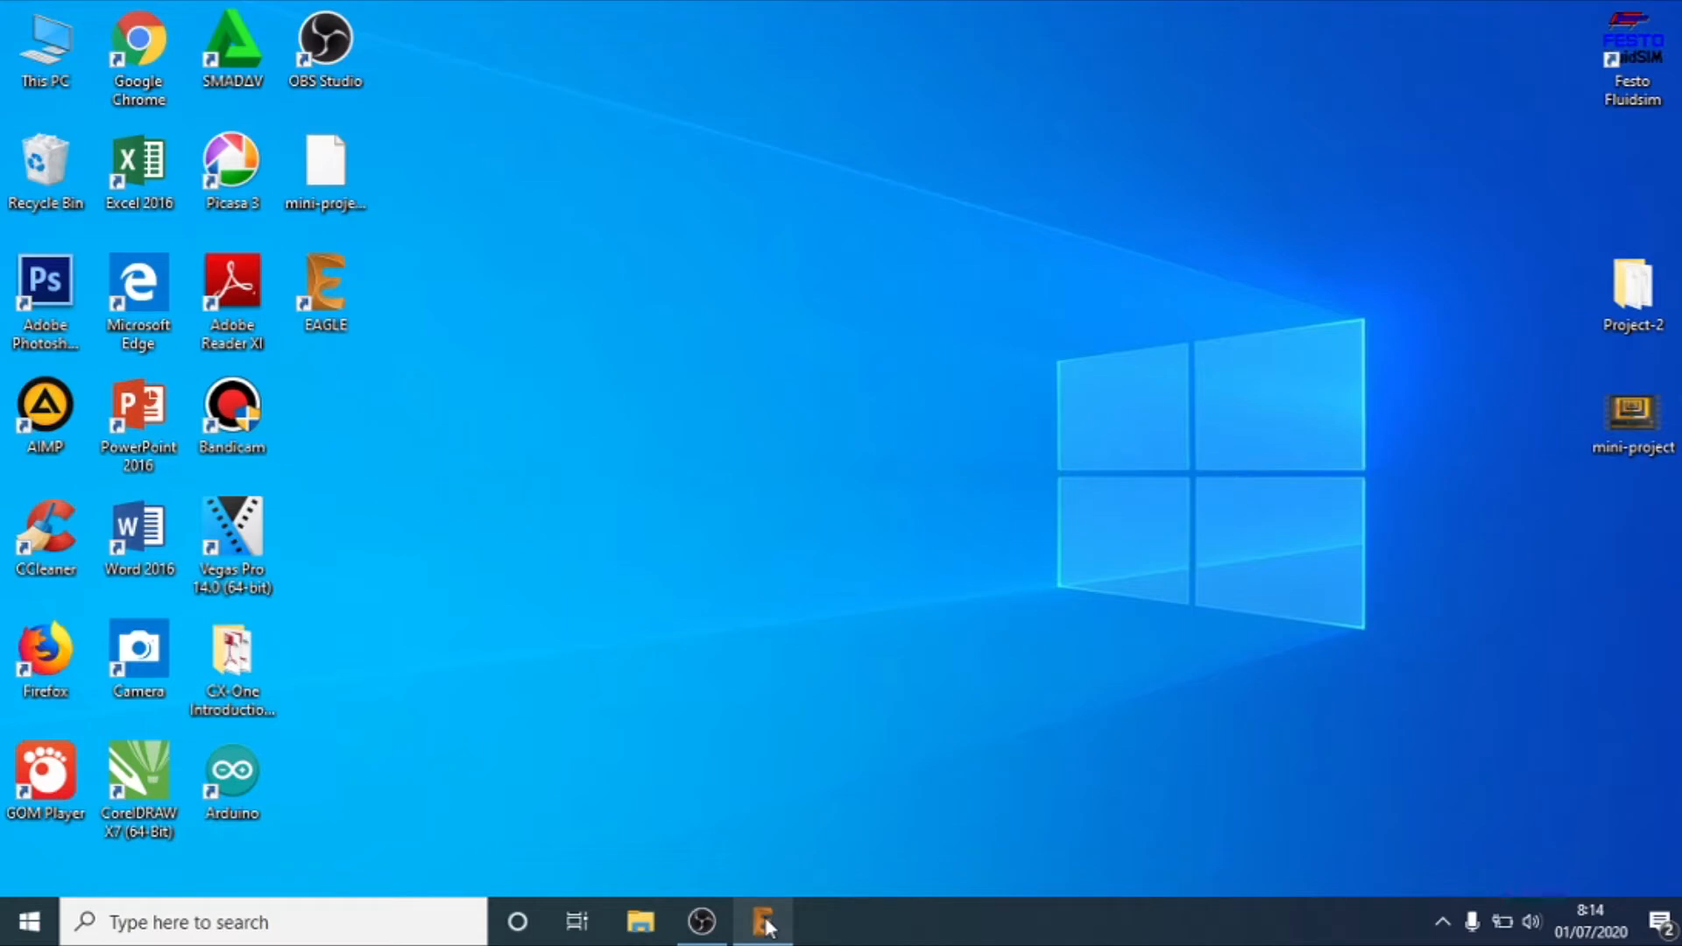
Step: Switch to EAGLE and maximize its Control Panel window
left_click(764, 927)
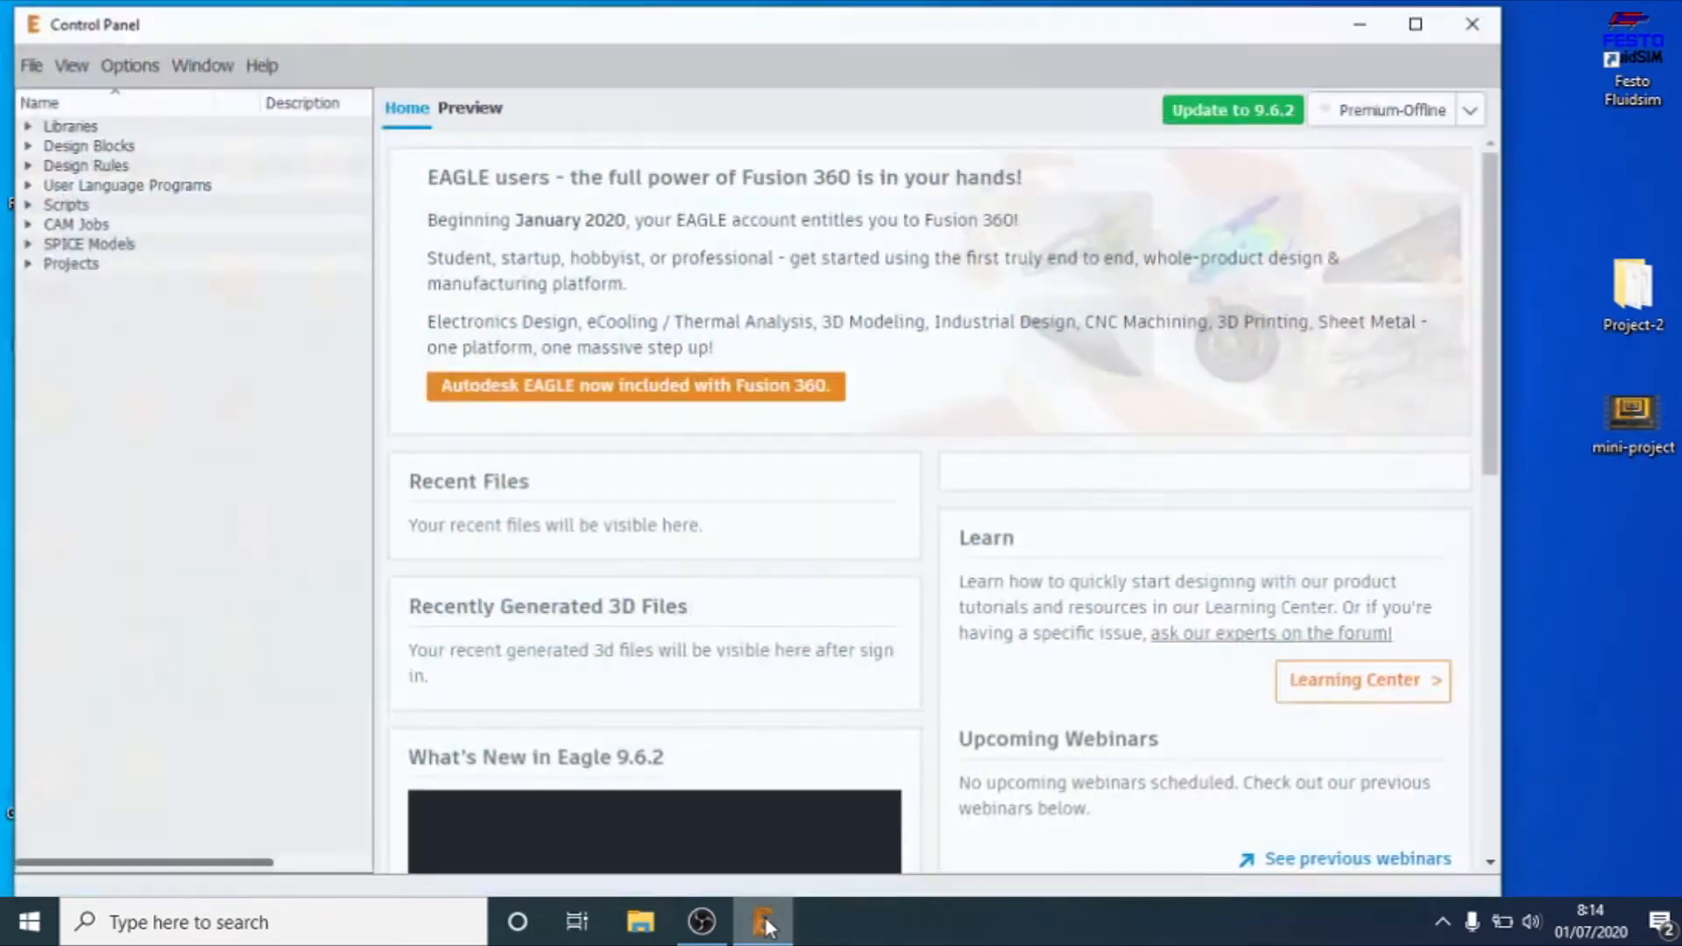
left_click(1414, 20)
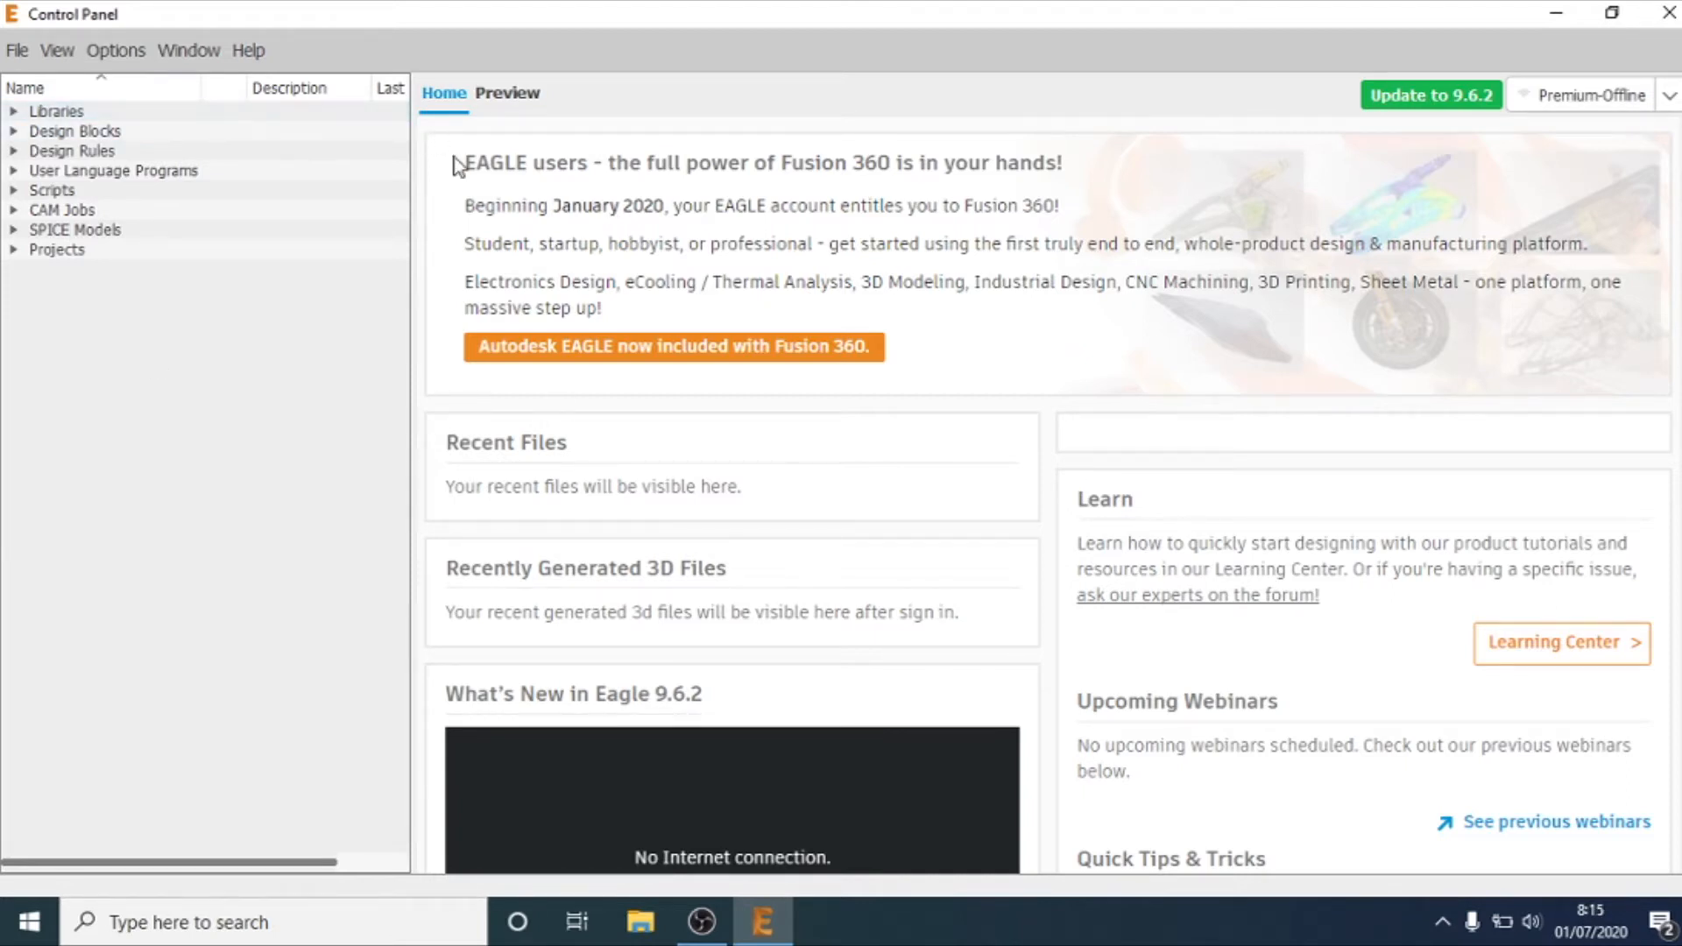
Step: Create a new EAGLE project named "on-off lampu" in the user projects folder
left_click(17, 50)
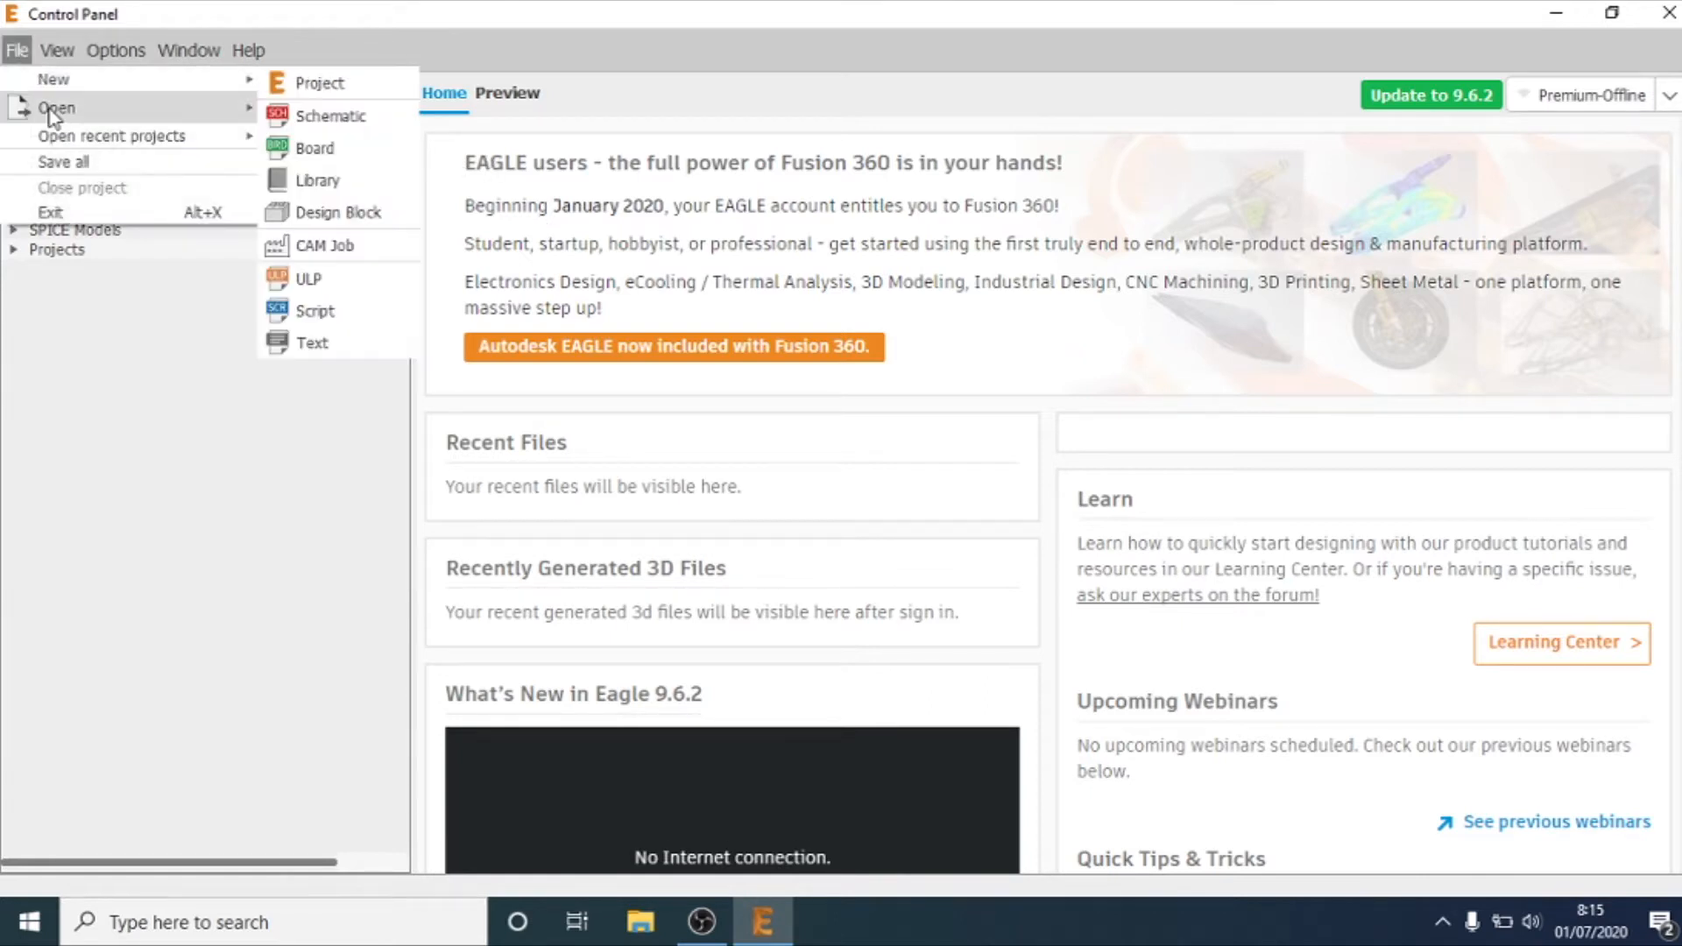
mouse_move(66, 88)
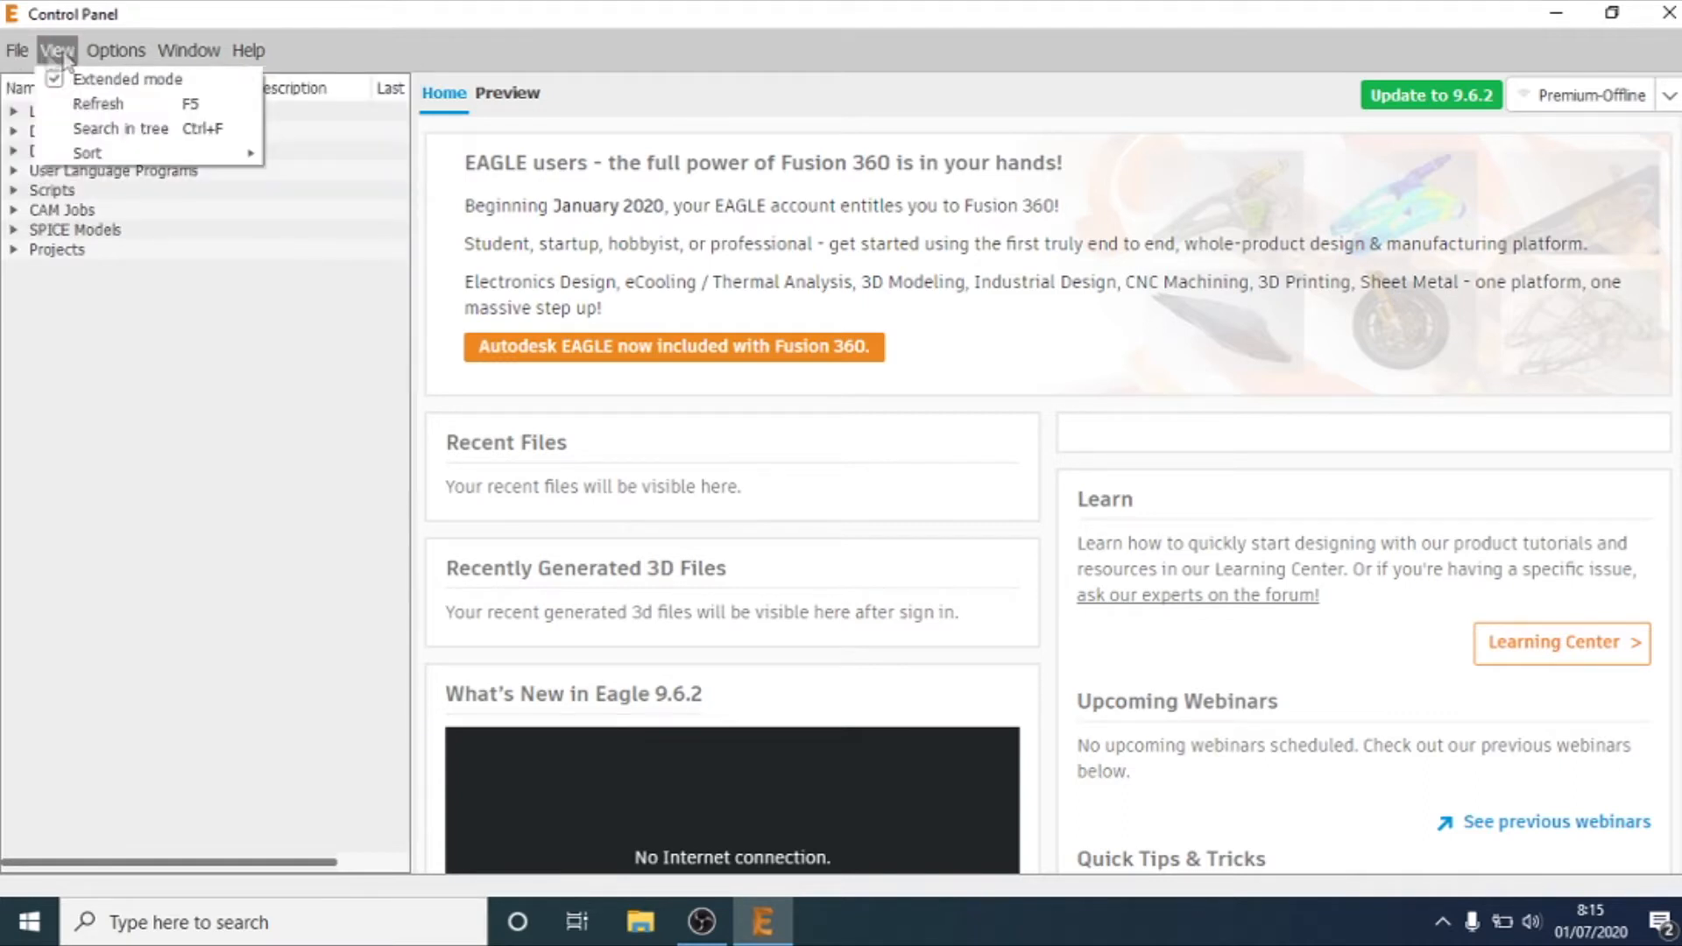
mouse_move(114, 50)
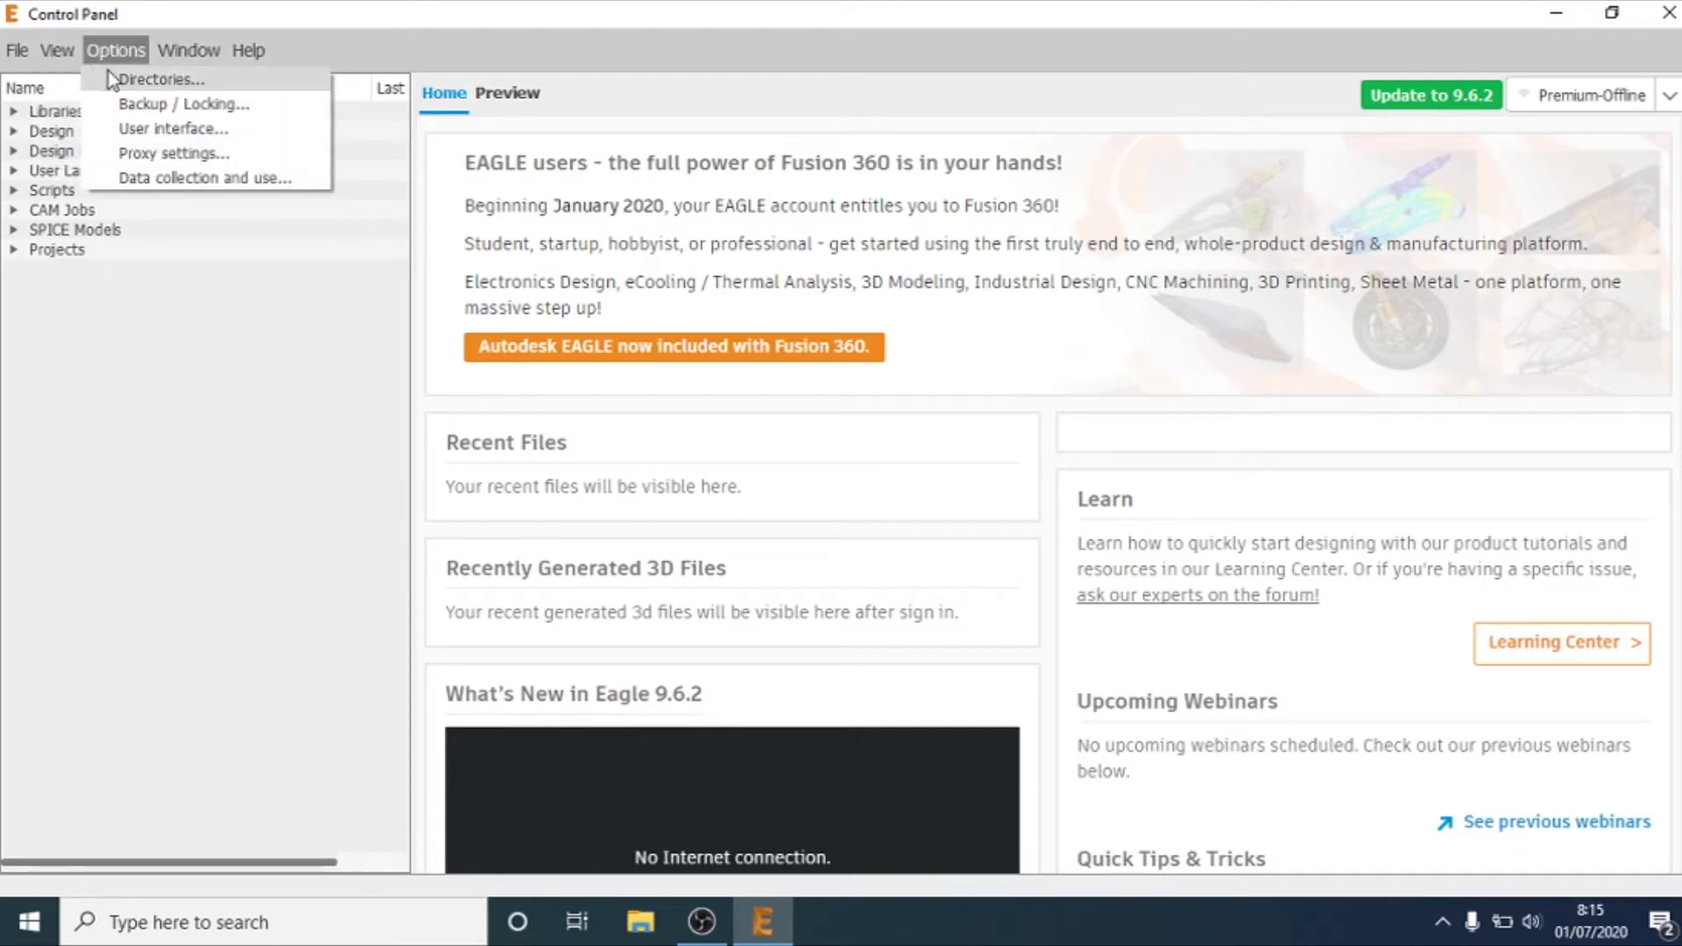
mouse_move(19, 55)
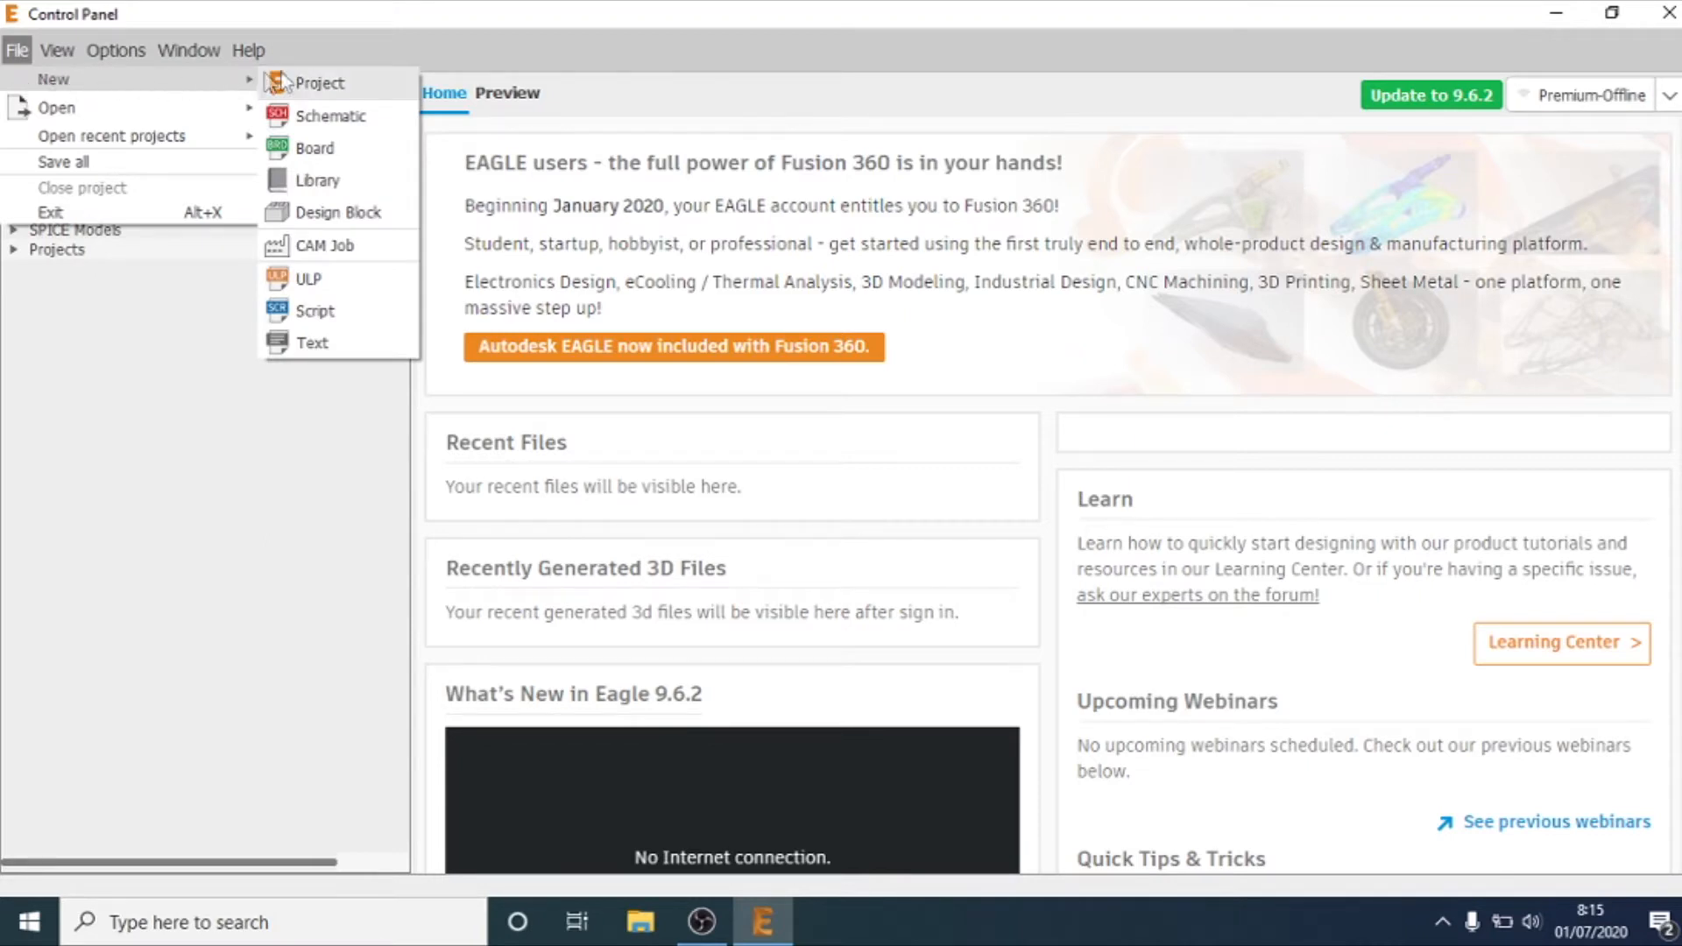
left_click(313, 84)
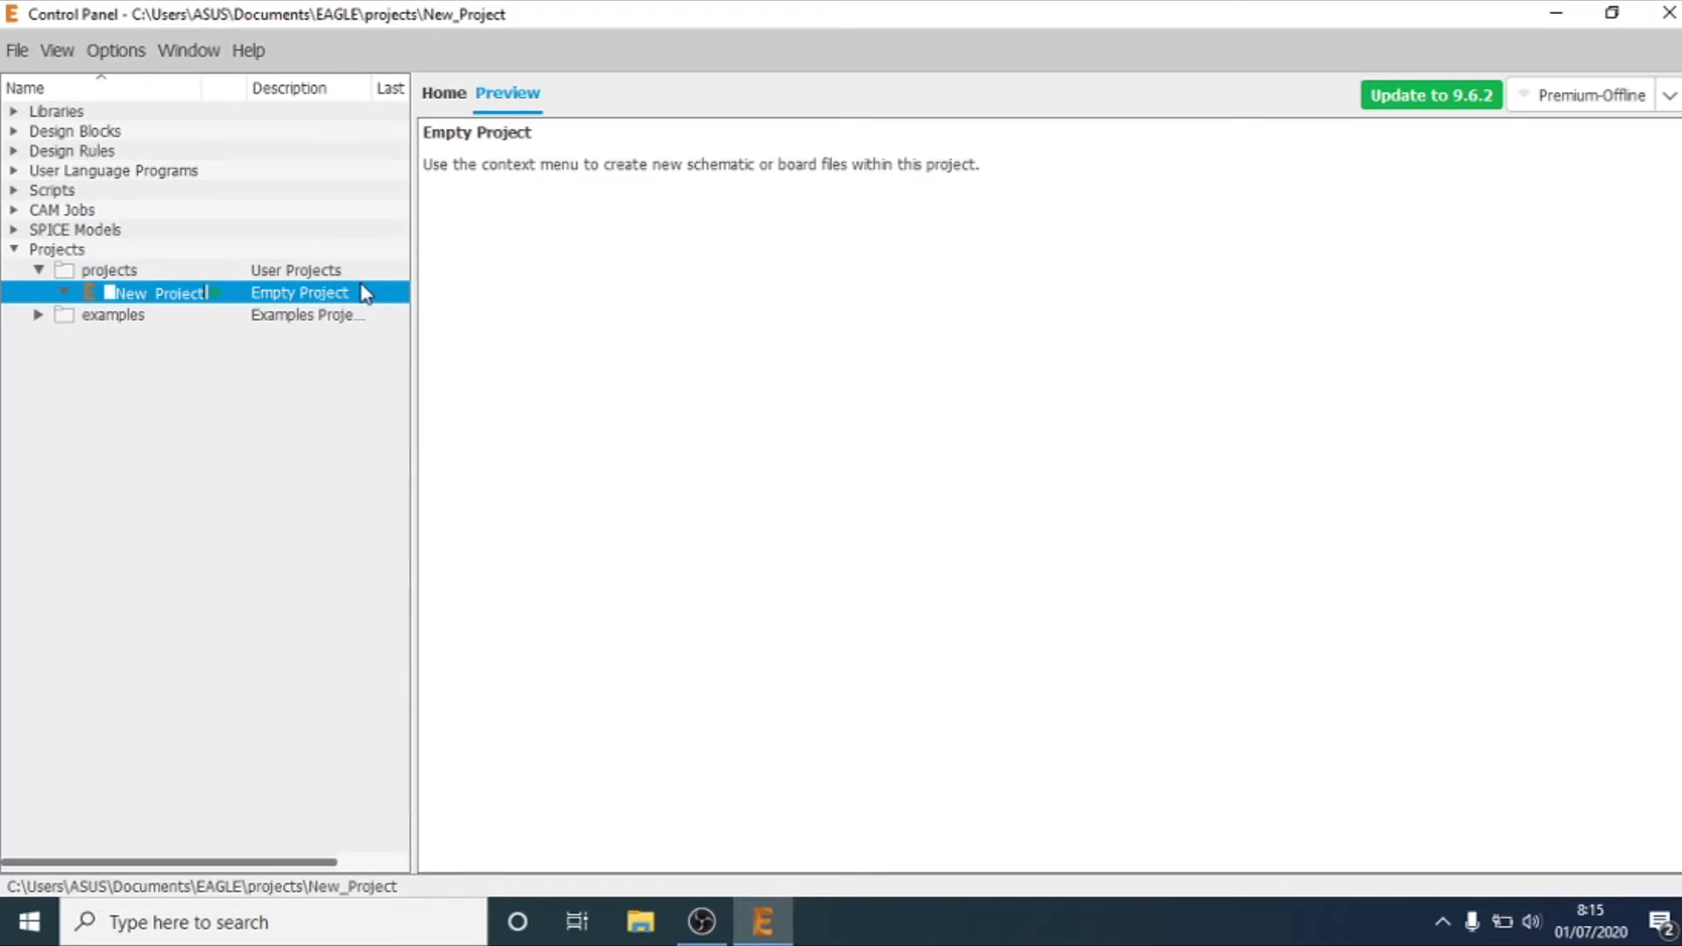
key("BackSpace")
type("on-off lampu")
key("Return")
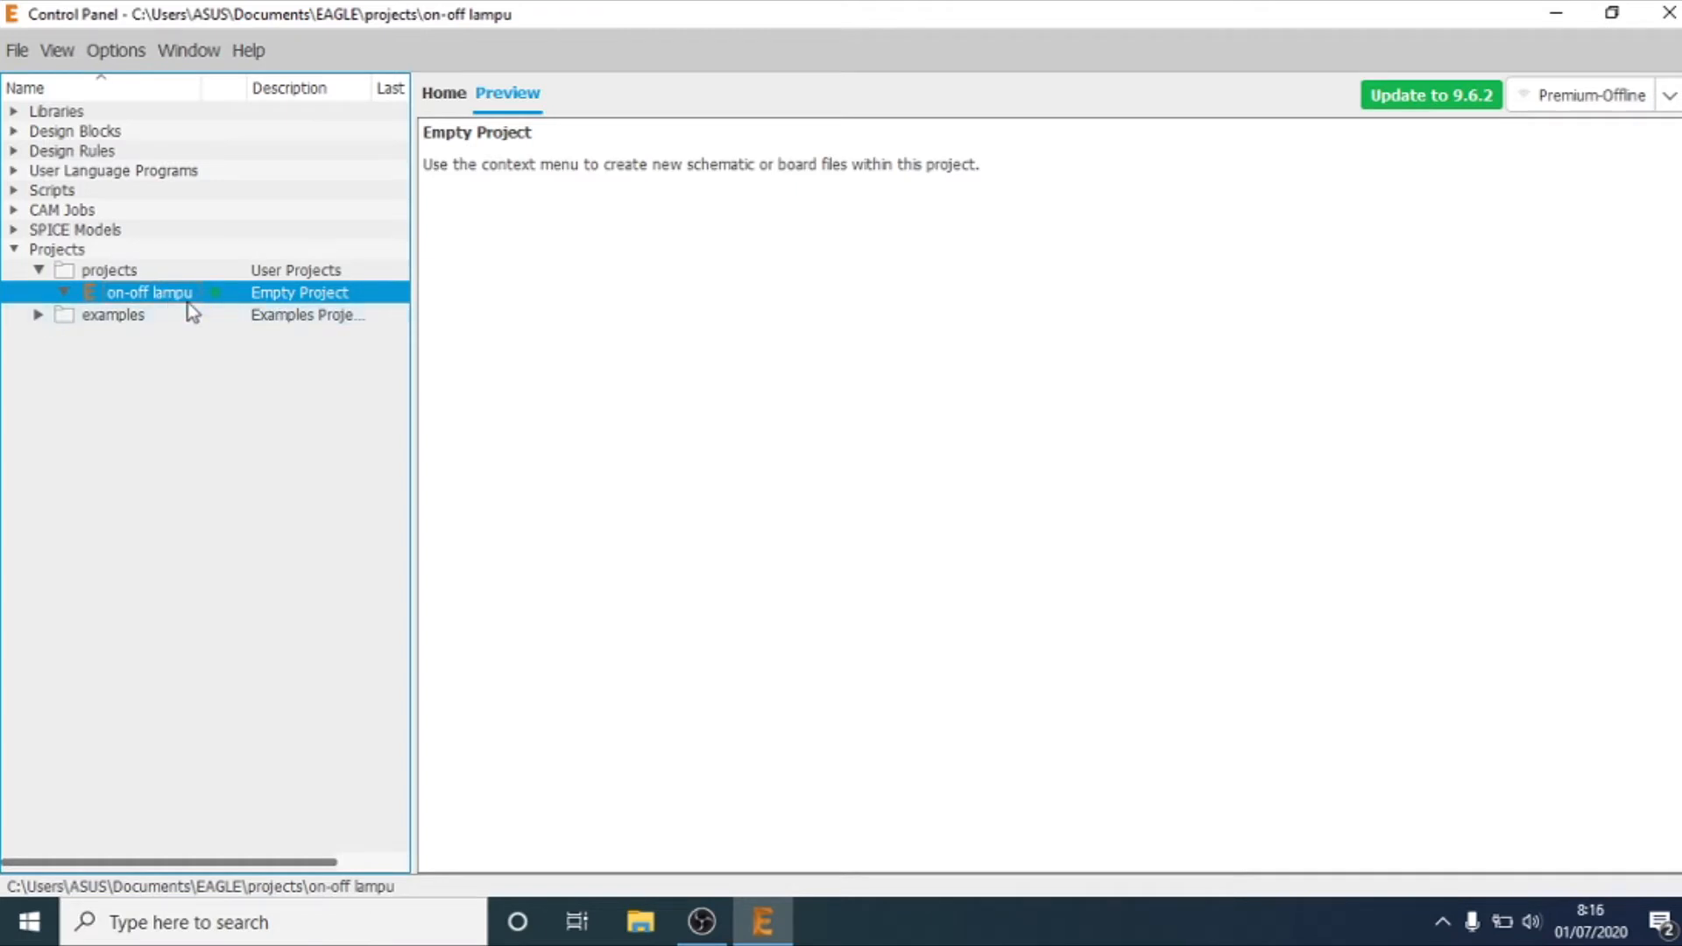
Step: Add a new schematic to the on-off lampu project and maximize the schematic editor window
right_click(119, 296)
mouse_move(162, 338)
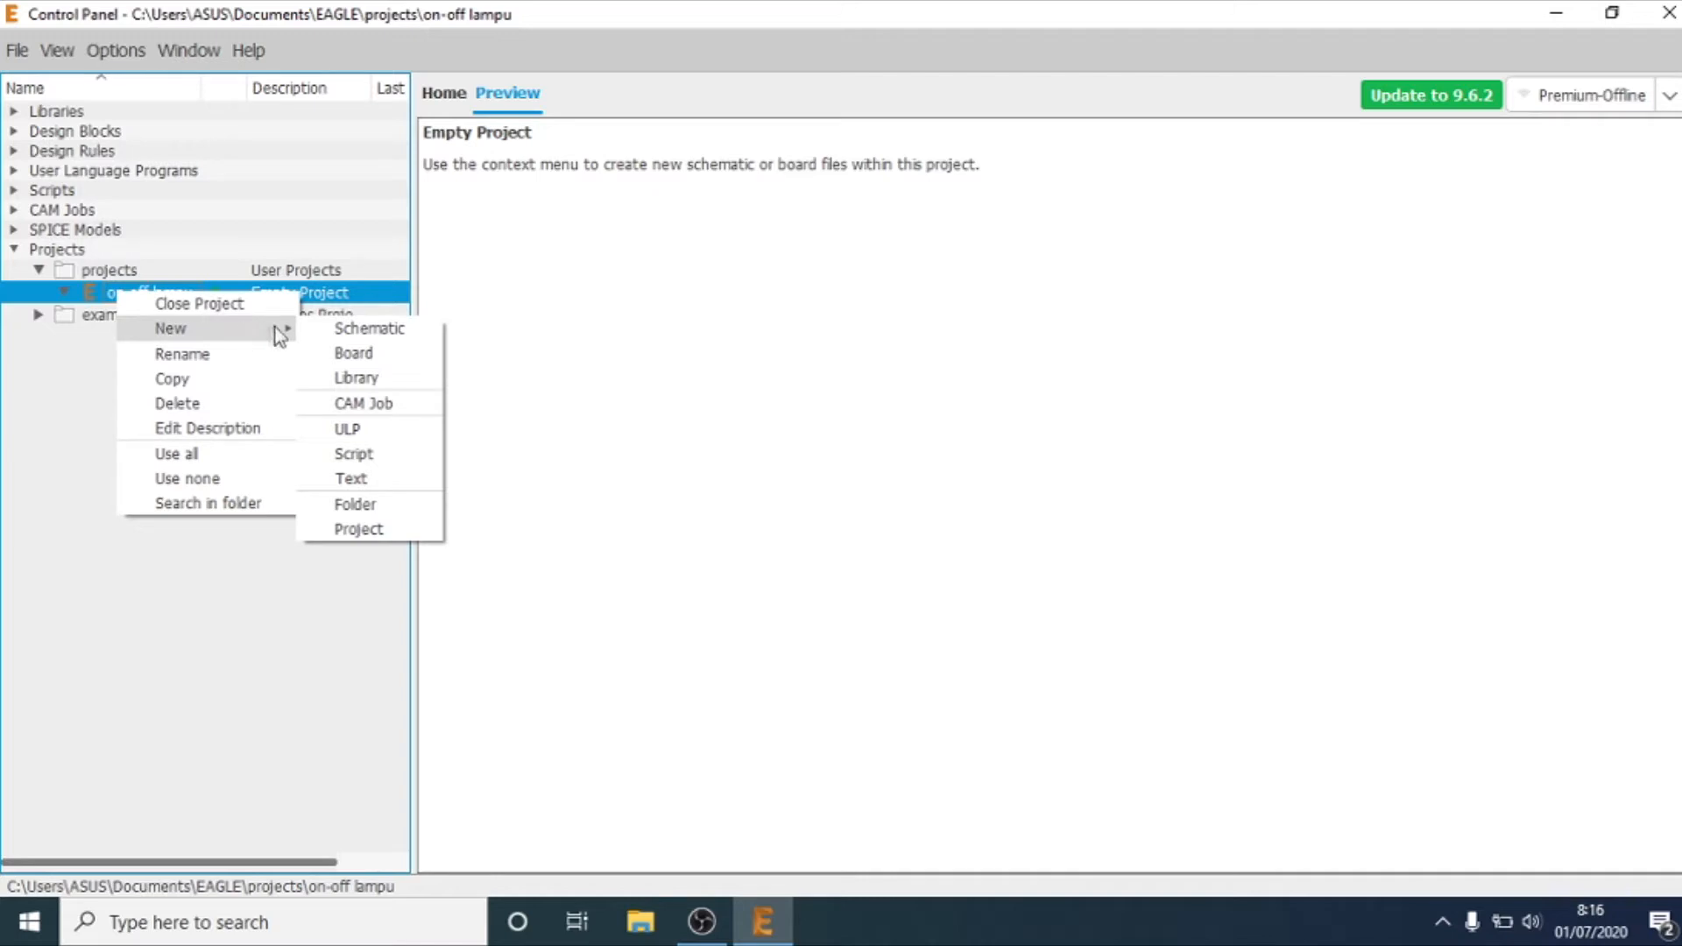
left_click(326, 329)
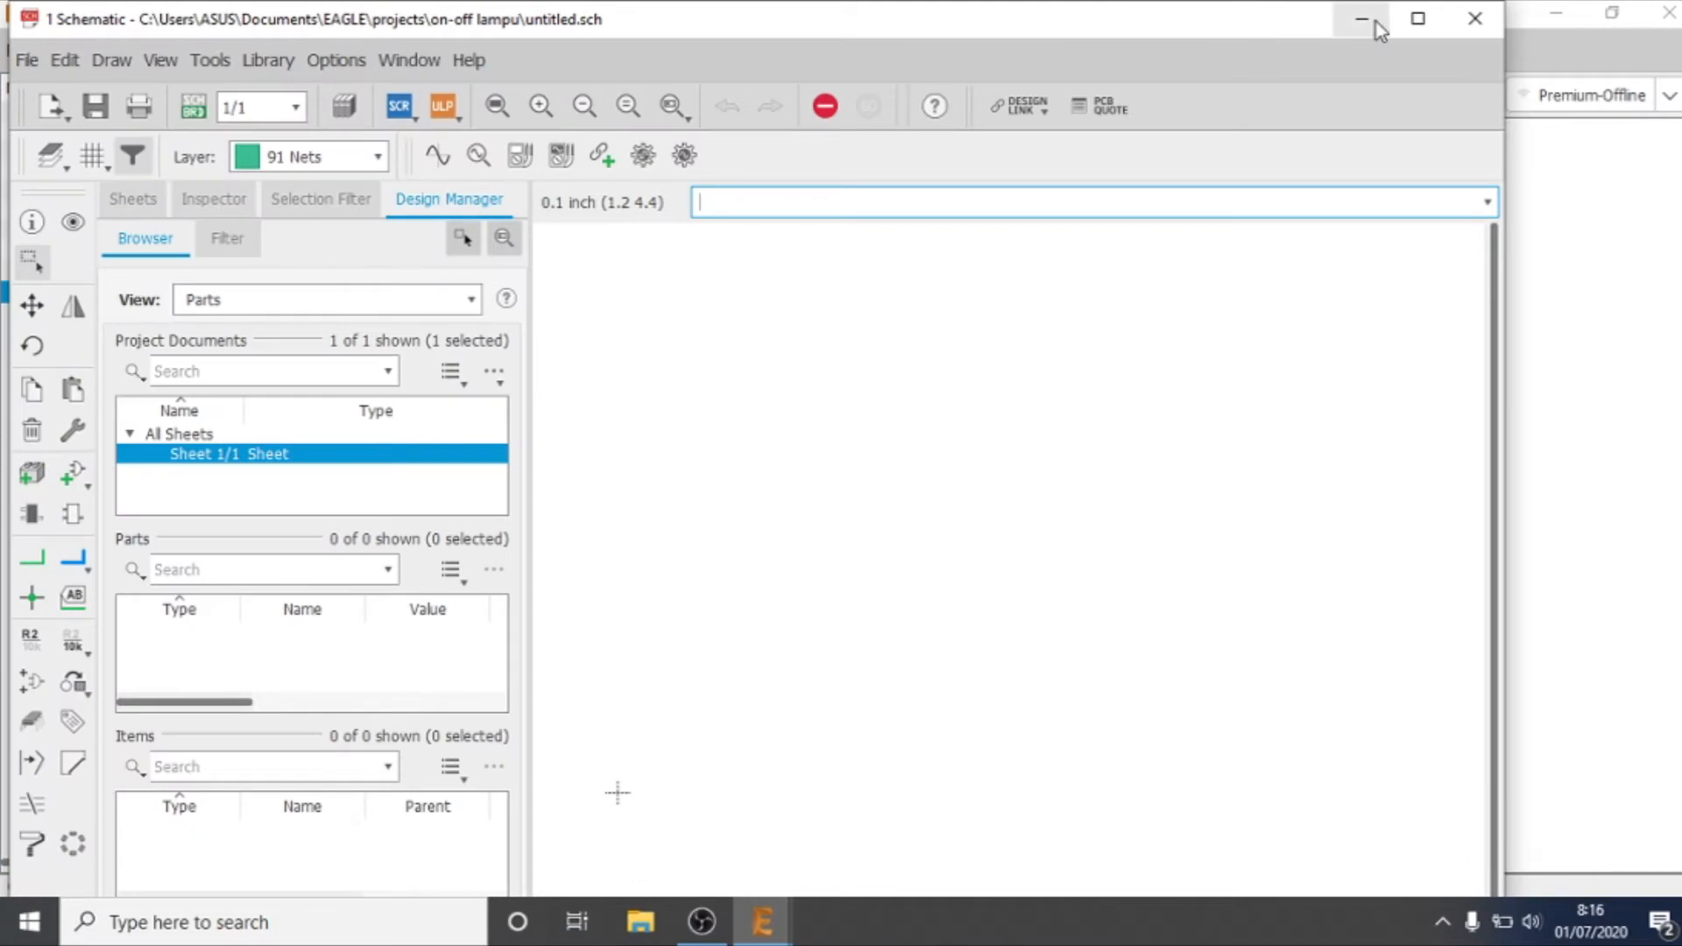
left_click(1400, 23)
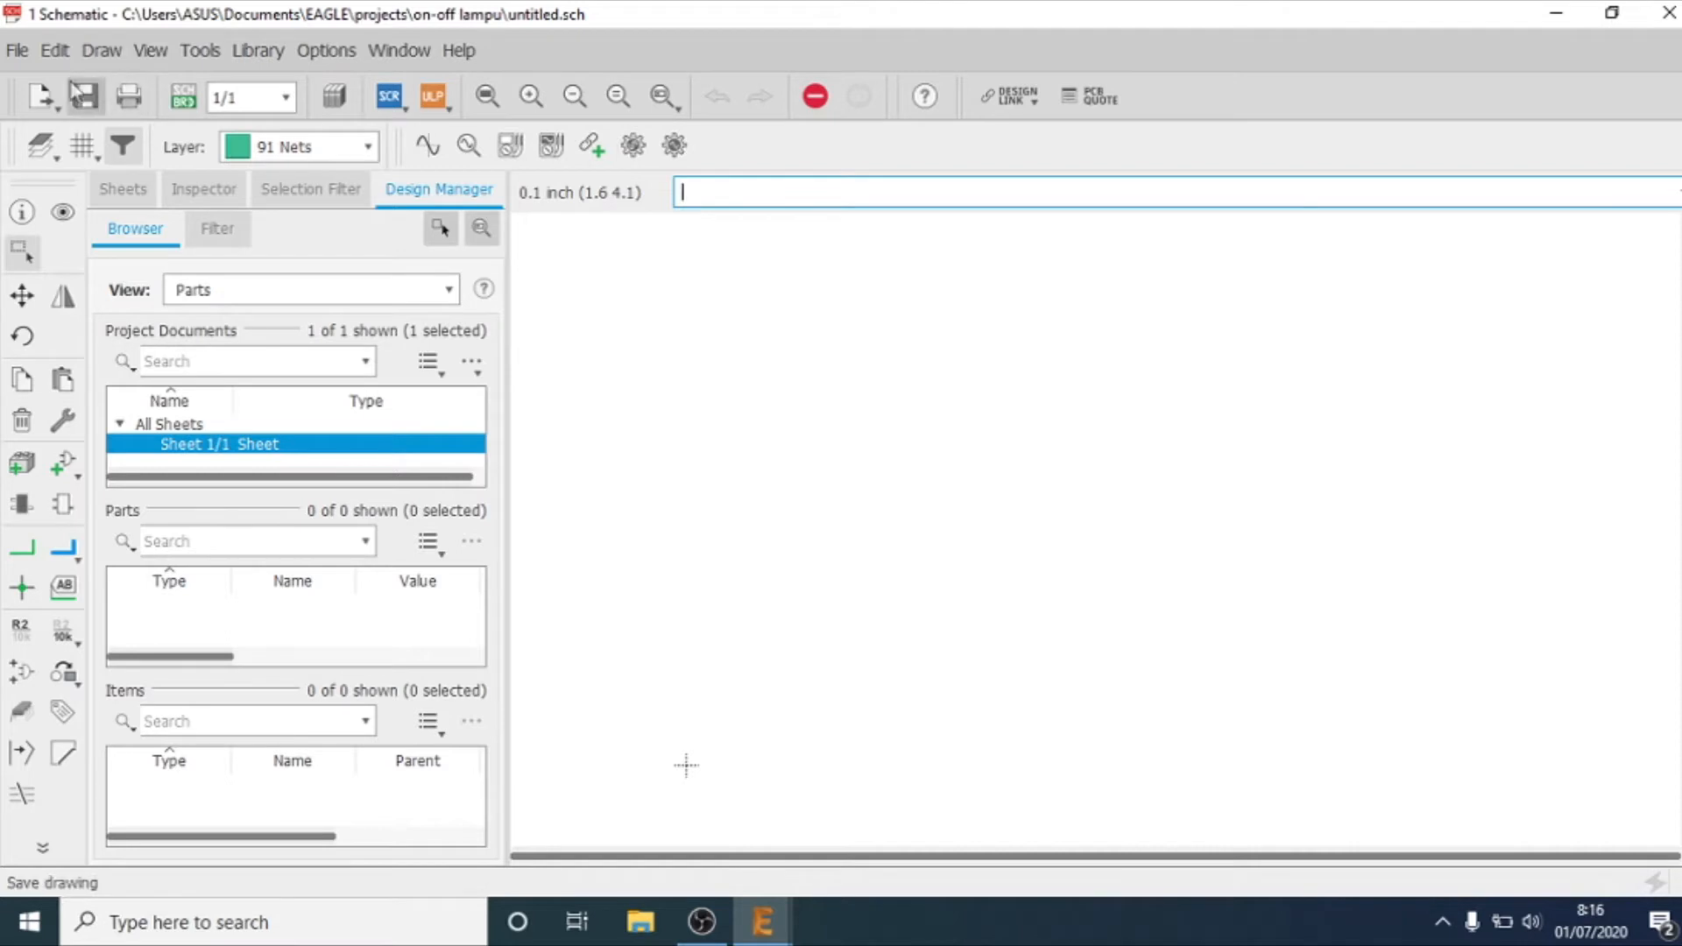
left_click(29, 49)
left_click(28, 51)
left_click(28, 51)
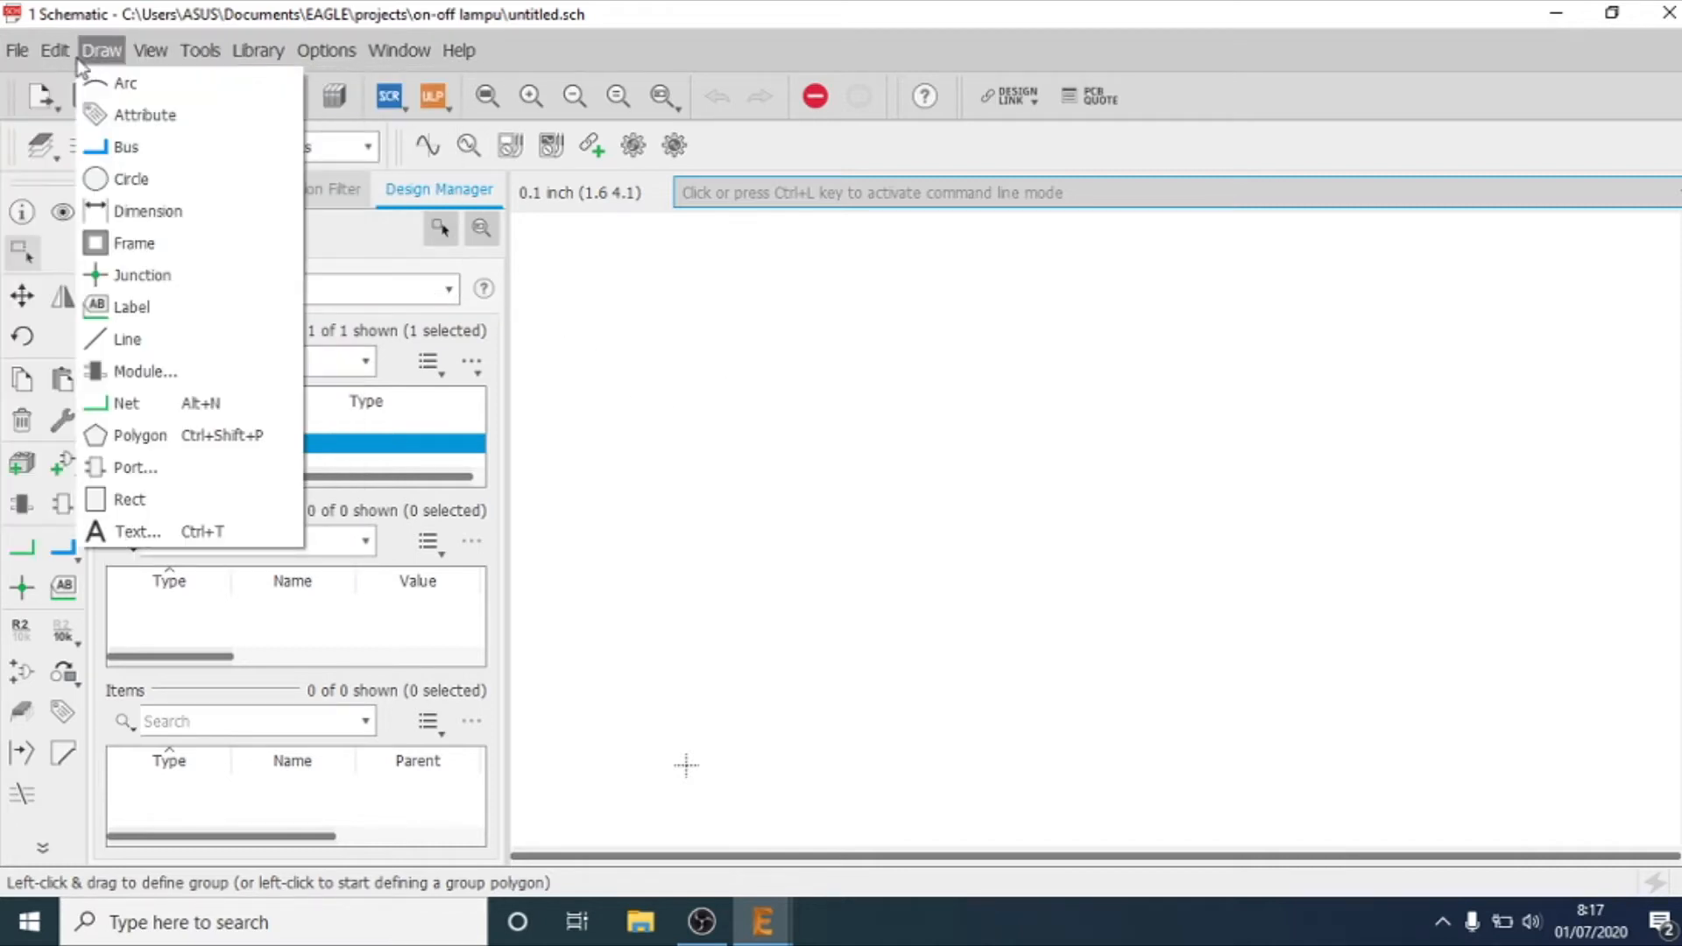
mouse_move(58, 53)
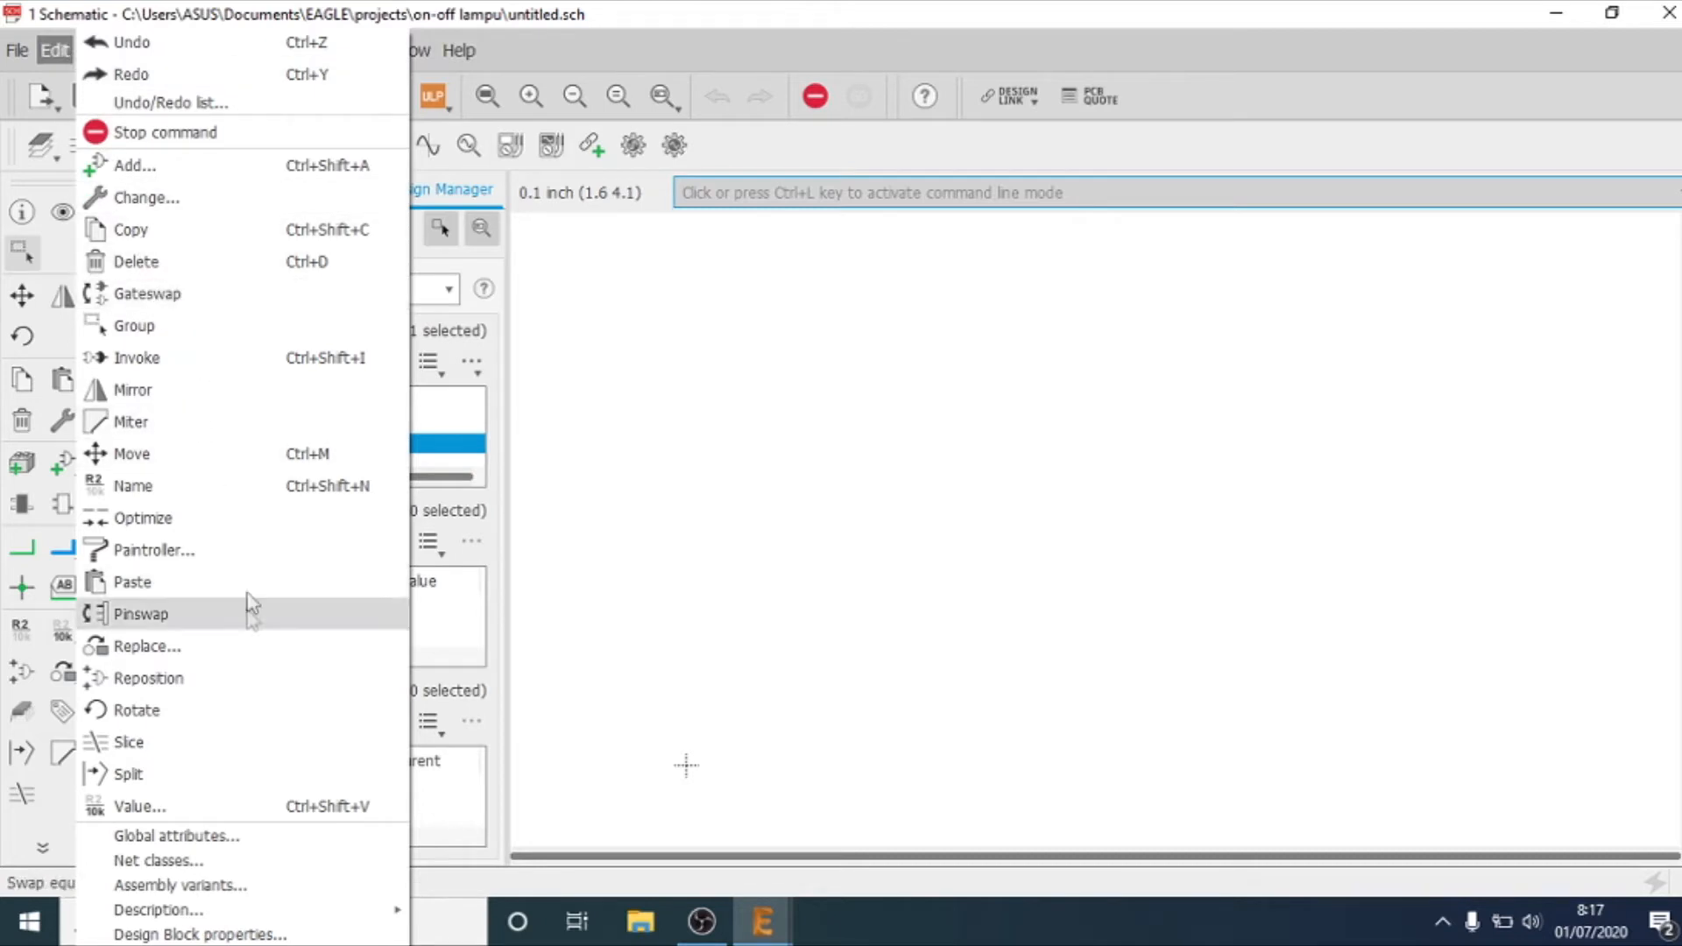
left_click(134, 325)
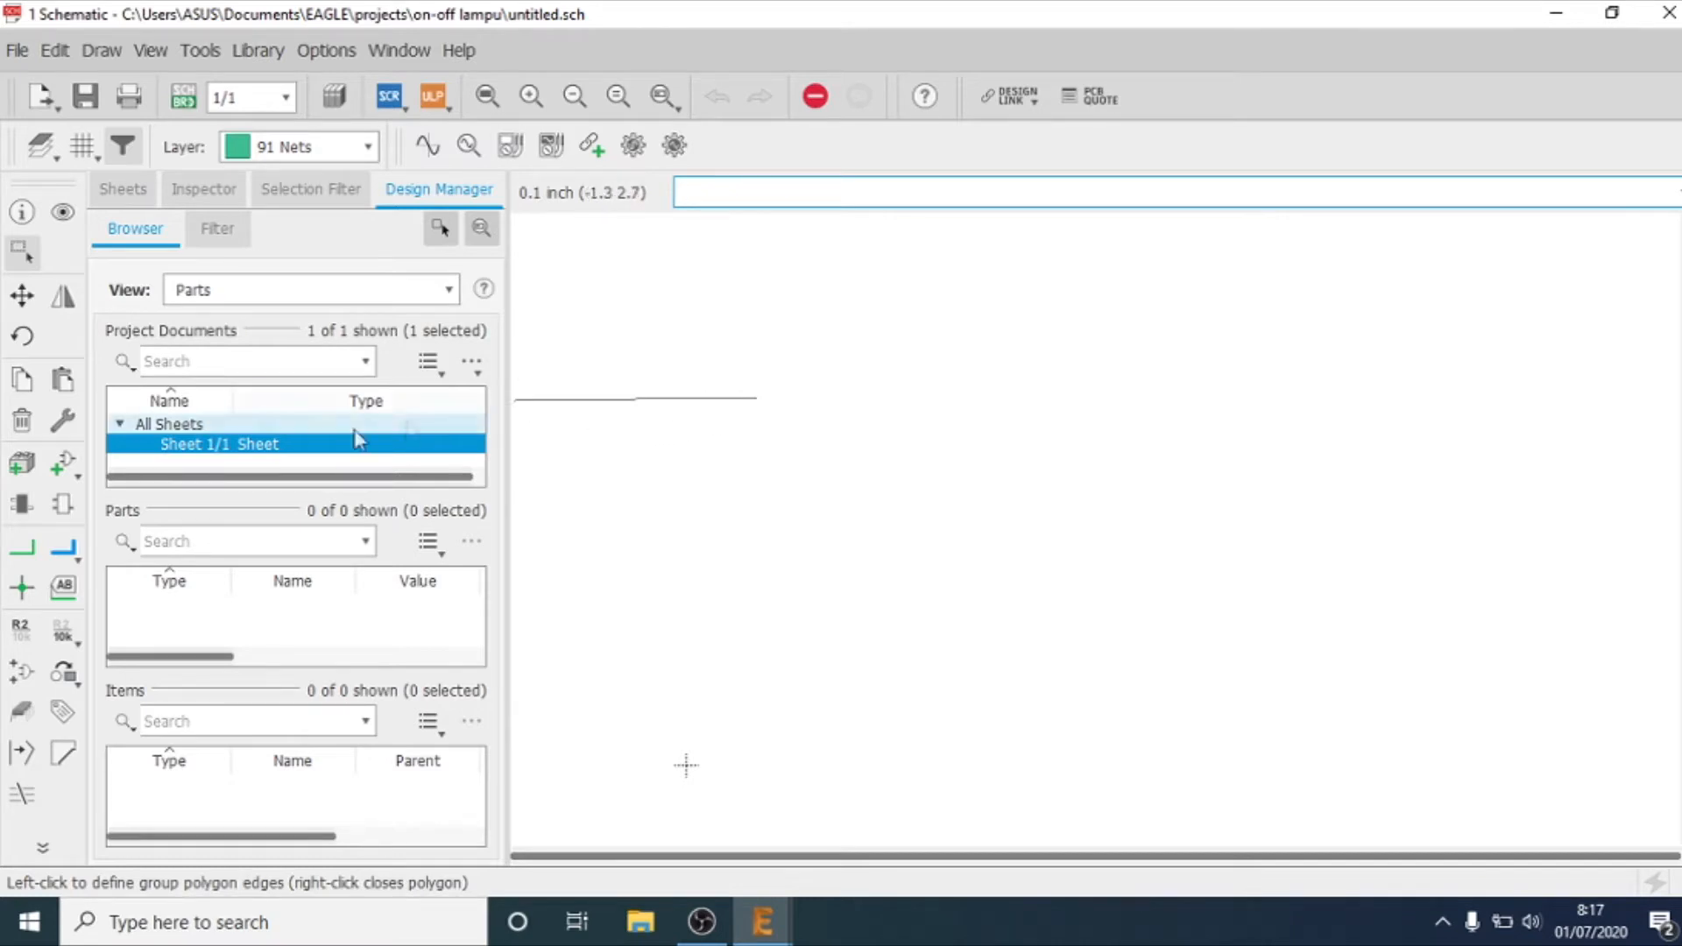
key("Escape")
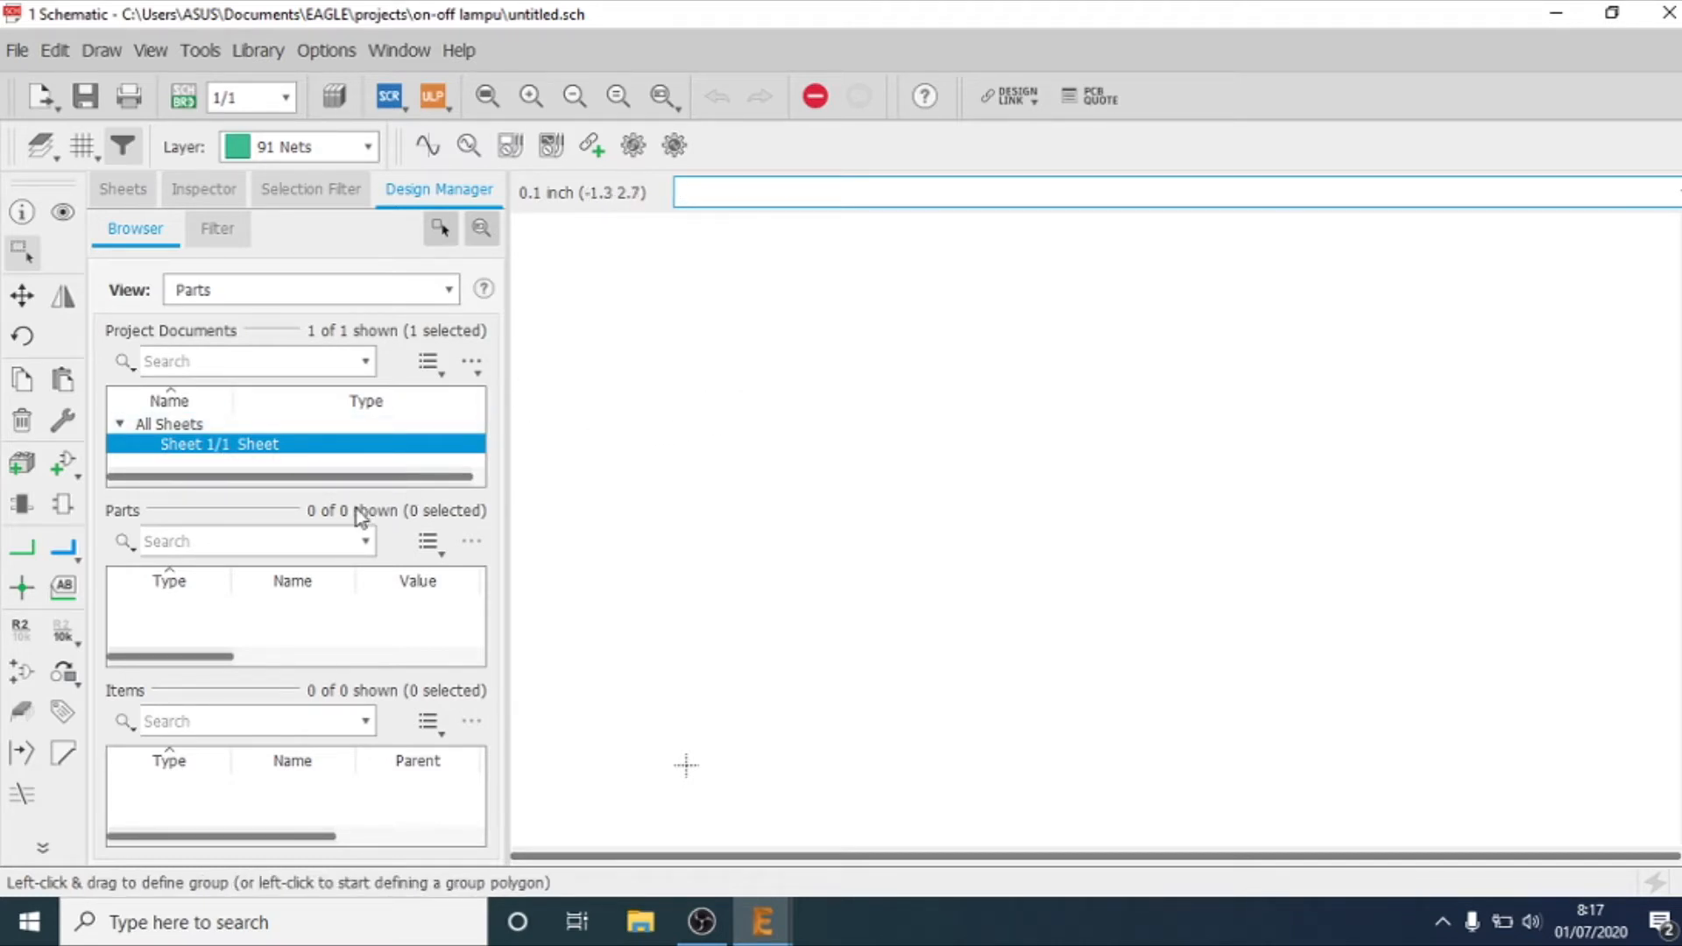
Step: Start adding a part and expand the led library in the part list
left_click(65, 469)
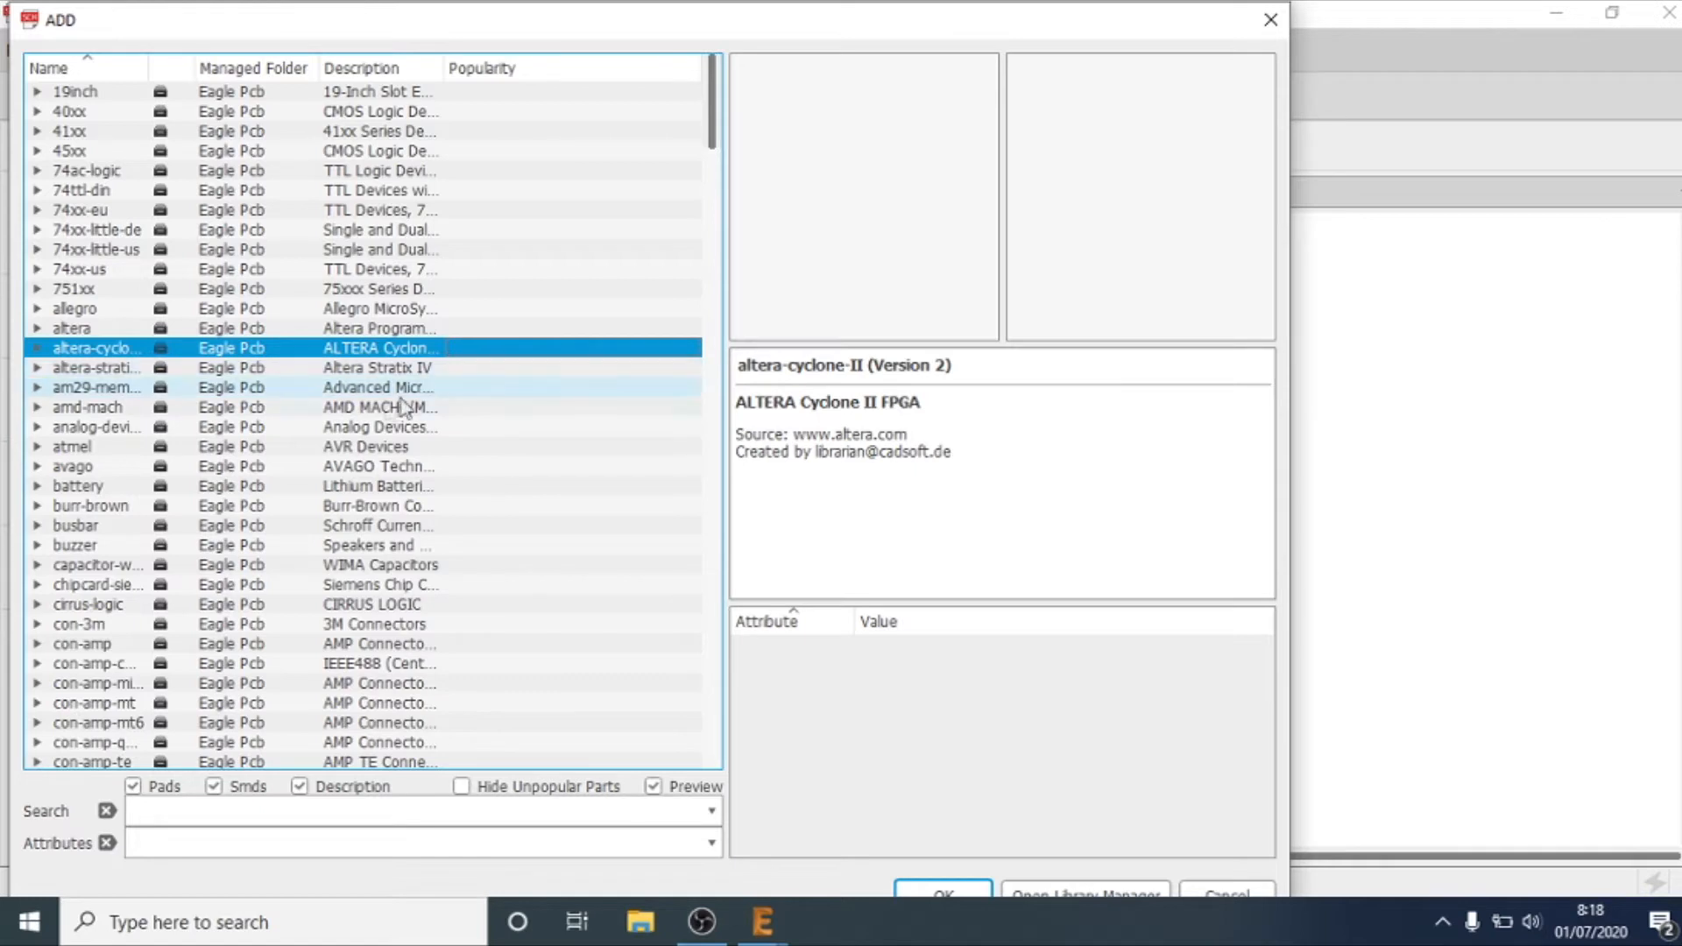
left_click(249, 415)
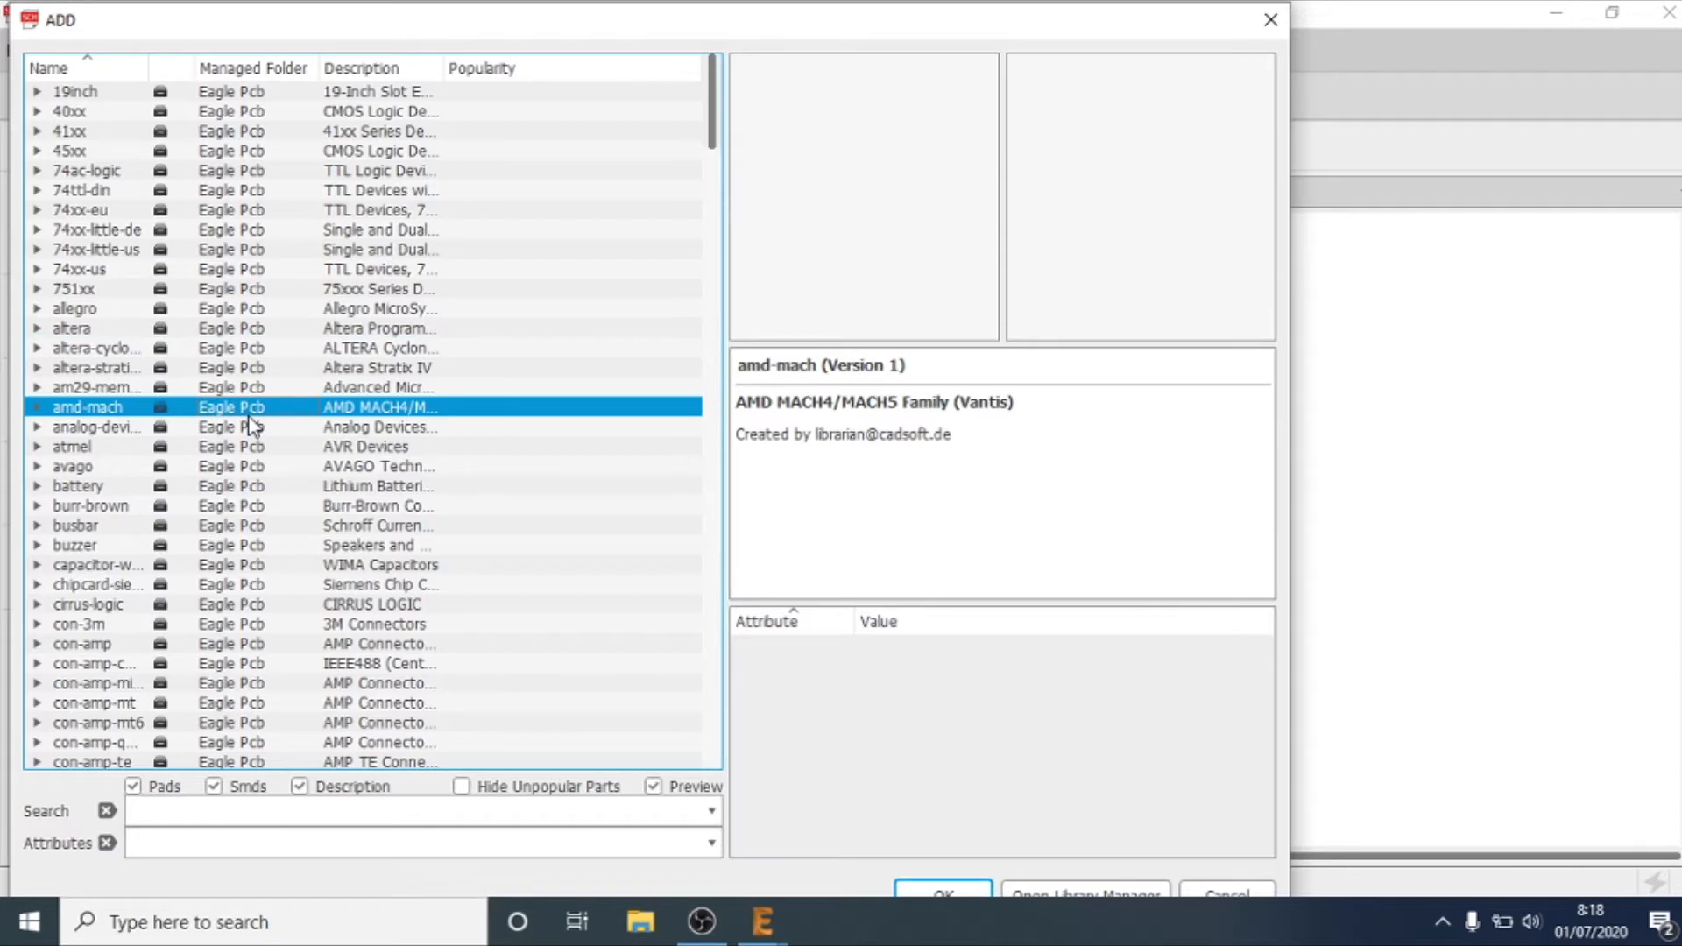
scroll(252, 427, "down", 20)
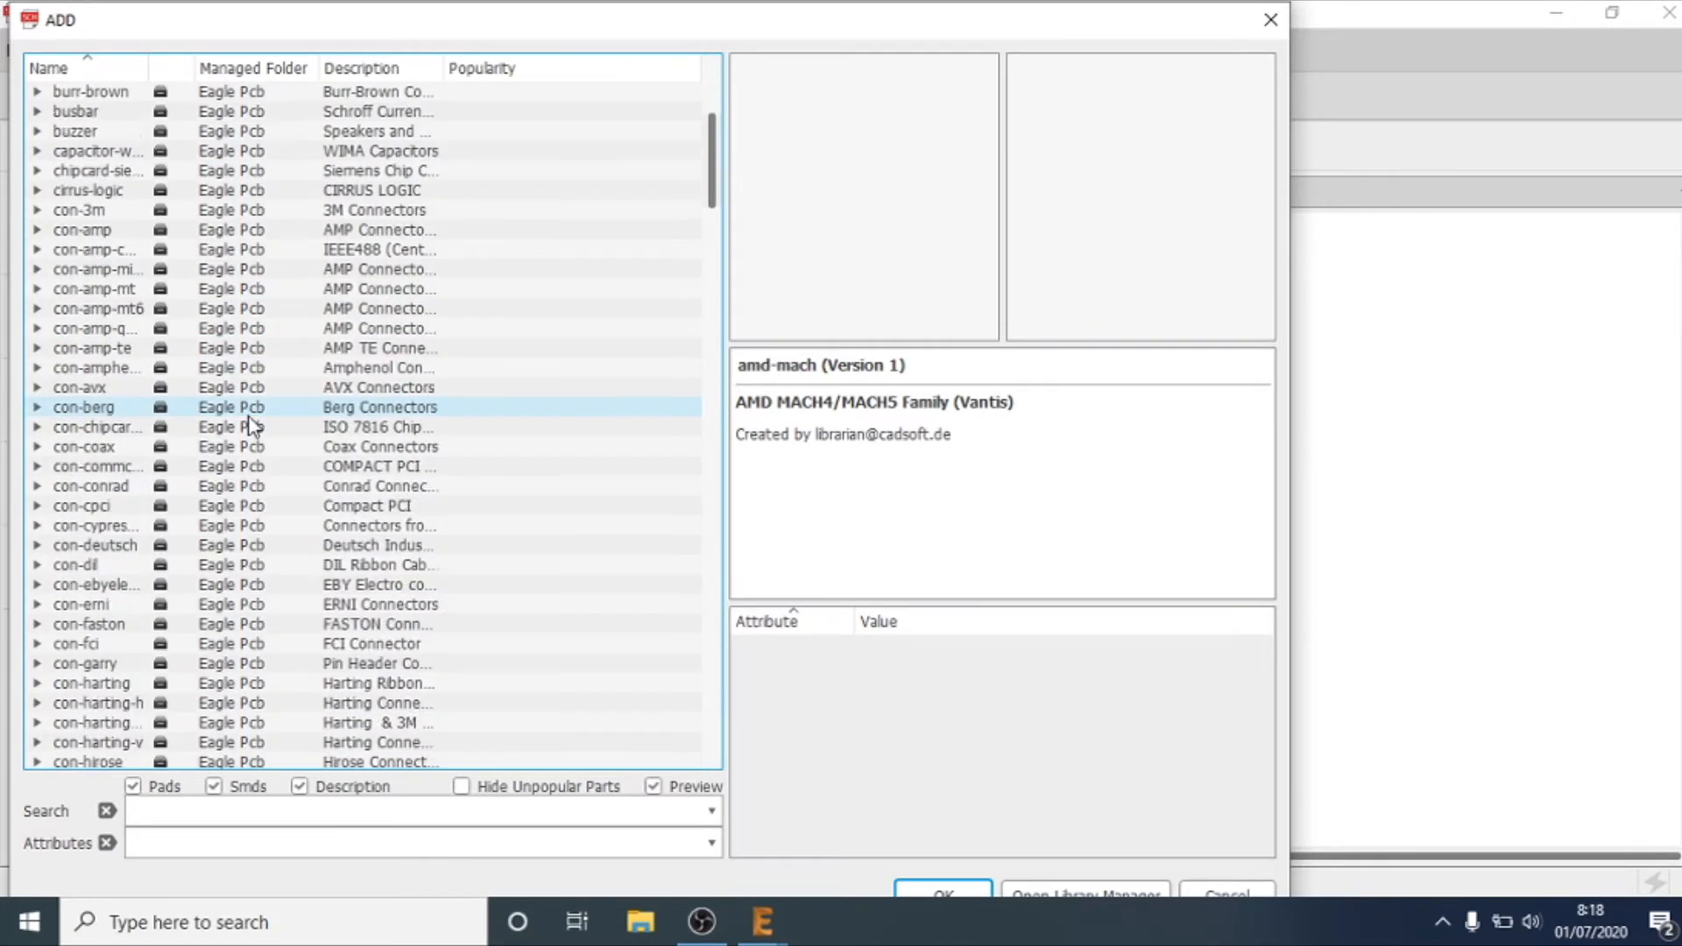
scroll(251, 426, "down", 20)
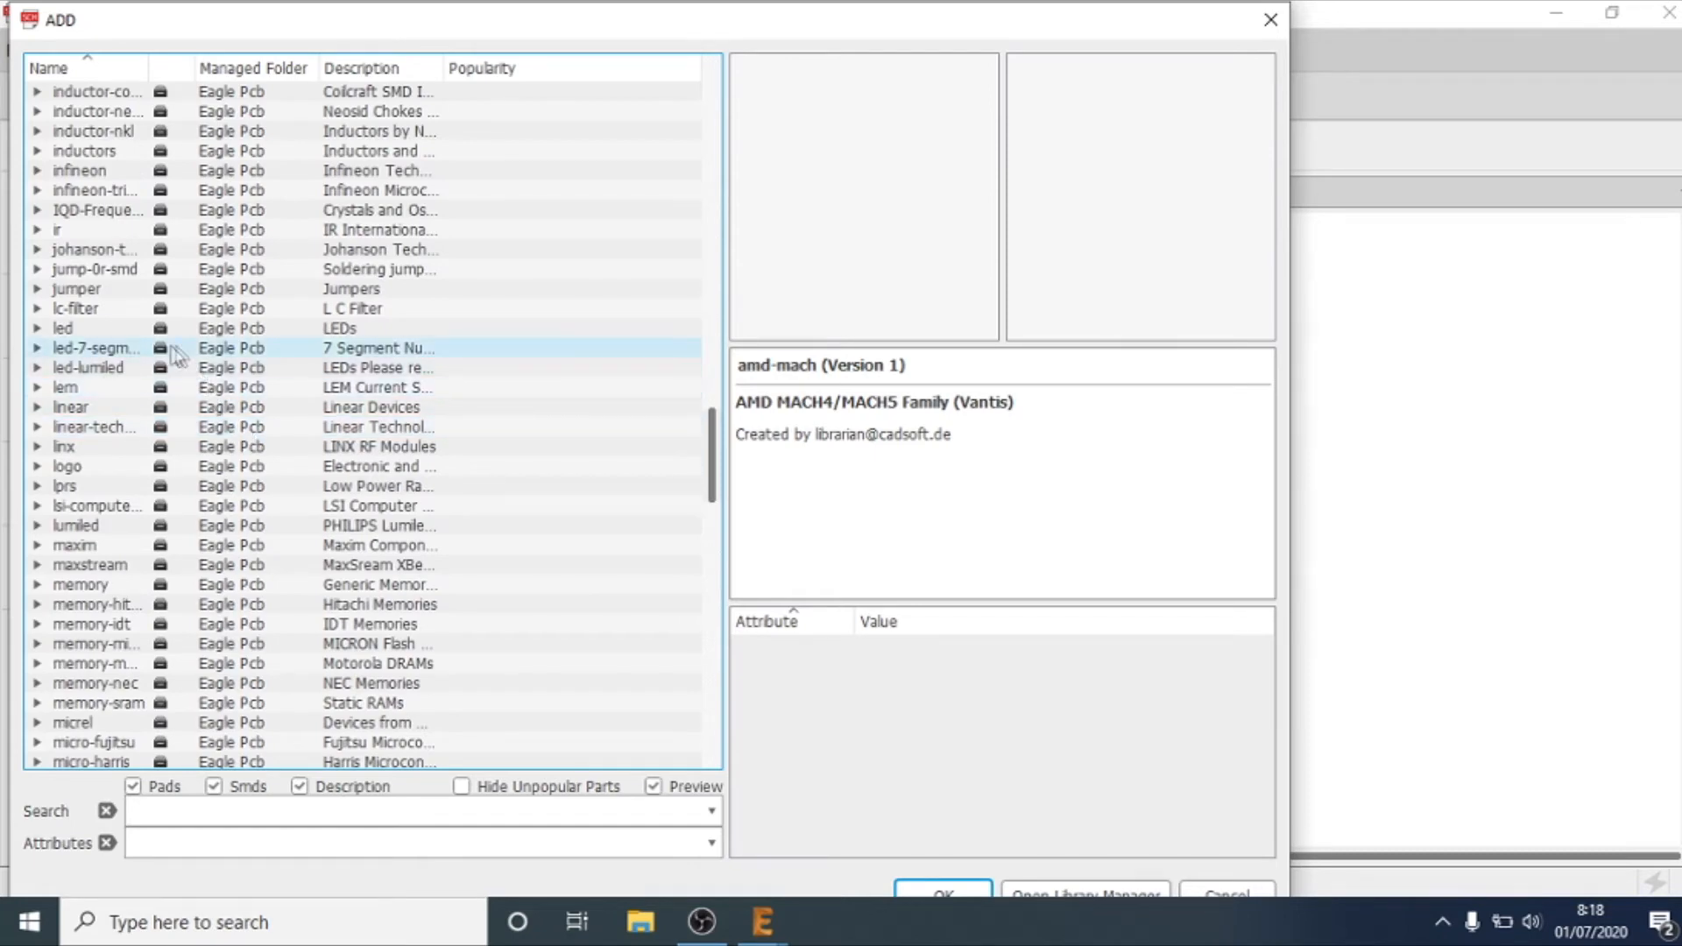
left_click(36, 330)
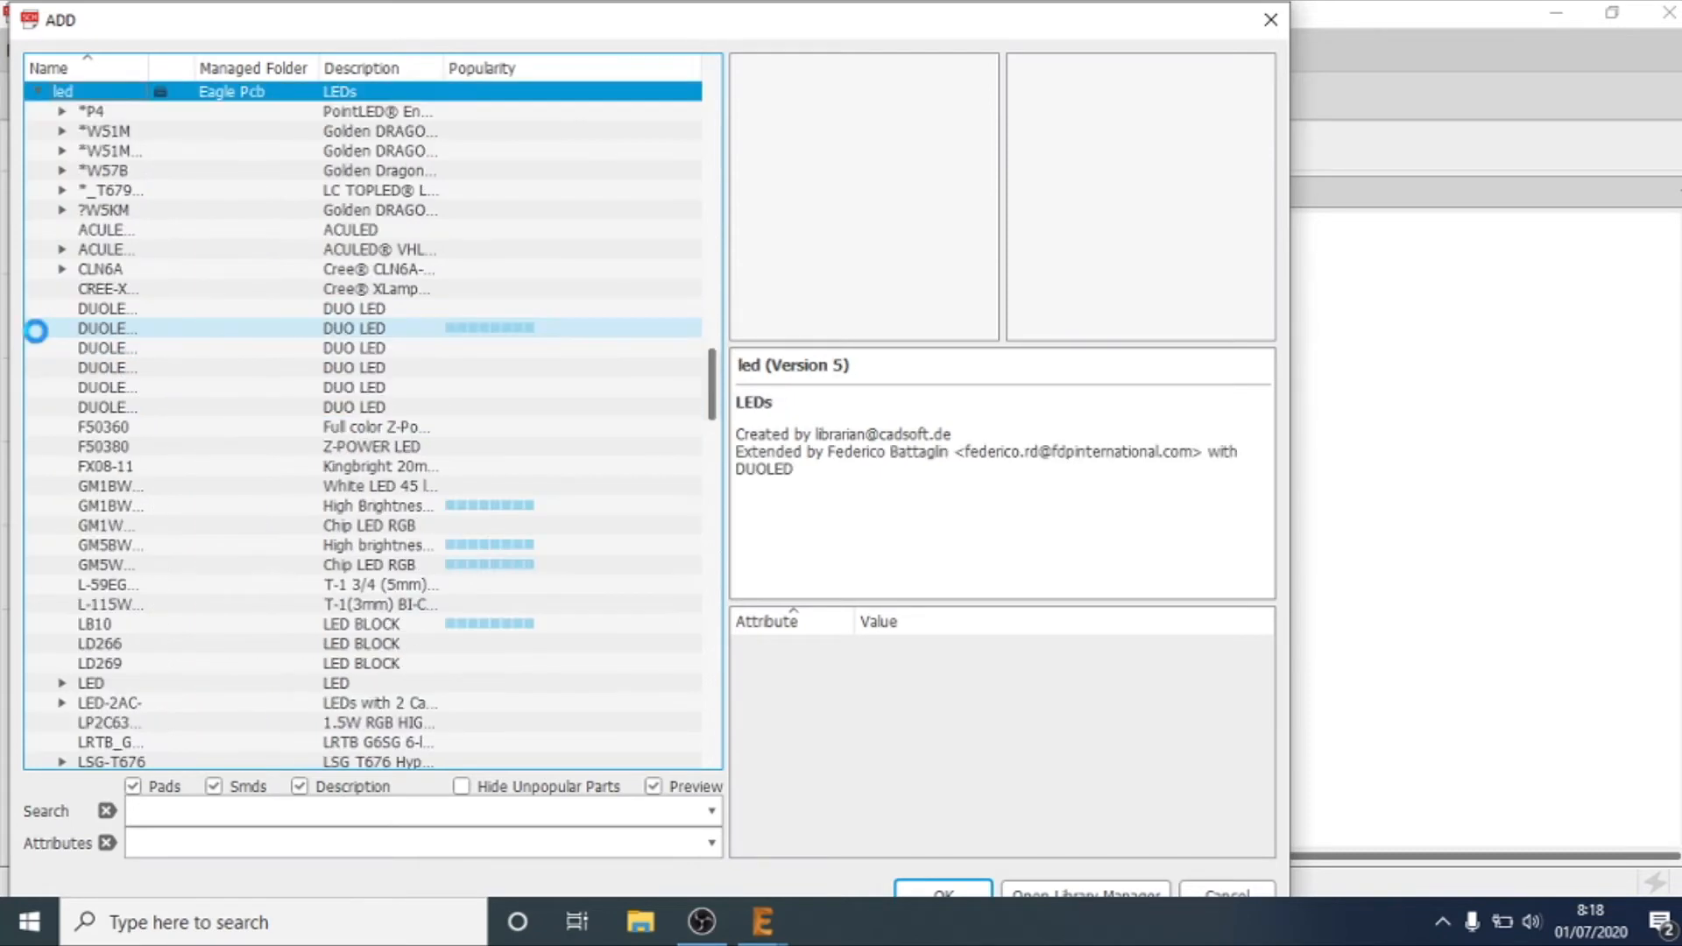
Step: Look through the first devices of the led library up to *P4, then collapse the library
left_click(36, 331)
key("Up")
key("Up")
key("Up")
key("Up")
key("Up")
key("Up")
key("Up")
key("Up")
key("Up")
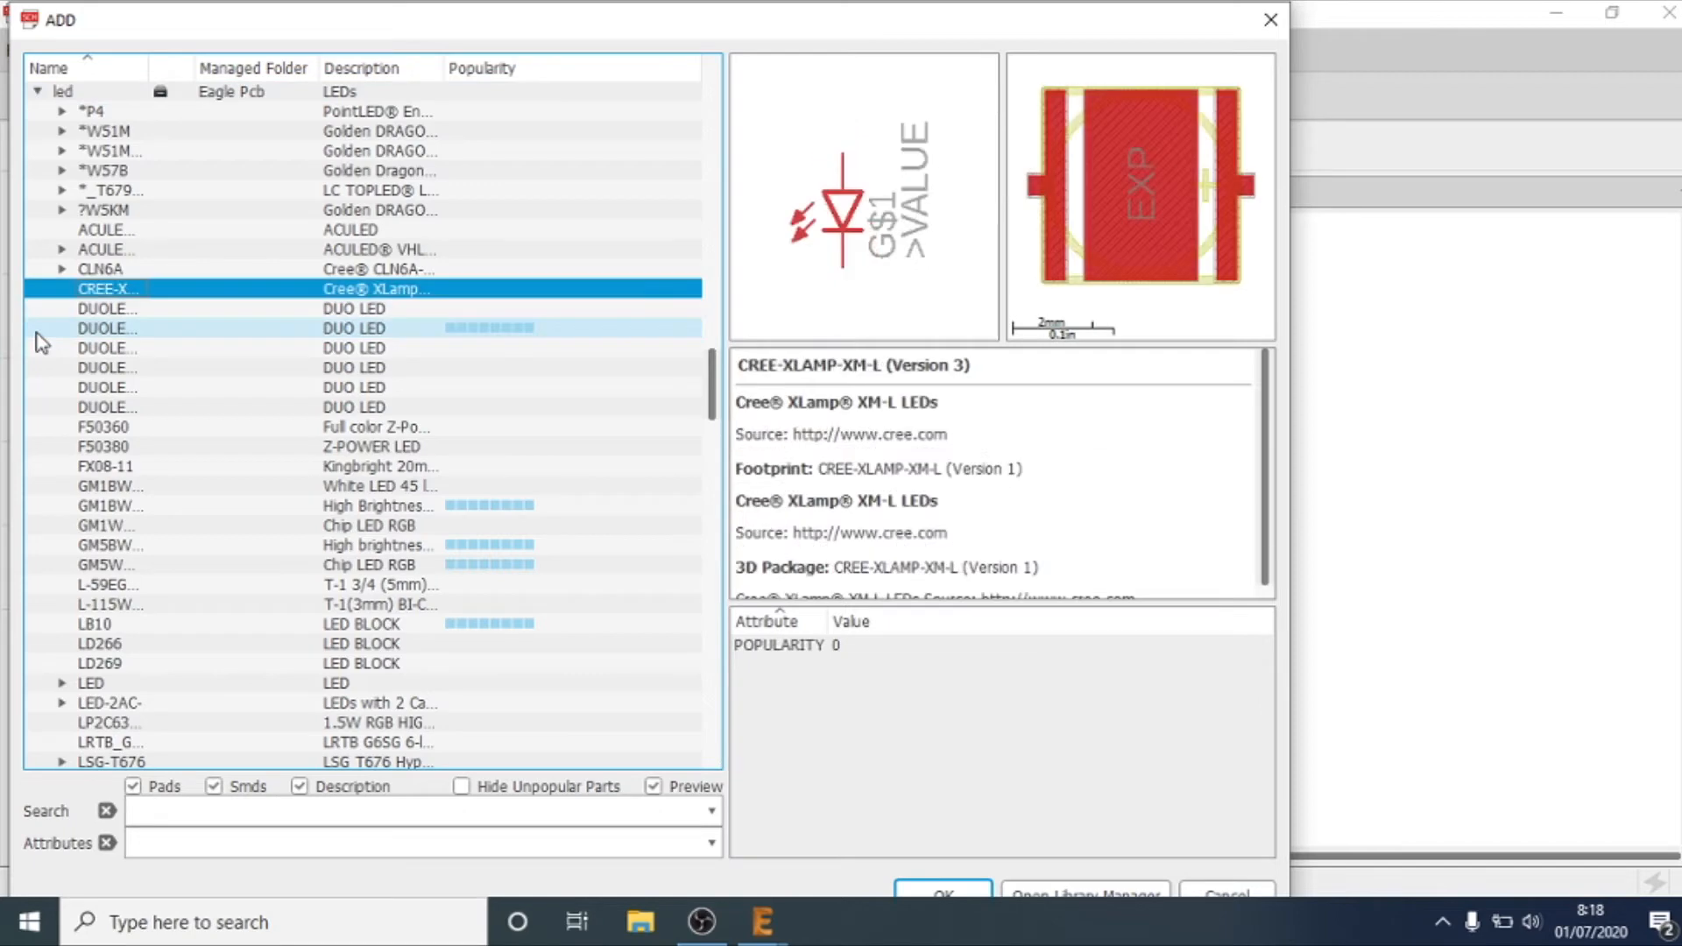
key("Up")
key("Up")
key("Up")
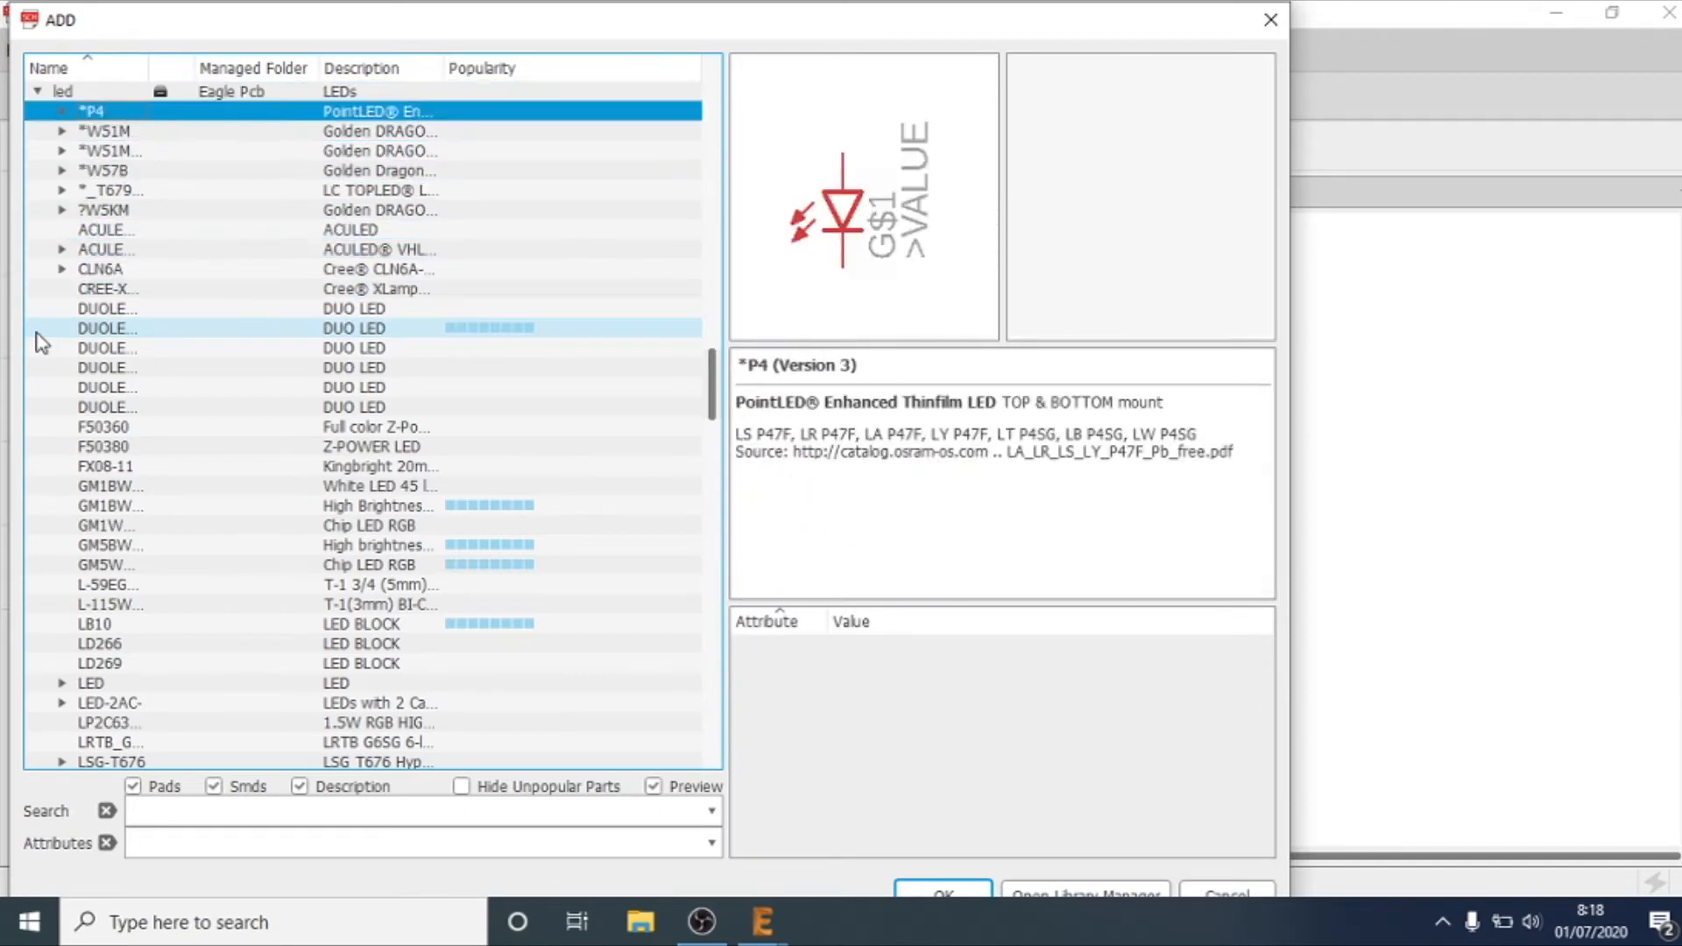
key("Left")
key("Up")
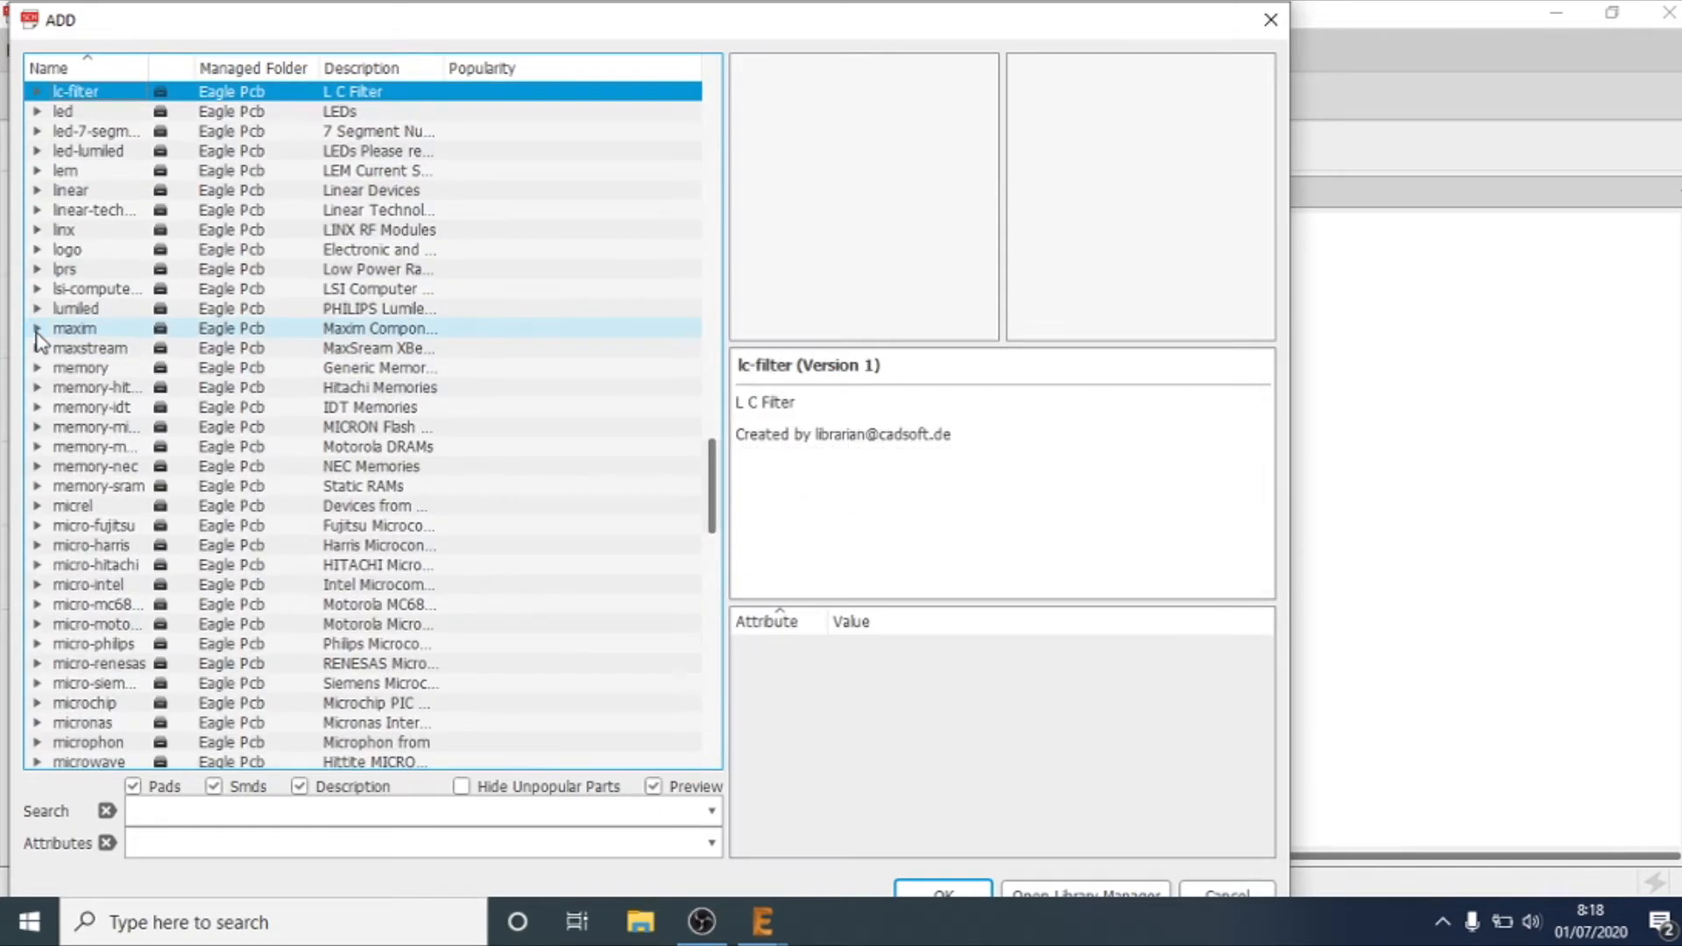
Step: Reopen the led library and examine the symbol and footprint previews of the *P4 PointLED variants
key("Down")
key("Right")
key("Down")
key("Down")
key("Up")
key("Right")
key("Down")
key("Up")
key("Left")
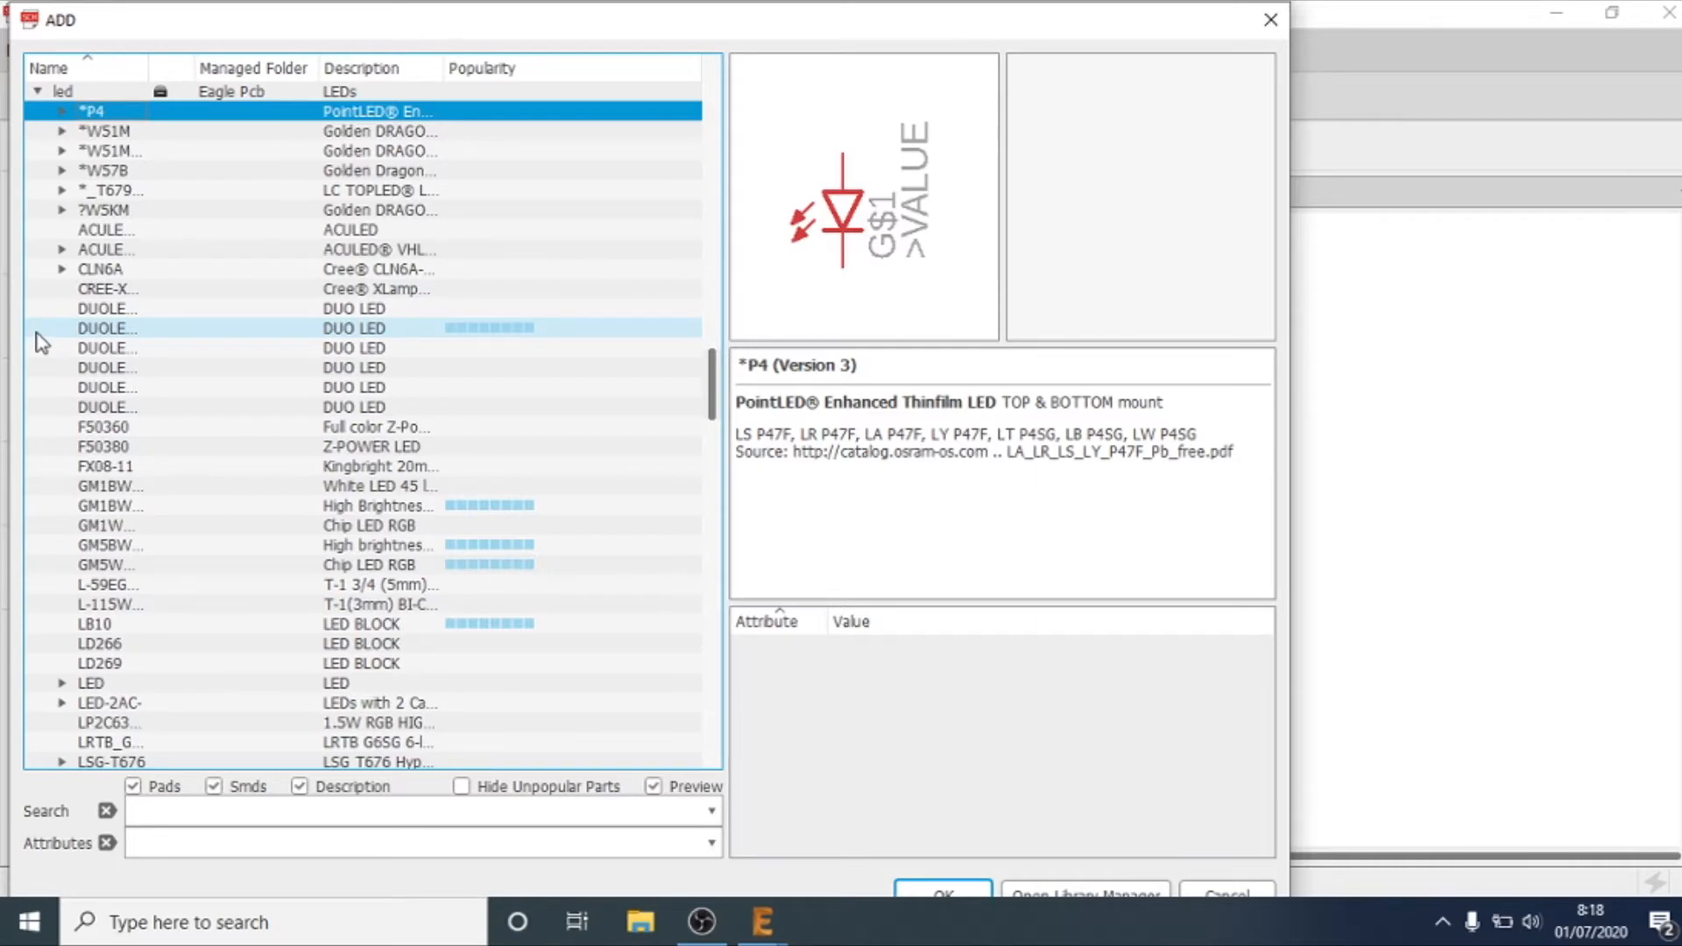
key("Right")
key("Down")
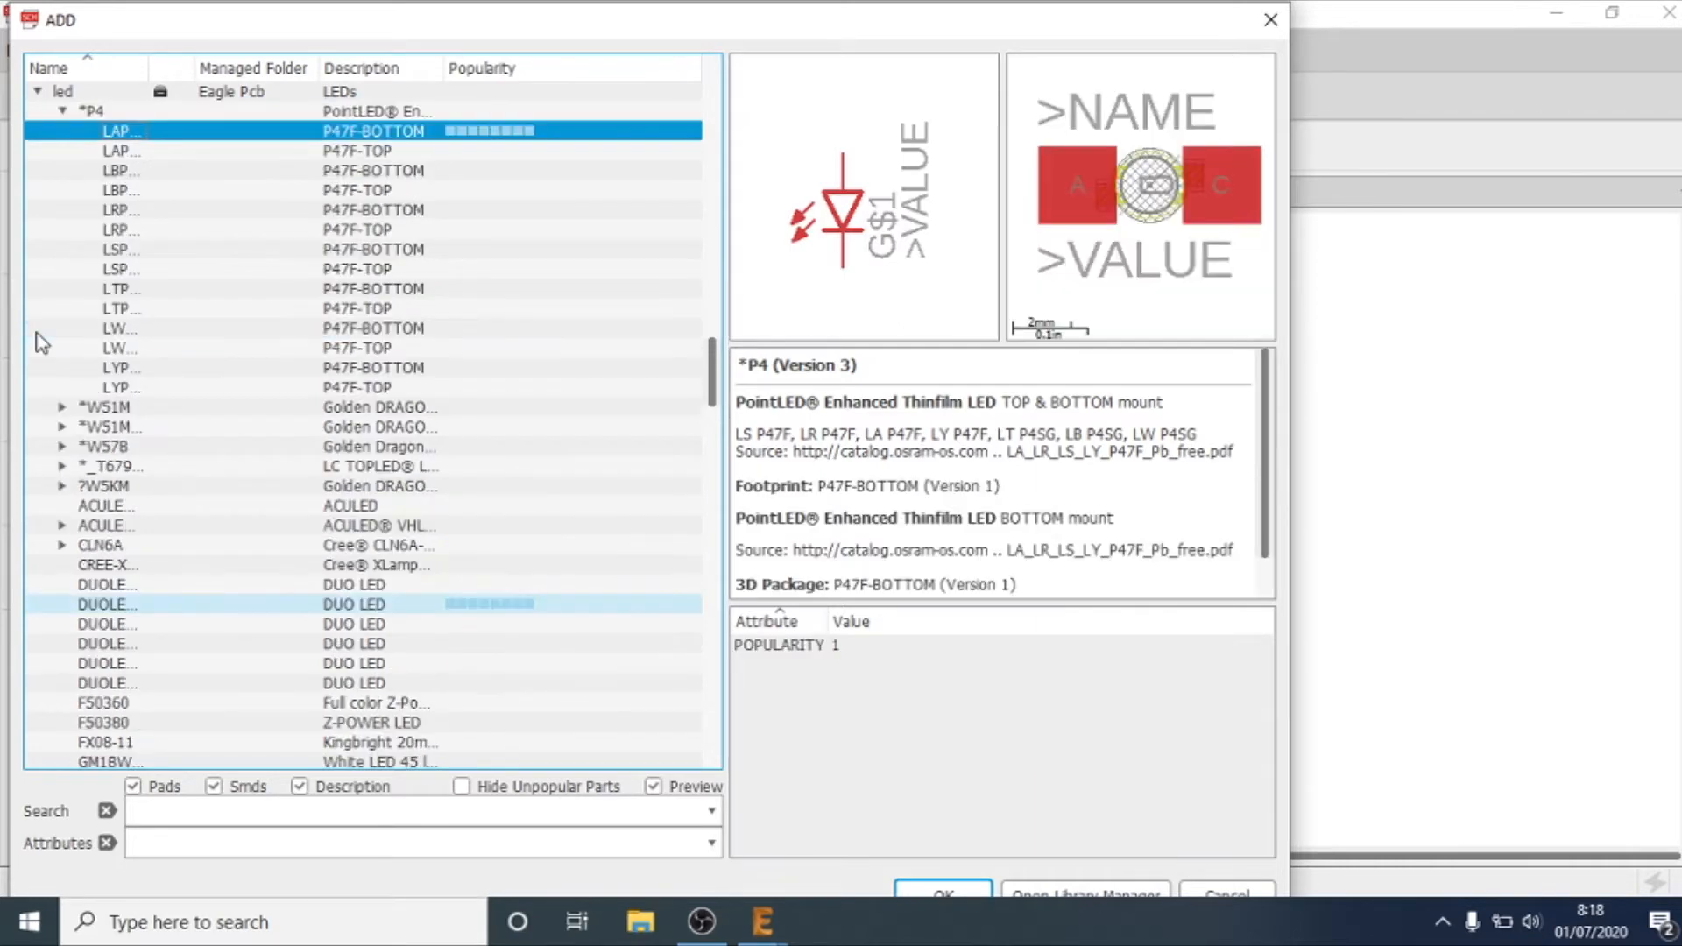
key("Down")
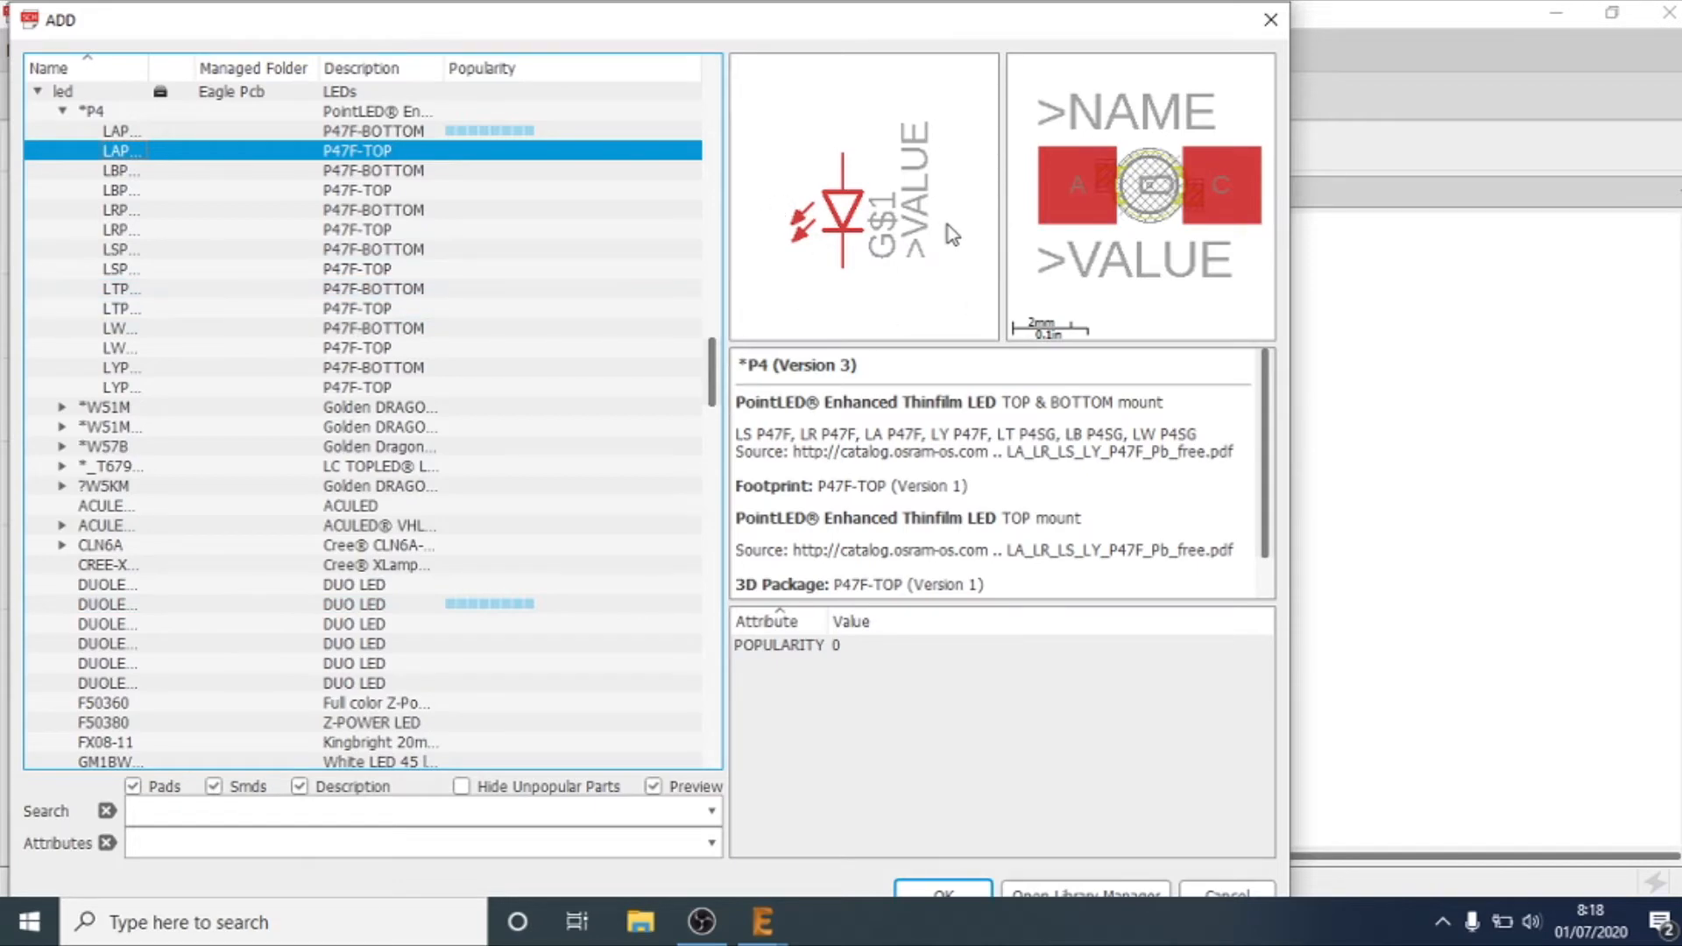
key("Up")
key("Up")
key("Left")
Step: Examine the variants and schematic symbols of the *W51M and *W51M-TH Golden DRAGON LEDs
key("Down")
key("Right")
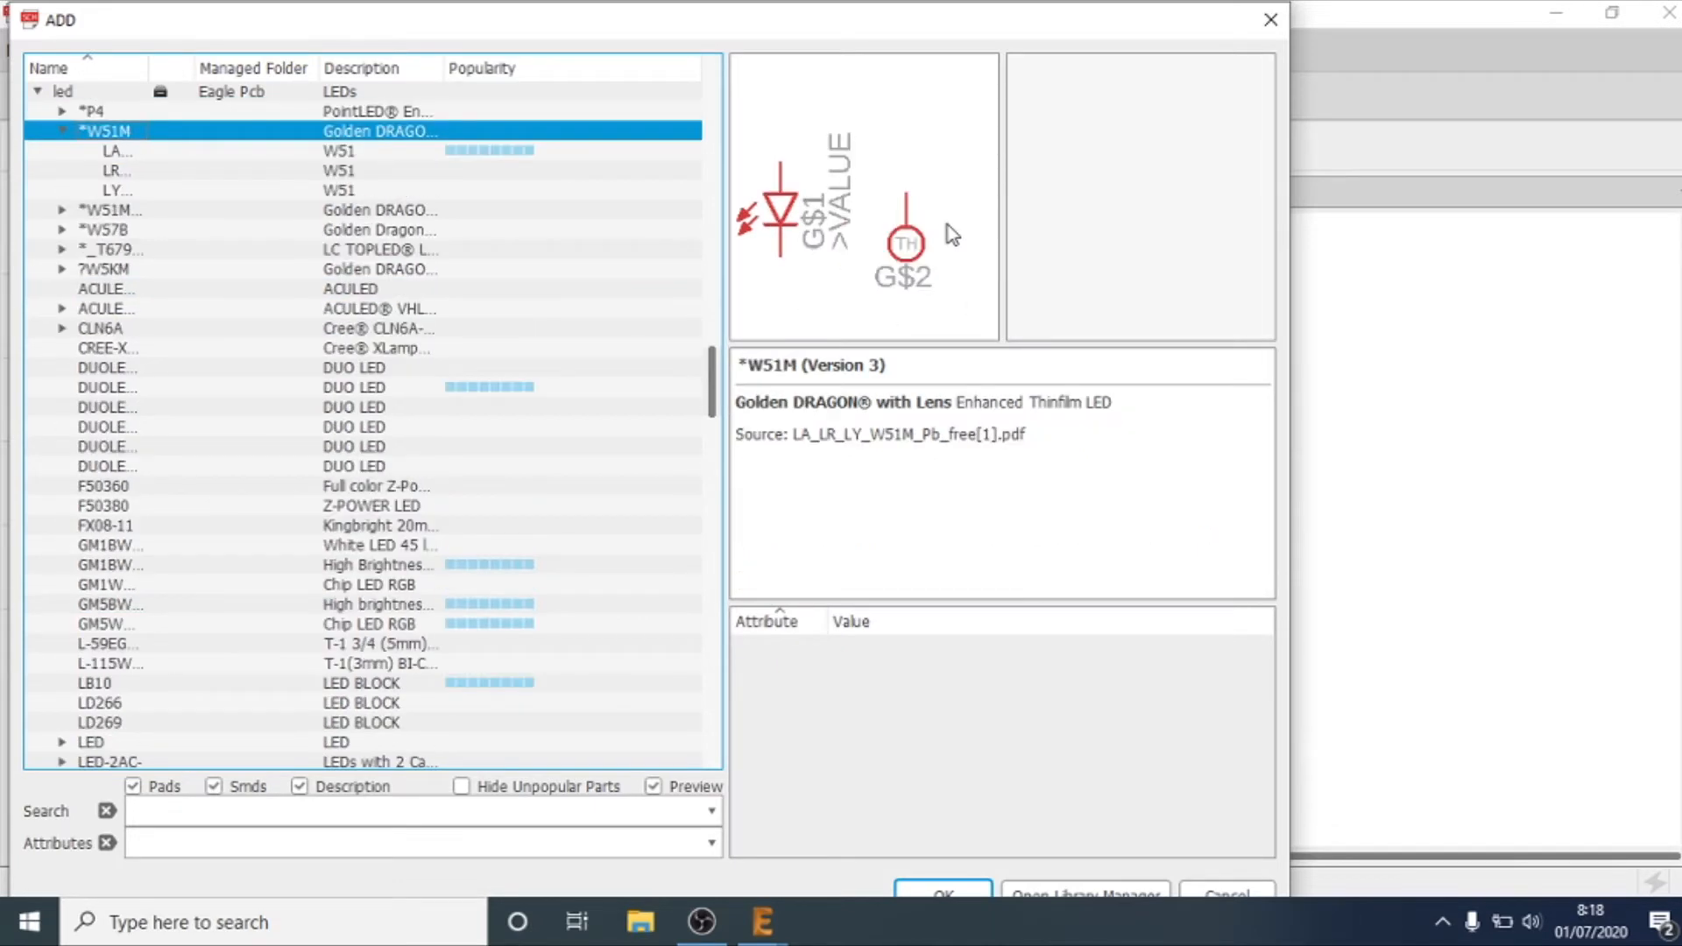
key("Down")
key("Down")
key("Up")
key("Up")
key("Left")
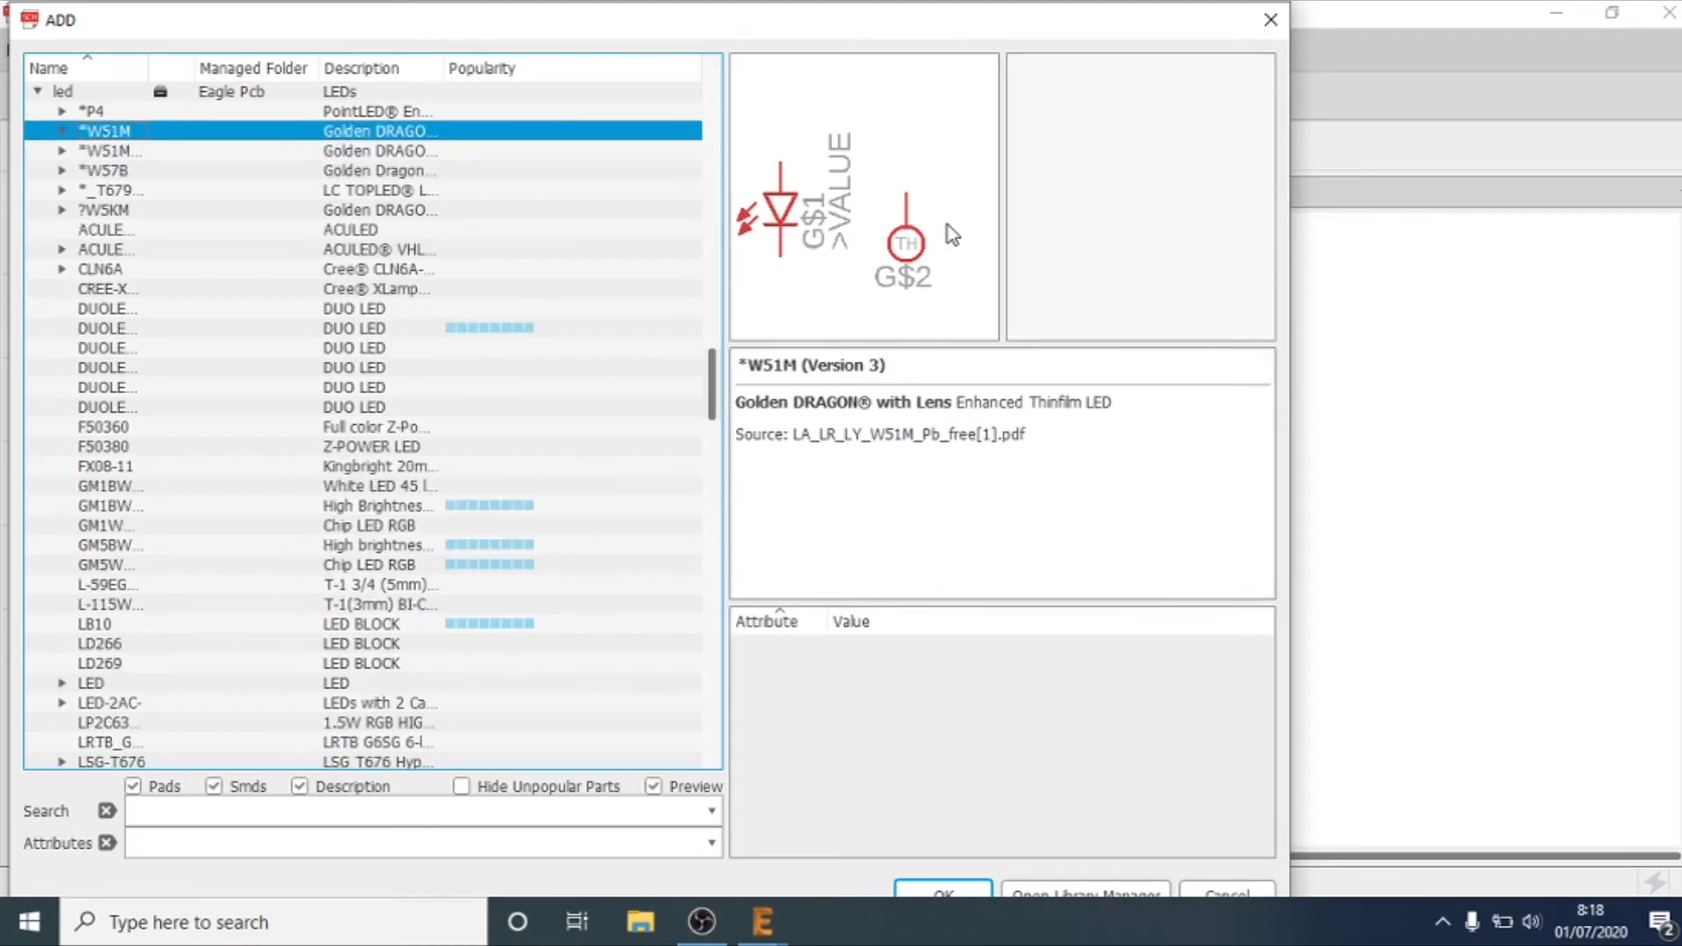
key("Down")
key("Right")
key("Down")
key("Up")
key("Left")
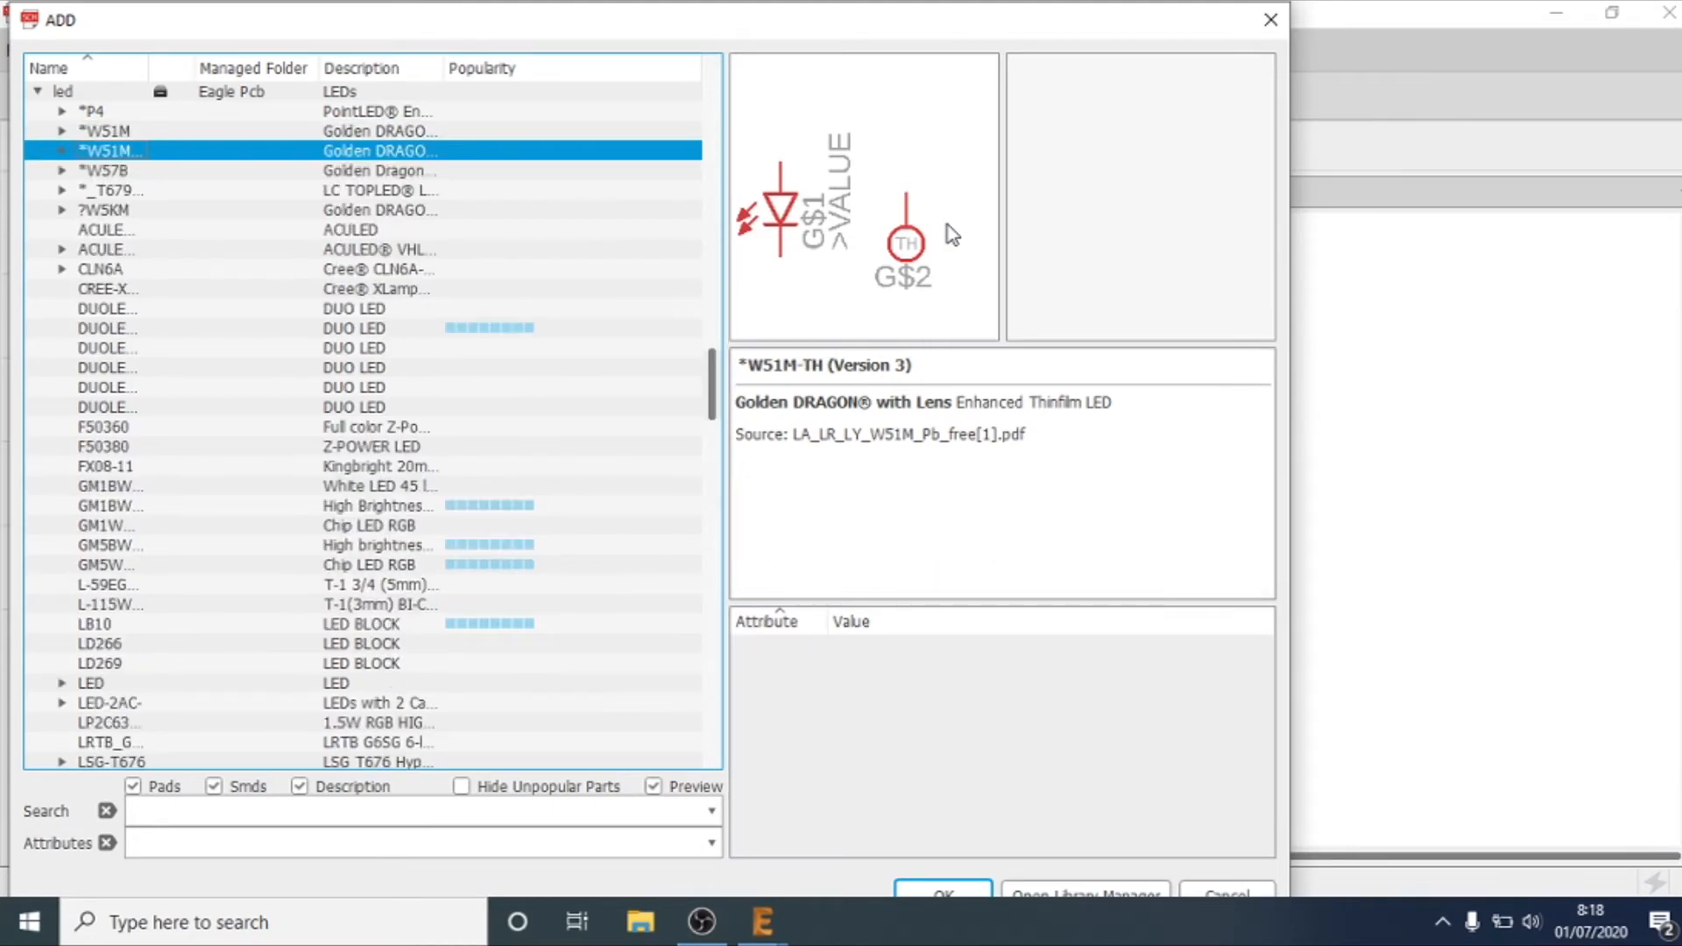
Step: Examine the symbol and footprint previews of the Cree and DUO LED devices up to DUOLED2X5
key("Down")
key("Down")
key("Down")
key("Down")
key("Down")
key("Down")
key("Down")
key("Down")
key("Down")
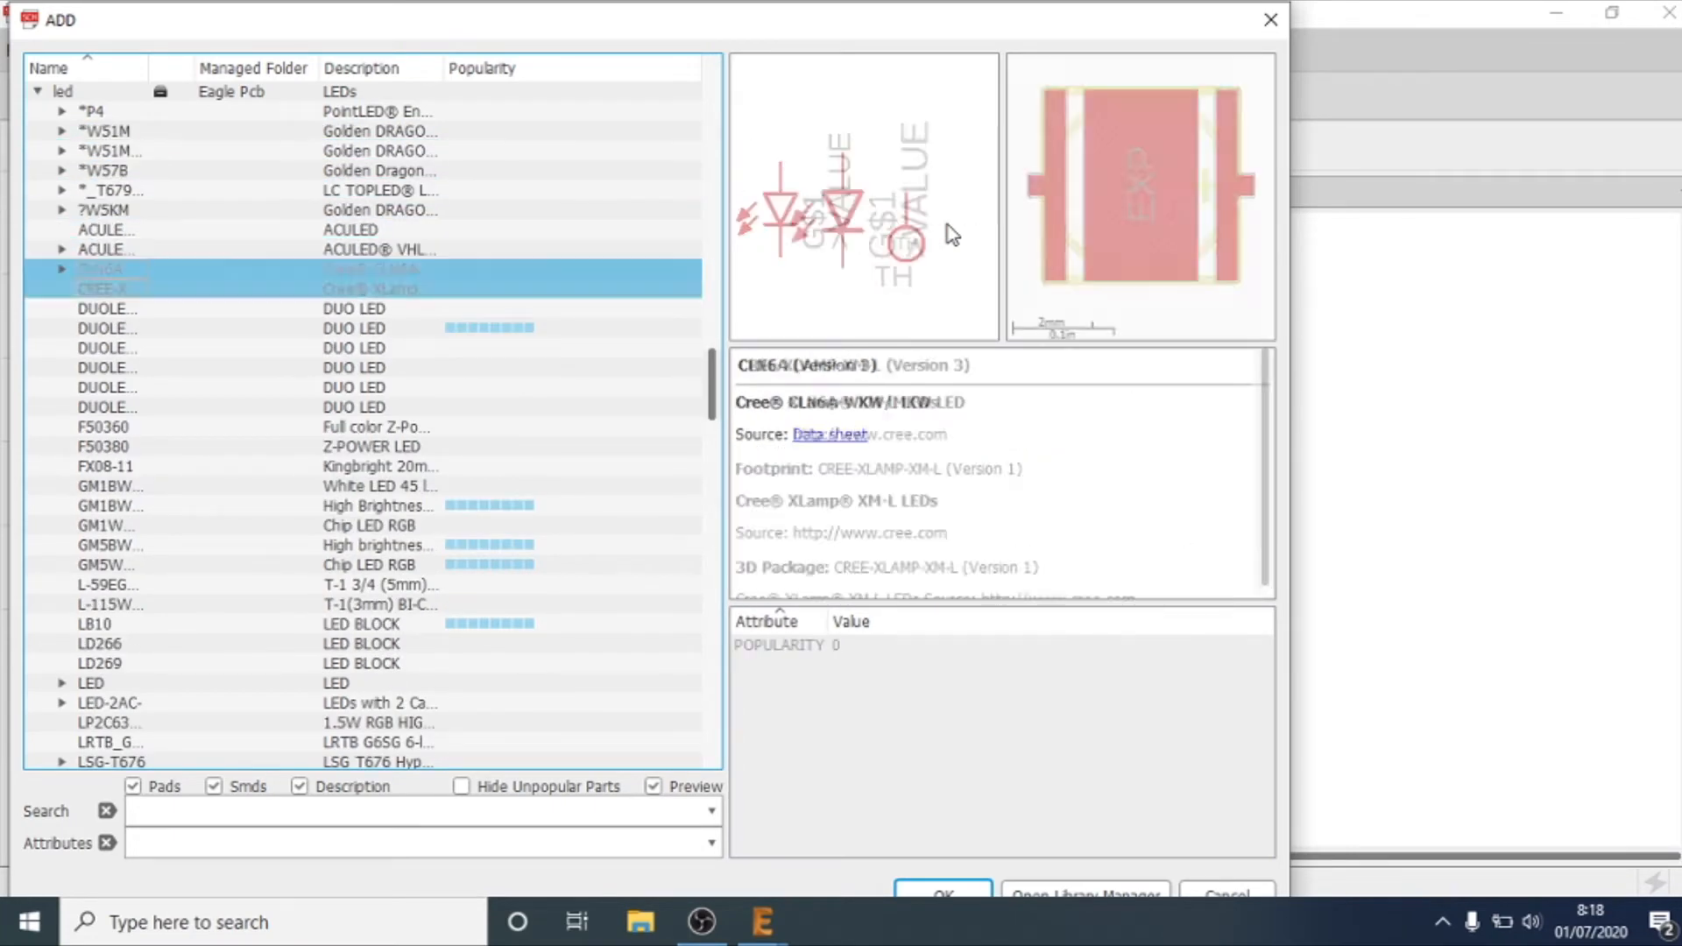
key("Down")
key("Down")
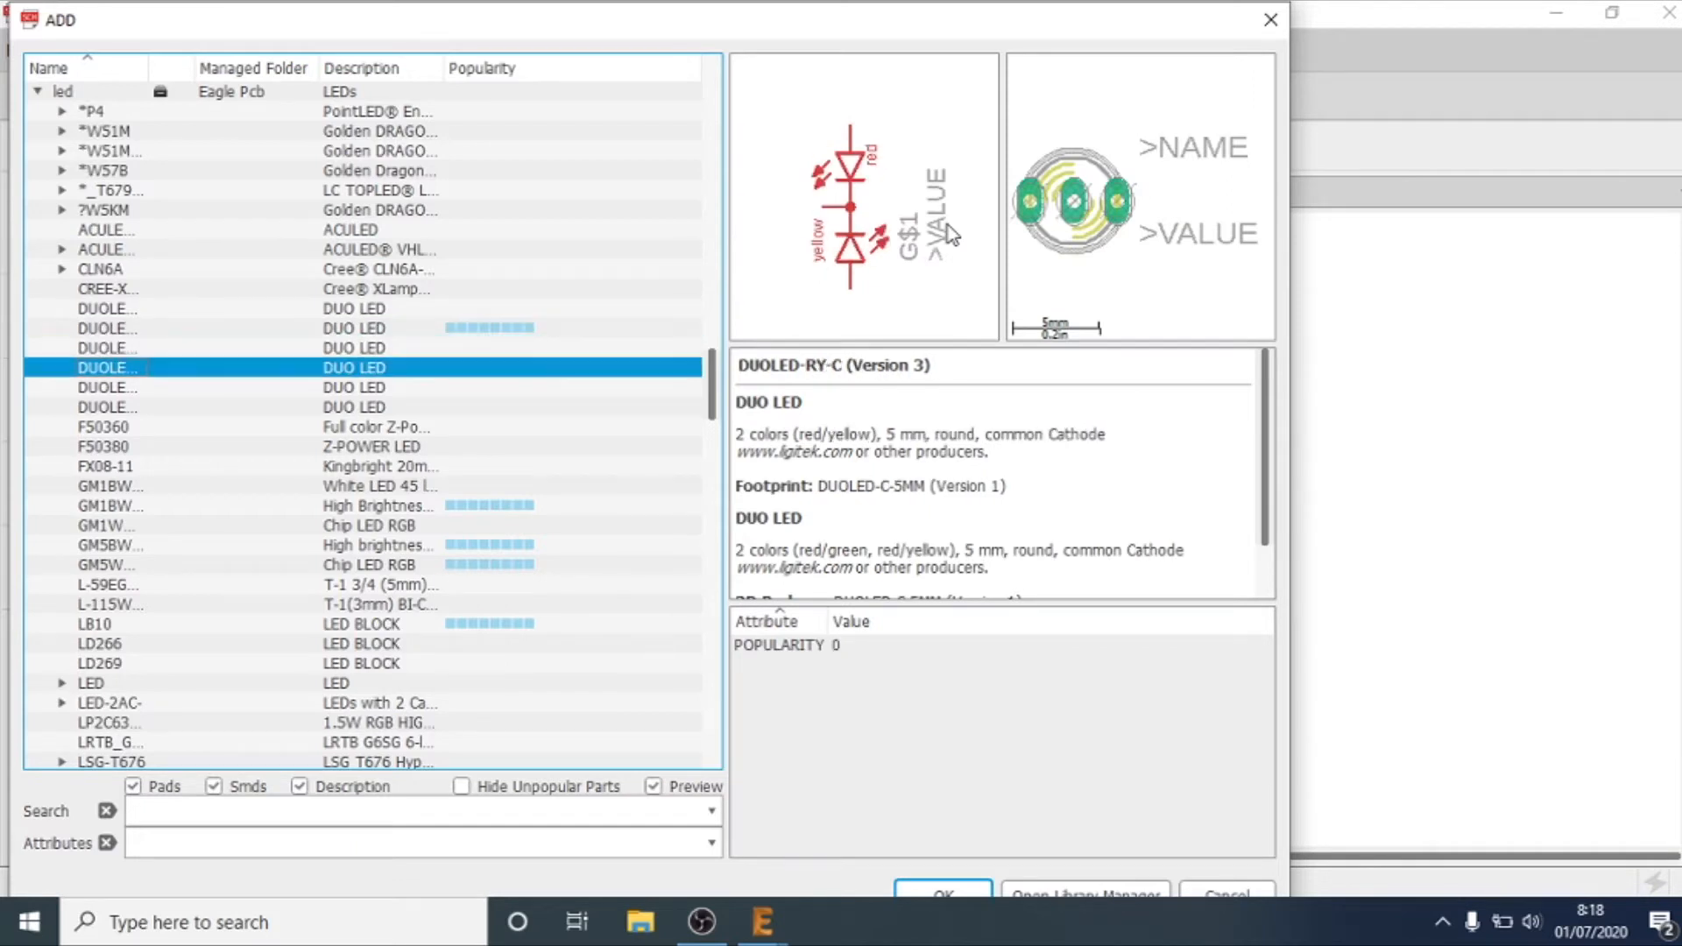
key("Down")
key("Down")
key("Up")
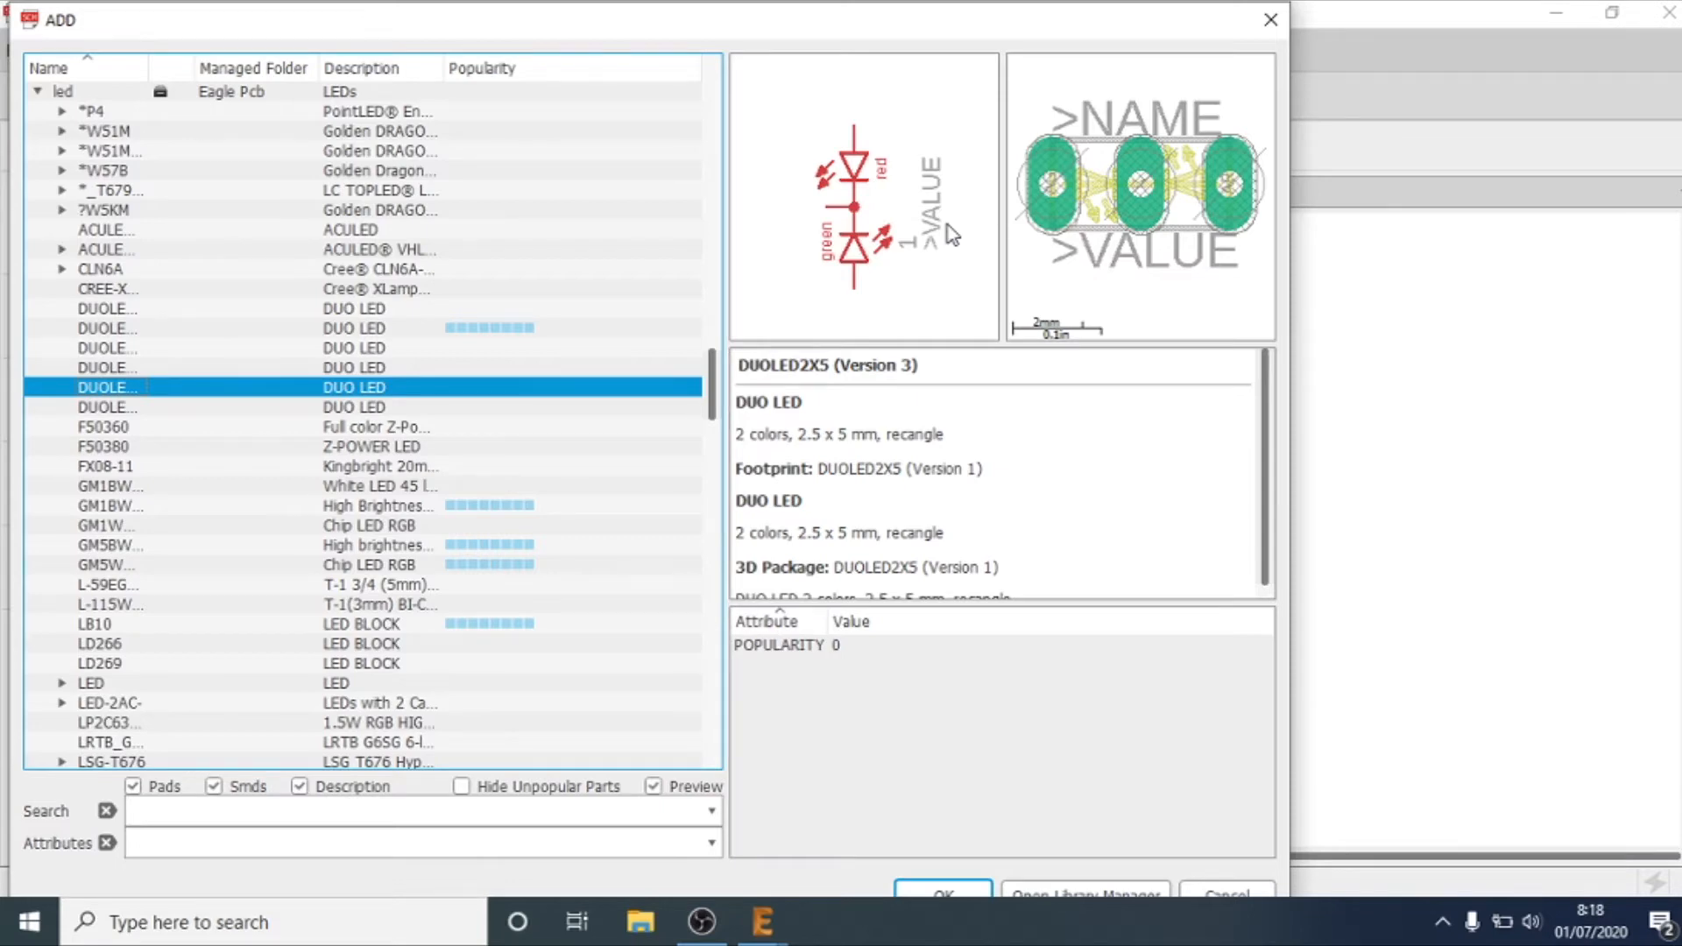
Step: Examine the symbol and footprint previews of the led library devices from the GM1BW chip LEDs through LD266 to LZ1-00WW05
key("Down")
key("Down")
key("Down")
key("Down")
key("Down")
key("Down")
key("Down")
key("Down")
key("Down")
key("Down")
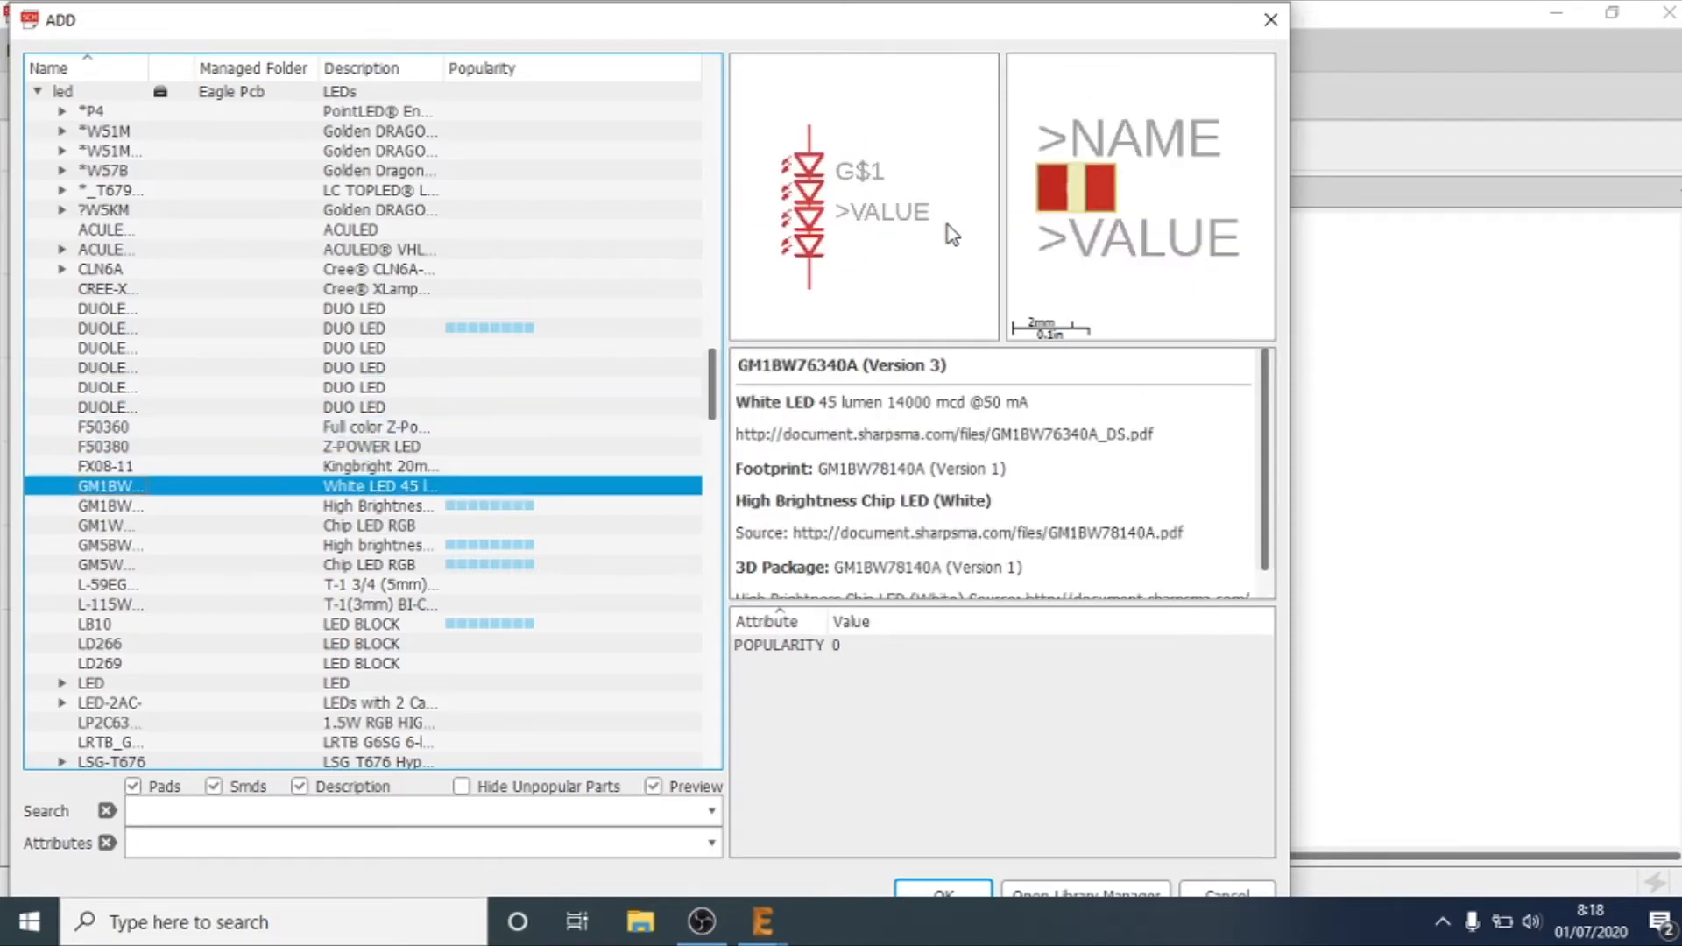
key("Down")
key("Down")
key("Down")
key("Down")
key("Down")
key("Down")
key("Down")
key("Down")
key("Down")
key("Down")
key("Down")
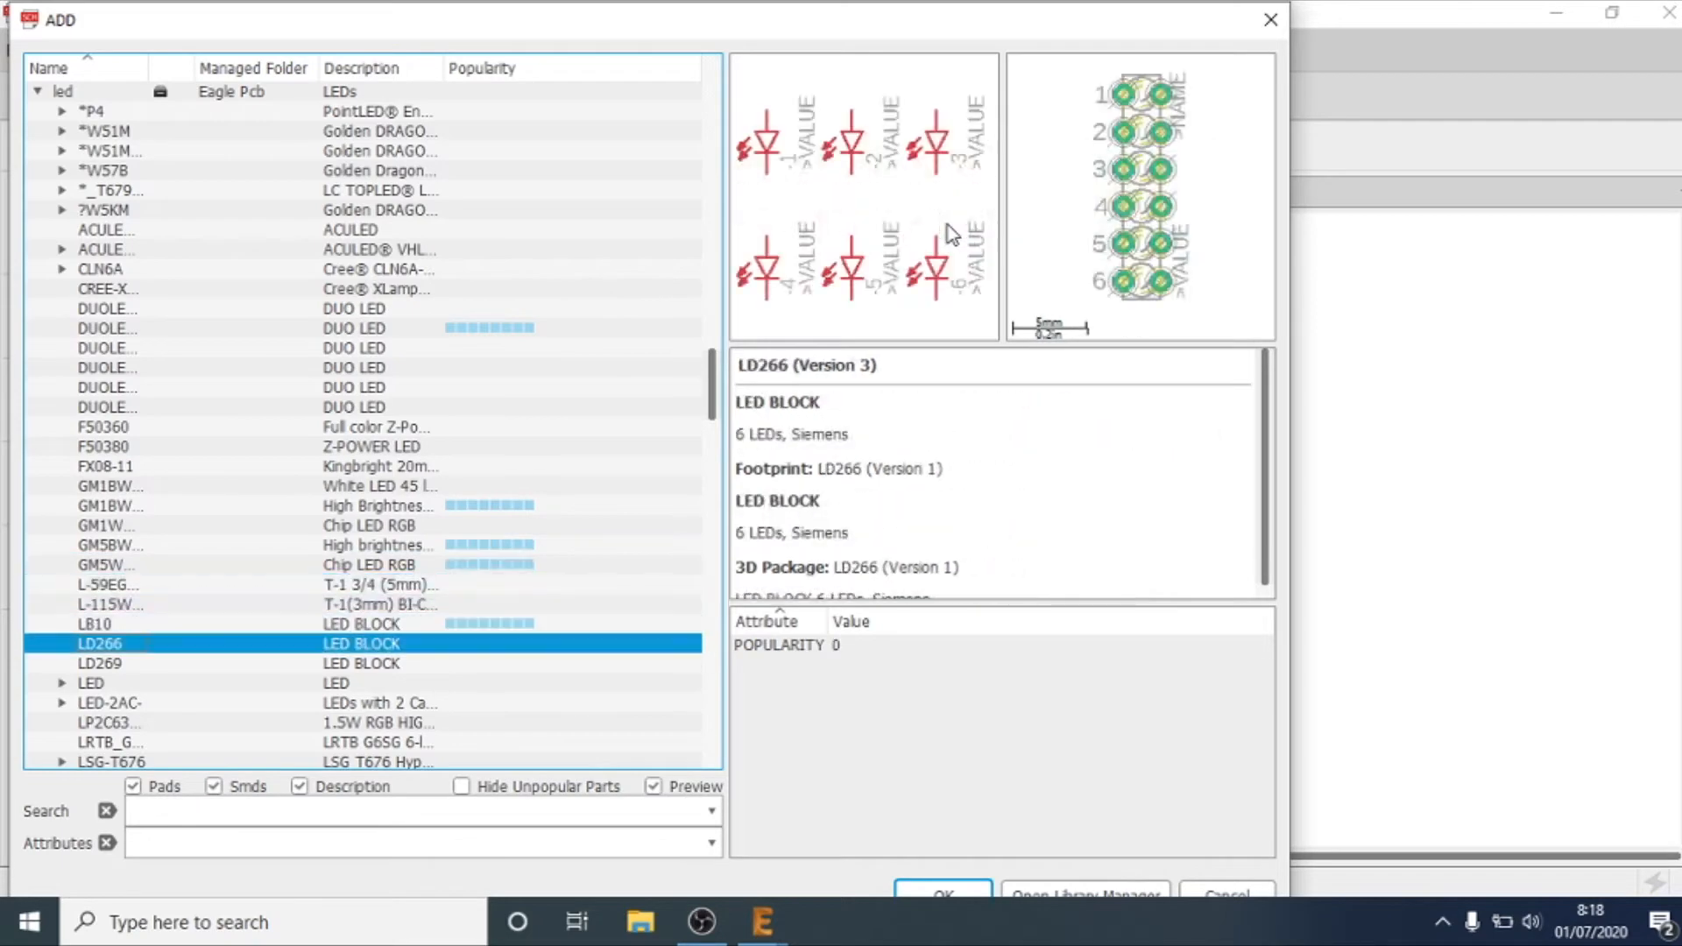
Step: Continue through the led library, examining the previews of MX3, OVSTRGBBCR8 and the 3 mm TLLR4400
key("Down")
key("Down")
key("Down")
key("Down")
key("Down")
key("Down")
key("Down")
key("Down")
key("Down")
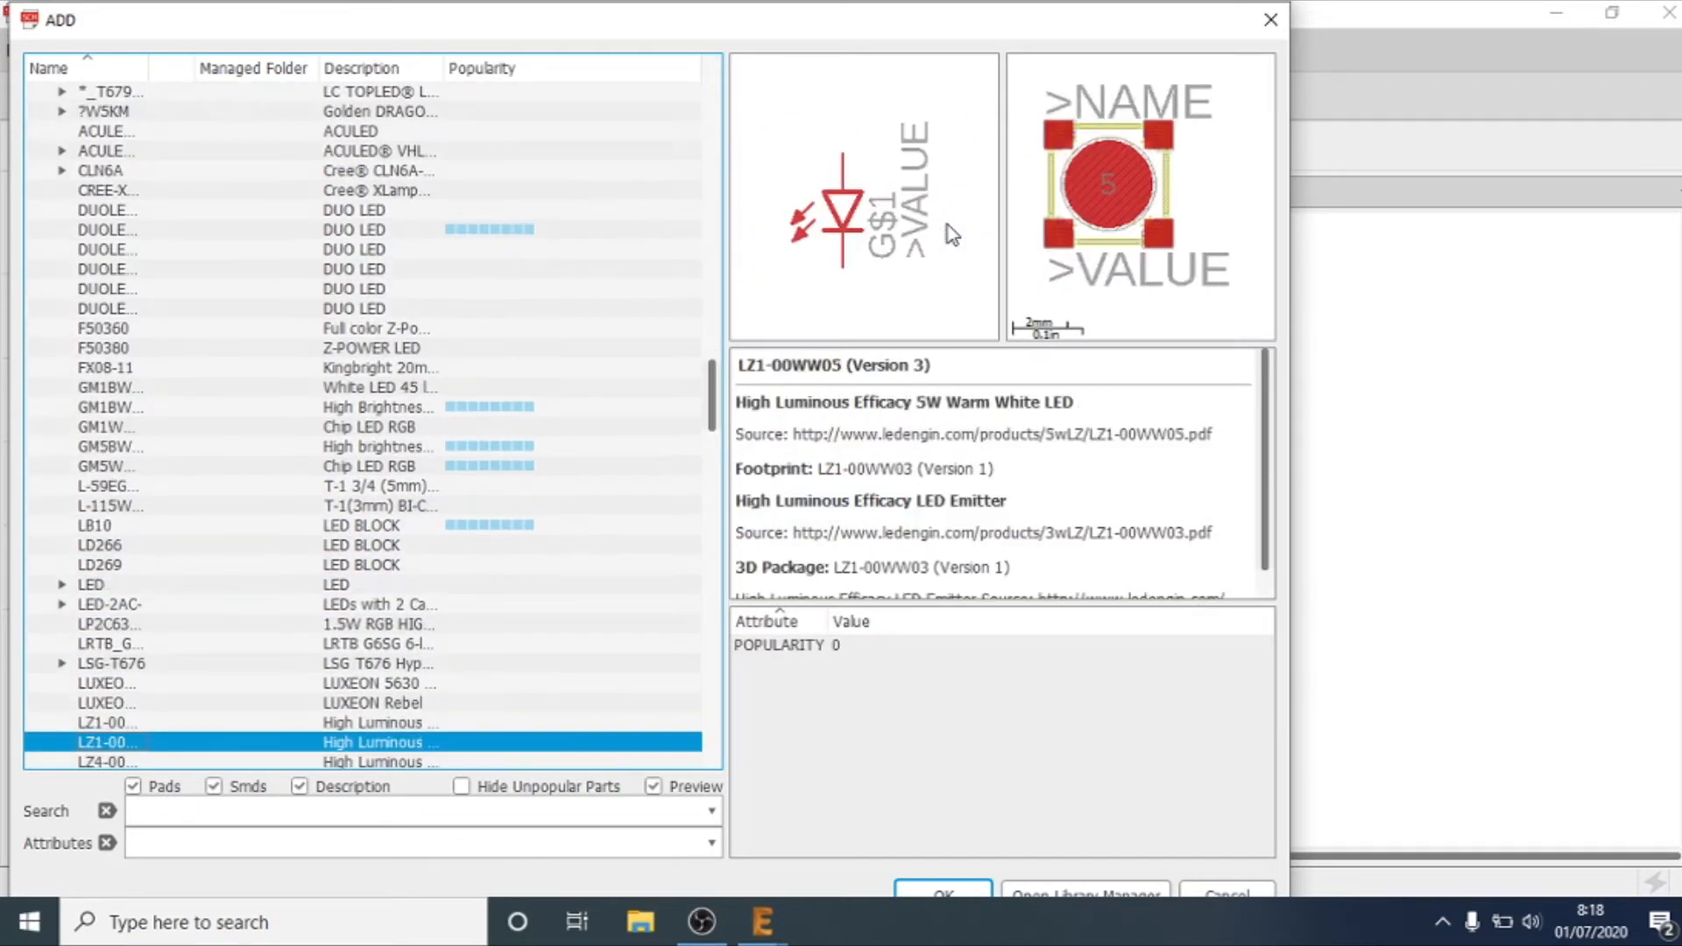
key("Down")
key("Down")
key("Down")
key("Down")
key("Down")
key("Down")
key("Down")
key("Down")
key("Down")
key("Down")
key("Down")
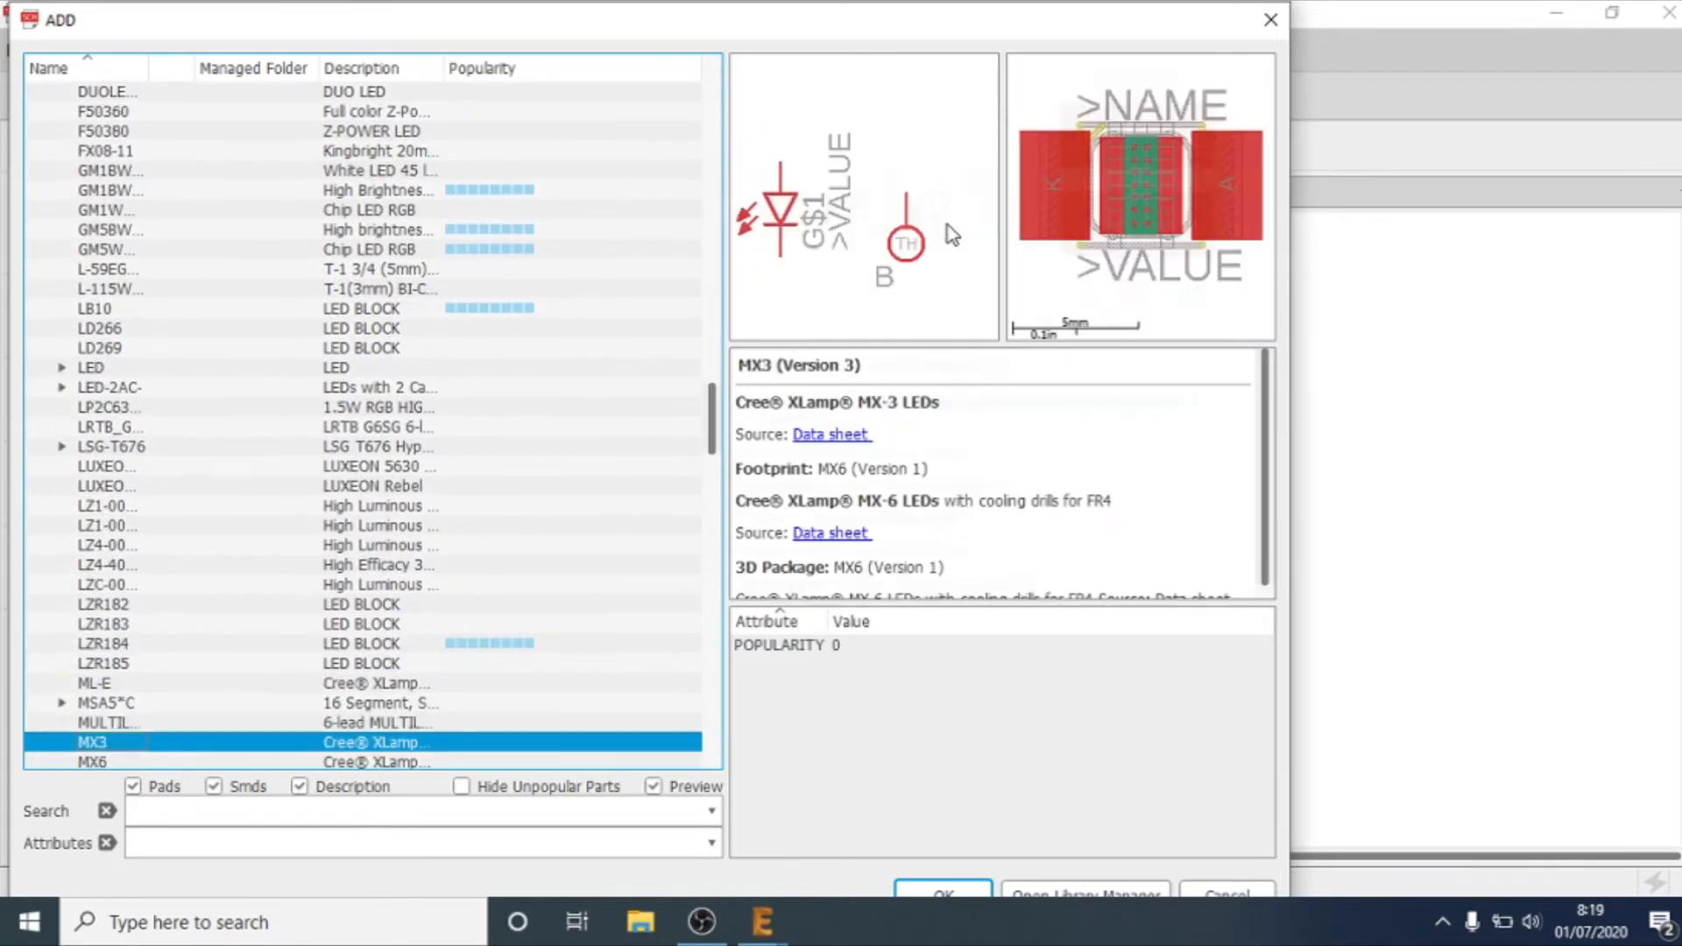
key("Down")
key("Down")
key("Down")
key("Down")
key("Down")
key("Down")
key("Down")
key("Down")
key("Down")
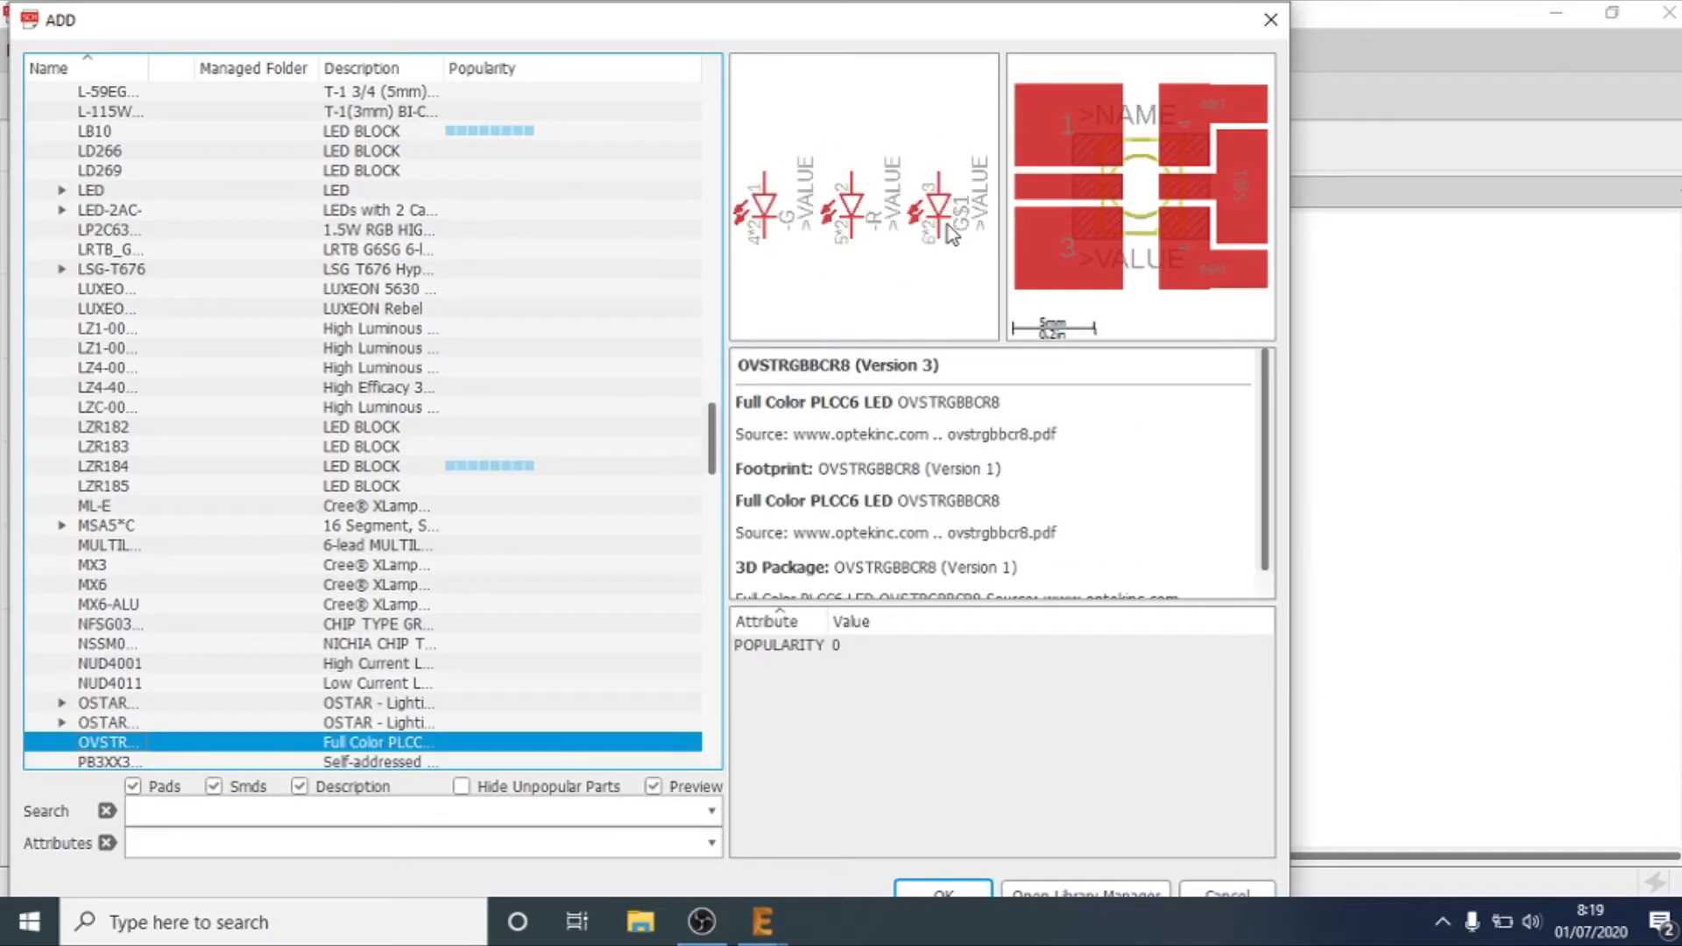
Step: Compare the two-colour TOPLED-2- symbol with the previews of the low-current 3 mm TLLR4400 and TLLG4400 LEDs
key("Down")
key("Down")
key("Down")
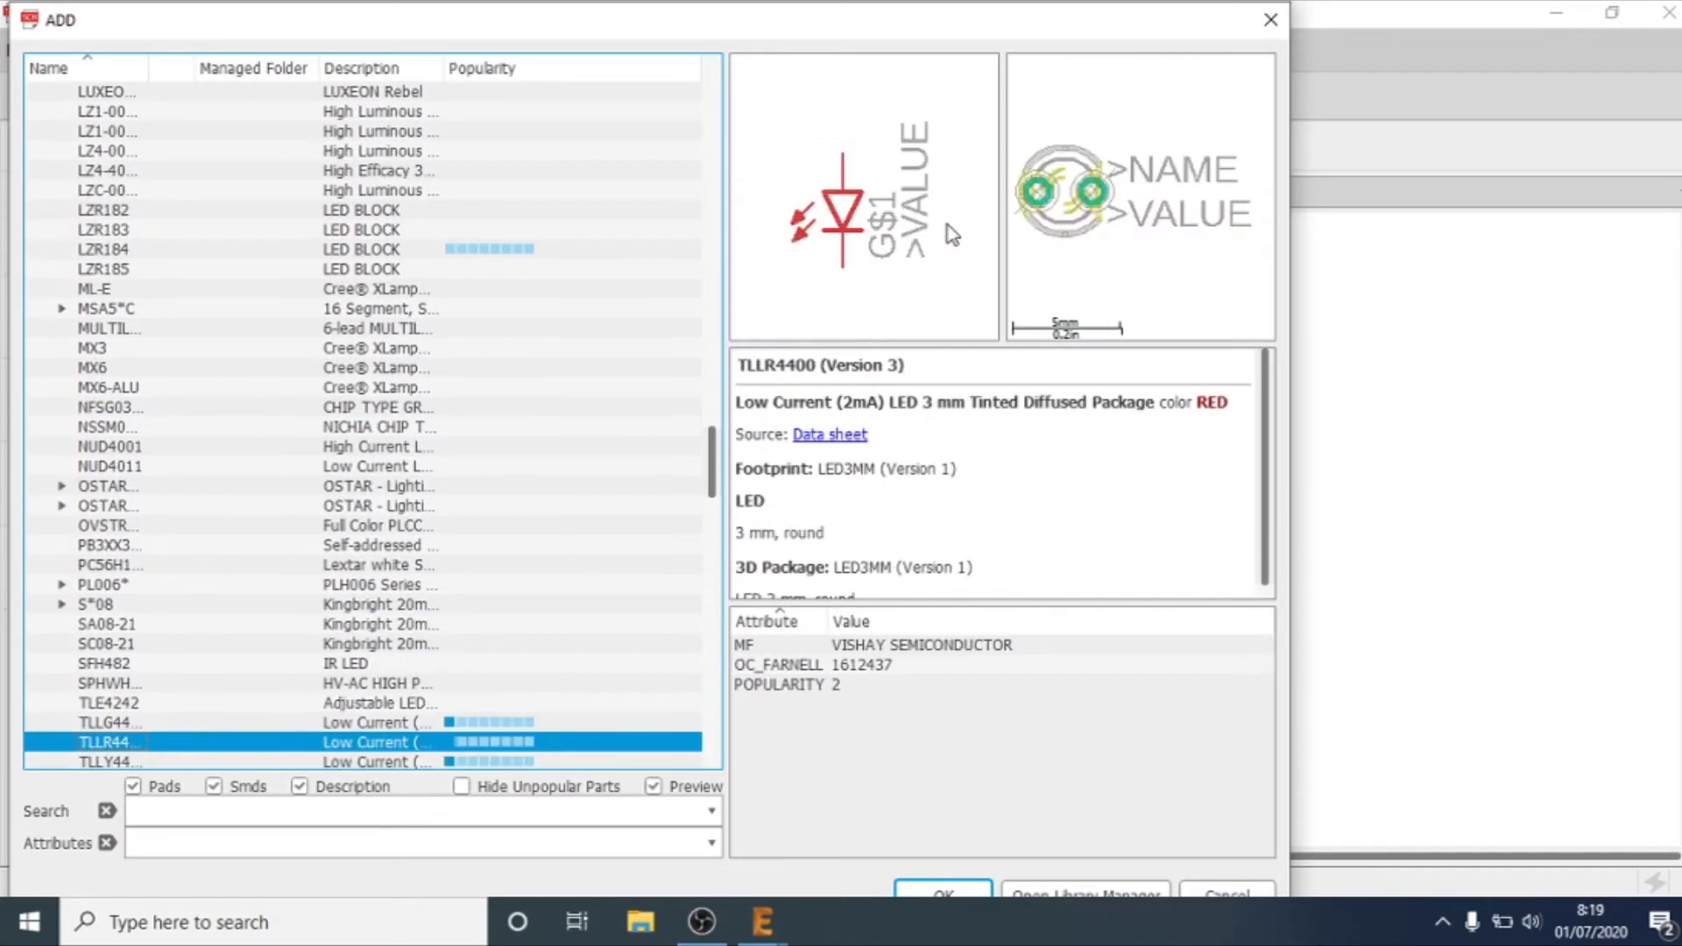
key("Up")
key("Up")
key("Down")
key("Down")
key("Down")
key("Down")
key("Down")
key("Down")
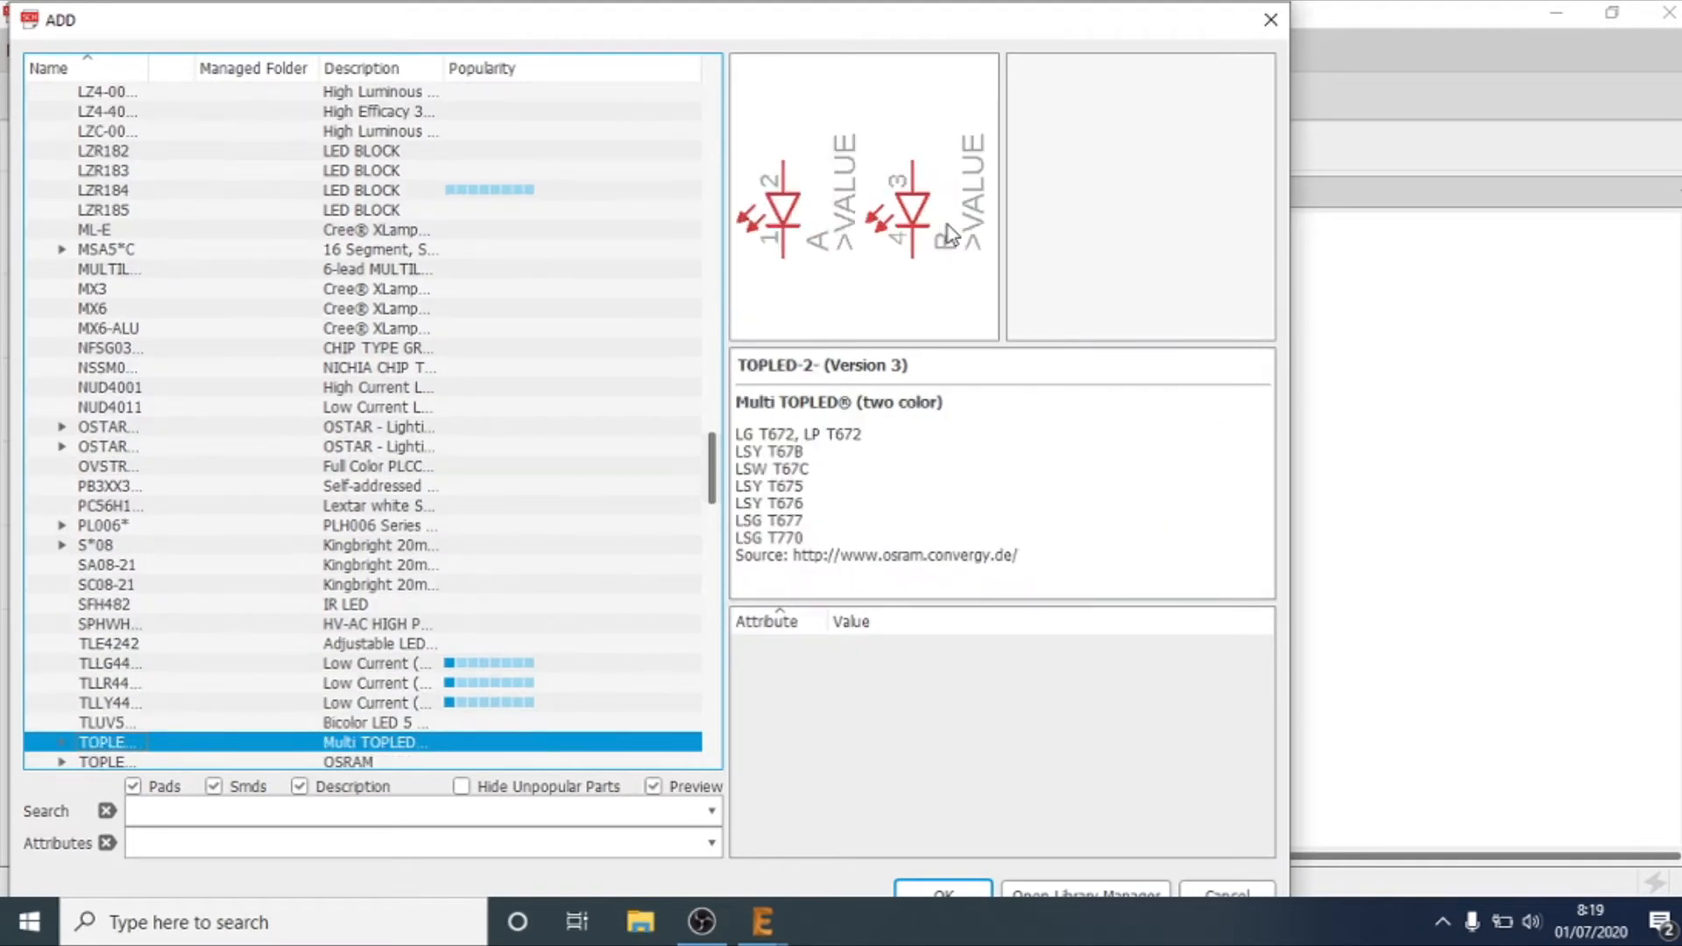
key("Up")
key("Up")
key("Up")
key("Up")
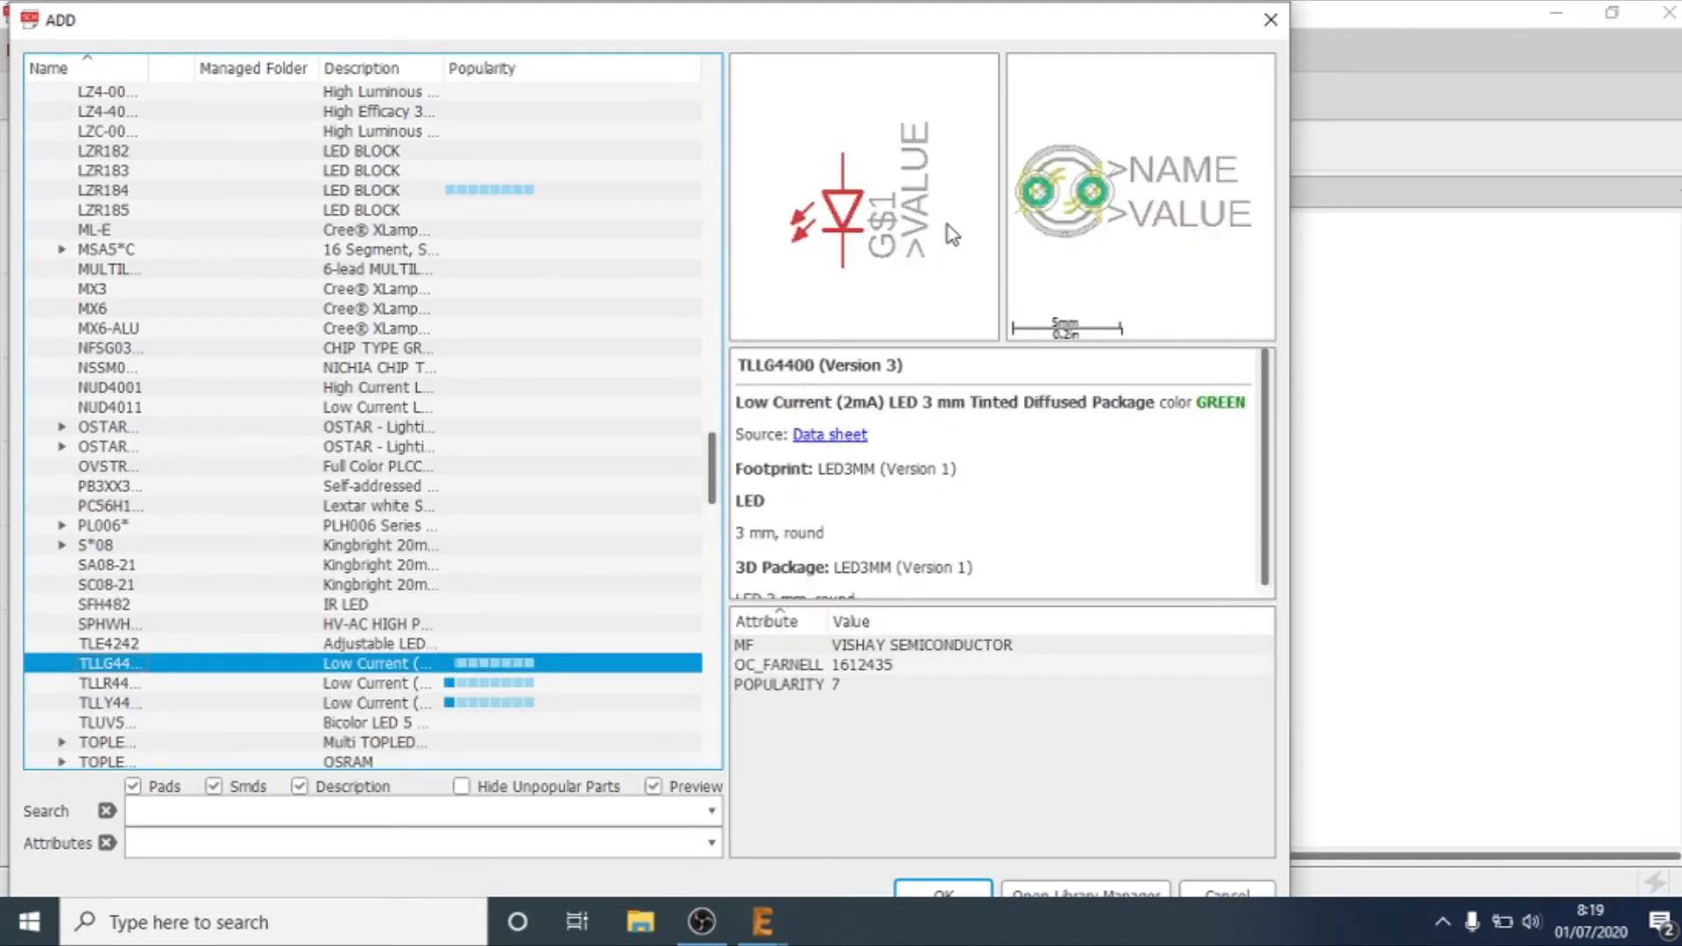
Step: Recheck the low-current 3 mm LEDs and examine the previews of the following devices up to X42180
key("Down")
key("Down")
key("Up")
key("Up")
key("Down")
key("Down")
key("Down")
key("Down")
key("Down")
key("Down")
key("Up")
key("Down")
key("Down")
key("Down")
key("Down")
key("Down")
key("Down")
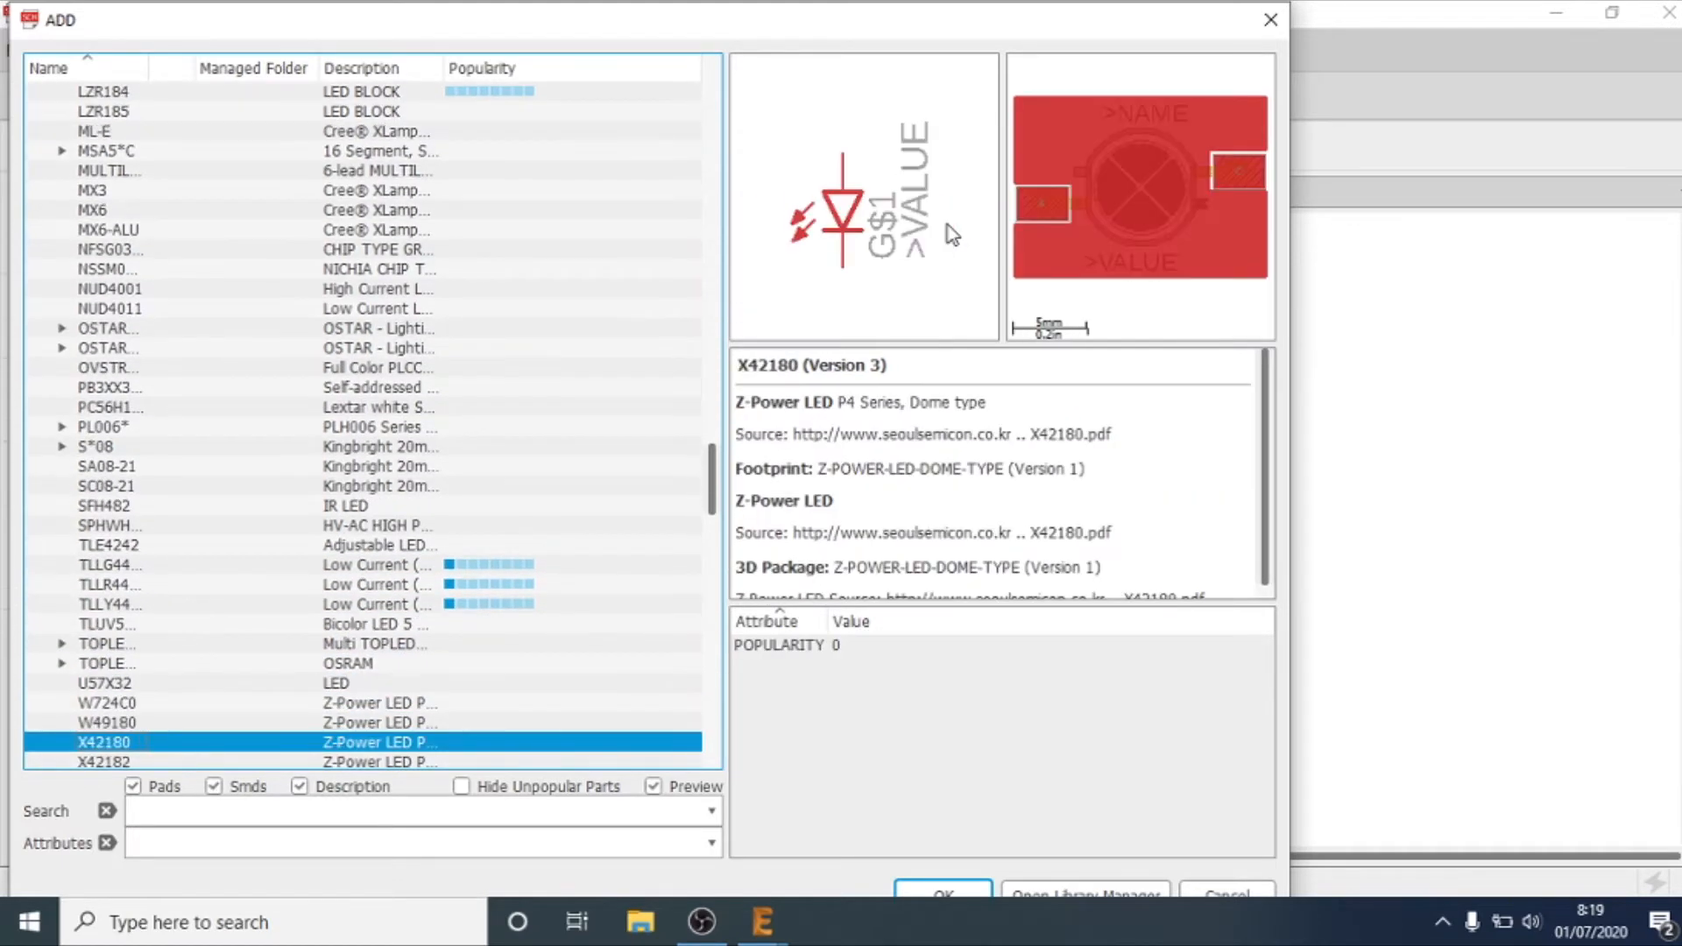
Step: Look past the end of the led library and expand the led-lumiled library to examine its LED device
key("Down")
key("Down")
key("Down")
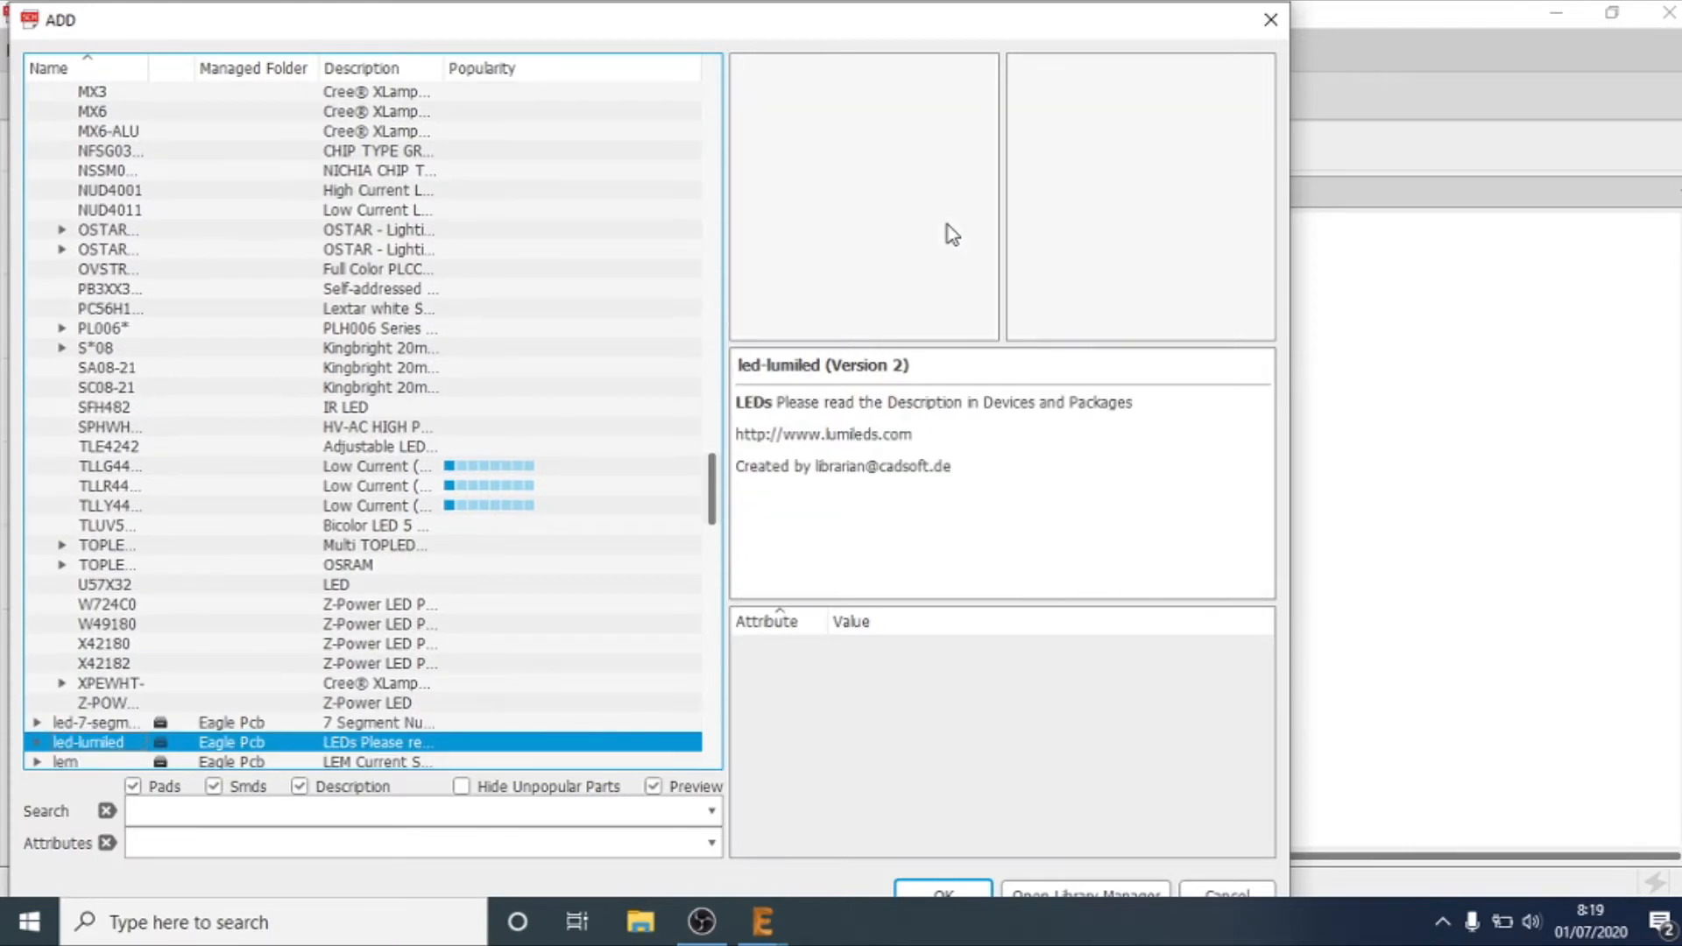
key("Down")
key("Down")
key("Down")
key("Up")
key("Up")
key("Up")
key("Right")
Step: Examine the LUMILED and LUMILED+ variants and the LUXEON_REBEL previews in led-lumiled, then collapse its LED device
key("Down")
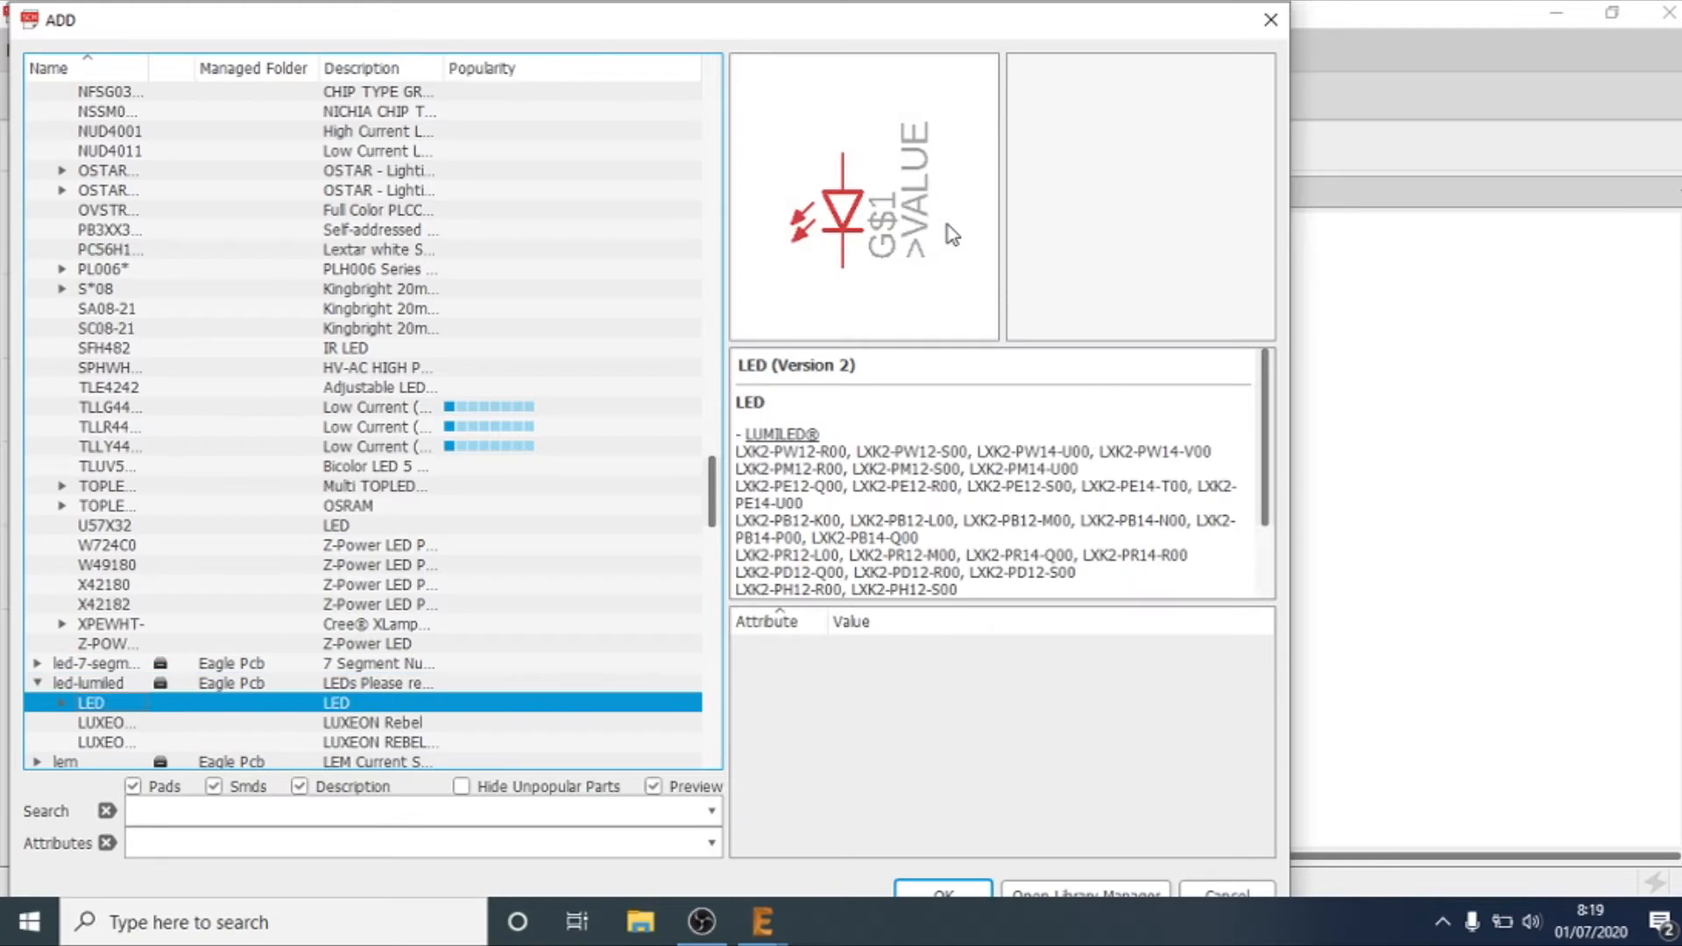
key("Right")
key("Down")
key("Down")
key("Down")
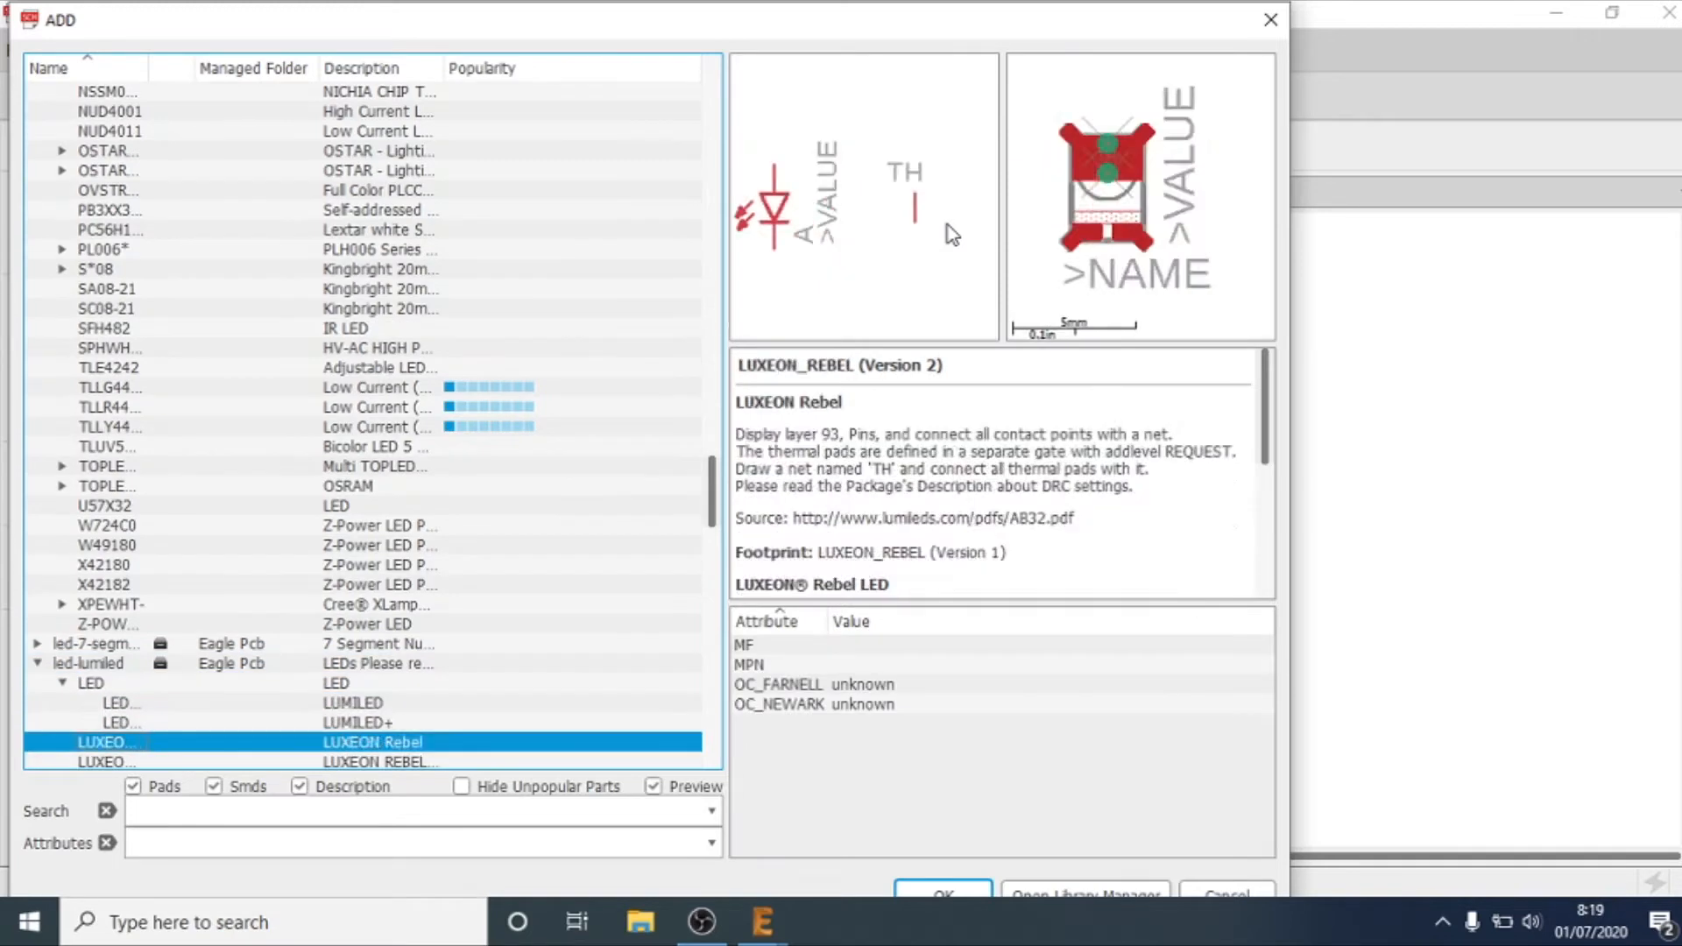
key("Up")
key("Up")
key("Up")
key("Left")
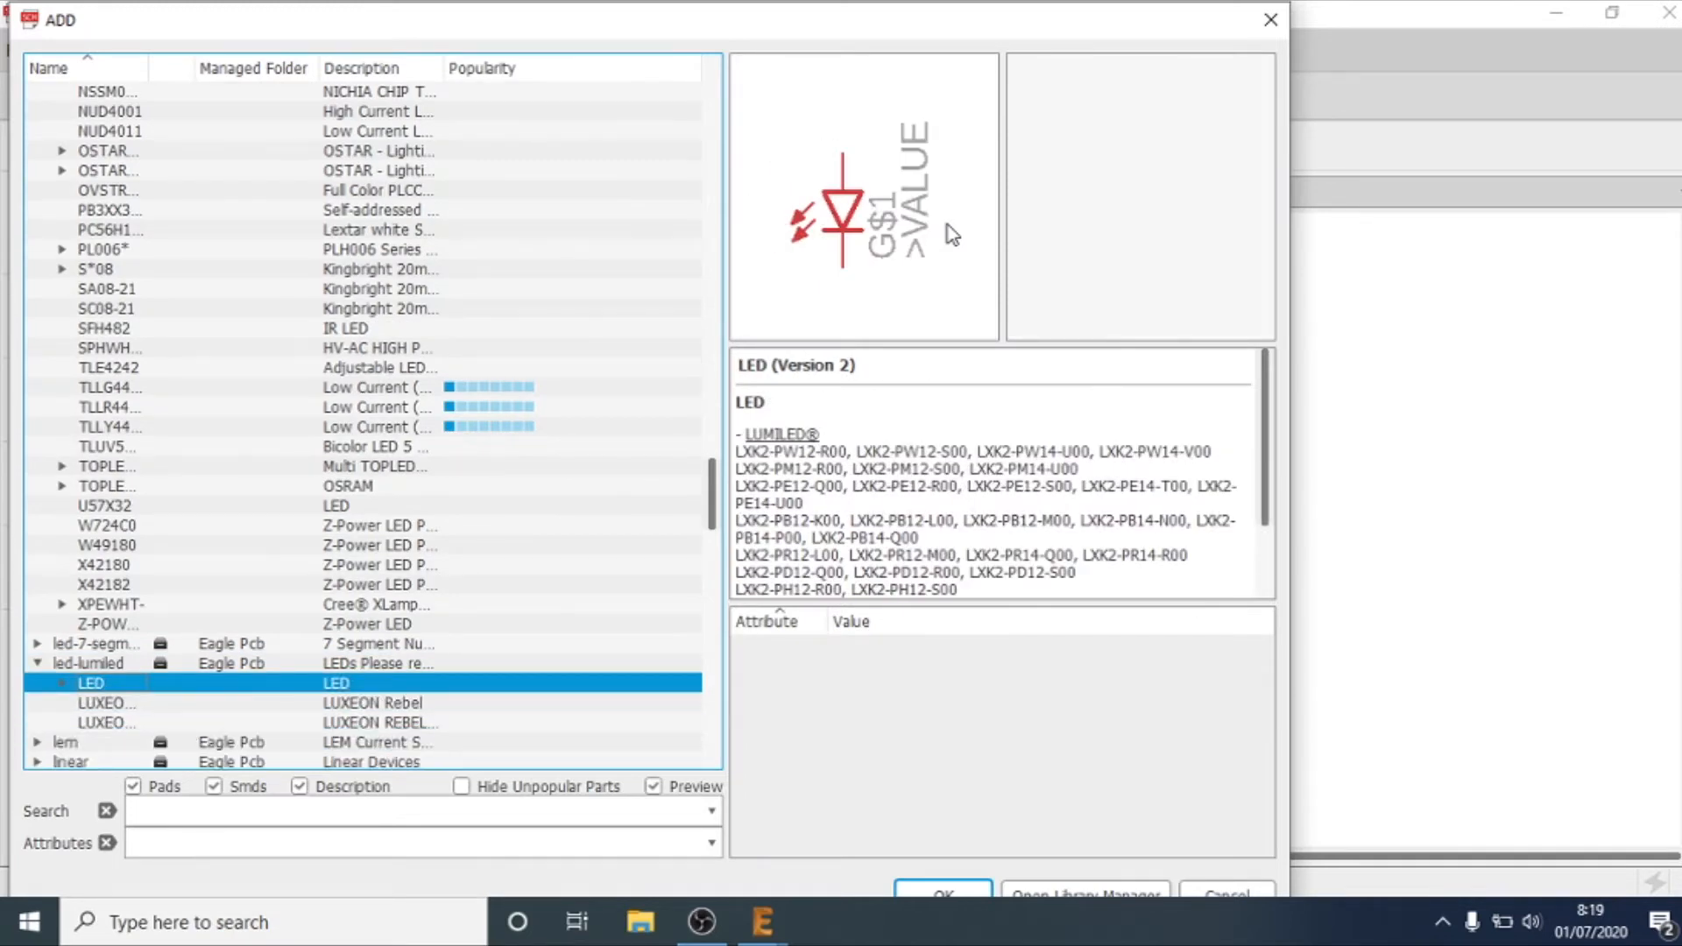
Step: Go back through the led library and examine the TOPLED-3, TLUV5300 and TLLG4400 previews
key("Up")
key("Up")
key("Up")
key("Up")
key("Up")
key("Up")
key("Up")
key("Up")
key("Up")
key("Up")
key("Up")
key("Up")
key("Up")
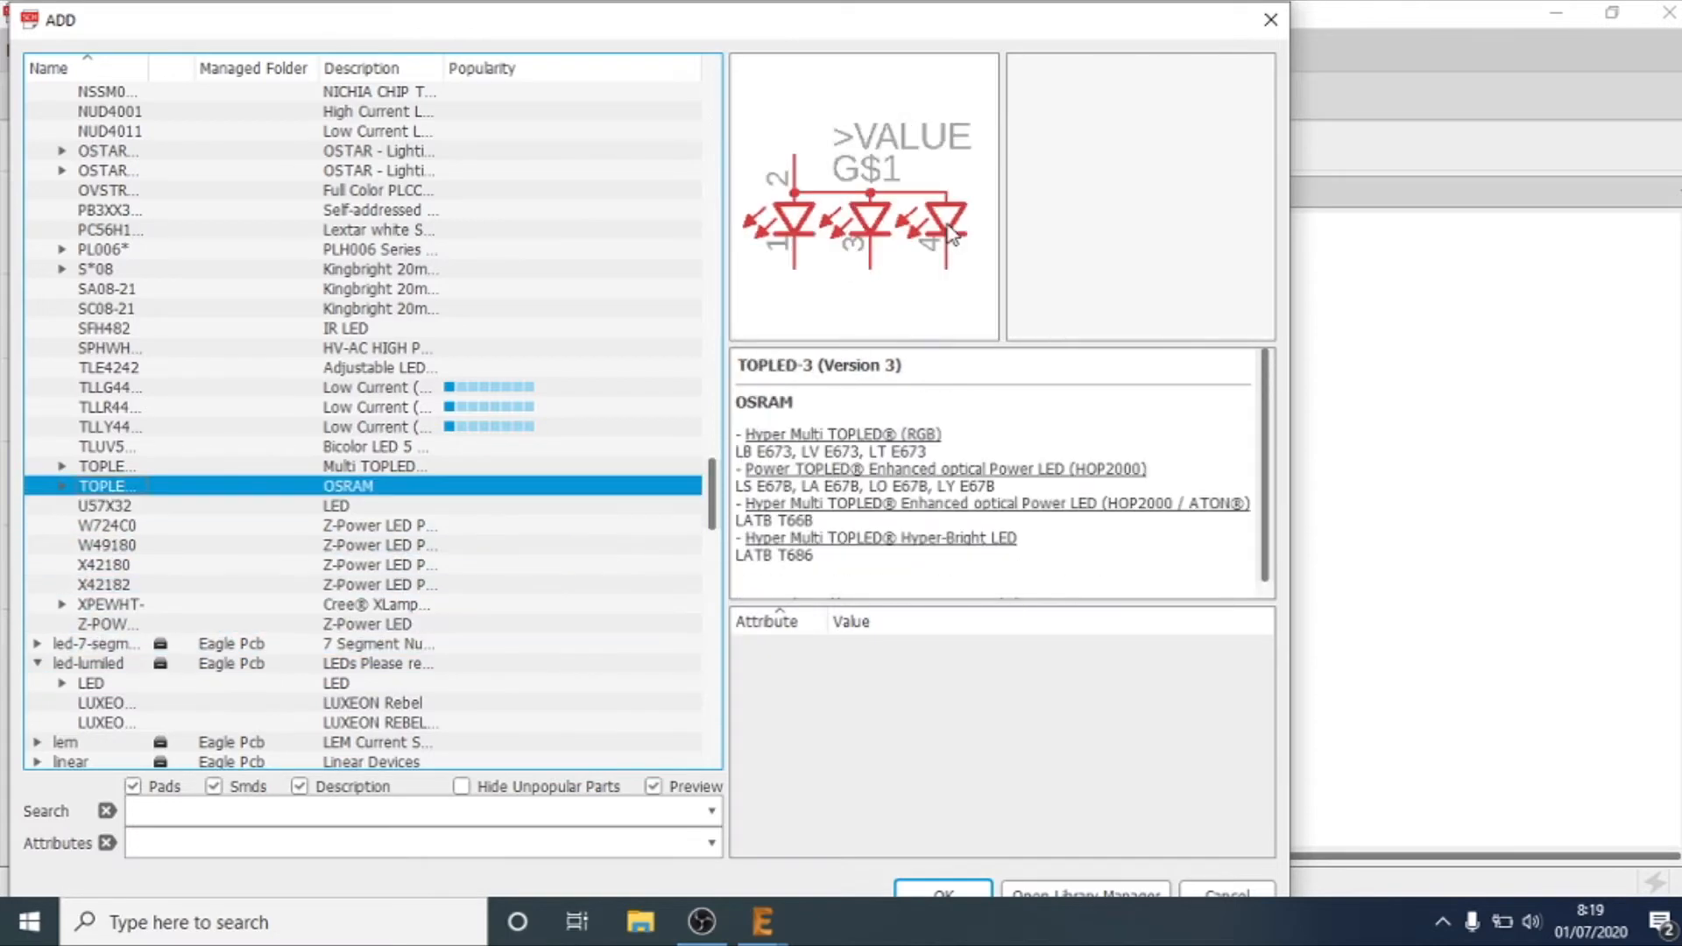
key("Down")
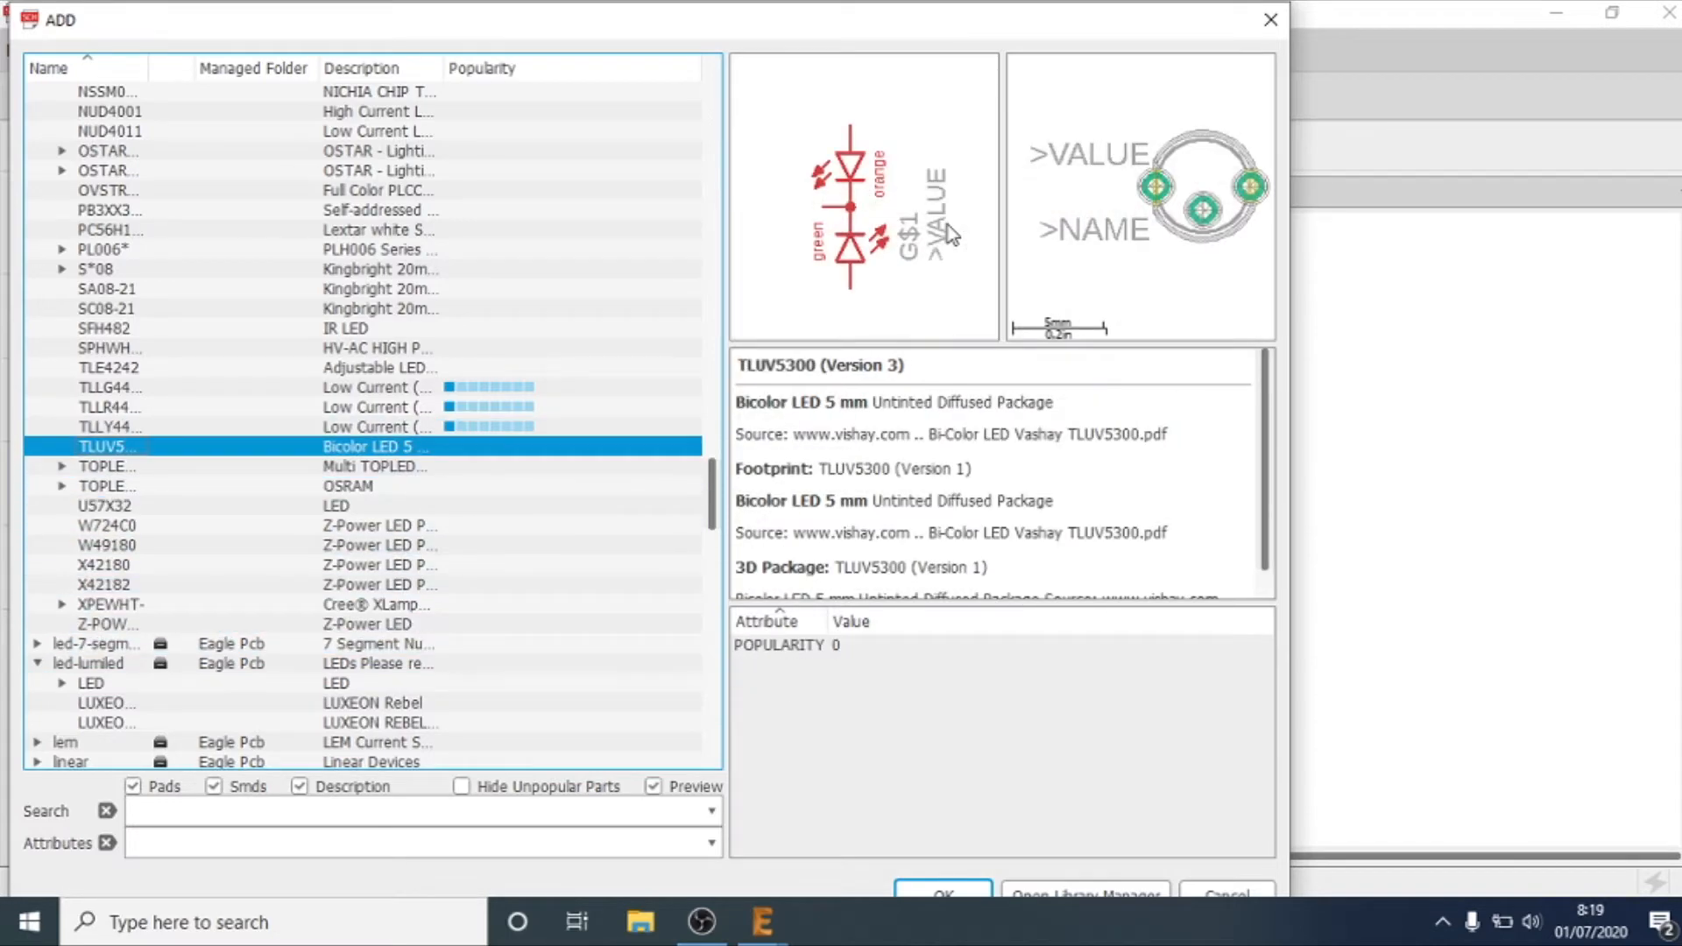
key("Up")
key("Up")
key("Up")
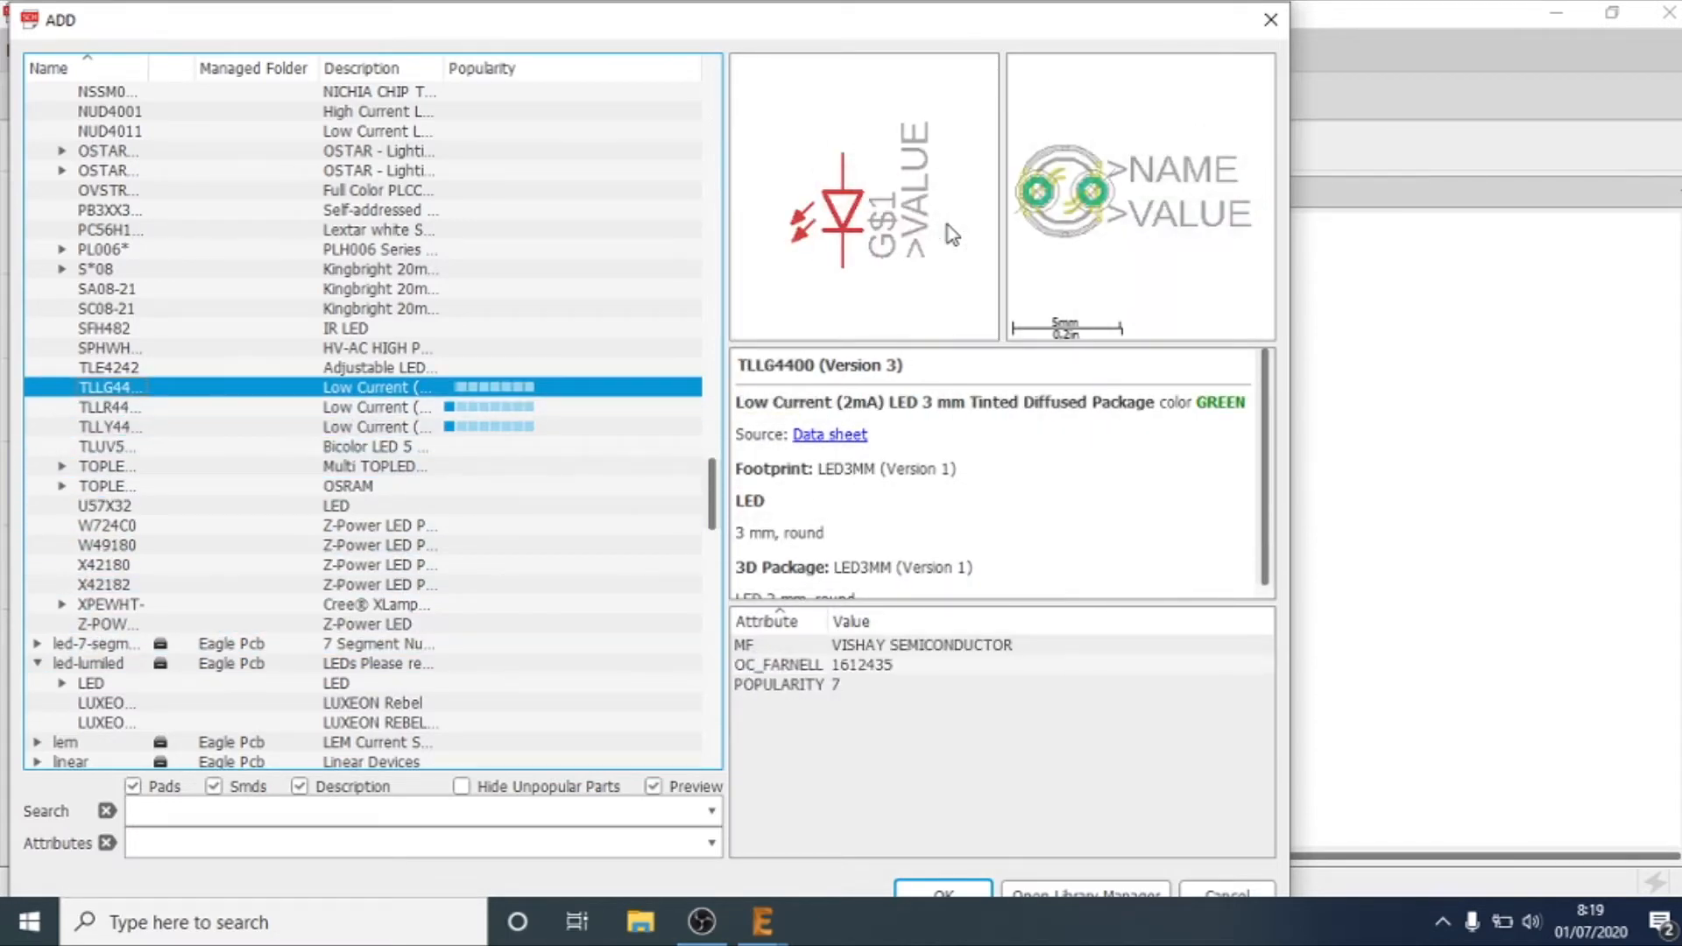
Step: Look through W724C0 and the libraries up to memory-hitachi, then return to the led library
key("Down")
key("Down")
key("Down")
key("Down")
key("Down")
key("Down")
key("Down")
key("Down")
key("Down")
key("Down")
key("Down")
key("Down")
key("Down")
key("Down")
key("Down")
key("Down")
key("Down")
key("Down")
key("Down")
key("Down")
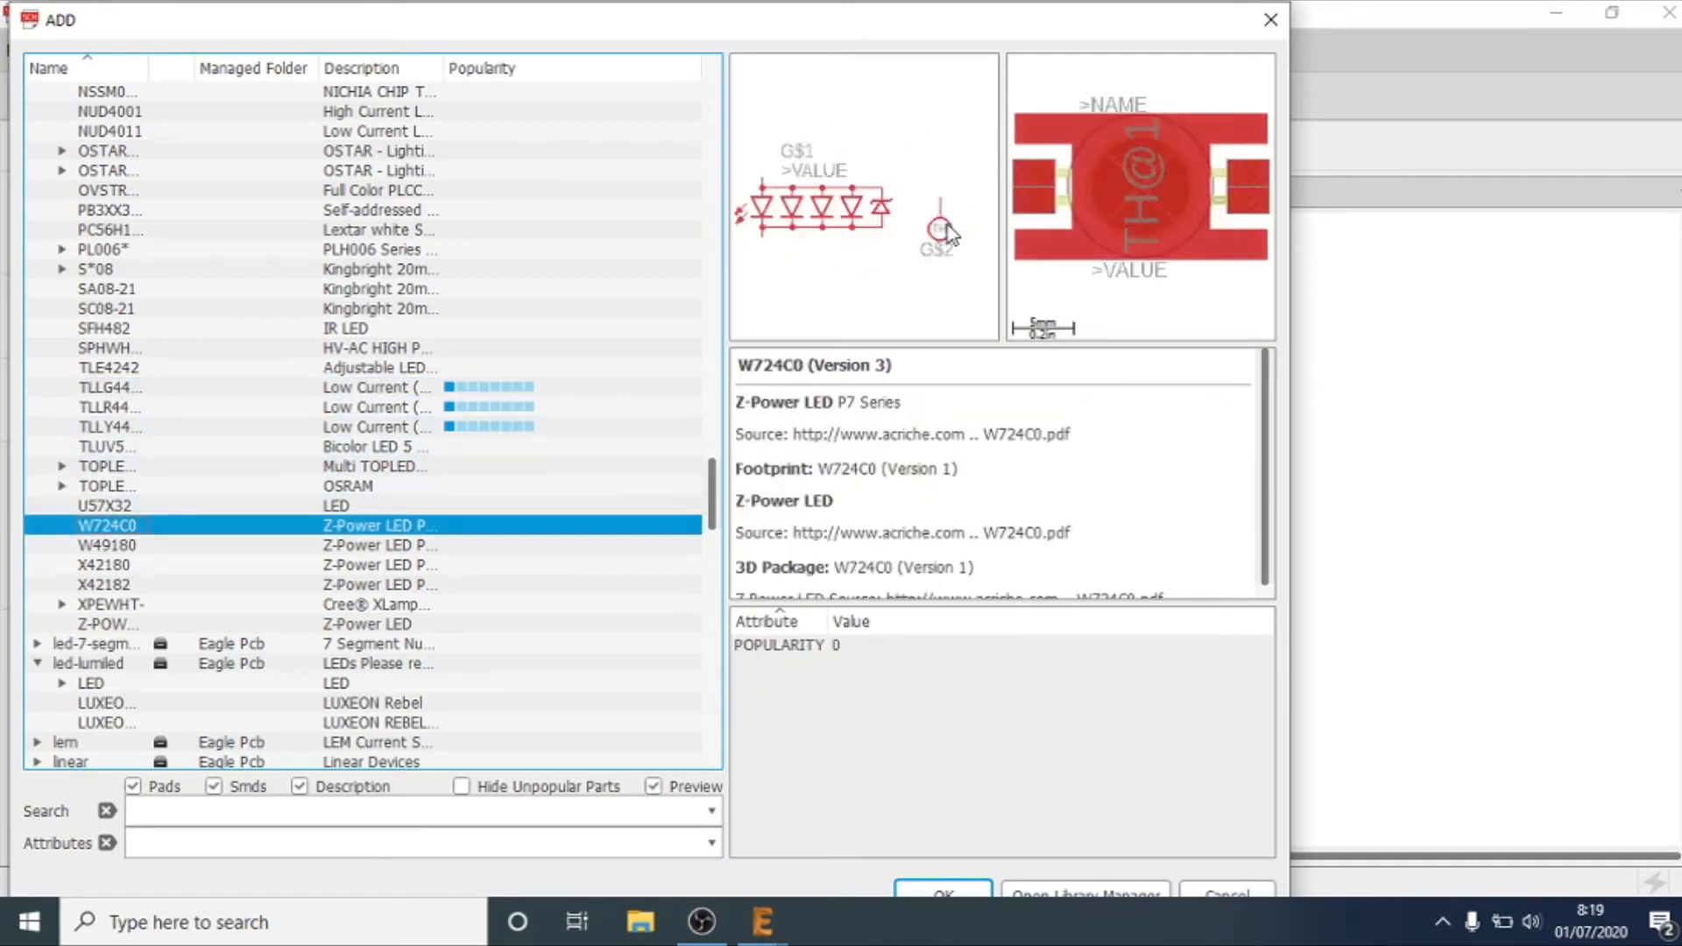
key("Down")
key("Down")
key("Down")
key("Down")
key("Down")
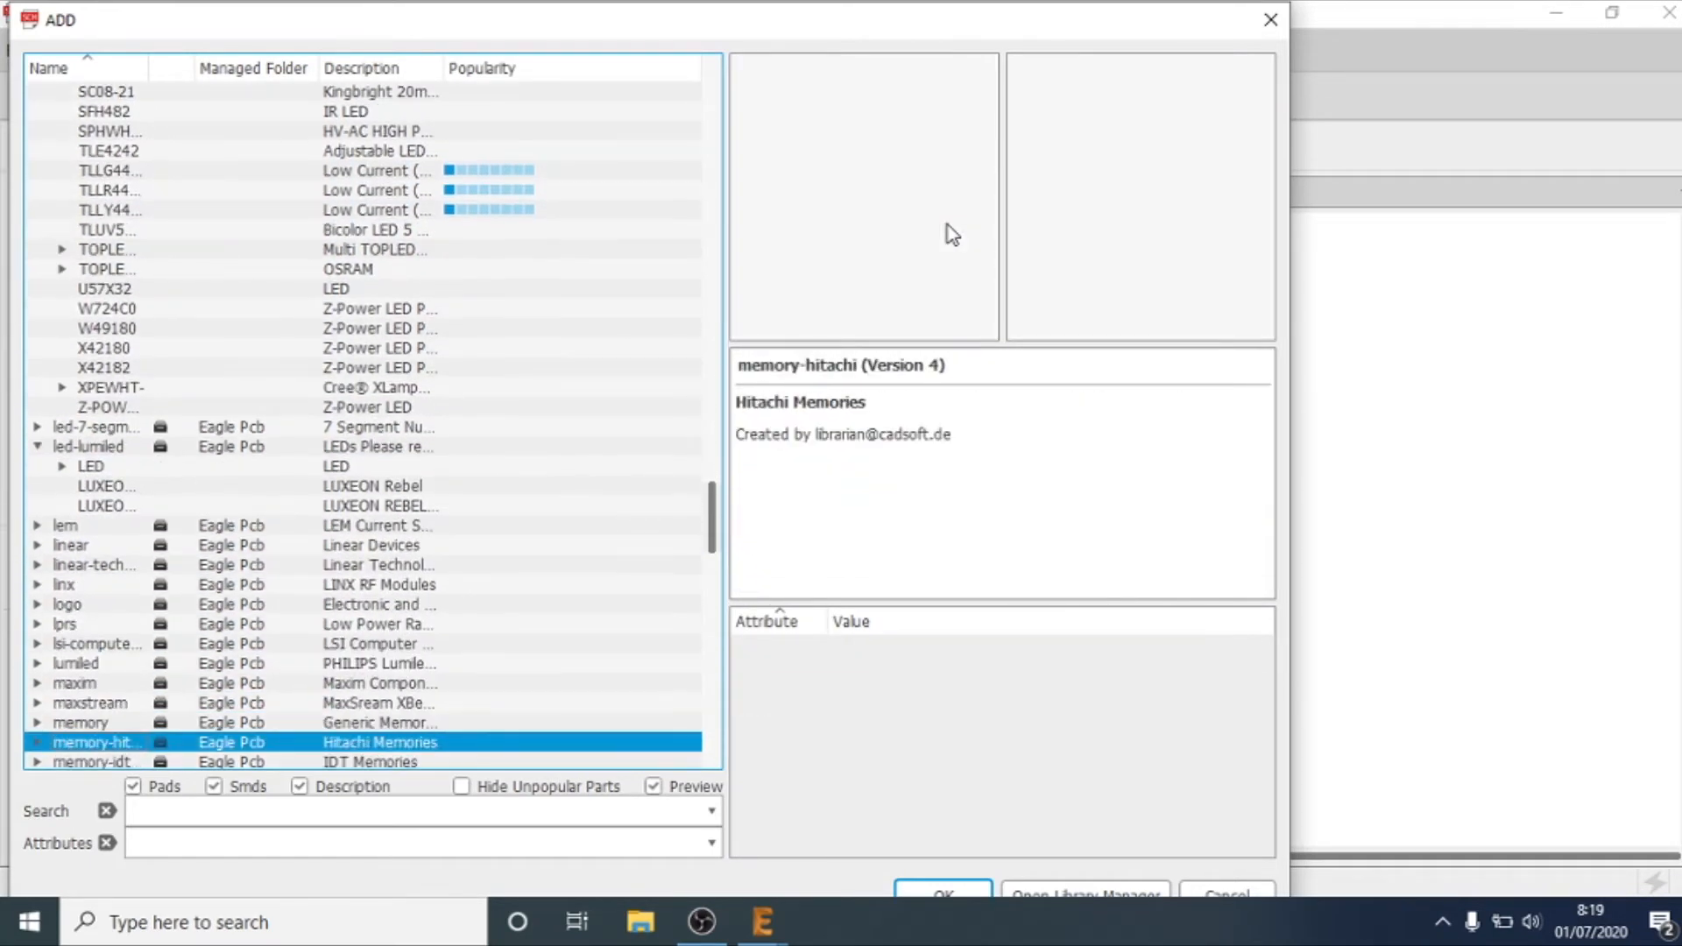
key("l")
key("l")
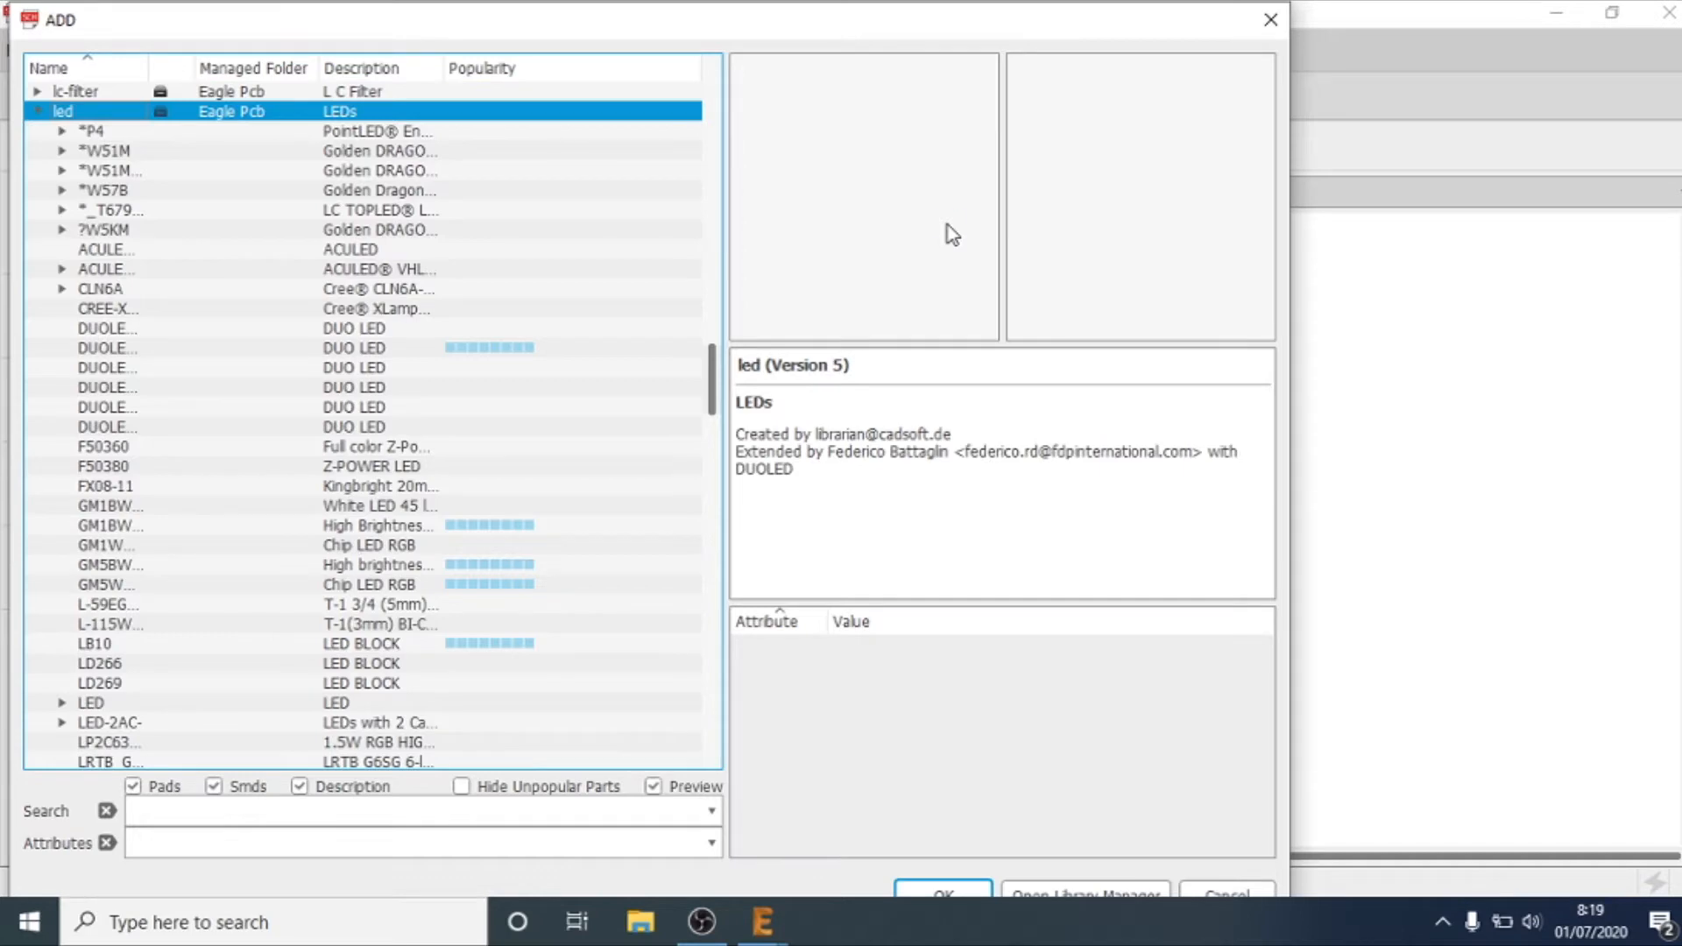
key("l")
Step: Examine the GM5WA94310A, ACULEDVHL, ?W5KM and *_T679 LED symbols and the variants of the grouped devices
key("Up")
key("Up")
key("Up")
key("Up")
key("Up")
key("Up")
key("Up")
key("Up")
key("Up")
key("Up")
key("Up")
key("Up")
key("Up")
key("Up")
key("Up")
key("Up")
key("Up")
key("Up")
key("Up")
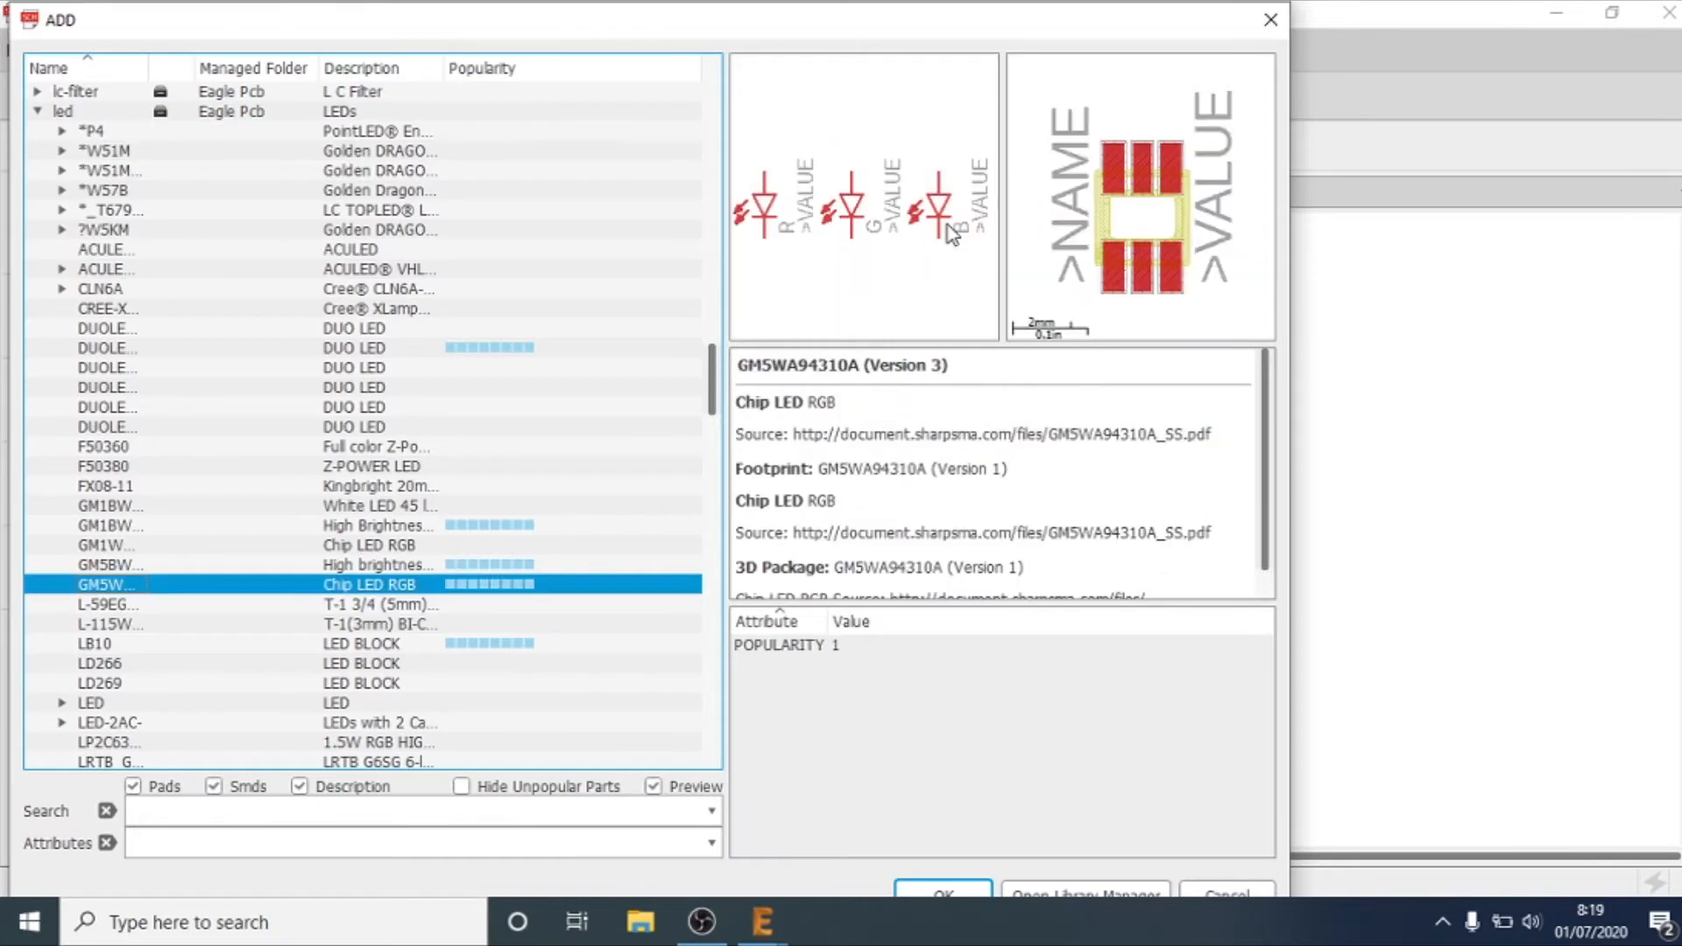
key("Down")
key("Down")
key("Right")
key("Right")
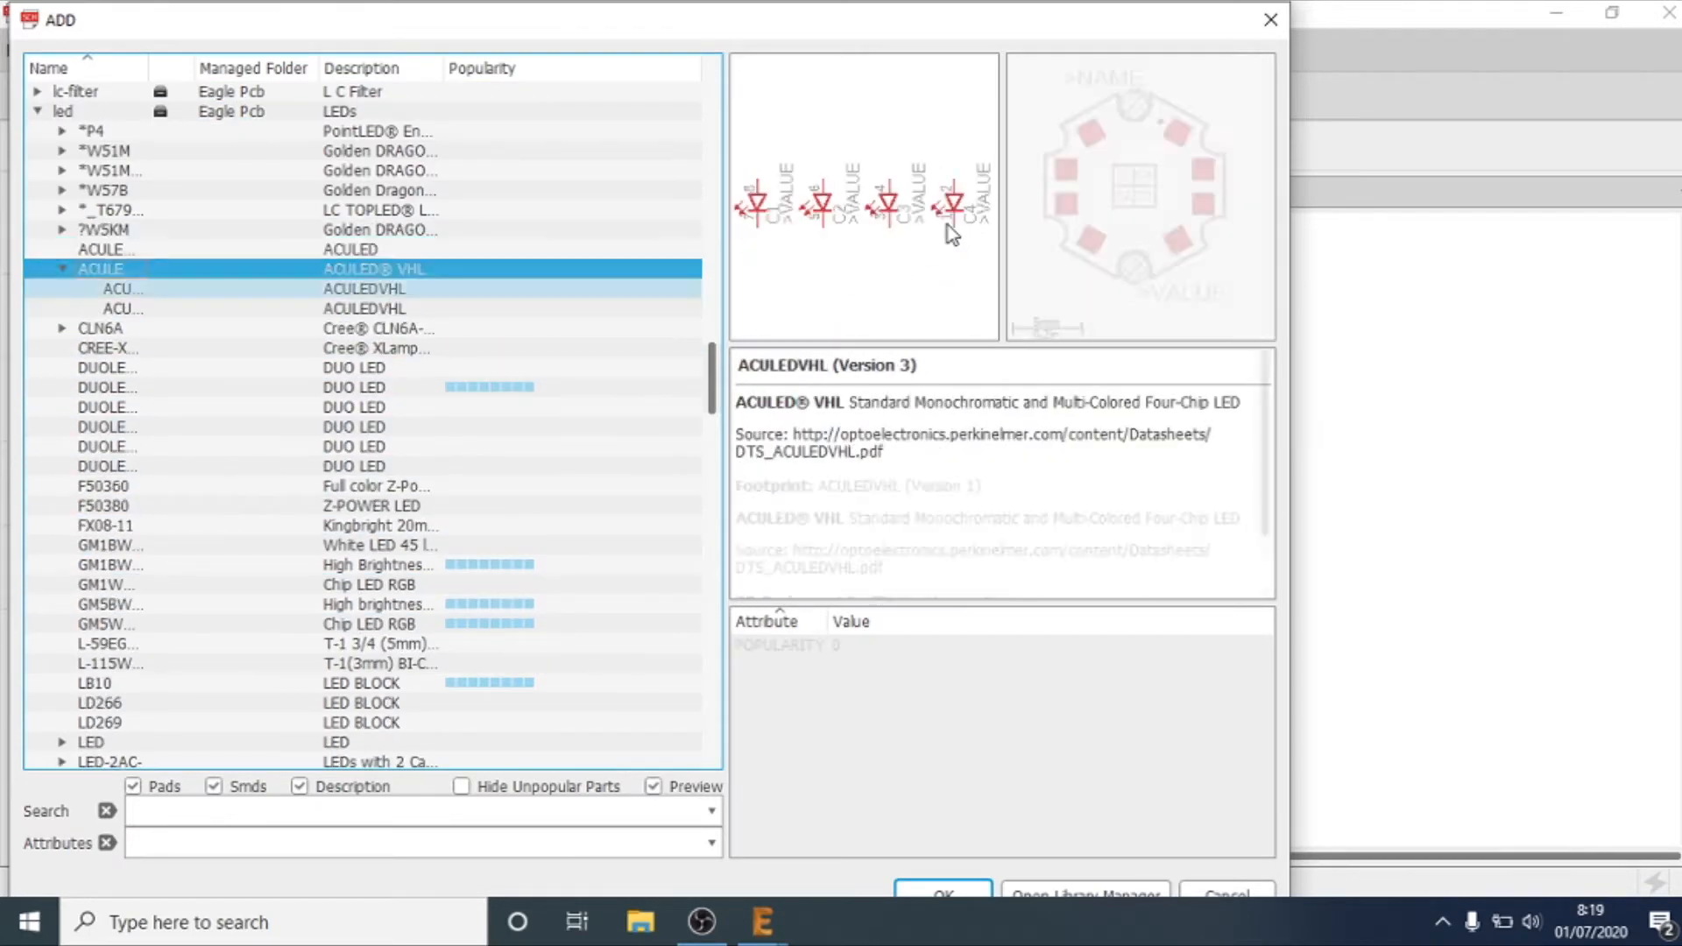
key("Left")
key("Left")
key("Up")
key("Up")
key("Up")
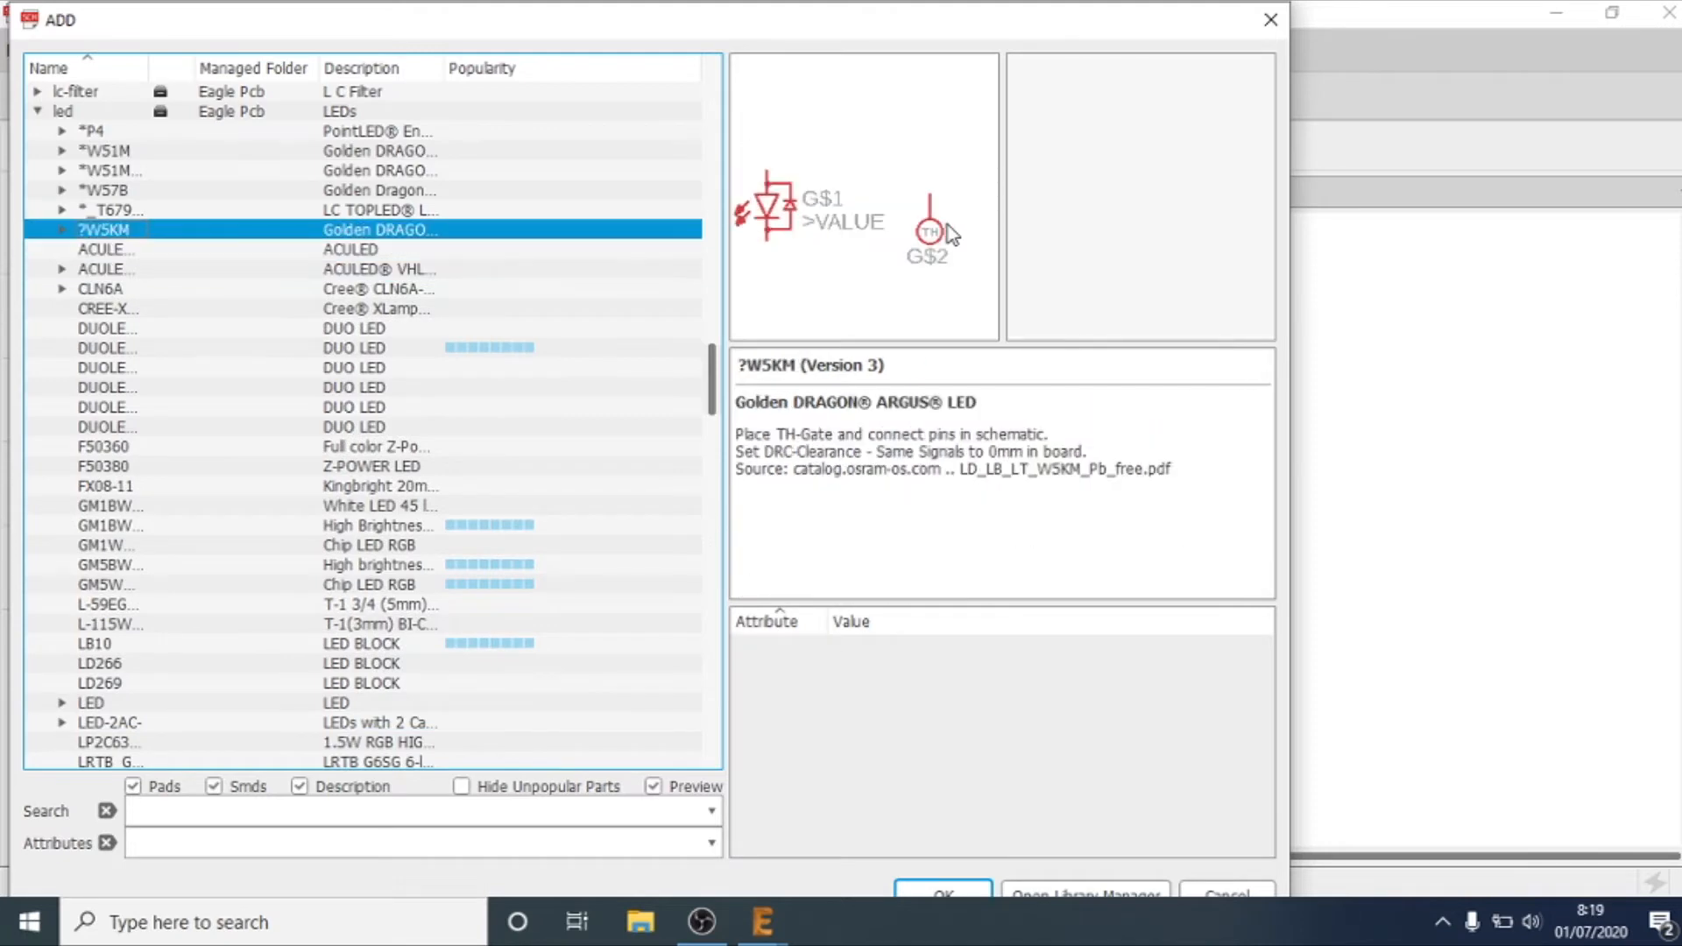
key("Right")
key("Right")
key("Left")
key("Left")
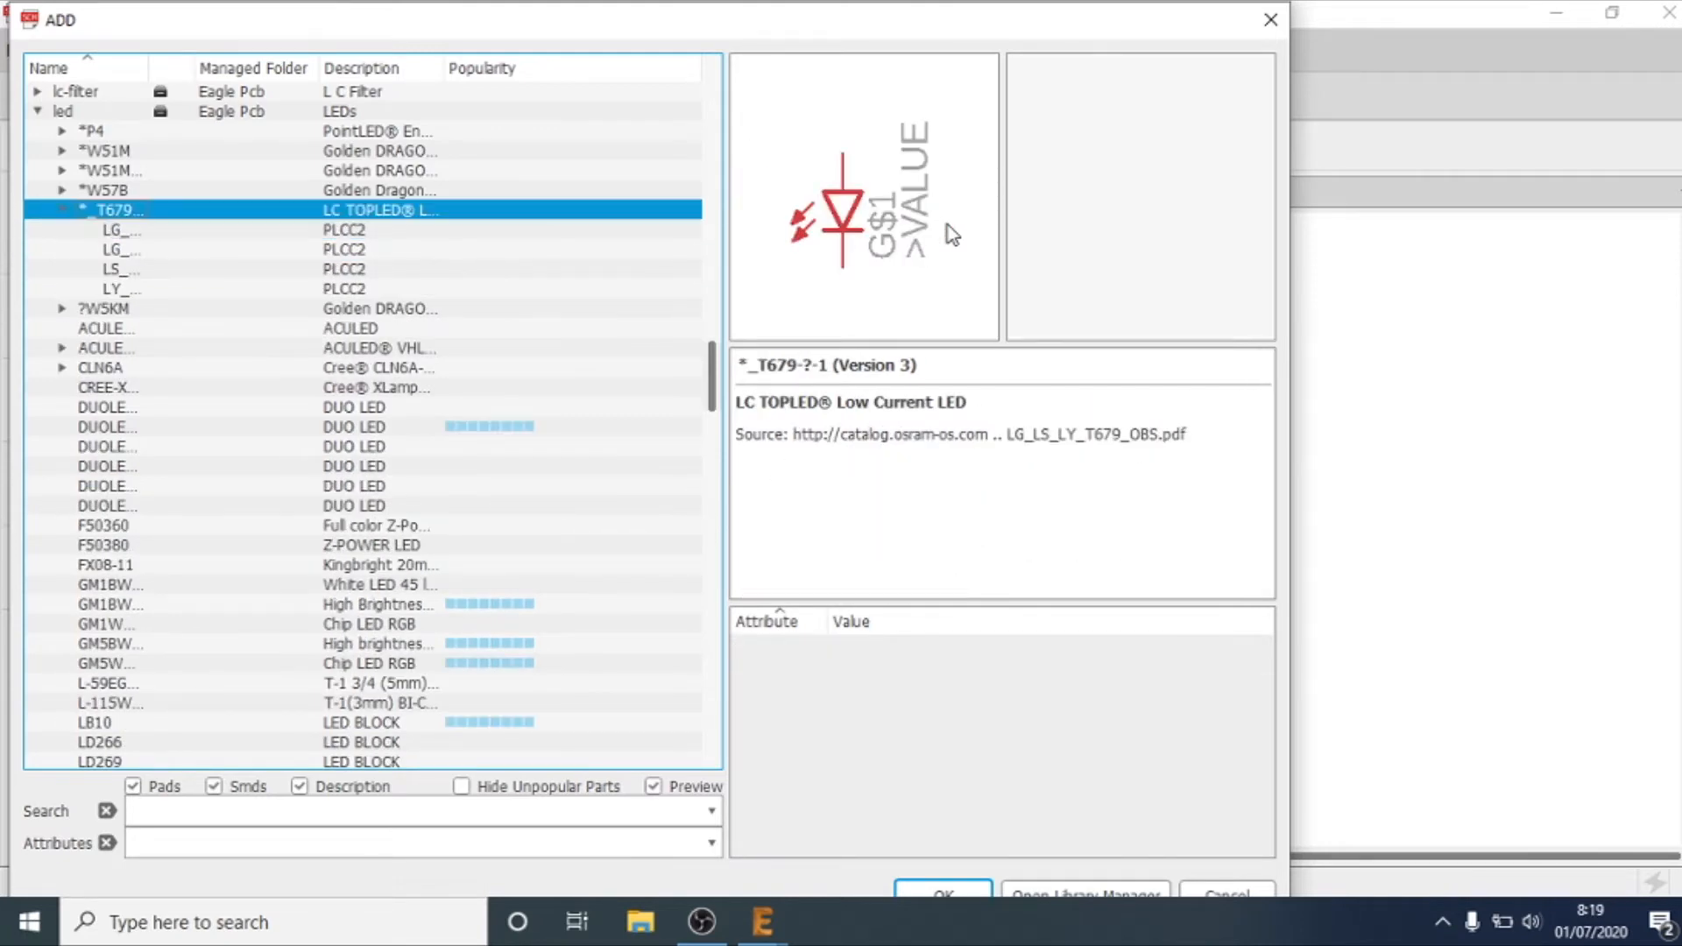
Step: Look through the led library devices again as far as the bi-color 3 mm indicator lamp L-115WEGW-CA
key("Down")
key("Down")
key("Down")
key("Down")
key("Down")
key("Down")
key("Down")
key("Down")
key("Down")
key("Down")
key("Down")
key("Down")
key("Down")
key("Down")
key("Down")
key("Down")
key("Down")
key("Up")
key("Down")
key("Down")
Step: Expand the generic LED device in the led library and select its LED3MM variant
key("Down")
key("Down")
key("Down")
key("Down")
key("Down")
key("Down")
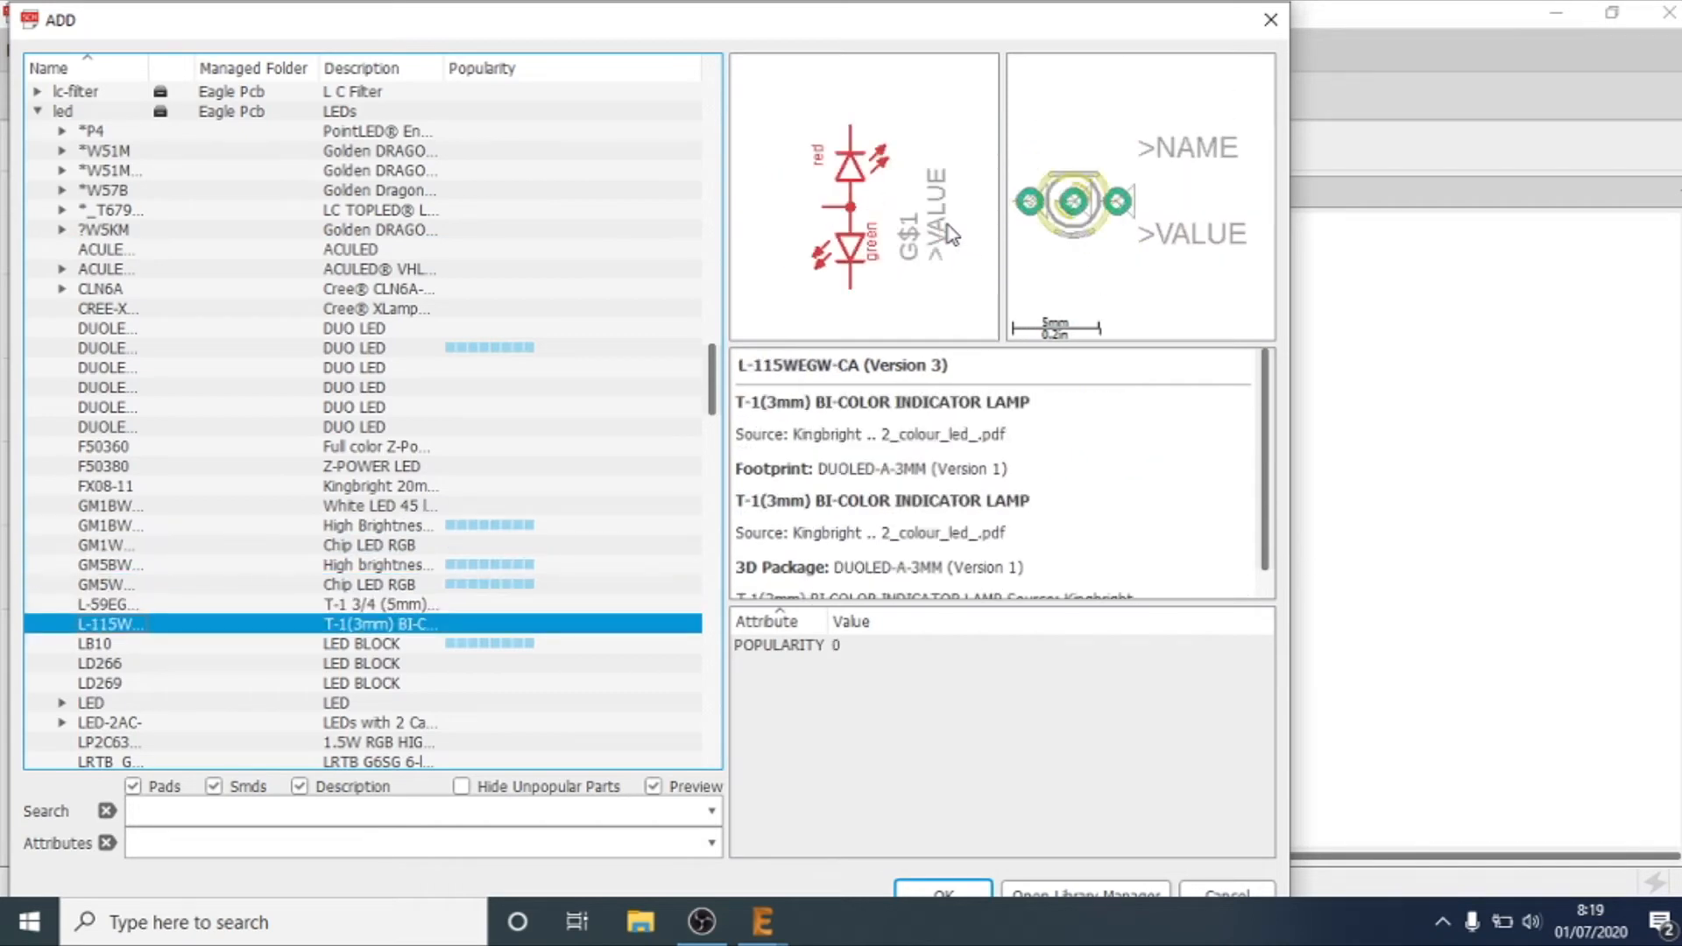
key("Down")
key("Down")
key("Up")
key("Right")
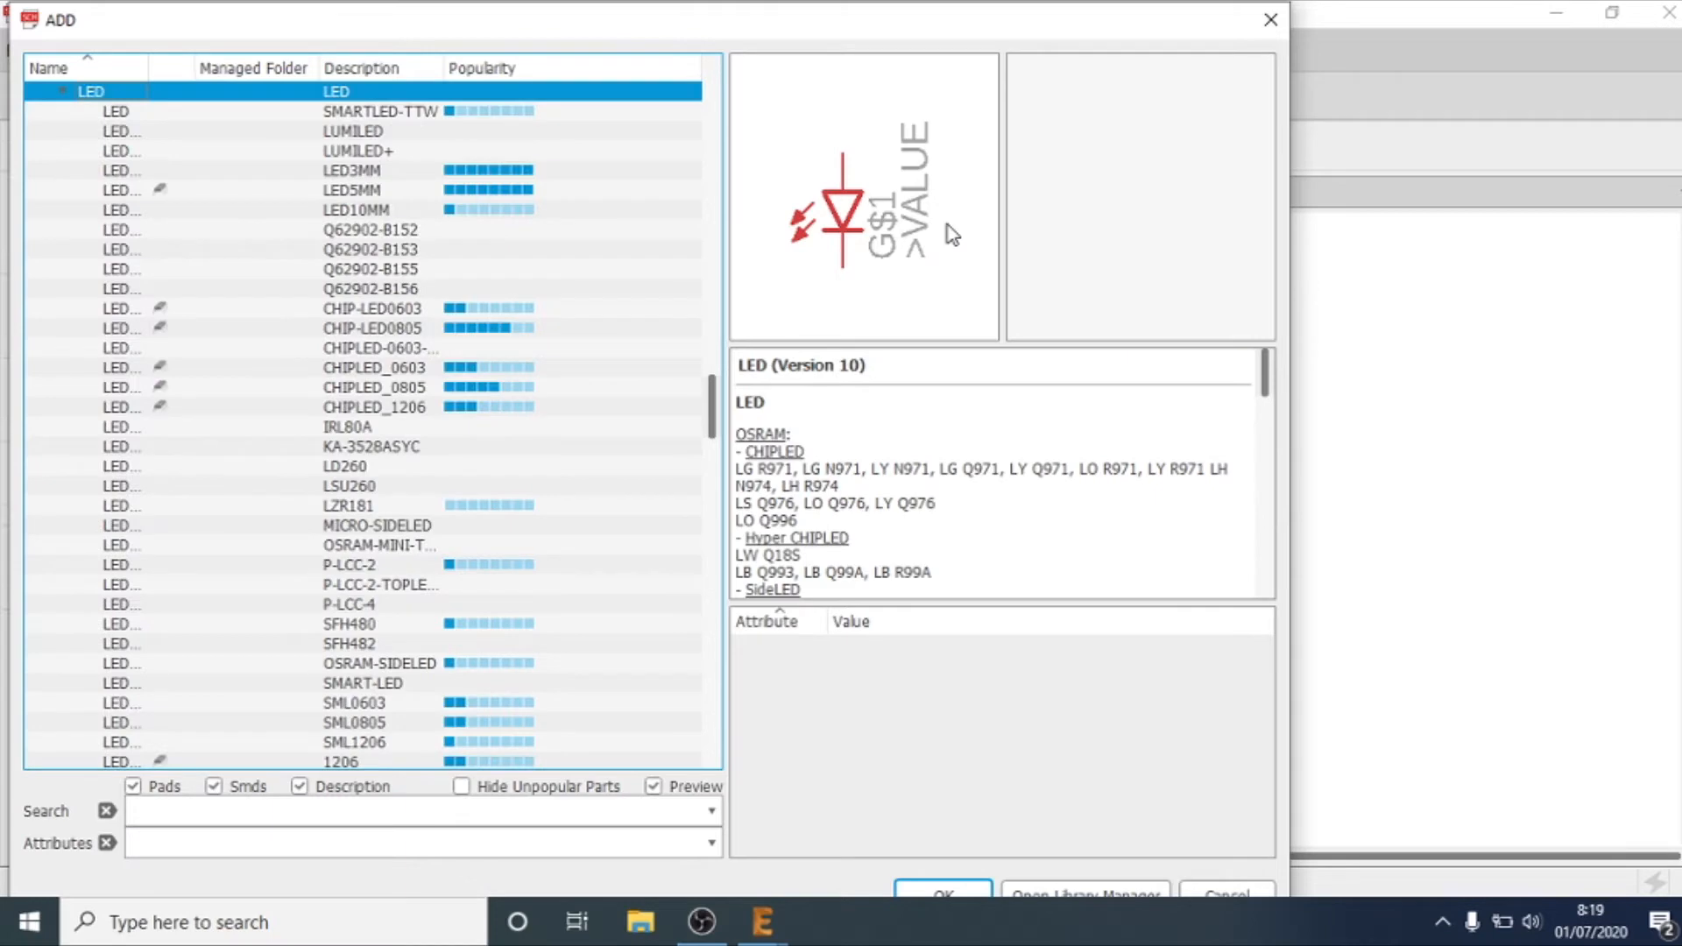
key("Down")
key("Down")
key("Down")
key("Down")
key("Down")
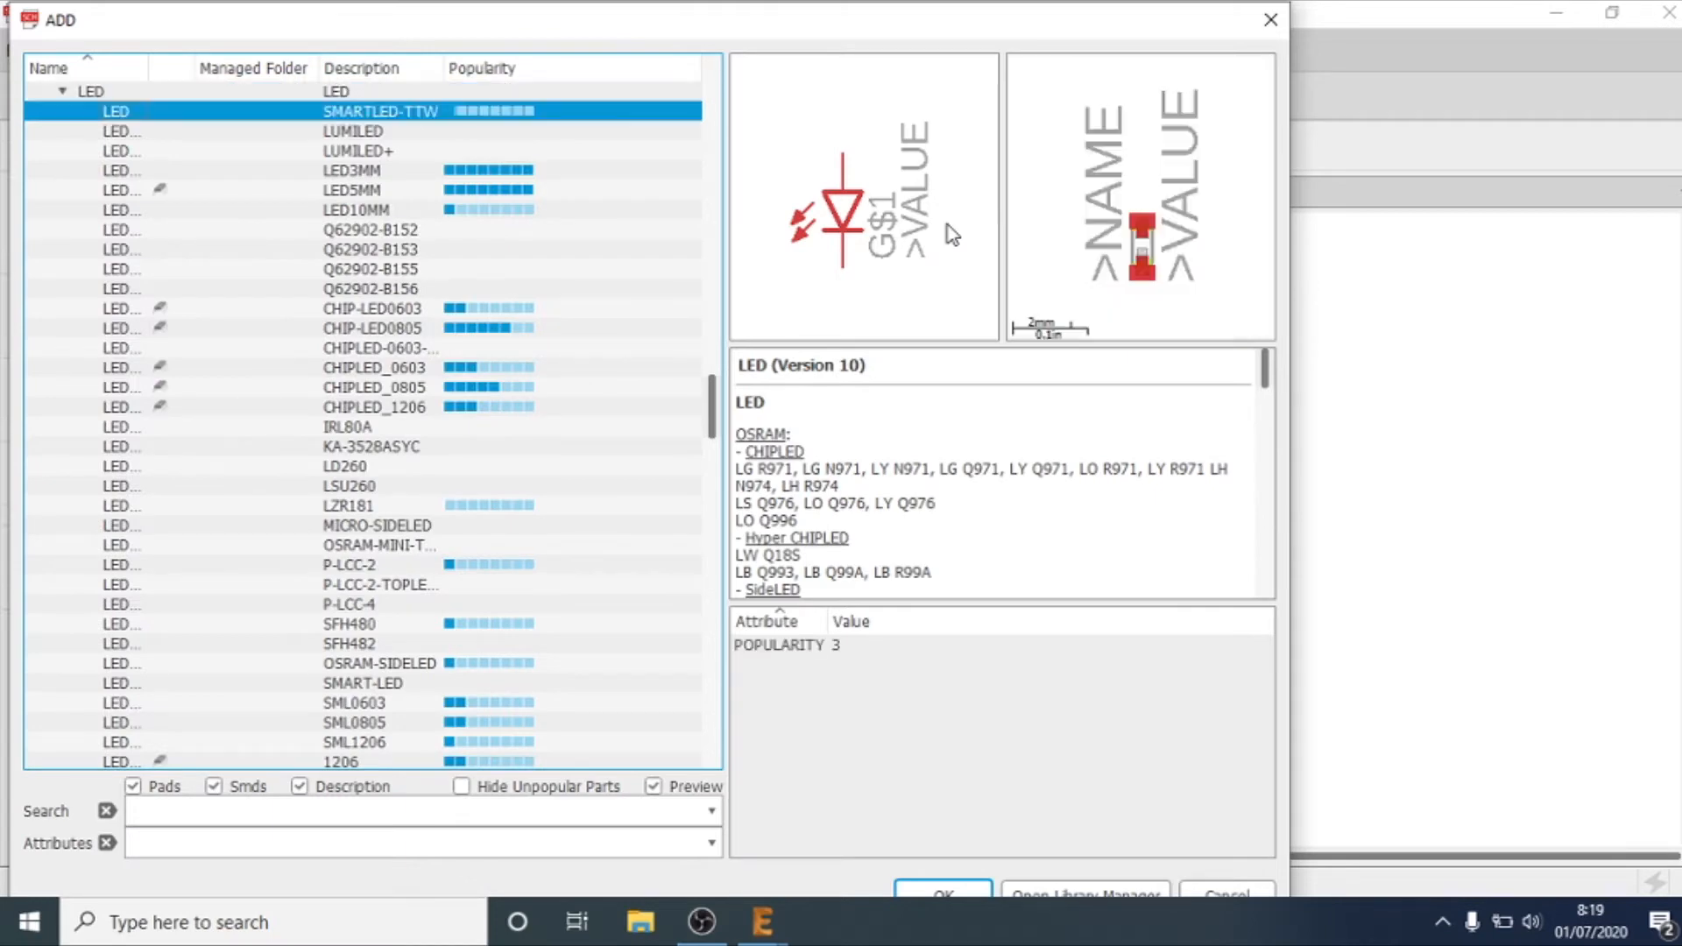
key("Up")
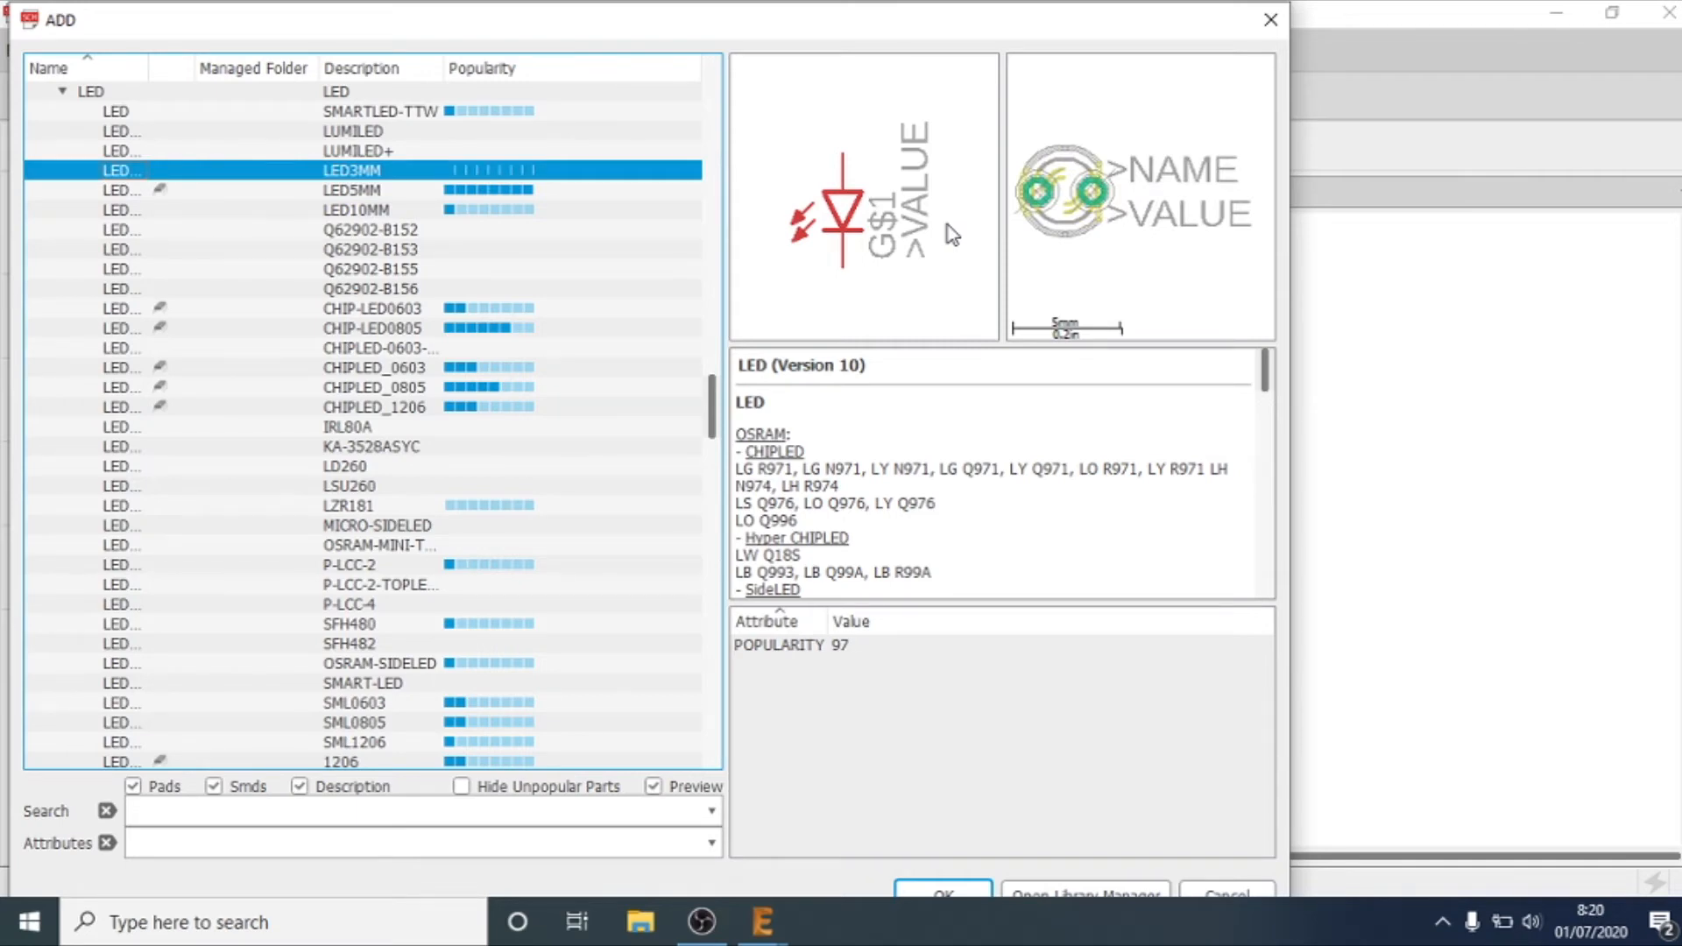
Step: Compare the footprint previews of the LED3MM, LED5MM and LED10MM variants
key("Down")
key("Down")
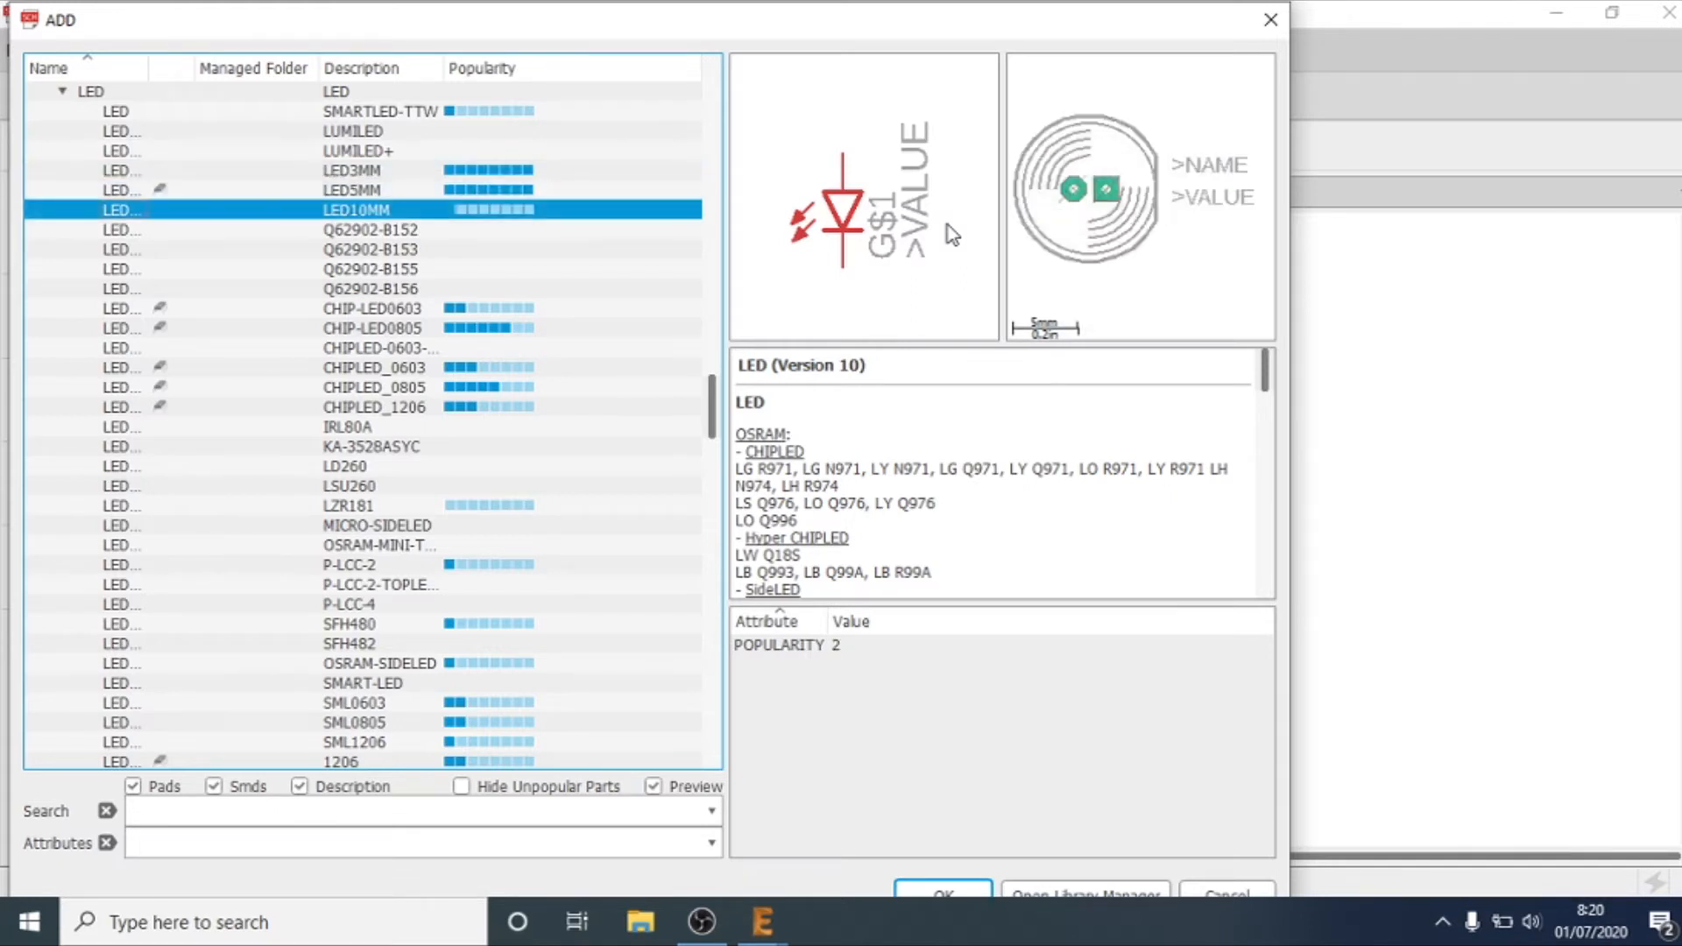
key("Up")
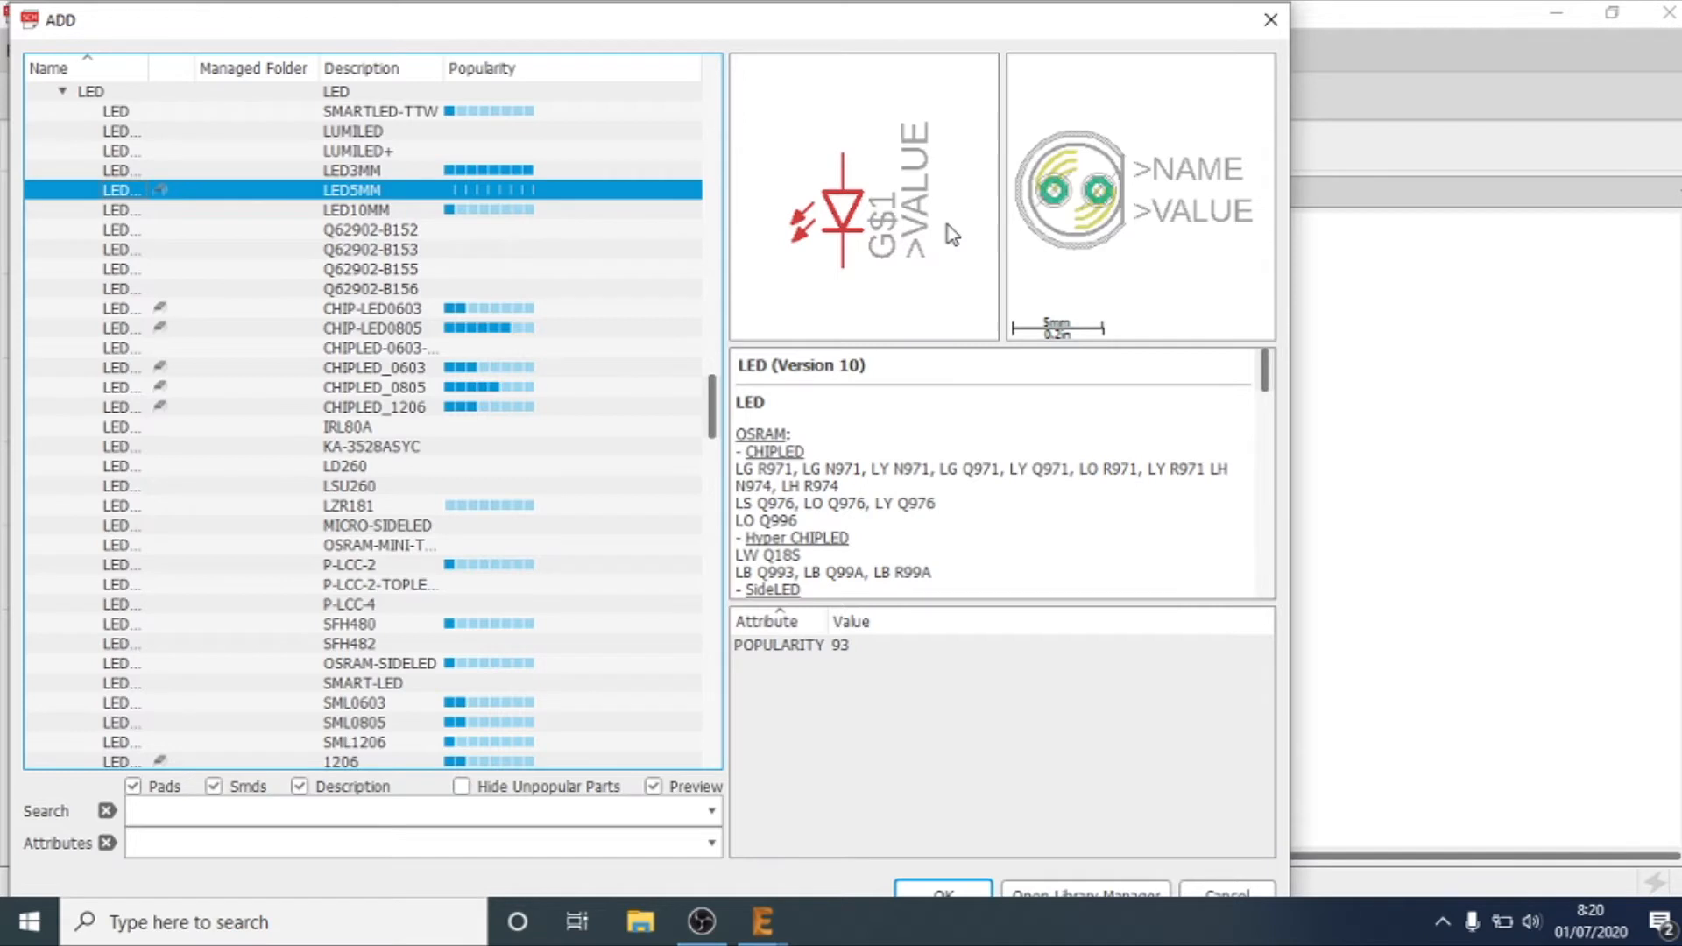
key("Up")
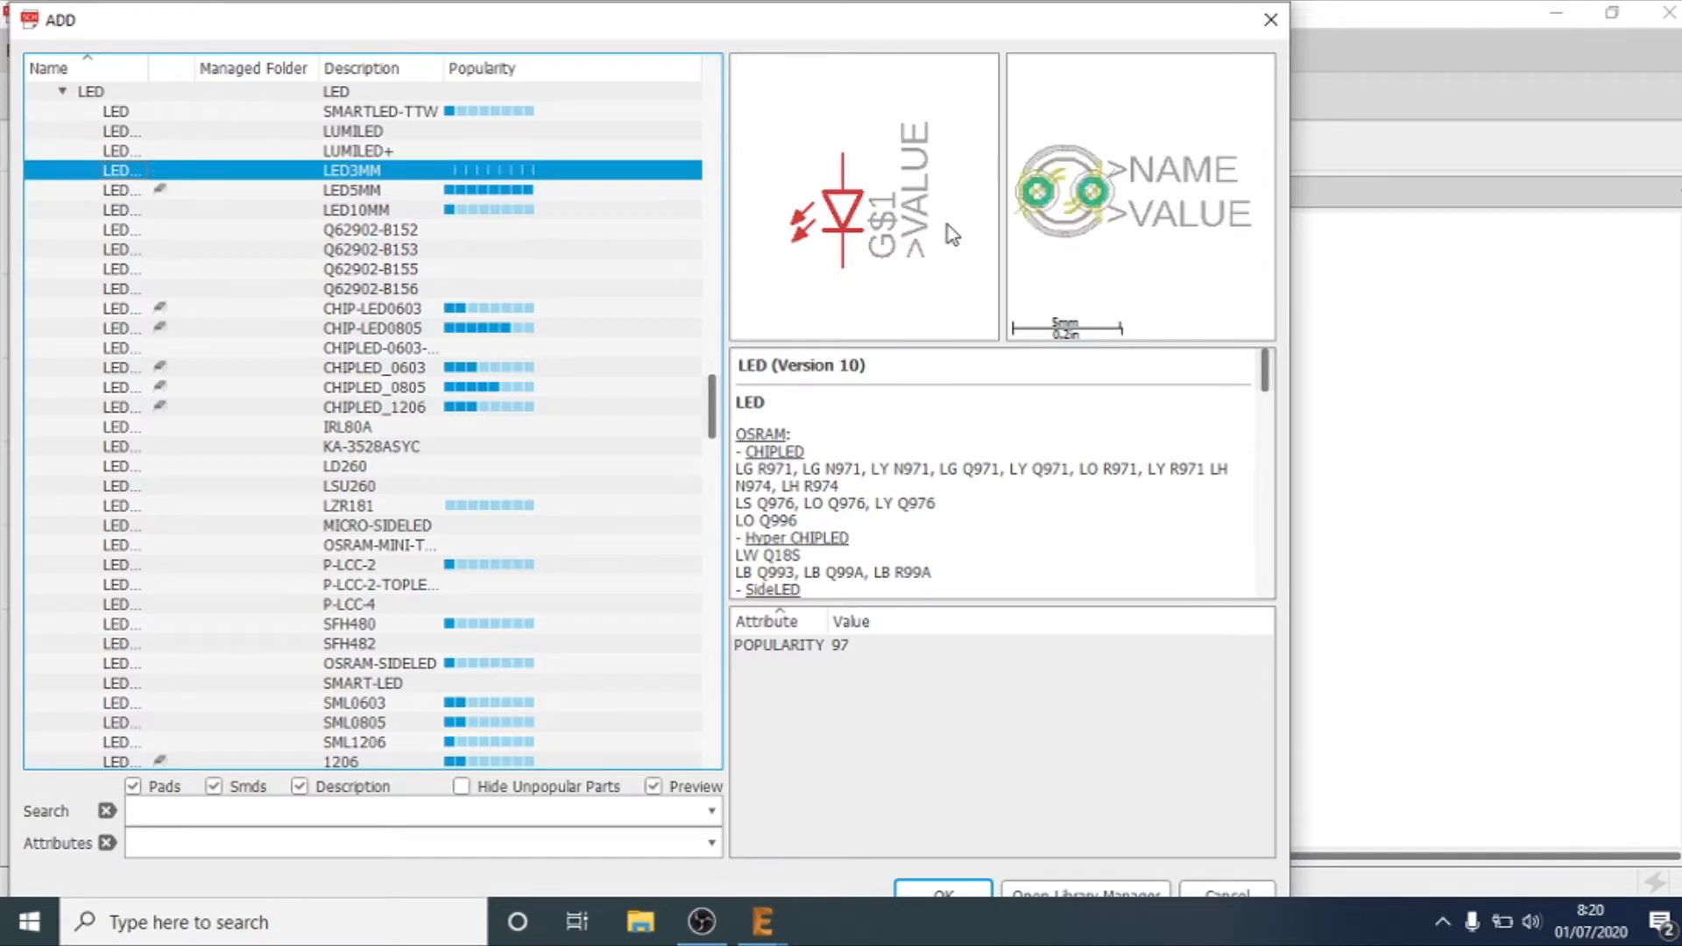
key("Down")
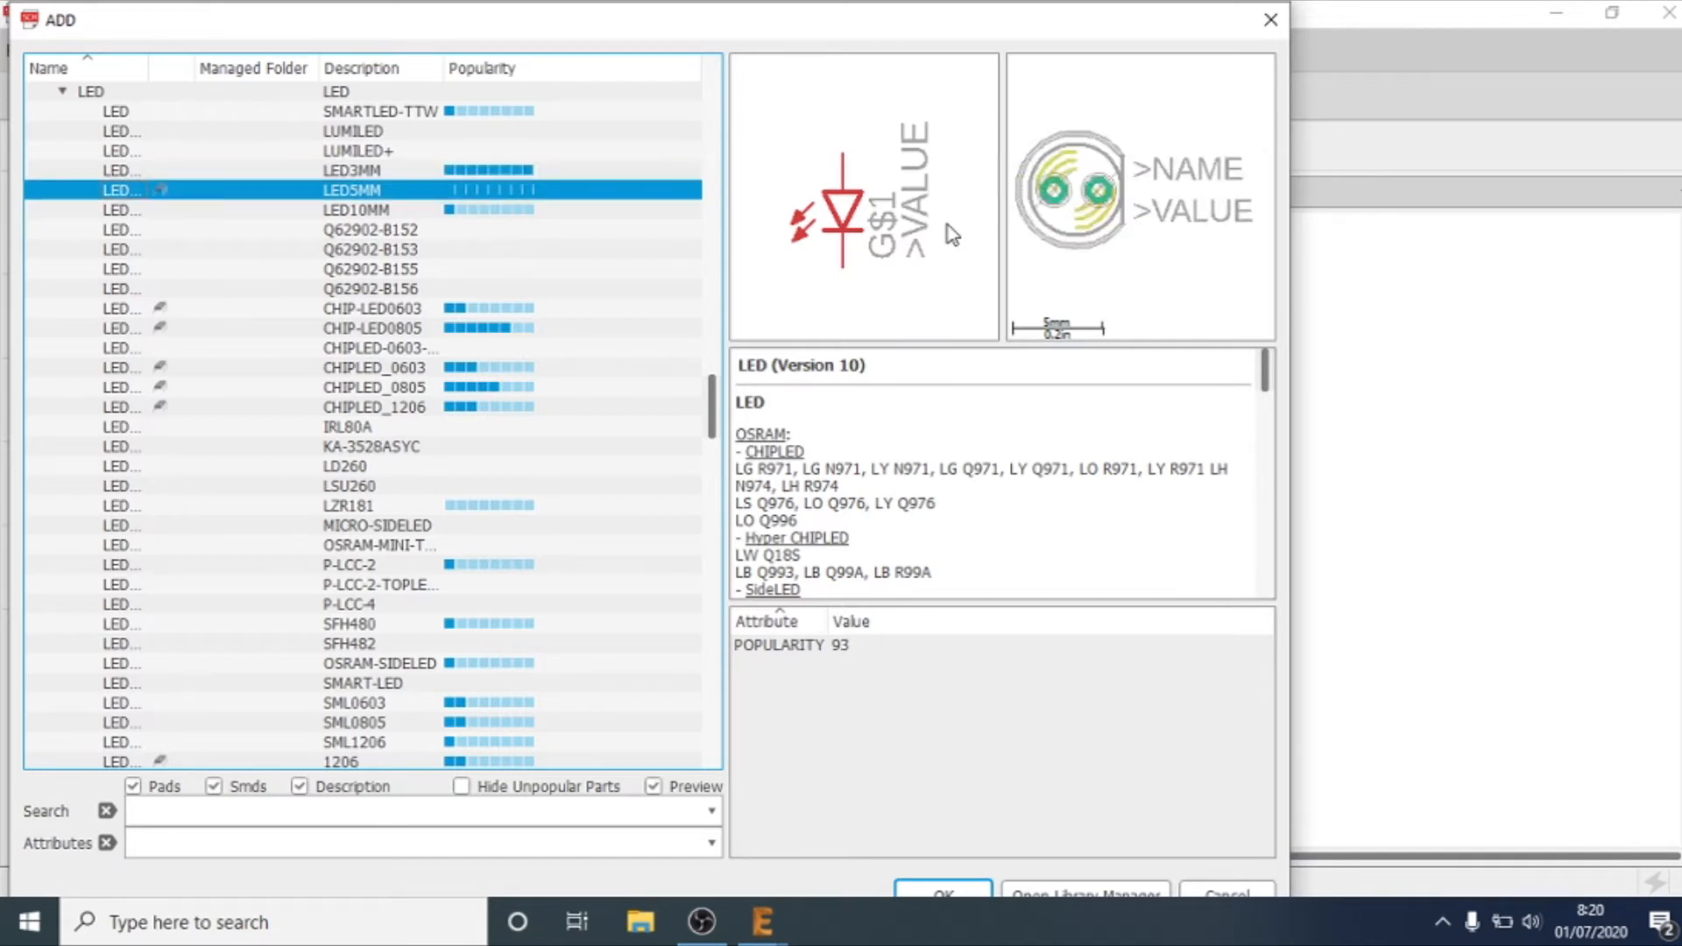
key("Down")
key("Up")
key("Up")
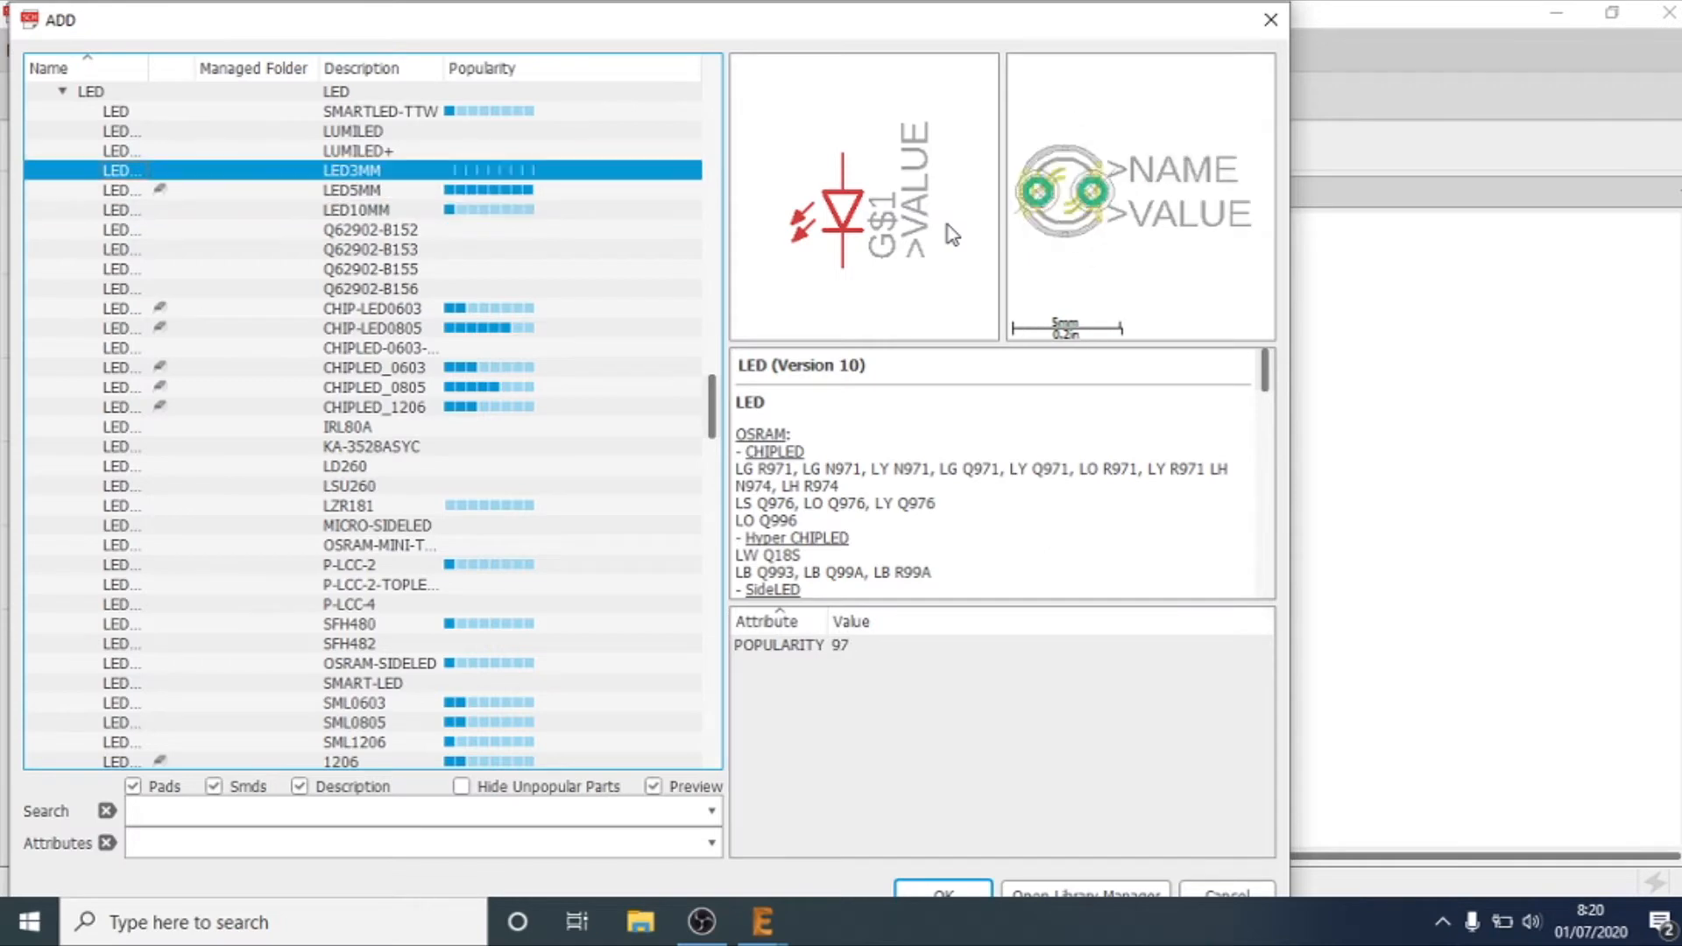
key("Down")
key("Up")
key("Down")
key("Up")
key("Down")
key("Up")
key("Down")
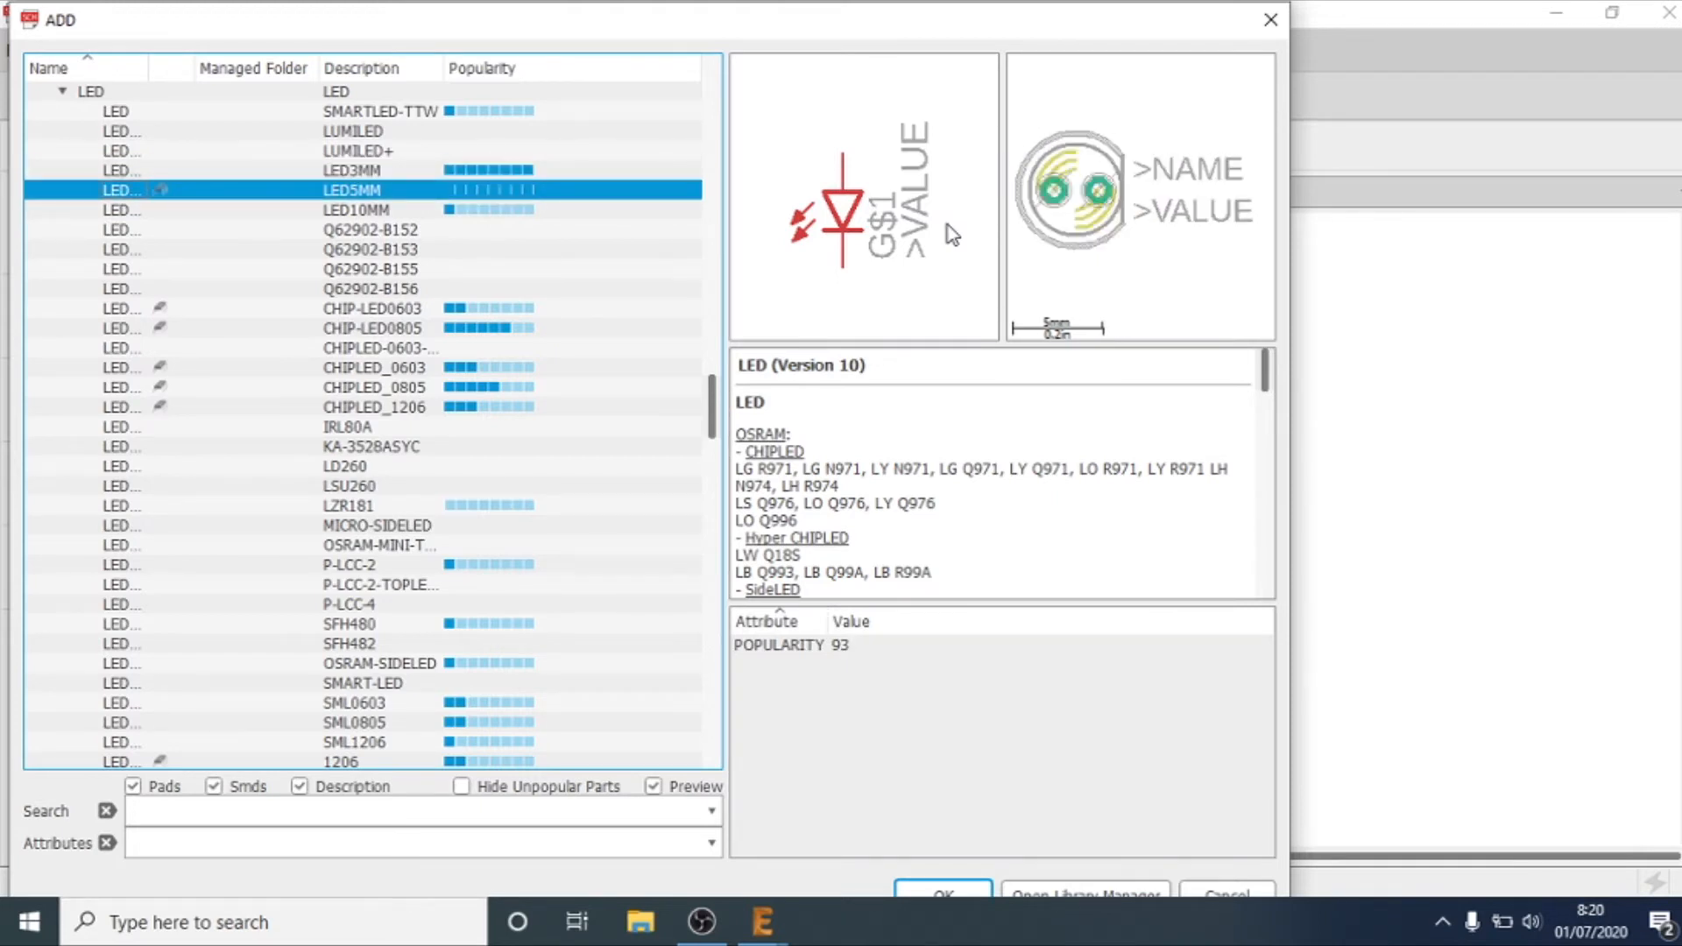
Step: Choose the LED5MM variant for placement and place a horizontal row of five LEDs in the upper schematic area
key("Up")
key("Down")
left_click(944, 892)
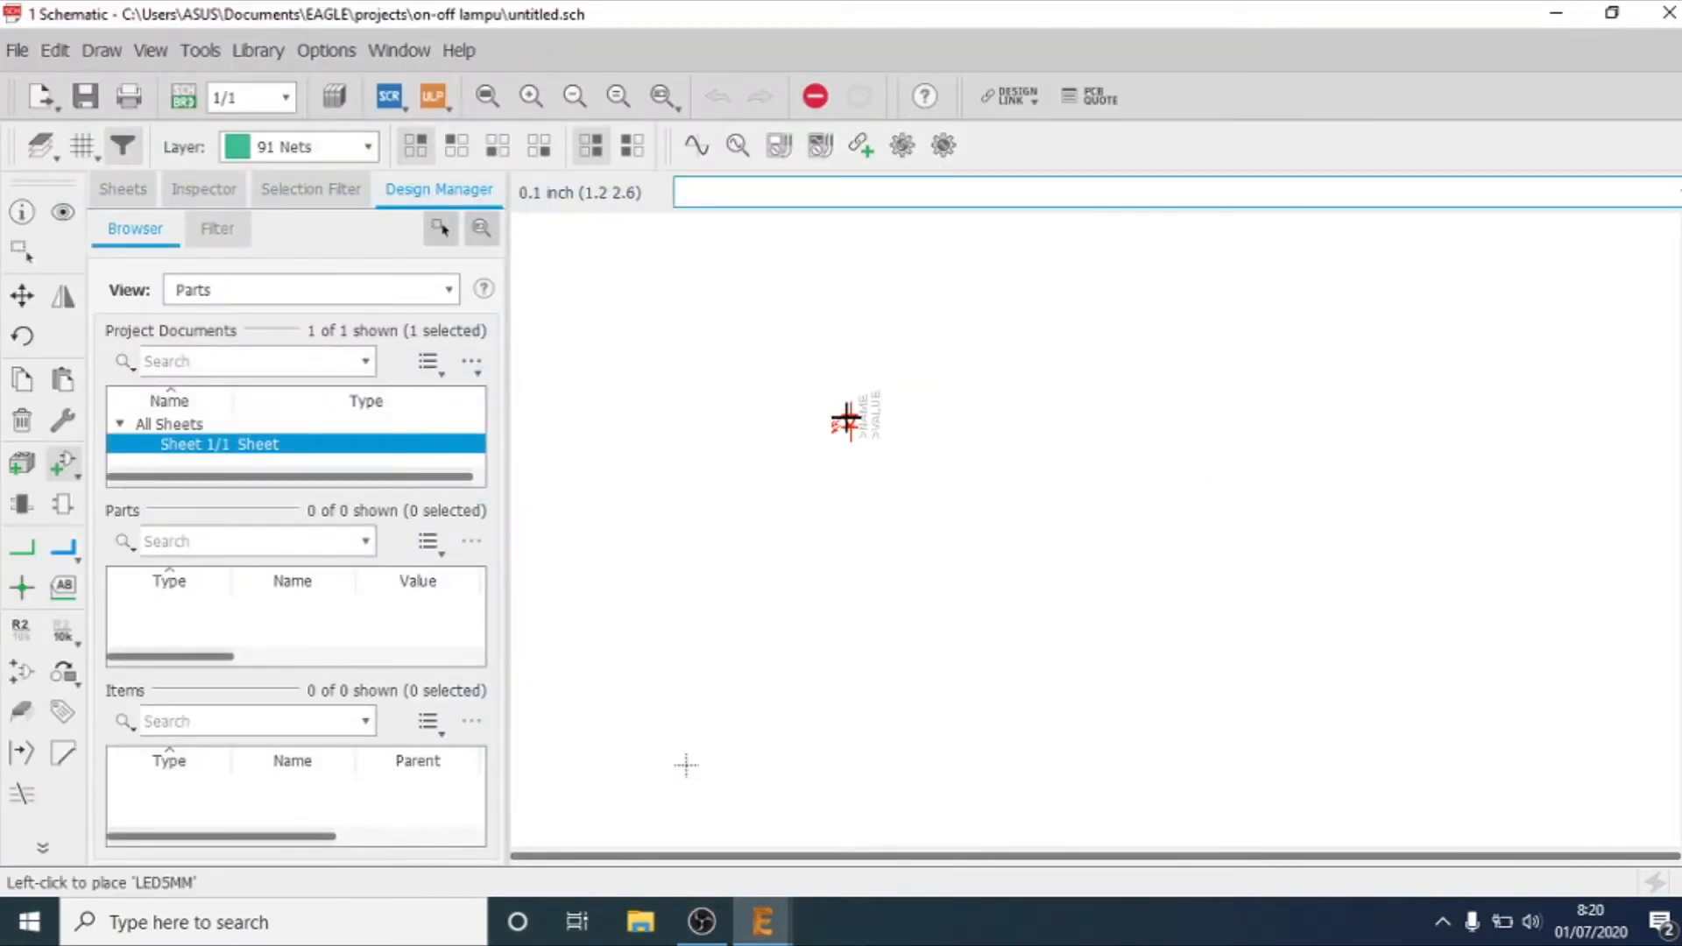
scroll(854, 404, "down", 1)
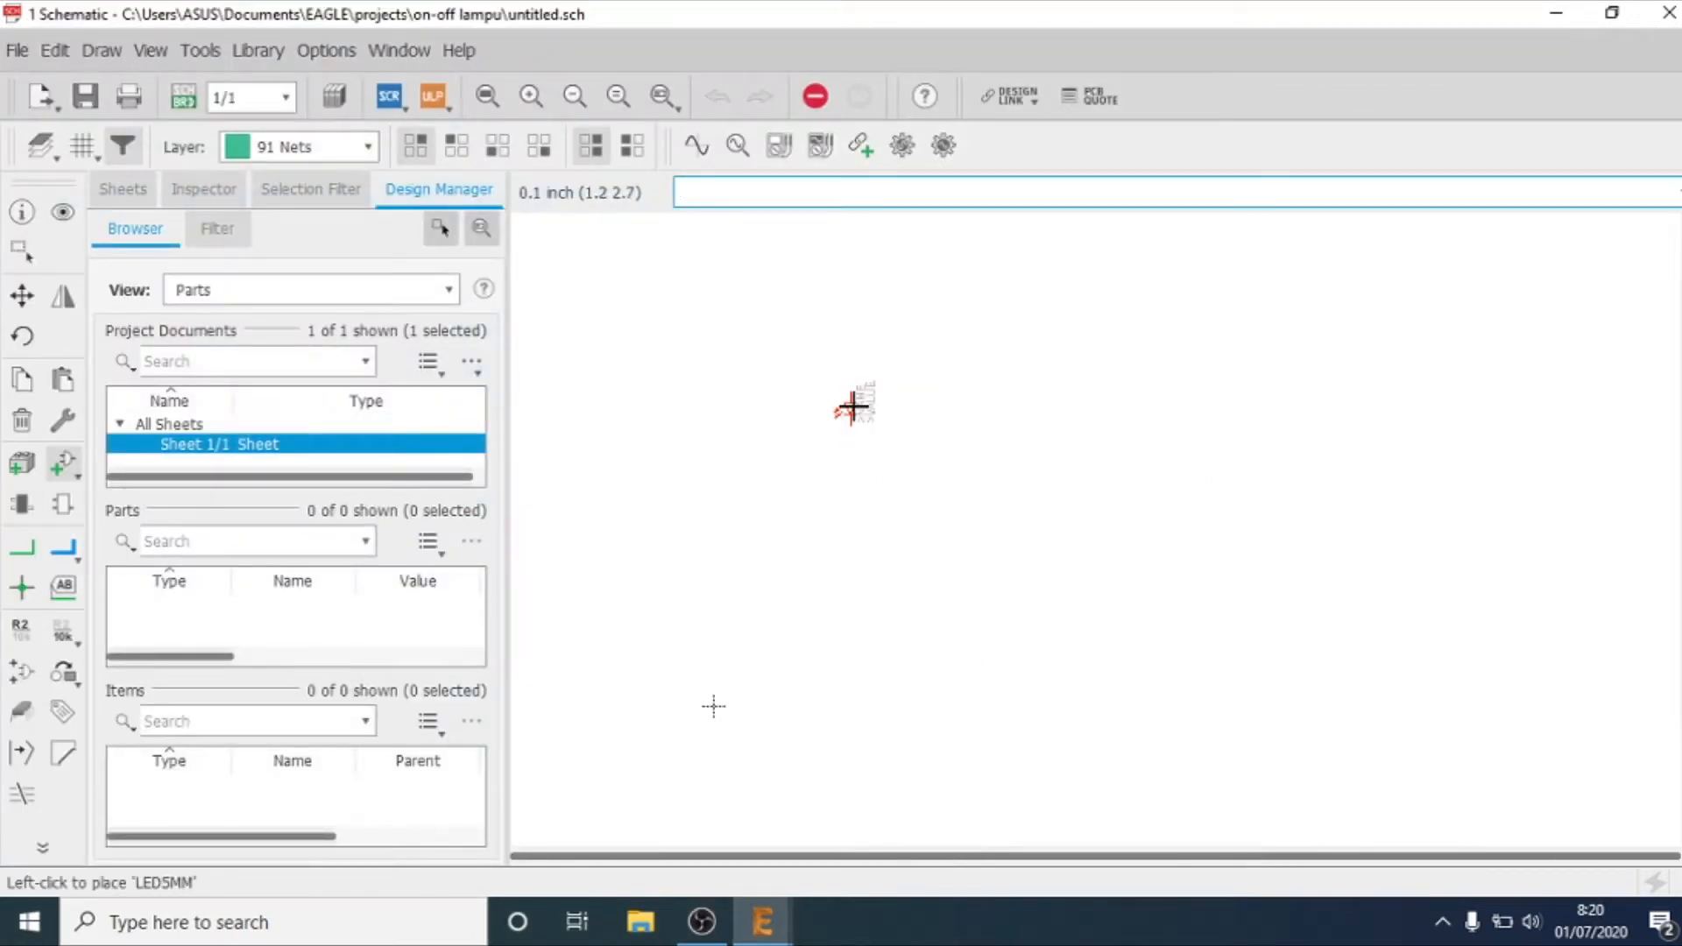
left_click(851, 404)
scroll(913, 413, "up", 1)
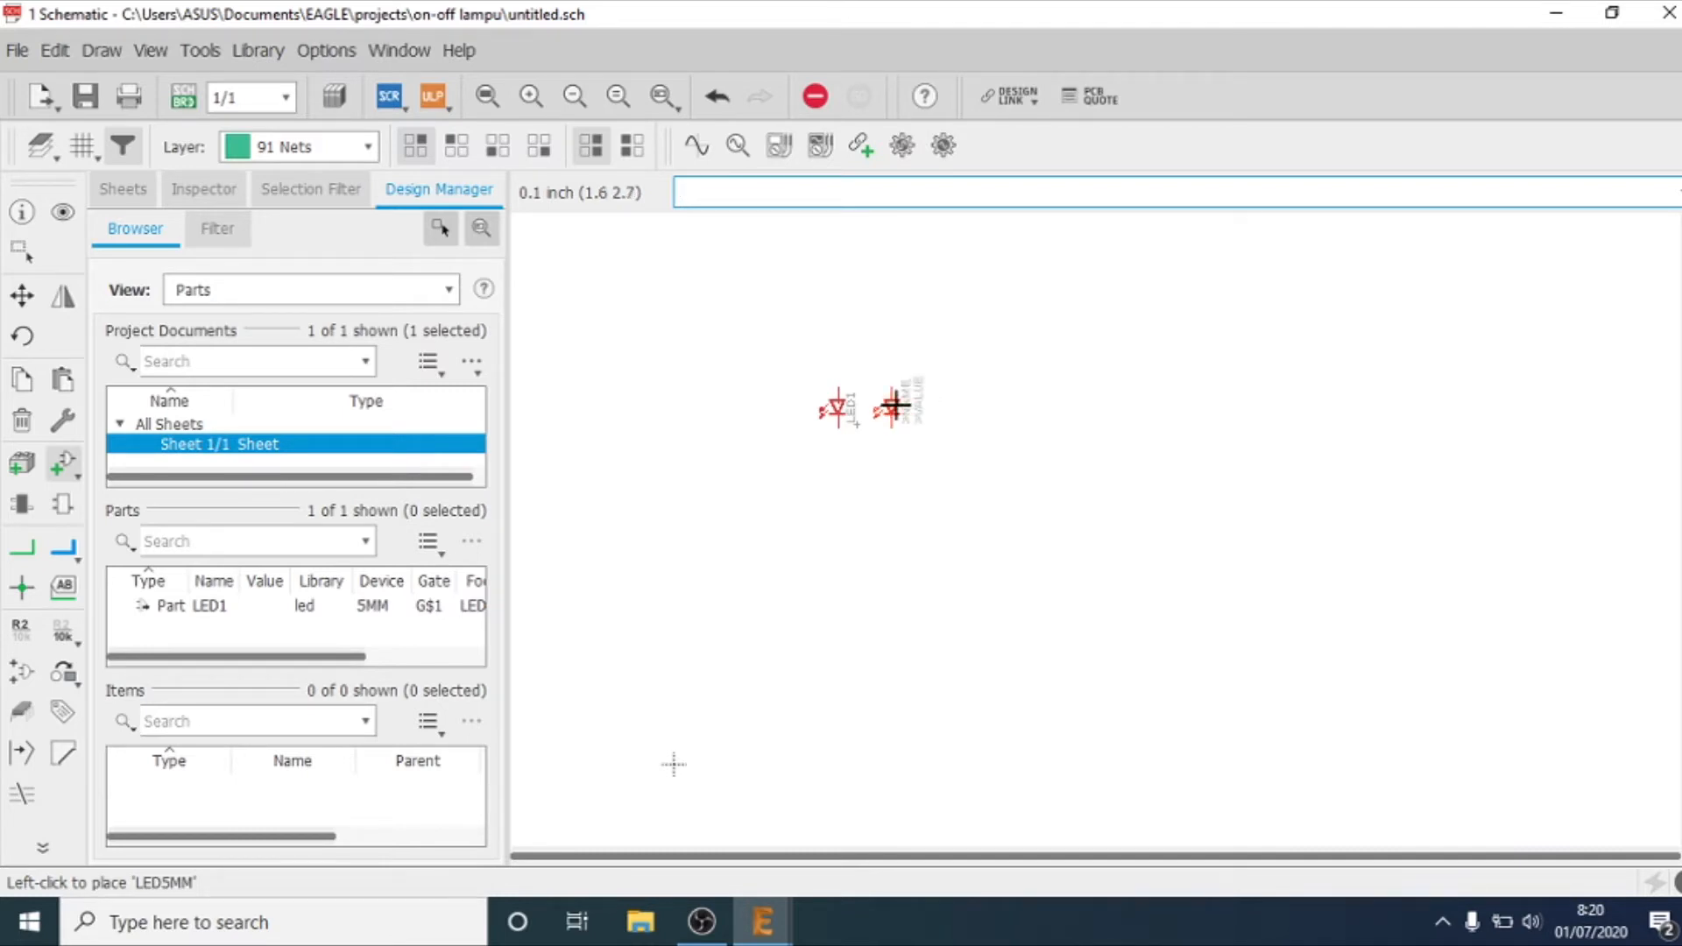
scroll(894, 405, "up", 1)
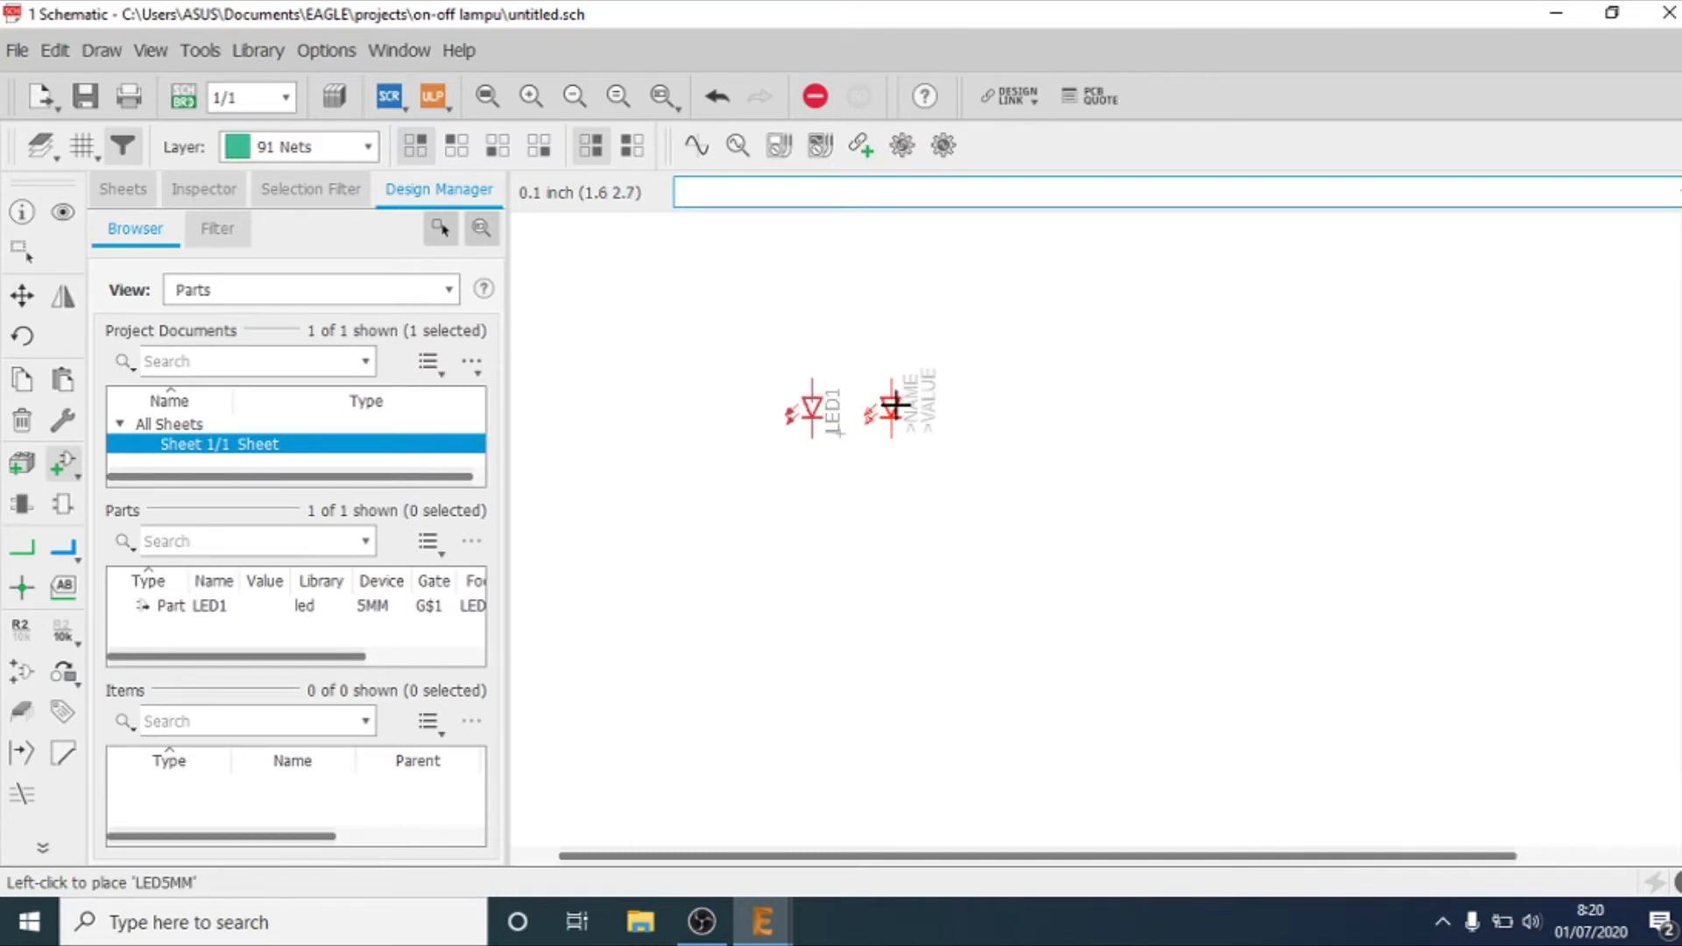
left_click(971, 400)
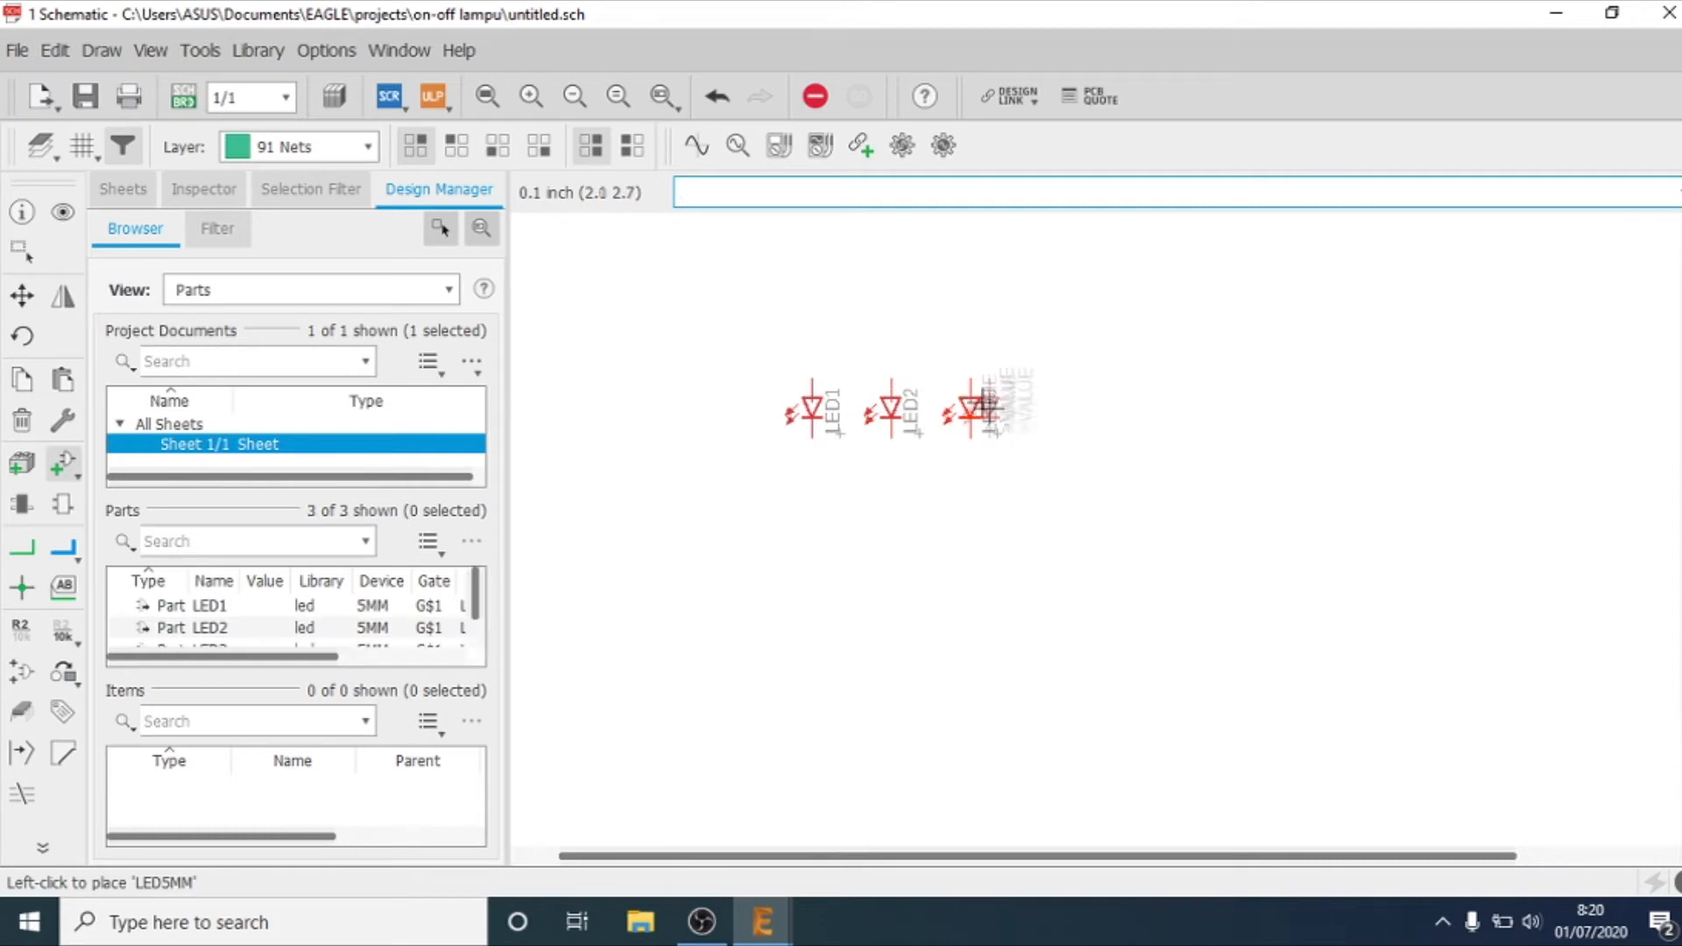
left_click(1044, 405)
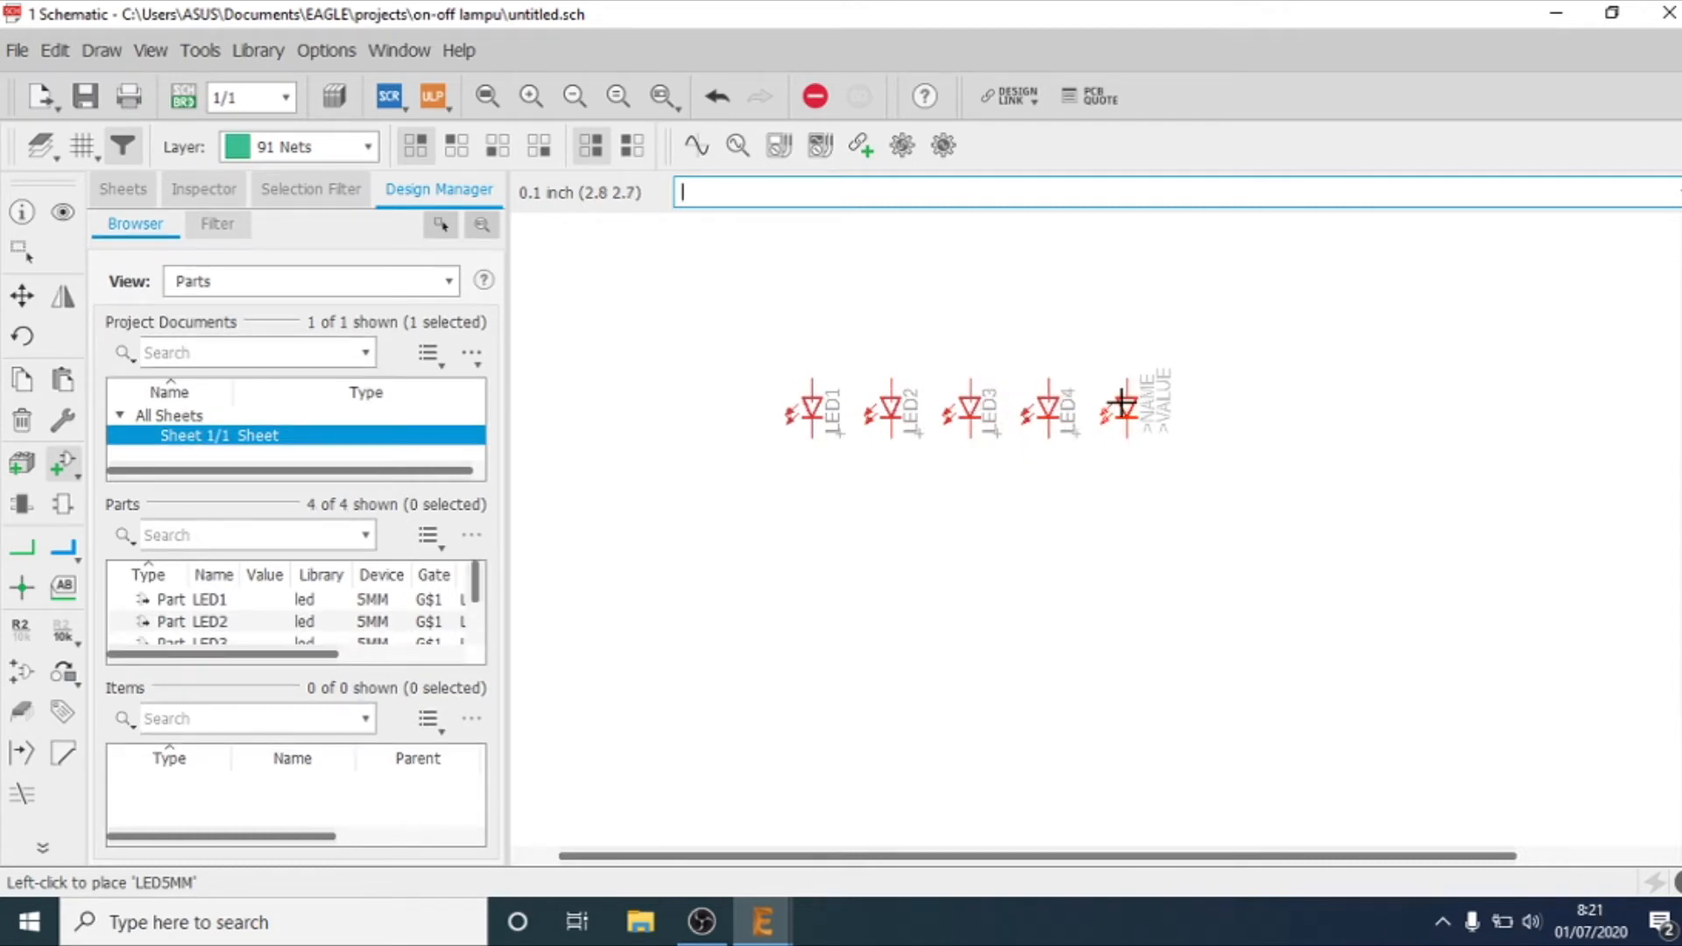
left_click(1122, 406)
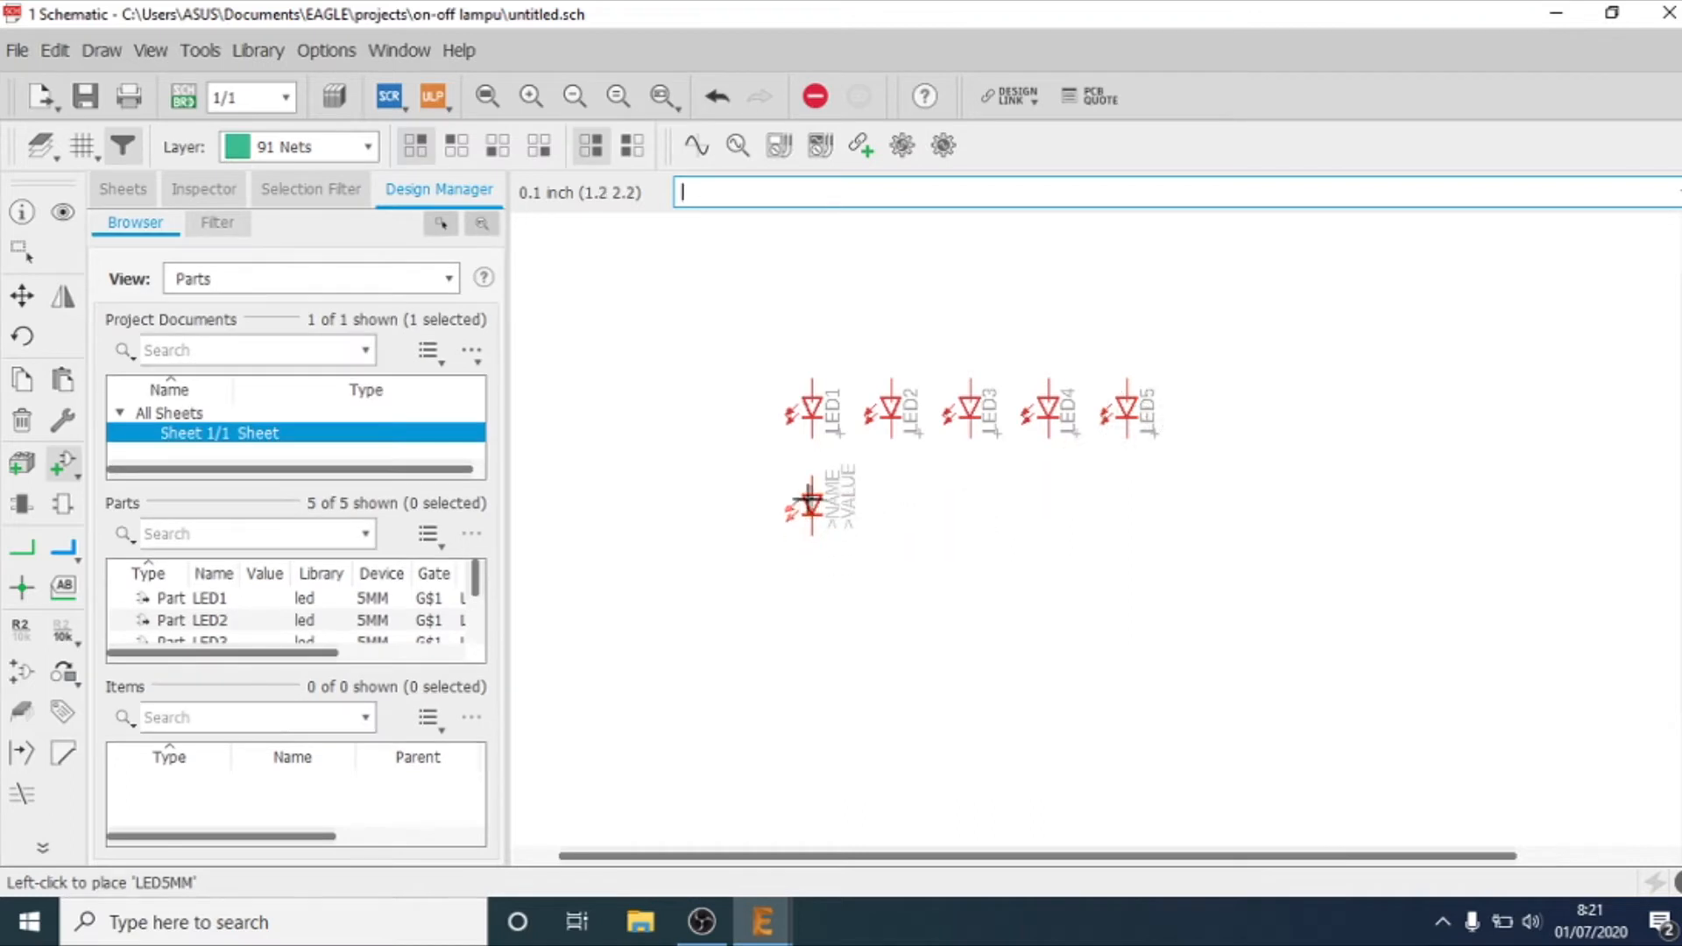
Step: Place a second row of five LED5MM parts below LED1 to LED5, aligned with their columns
left_click(806, 500)
left_click(887, 499)
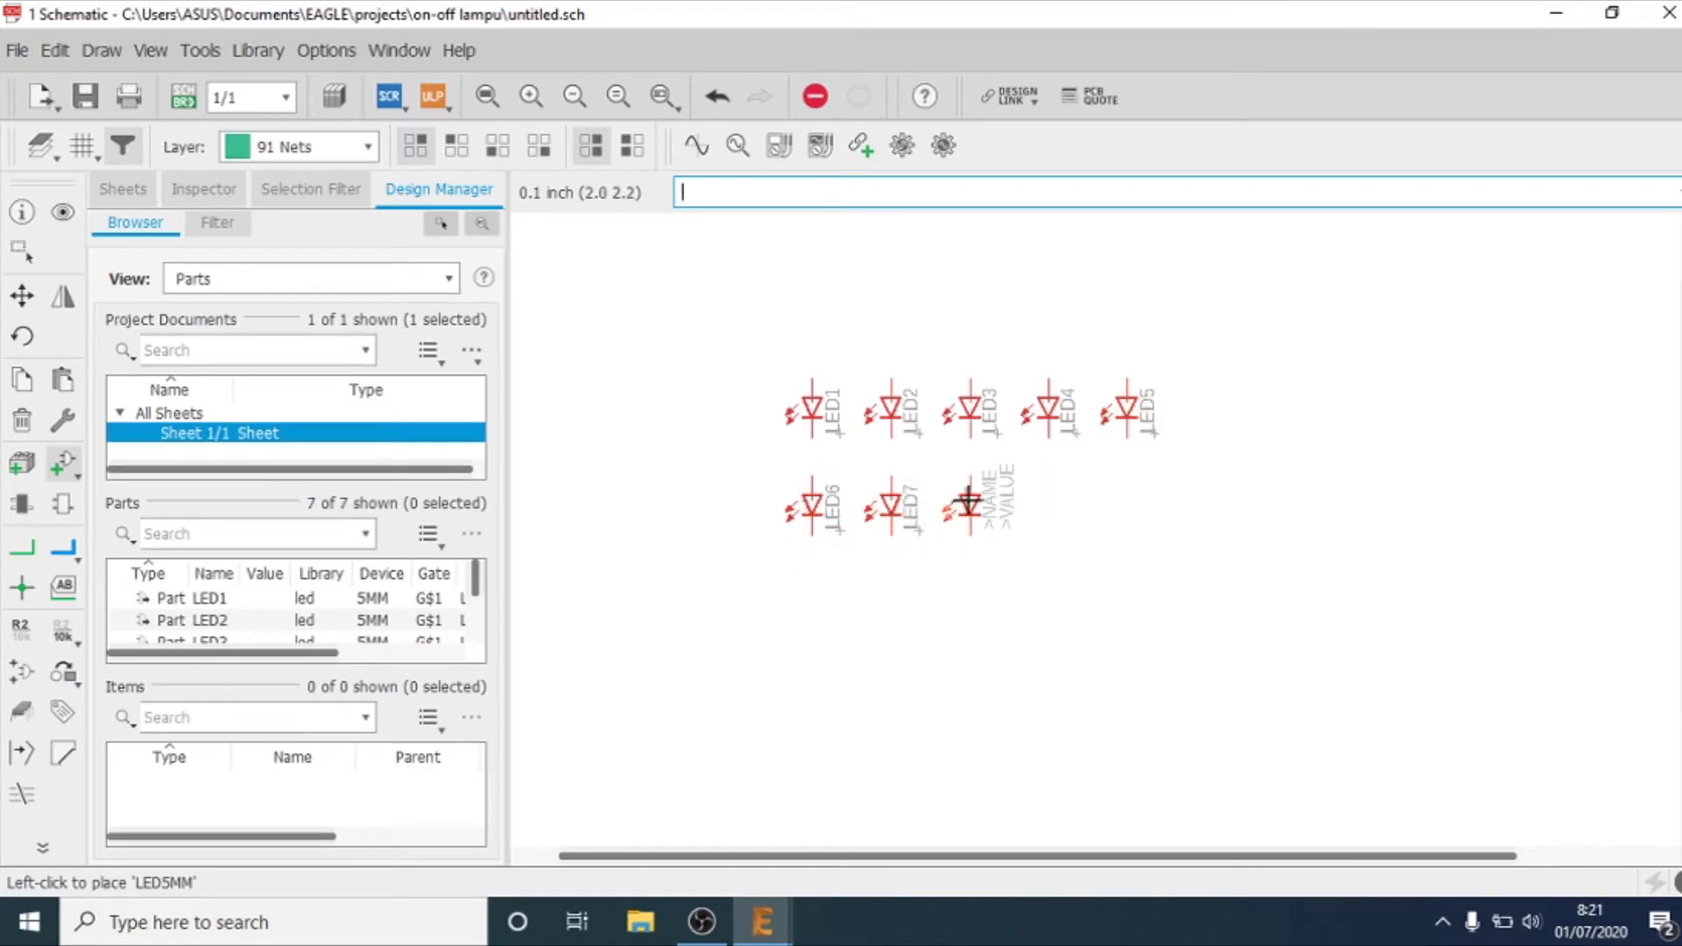
left_click(968, 497)
left_click(1047, 495)
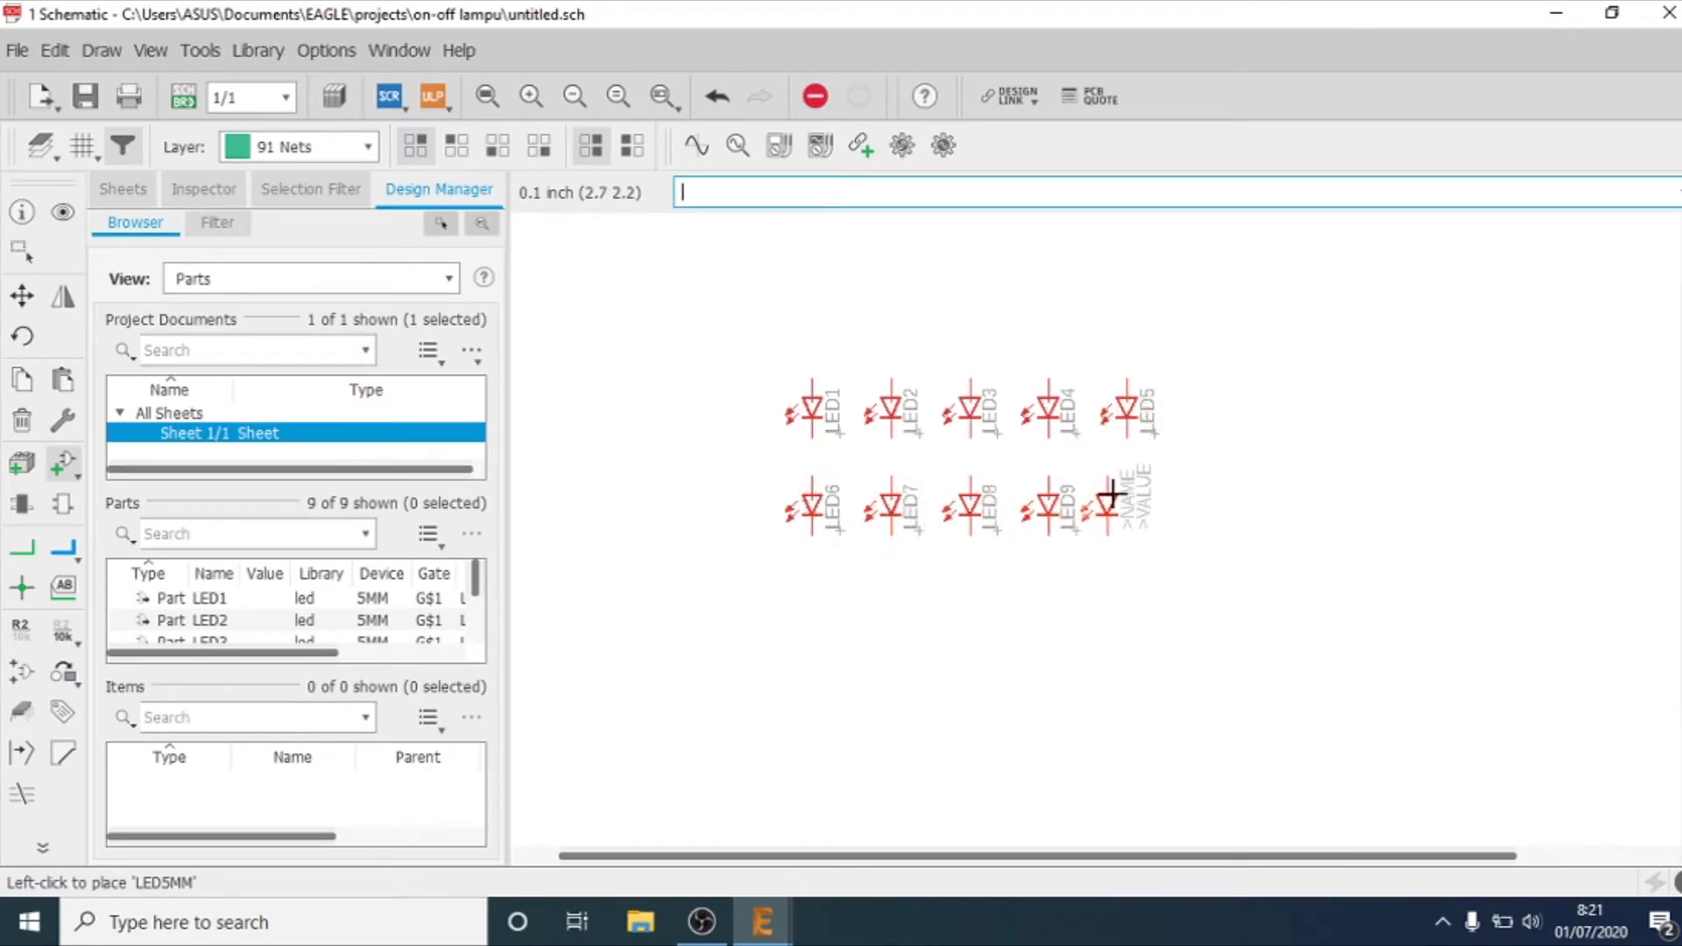
left_click(1126, 495)
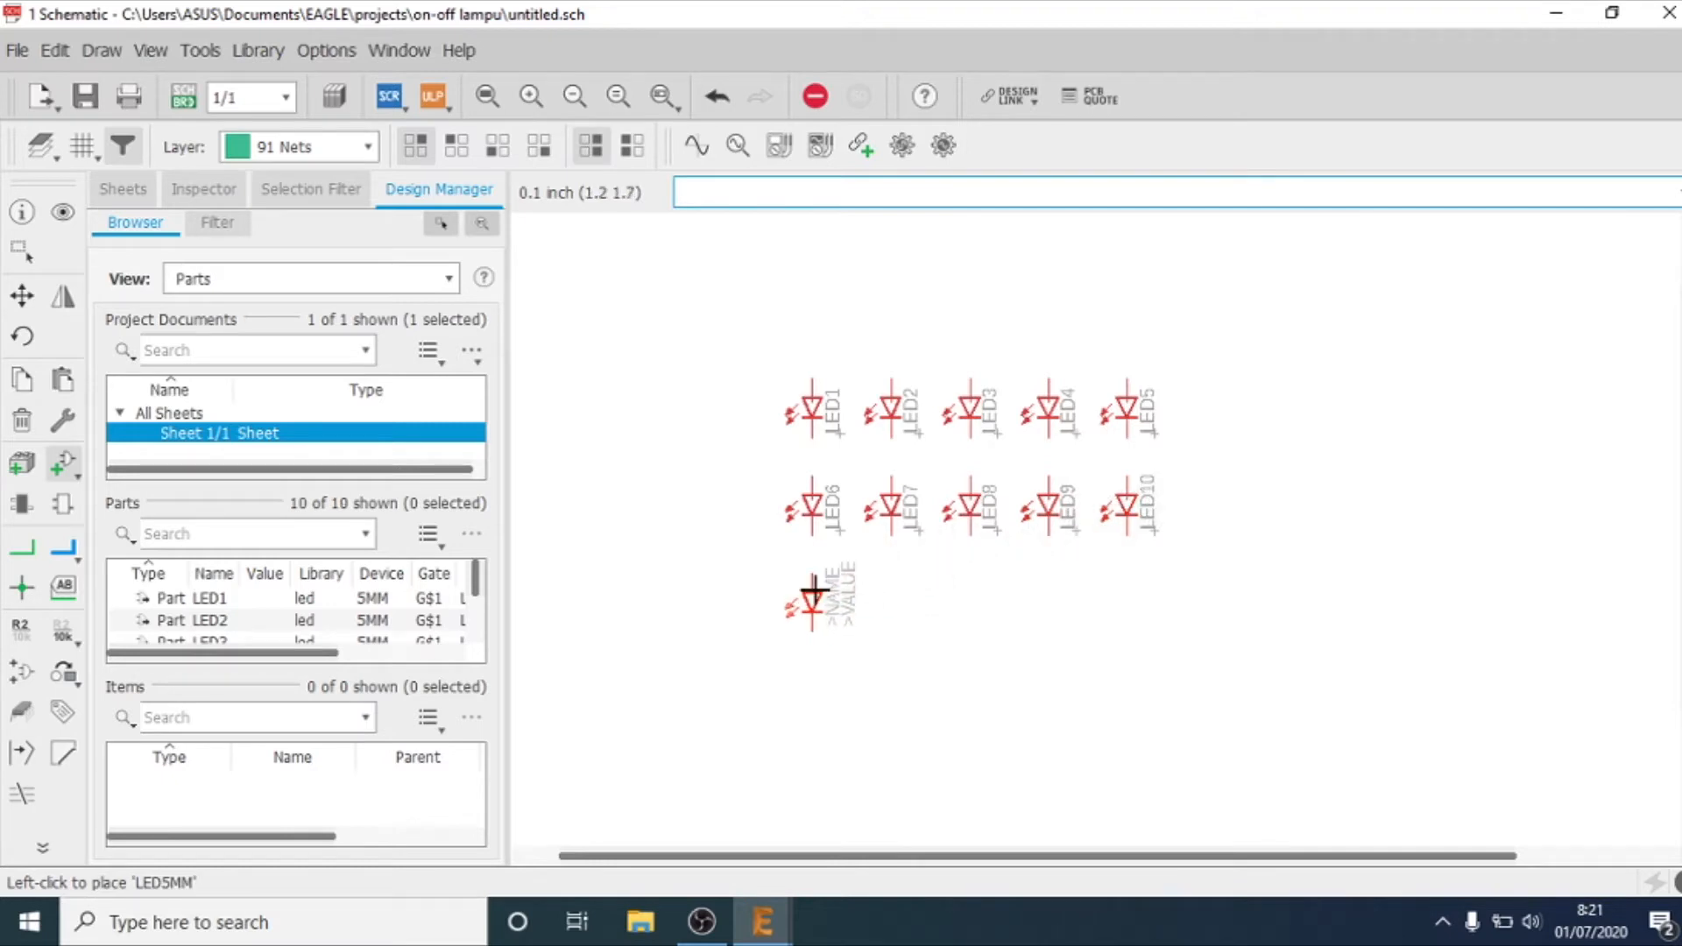
Step: Place a third row of five LED5MM parts below LED6 to LED10, keeping the same column spacing
left_click(891, 596)
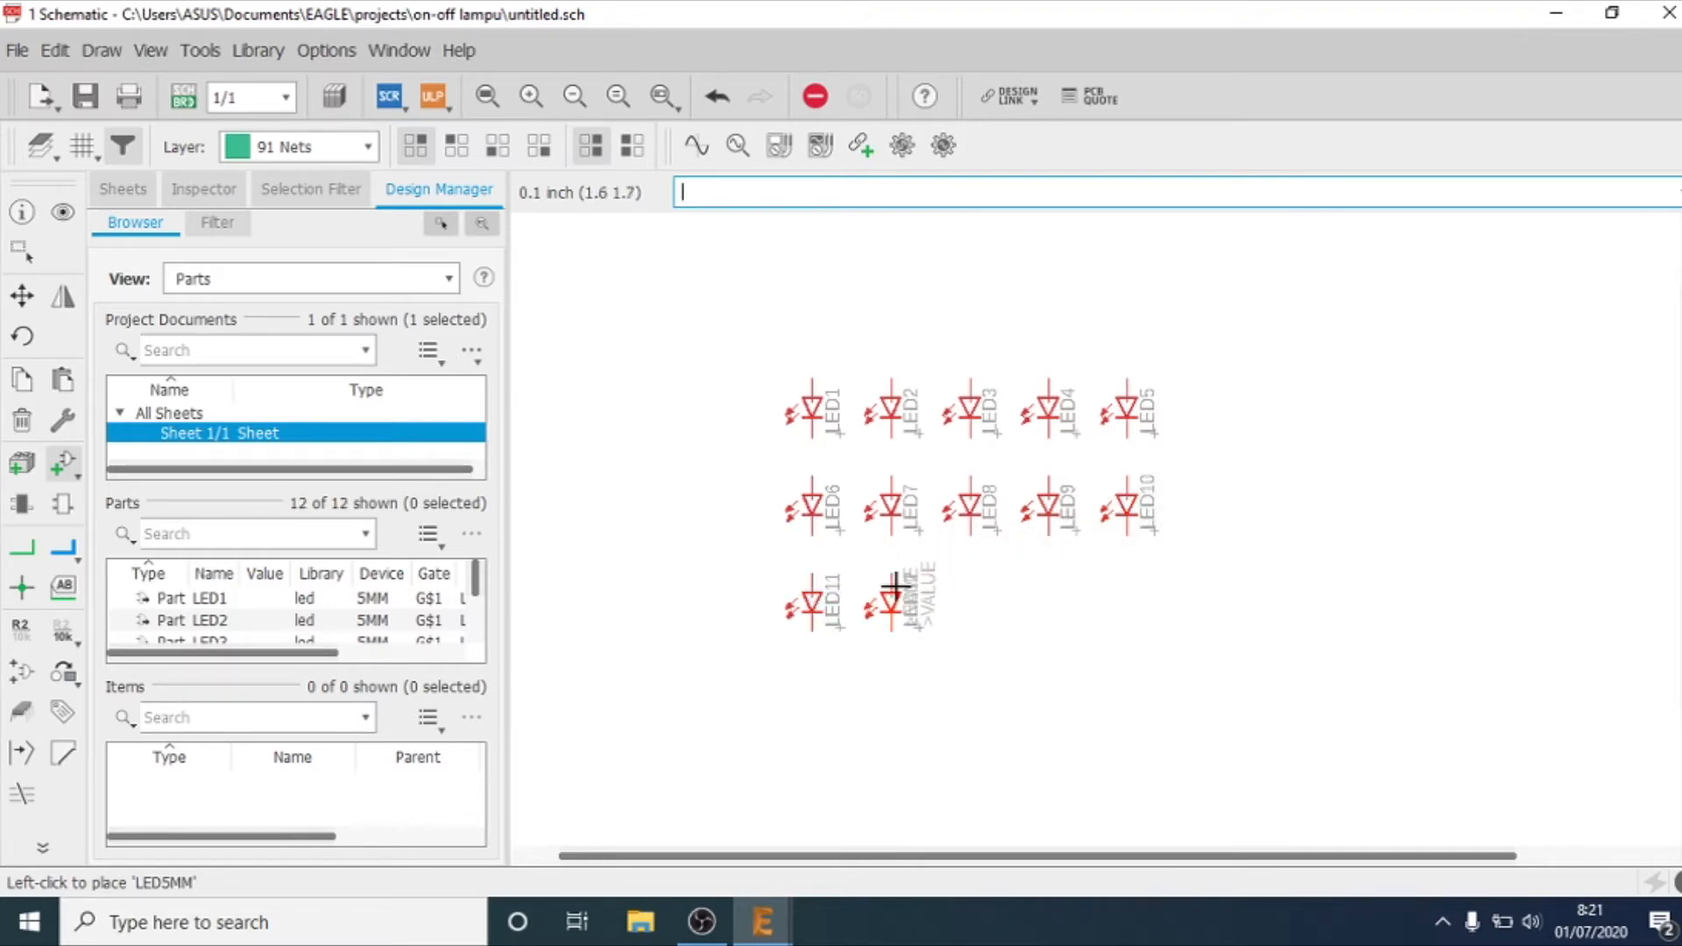
left_click(968, 599)
left_click(1047, 599)
left_click(1127, 589)
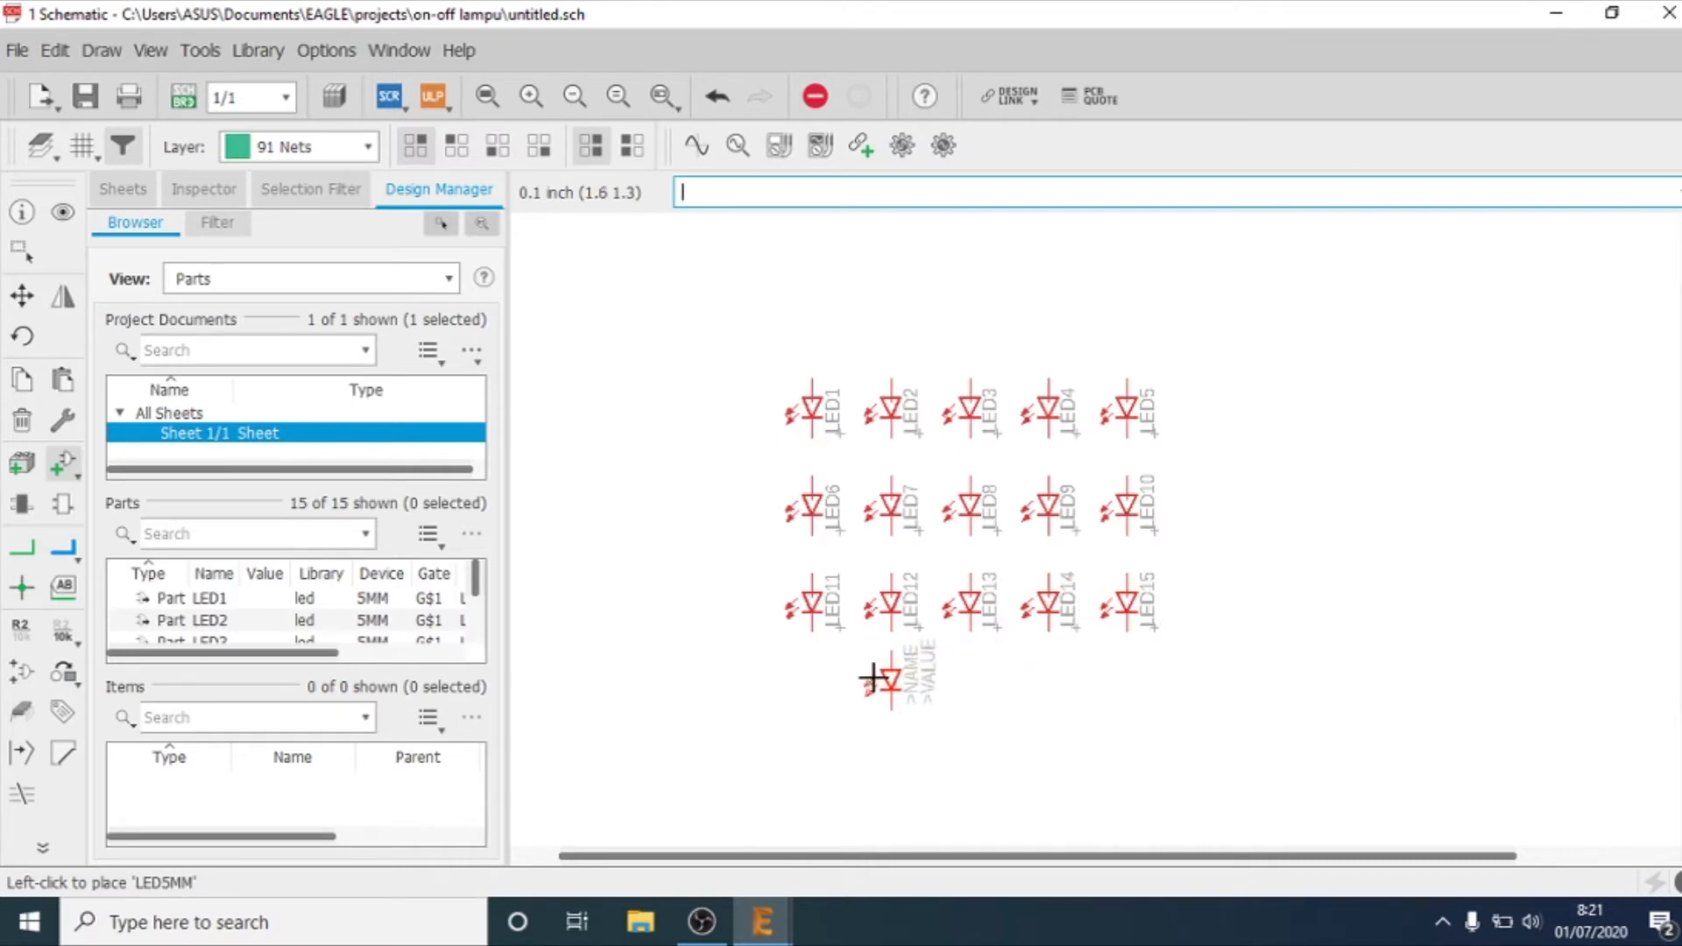
Step: Place a fourth row of five LED5MM parts below LED11 to LED15, aligned with the columns above
left_click(819, 692)
left_click(894, 698)
left_click(971, 688)
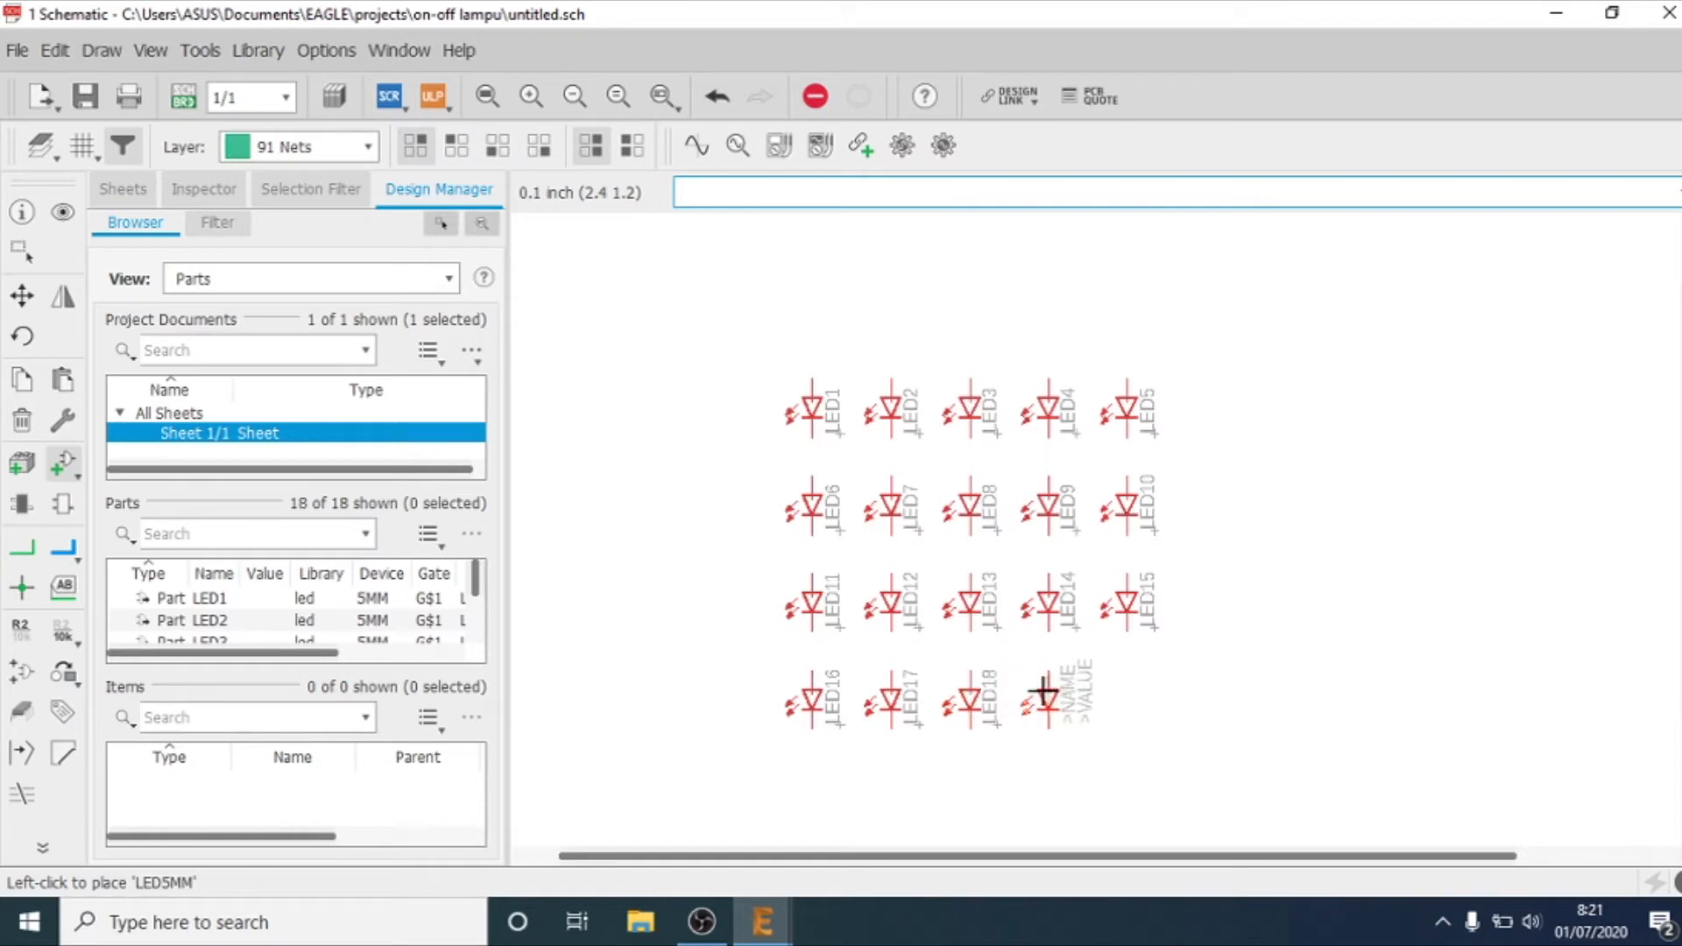
left_click(1139, 697)
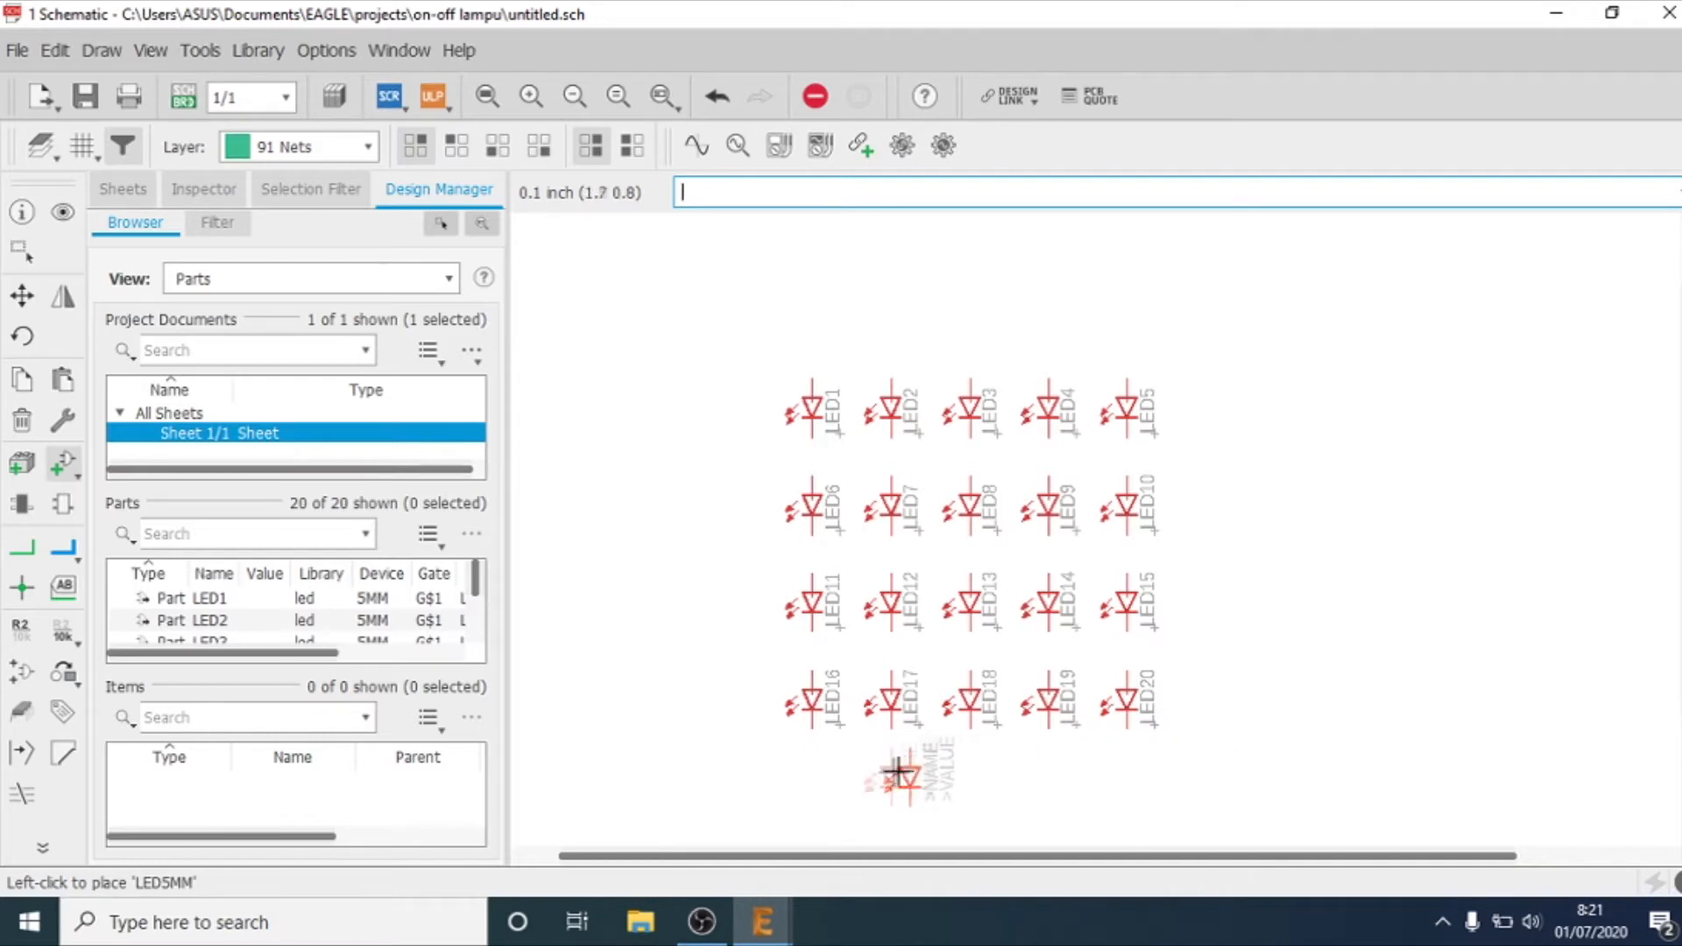
Step: Place the fifth row of five LED5MM parts below LED16 to LED20 and end the part placement
left_click(809, 791)
left_click(889, 793)
left_click(968, 793)
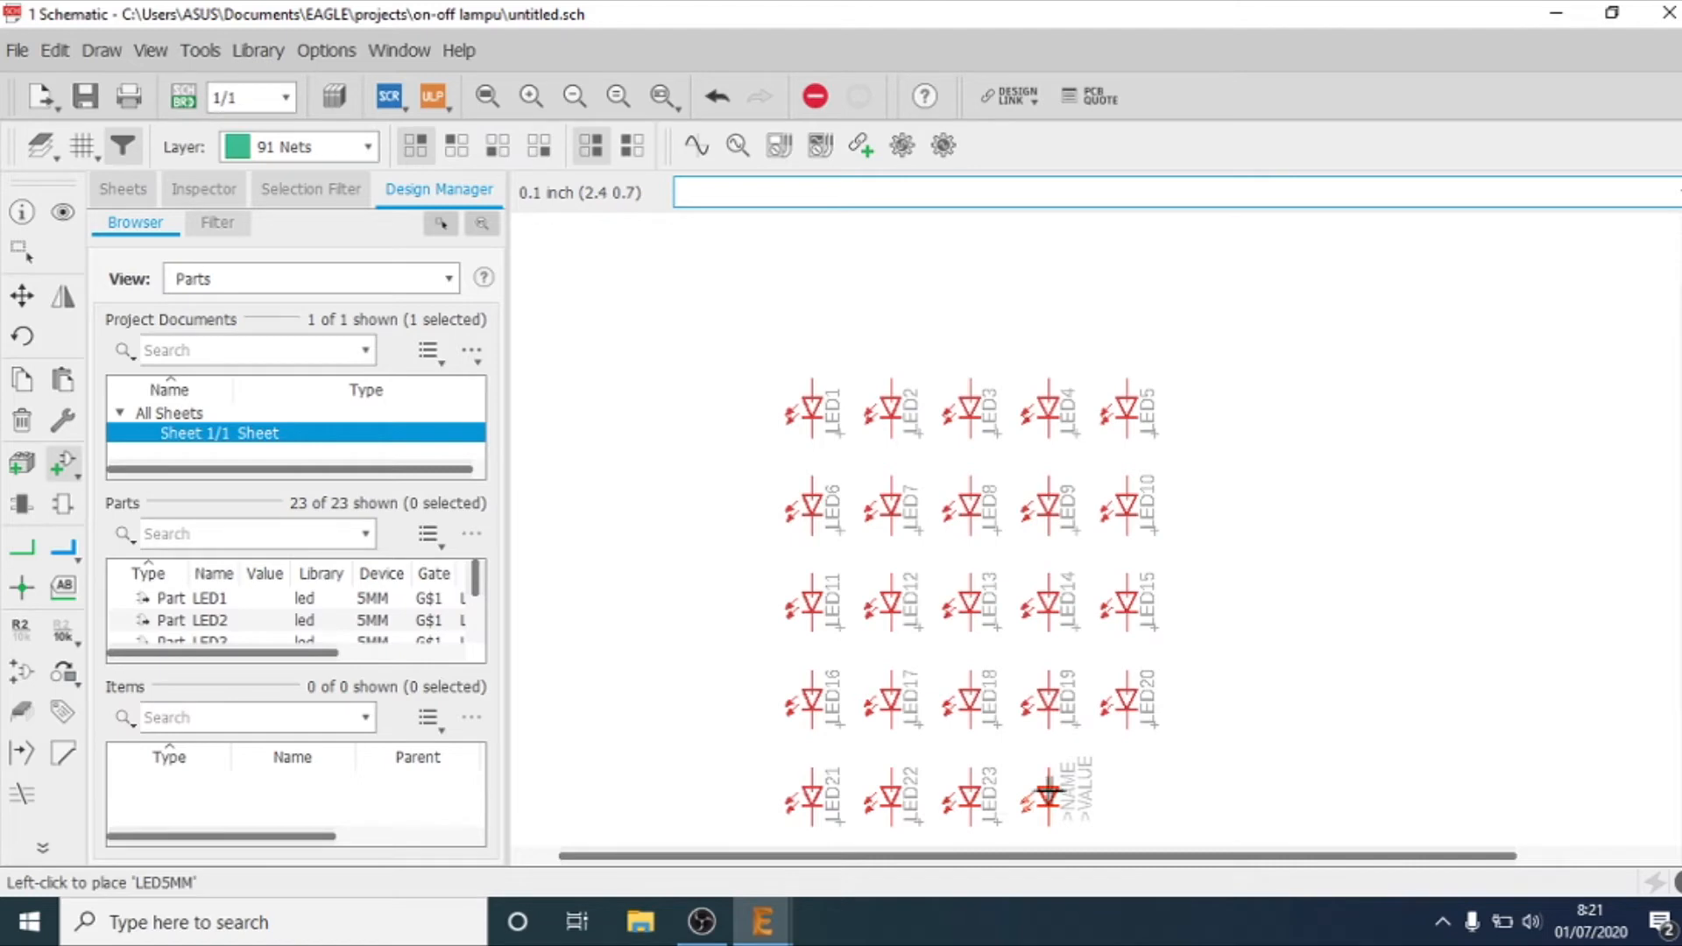
left_click(1047, 785)
left_click(1139, 783)
key("Escape")
key("Escape")
left_click_drag(1678, 526, 1677, 579)
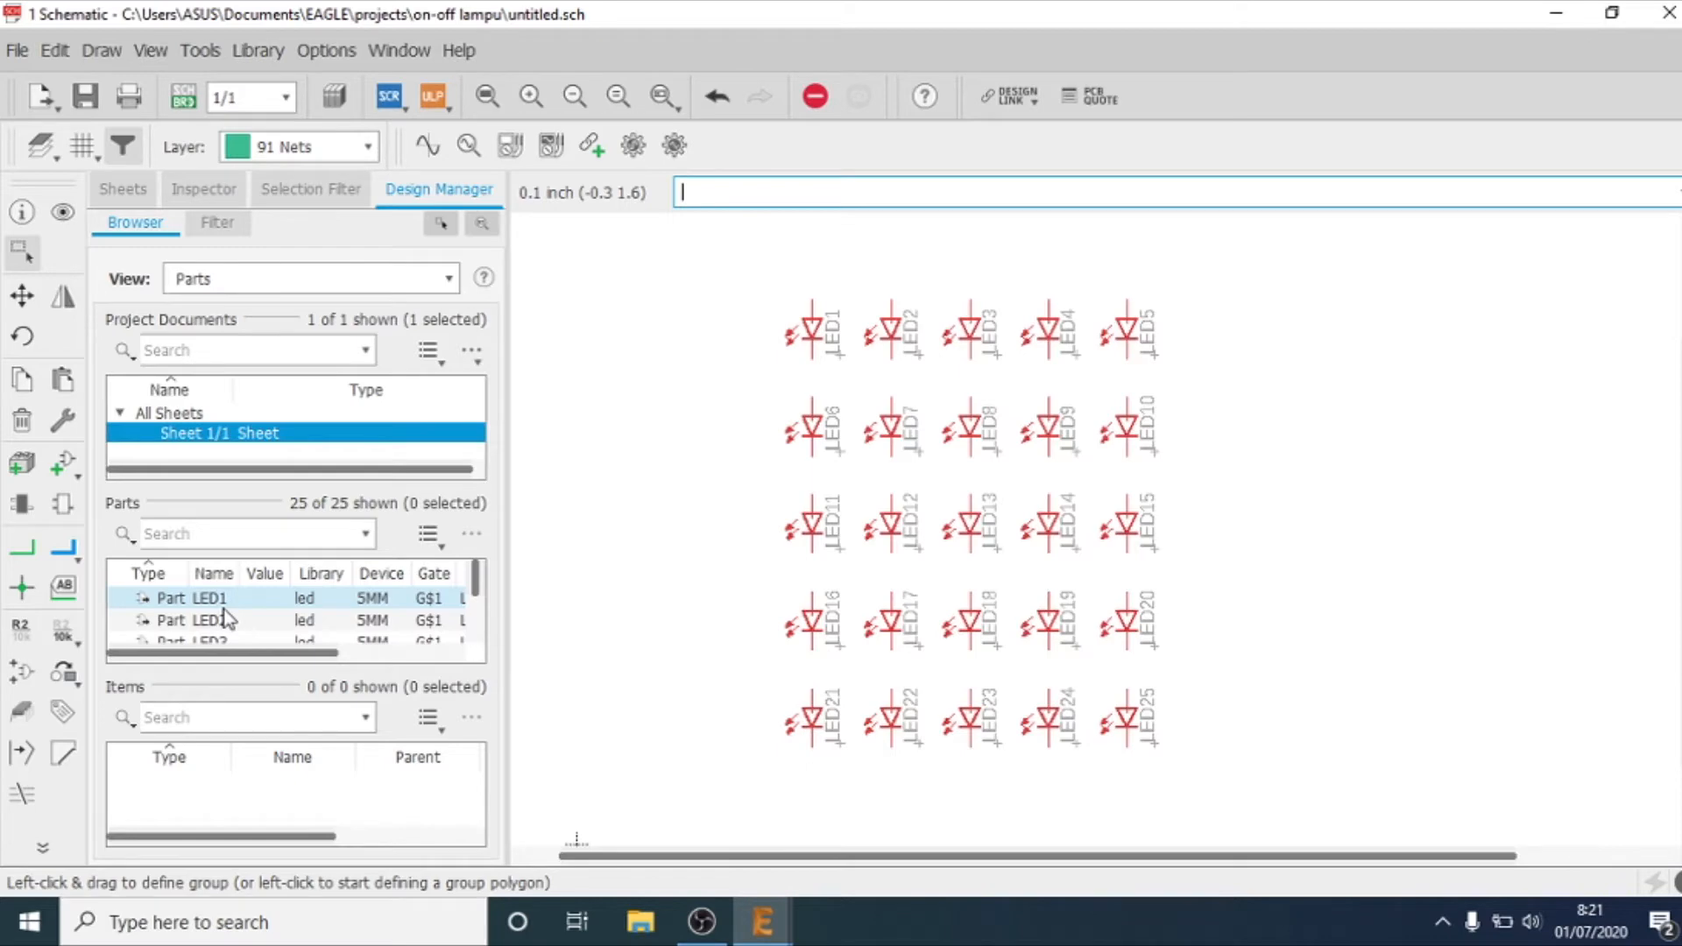
Step: Return to adding a part, collapse the LED device and expand the switch library
left_click(70, 465)
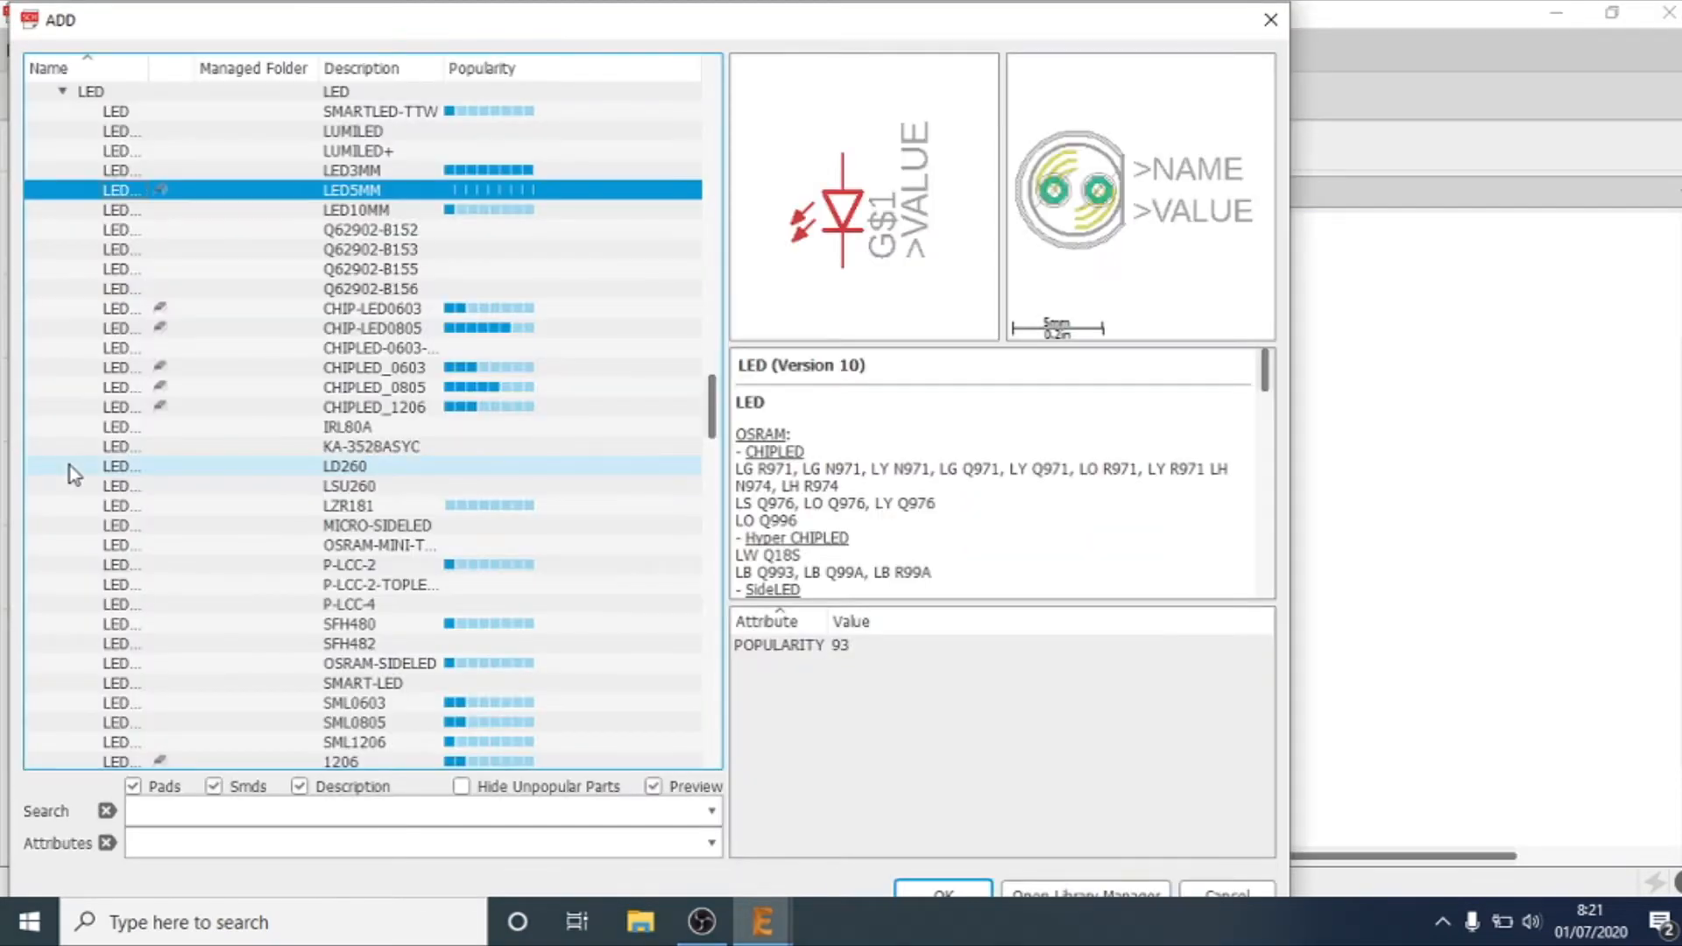
left_click(62, 92)
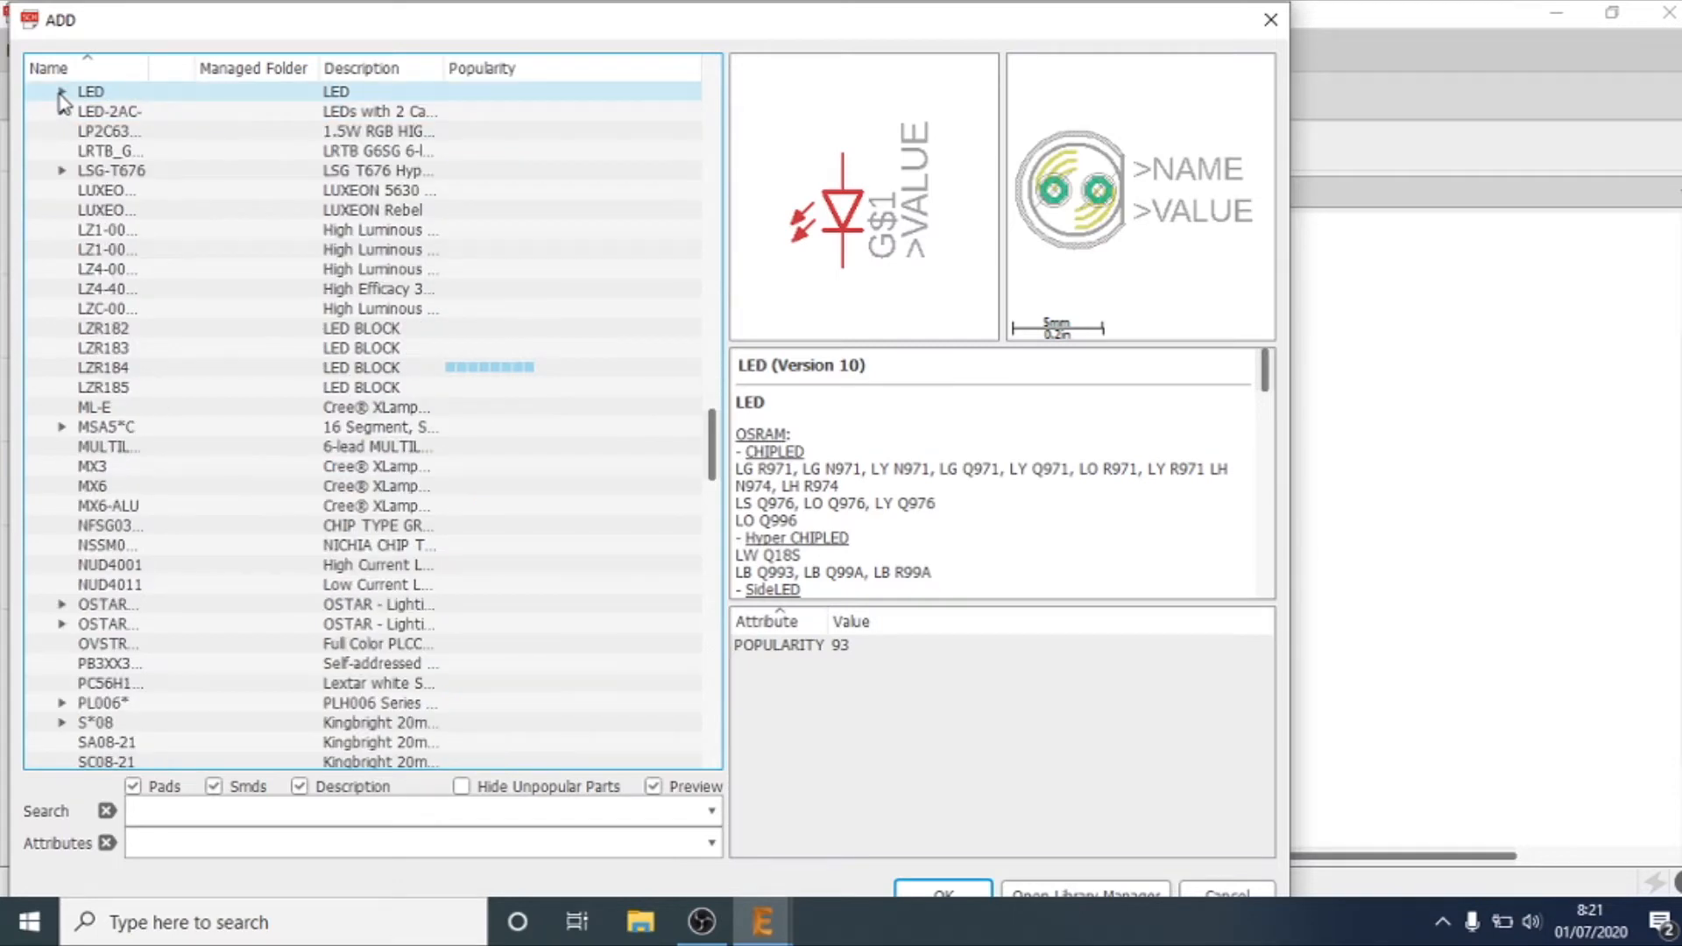
key("s")
key("s")
key("s")
key("s")
key("s")
key("s")
key("s")
key("s")
key("s")
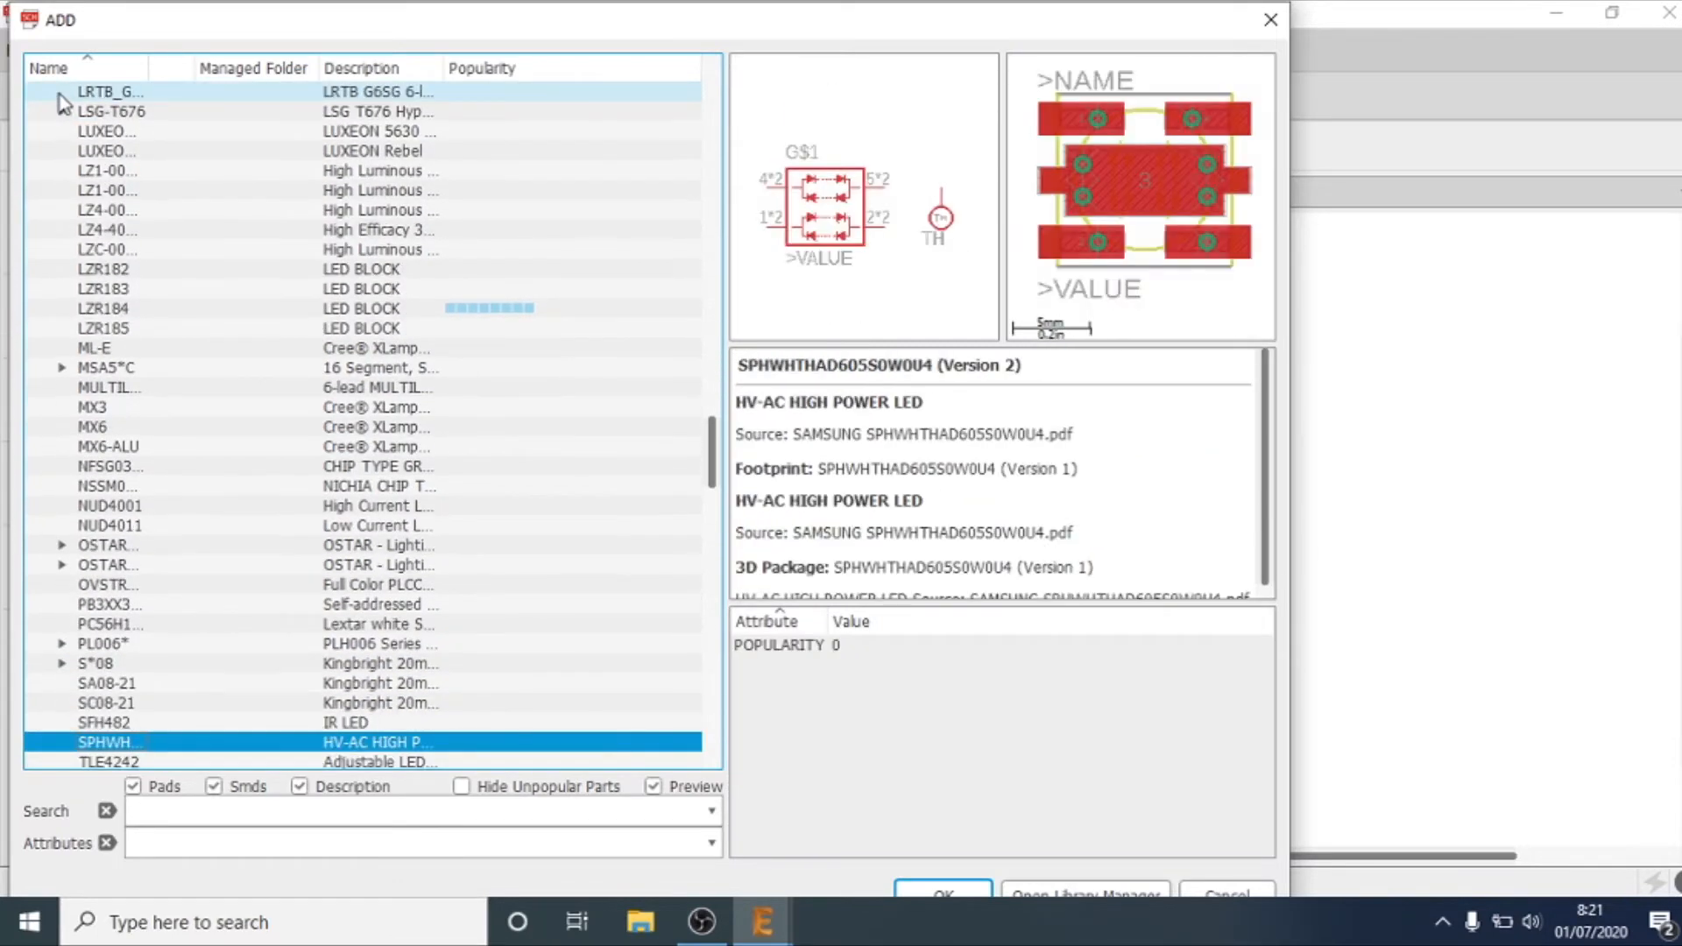
key("s")
key("s")
key("s")
key("s")
key("s")
key("s")
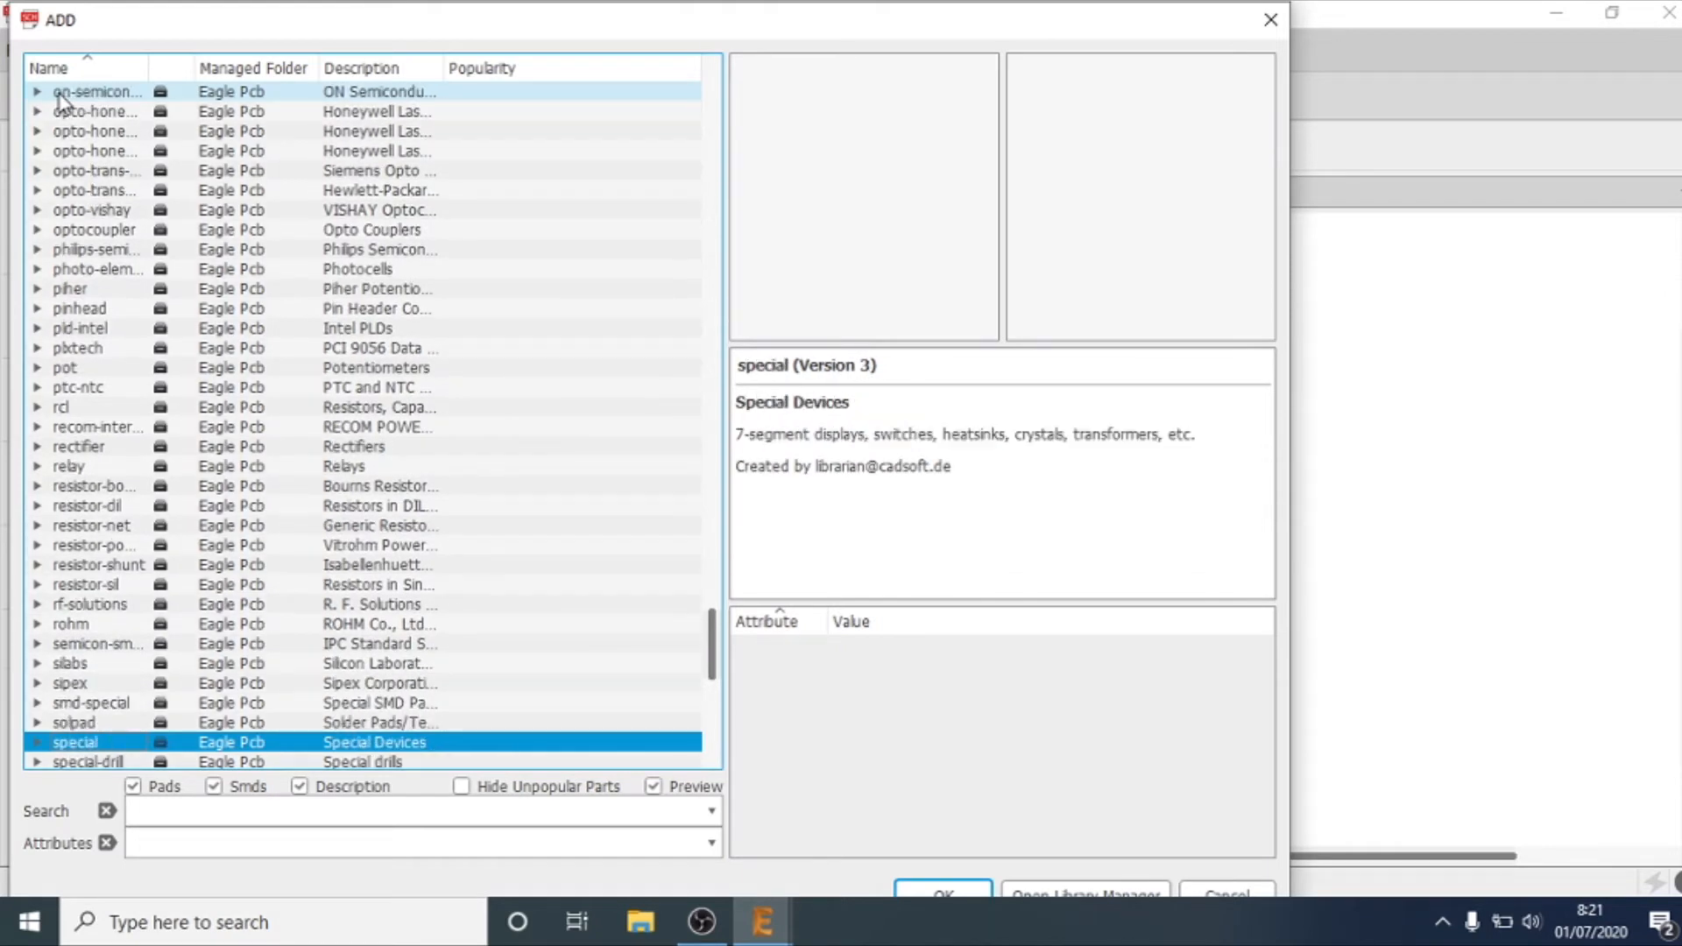
key("s")
key("s")
key("s")
key("s")
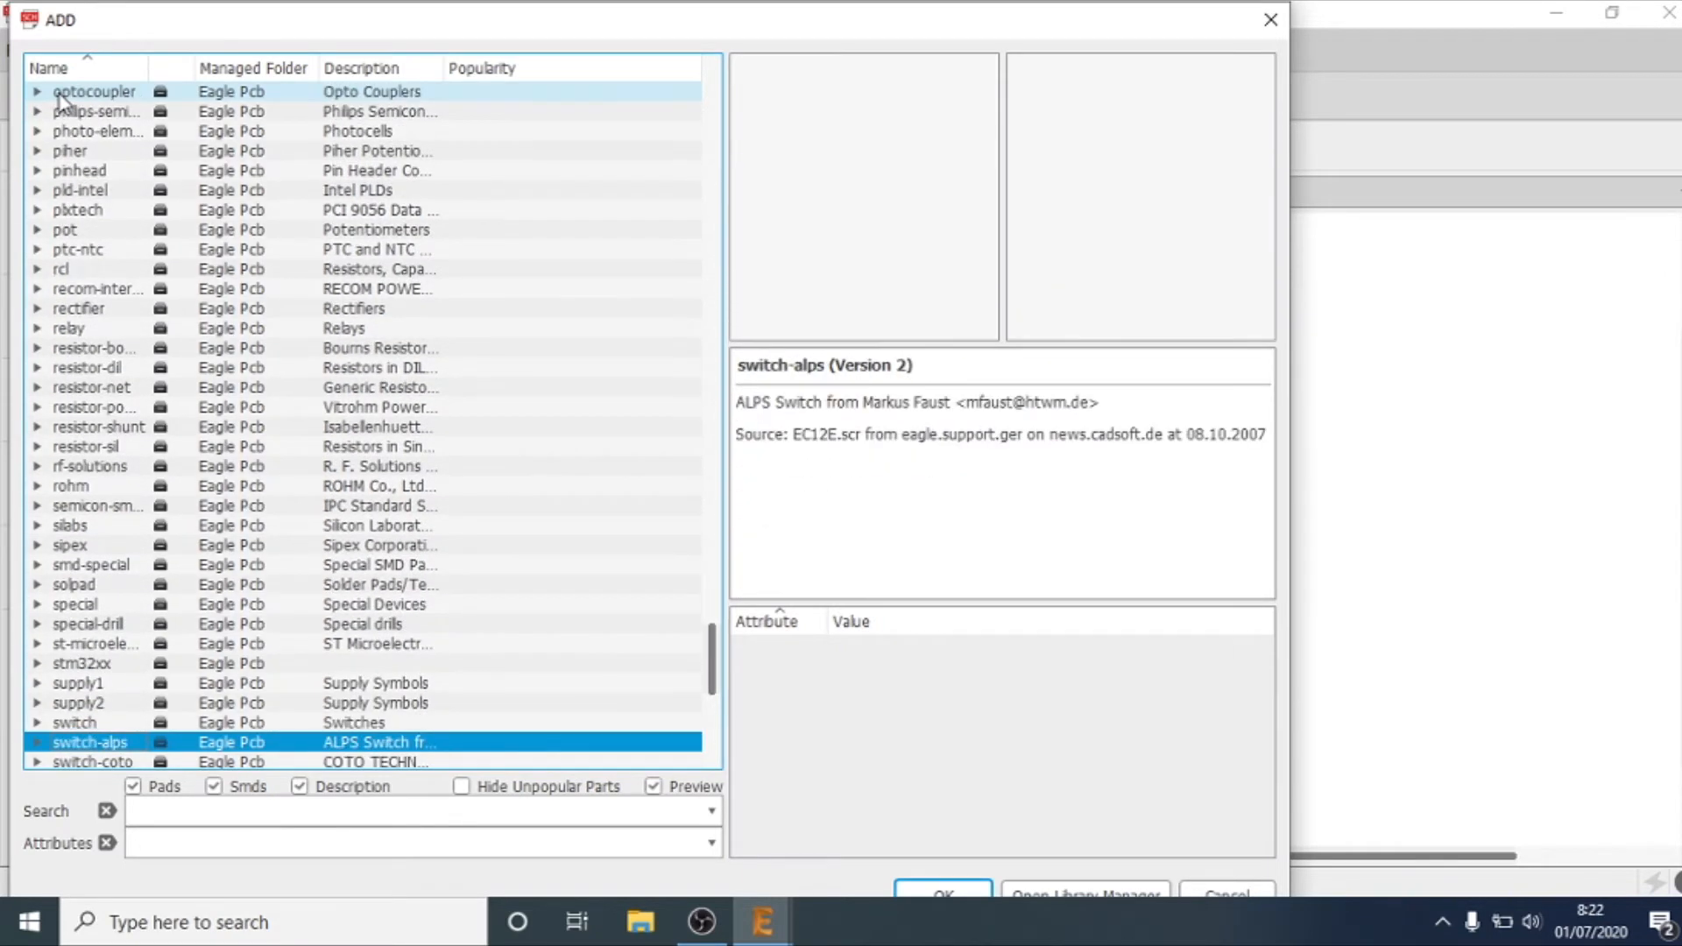
key("Up")
key("Right")
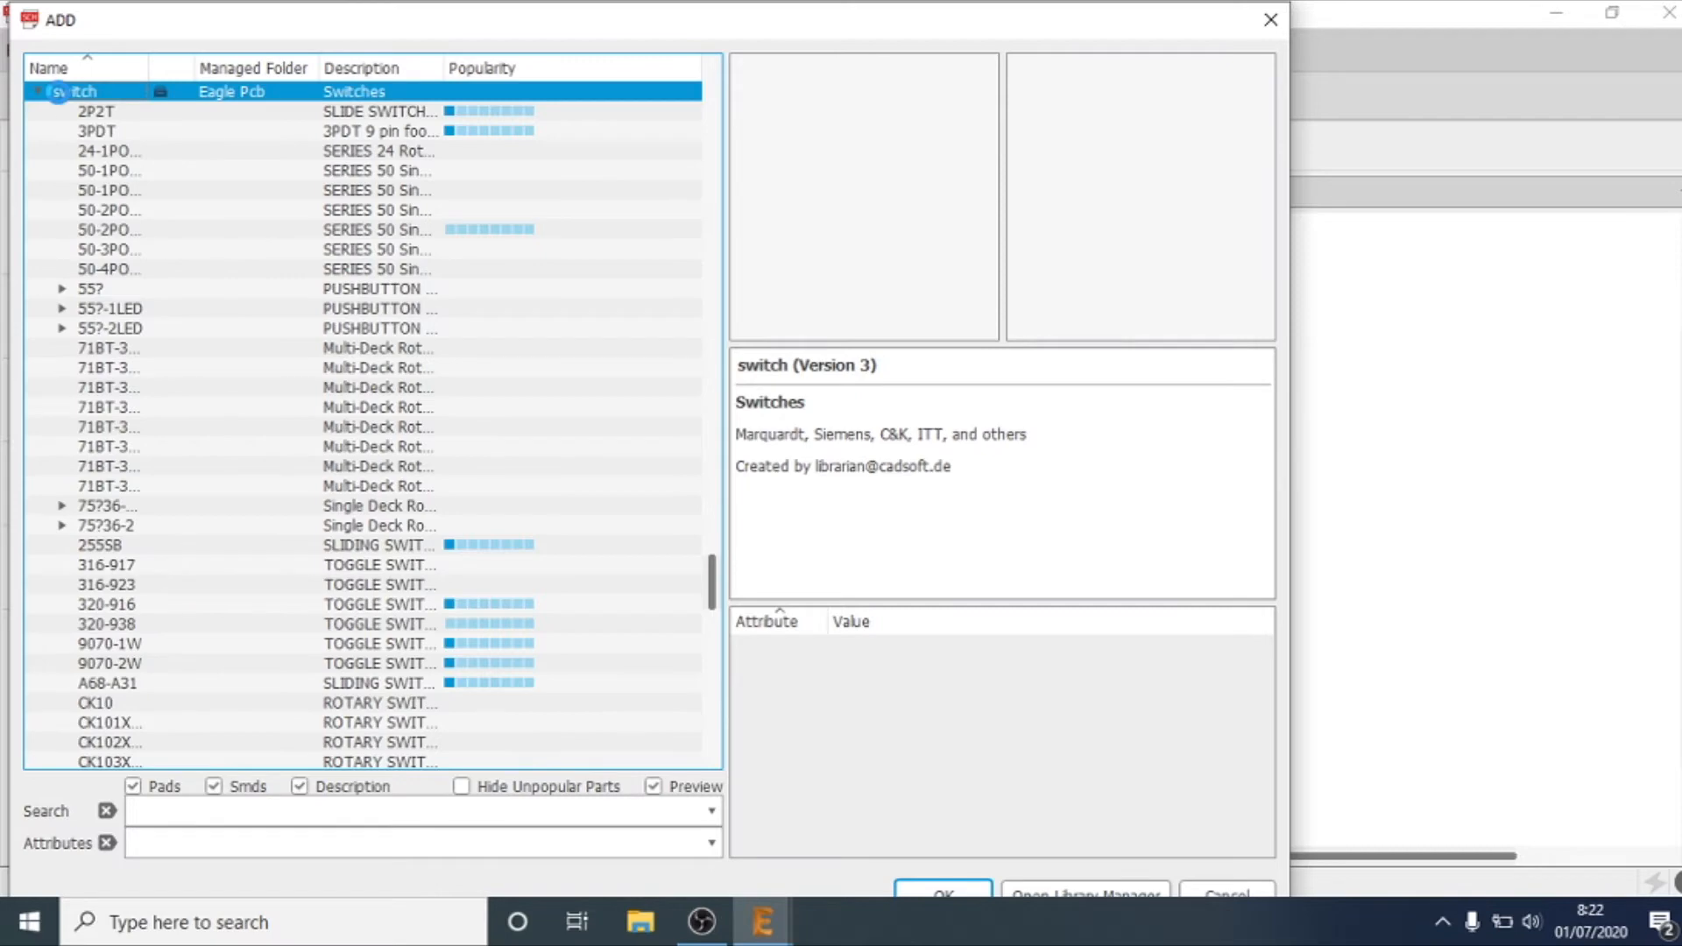
Step: Examine the switch library's first devices, from the rotary switches to the 320-916 and 320-938 toggle switches
key("Down")
key("Down")
key("Down")
key("Down")
key("Down")
key("Down")
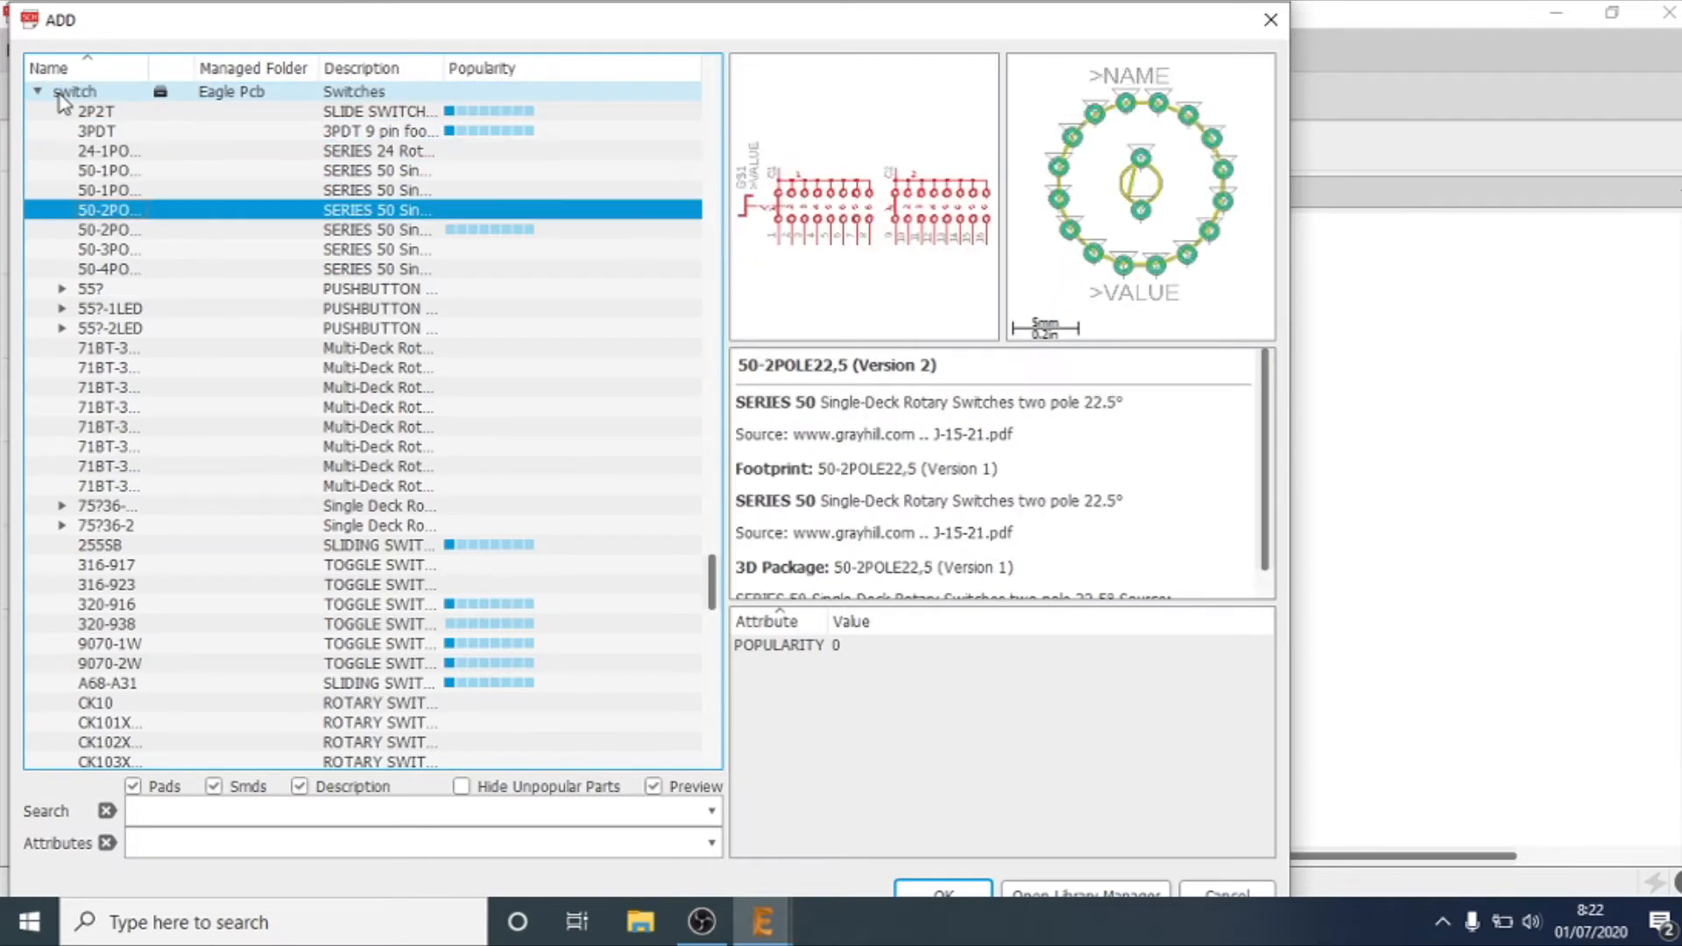
key("Down")
key("Down")
key("Down")
key("Down")
key("Down")
key("Down")
key("Down")
key("Down")
key("Down")
key("Down")
key("Down")
key("Down")
key("Down")
key("Down")
key("Down")
key("Down")
key("Down")
key("Down")
key("Down")
key("Down")
key("Down")
key("Up")
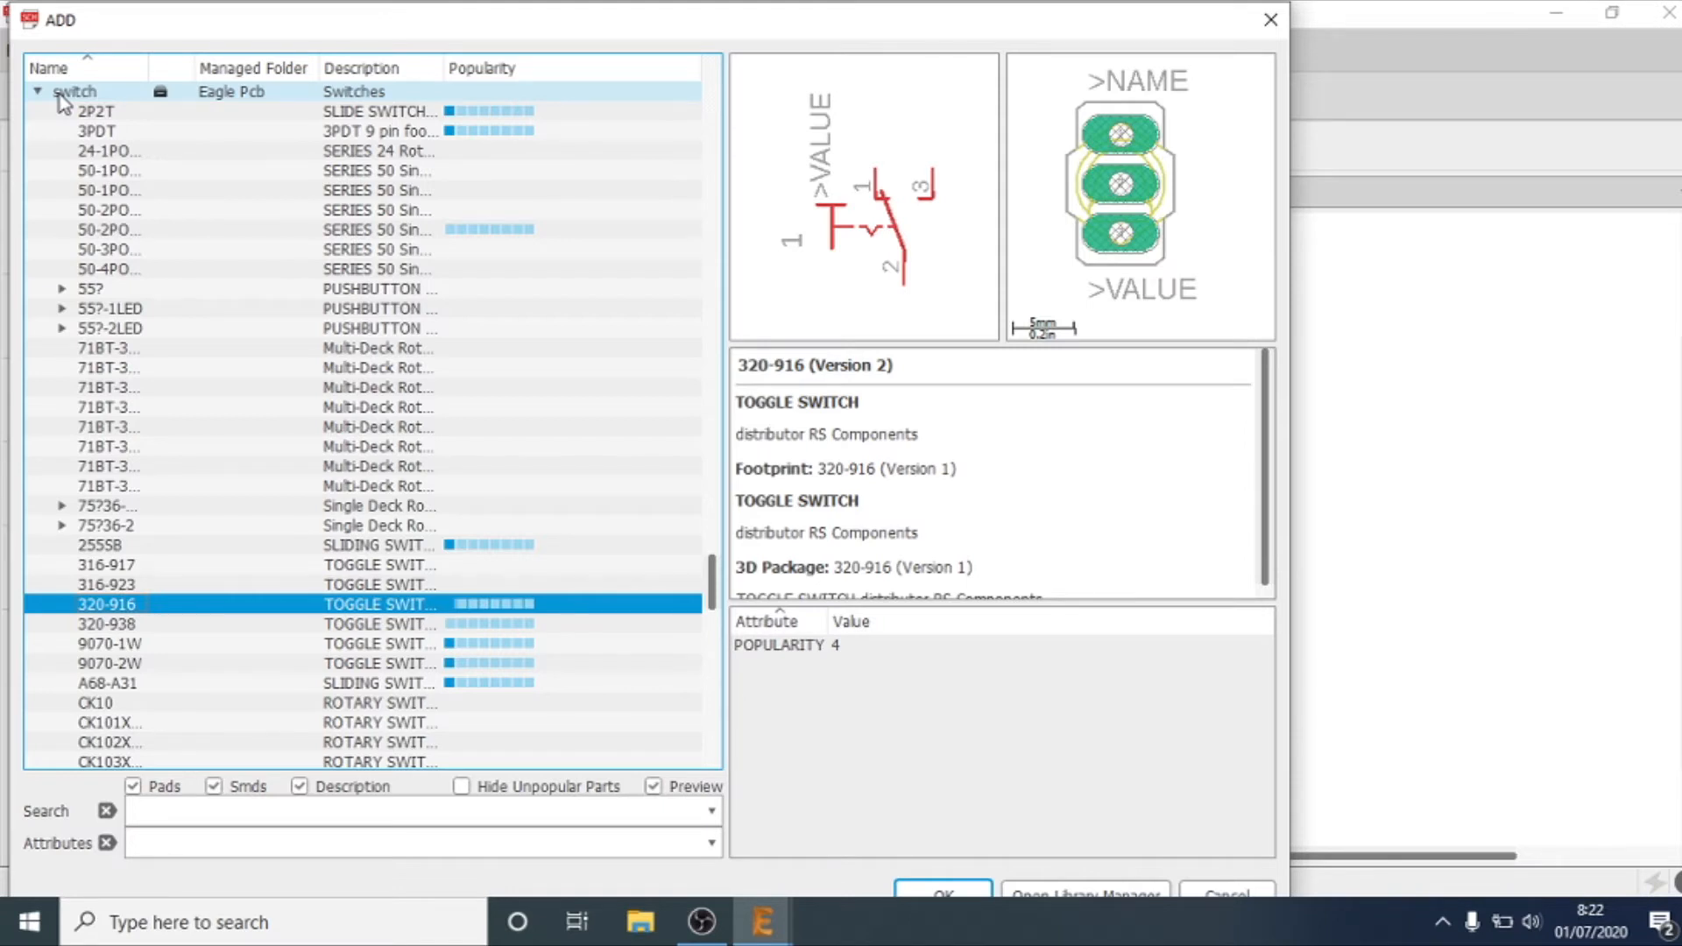
key("Down")
key("Down")
key("Down")
key("Down")
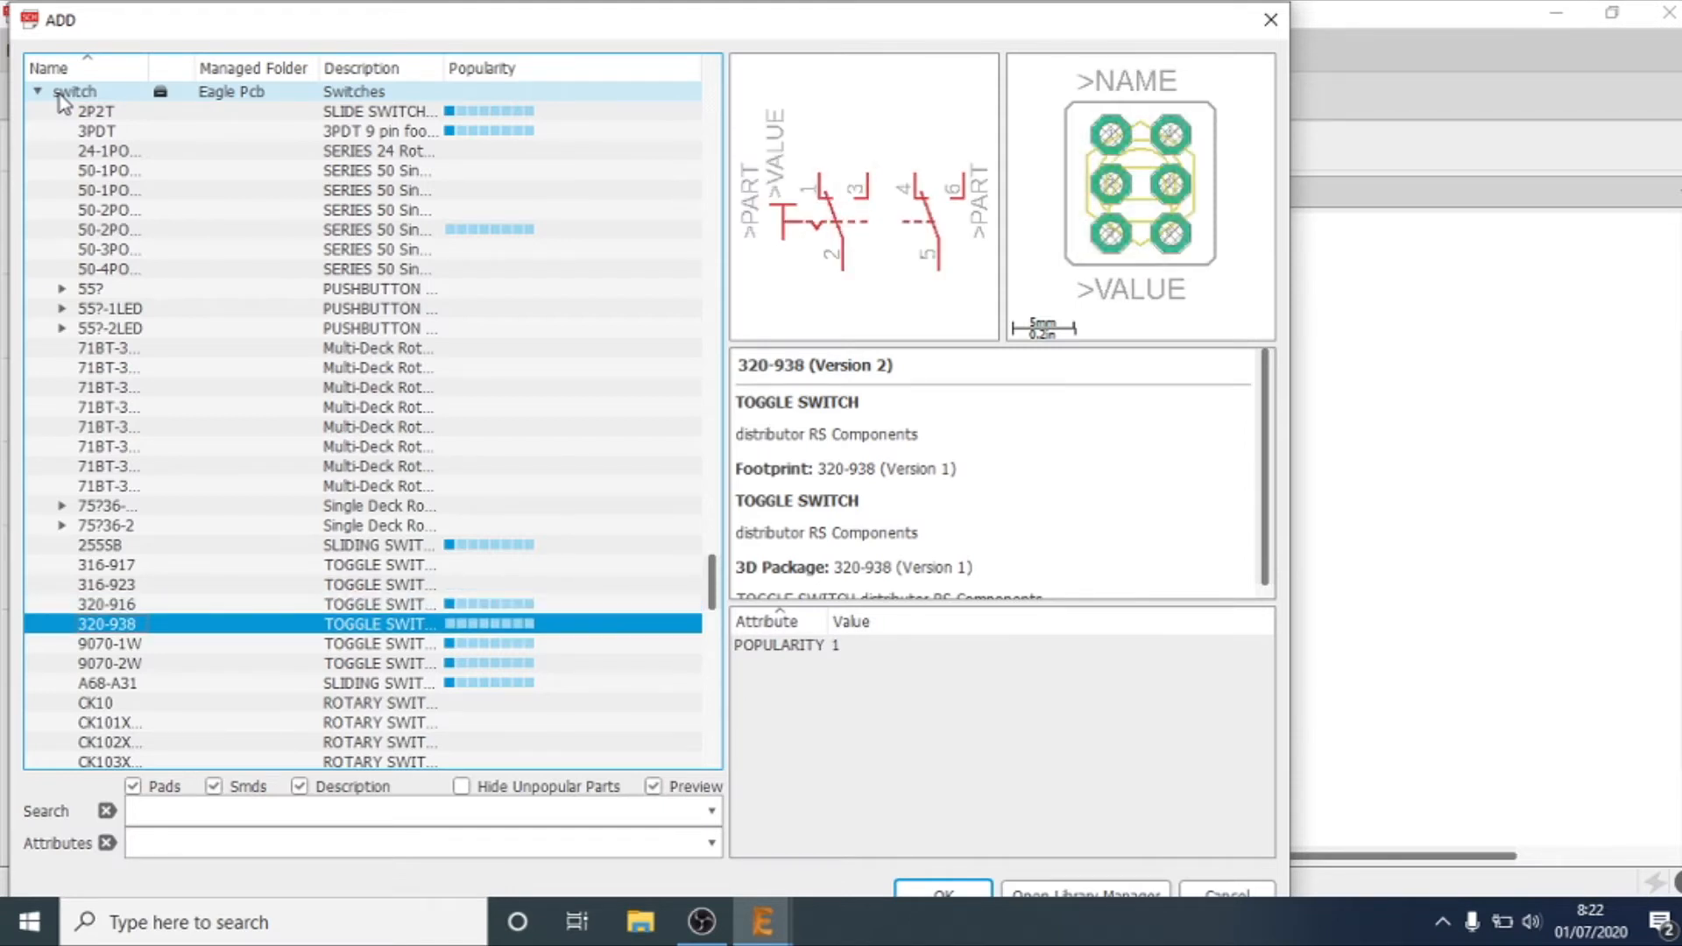
Step: Look through the CK and ELMA rotary switches as far as the M9040P toggle switch
key("Down")
key("Down")
key("Down")
key("Down")
key("Down")
key("Down")
key("Down")
key("Down")
key("Down")
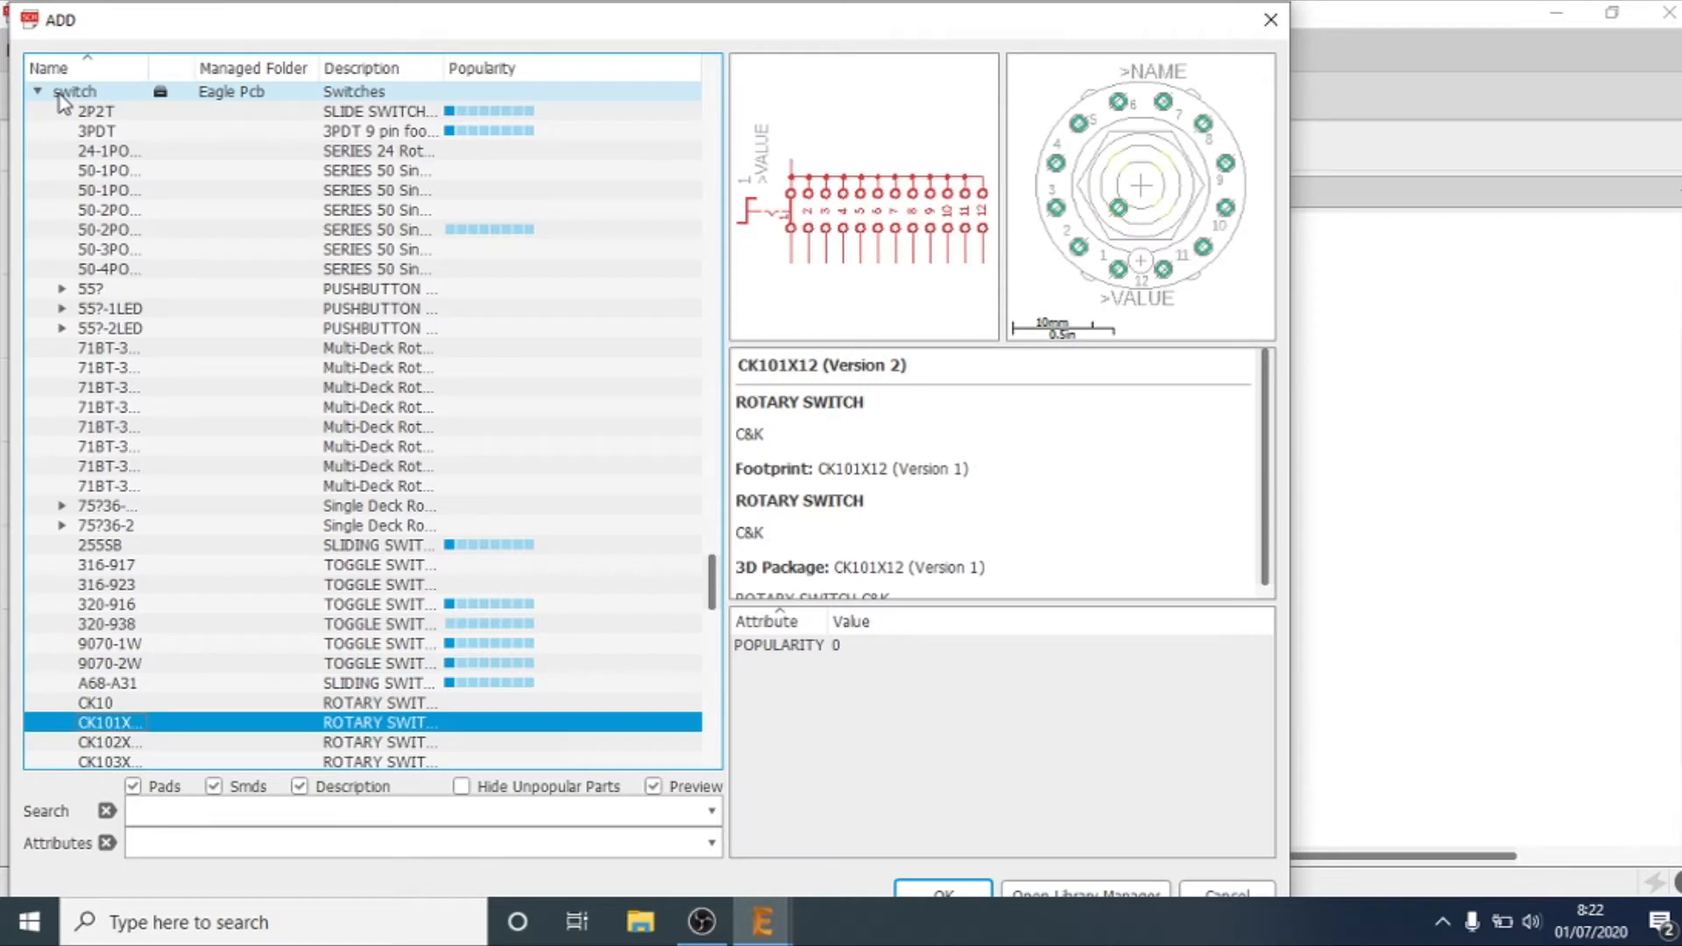
key("Down")
key("Down")
key("Down")
key("Down")
key("Down")
key("Down")
key("Down")
key("Down")
key("Down")
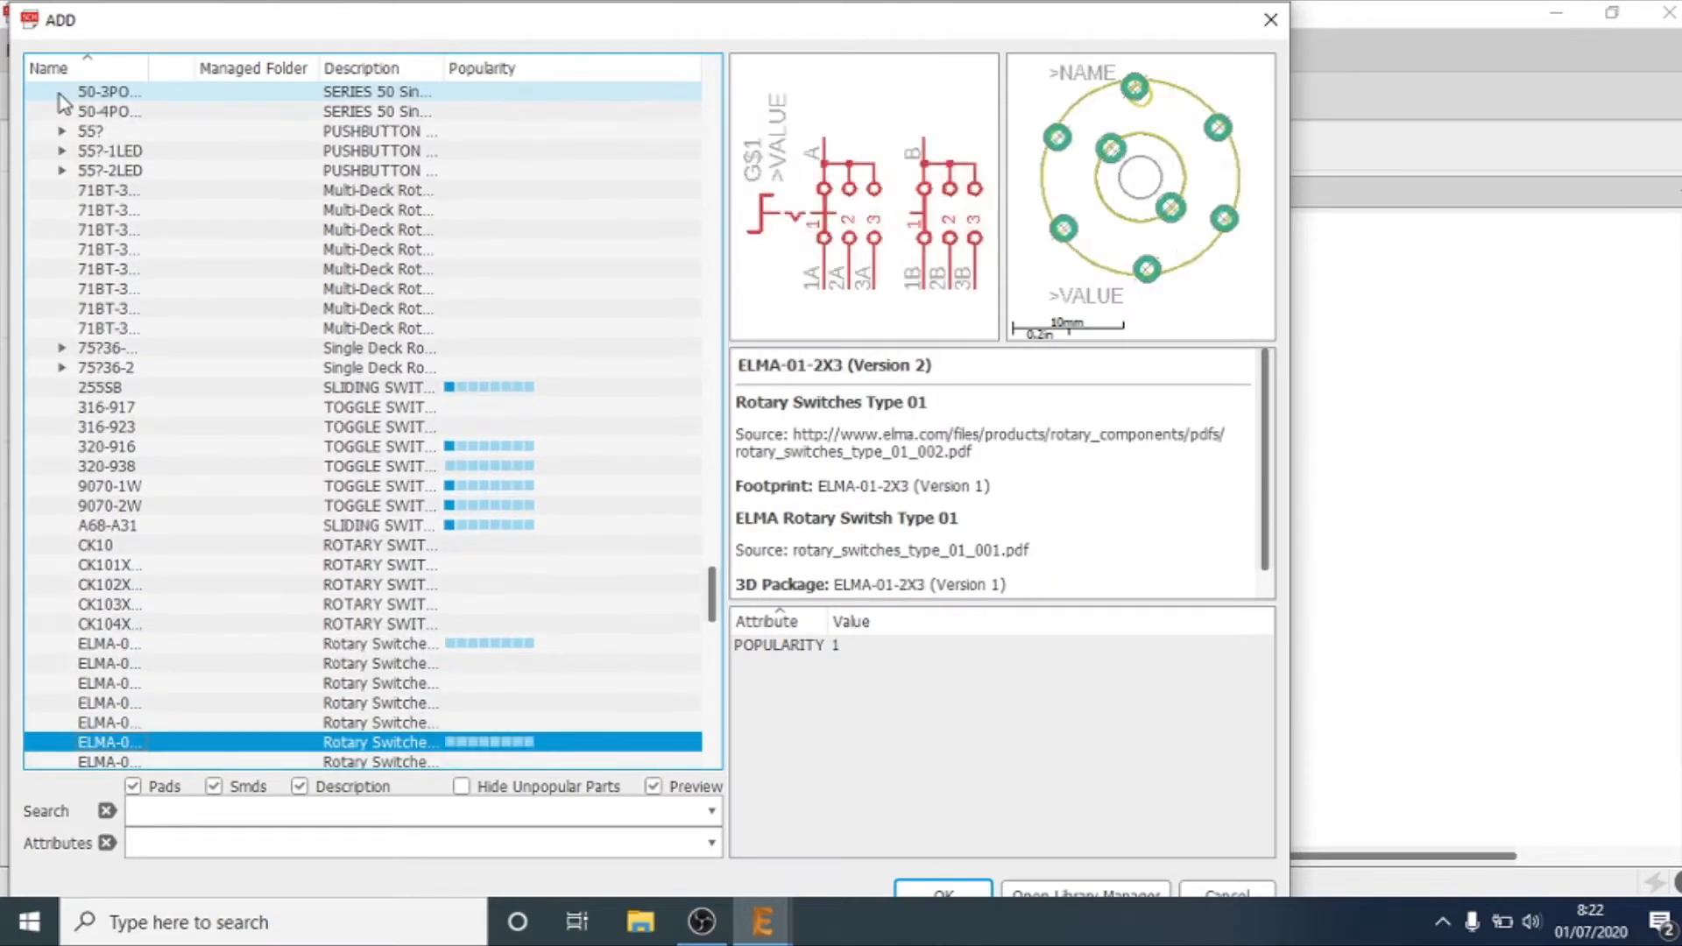
key("Down")
key("Down")
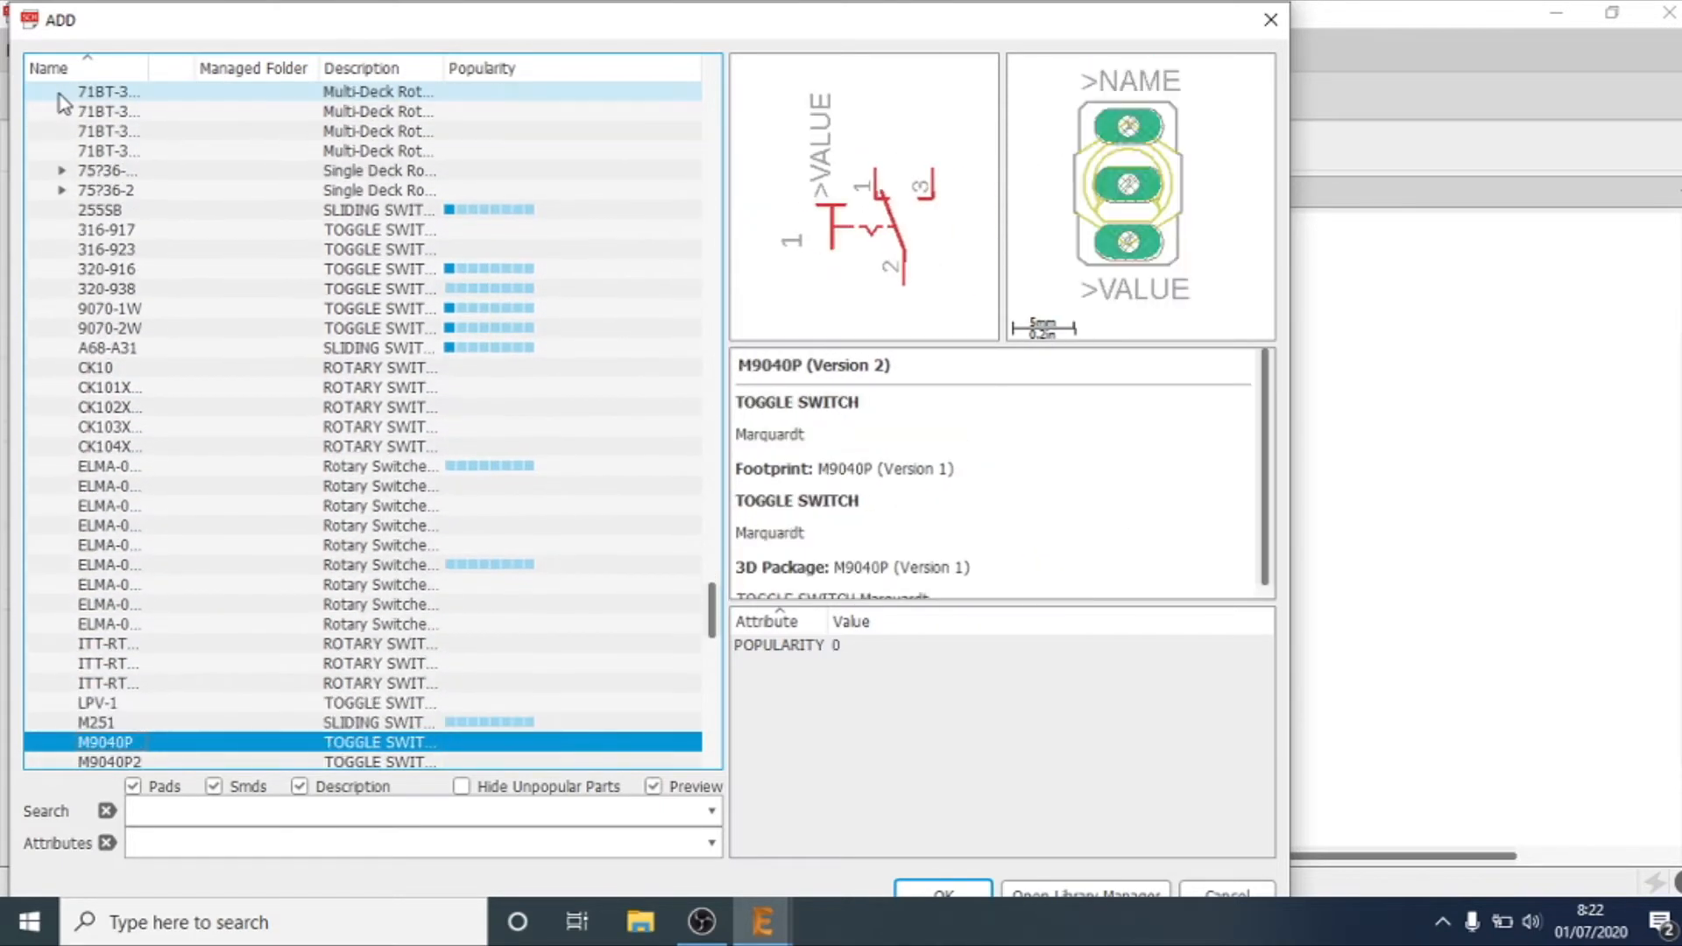
Step: Compare the symbols and footprints of the MS243 toggle switch and the RDT1034 push switch
key("Up")
key("Down")
key("Down")
key("Down")
key("Down")
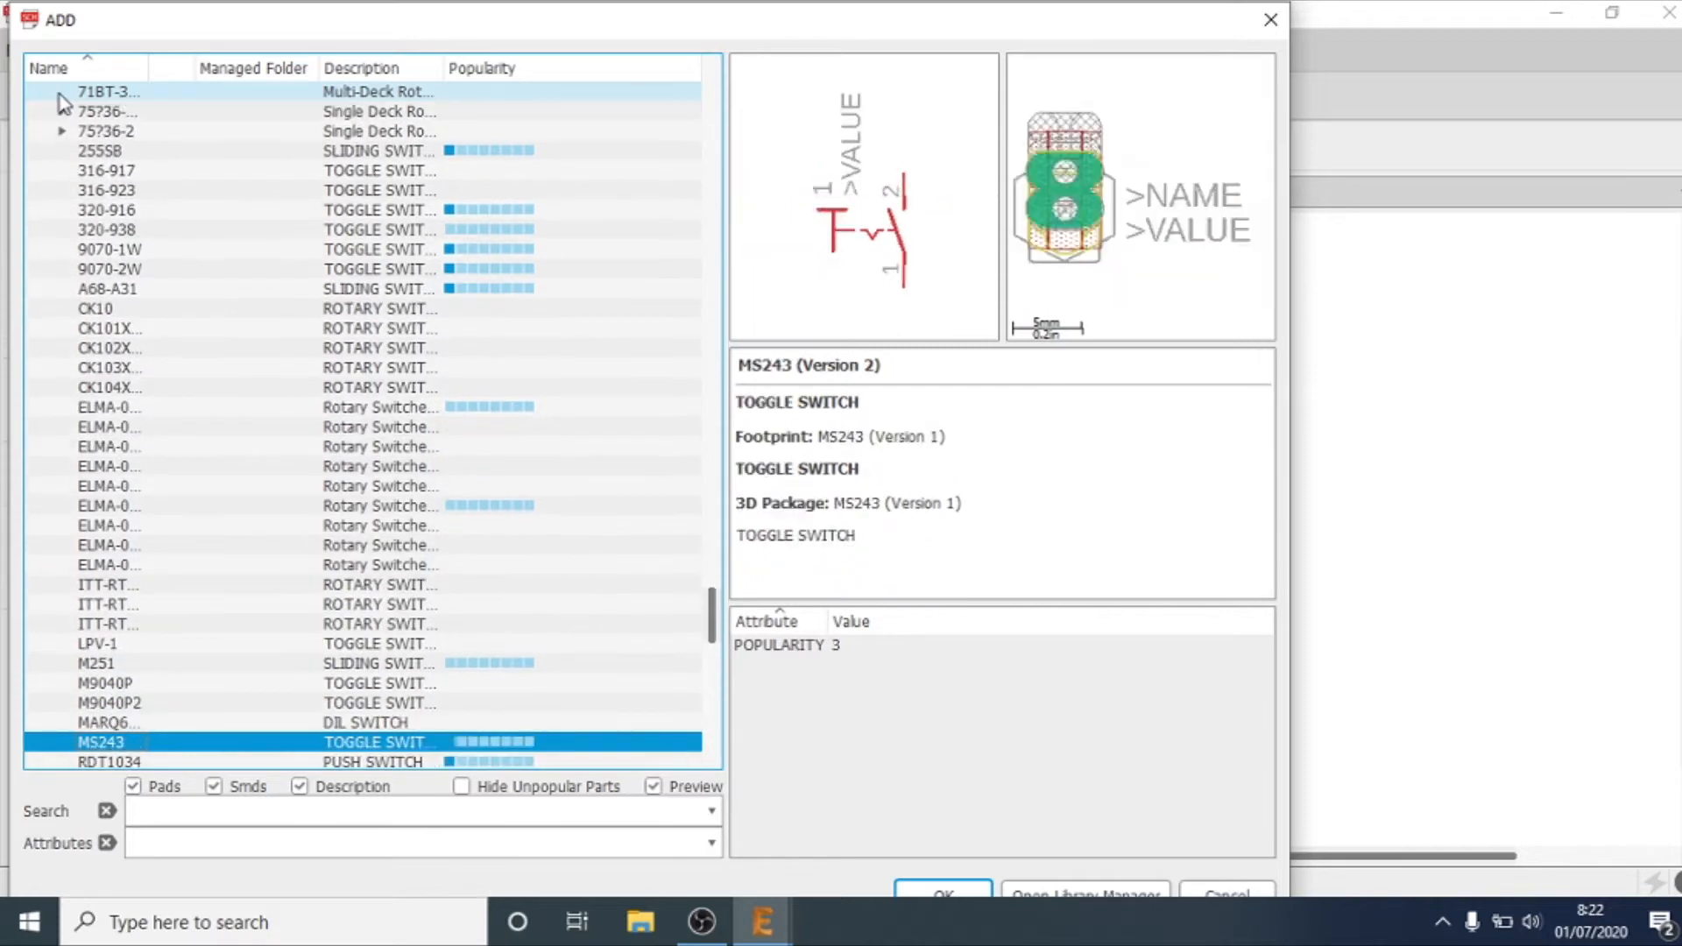
key("Down")
key("Up")
key("Up")
key("Down")
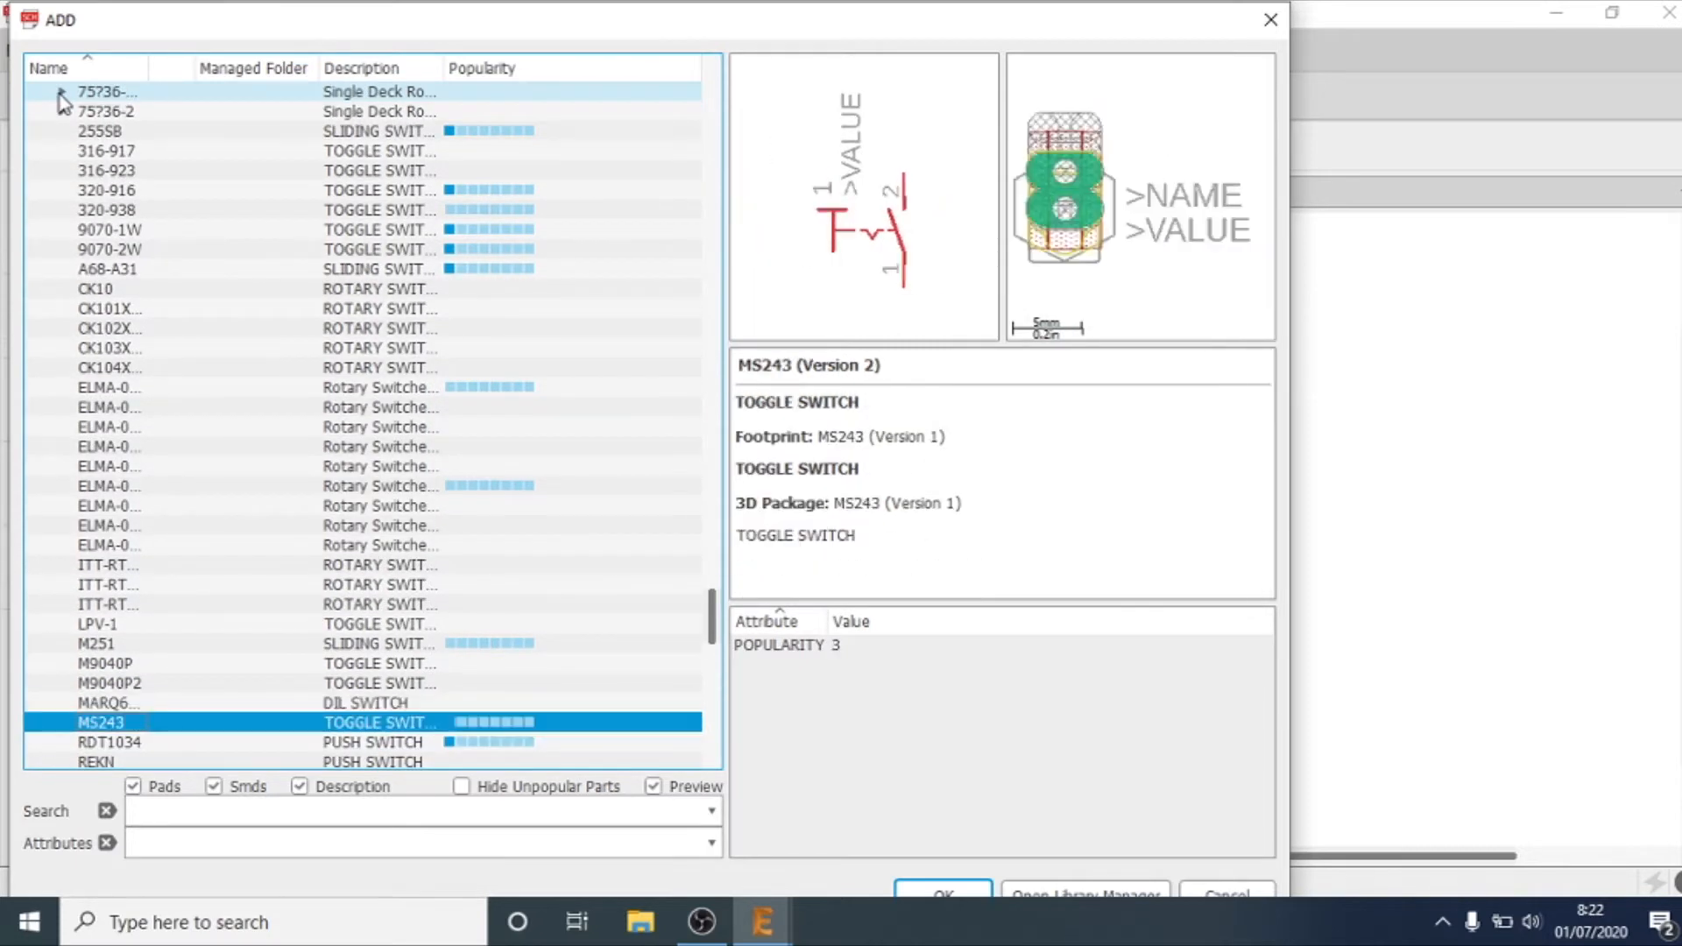
Step: Look through the switch devices after RDT1034 as far as the TL32WO tiny switch
key("Down")
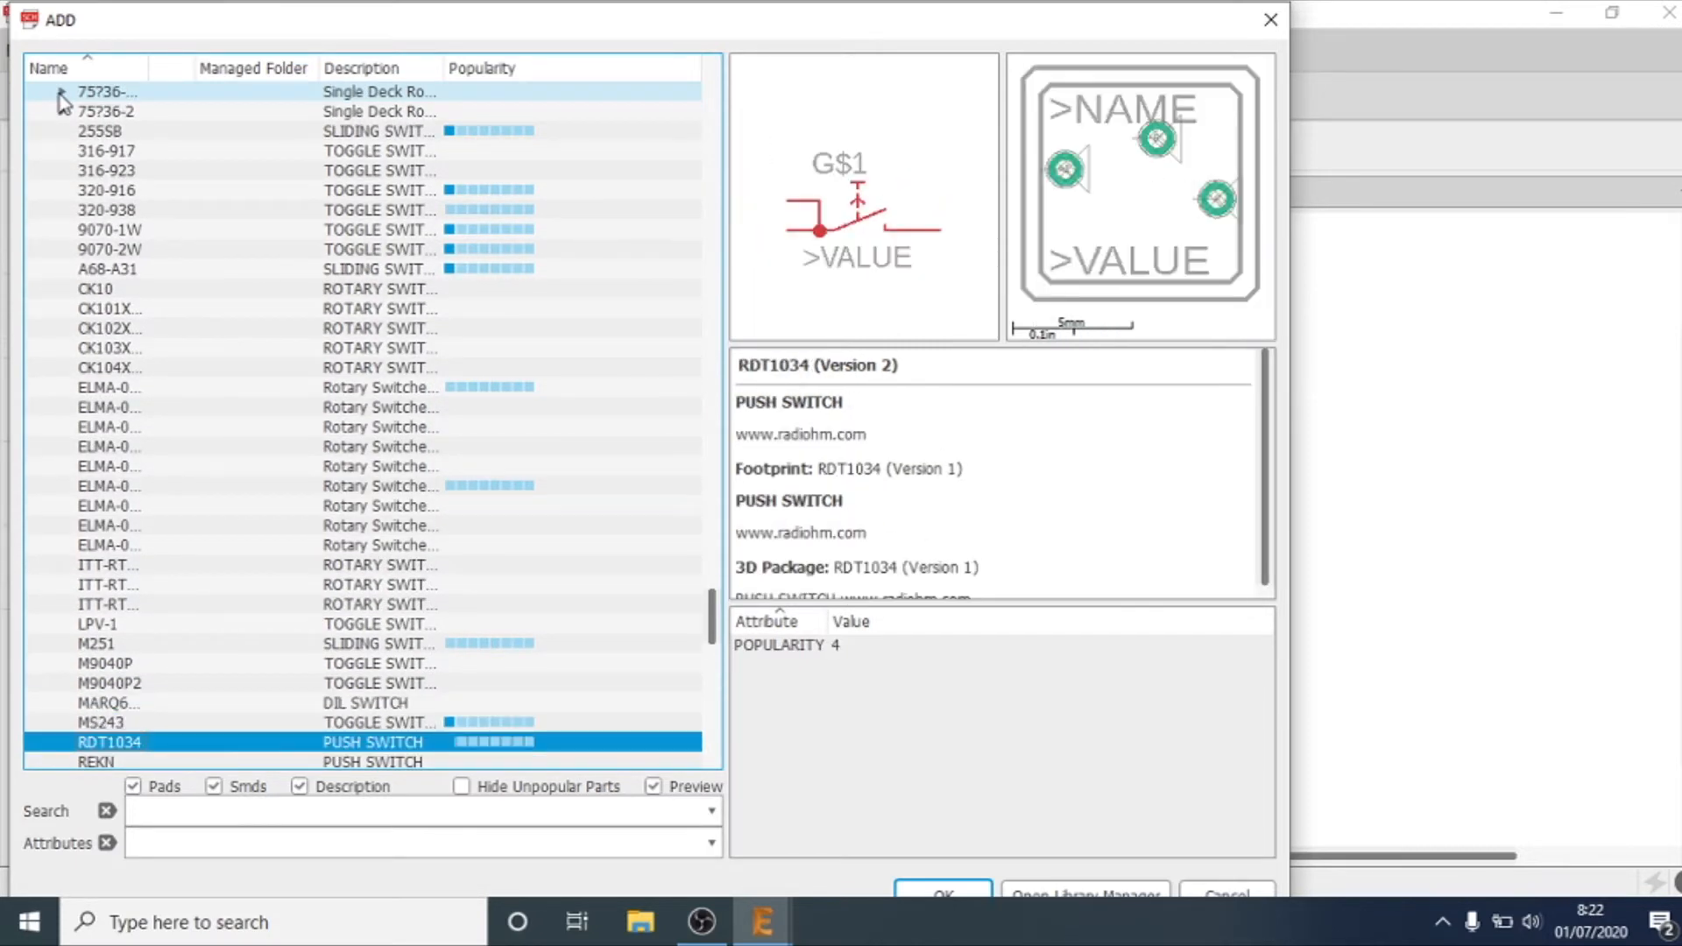
key("Down")
key("Down")
key("Down")
key("Down")
key("Down")
key("Down")
key("Down")
key("Down")
key("Down")
Step: Examine the TL-series tiny switches from TL32YO to TL38WO
key("Down")
key("Down")
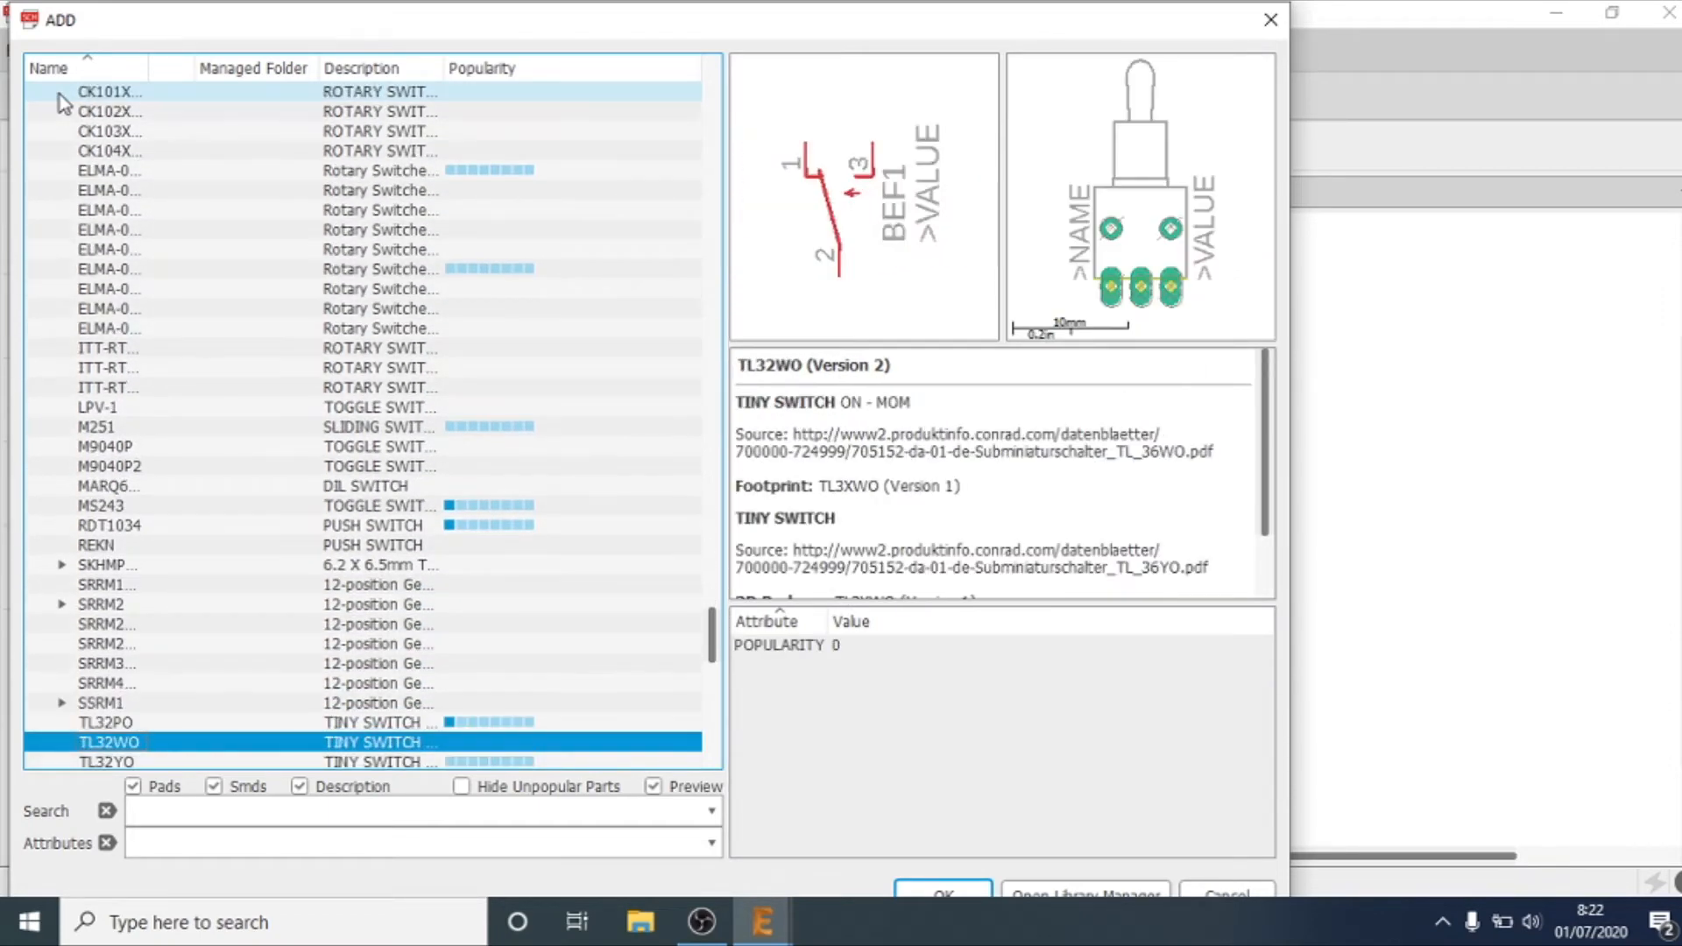
key("Down")
key("Down")
key("Down")
key("Down")
key("Down")
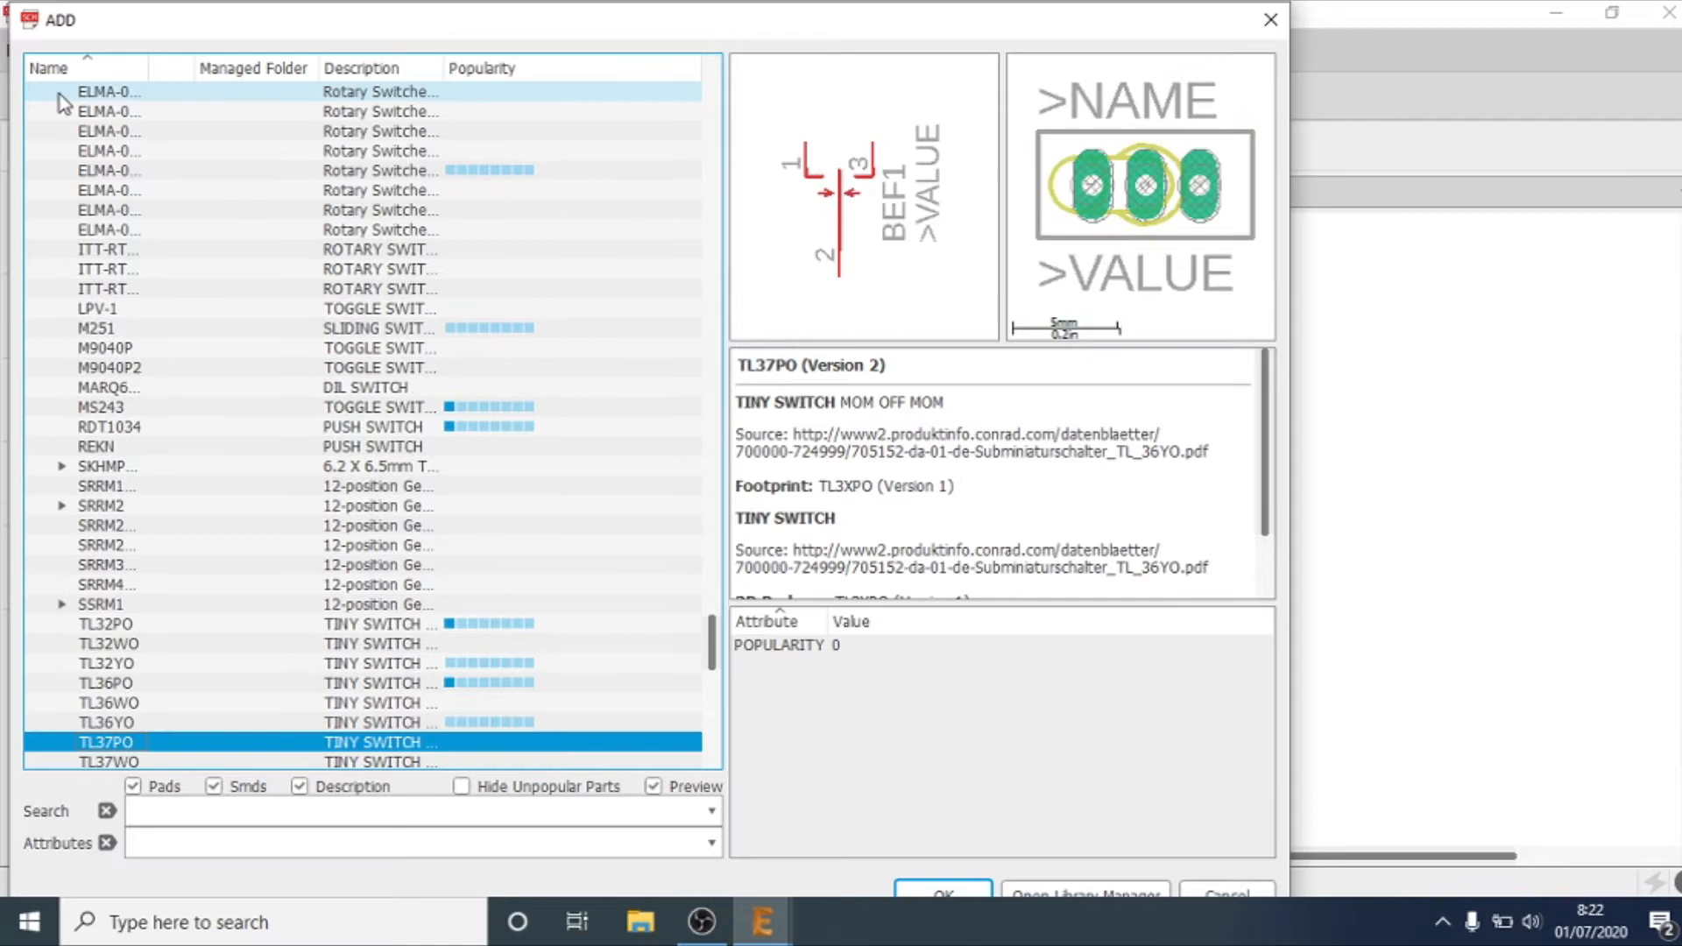
key("Down")
key("Down")
Step: Examine the remaining TL-series tiny switches from TL38YO through TL47WO and TL49PO
key("Down")
key("Down")
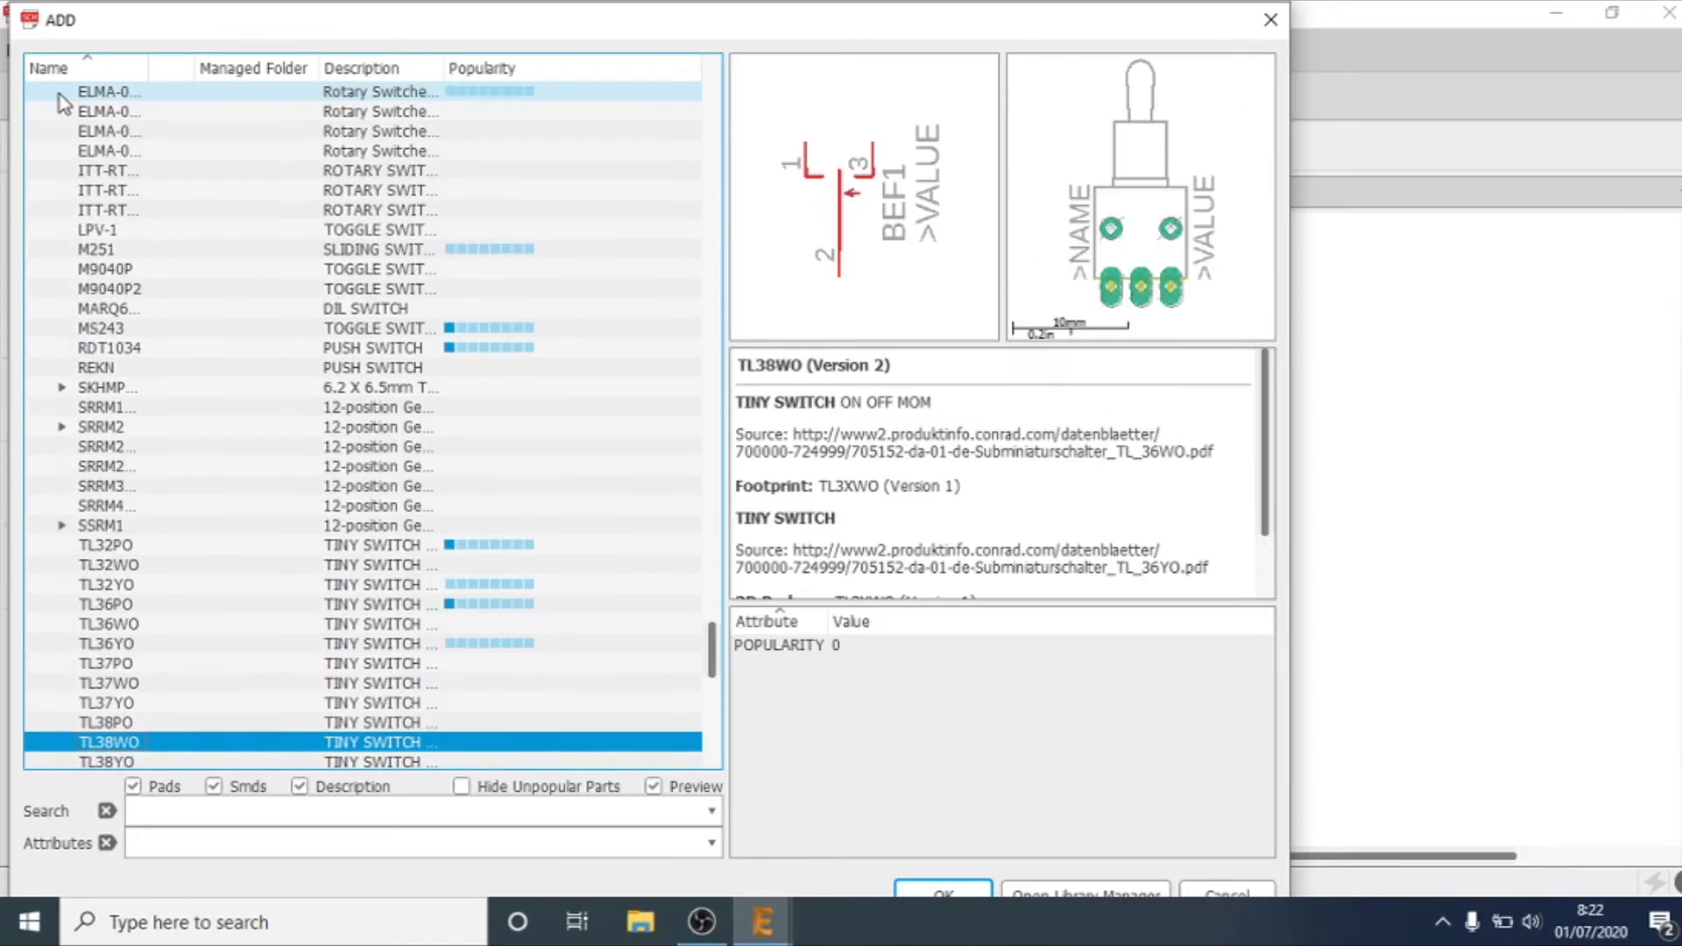
key("Down")
key("Down")
key("Down")
key("Down")
key("Down")
key("Down")
key("Down")
key("Down")
key("Down")
key("Down")
key("Down")
key("Down")
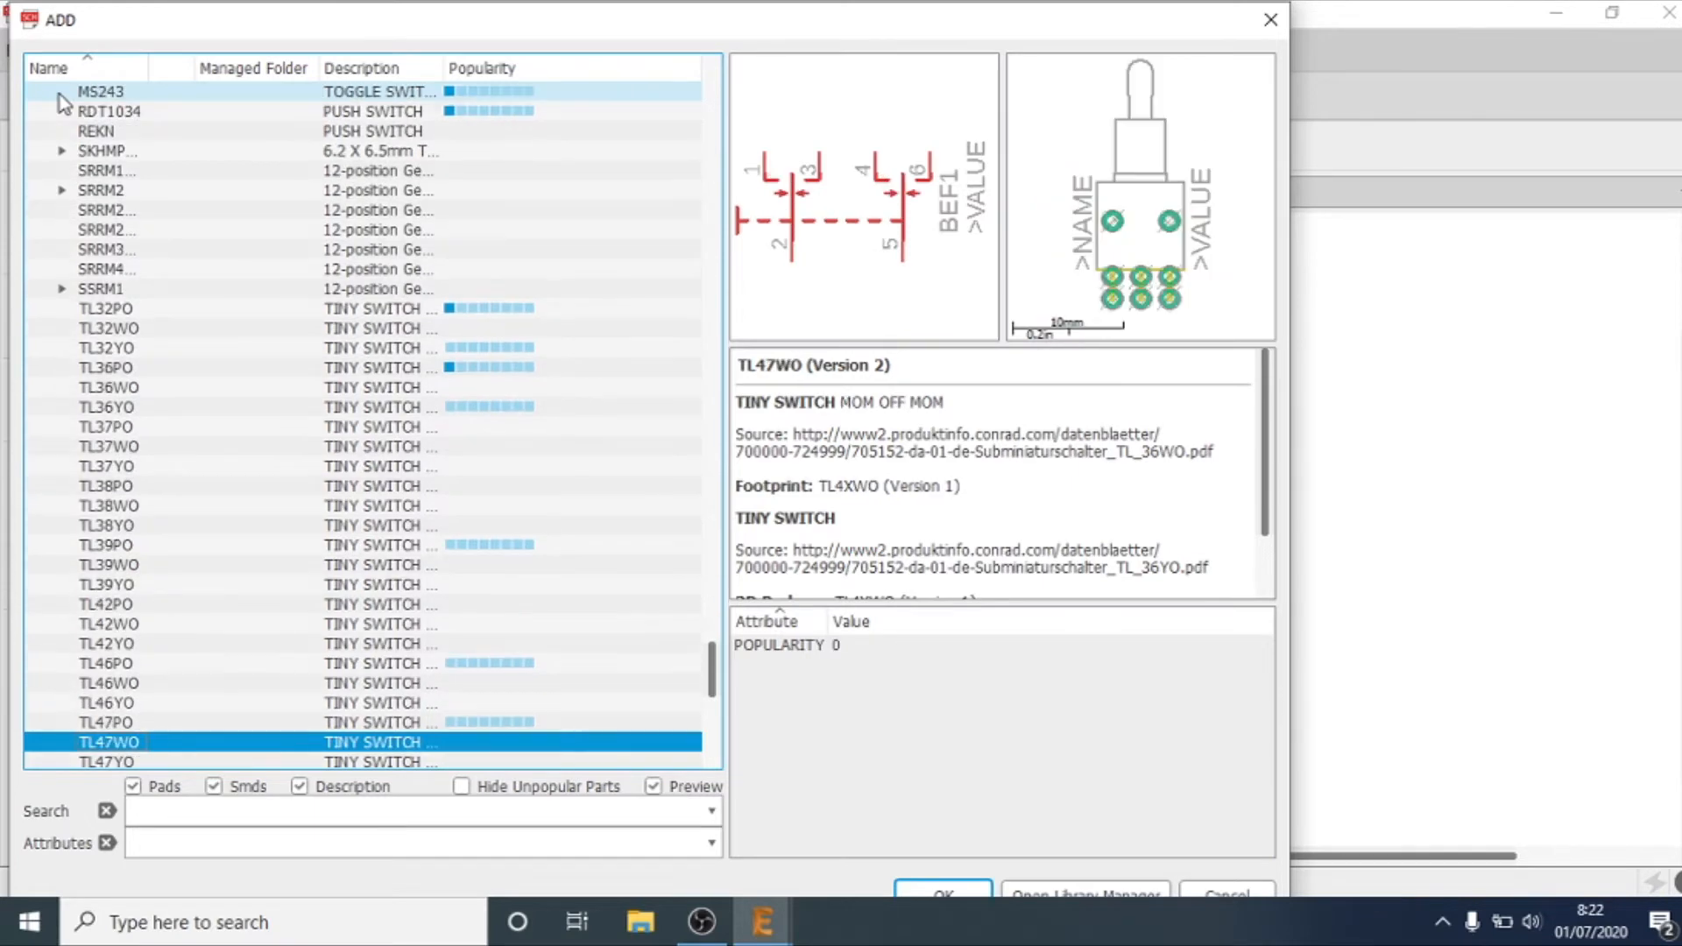
key("Down")
key("Down")
key("Down")
key("Down")
Step: Examine the devices in the switch-alps and switch-coto libraries, including the CT10 molded switch variants
key("Down")
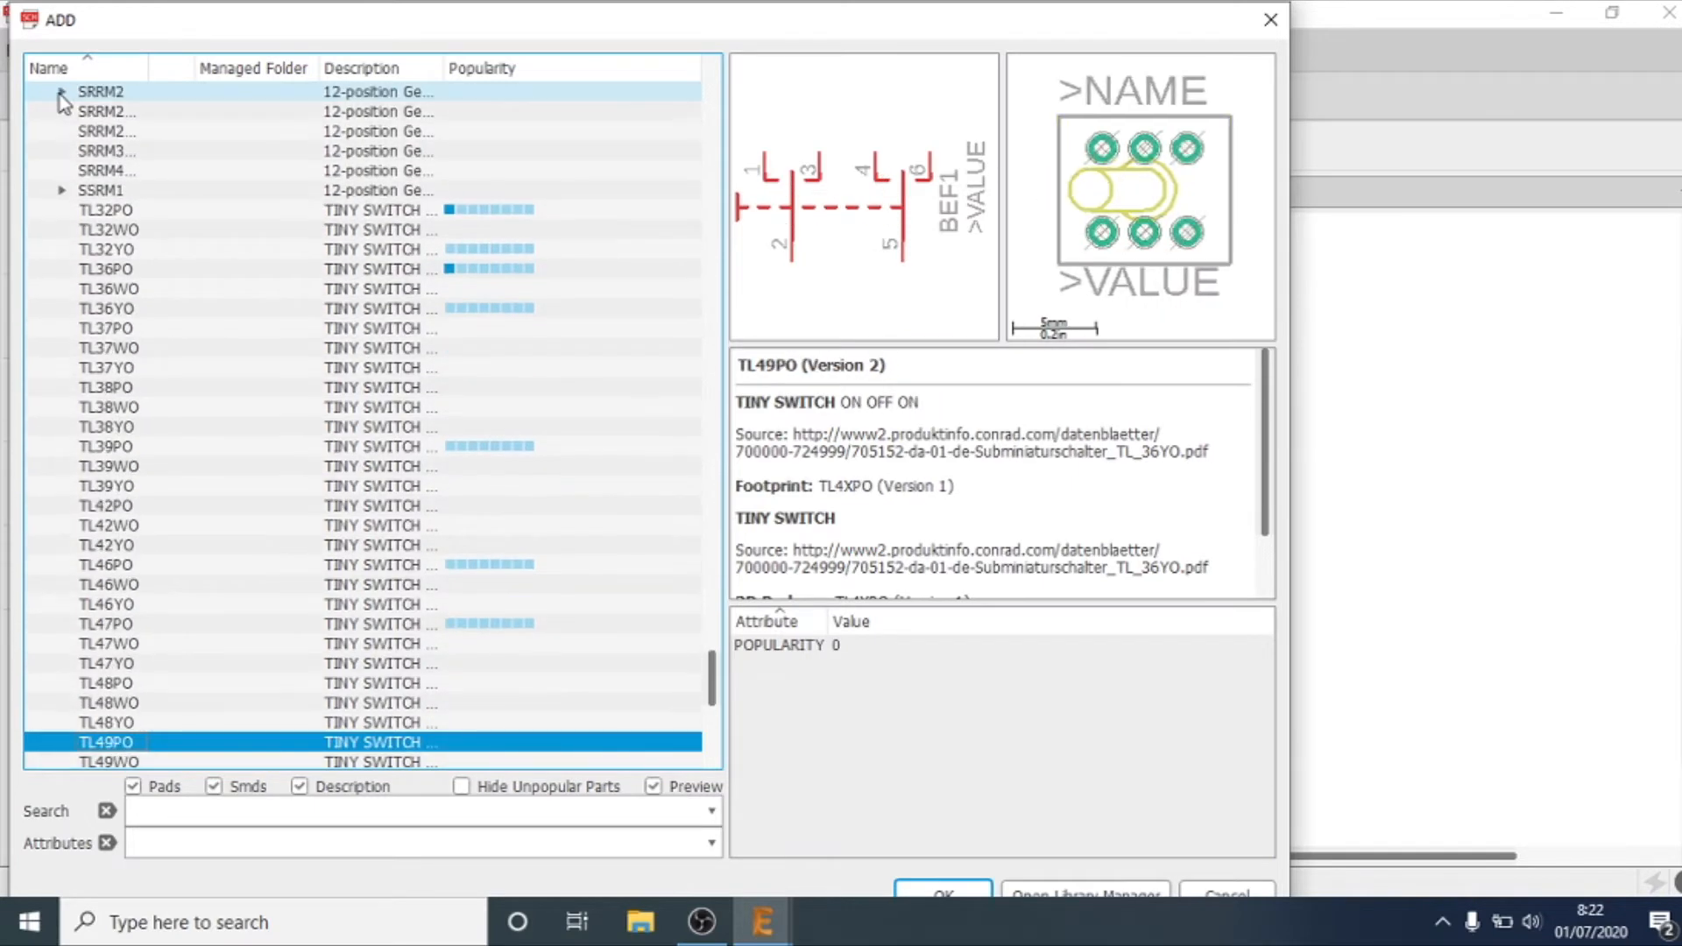
key("Down")
key("Down")
key("Down")
key("Down")
key("Up")
key("Right")
key("Down")
key("Up")
key("Down")
key("Down")
key("Right")
key("Down")
key("Right")
key("Down")
key("Down")
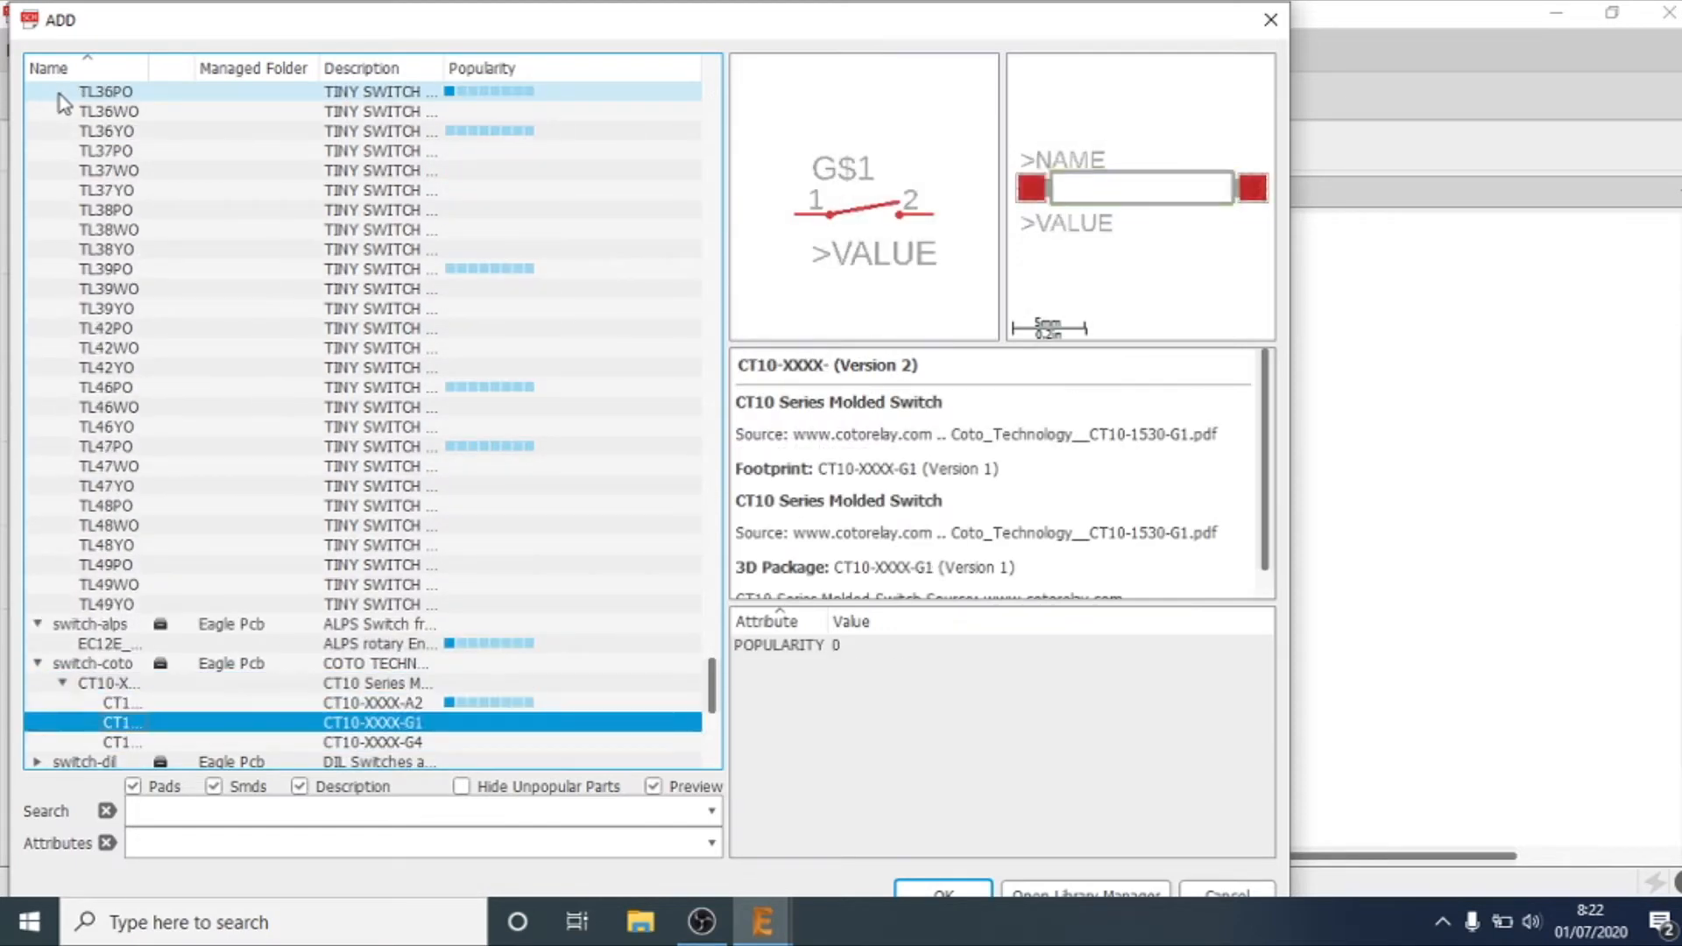
key("Down")
key("Down")
key("Down")
key("Down")
Step: Look through the DIL and code switches in the switch-dil library, such as DIP06SB and DP03
key("Up")
key("Up")
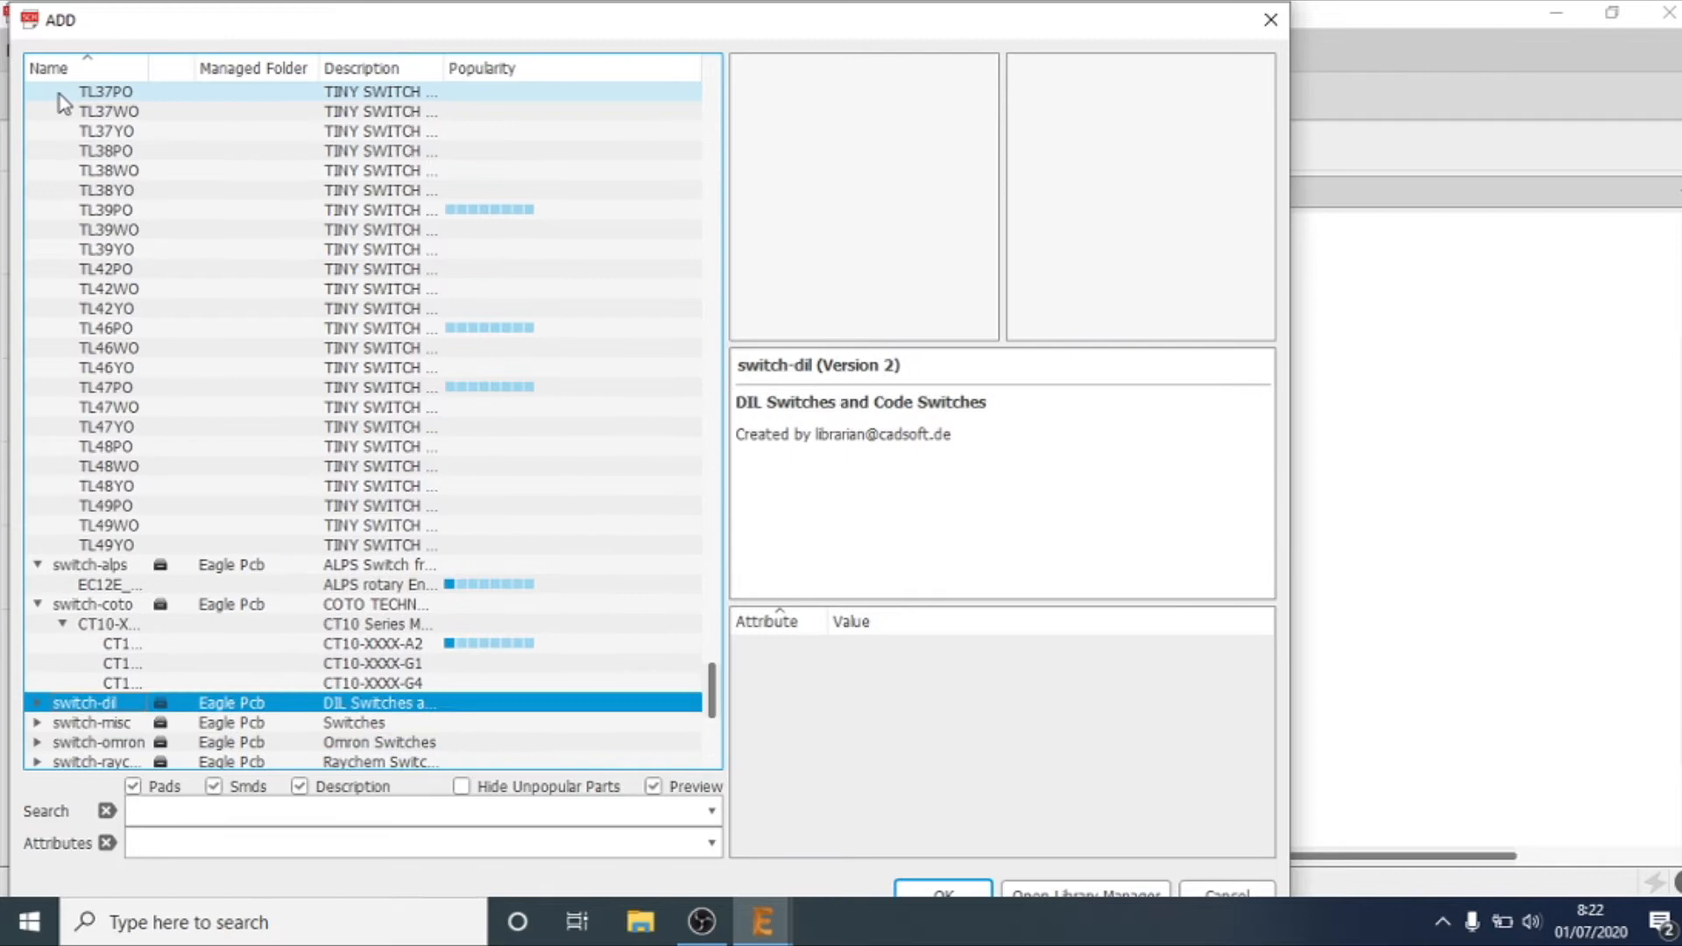
key("Right")
key("Down")
key("Down")
key("Down")
key("Down")
key("Down")
key("Down")
key("Down")
key("Down")
key("Down")
key("Down")
key("Down")
key("Down")
key("Down")
key("Down")
key("Down")
key("Down")
key("Down")
key("Down")
key("Down")
key("Down")
key("Down")
key("Down")
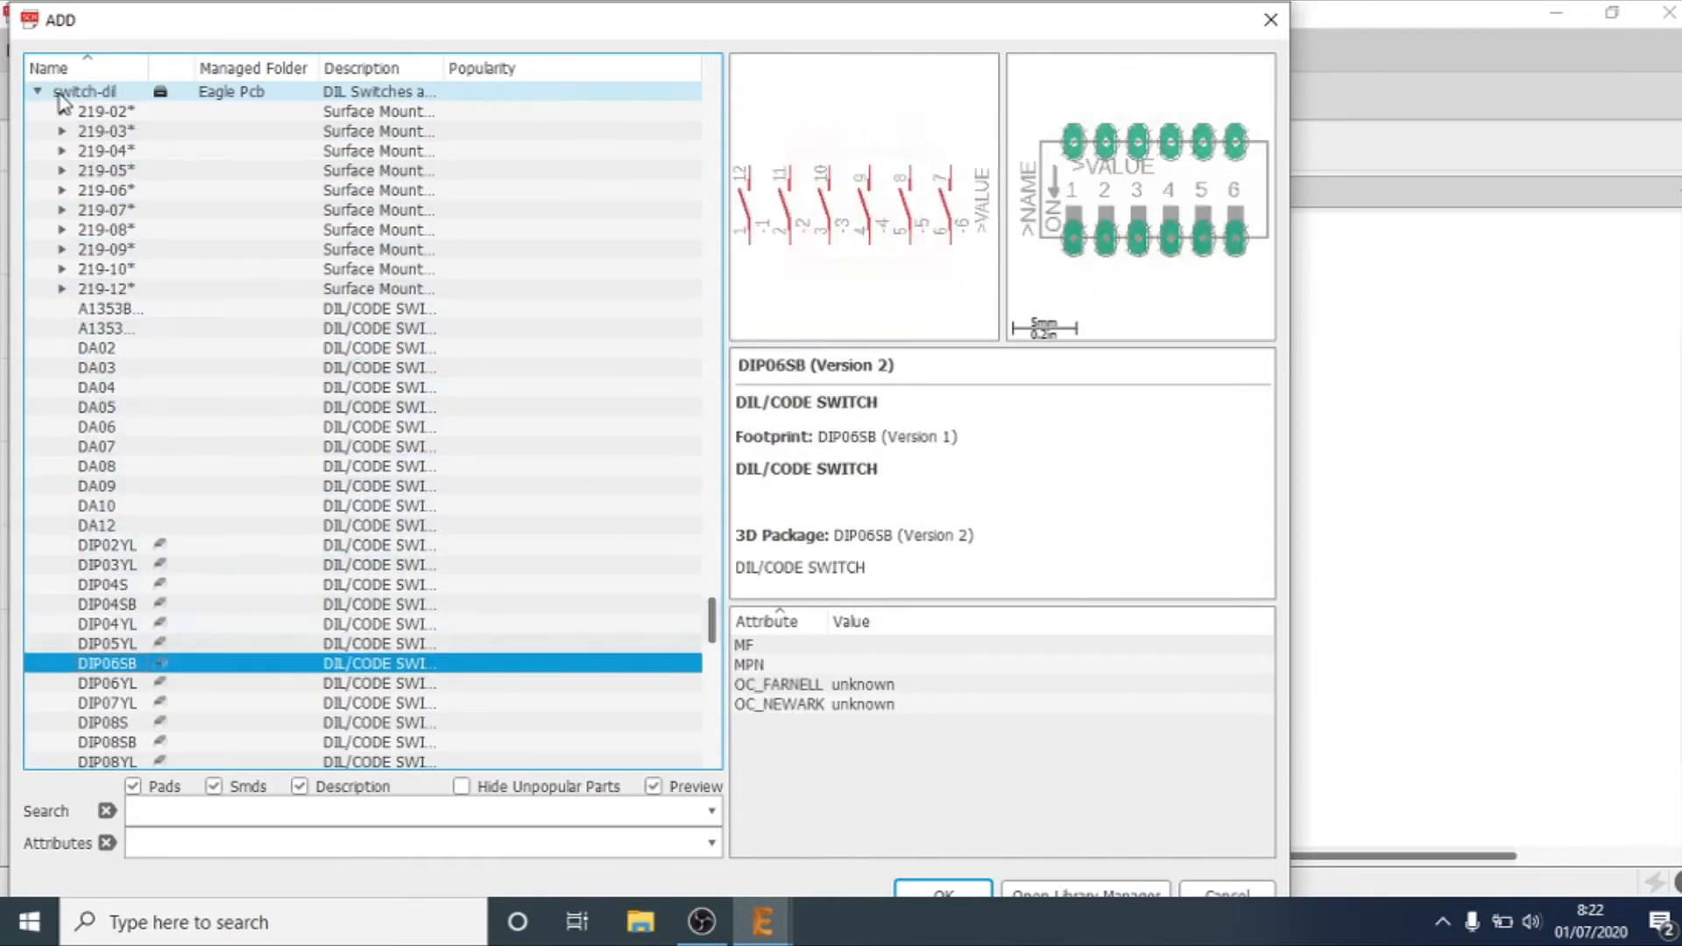
key("Down")
key("Down")
key("Down")
key("Down")
key("Down")
key("Down")
key("Down")
key("Down")
key("Down")
key("Down")
key("Down")
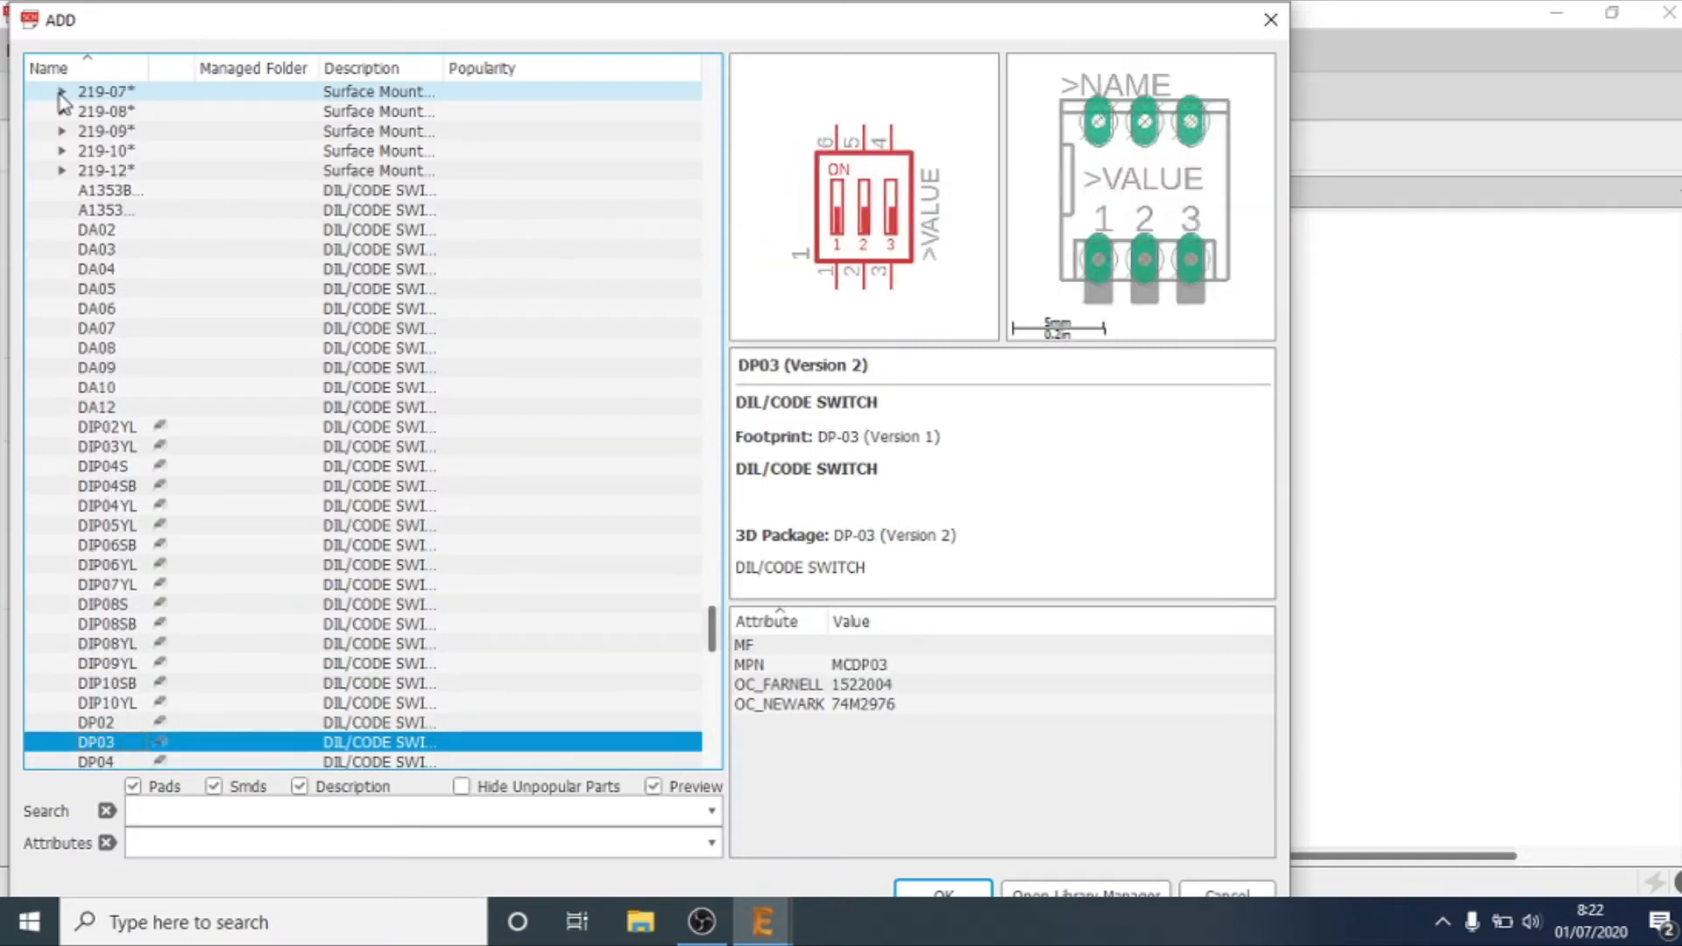
key("Down")
key("Down")
key("Down")
key("Down")
key("Down")
key("Down")
key("Down")
key("Down")
key("Down")
key("Down")
key("Down")
key("Down")
key("Down")
key("Down")
key("Down")
key("Down")
key("Down")
key("Down")
key("Down")
key("Down")
key("Down")
key("Down")
key("Down")
key("Down")
key("Down")
key("Down")
key("Down")
key("Down")
key("Down")
key("Down")
key("Down")
key("Down")
key("Down")
key("Down")
key("Down")
key("Down")
key("Down")
key("Down")
key("Down")
key("Down")
key("Down")
key("Down")
key("Down")
key("Down")
key("Down")
key("Down")
key("Down")
key("Down")
key("Down")
key("Down")
key("Down")
key("Down")
key("Down")
key("Down")
key("Down")
key("Down")
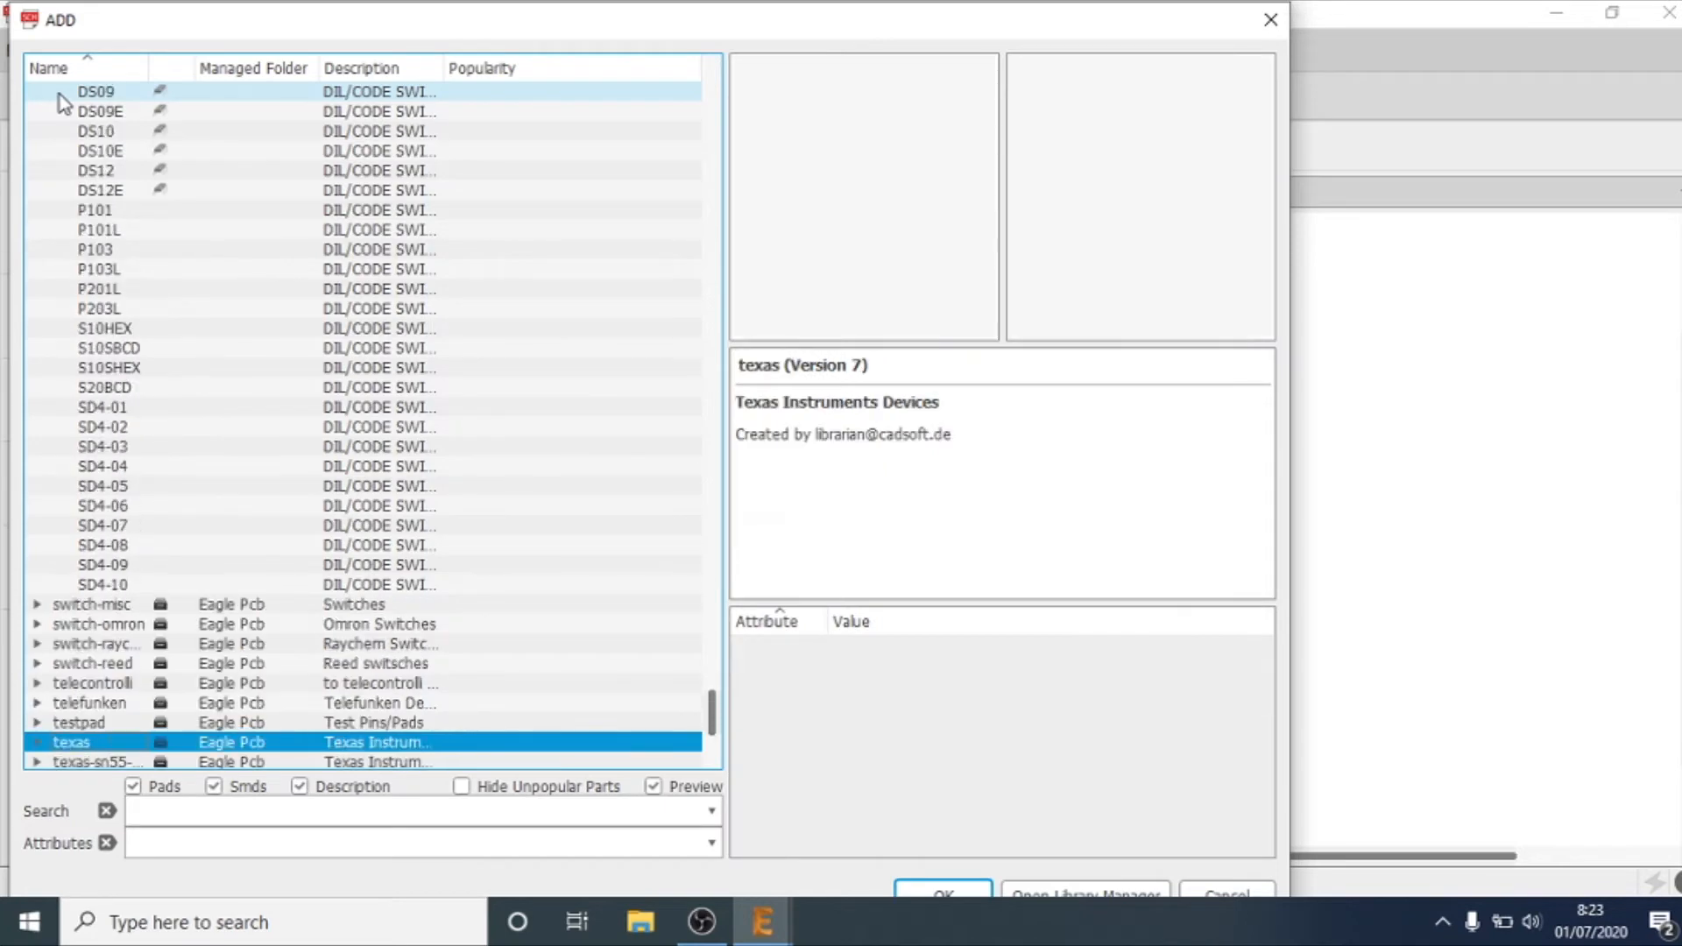
Step: Examine the switch-misc library's devices from 9077-1 through PVA2 and SRK- to TP33W
key("Down")
key("Down")
key("Up")
key("Up")
key("Up")
key("Up")
key("Up")
key("Up")
key("Up")
key("Up")
key("Up")
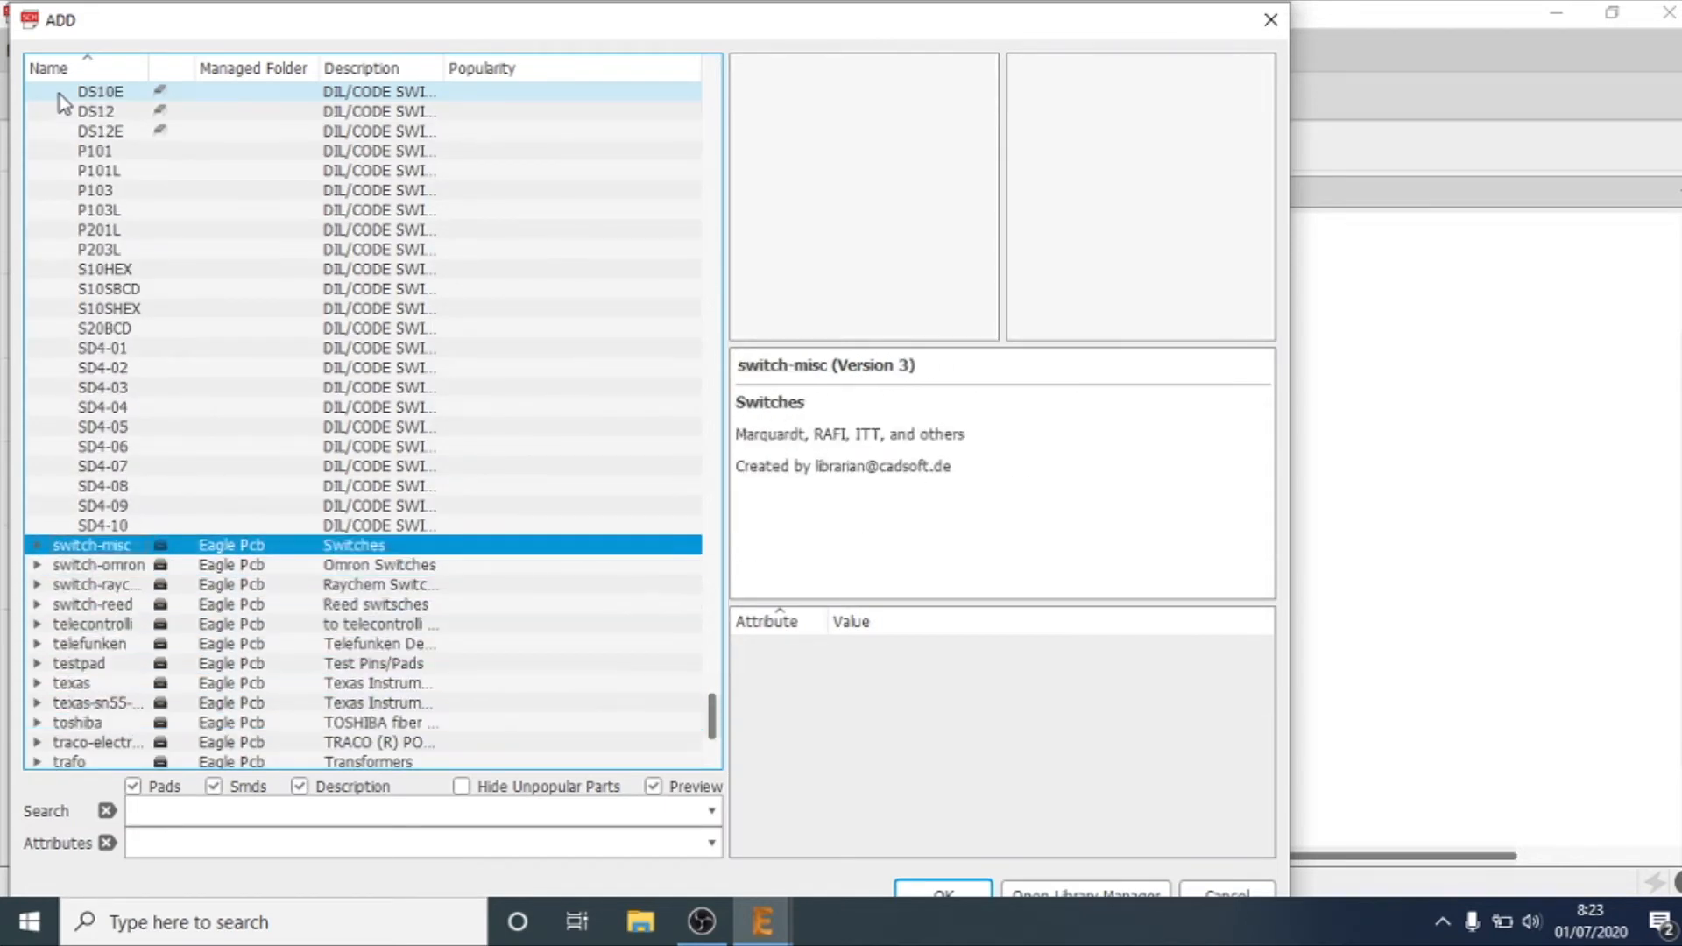
key("Right")
key("Down")
key("Down")
key("Down")
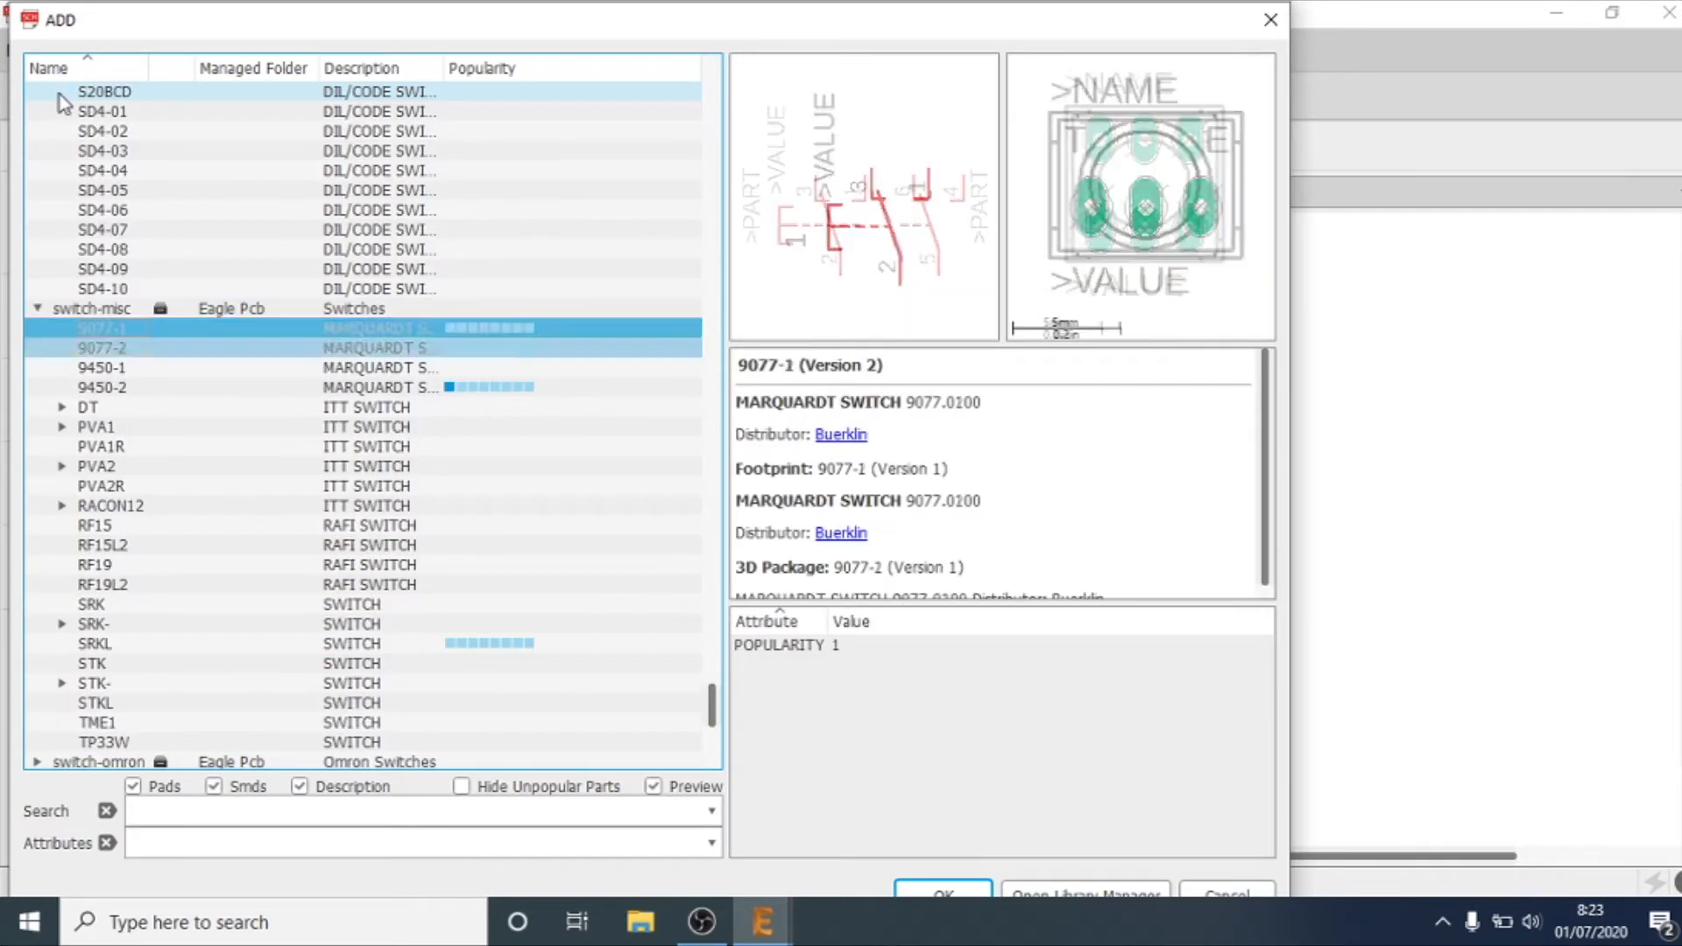
key("Down")
key("Down")
key("Down")
key("Down")
key("Down")
key("Down")
key("Down")
key("Down")
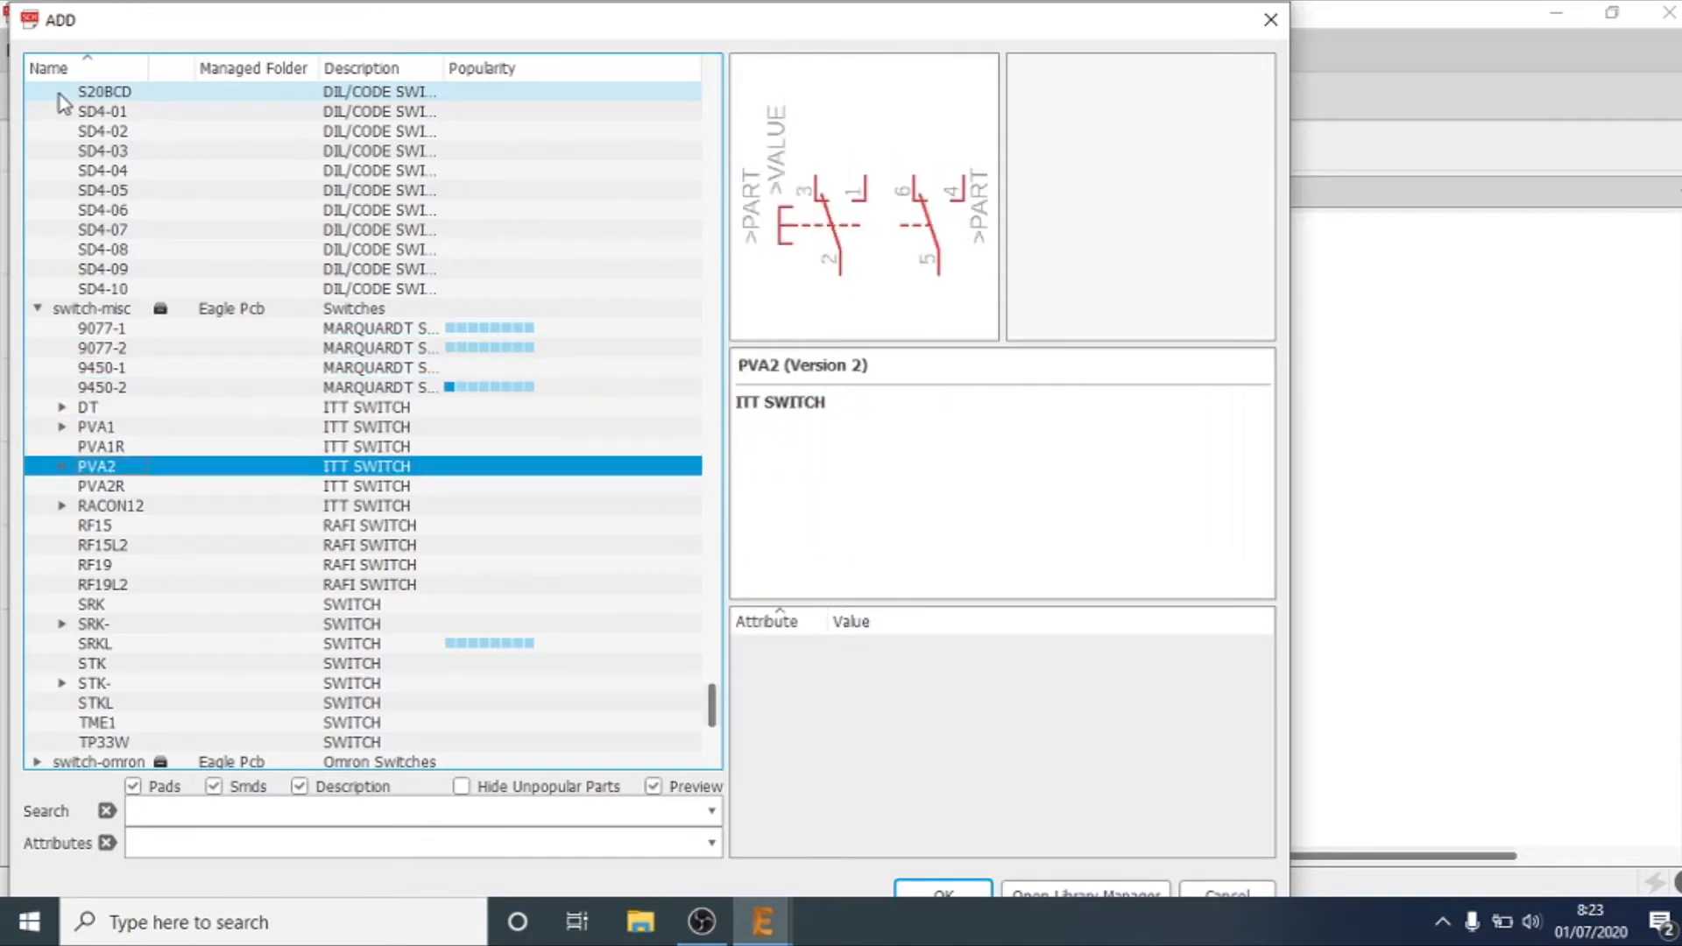
key("Down")
key("Down")
key("Down")
key("Down")
key("Down")
key("Down")
key("Down")
key("Down")
key("Down")
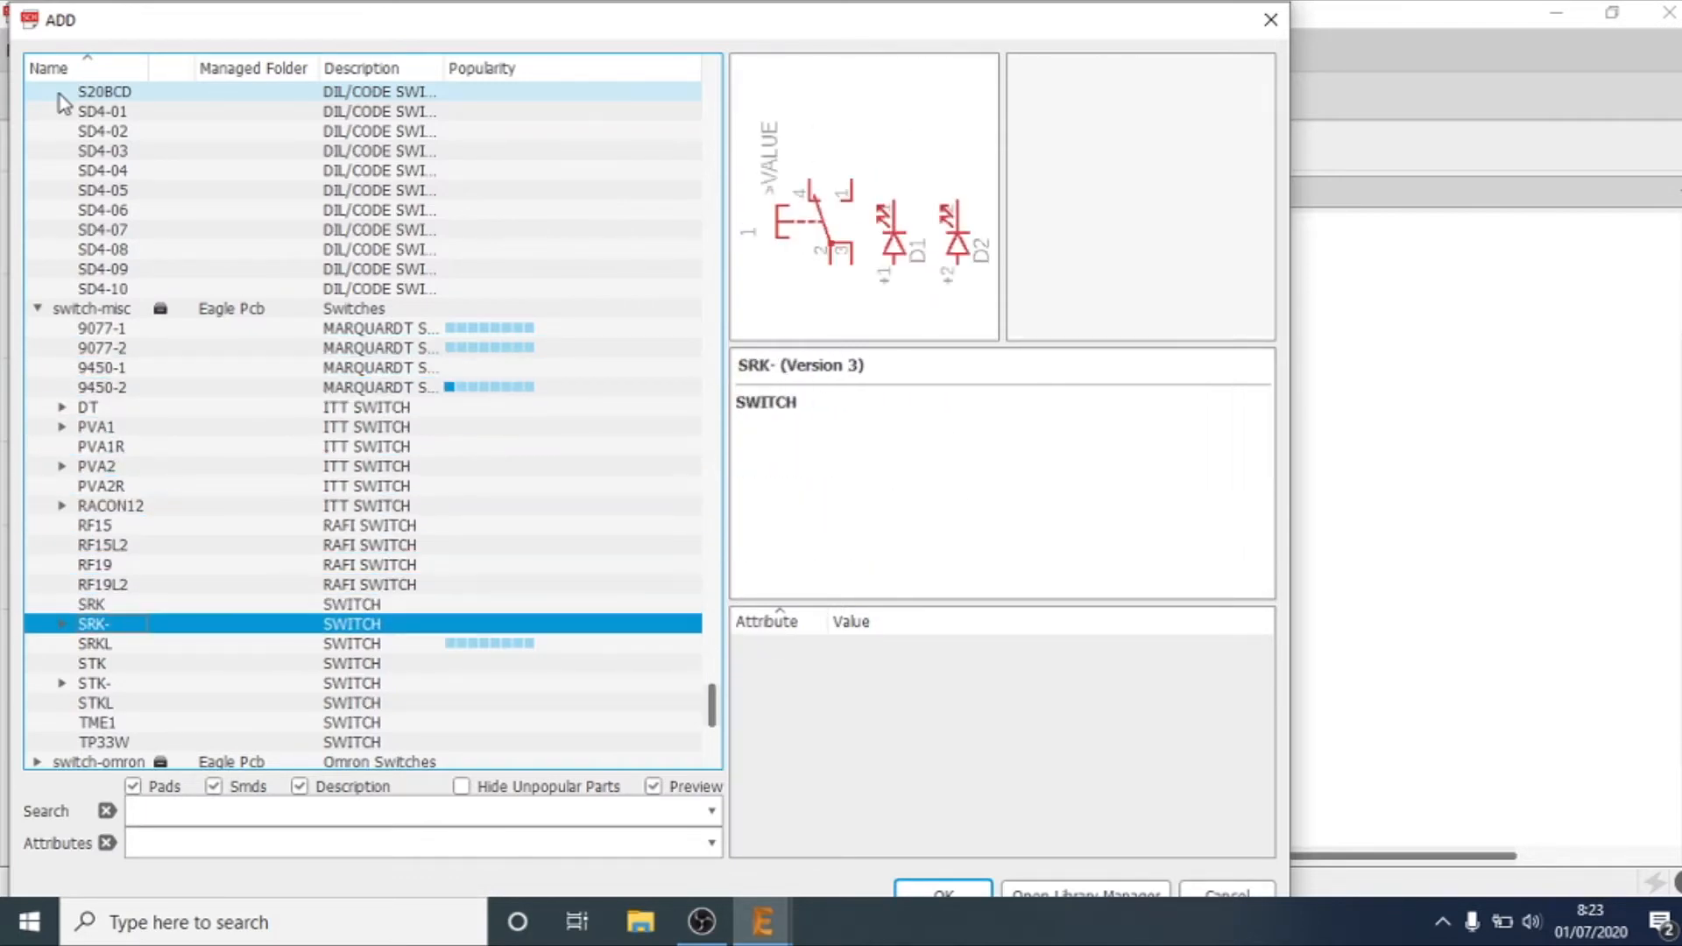
key("Down")
key("Down")
key("Down")
key("Down")
key("Down")
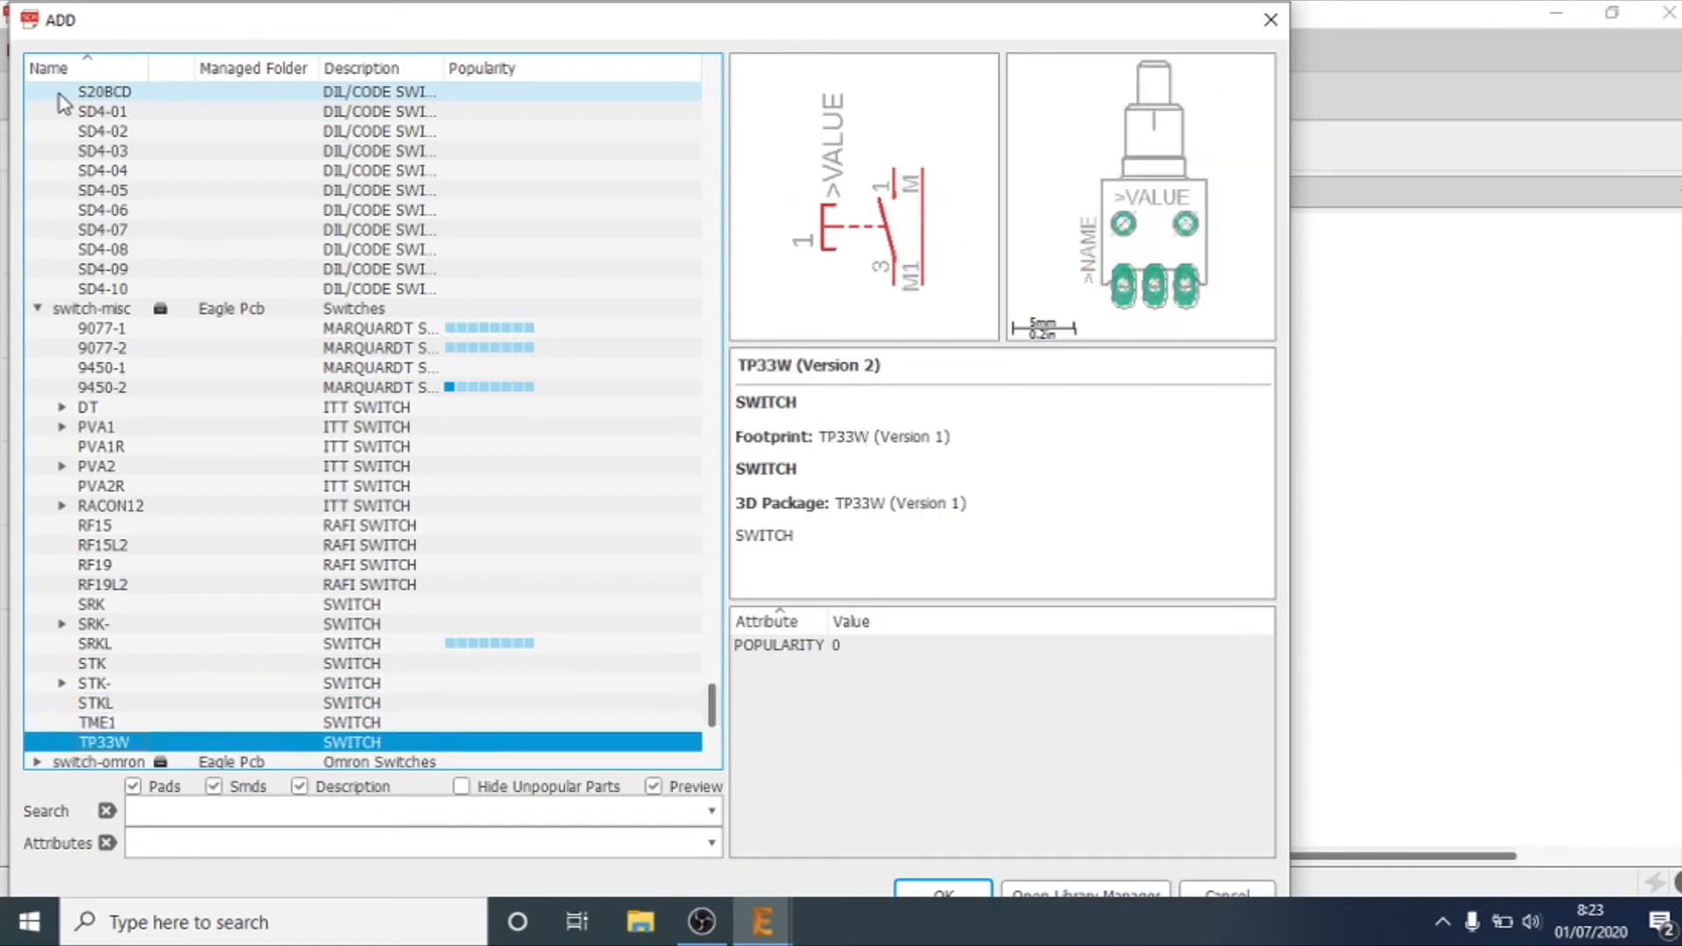
Step: Examine the Omron devices in the switch-omron library, including 40/L3 and D-GS
key("Up")
key("Up")
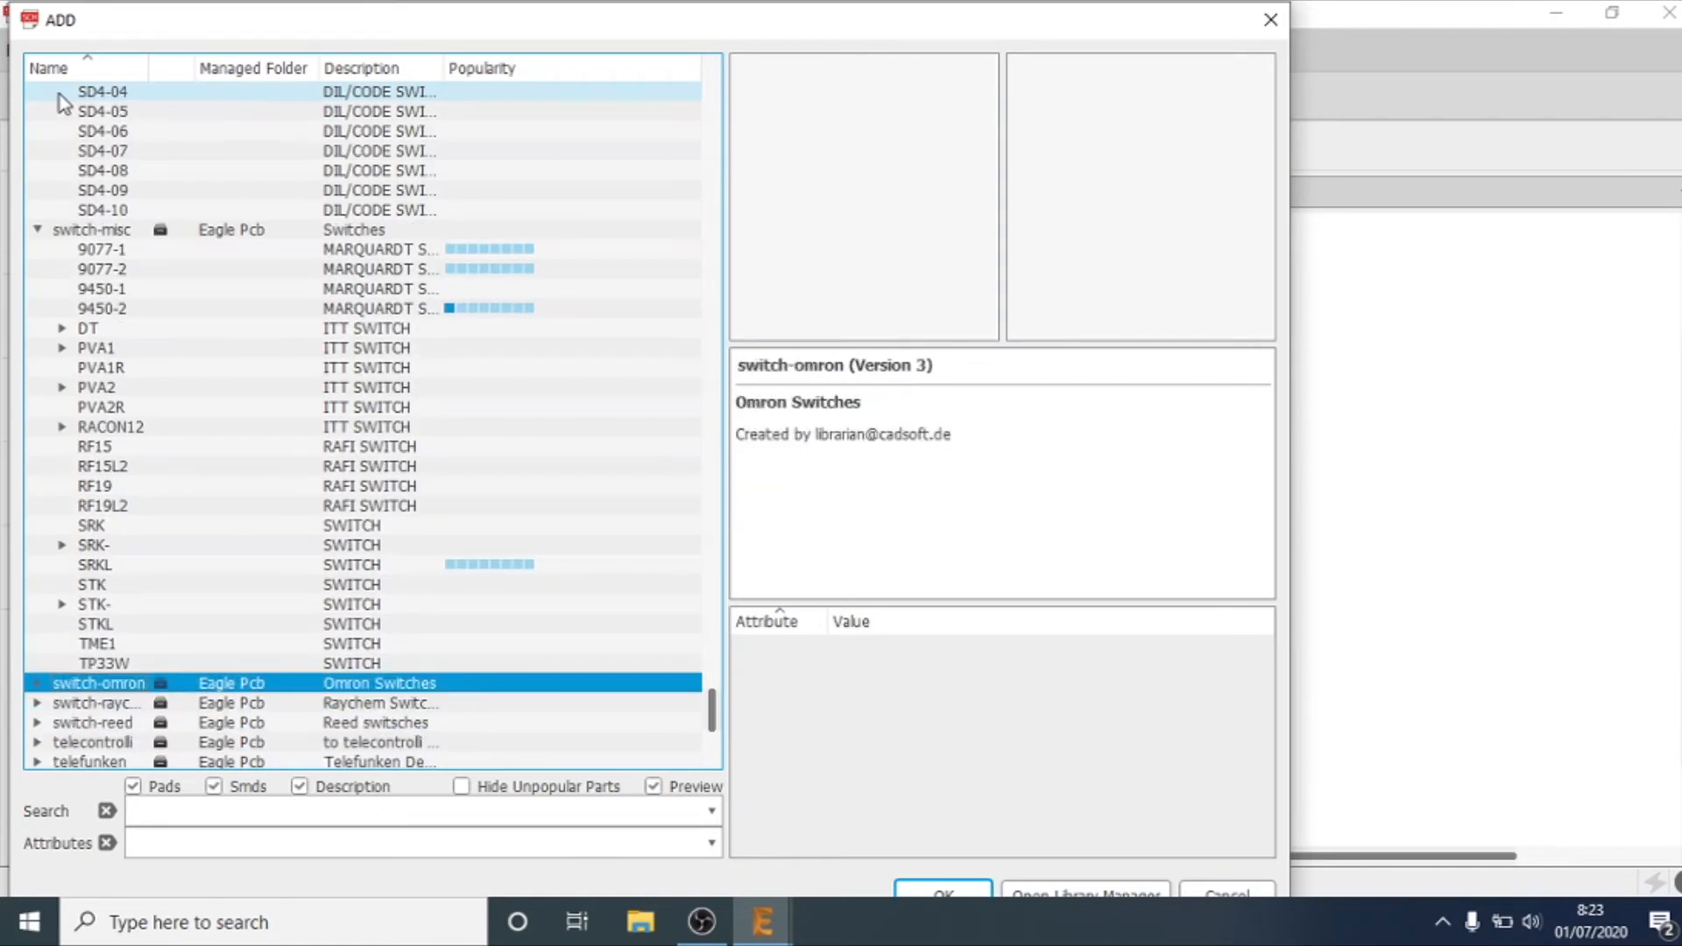
key("Right")
key("Down")
key("Down")
key("Down")
key("Down")
key("Down")
key("Down")
key("Down")
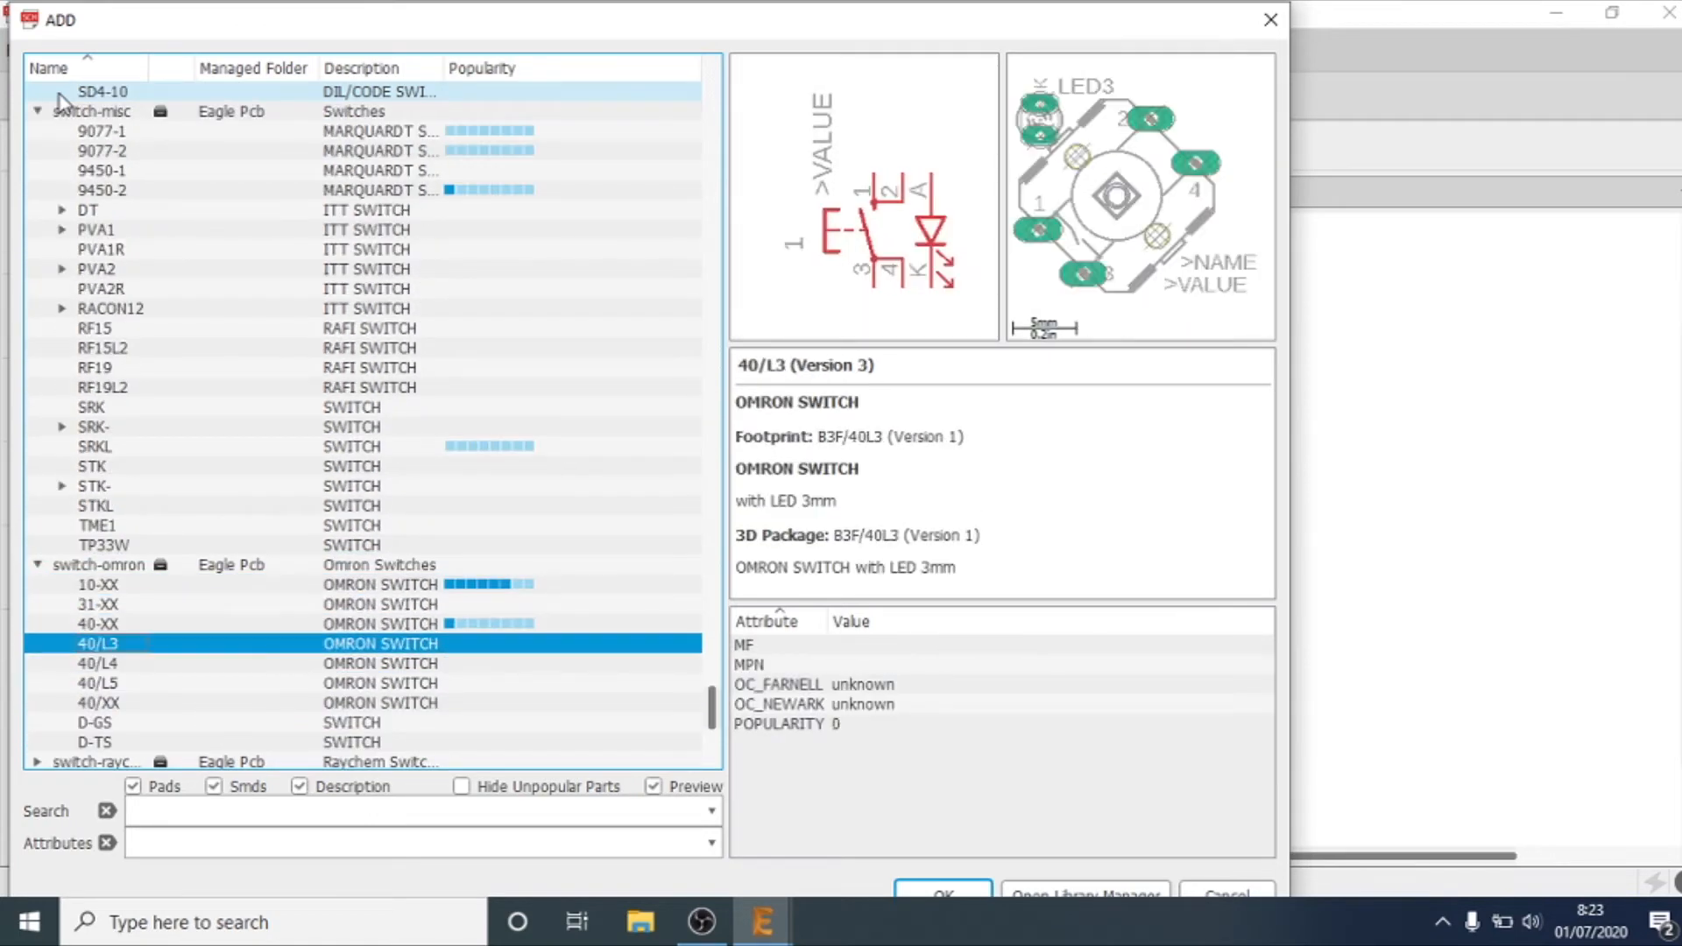
key("Down")
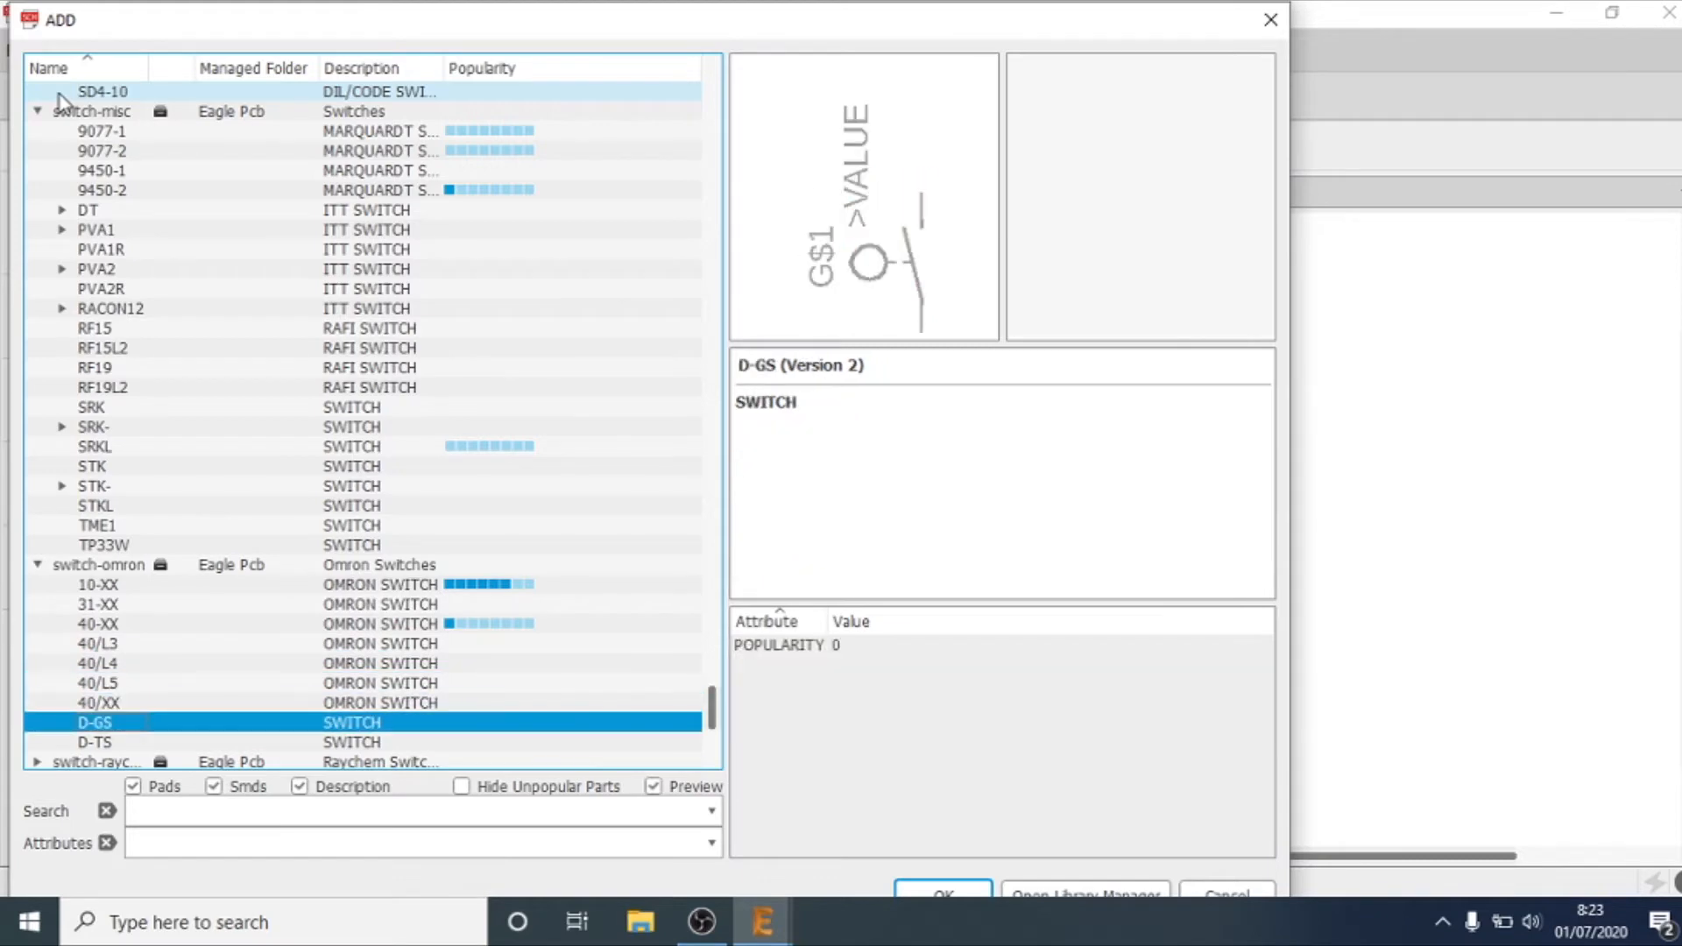
Step: Check the SMD*F and SMDH120 PolySwitch devices in the Raychem switch library
key("Down")
key("Down")
key("Right")
key("Down")
key("Right")
key("Down")
key("Left")
key("Left")
Step: Check the reed sensor devices in the switch-reed library, including the CT10-G1 variant
key("Down")
key("Down")
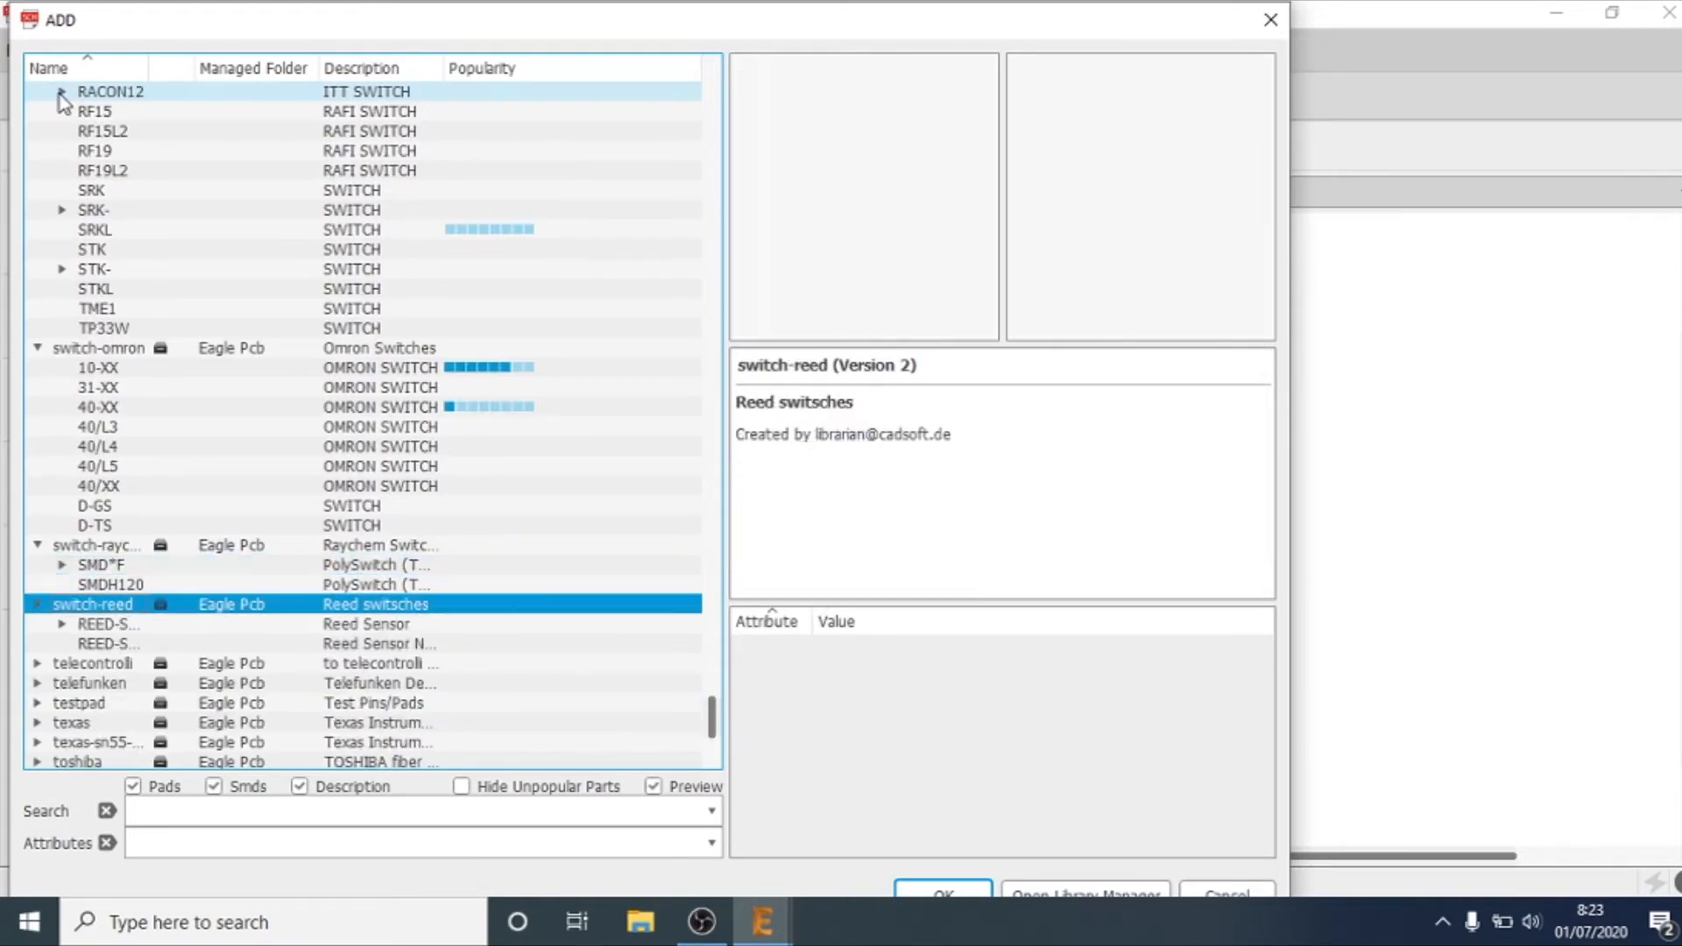
key("Down")
key("Right")
key("Down")
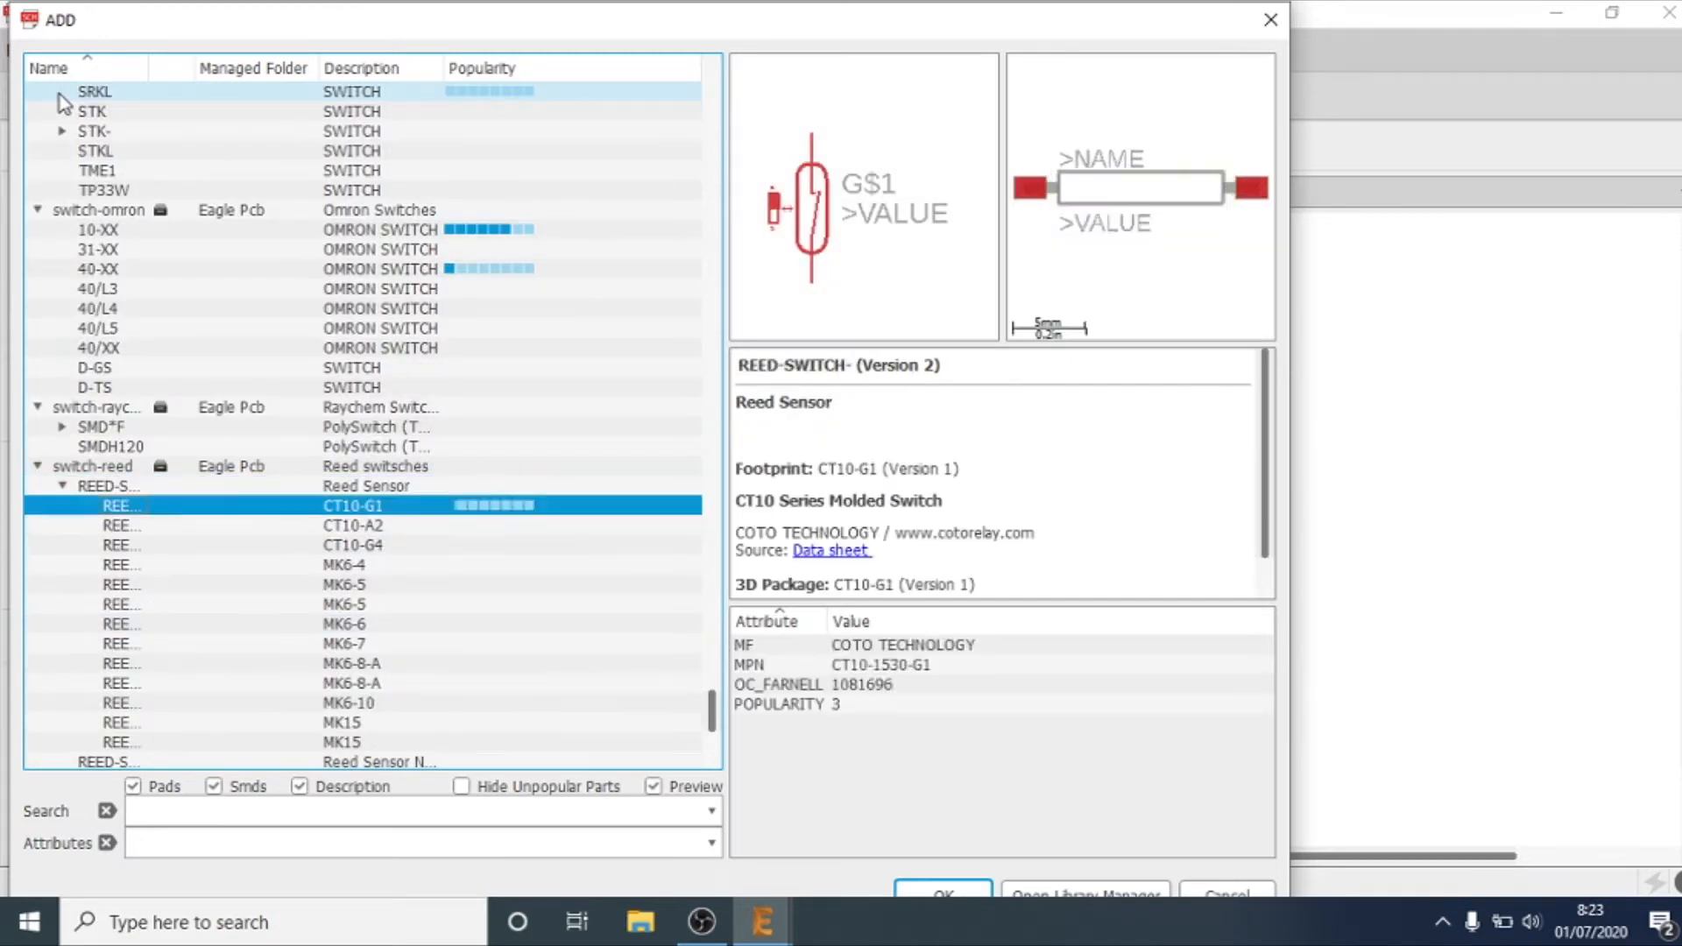
key("Left")
key("Left")
key("Down")
key("Down")
key("Right")
key("Left")
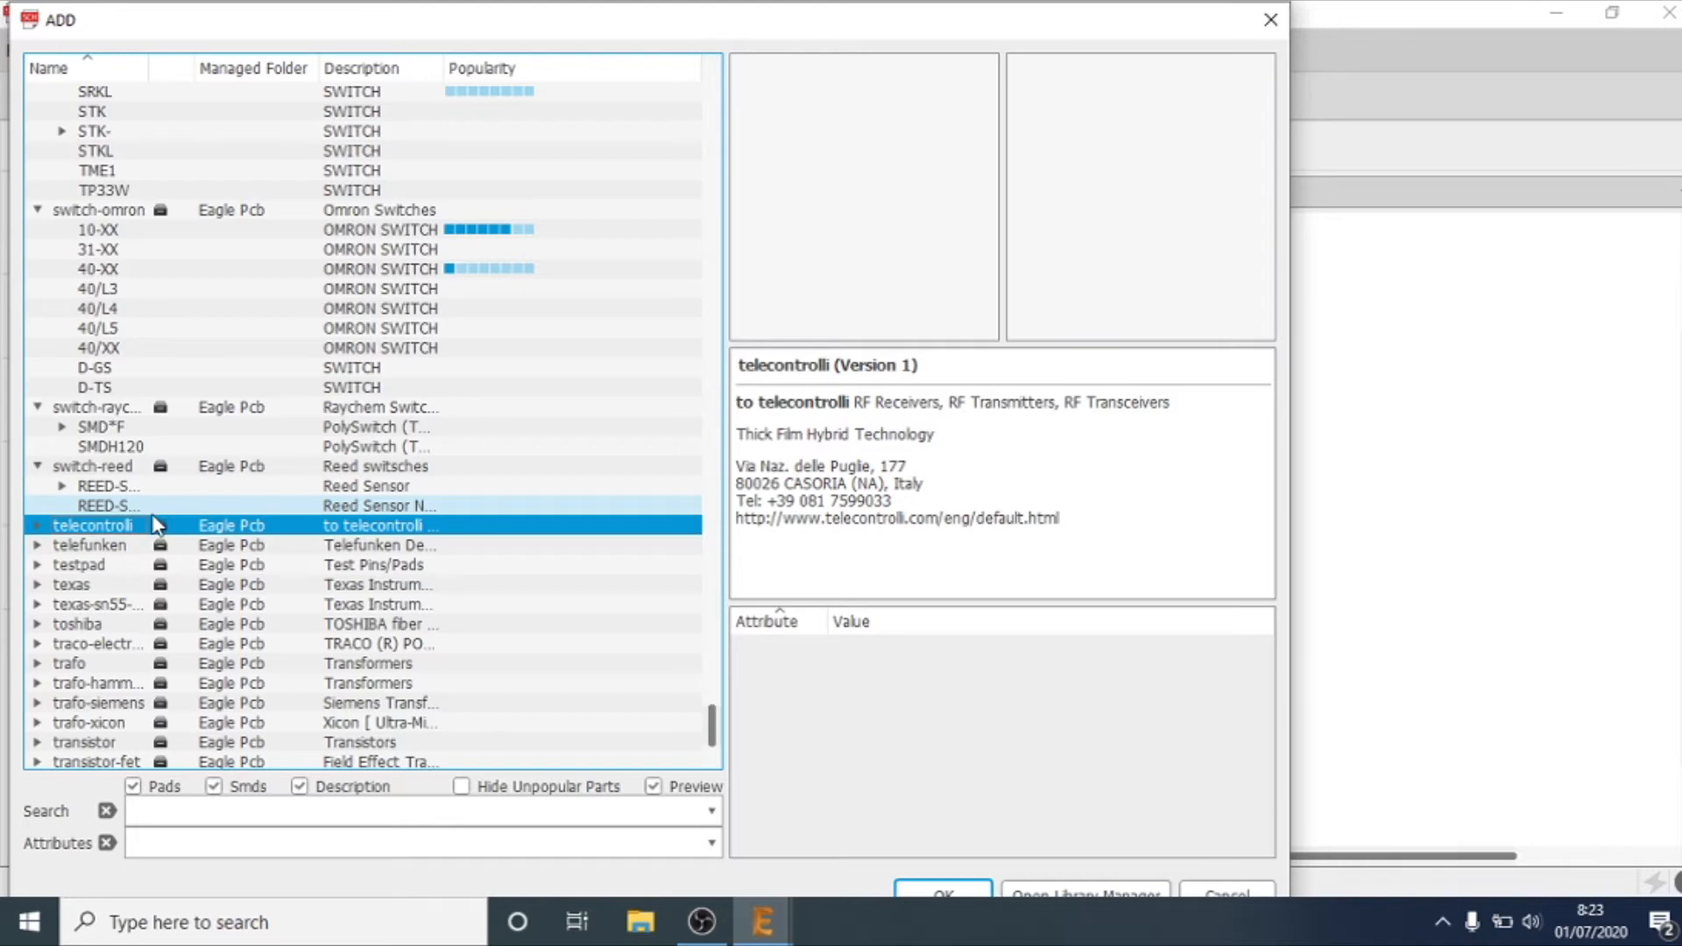
Step: Choose the two-pin header PINHD-1X2 with the 1X02 footprint from the pinhead library for placement
key("p")
key("p")
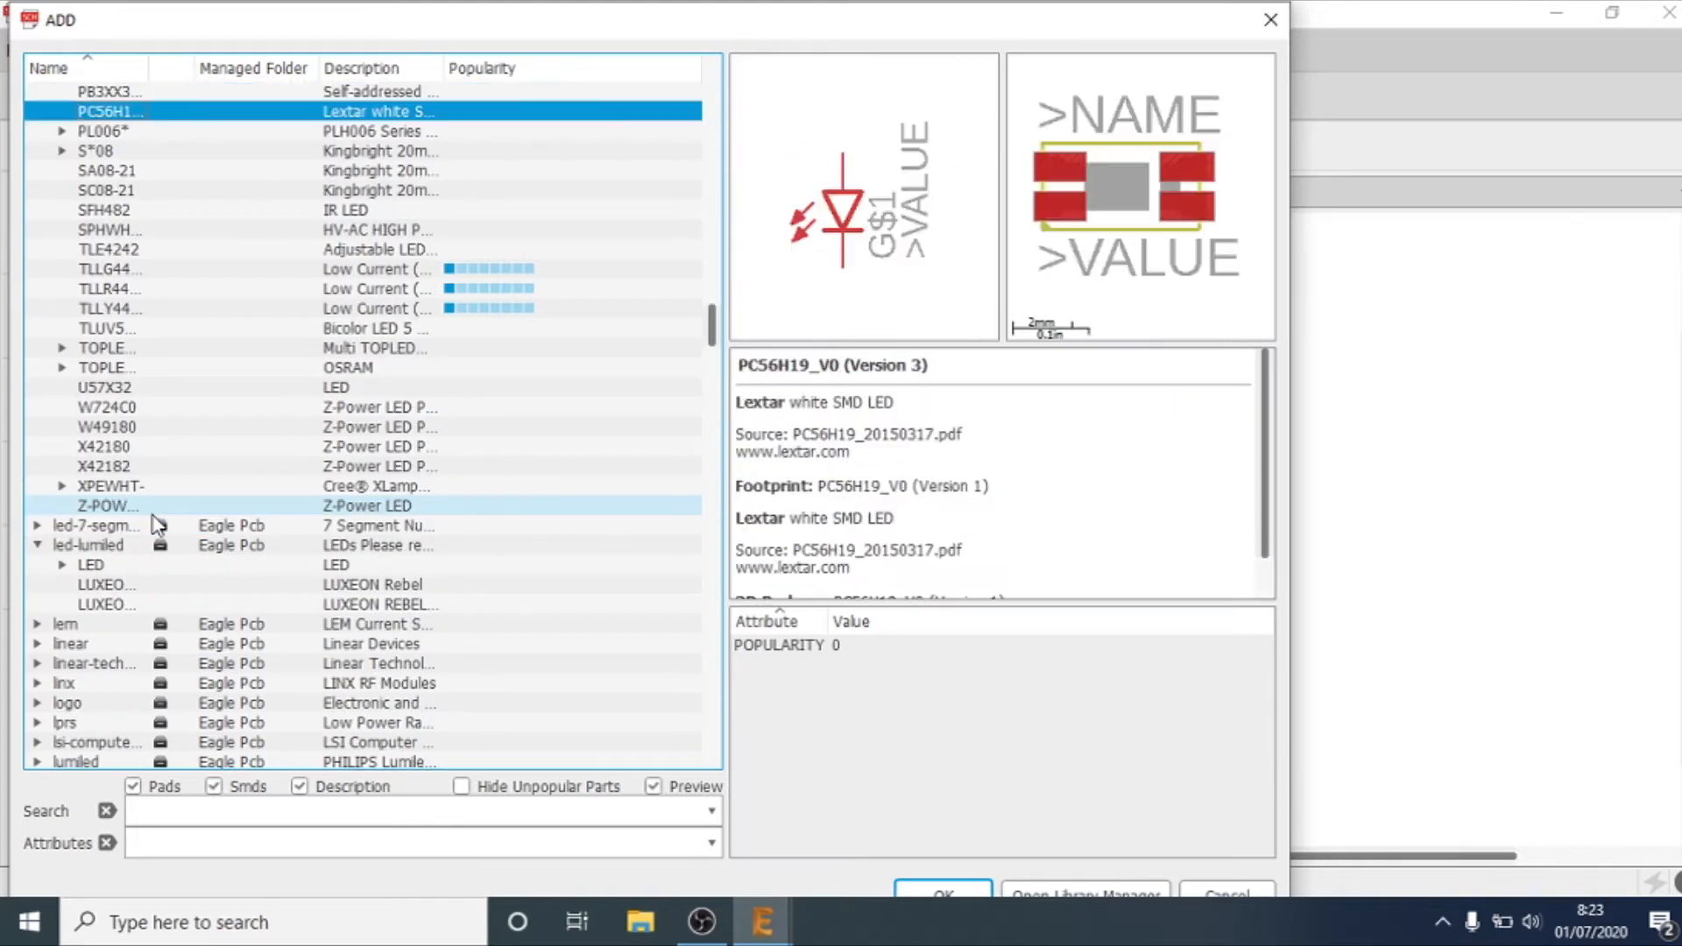
key("p")
key("p")
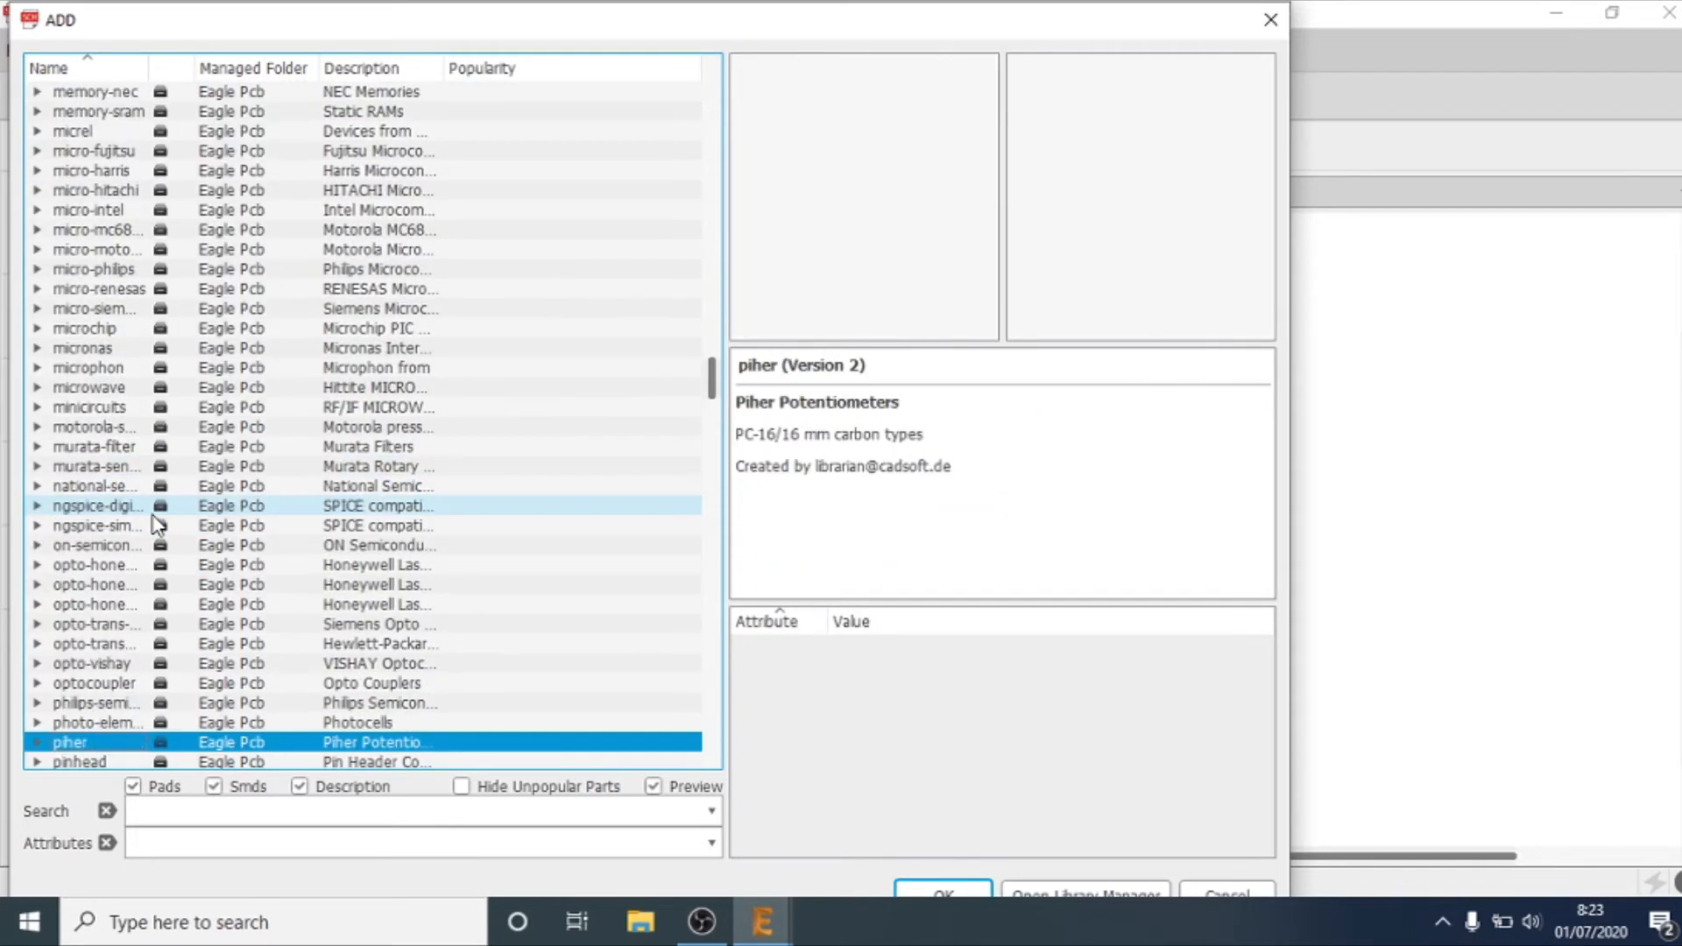
key("p")
key("Right")
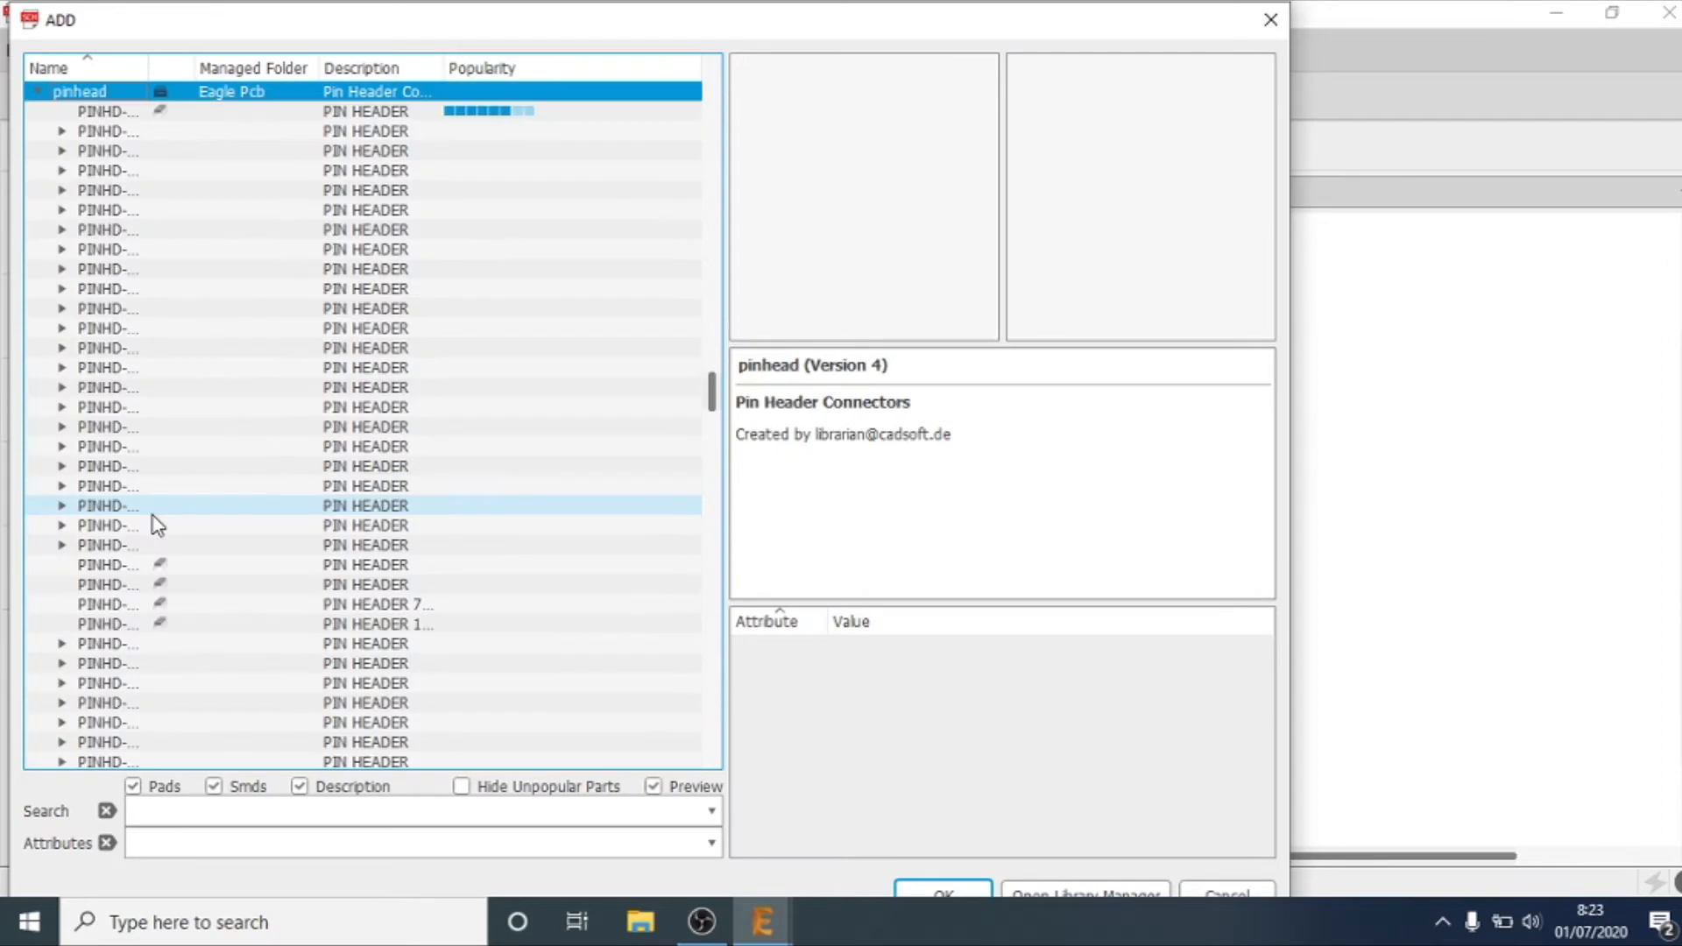
key("Down")
key("Down")
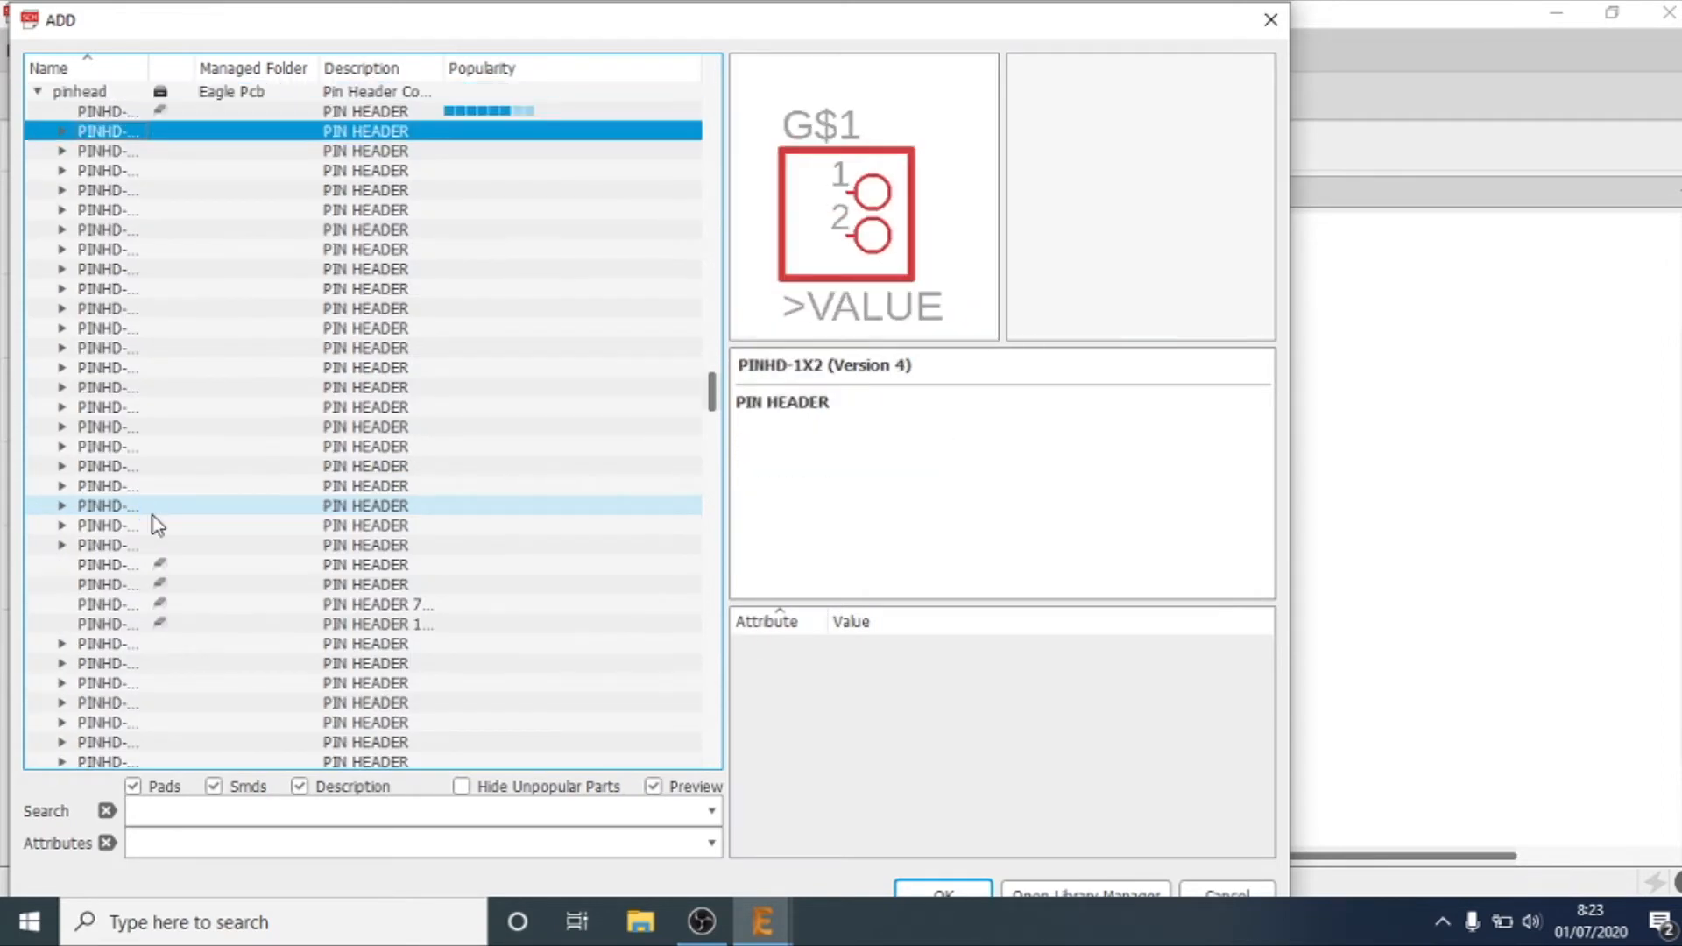
key("Right")
key("Down")
key("Return")
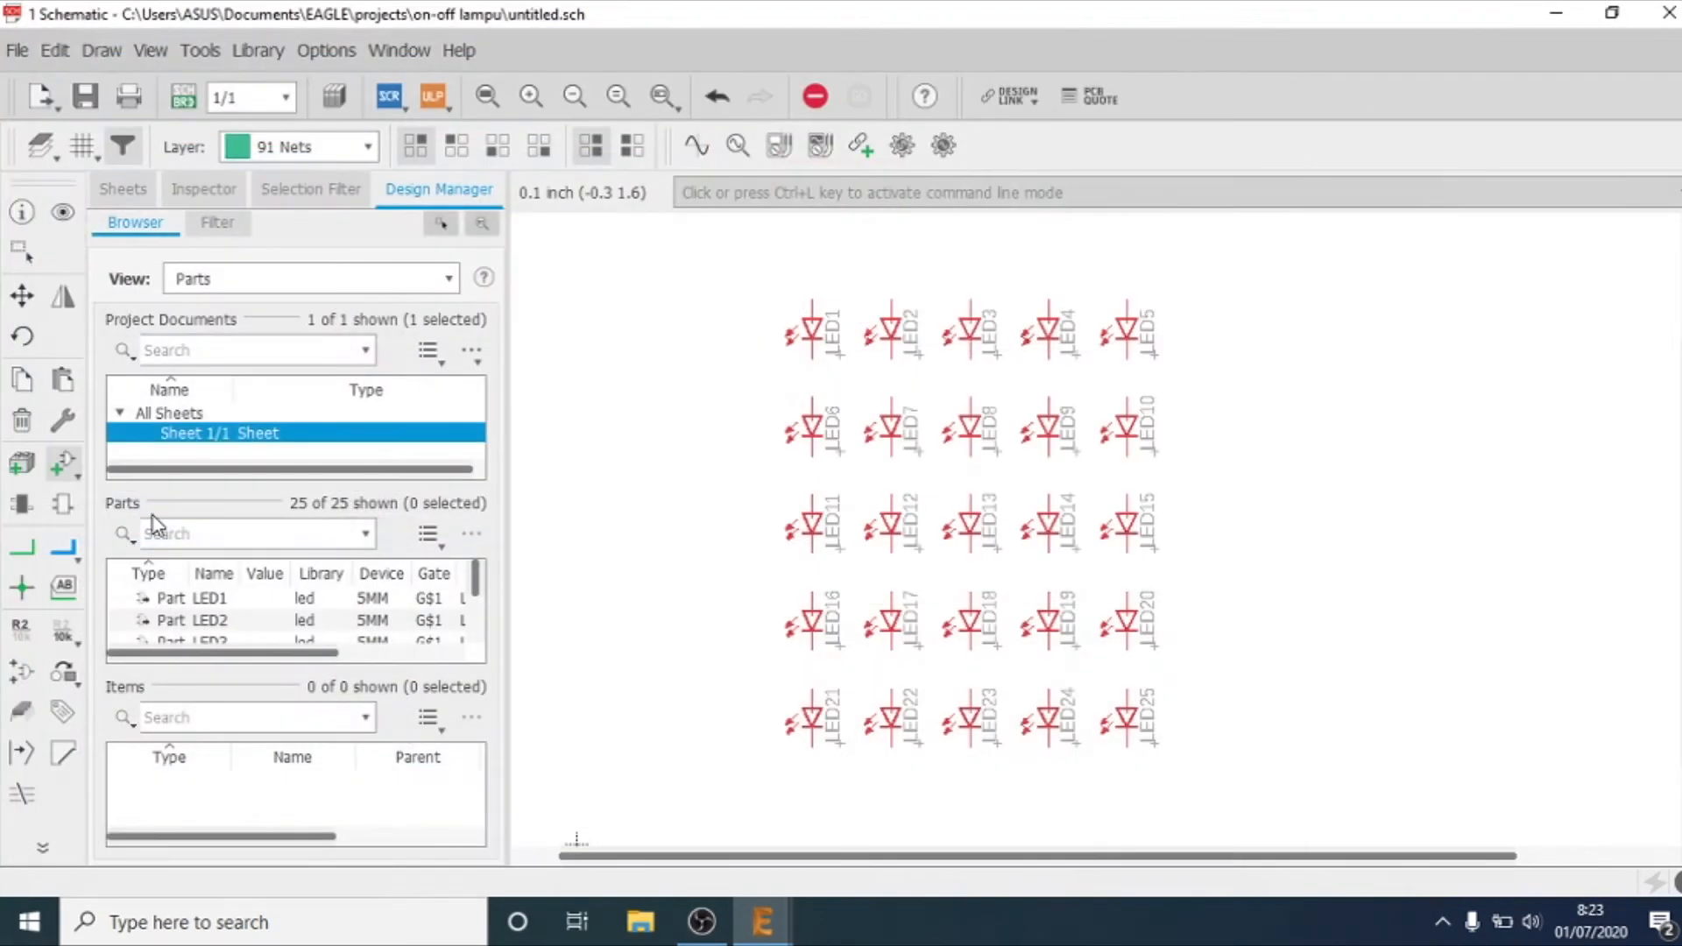
Step: Place two PINHD-1X2 headers beside the LED grid, one at (4.6 2.3) and one below it at (4.6 1.8)
scroll(1305, 626, "down", 2)
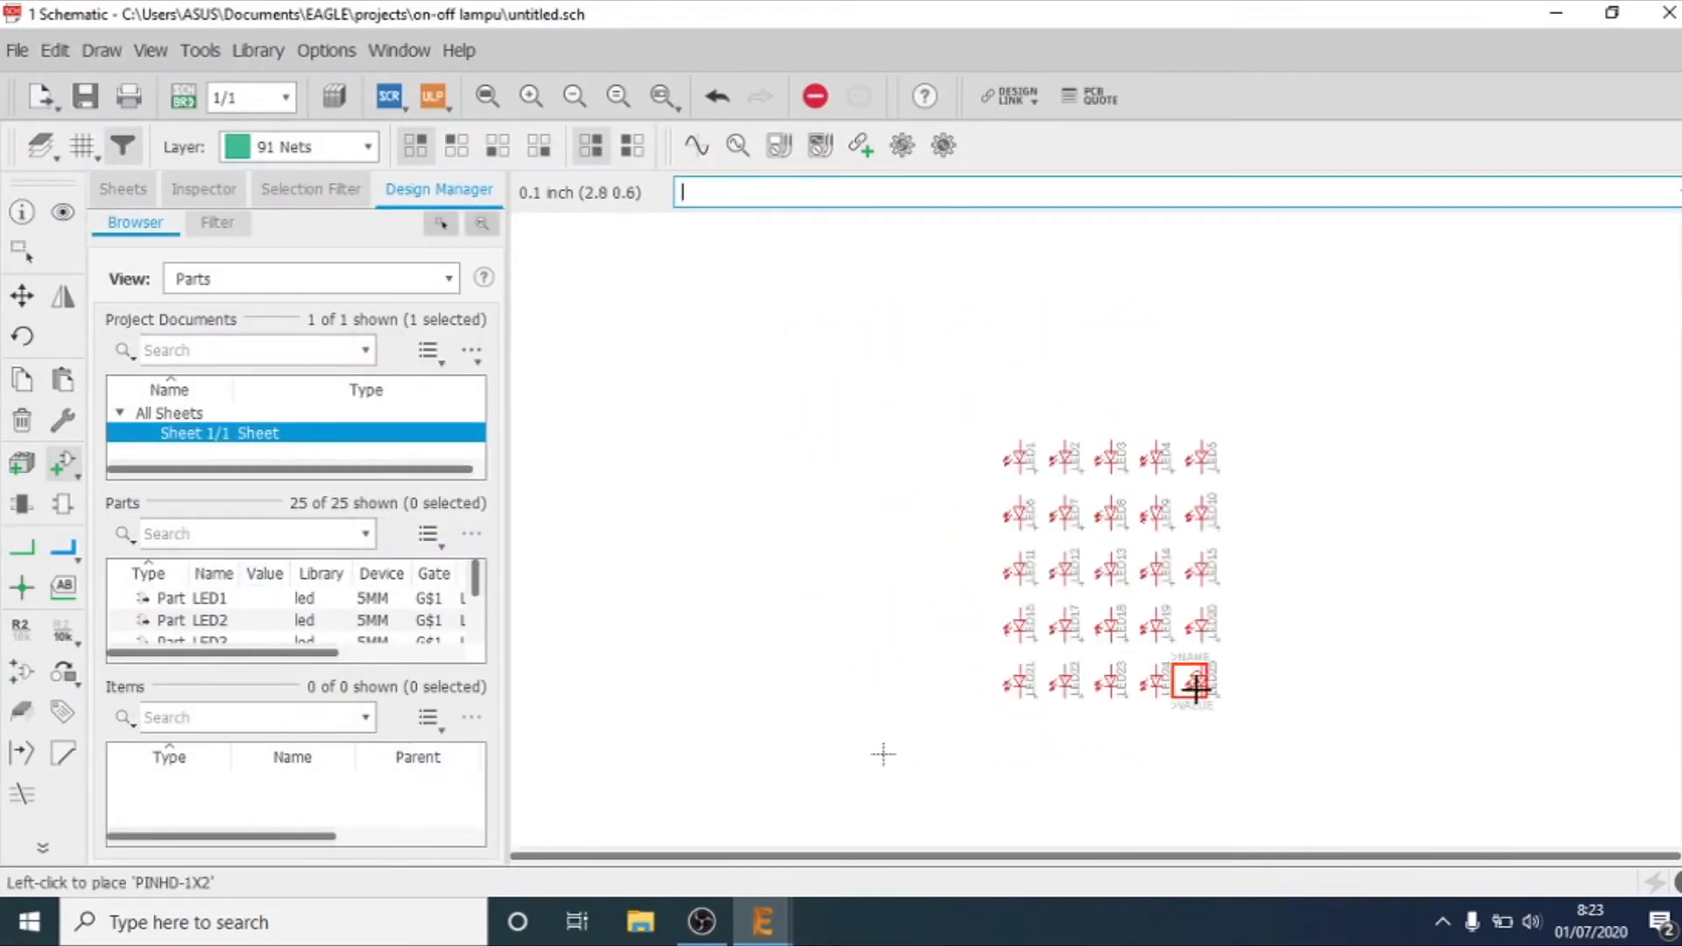
left_click(1398, 486)
scroll(1428, 561, "up", 2)
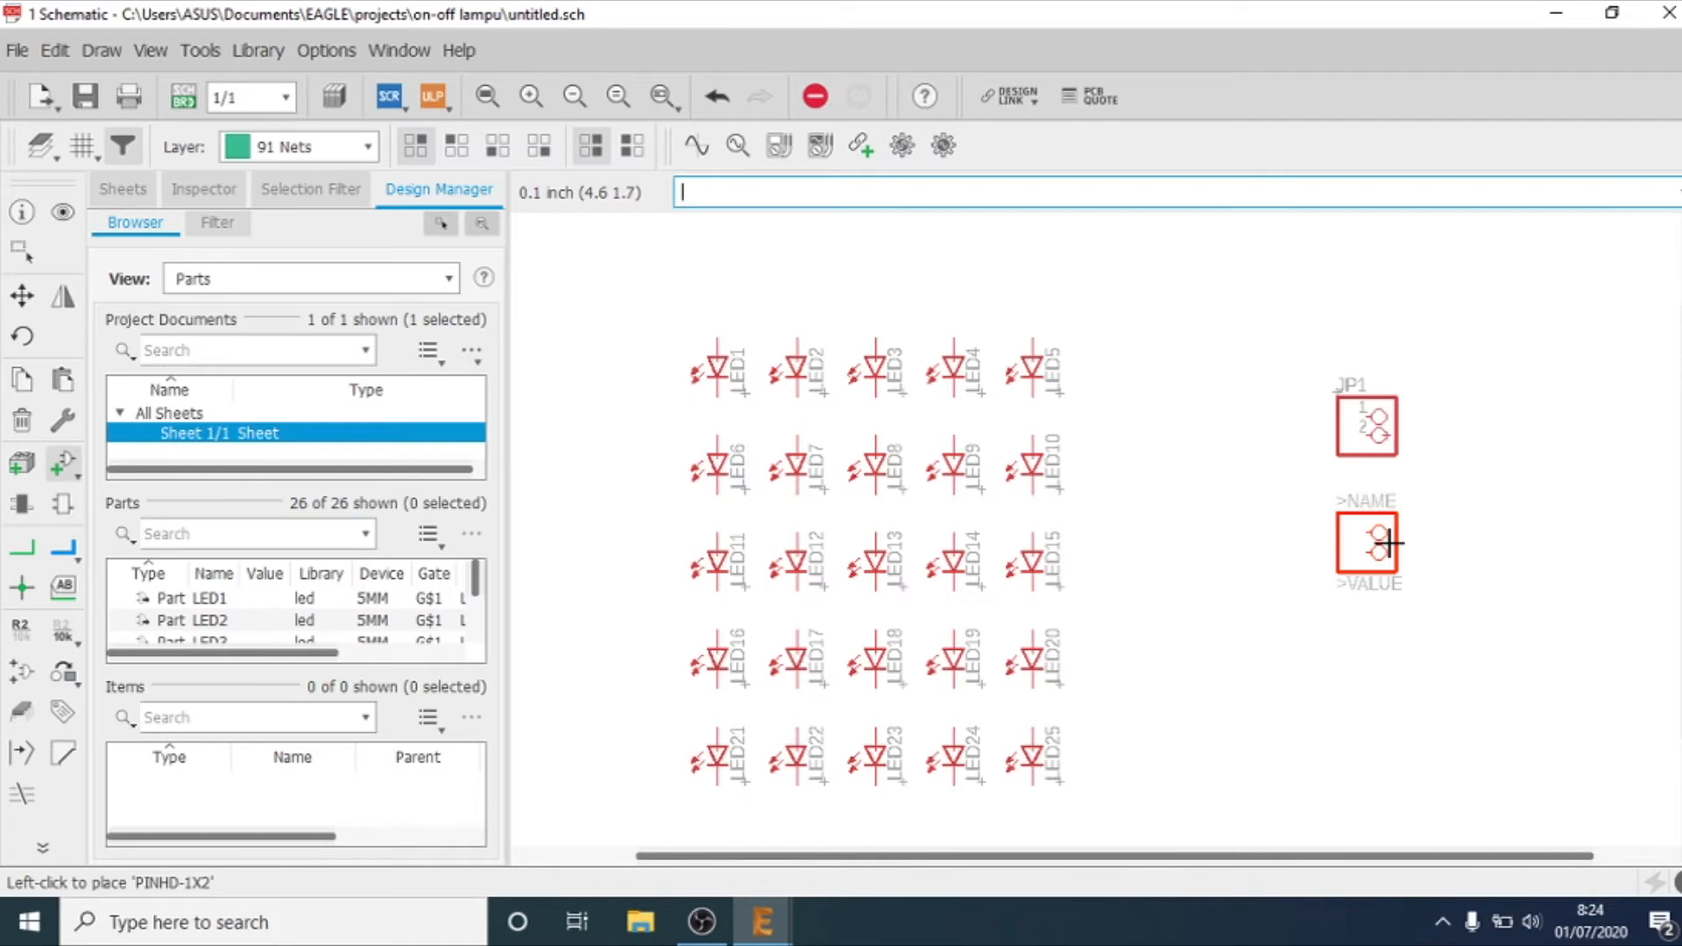
scroll(1388, 543, "up", 1)
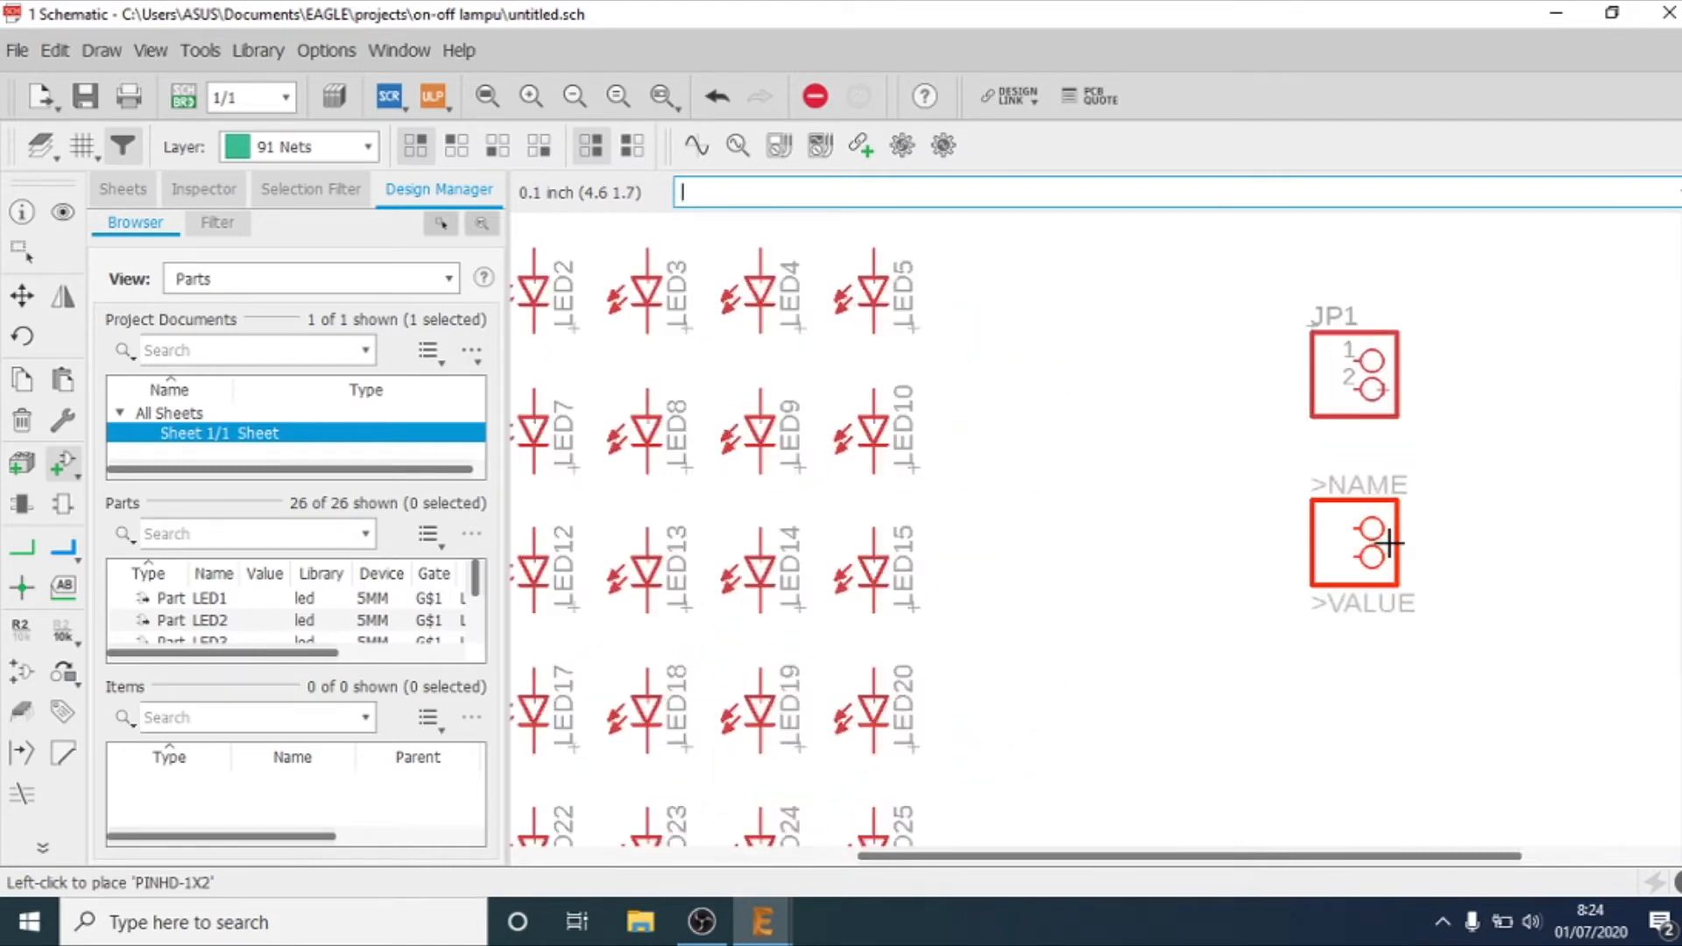
left_click(1389, 515)
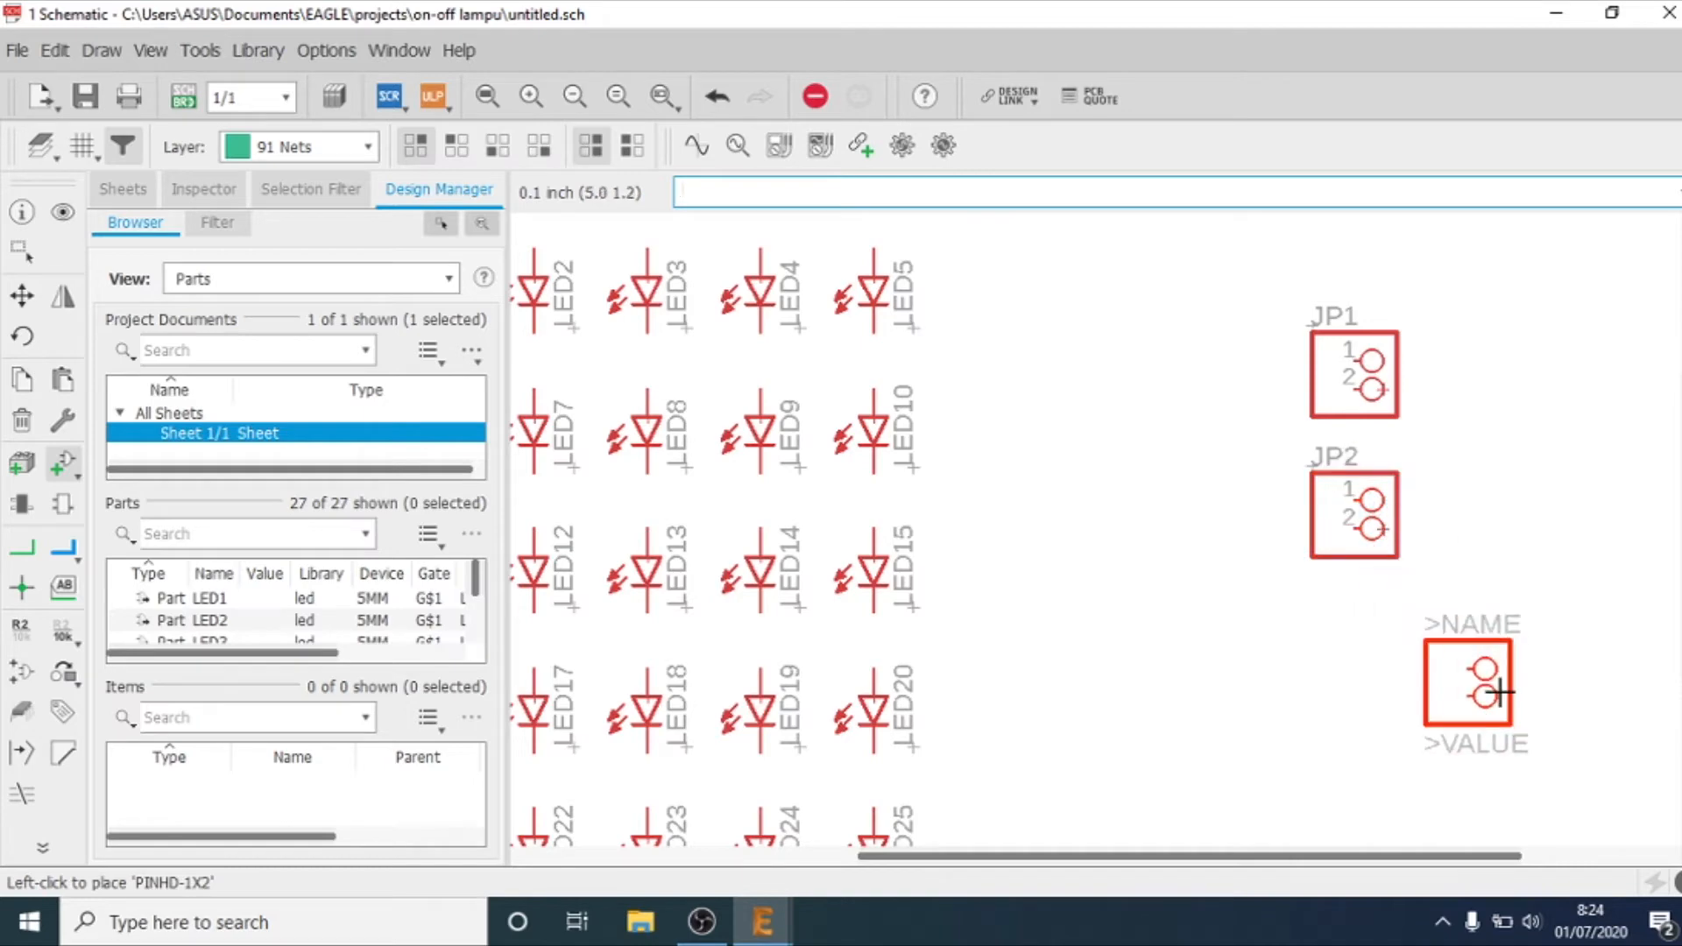
key("Escape")
key("Escape")
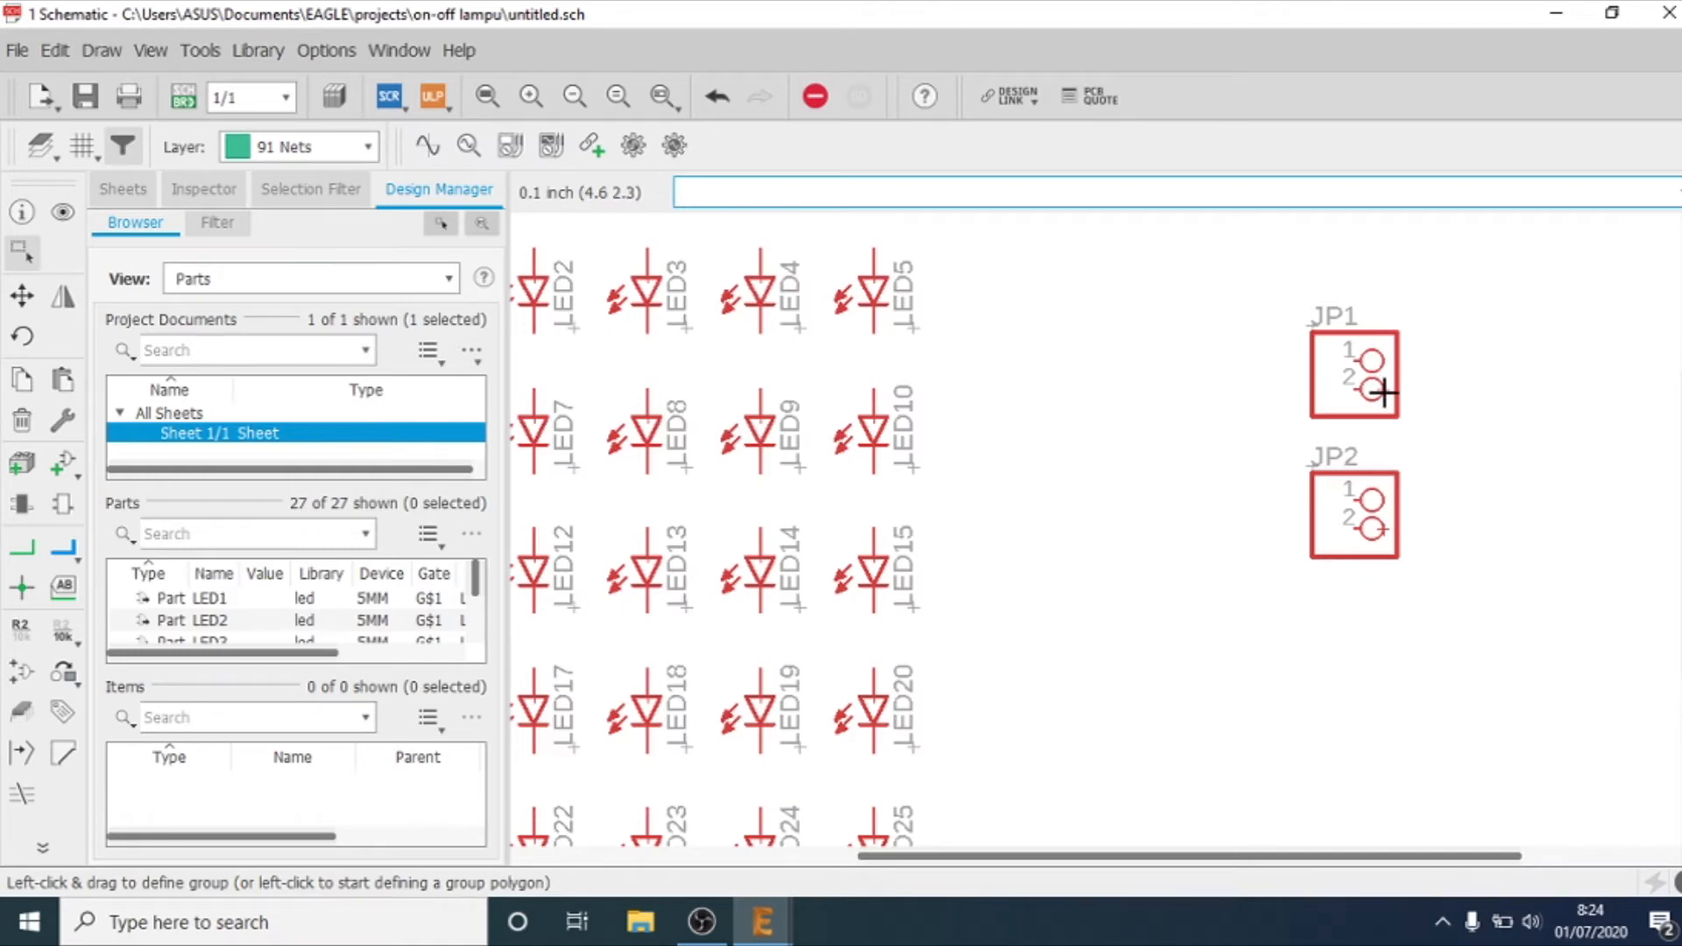
right_click(1385, 393)
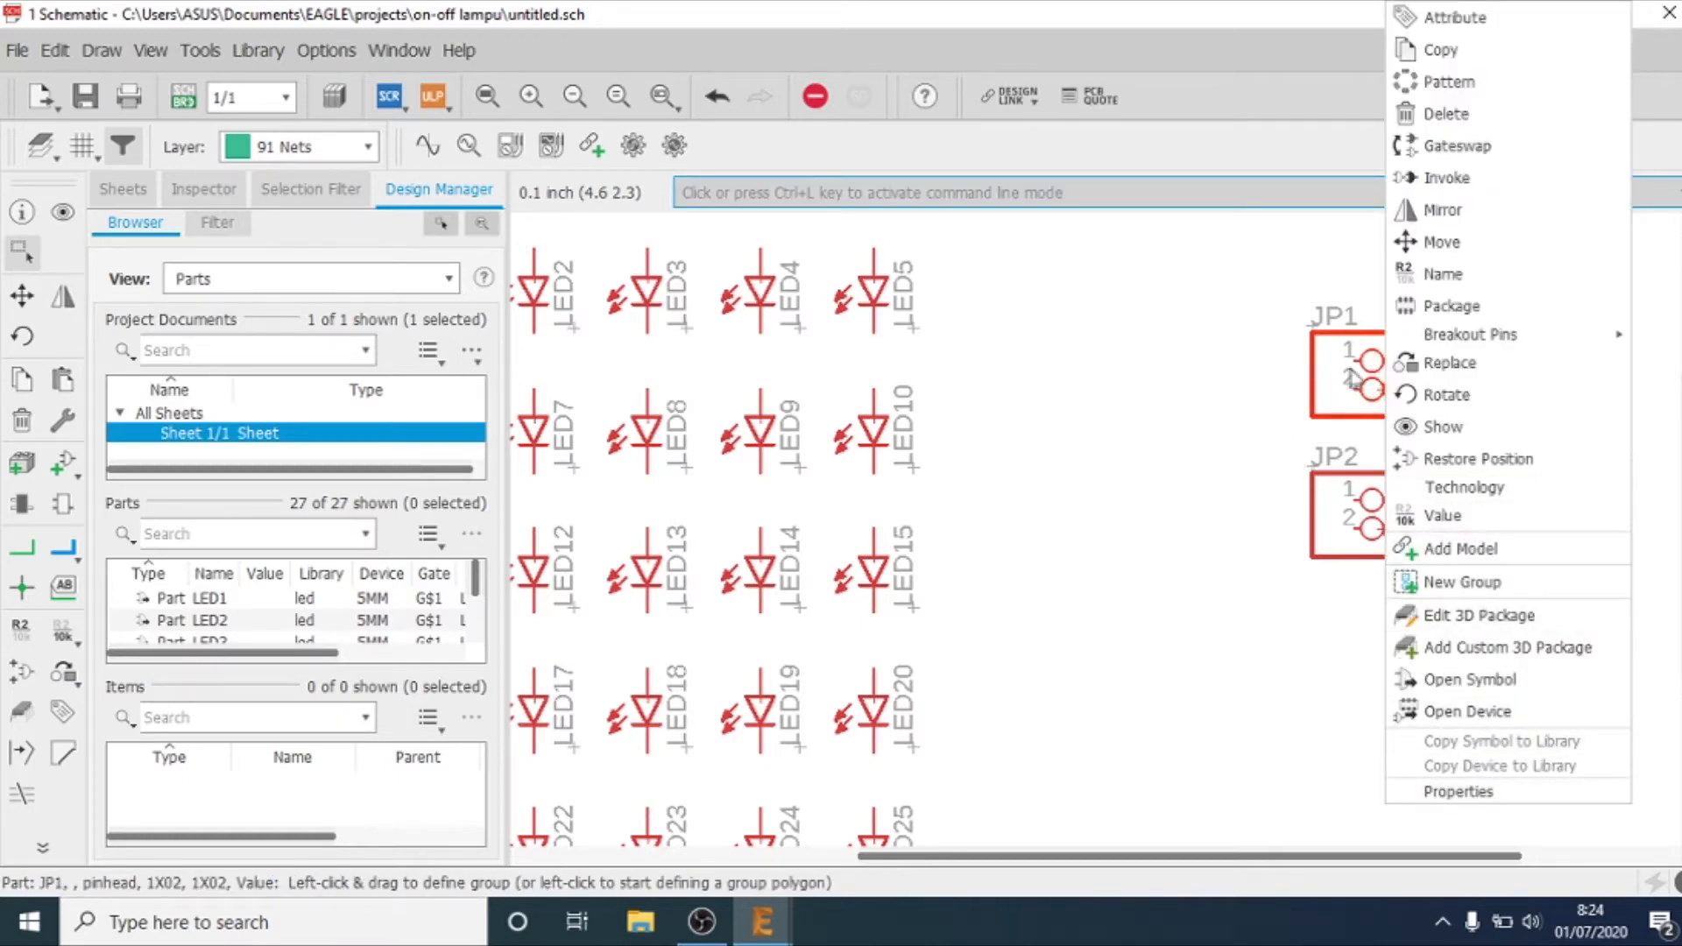
left_click(1233, 429)
left_click(1234, 429)
key("Escape")
Step: Rename the upper pin header JP1 to SWITCH in its properties
scroll(1356, 372, "up", 4)
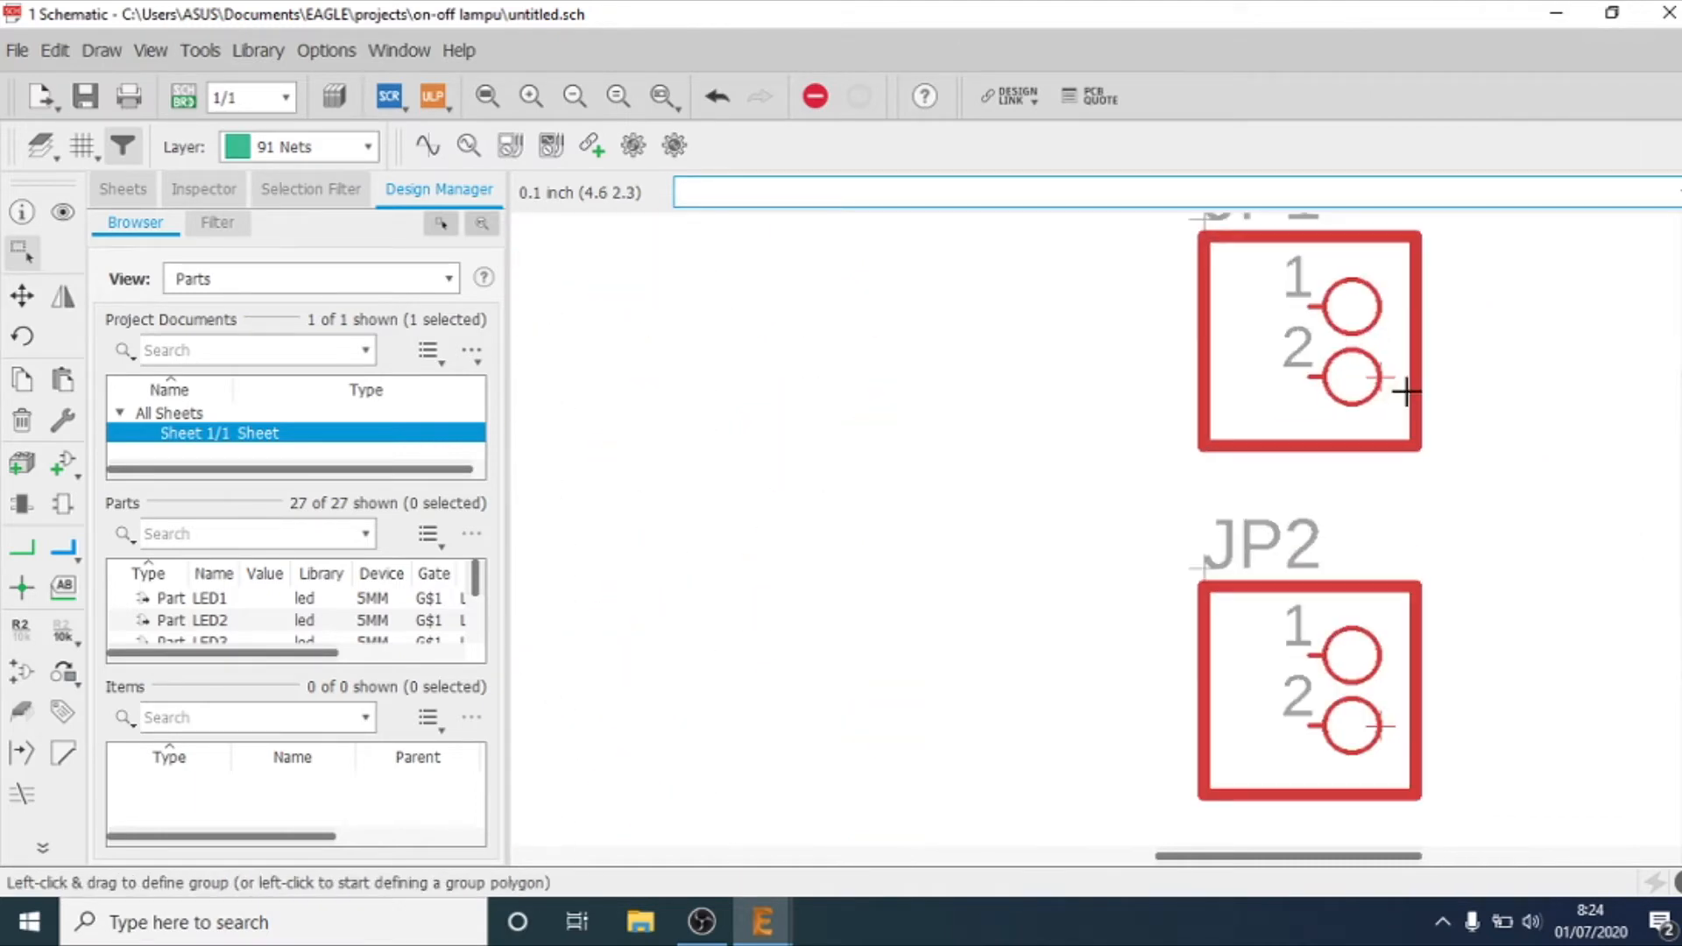
right_click(1381, 377)
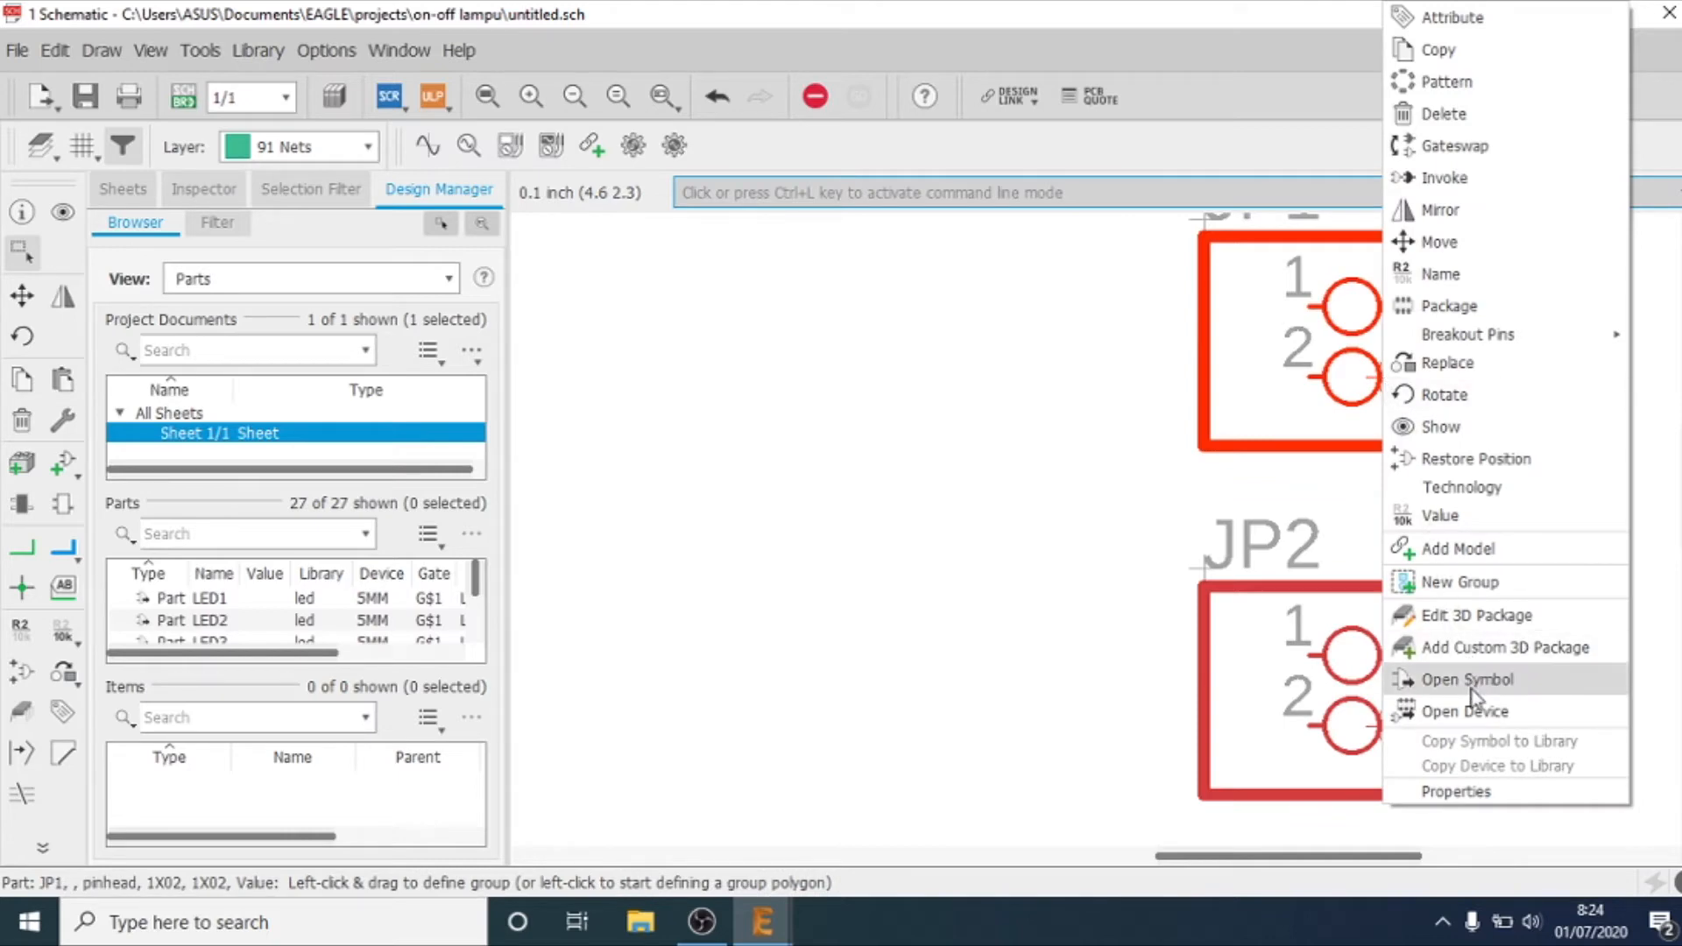
left_click(1459, 797)
left_click(912, 102)
double_click(912, 102)
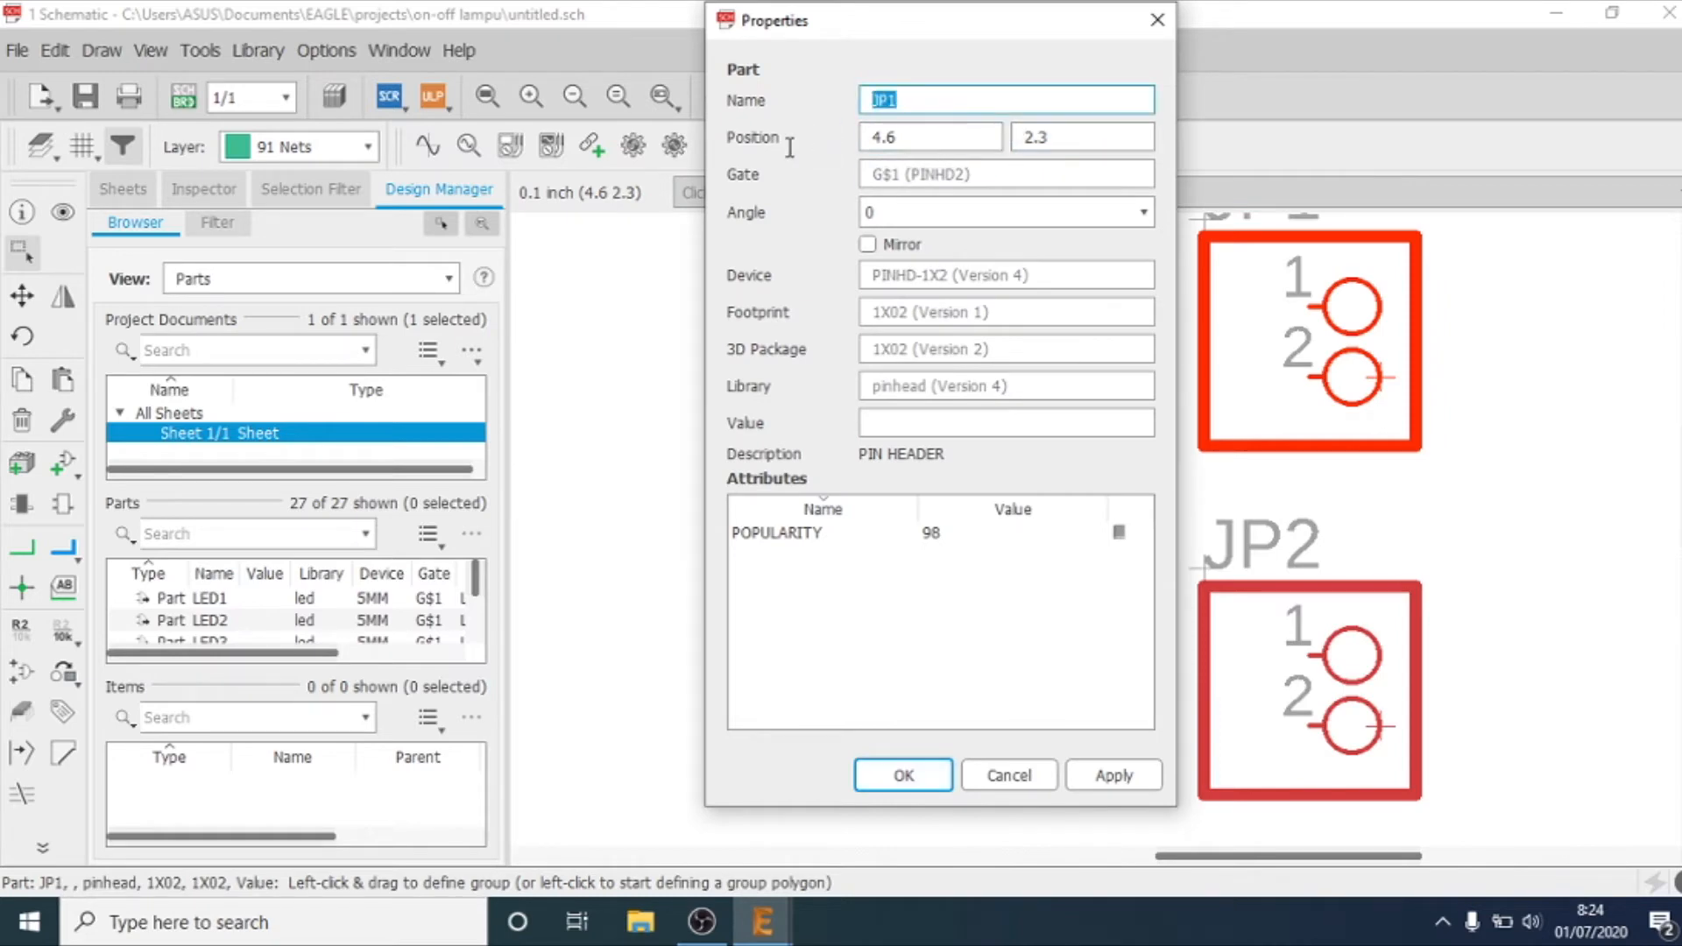
key("BackSpace")
type("SW1")
type("TCH")
key("Return")
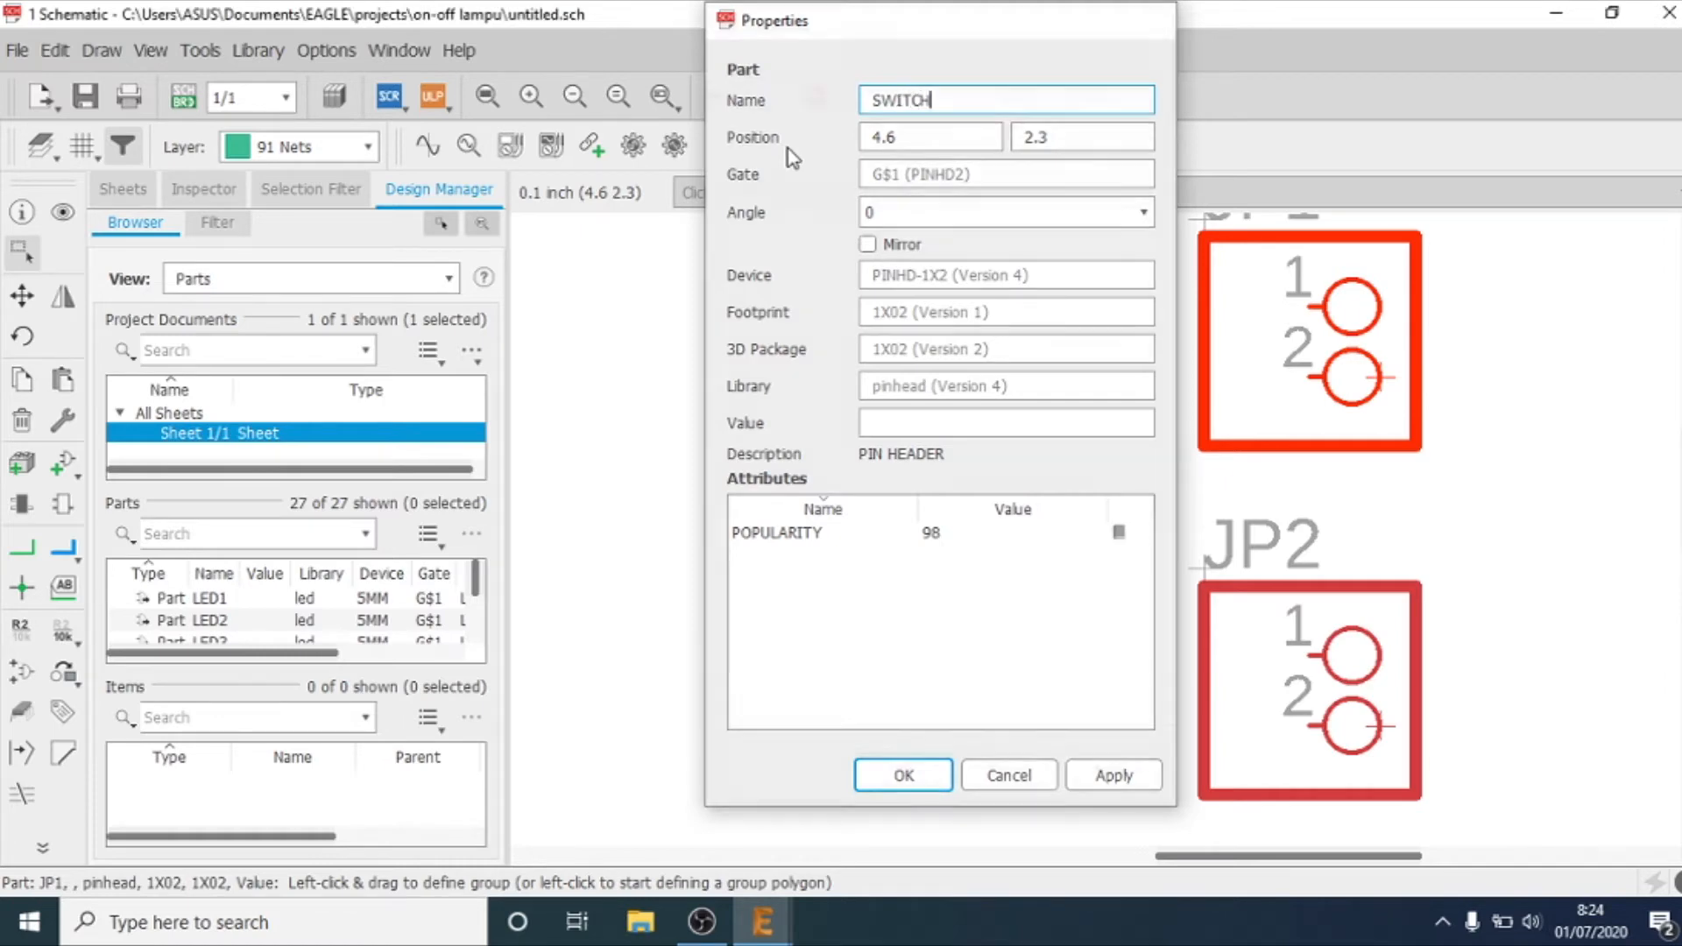
Step: Rename the lower two-pin header JP2 to POWER-SUPPLAY in its properties
scroll(1238, 432, "down", 2)
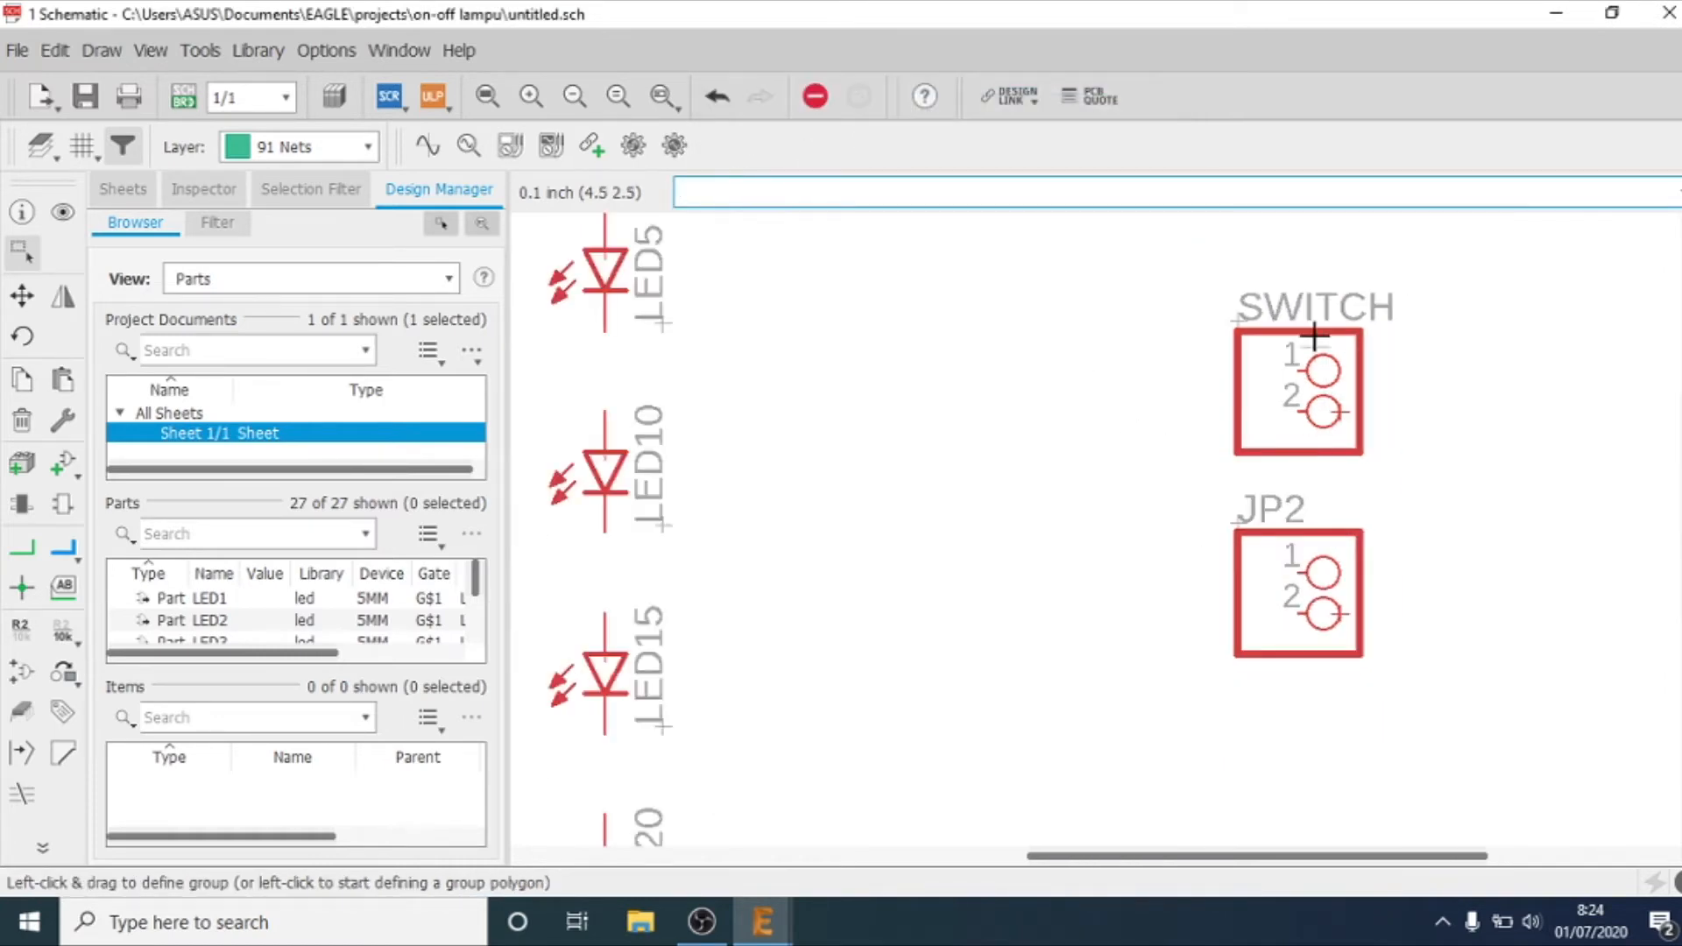
right_click(1343, 613)
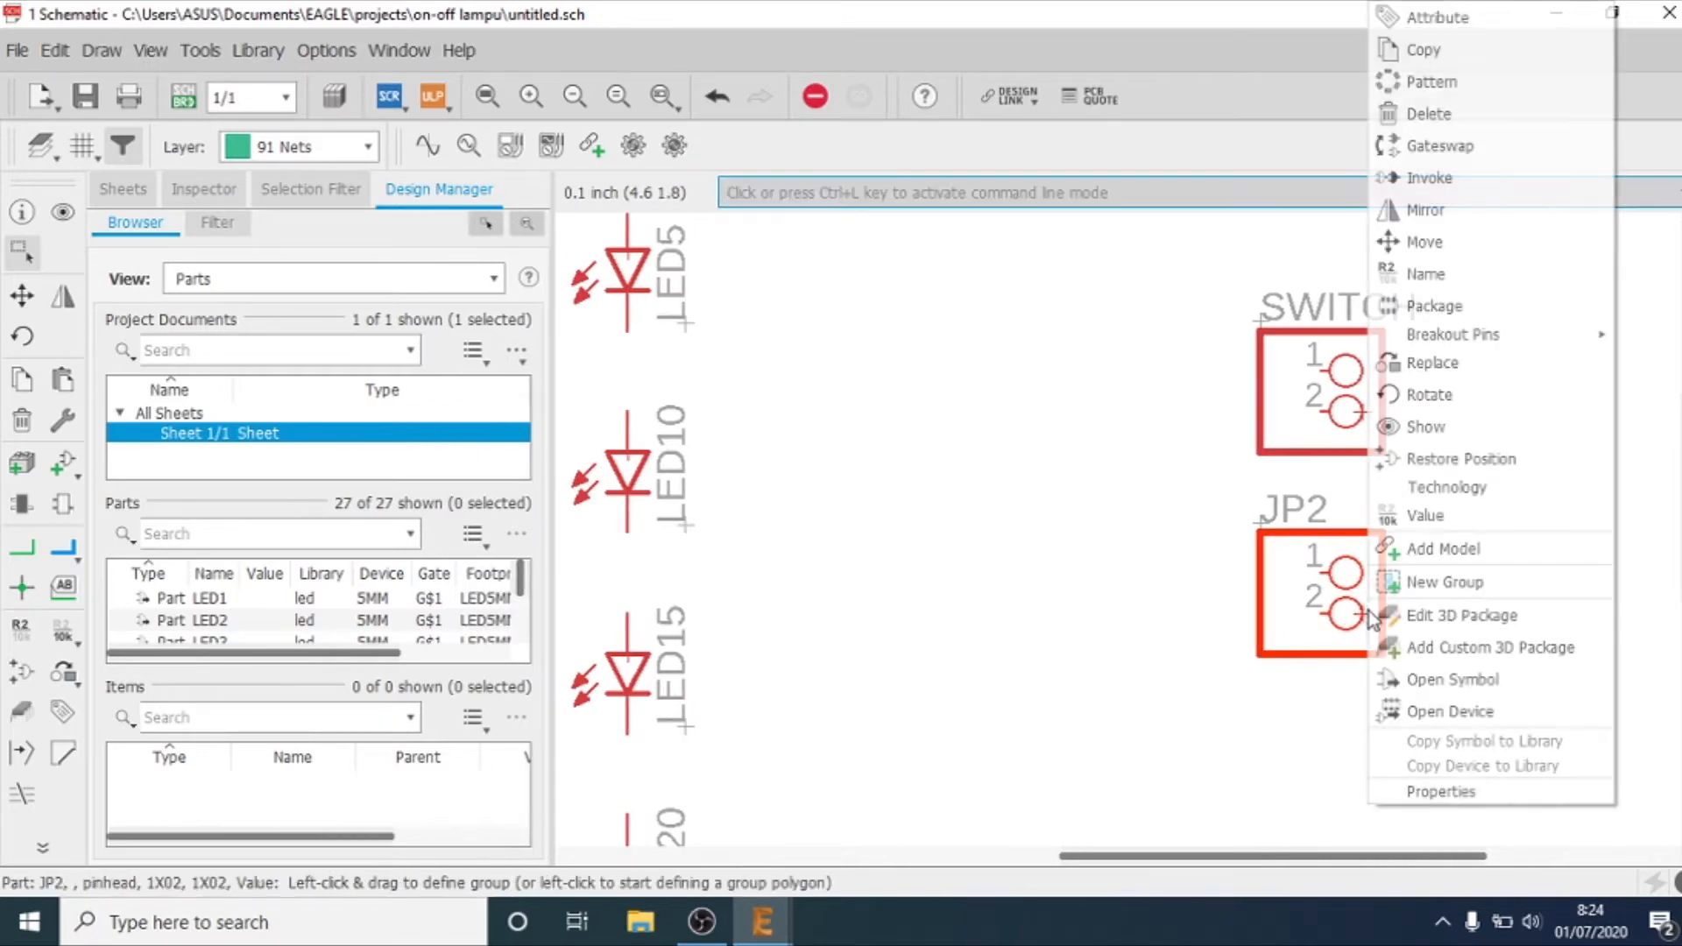
left_click(1437, 793)
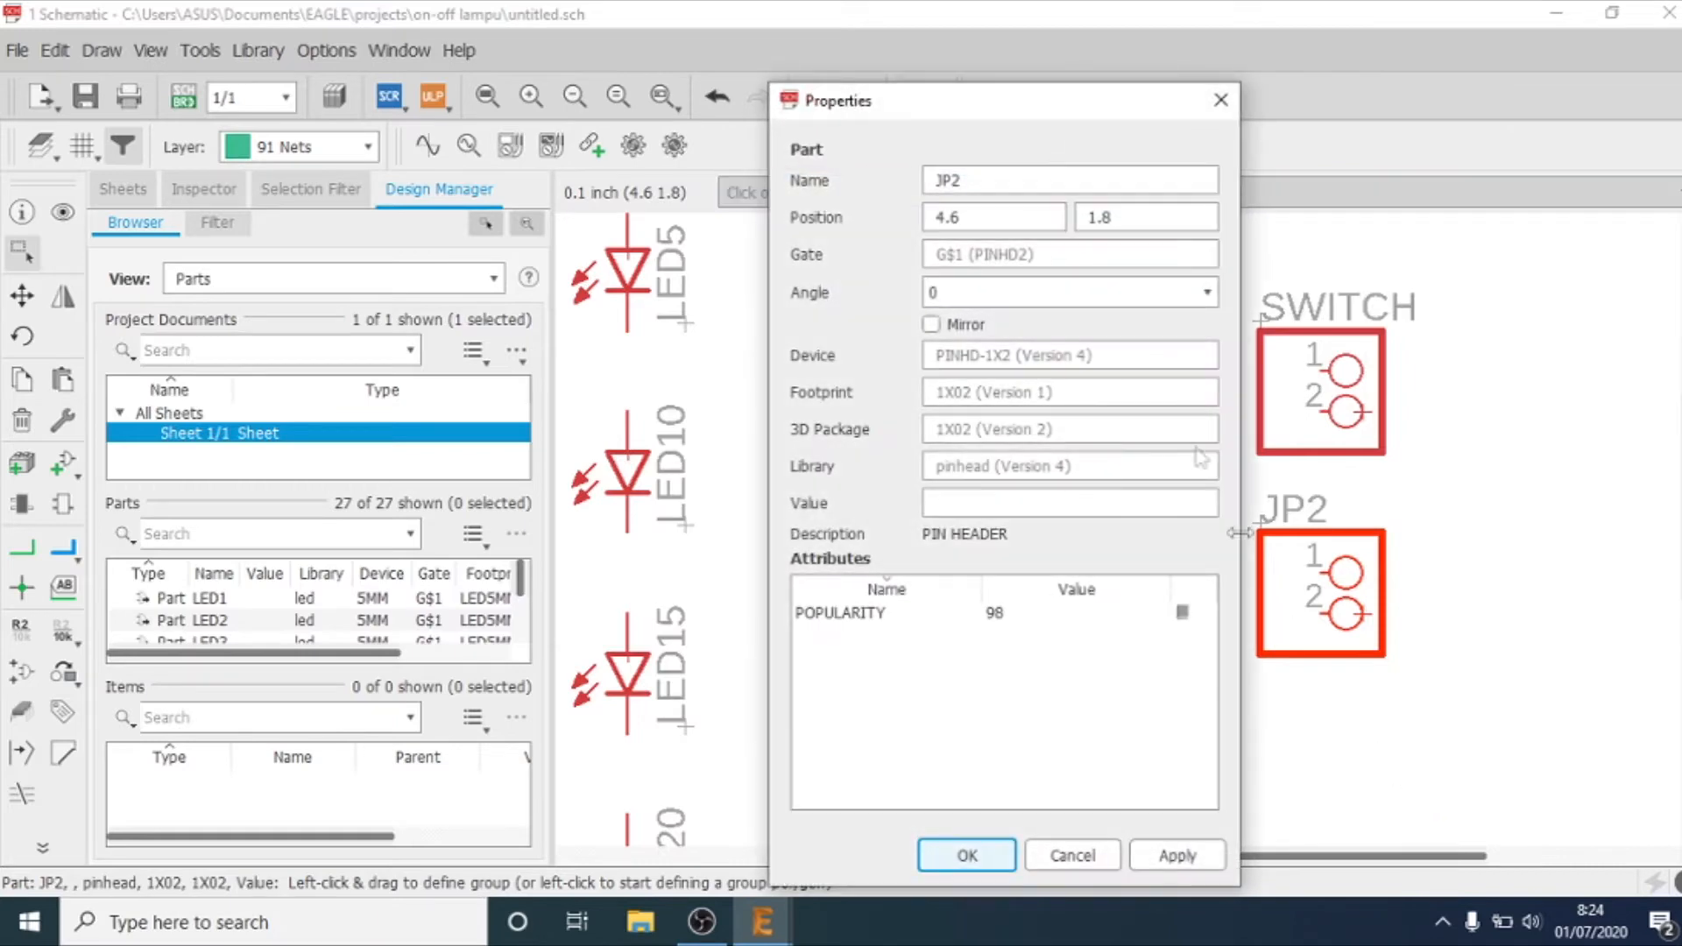
double_click(1051, 189)
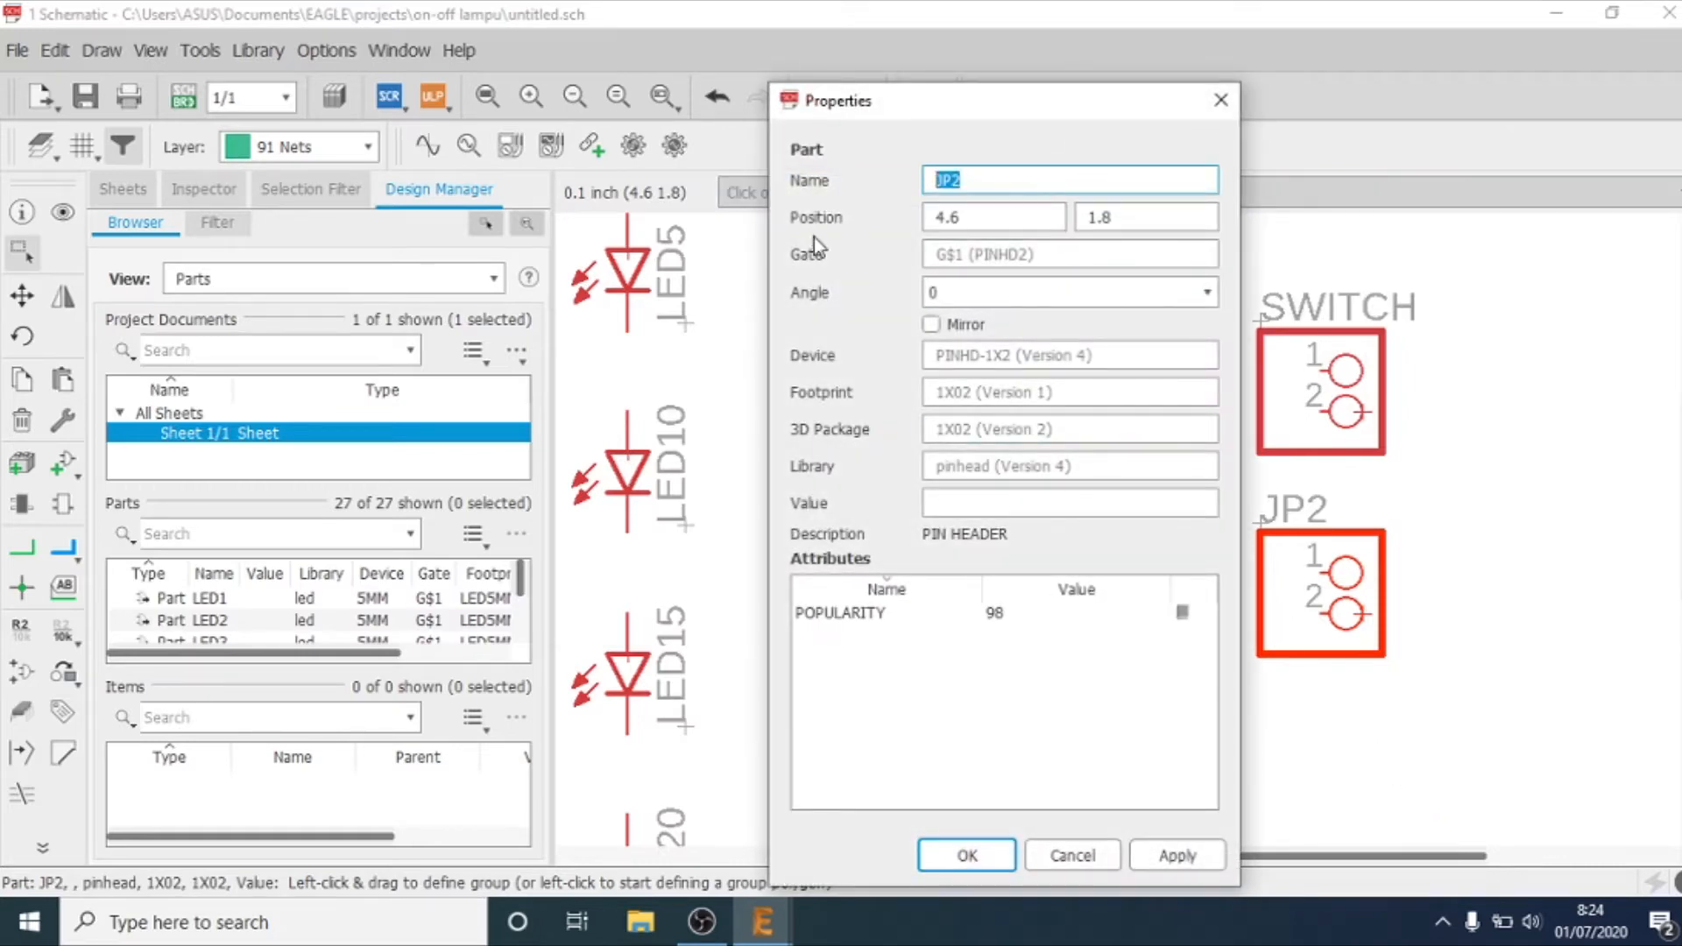
type("POWER-SUPPLAY")
key("Return")
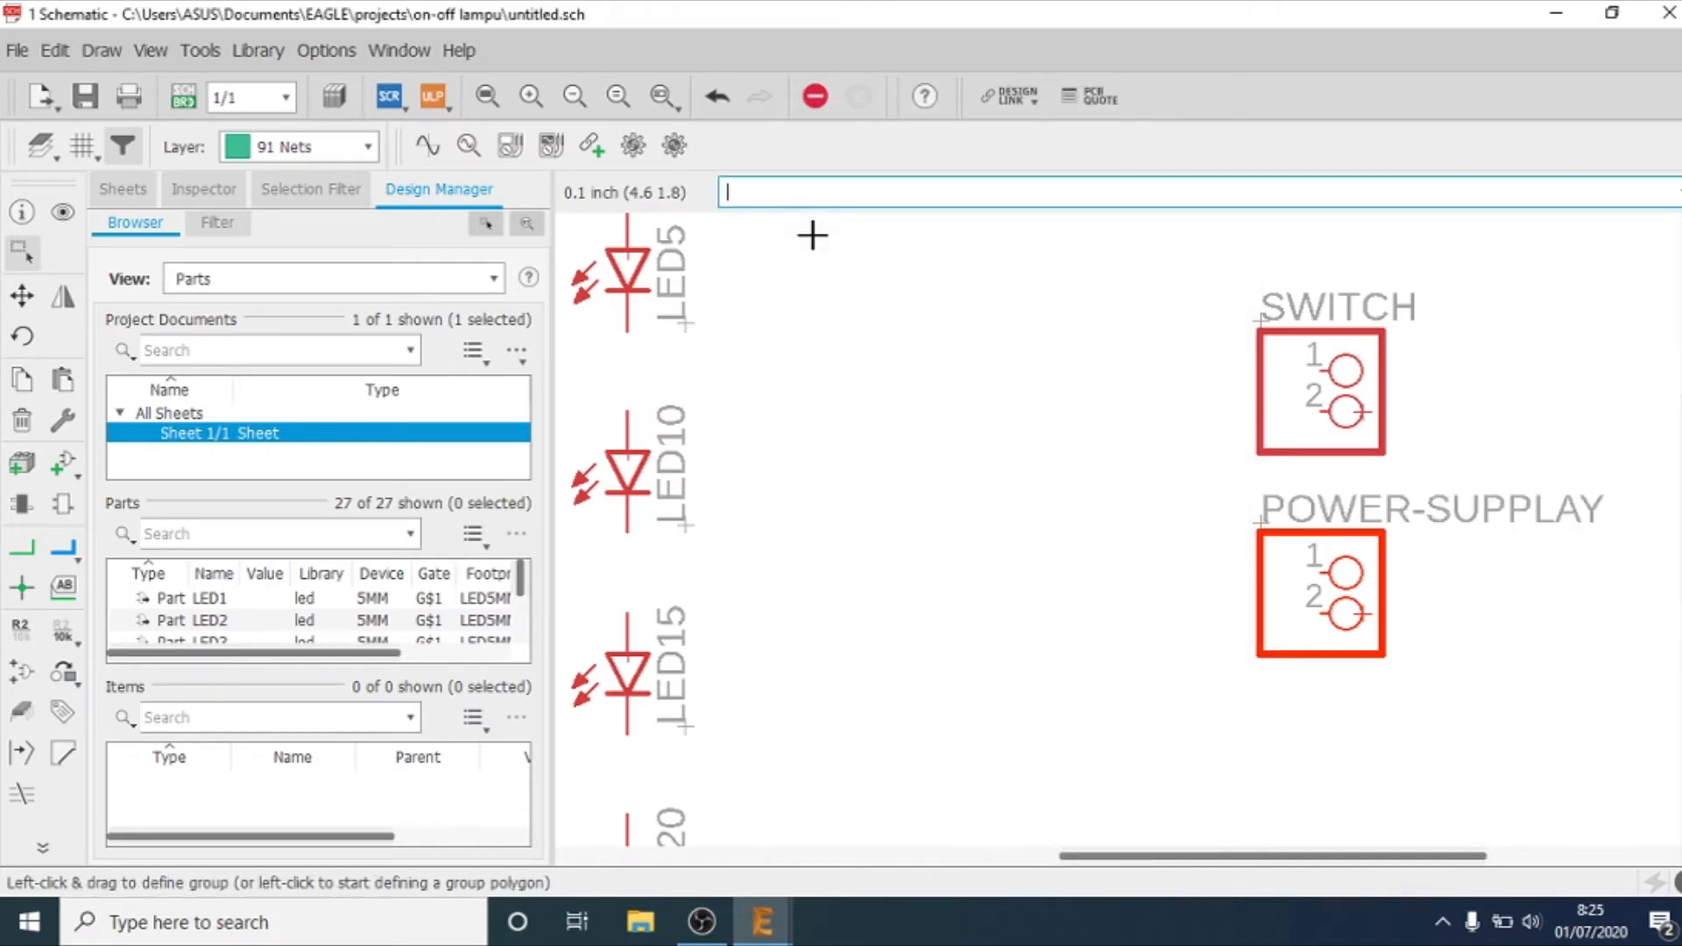
Step: Wire the first LED column in series with nets from LED1 through LED6, LED11 and LED16 to LED21
left_click(484, 98)
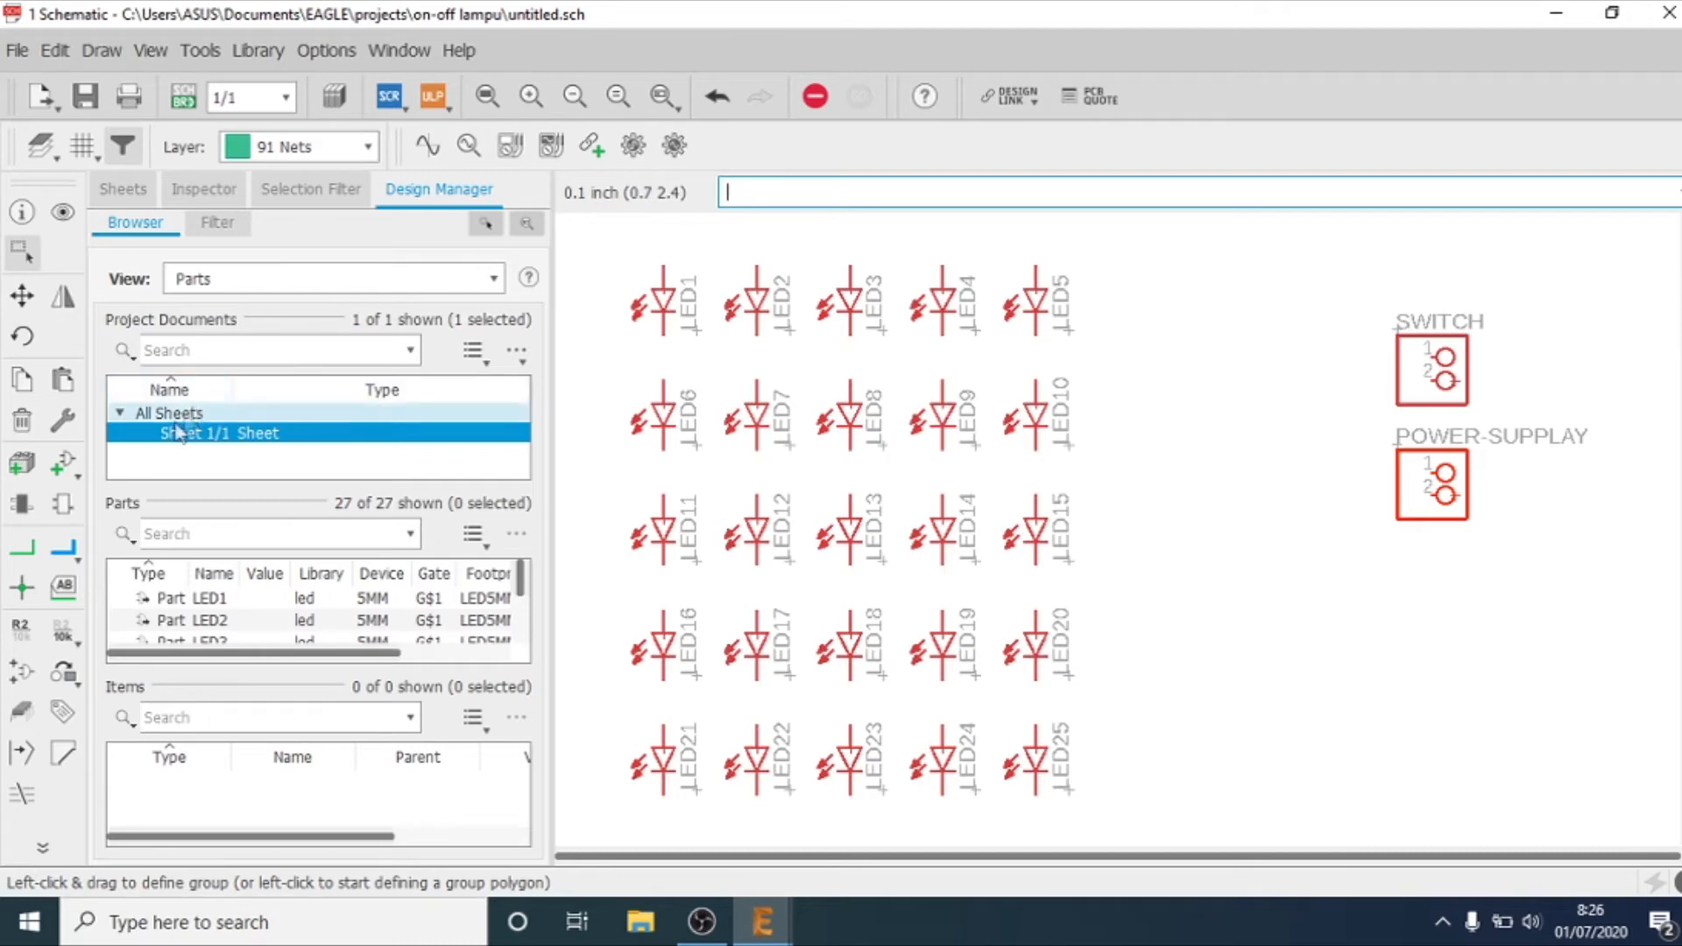
left_click(22, 548)
left_click(663, 334)
left_click(642, 382)
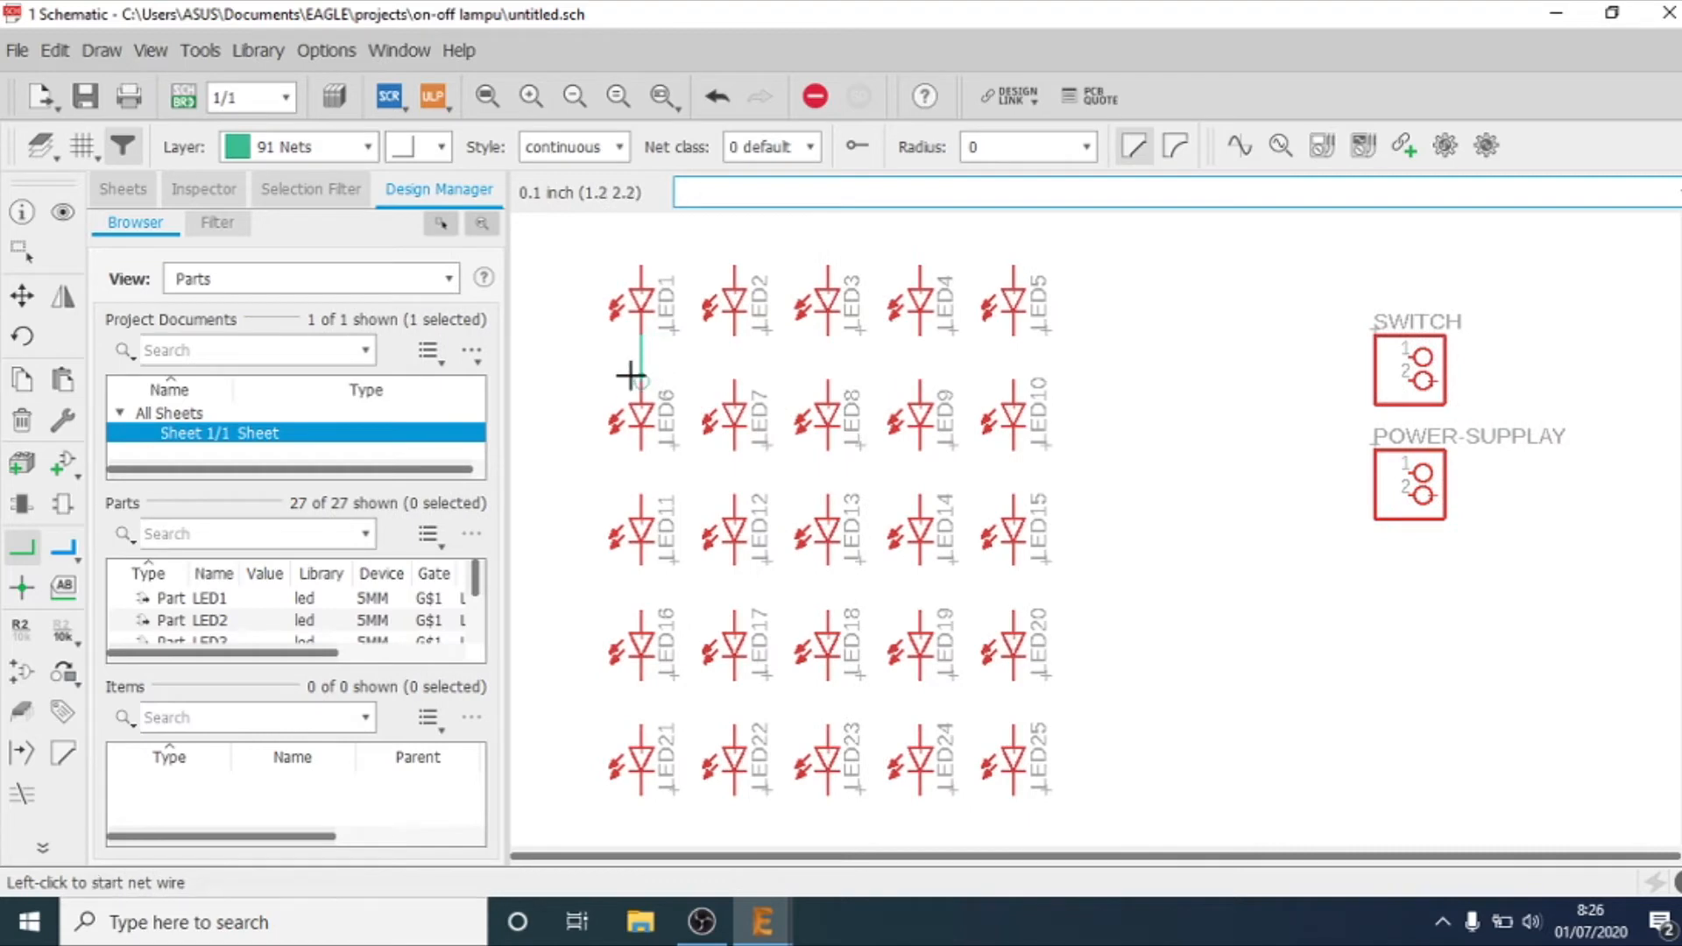
left_click(641, 450)
left_click(641, 496)
left_click(641, 565)
left_click(642, 611)
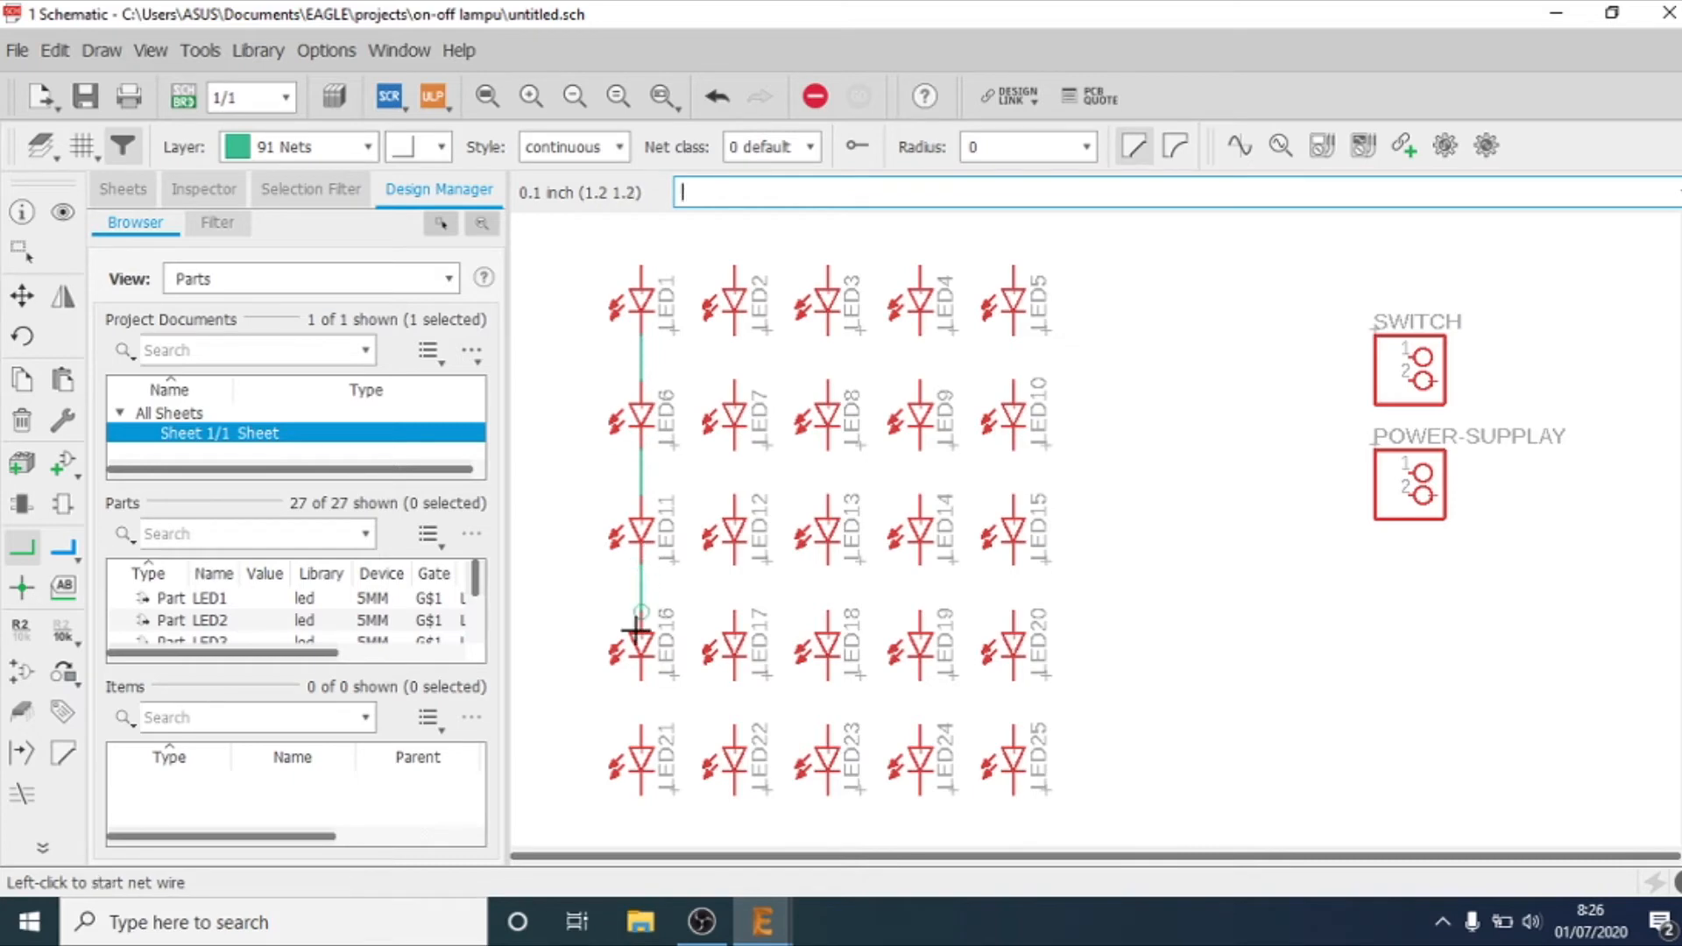
left_click(641, 680)
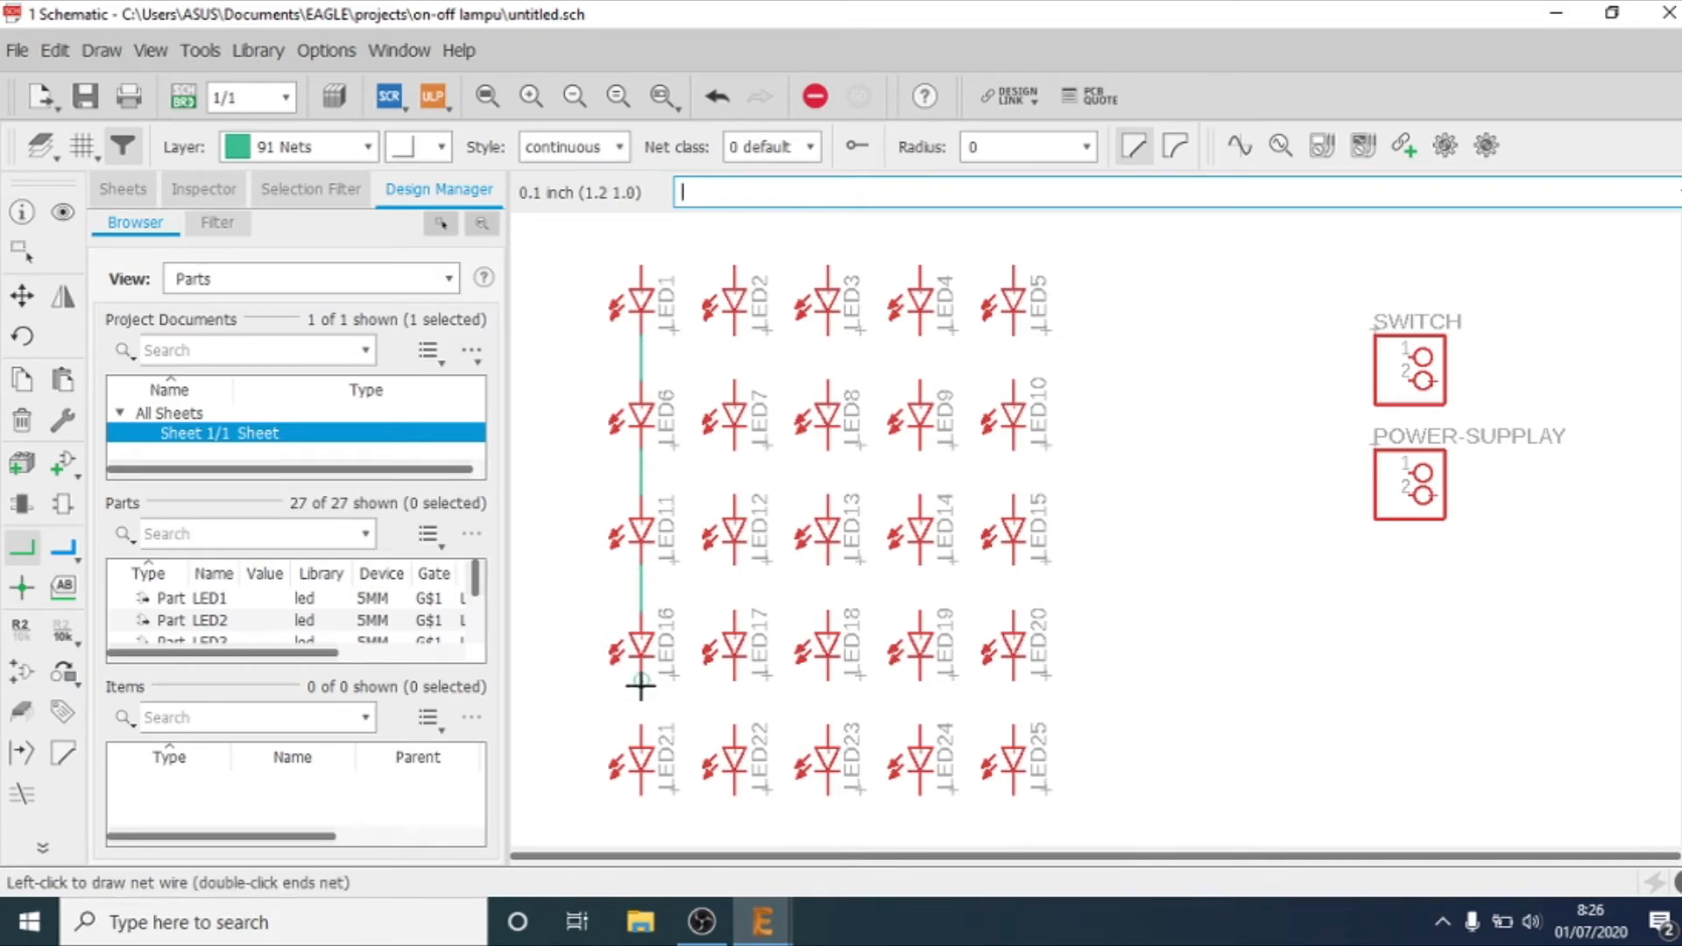
left_click(641, 728)
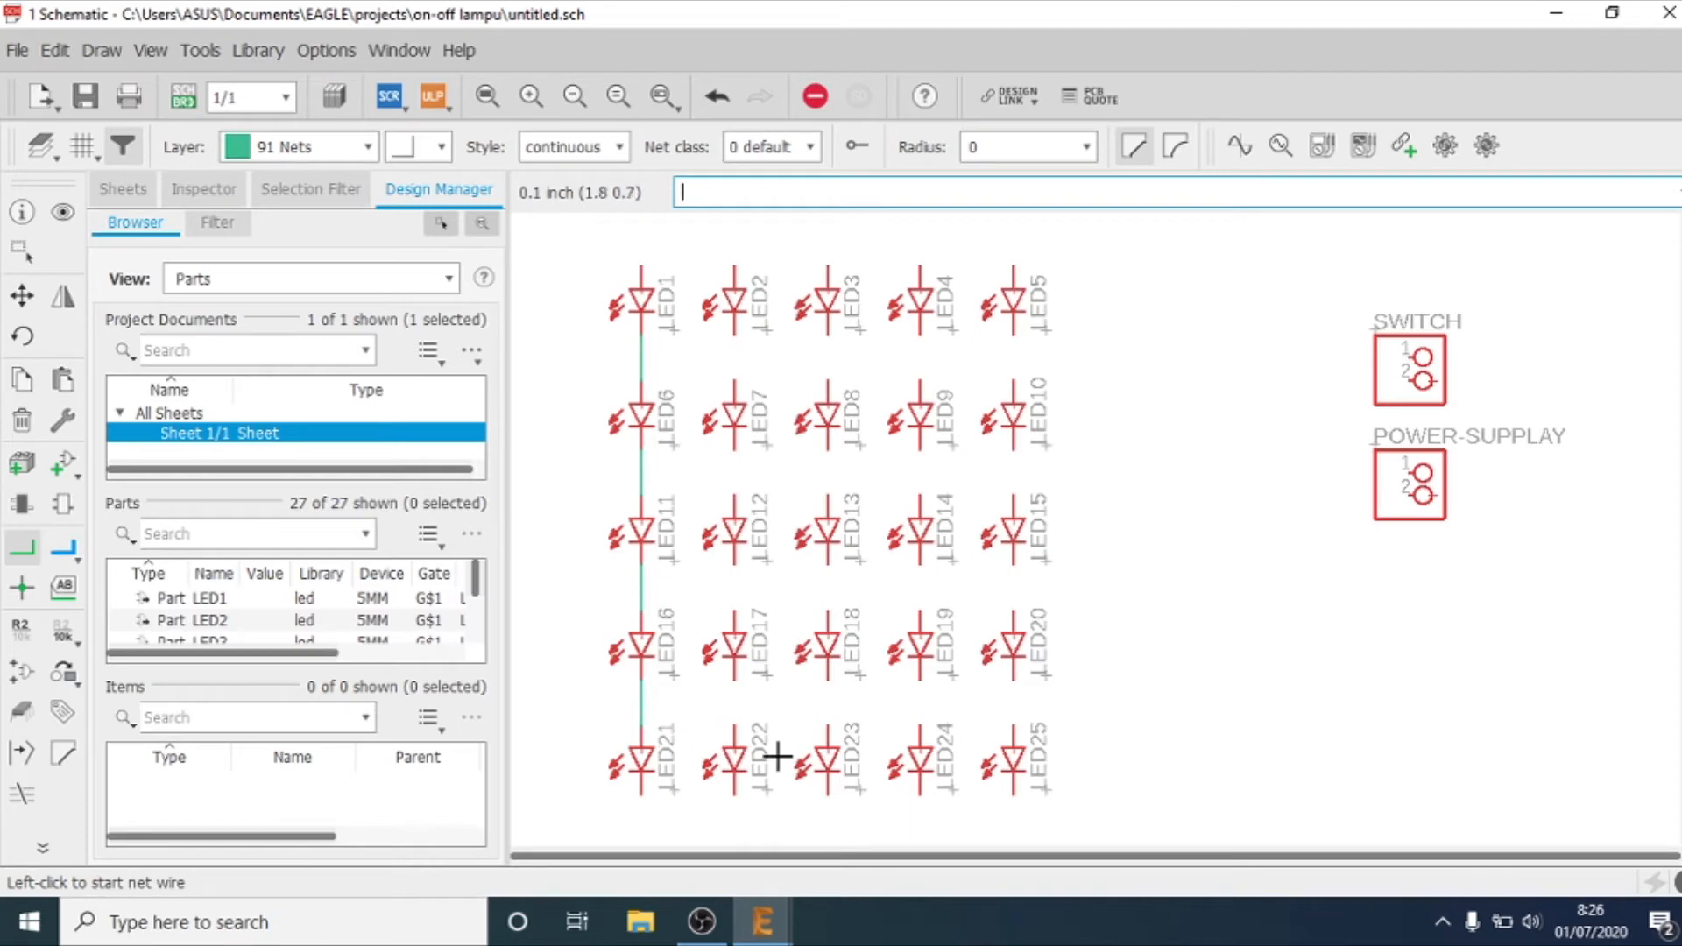
Step: Wire the second LED column in series with nets from LED2 through LED7, LED12 and LED17 to LED22
left_click(734, 336)
left_click(734, 383)
left_click(735, 447)
left_click(734, 496)
left_click(735, 565)
left_click(734, 611)
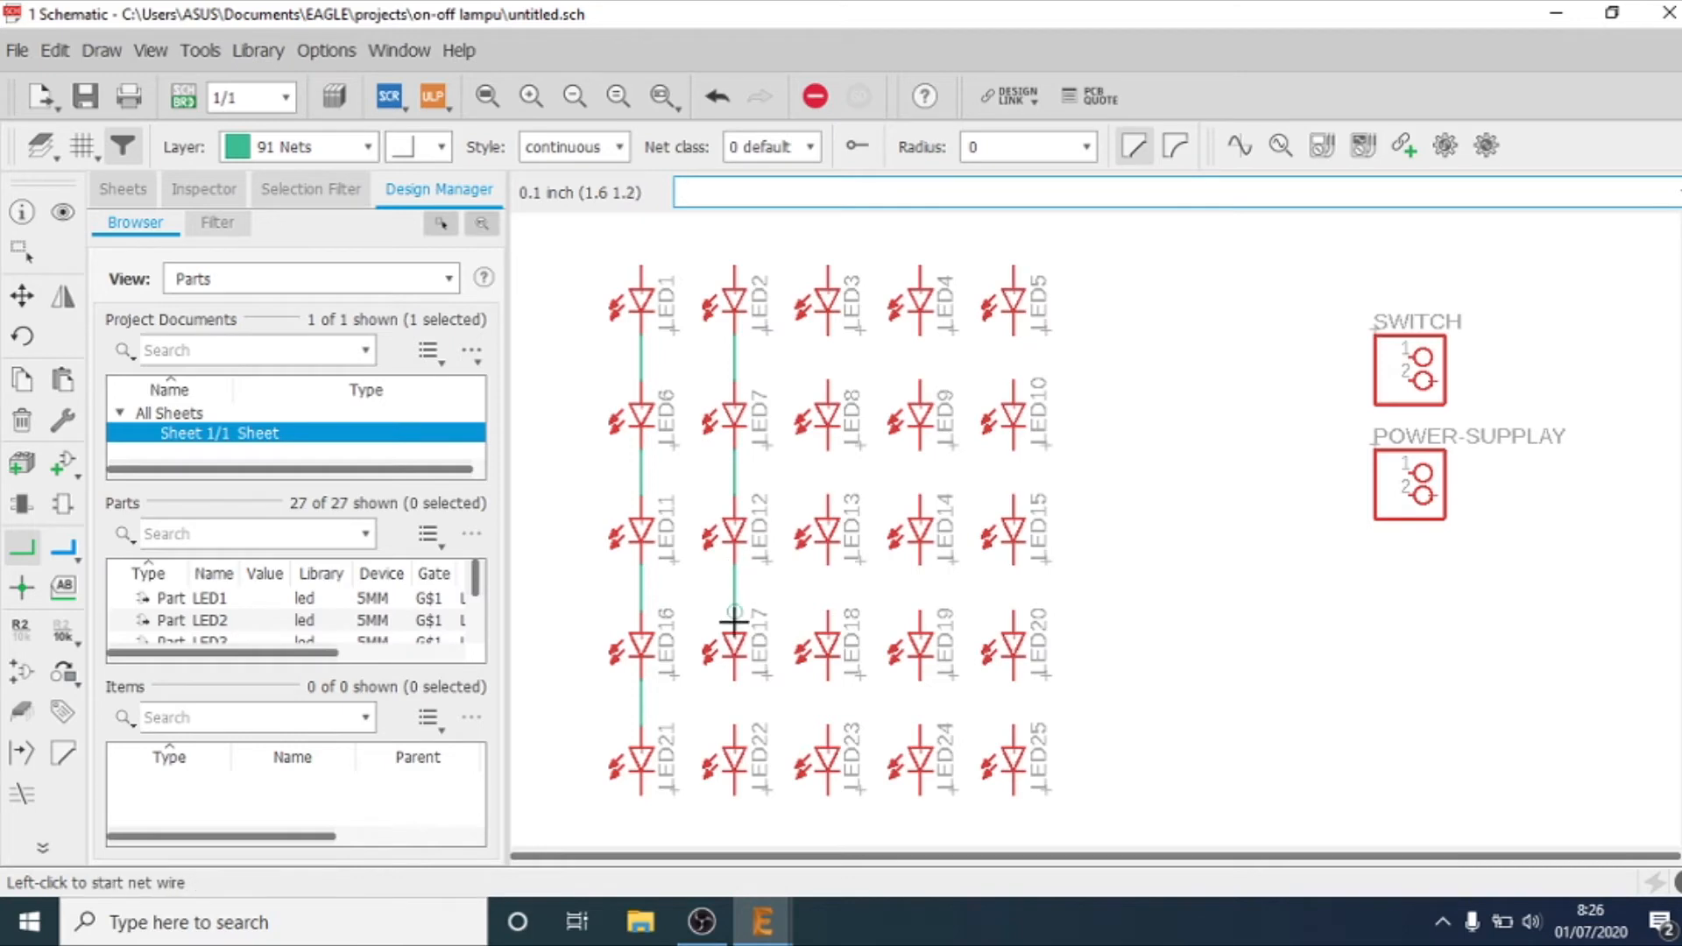
left_click(733, 678)
left_click(735, 725)
Step: Wire the third LED column in series with nets from LED23 through LED18, LED13 and LED8 up to LED3
left_click(828, 728)
left_click(828, 679)
left_click(828, 611)
left_click(828, 565)
left_click(828, 495)
left_click(828, 451)
left_click(828, 379)
left_click(828, 335)
Step: Wire the fourth LED column in series with nets from LED4 through LED9, LED14 and LED19 to LED24
left_click(919, 336)
left_click(920, 379)
left_click(920, 451)
left_click(920, 495)
left_click(920, 565)
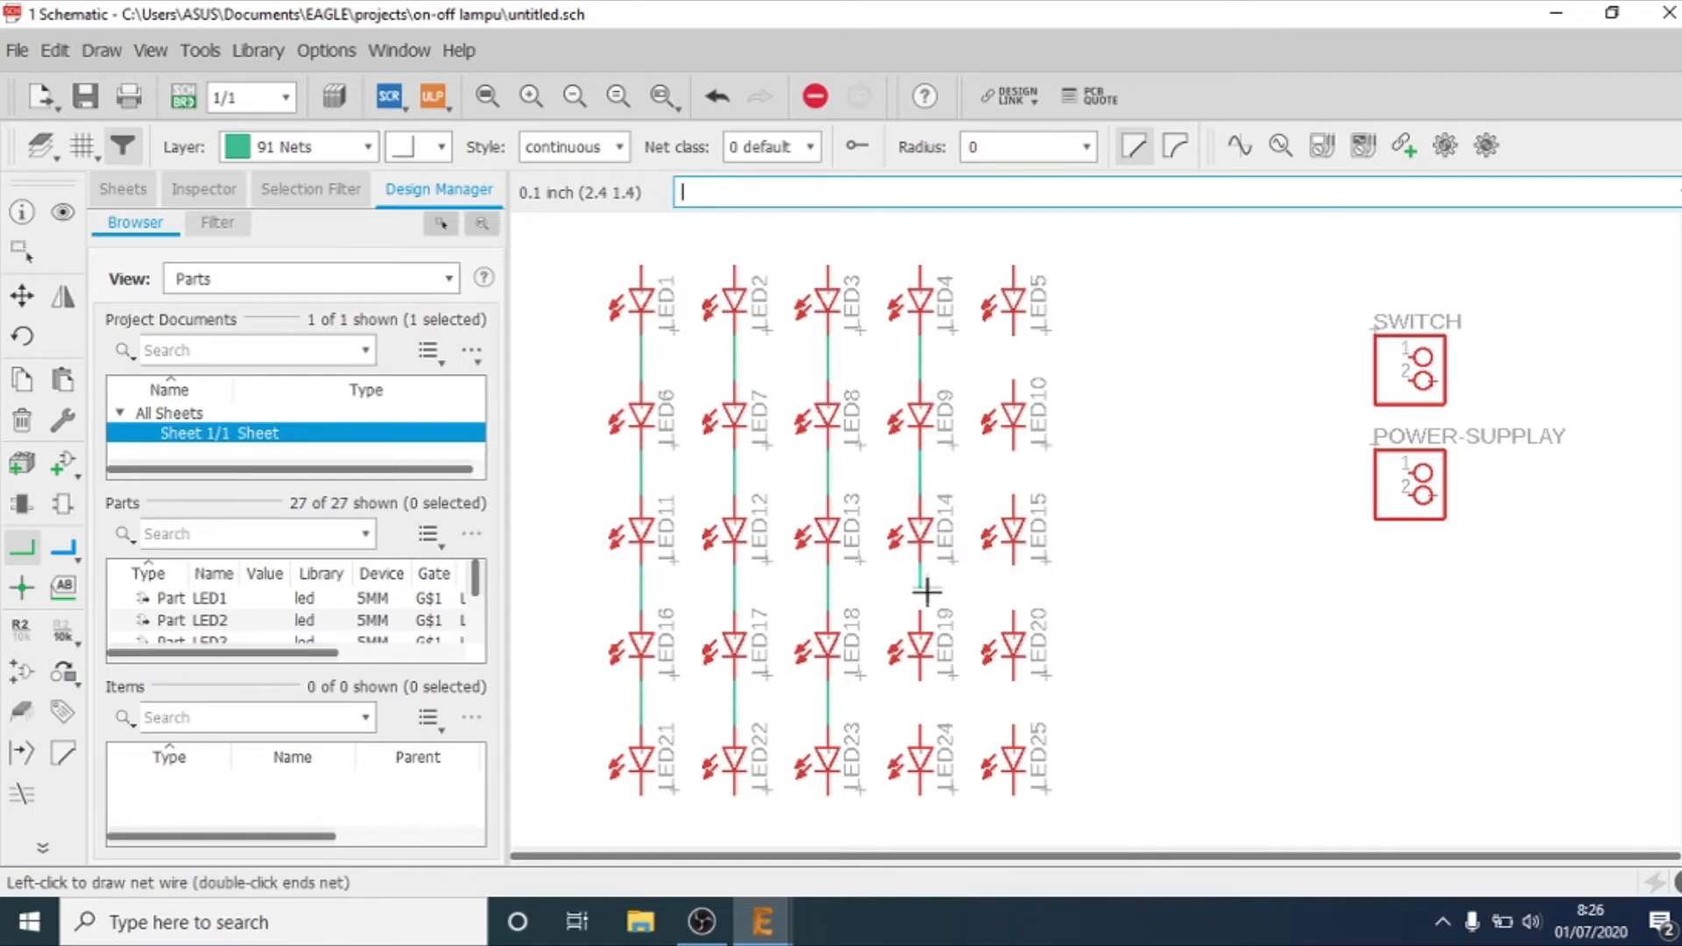
left_click(920, 611)
left_click(920, 681)
left_click(920, 725)
Step: Wire the fifth LED column in series with nets from LED25 through LED20, LED15 and LED10 up to LED5
left_click(1012, 726)
left_click(1013, 680)
left_click(1013, 611)
left_click(1012, 565)
left_click(1013, 495)
left_click(1012, 452)
left_click(1012, 378)
left_click(1012, 336)
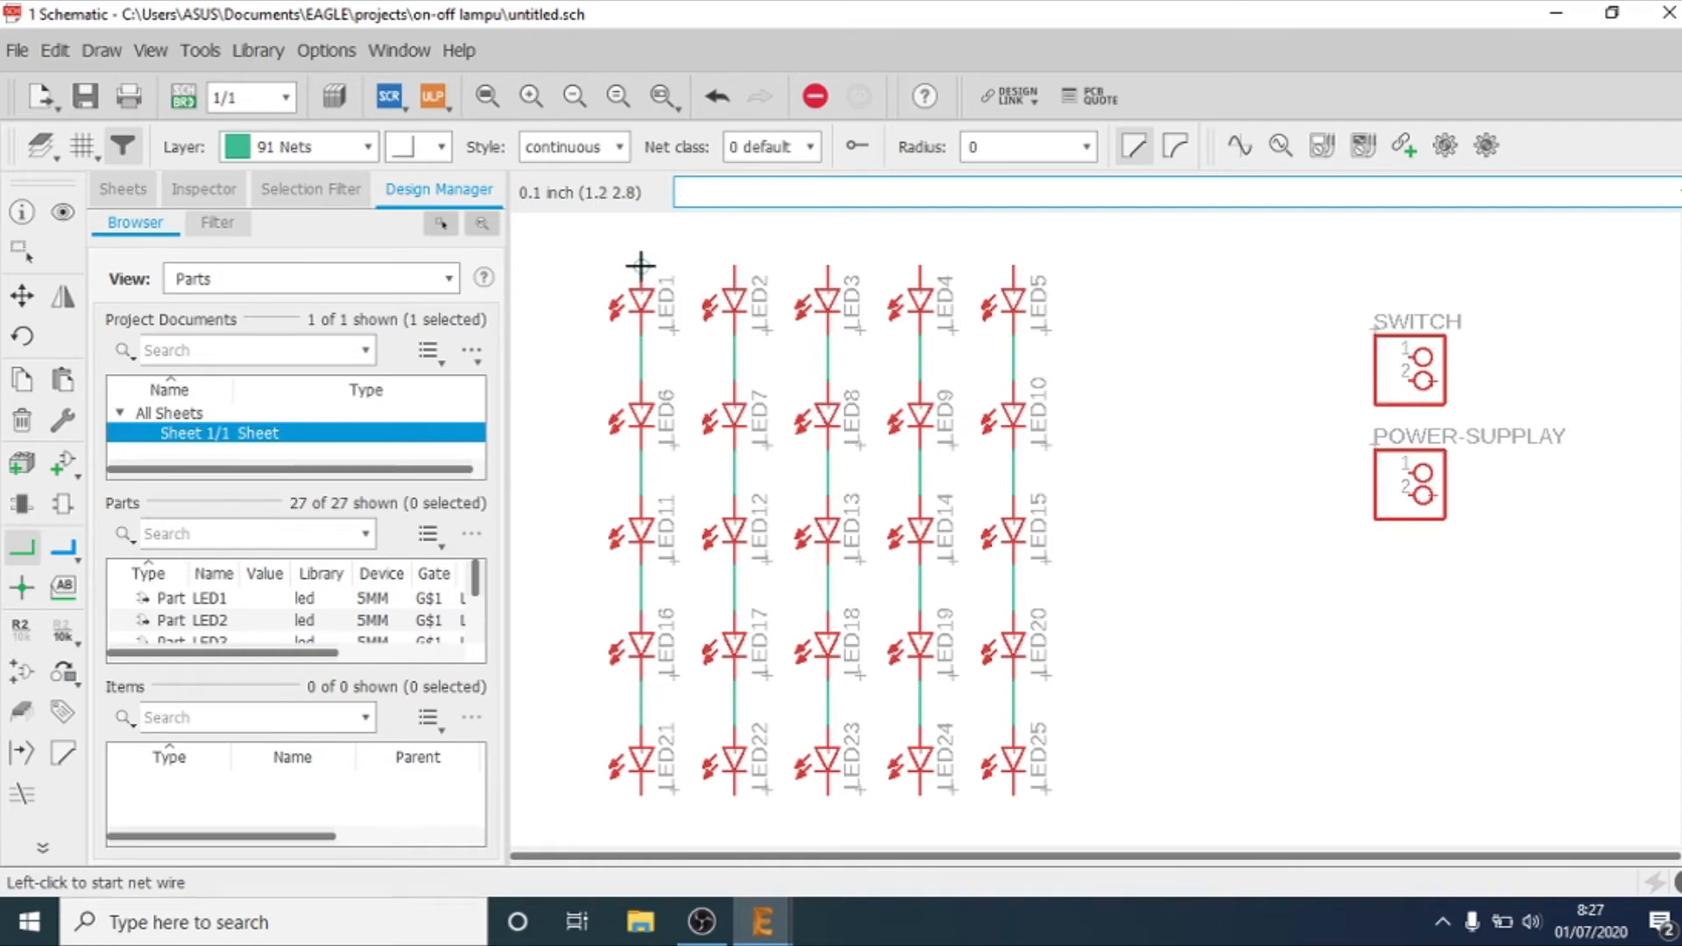
Step: Join the upper pins of LED1 through LED5 with one horizontal net along the top of the grid
left_click(640, 264)
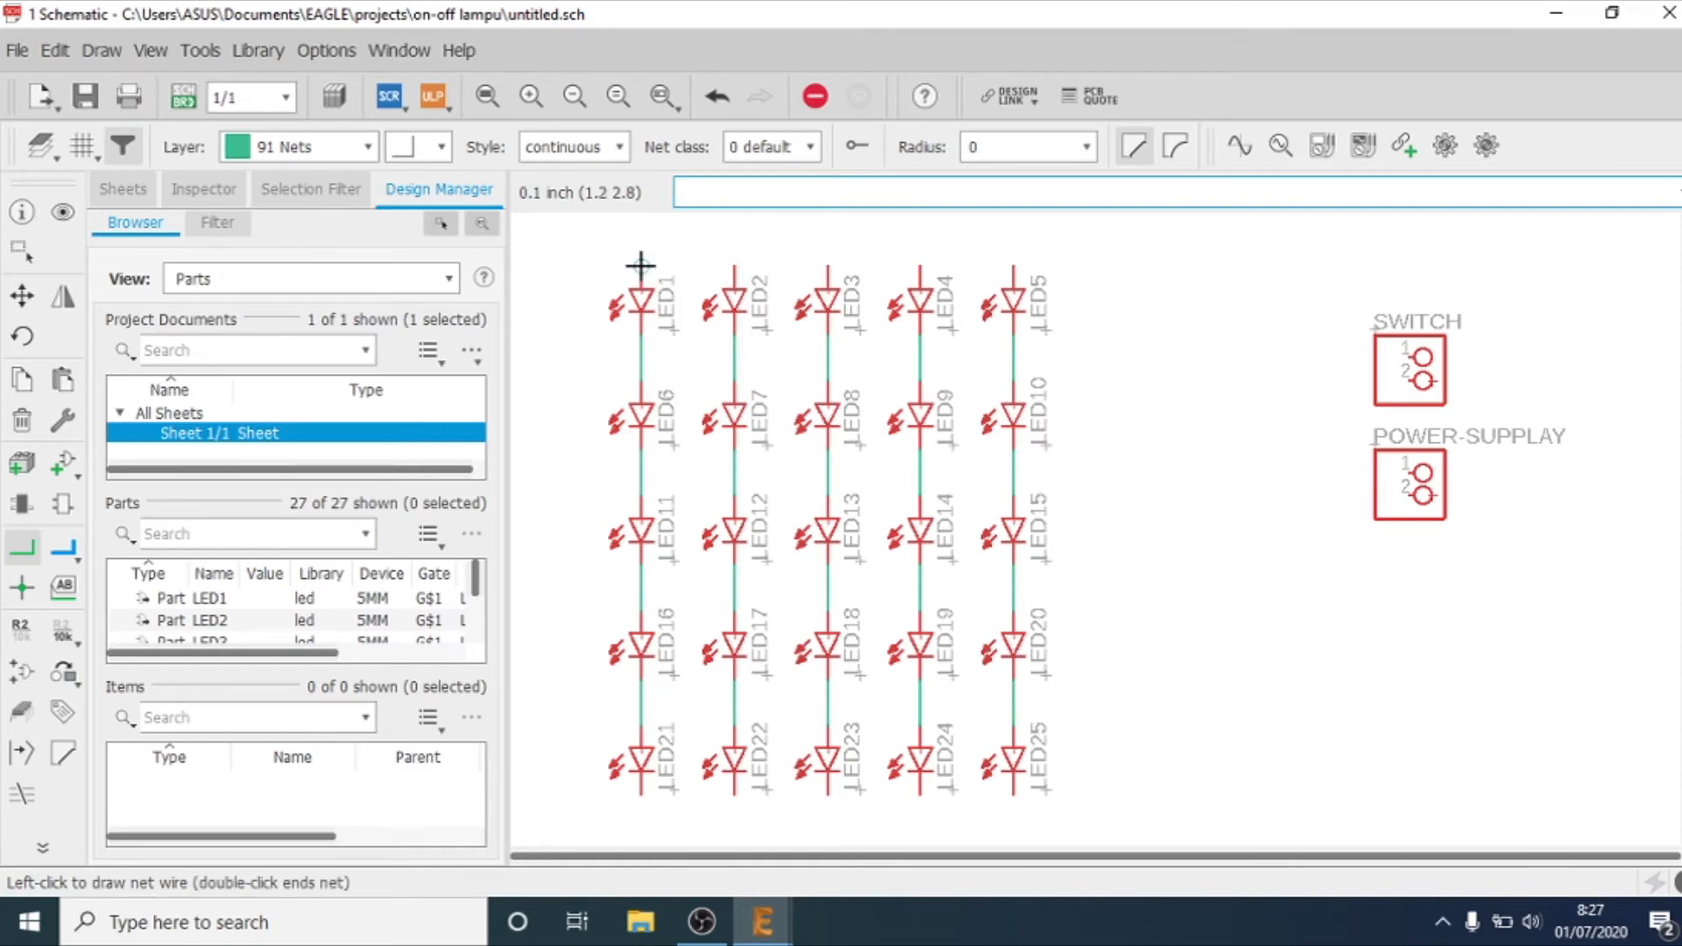
left_click(731, 266)
left_click(735, 265)
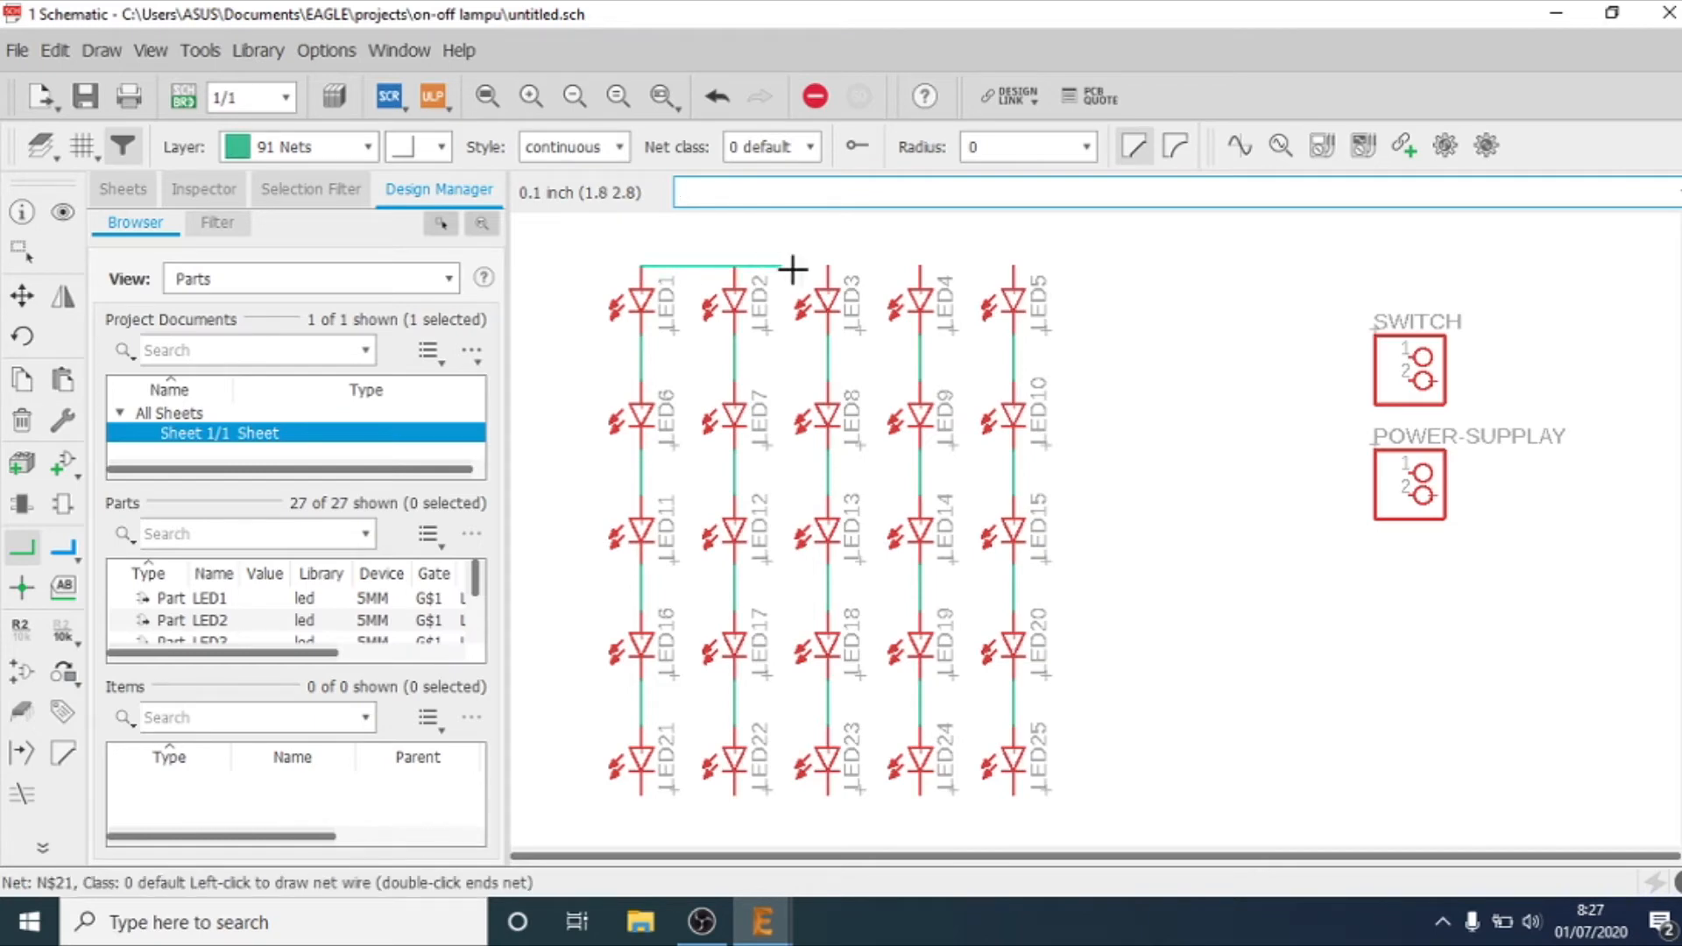
left_click(828, 266)
left_click(828, 265)
left_click(919, 265)
left_click(919, 266)
double_click(1009, 266)
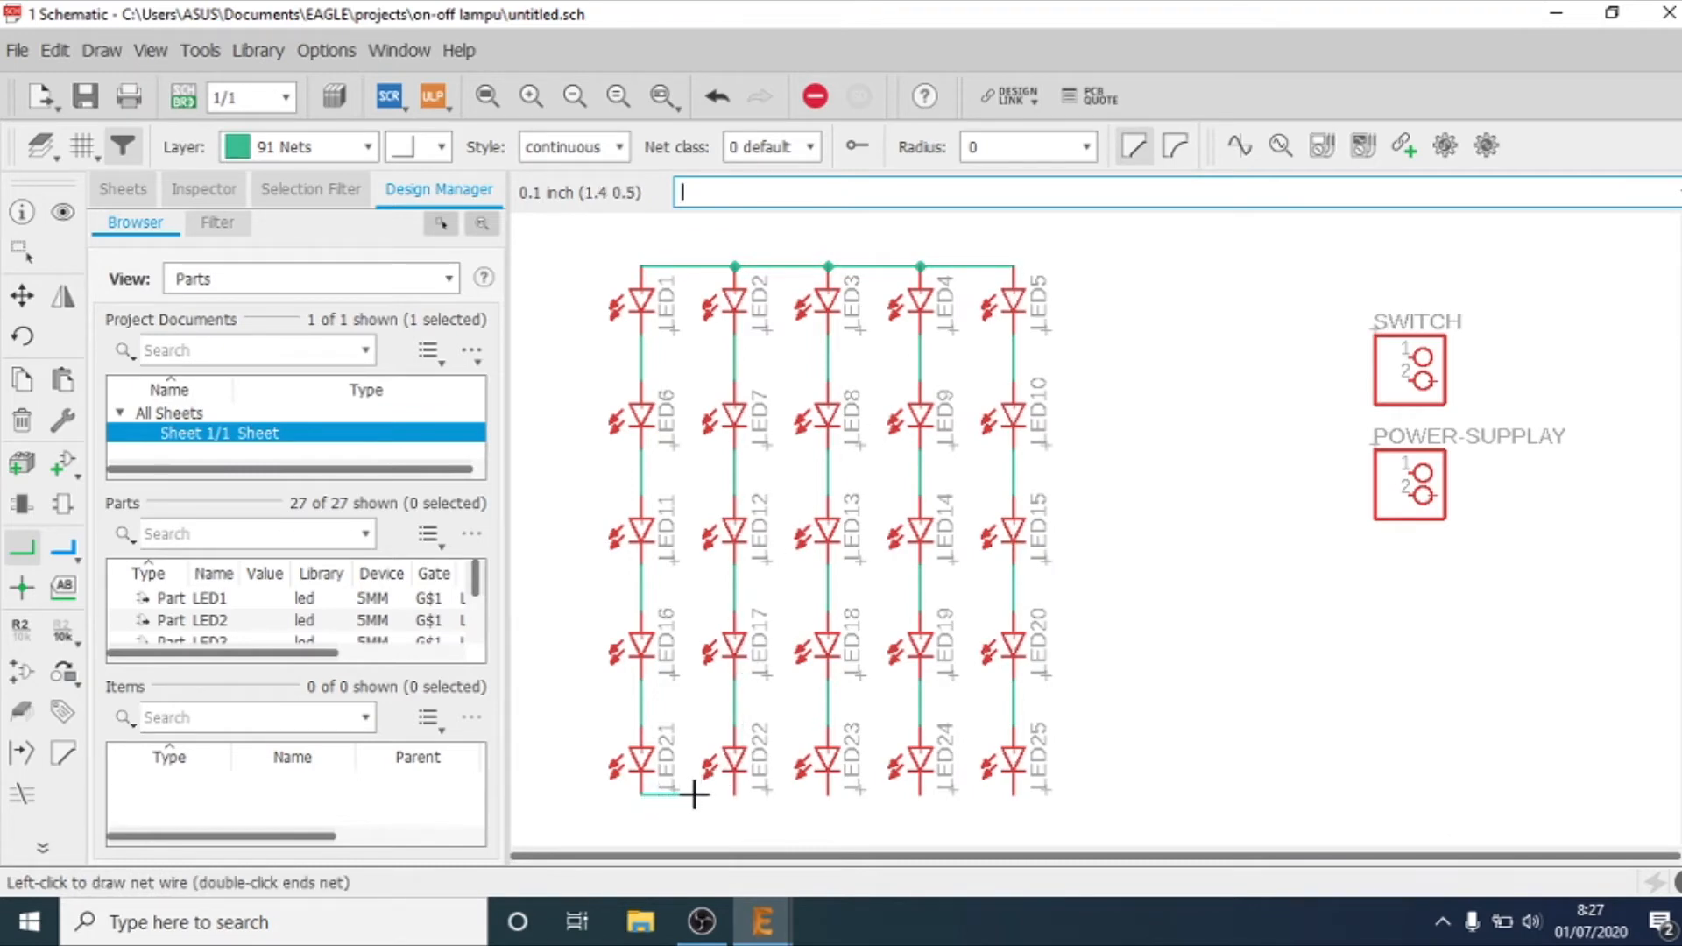
Step: Join the lower pins of LED21 through LED25 with one horizontal net along the bottom of the grid
left_click(728, 796)
left_click(729, 796)
left_click(827, 795)
left_click(827, 796)
left_click(920, 796)
left_click(920, 796)
left_click(1010, 796)
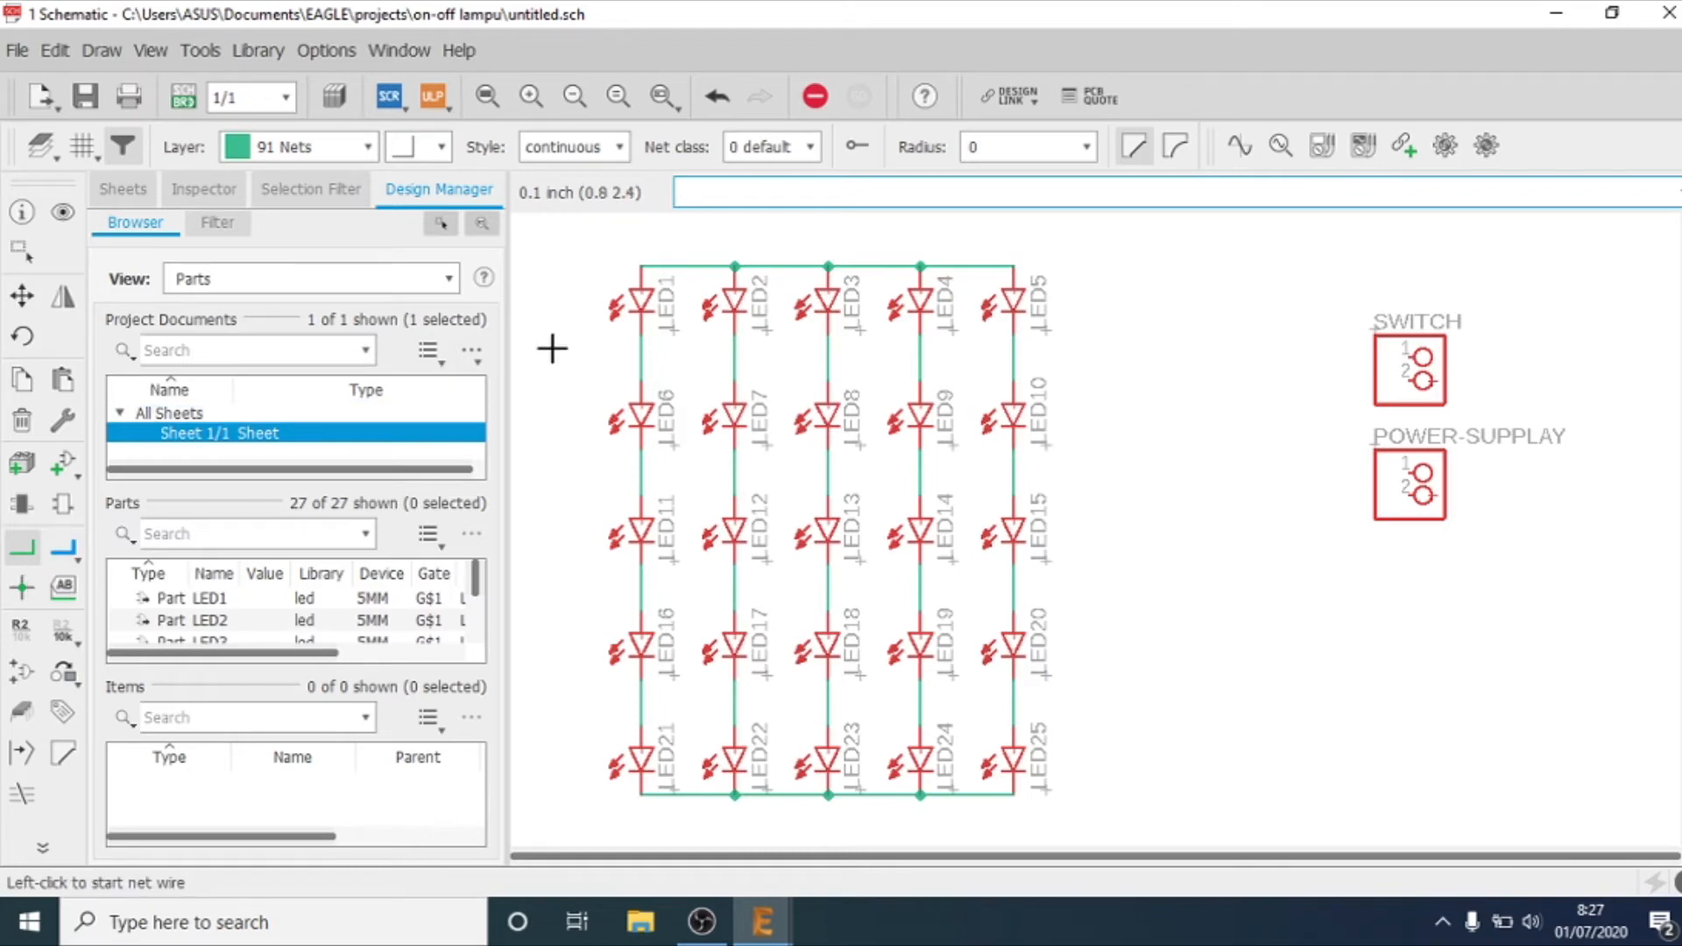
Step: Try to wire pin 1 of the SWITCH header to the grid's upper net at LED5
left_click(1408, 357)
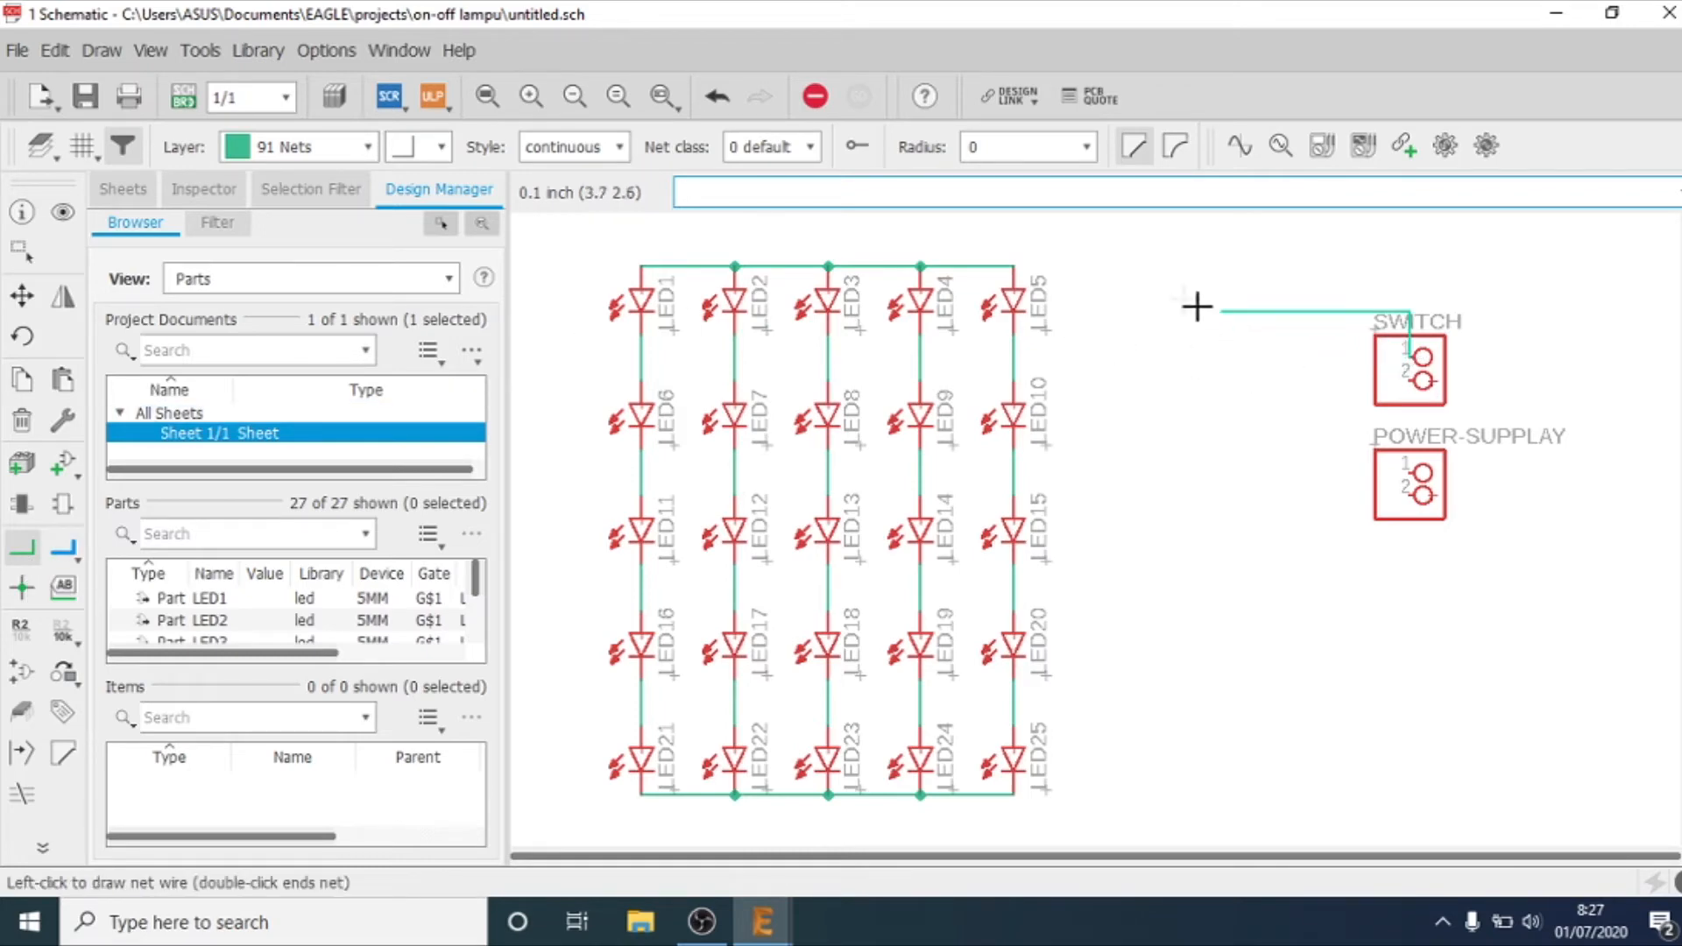
left_click(1014, 266)
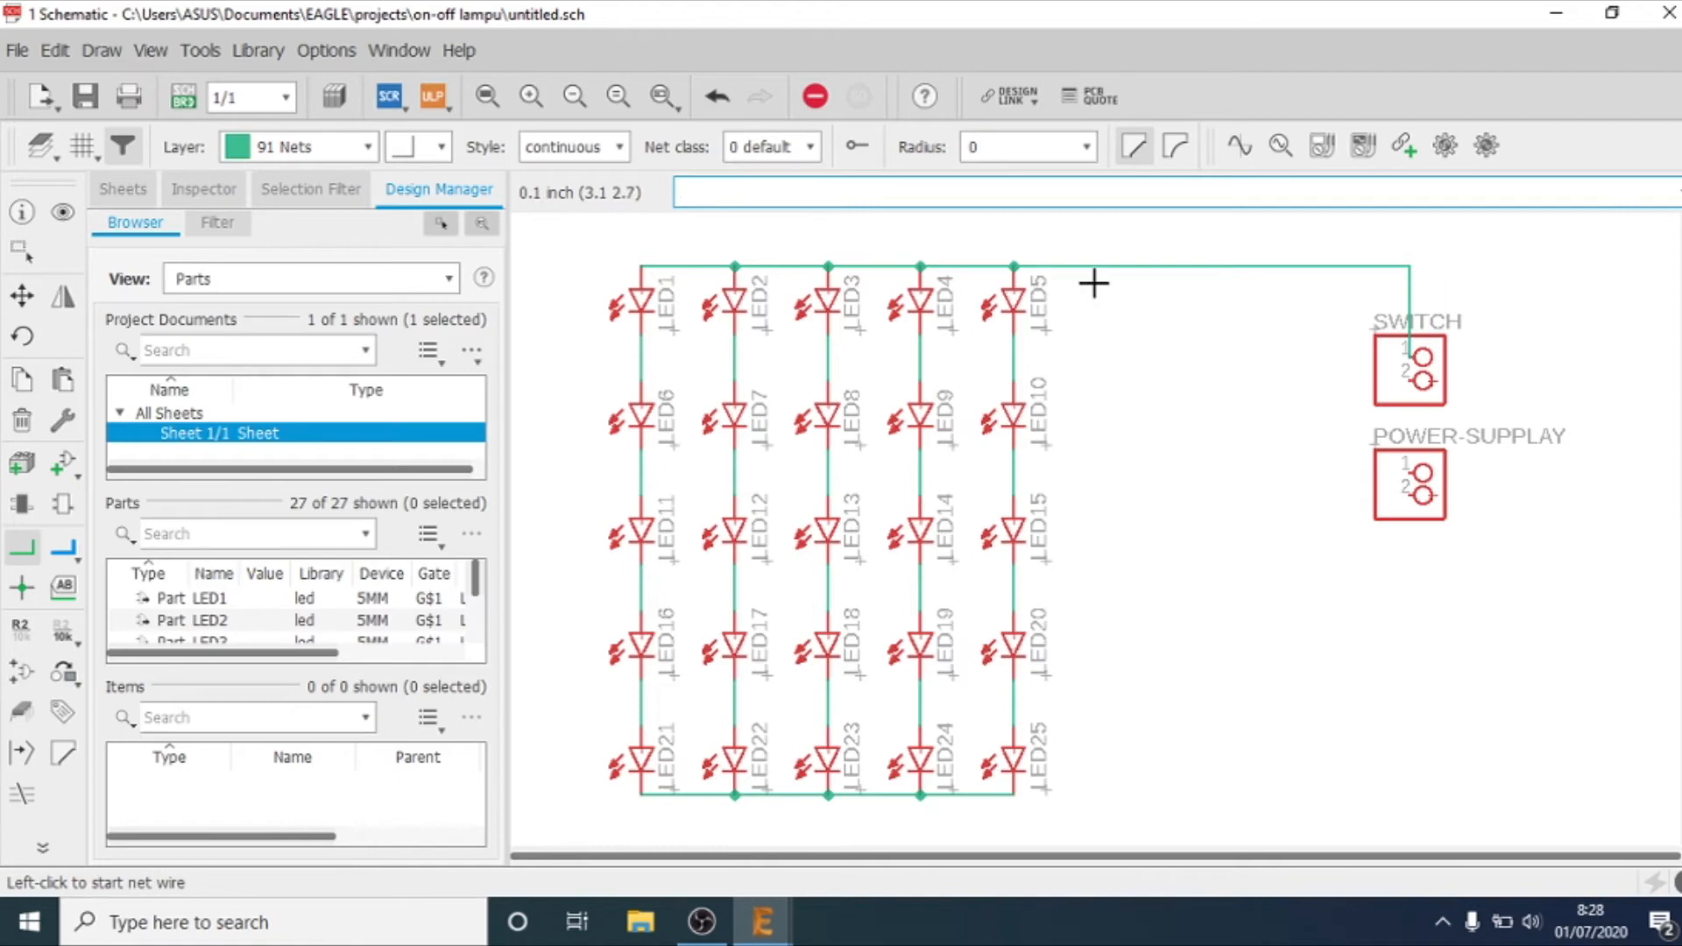
key("ctrl+z")
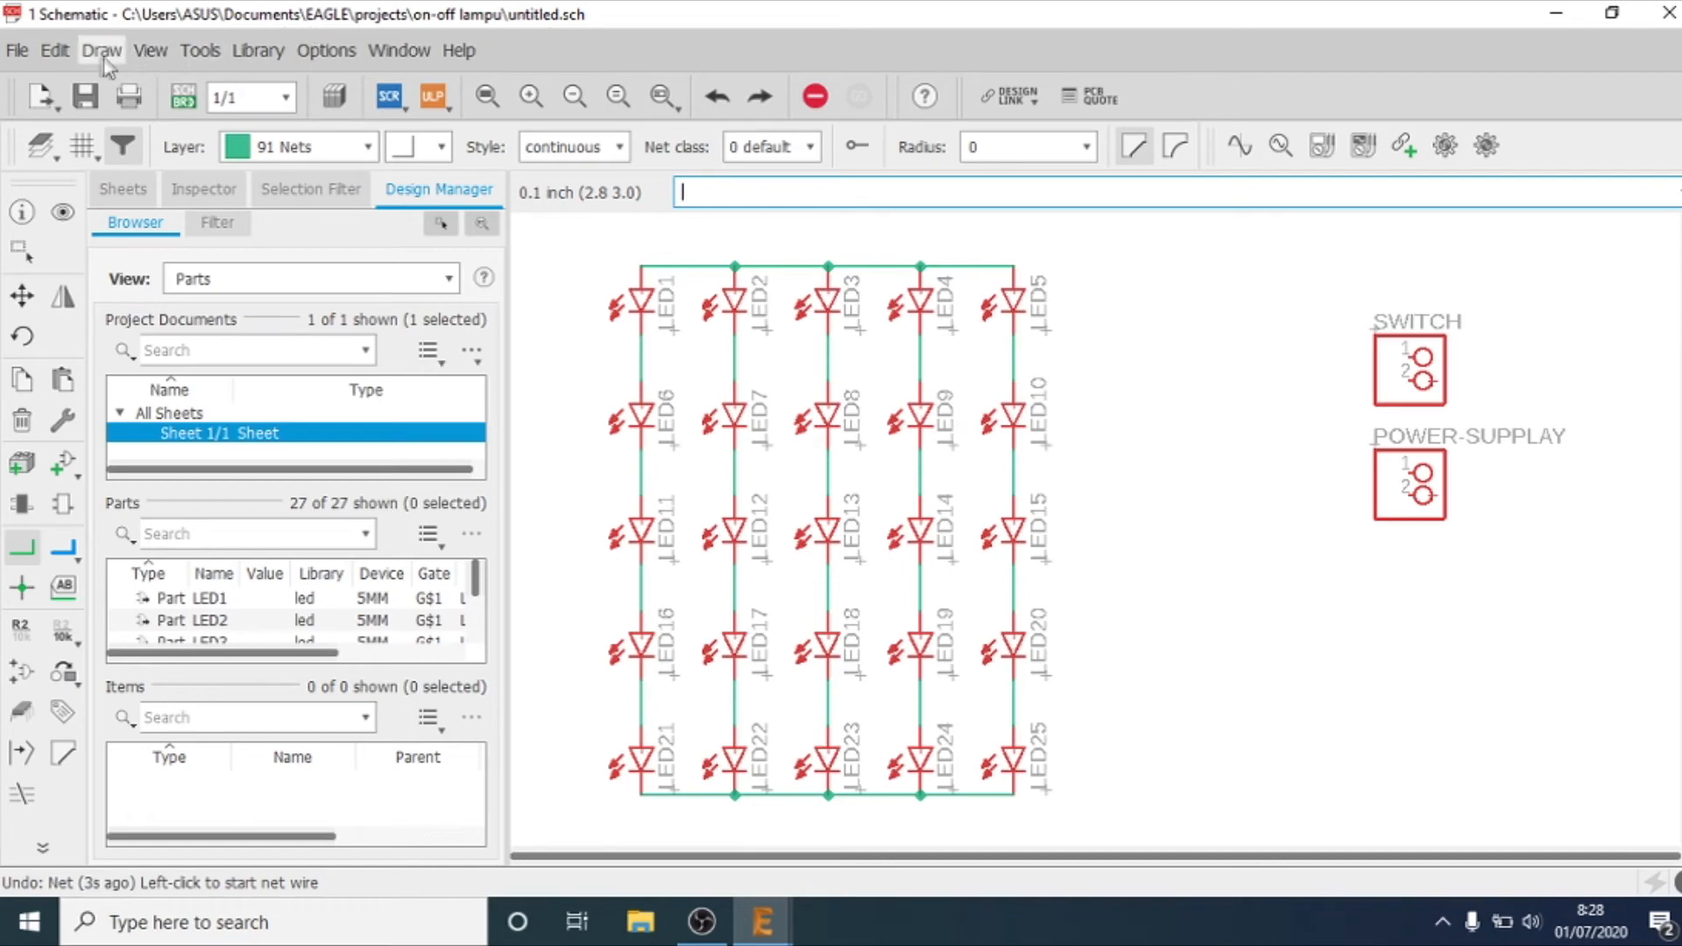
Step: Add two new net classes to the schematic and name the first one signal
left_click(55, 50)
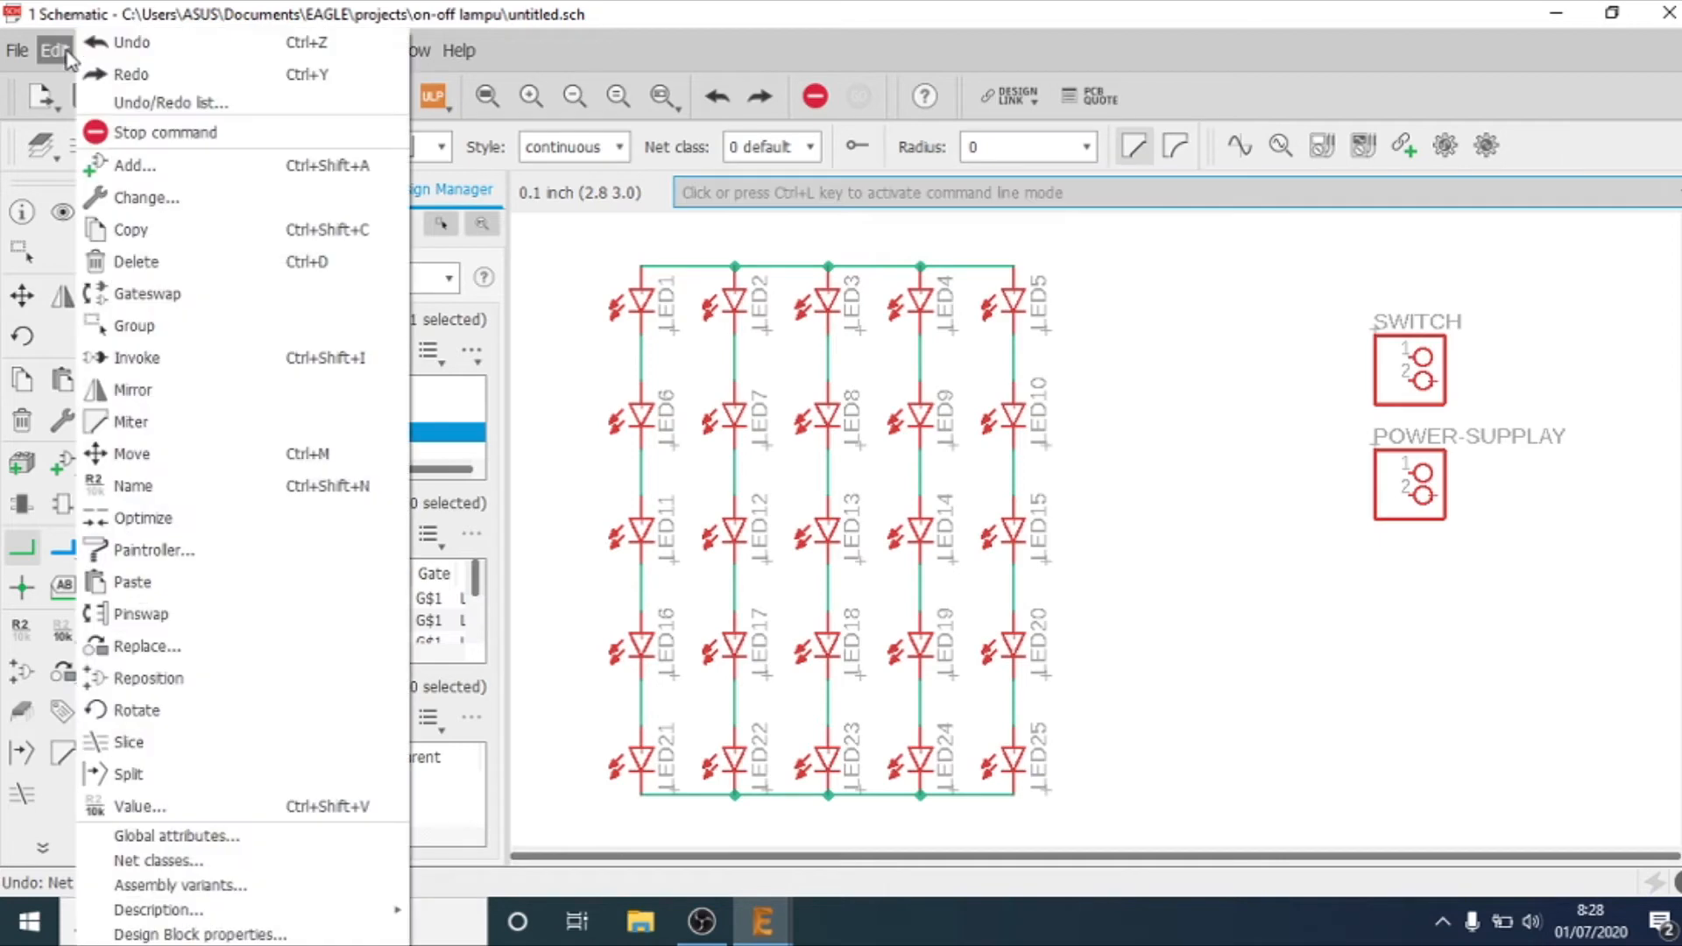
left_click(212, 860)
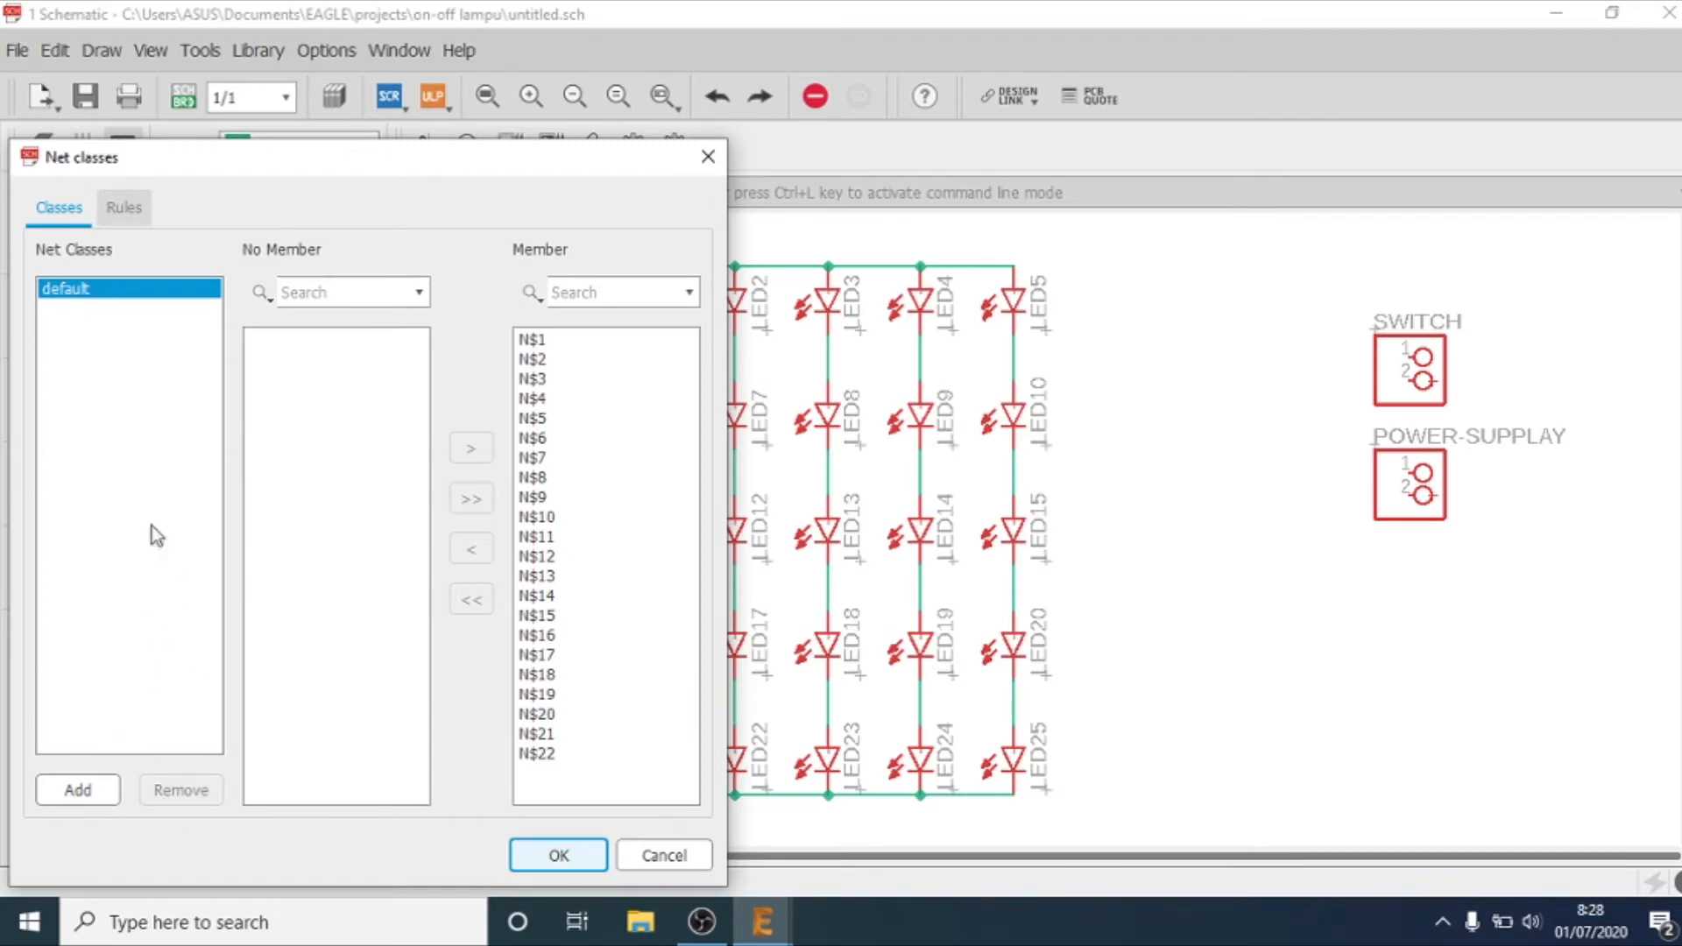
left_click(105, 795)
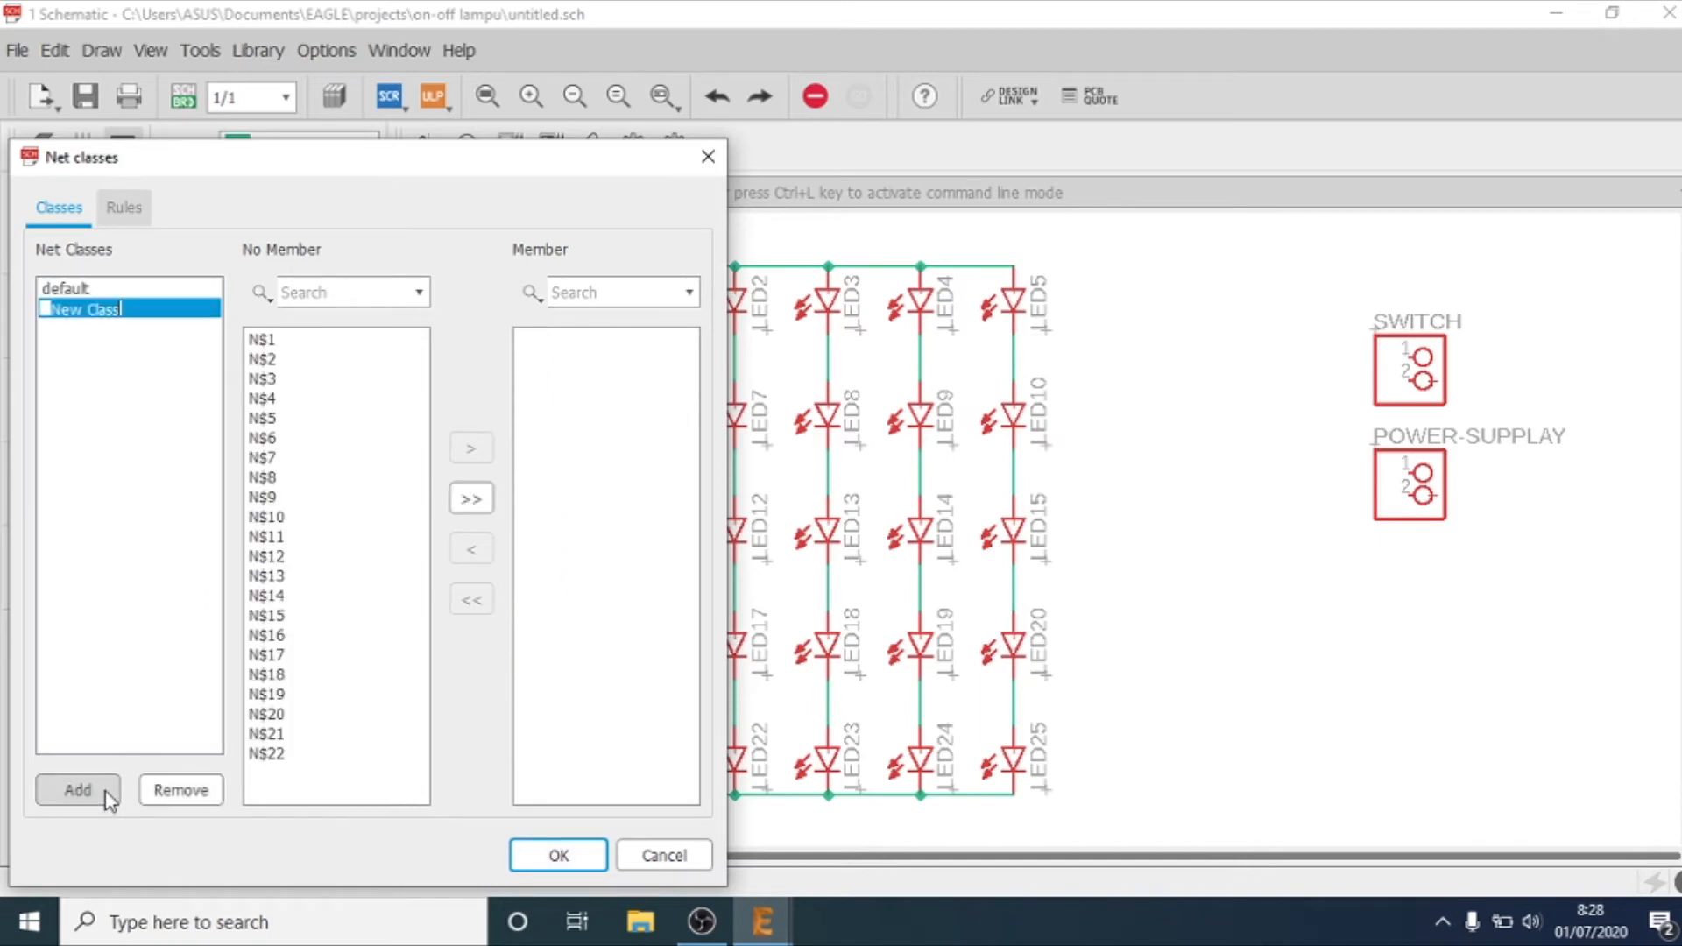
left_click(105, 796)
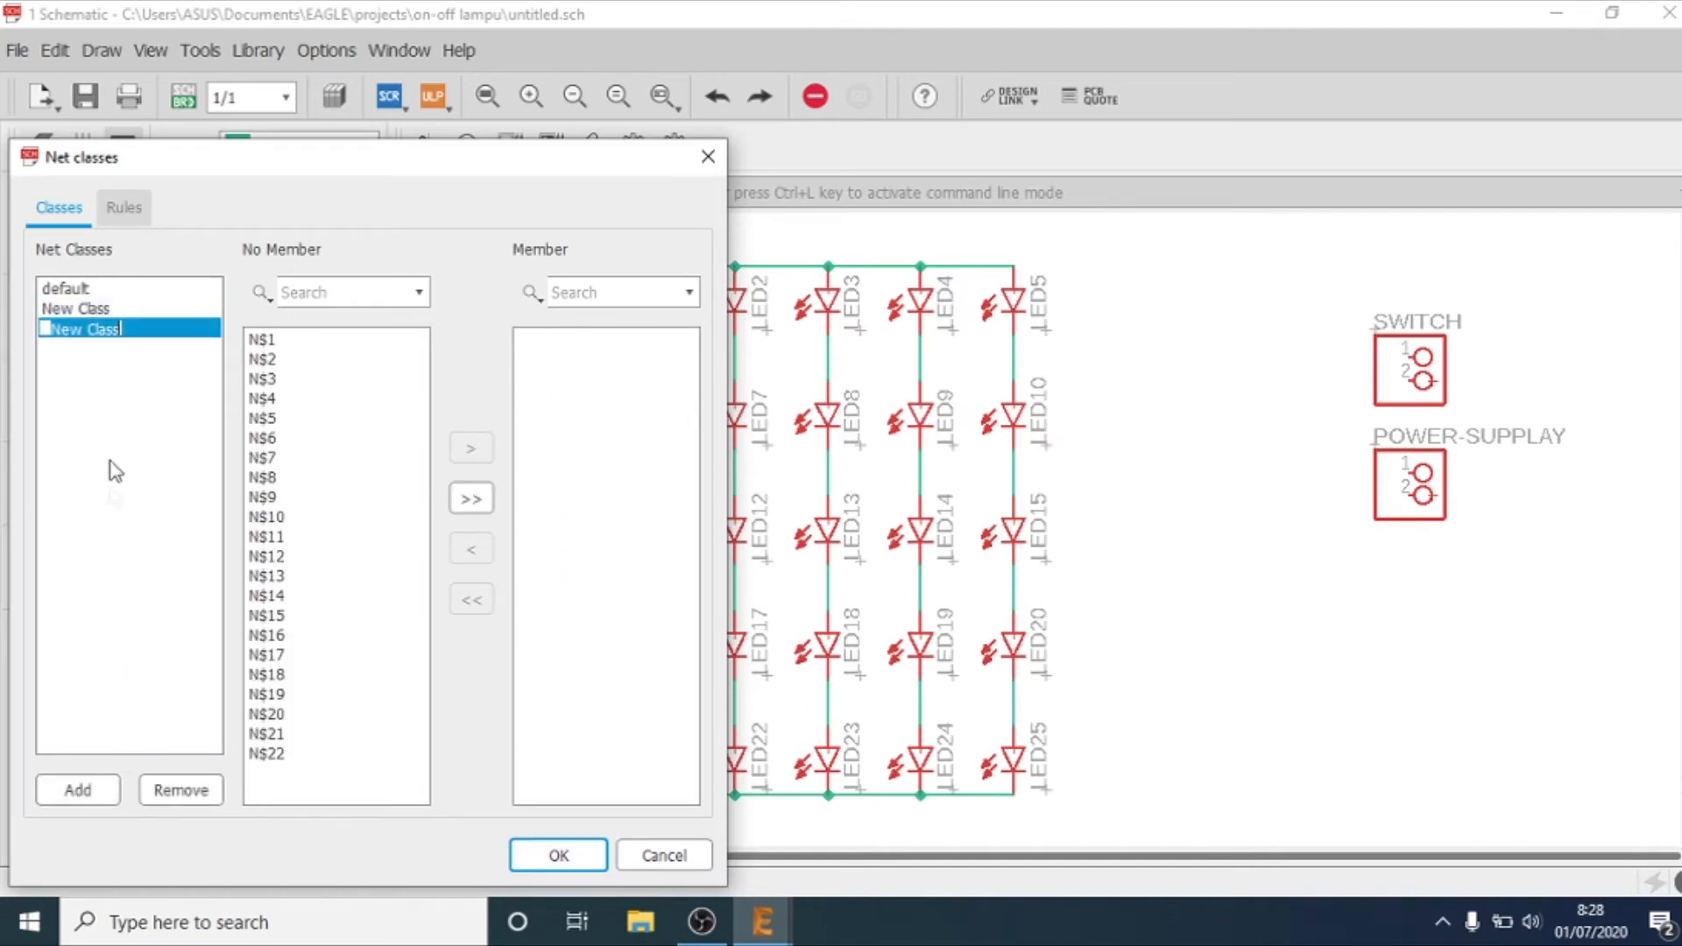
left_click(110, 310)
double_click(122, 309)
key("BackSpace")
type("signa")
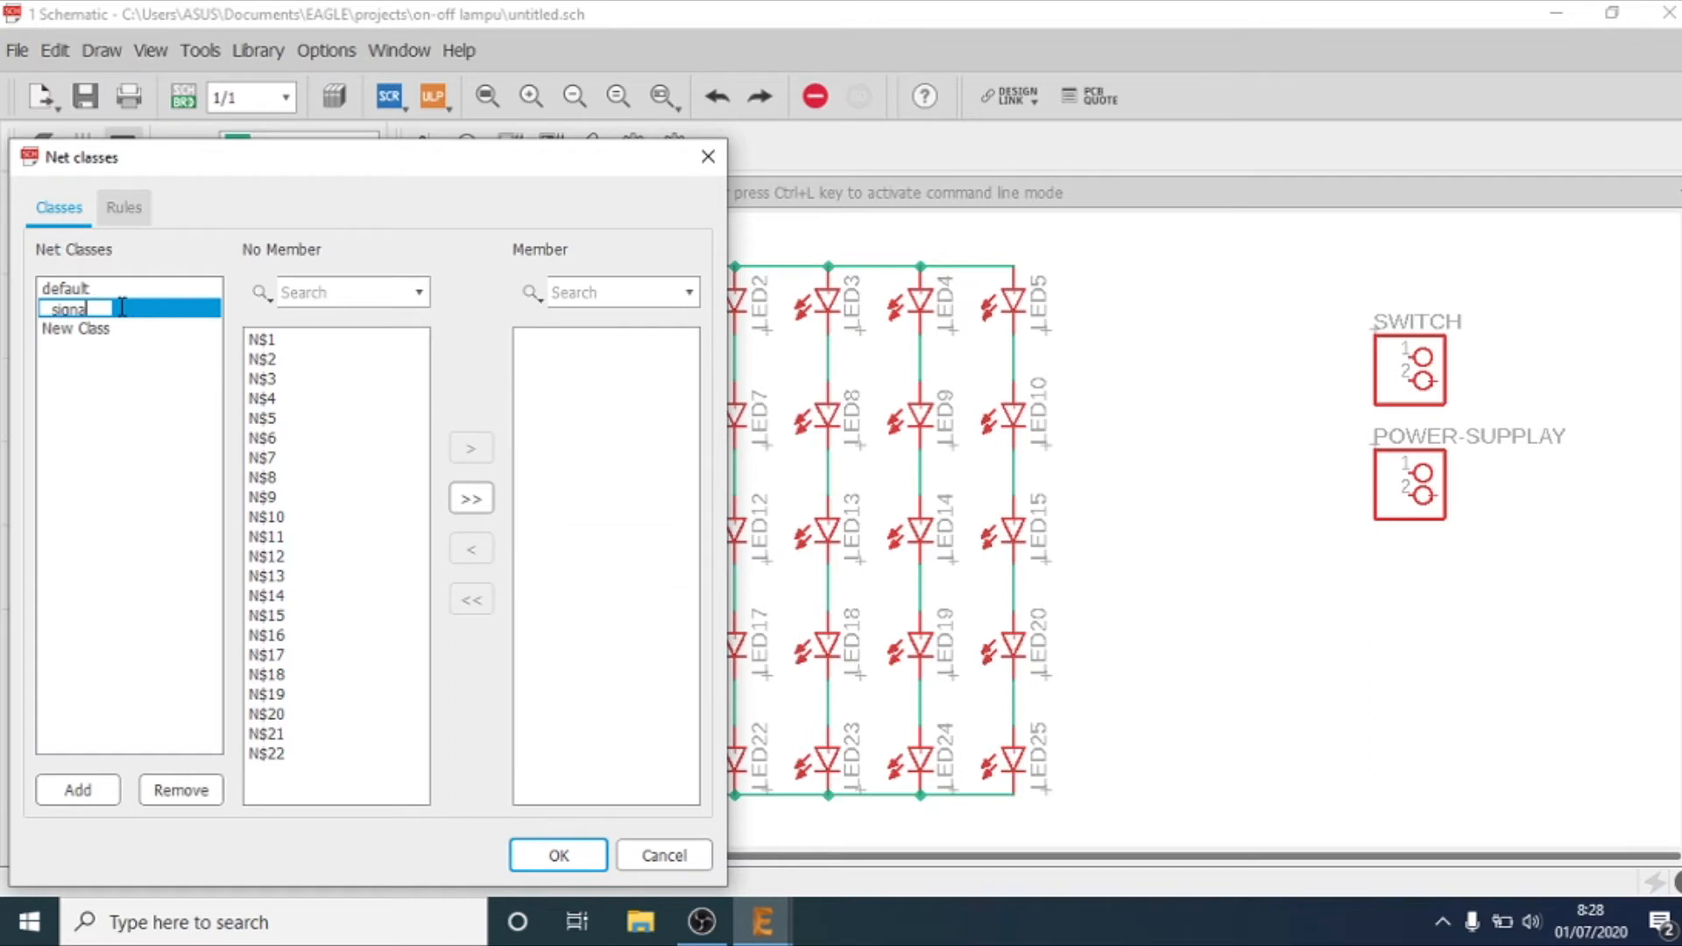
type("l")
key("Return")
Step: Name the second new net class power and apply the net class changes
left_click(103, 328)
left_click(101, 328)
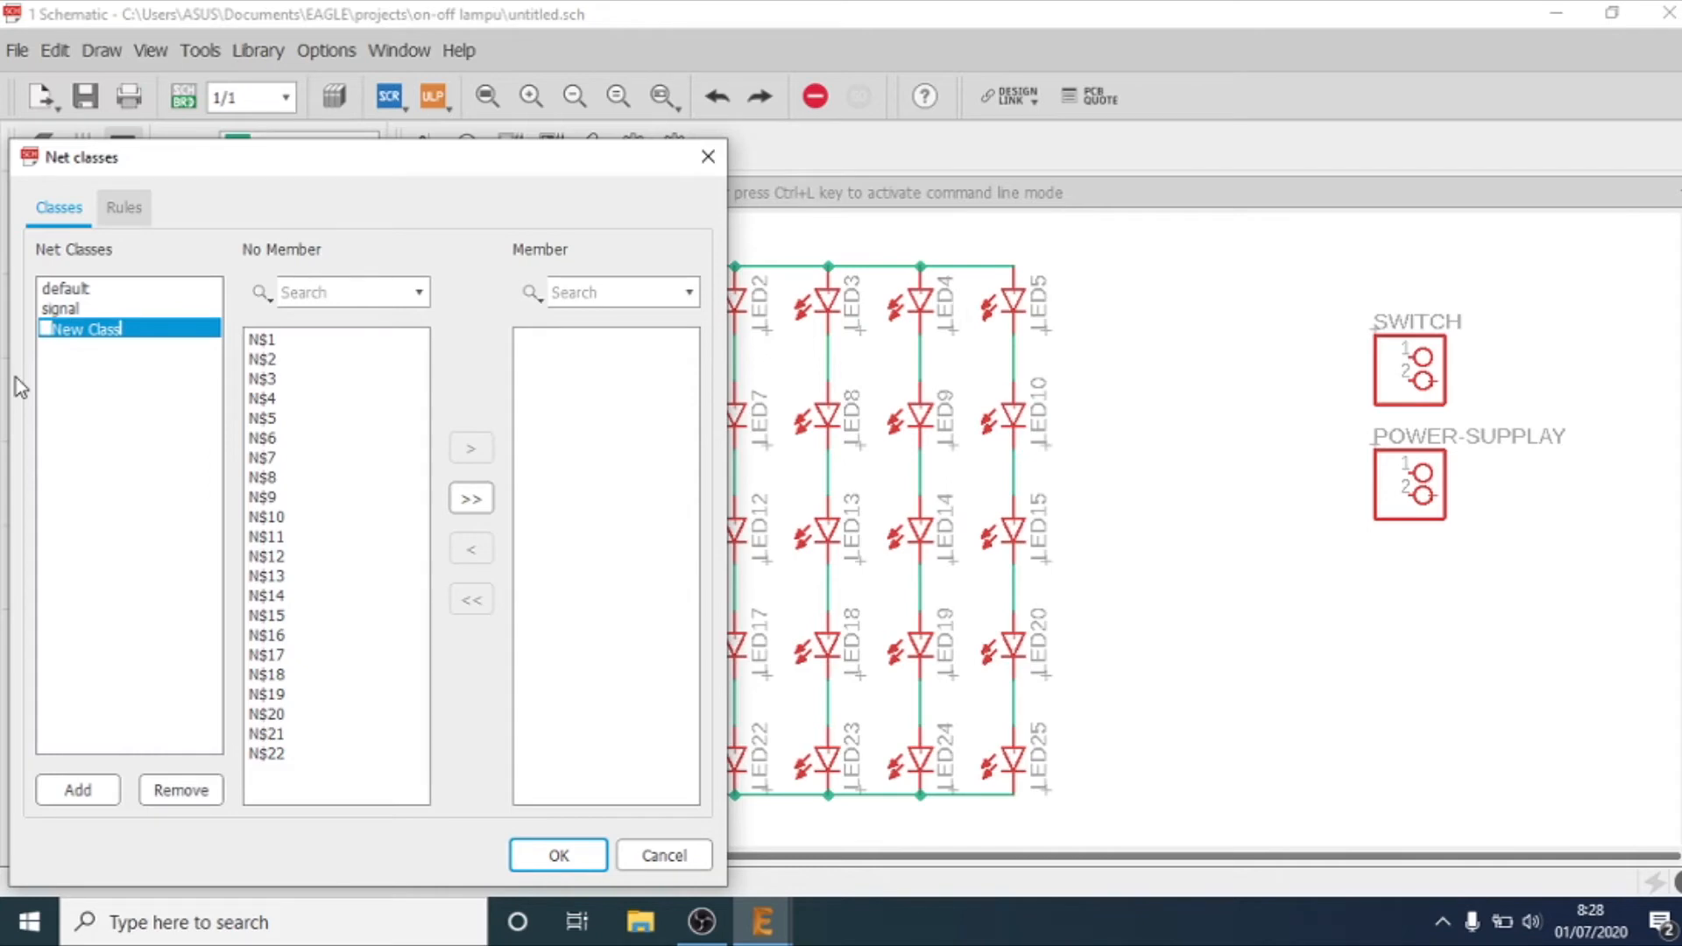
type("vcc")
key("BackSpace")
type("power")
key("Return")
left_click(529, 861)
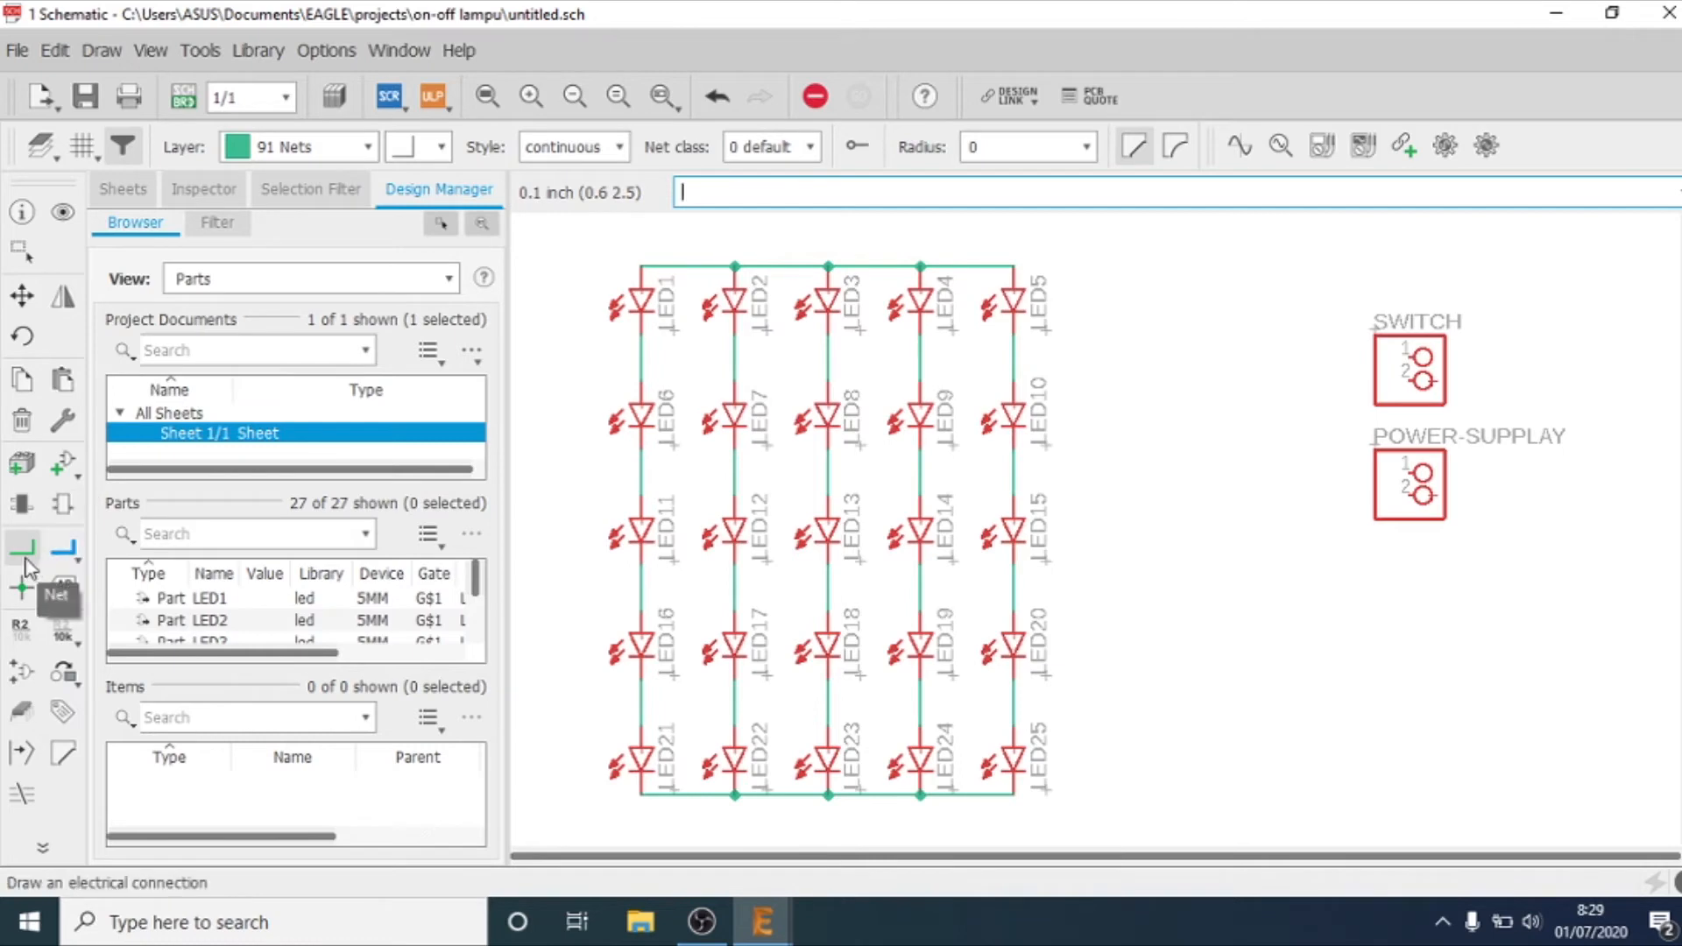
Step: Rename the LED grid's upper horizontal net to GND and place its label just above the wire between LED4 and LED5
right_click(958, 267)
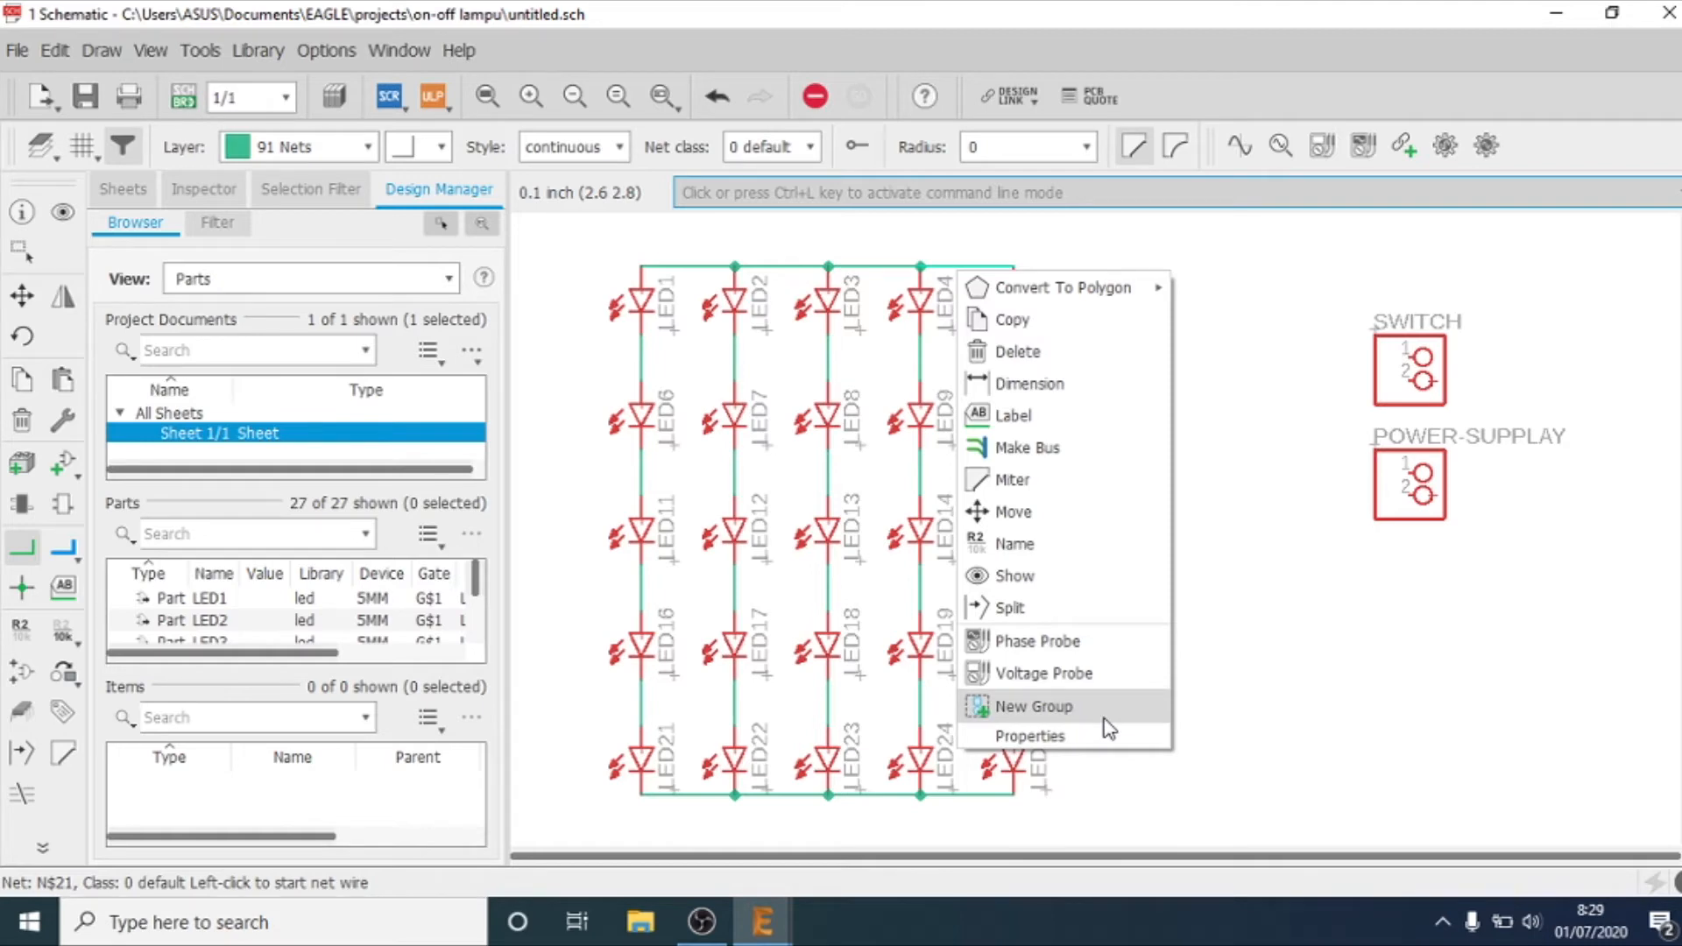
left_click(1052, 548)
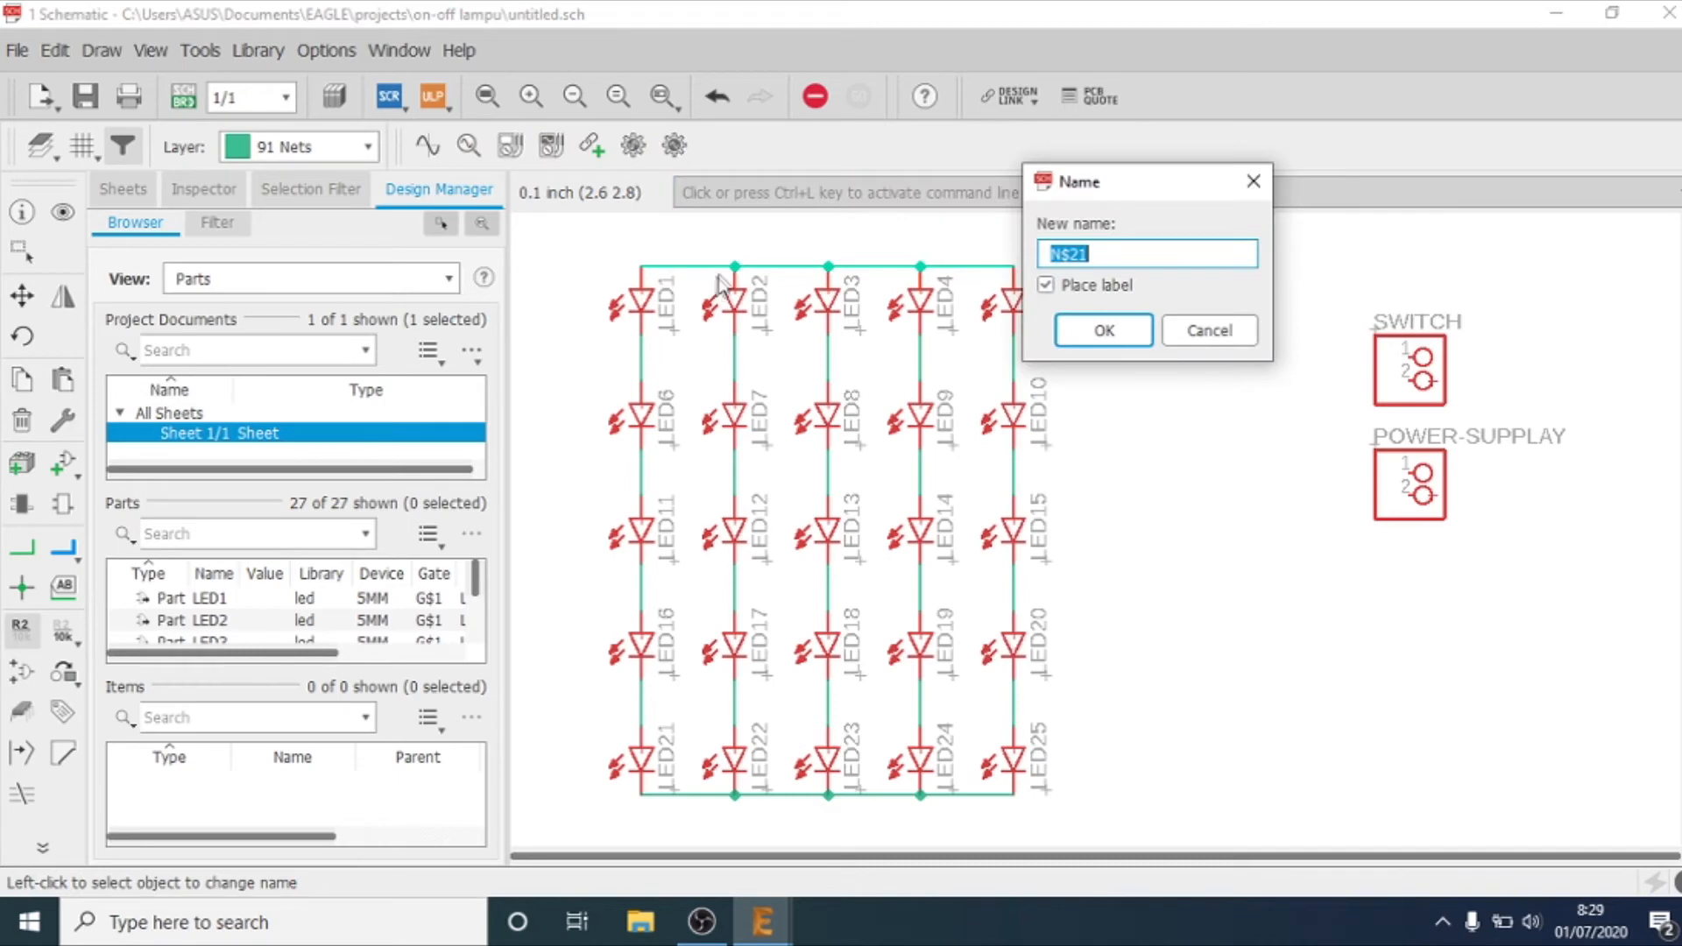
key("BackSpace")
type("GND")
key("Return")
left_click(976, 261)
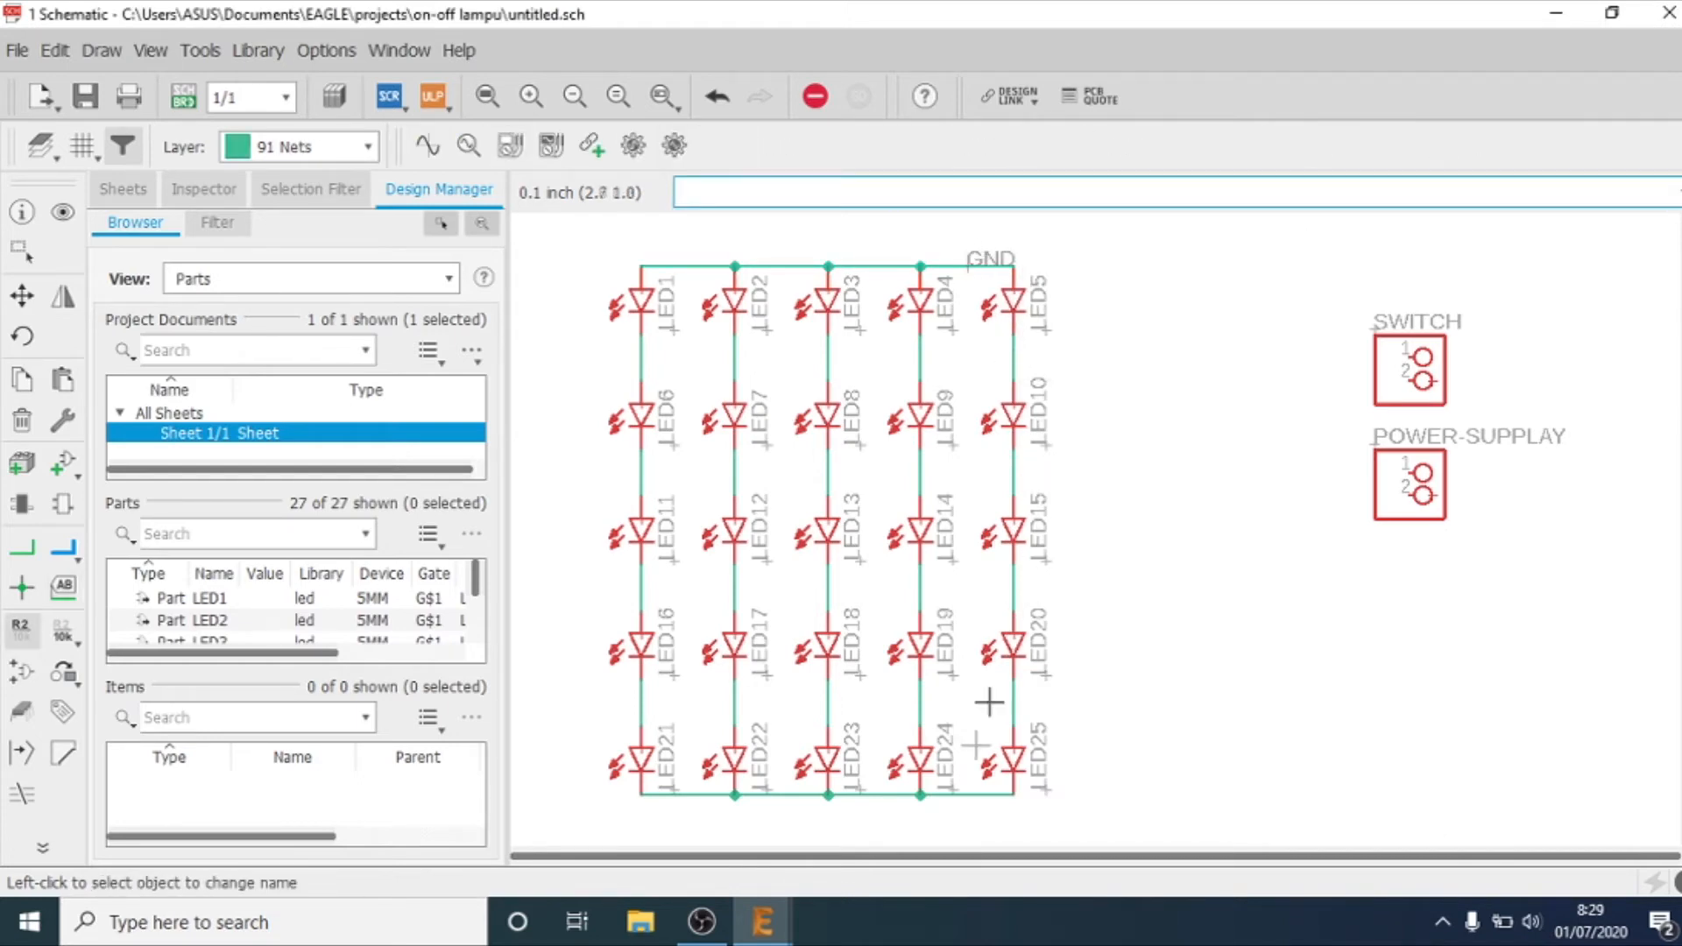
Step: Rename the LED grid's lower horizontal net to VCC and place its label just below LED25
right_click(957, 793)
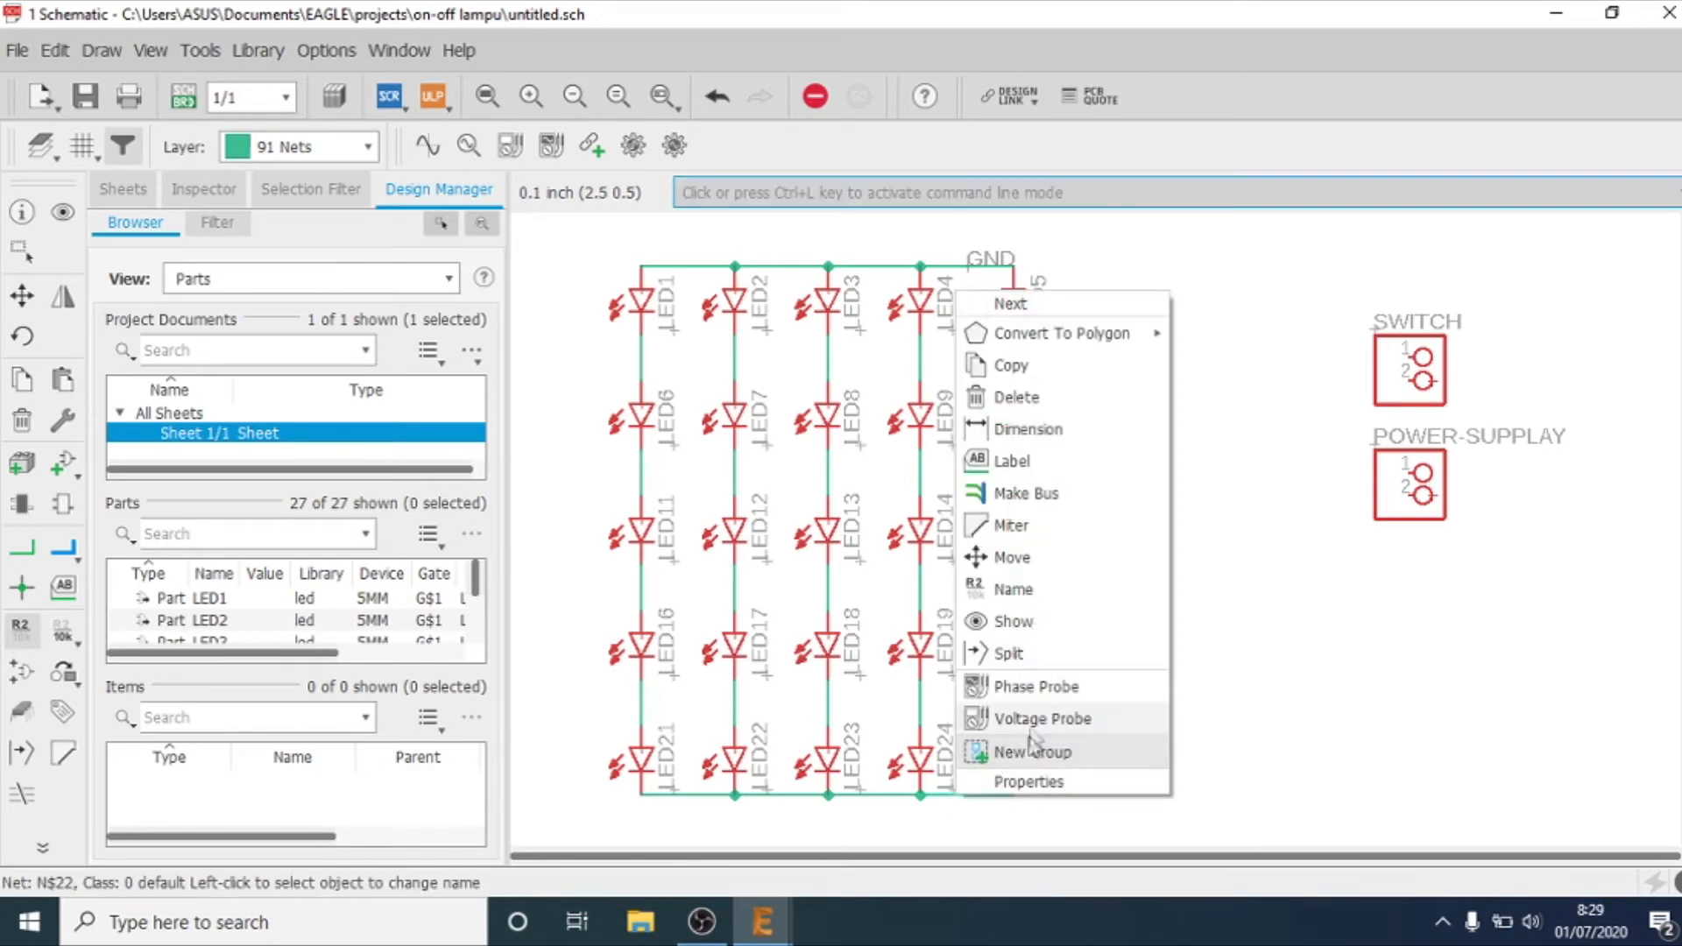
left_click(1032, 592)
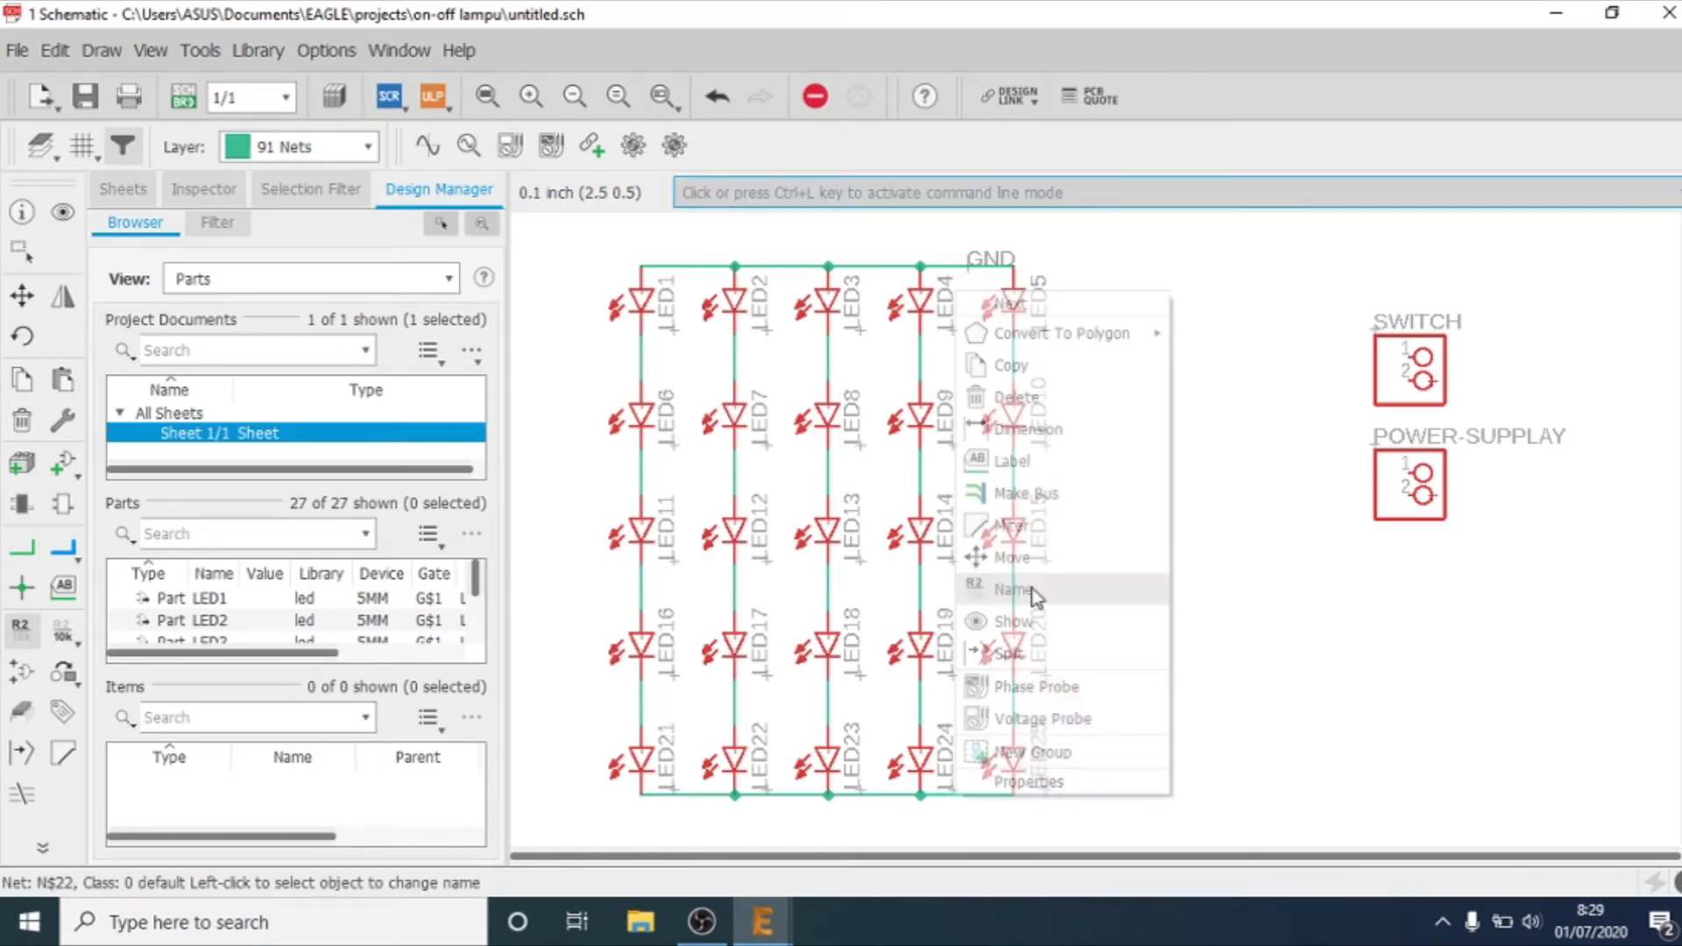
type("vdc")
key("Return")
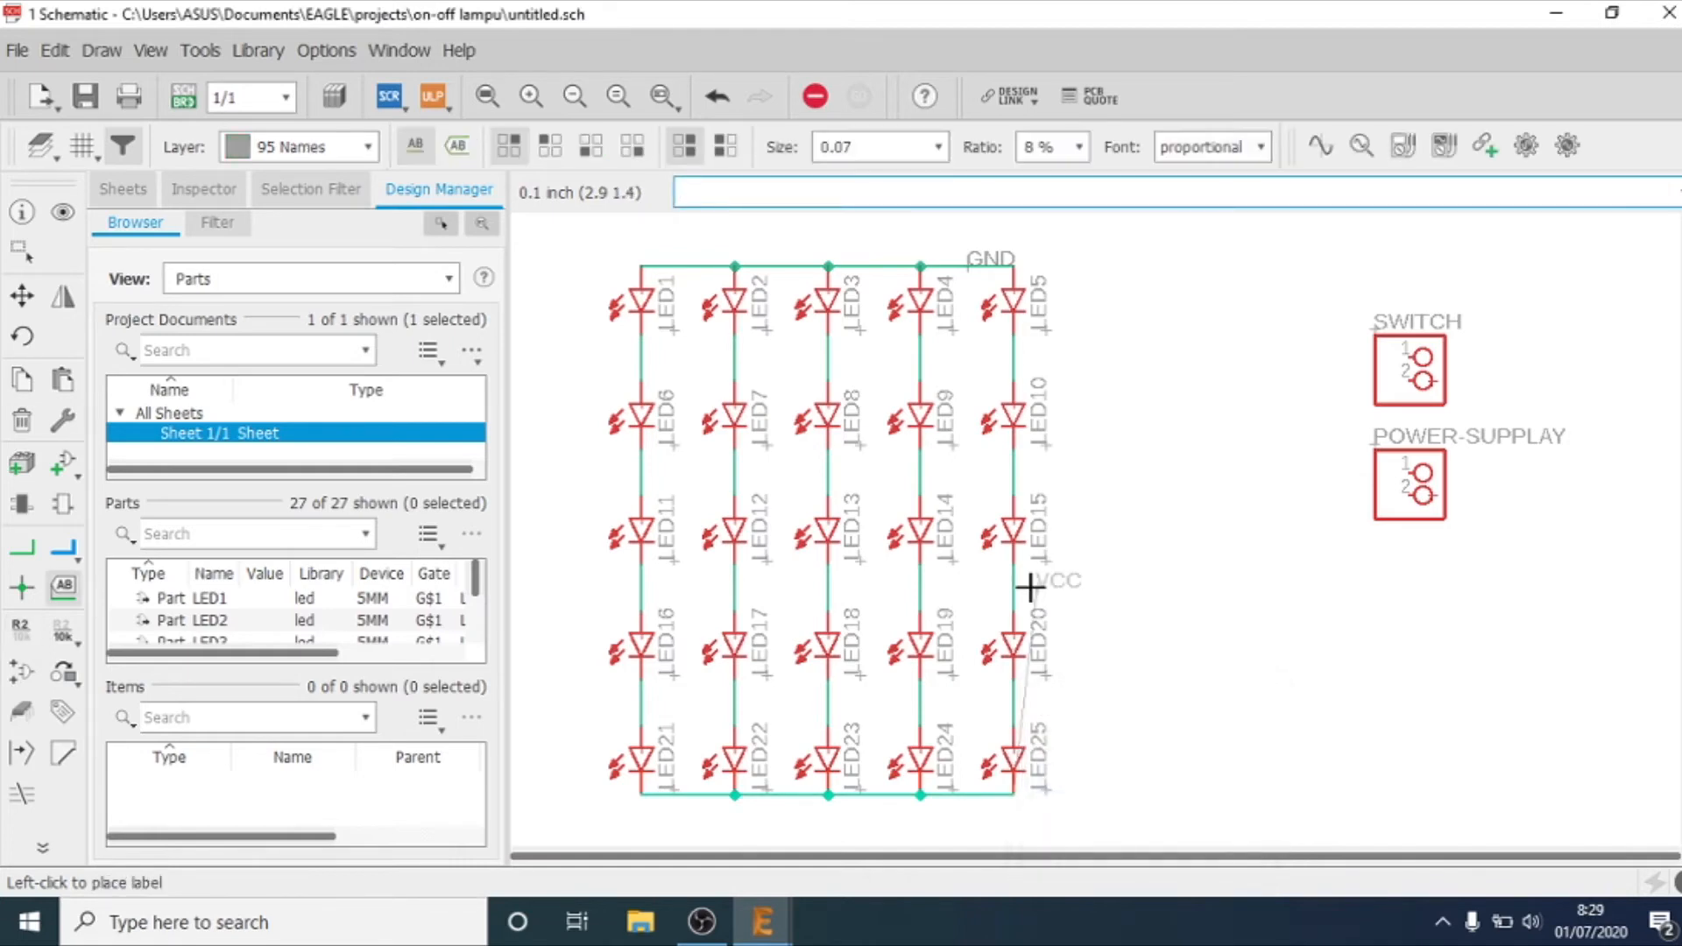
left_click(1017, 810)
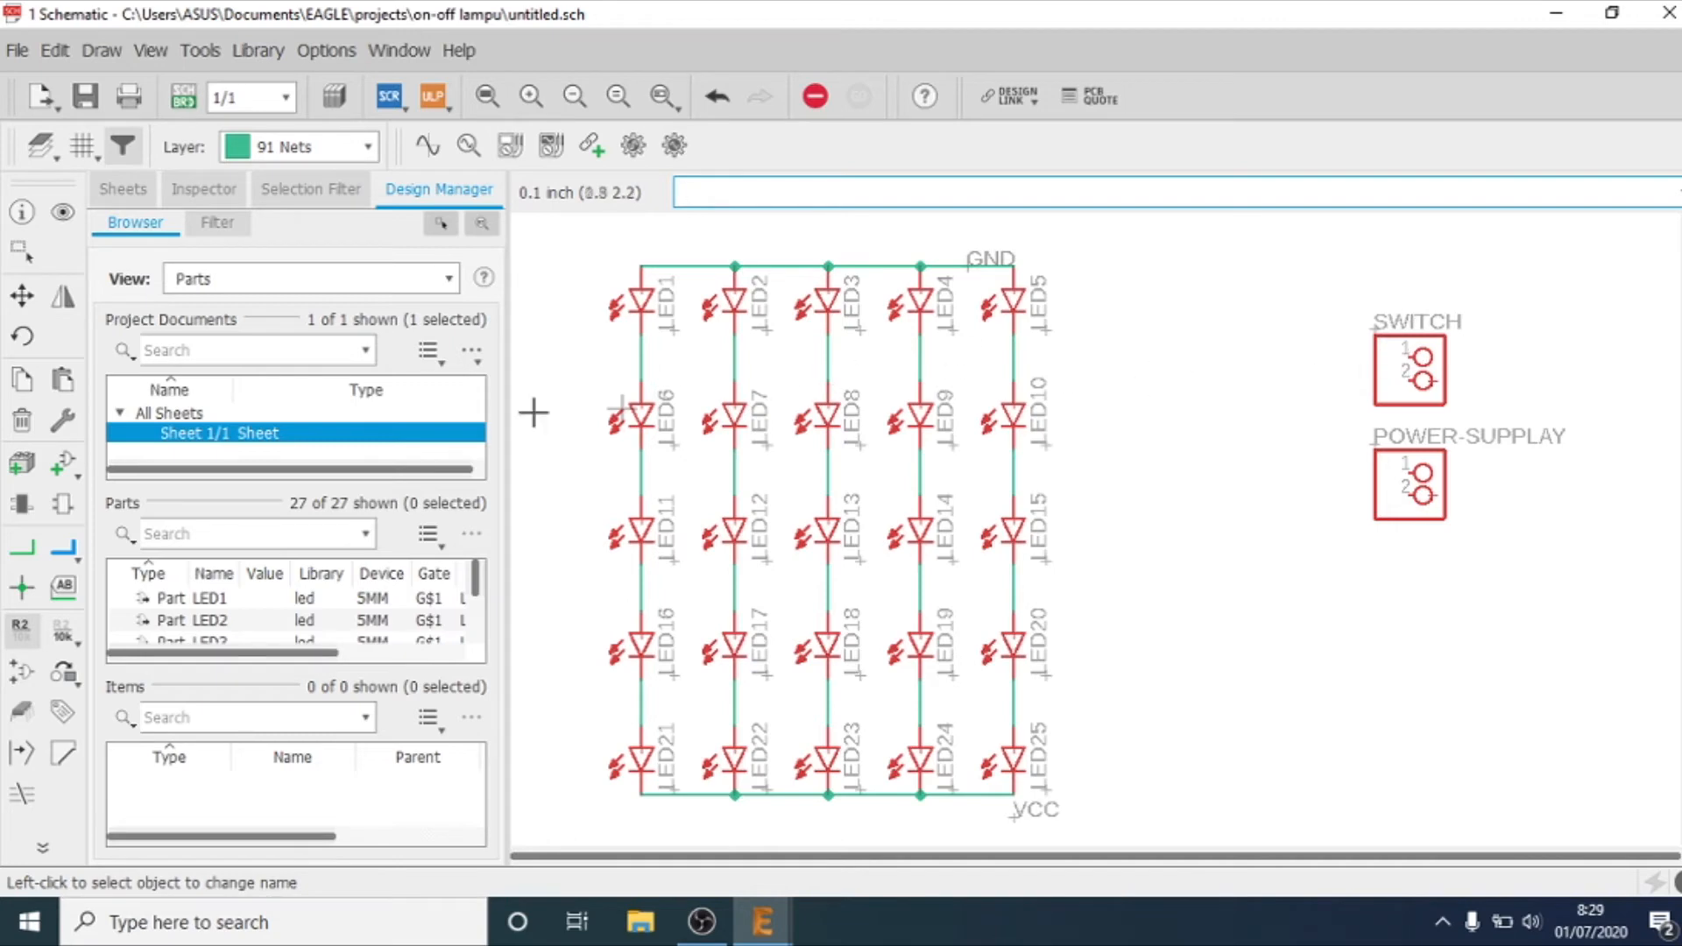
Step: Draw a short net wire about 0.2 inch long outward from each of the two SWITCH header pins
left_click(51, 552)
left_click(23, 550)
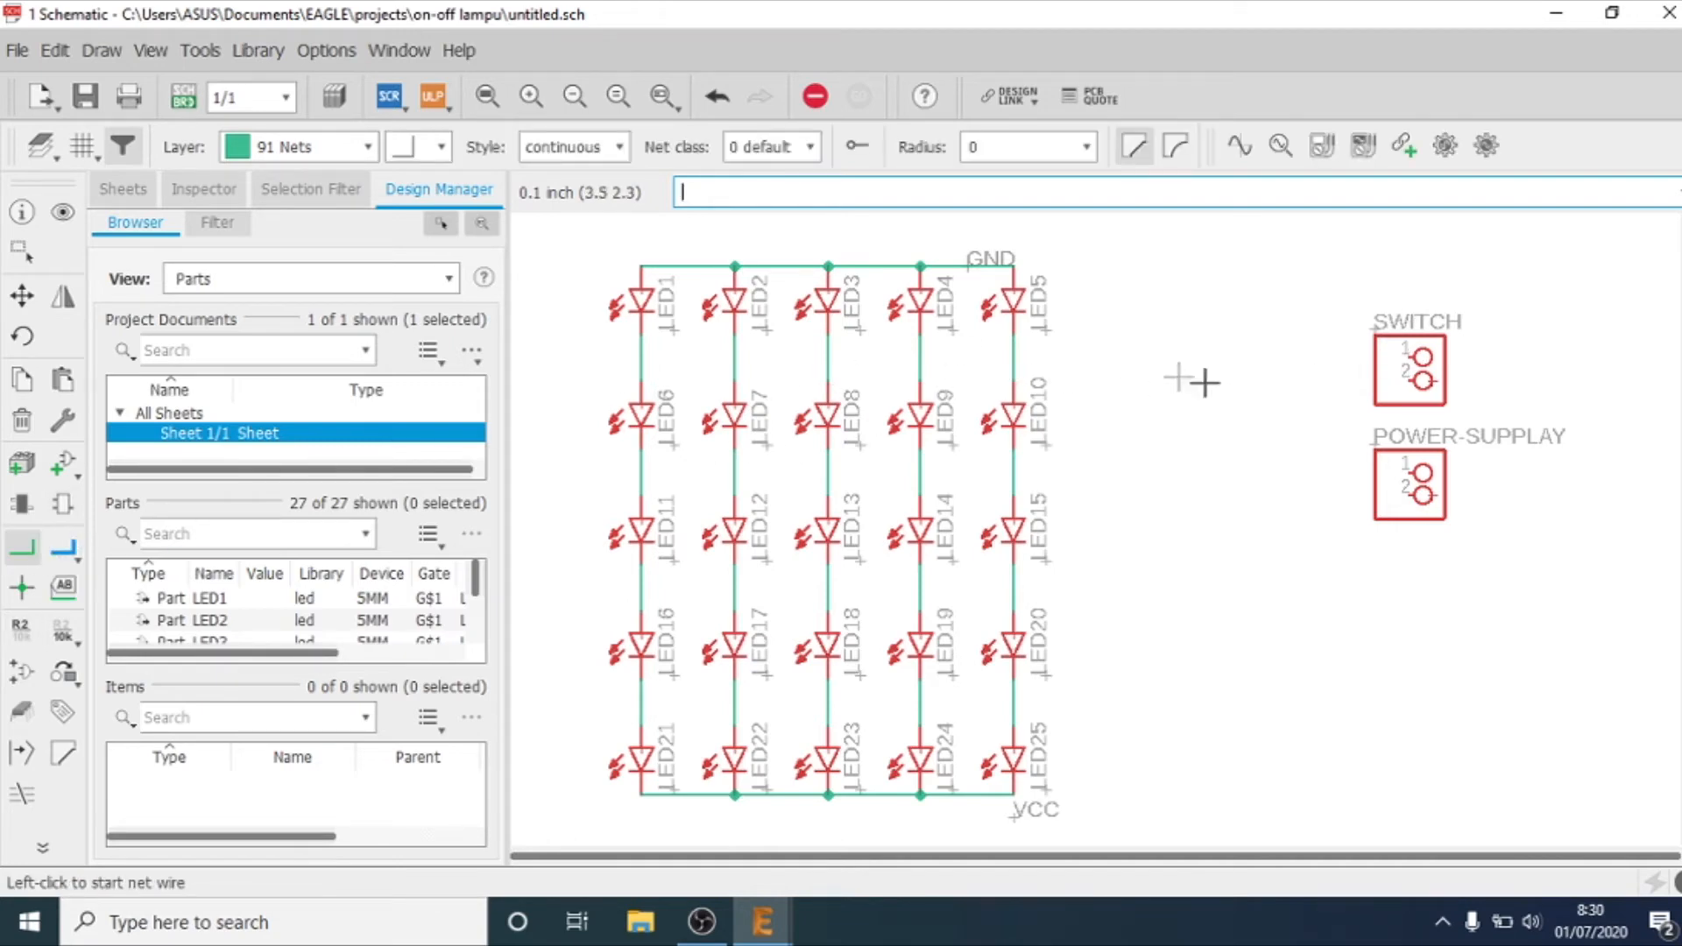
left_click(1405, 355)
double_click(1361, 357)
left_click(1410, 379)
double_click(1362, 380)
Step: Draw a net wire outward from each of the two POWER-SUPPLAY header pins, longer than the SWITCH wires
left_click(1407, 467)
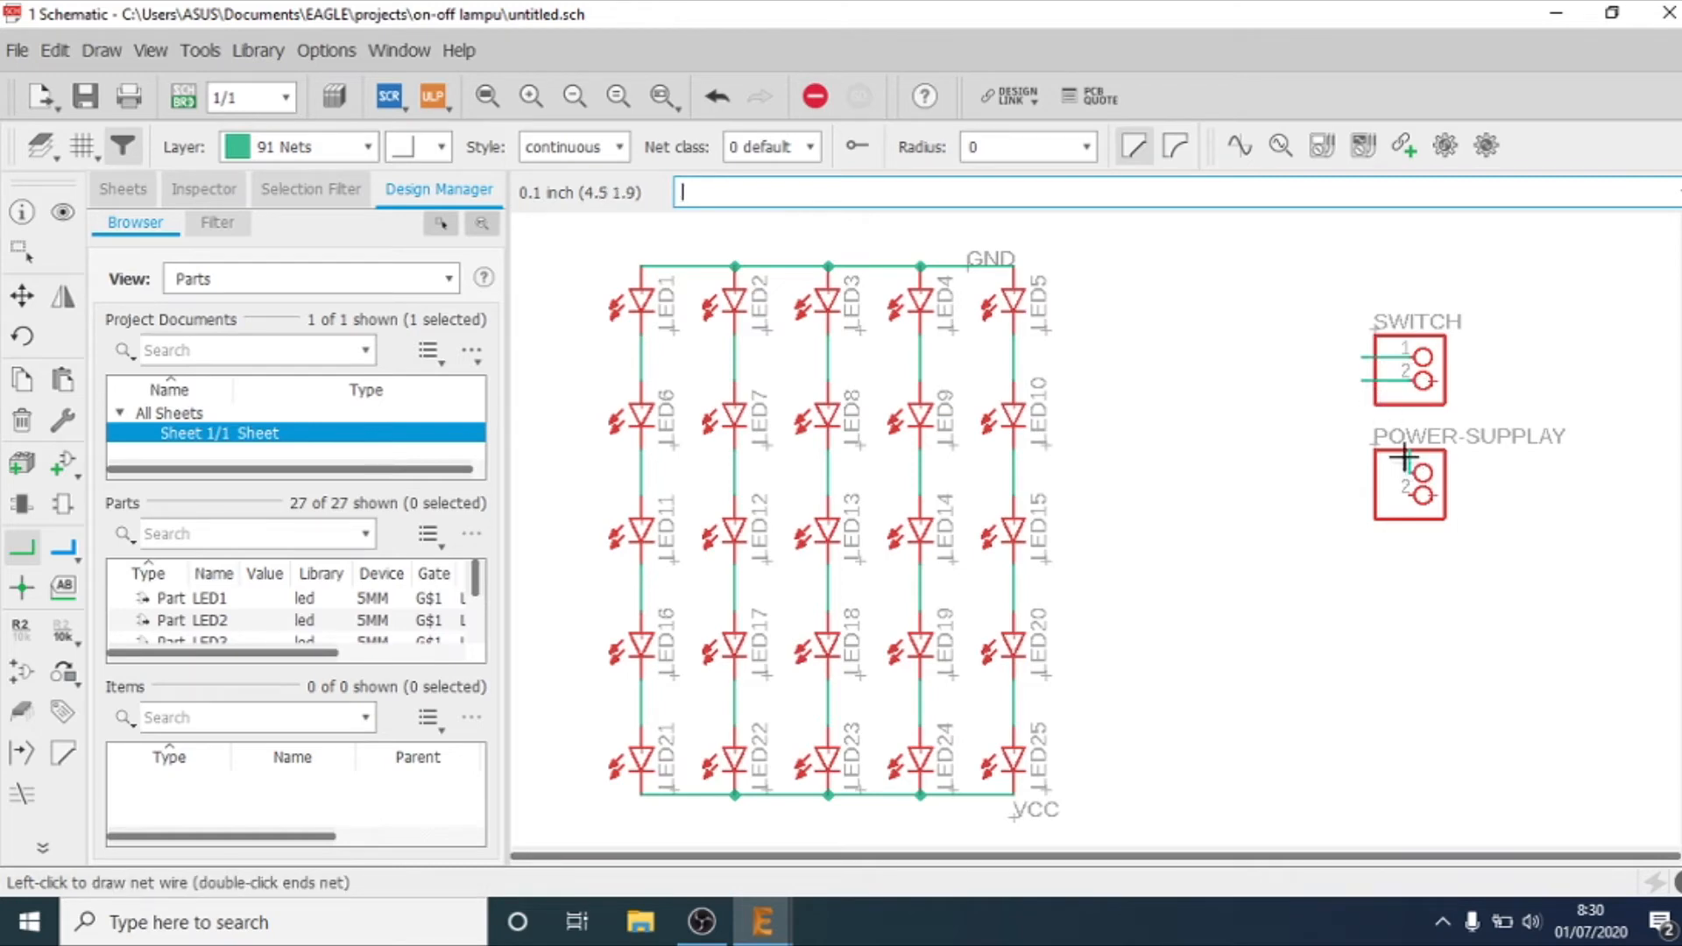
double_click(1302, 471)
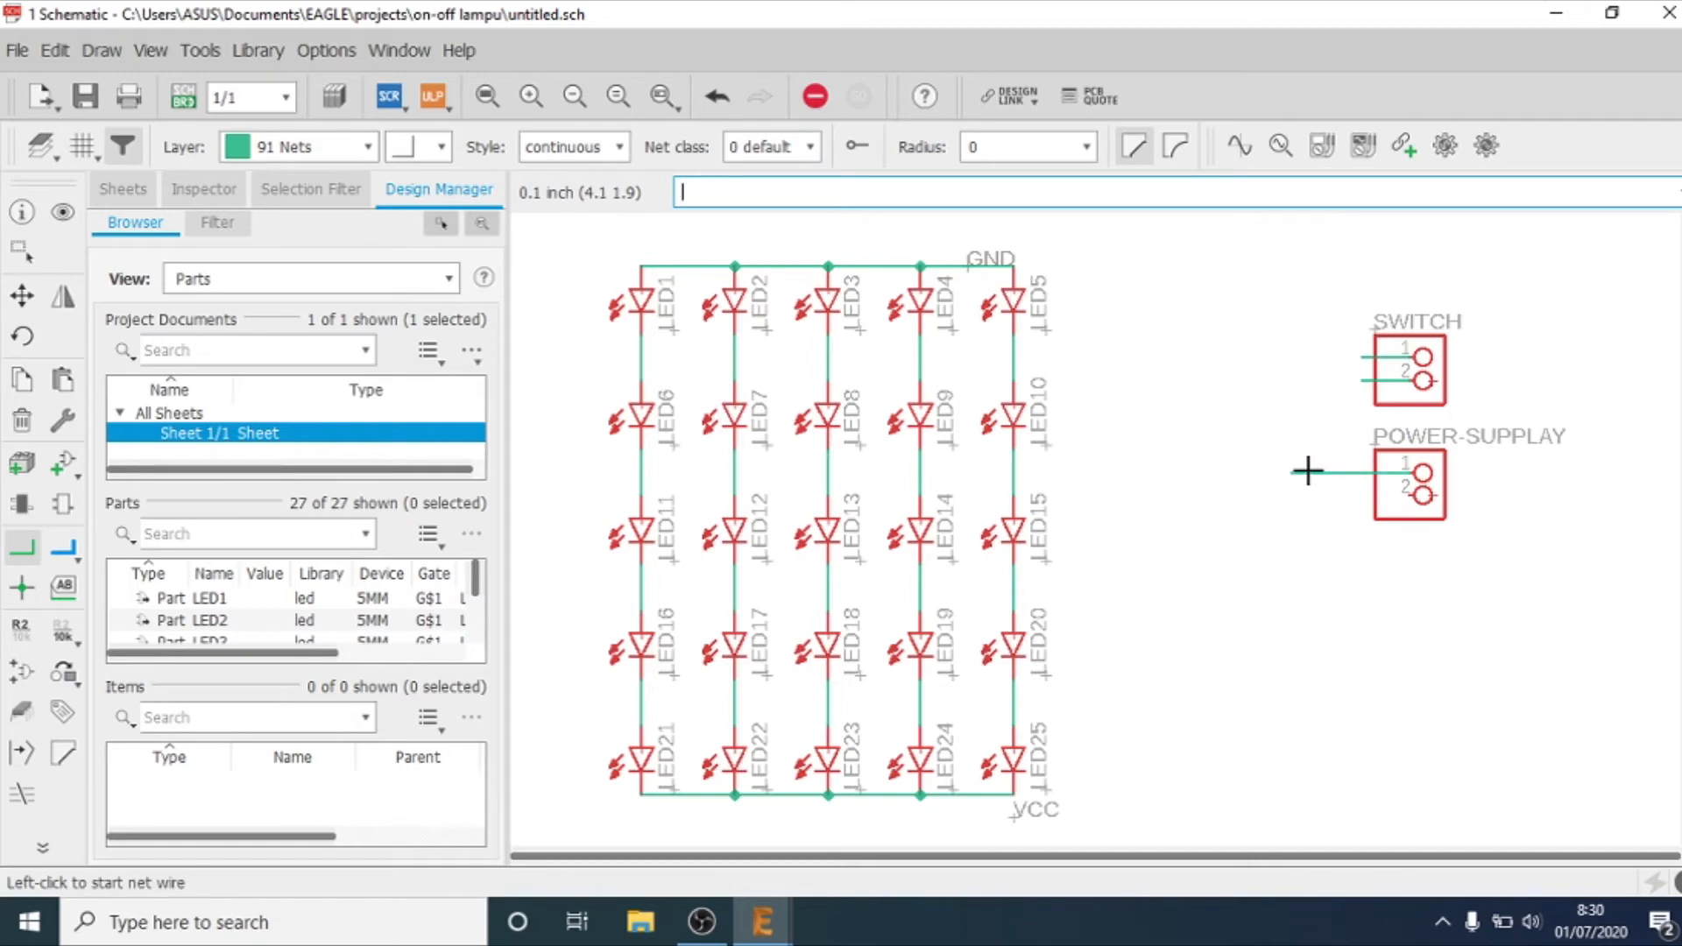
left_click(1409, 495)
double_click(1292, 495)
right_click(1382, 358)
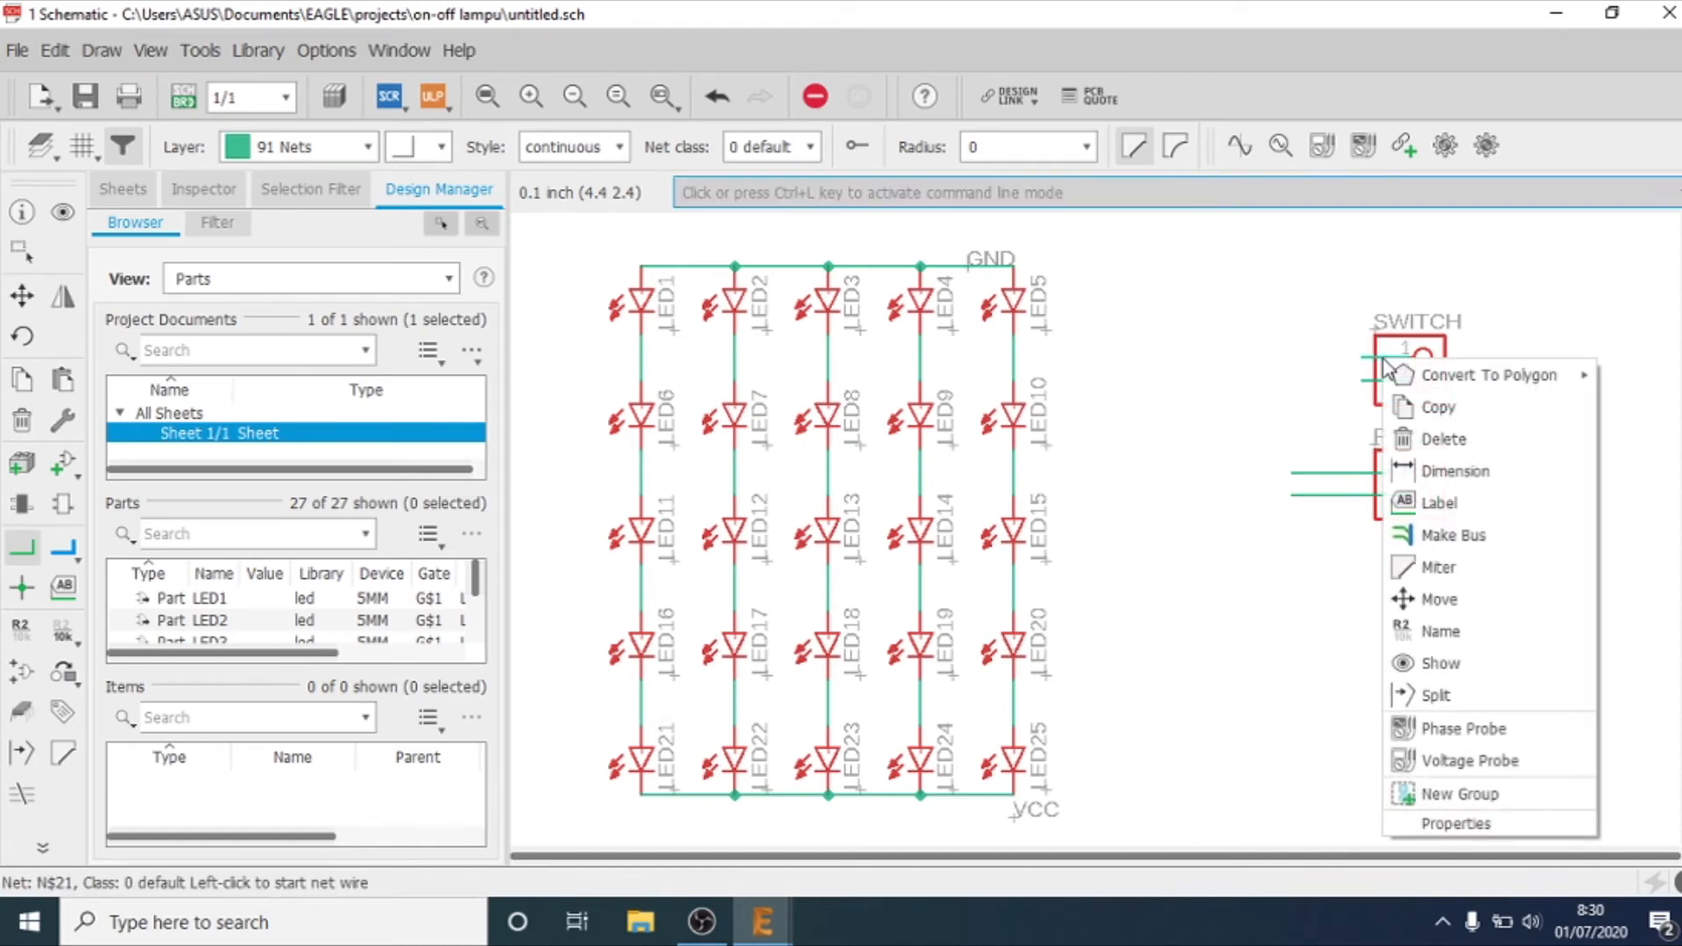
left_click(1479, 826)
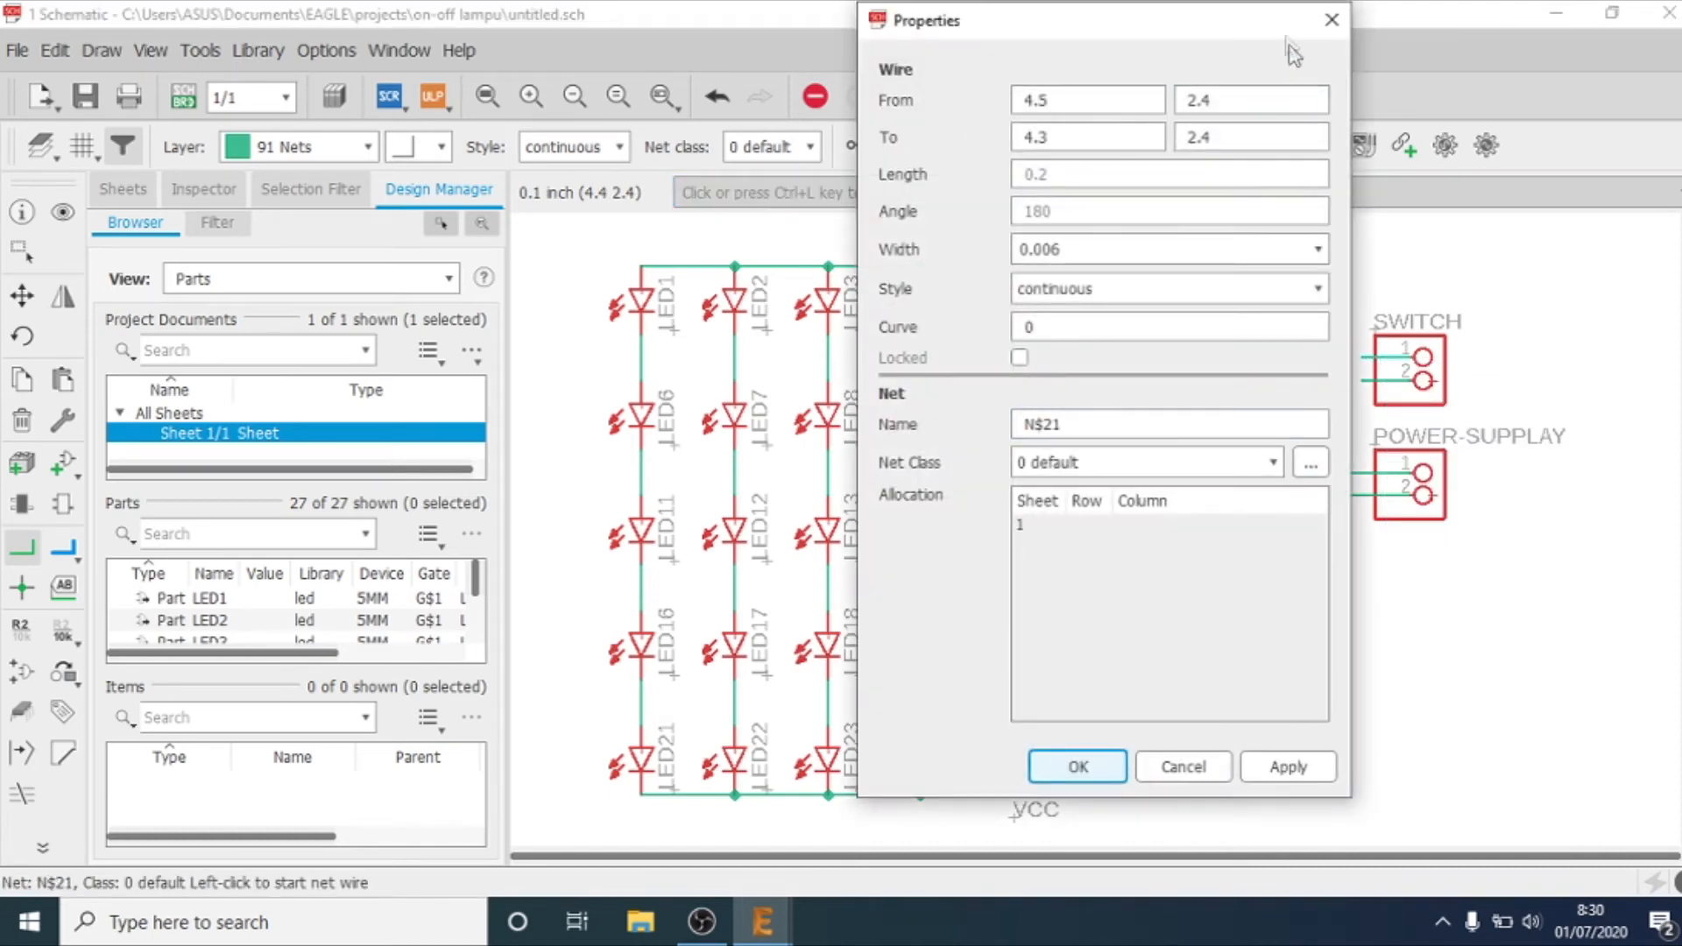
left_click(1329, 21)
Step: Rename the net on SWITCH pin 1 to VCC, connect it to the existing VCC net, and place its label above the wire
right_click(1382, 357)
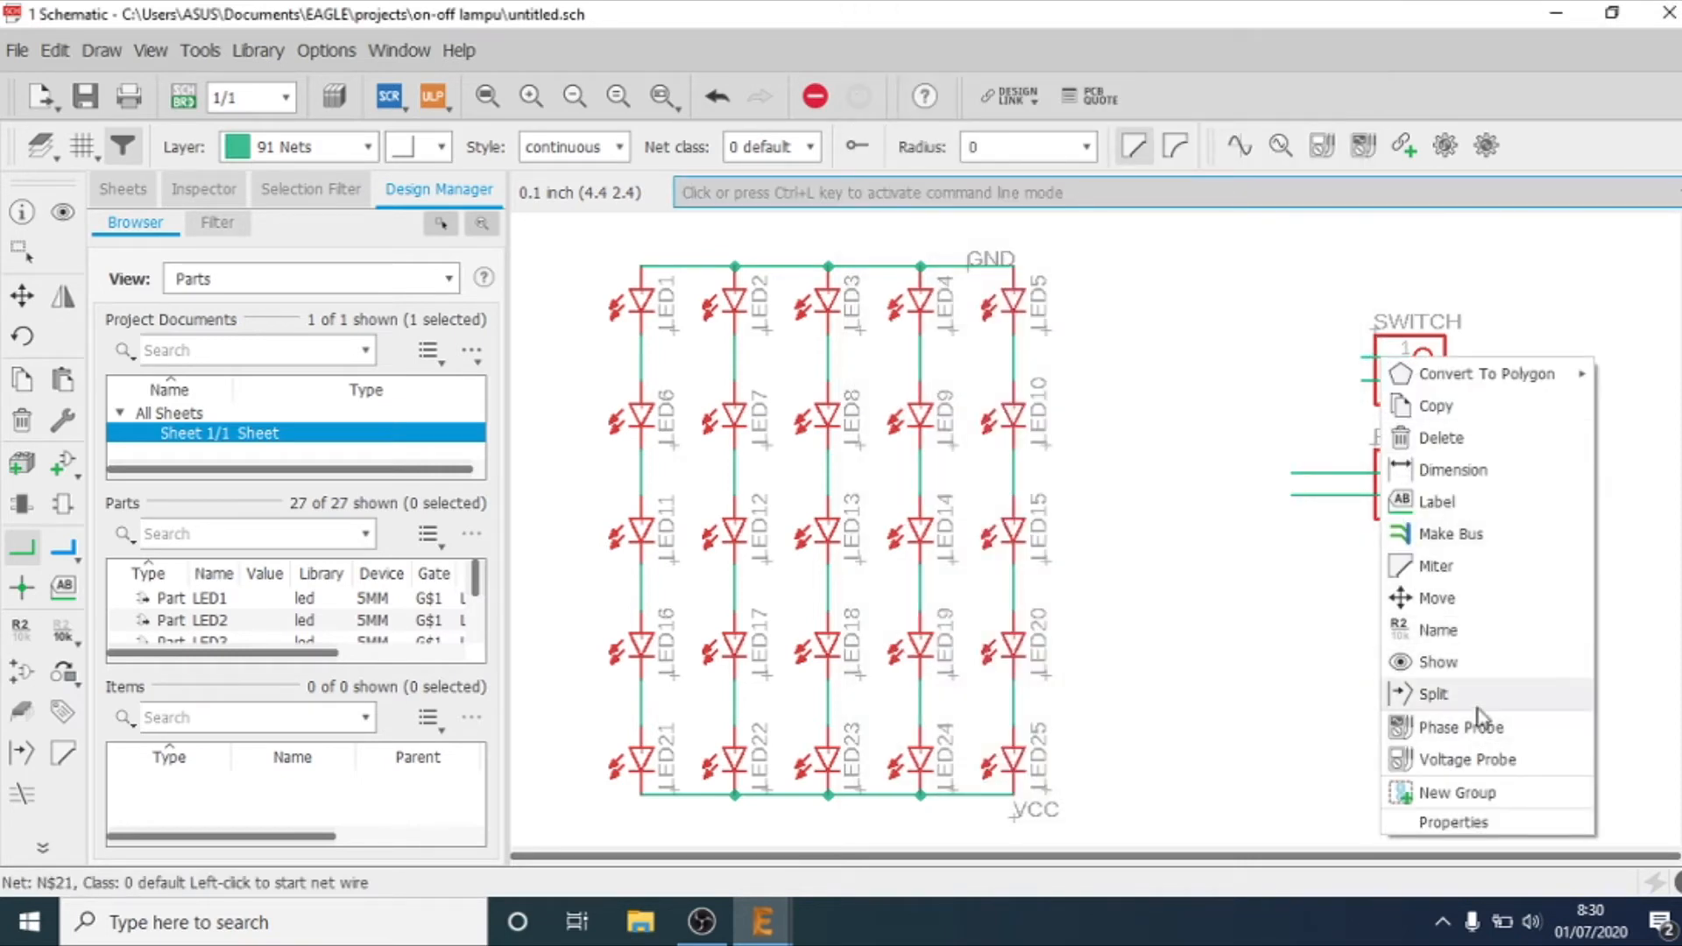
left_click(1438, 631)
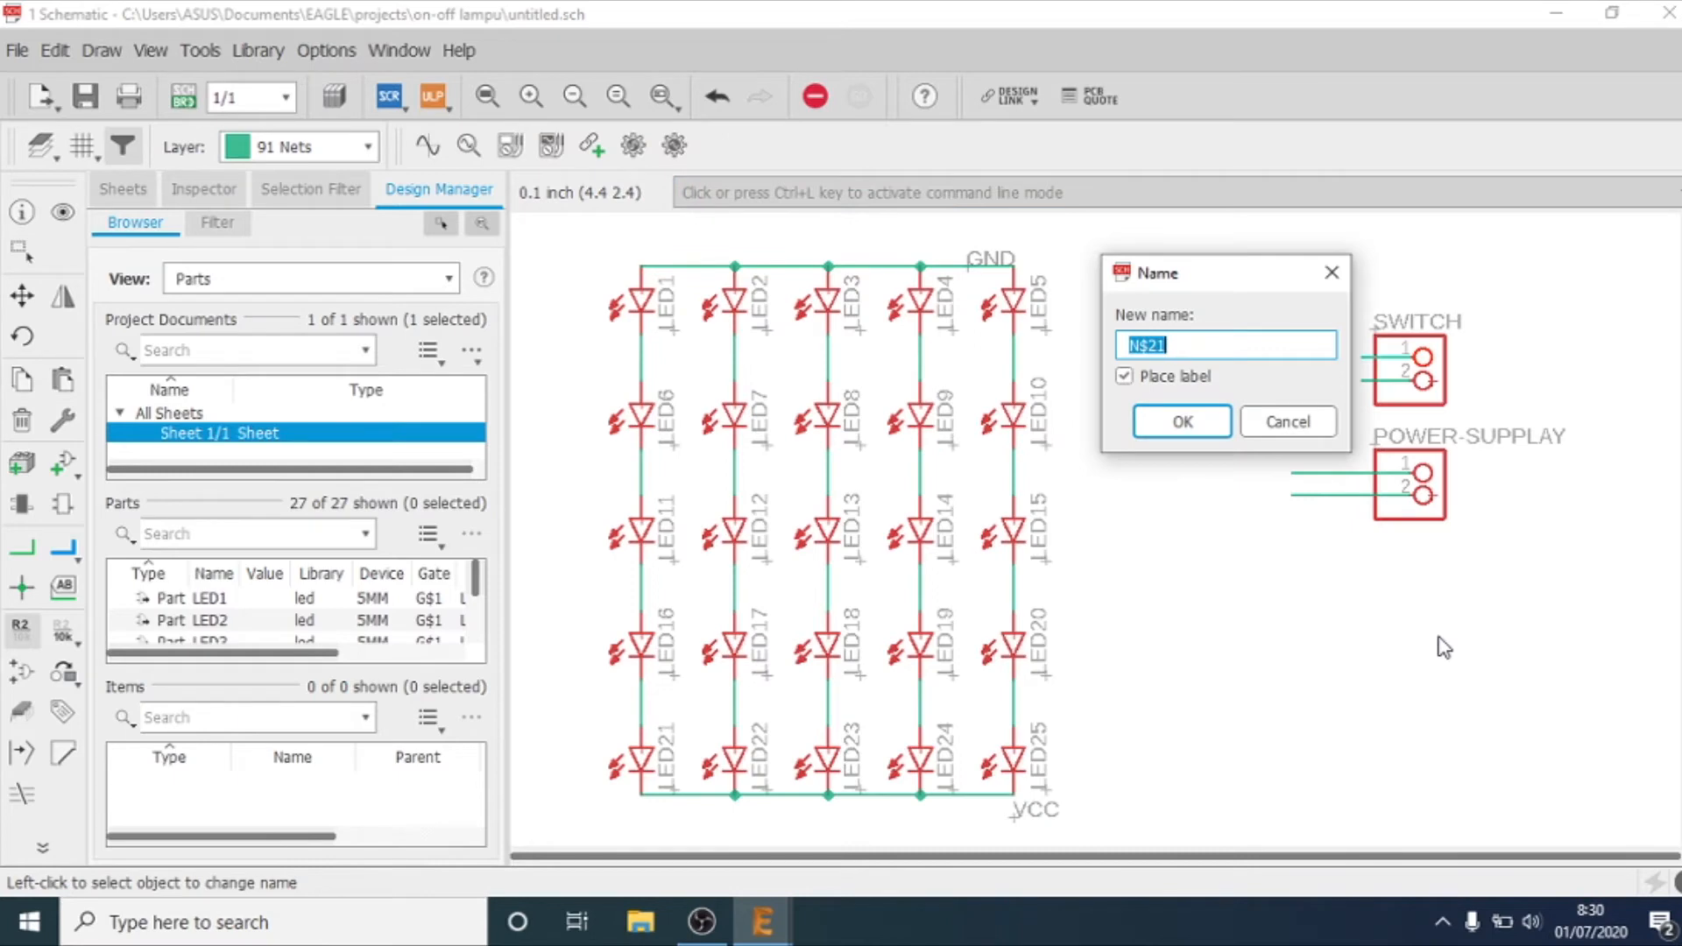
key("BackSpace")
type("Vcc")
key("Return")
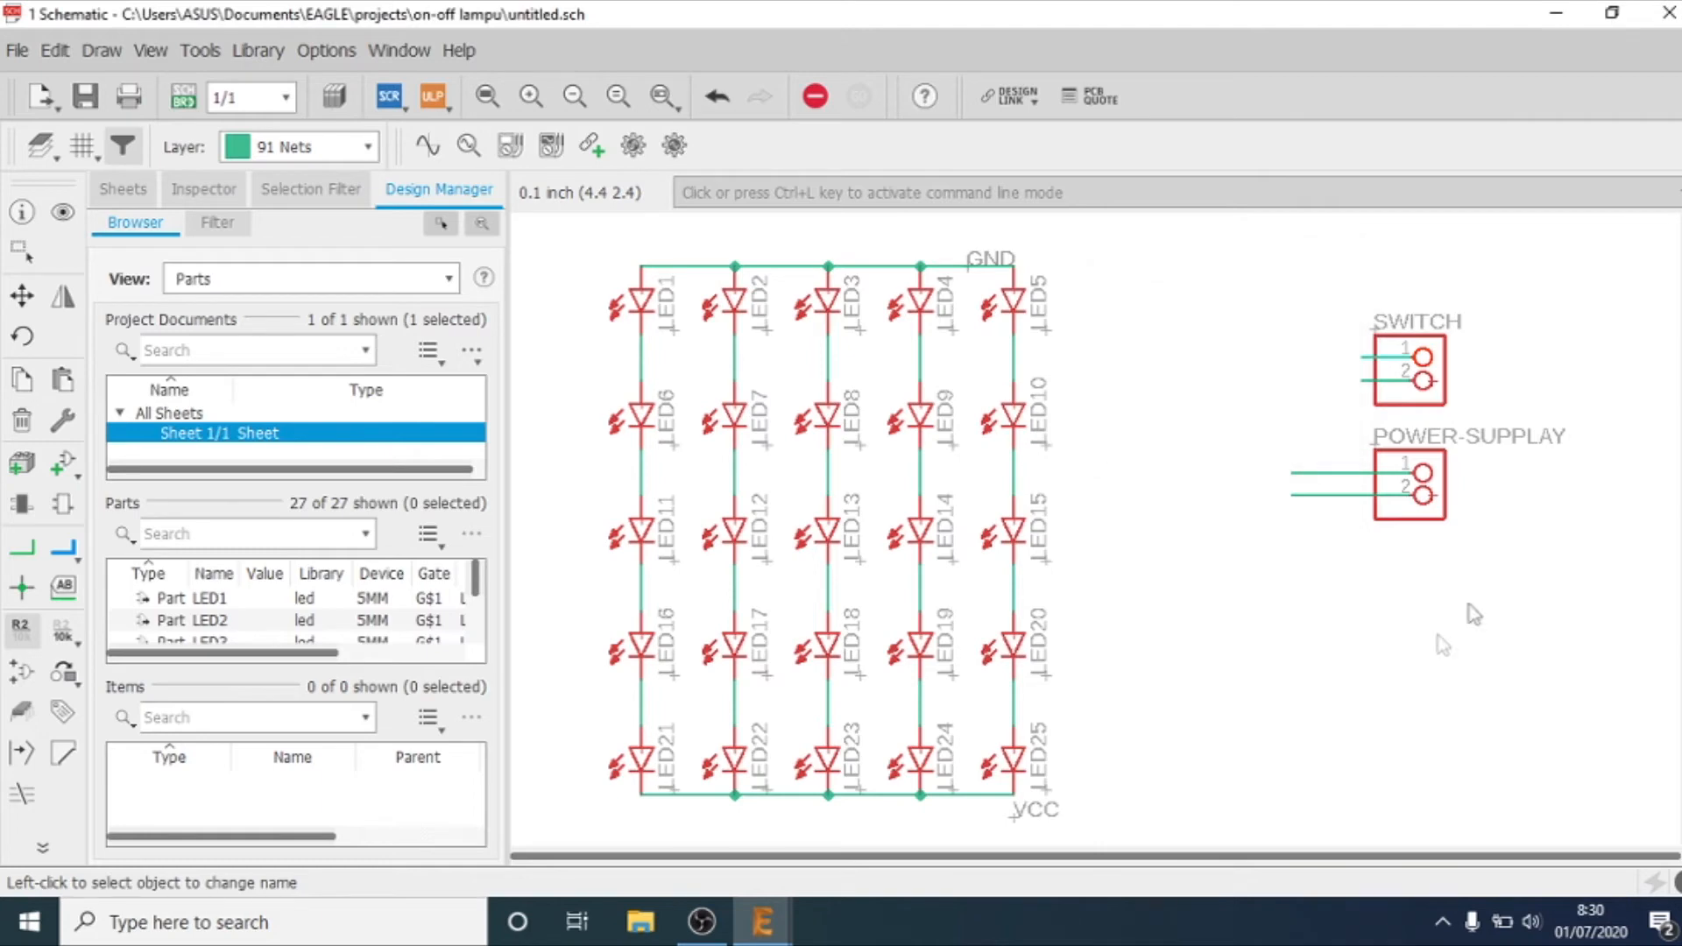
left_click(1518, 604)
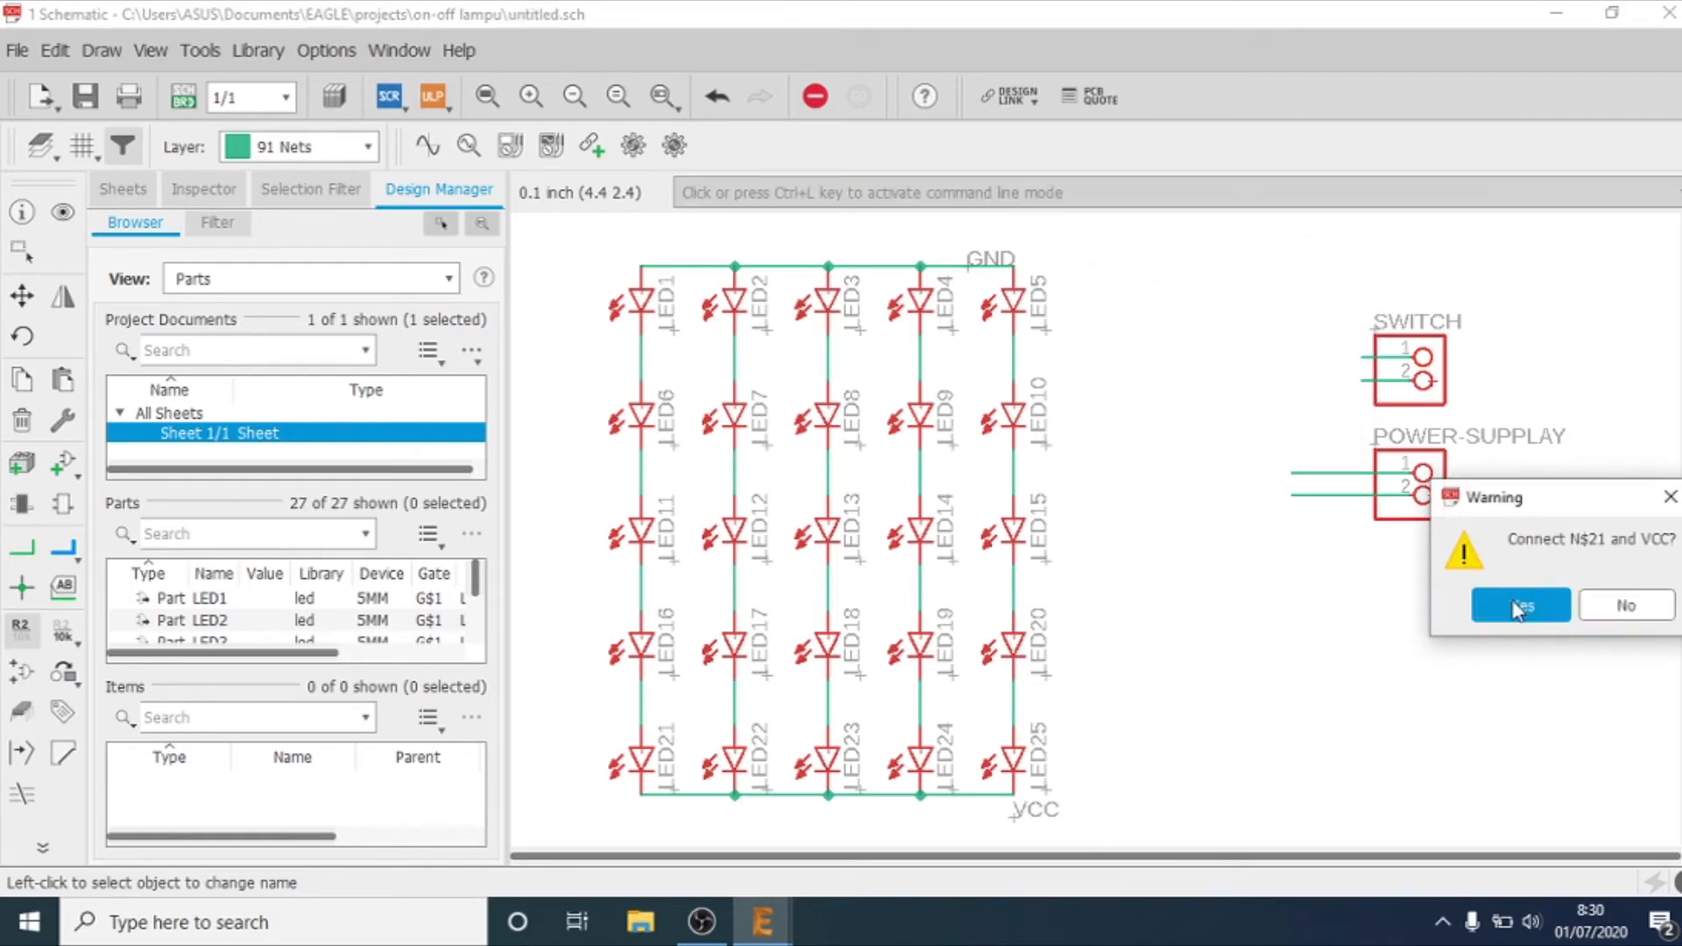
left_click(1323, 339)
Step: Rename the net on SWITCH pin 2 to VCC-IN and place its label beside the wire
right_click(1372, 382)
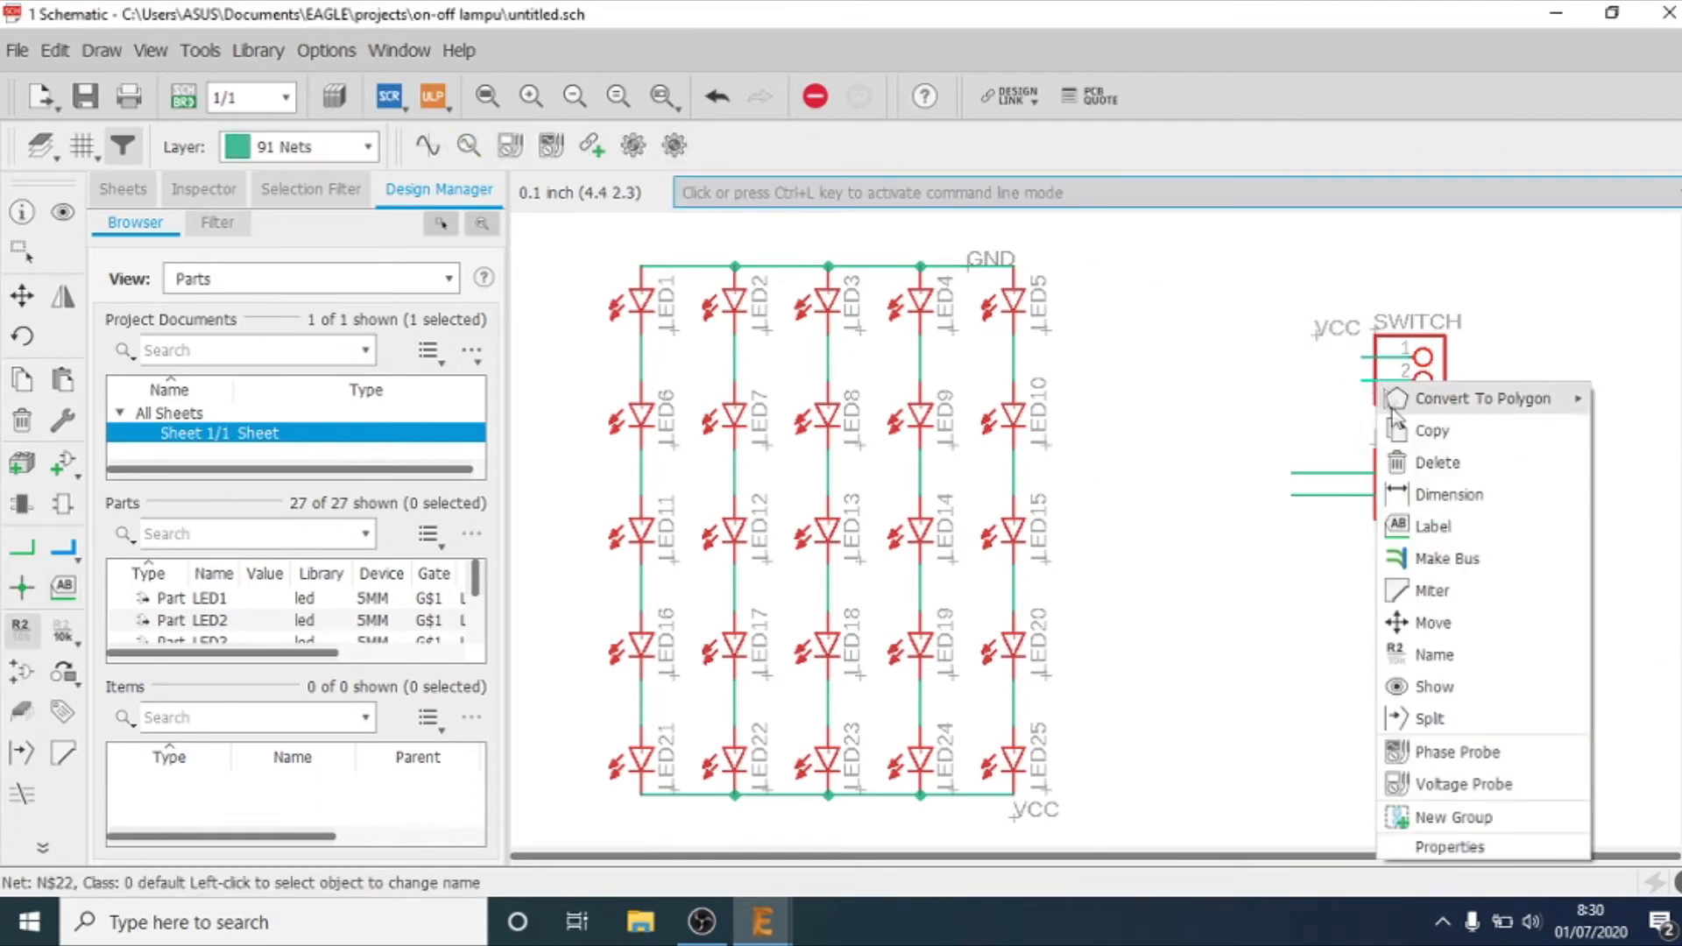
left_click(1445, 657)
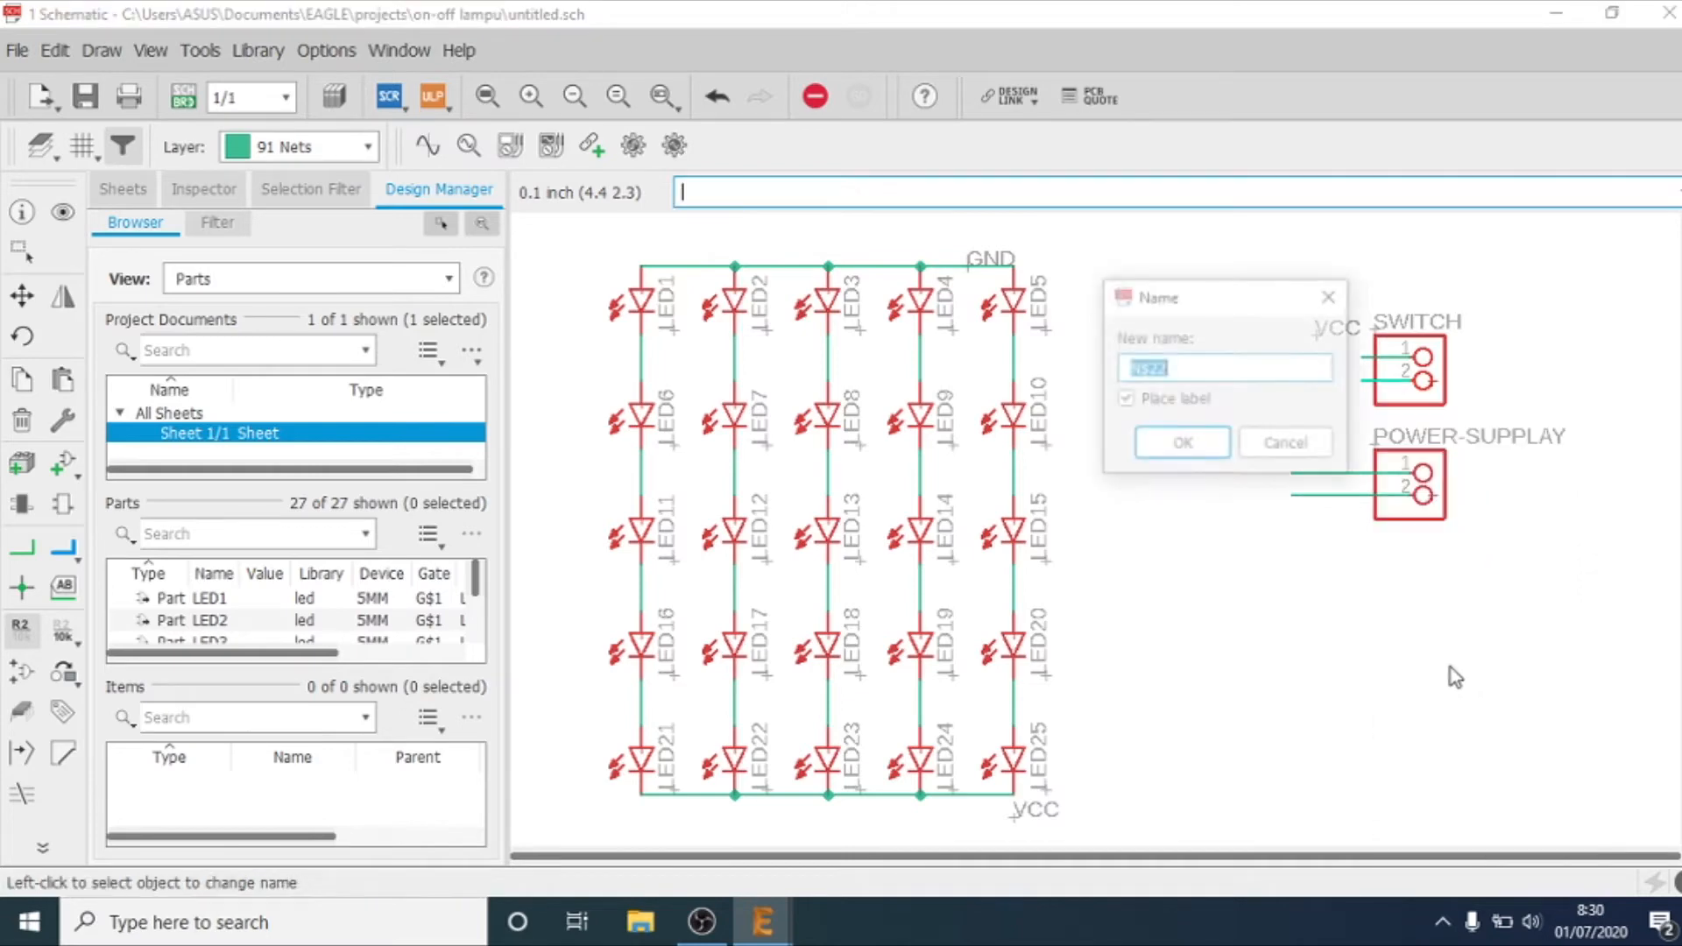
key("BackSpace")
type("vcc-")
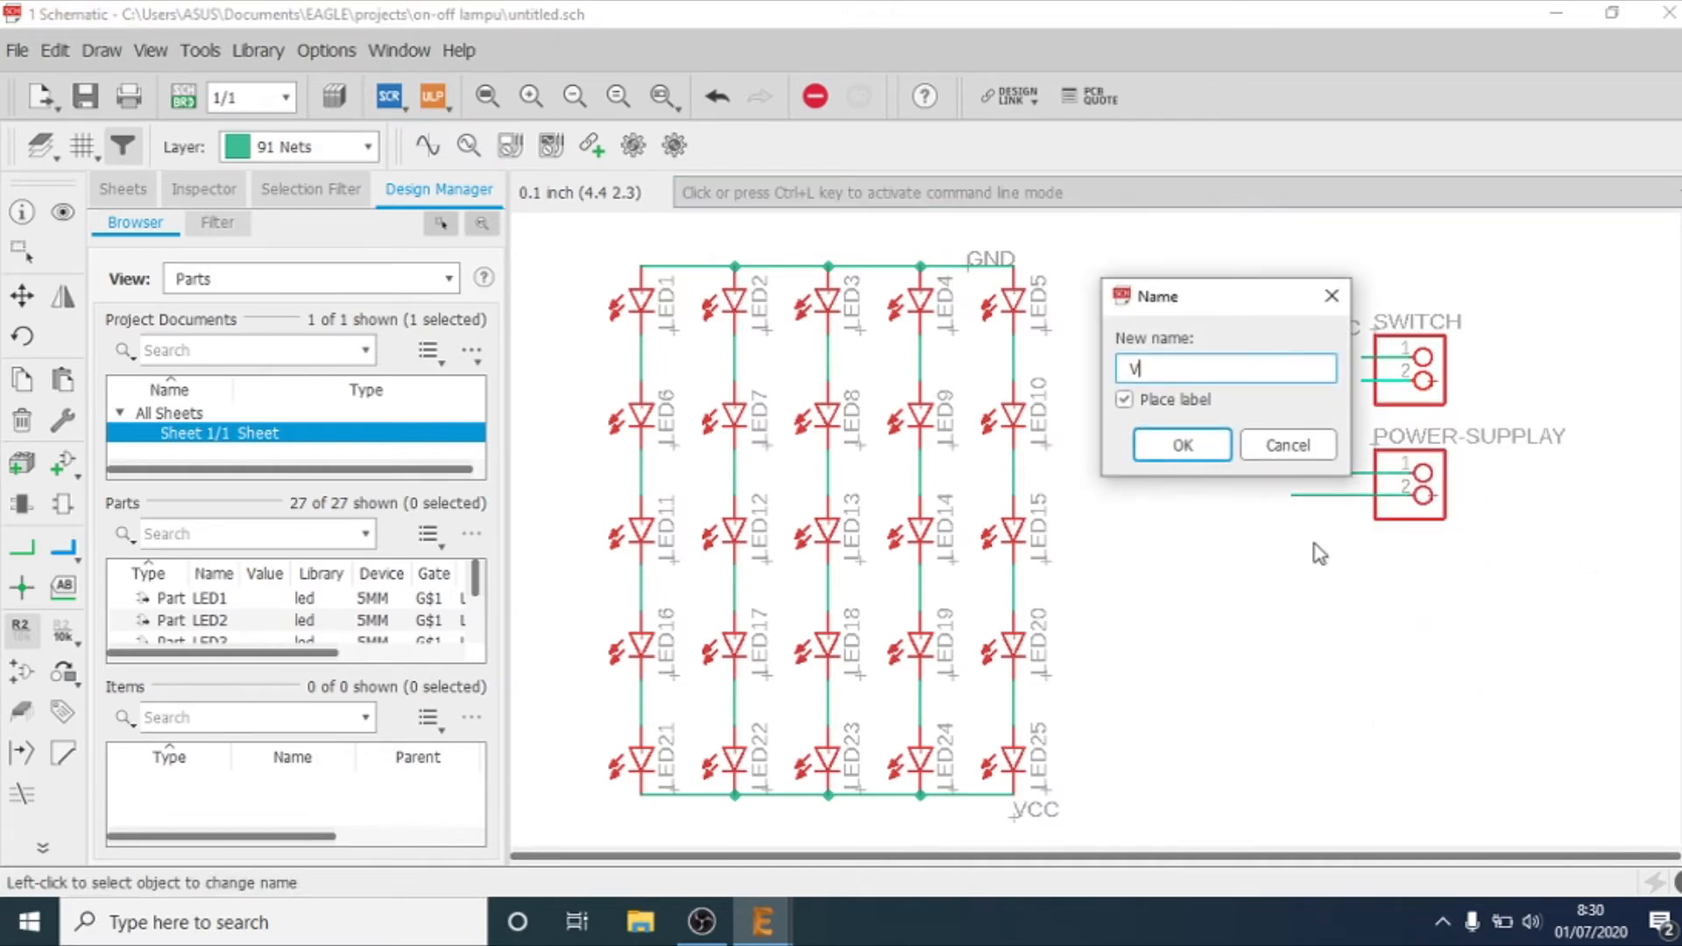
type("in")
key("Return")
left_click(1280, 371)
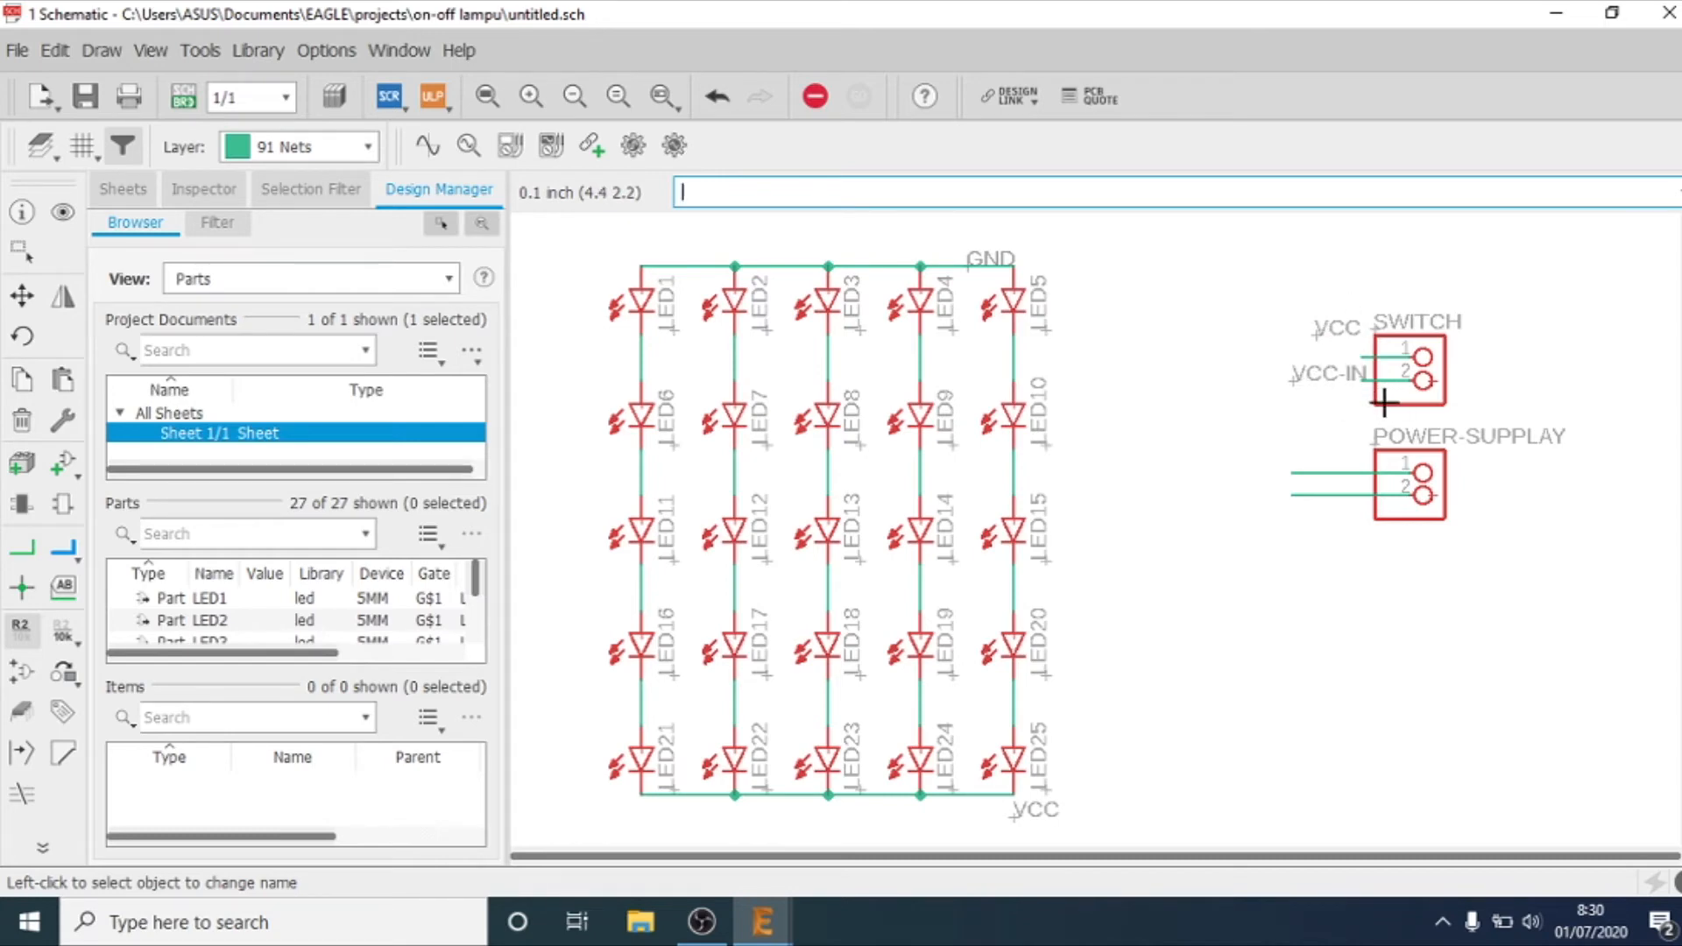
Step: Rename the net on POWER-SUPPLAY pin 1 to VCC-IN, connect it to the existing VCC-IN net, and place its label at the wire
right_click(1322, 471)
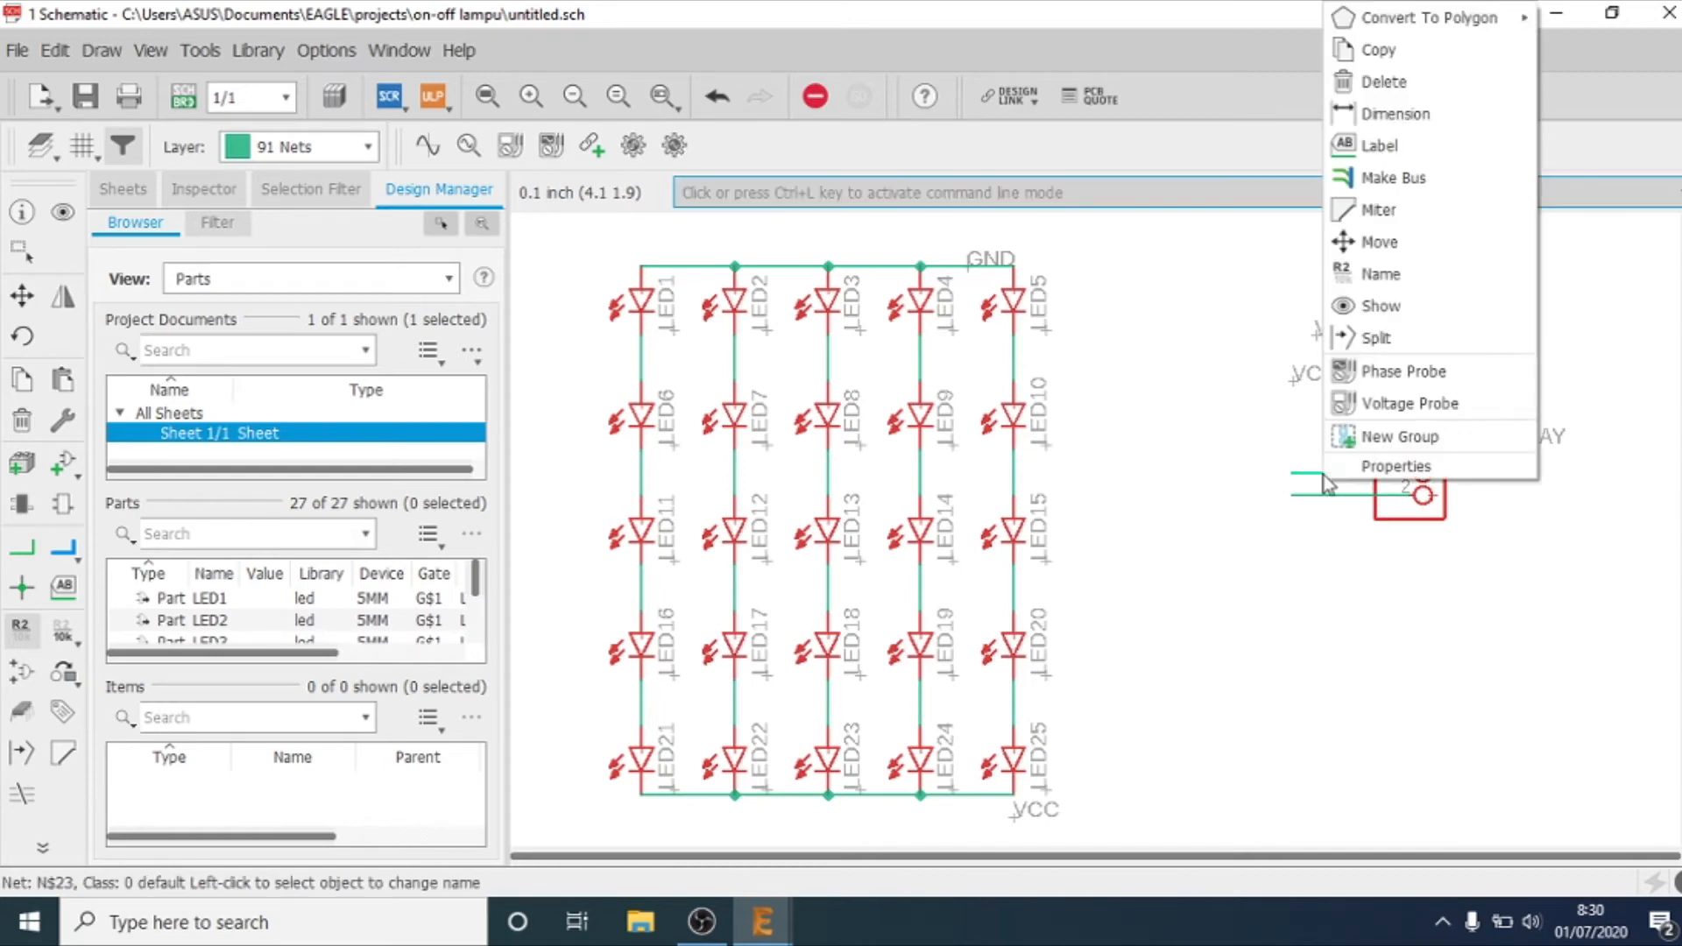
left_click(1381, 274)
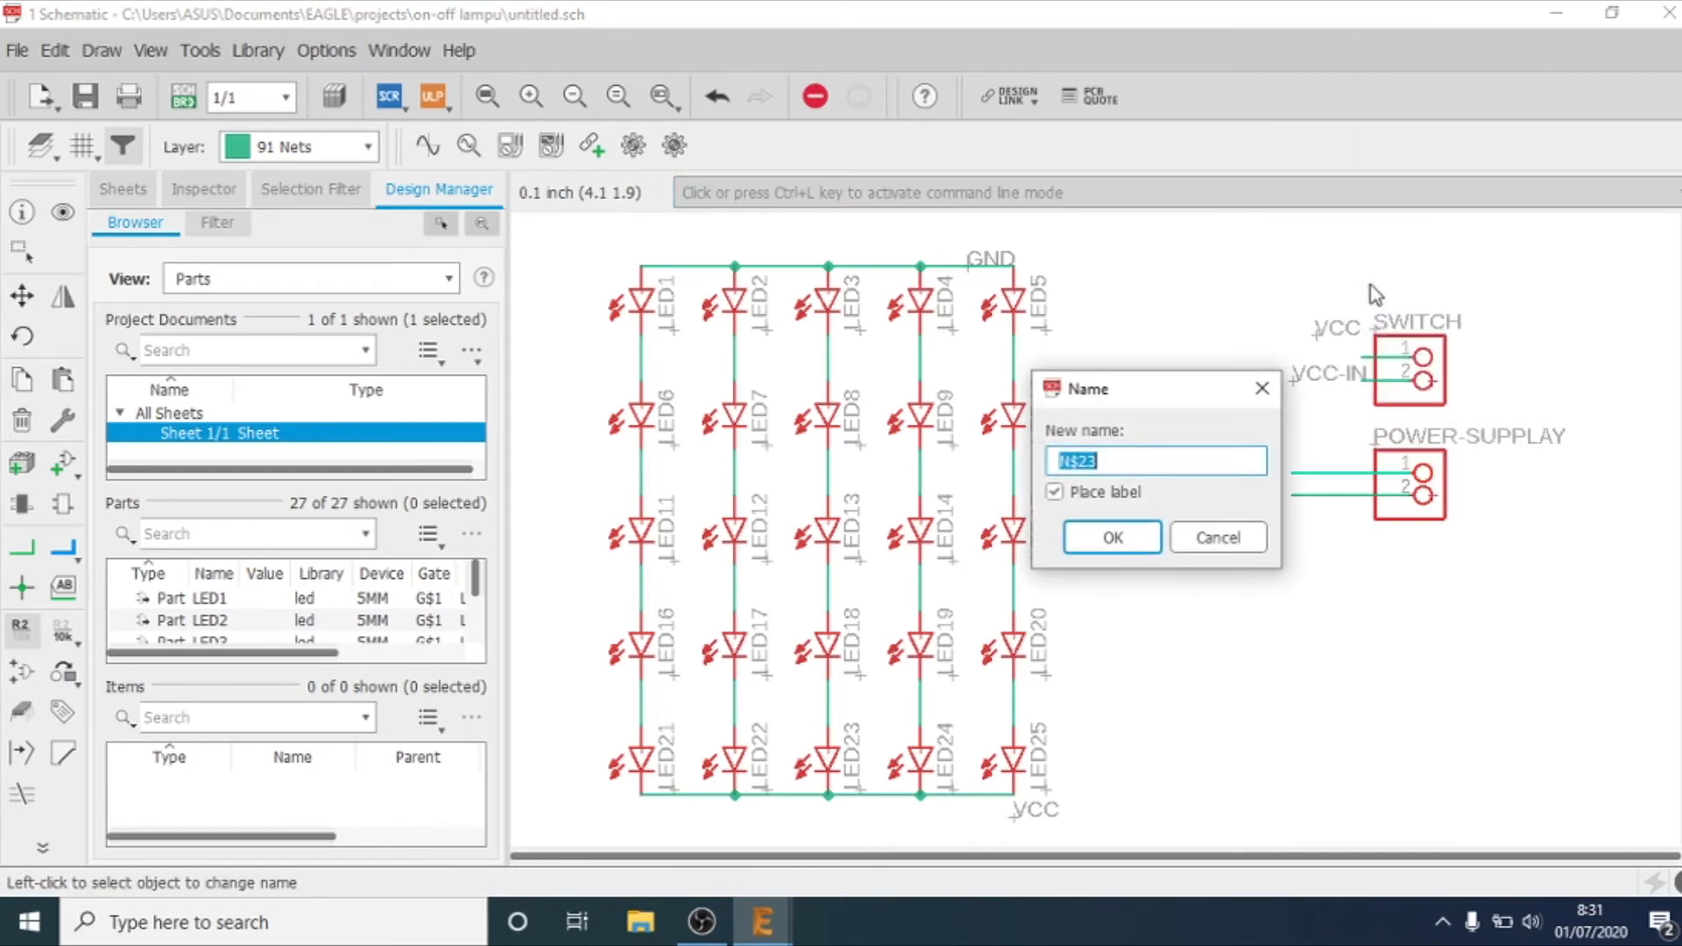
type("VCC-IN")
key("Return")
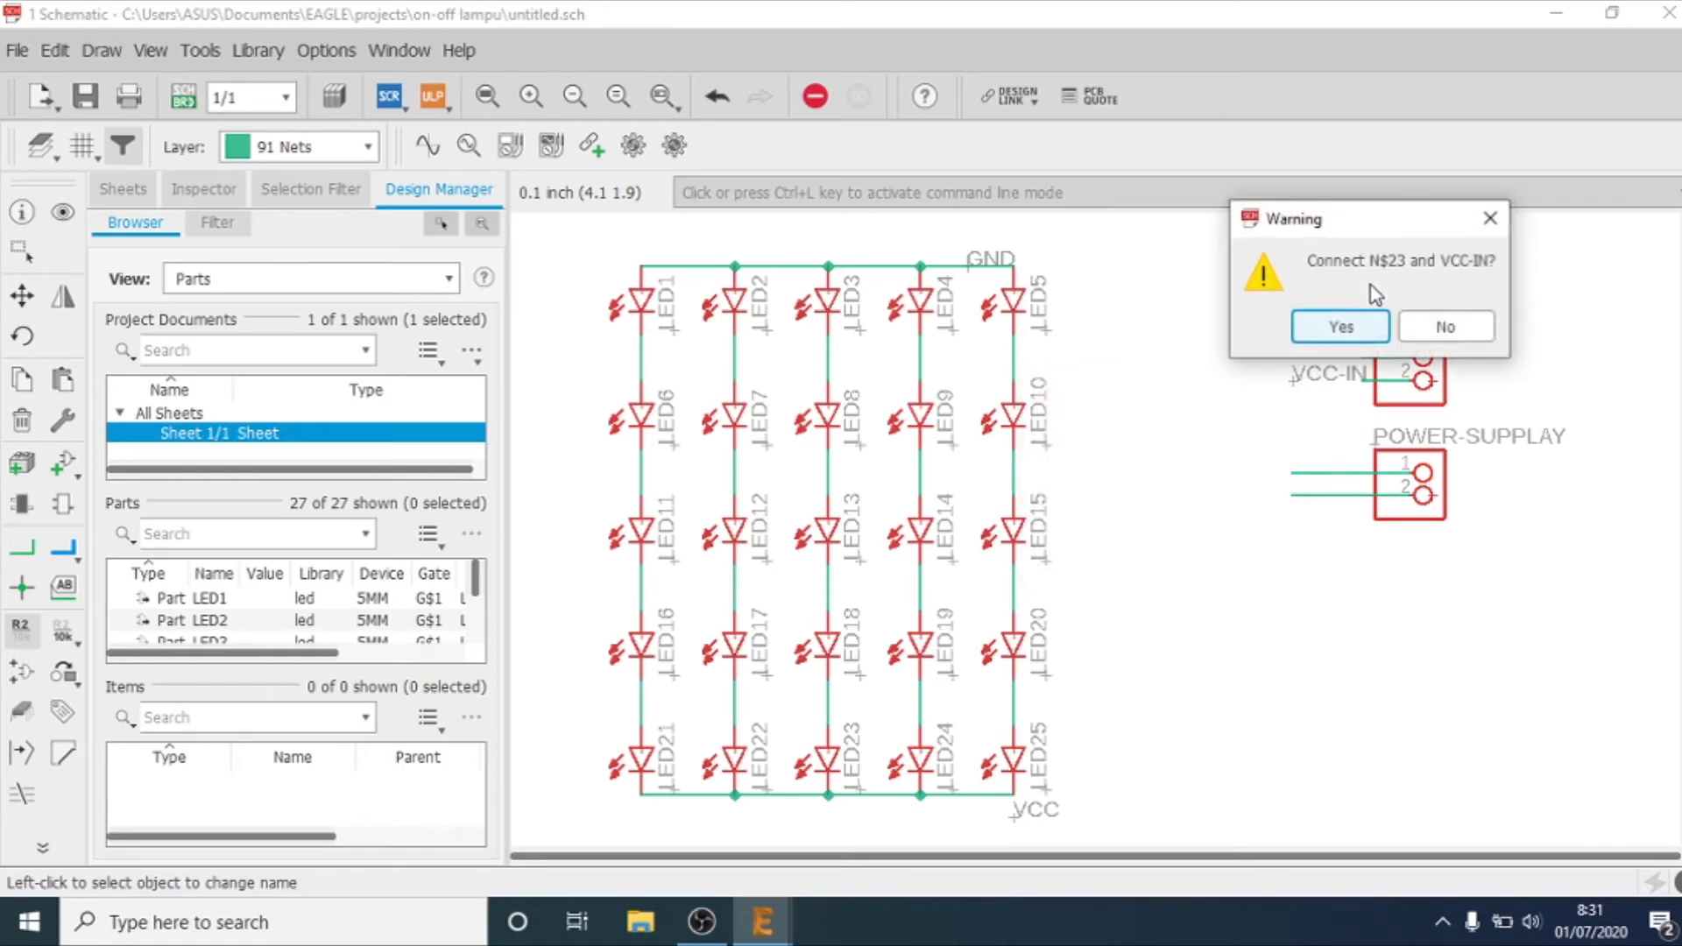
key("Return")
left_click(1303, 465)
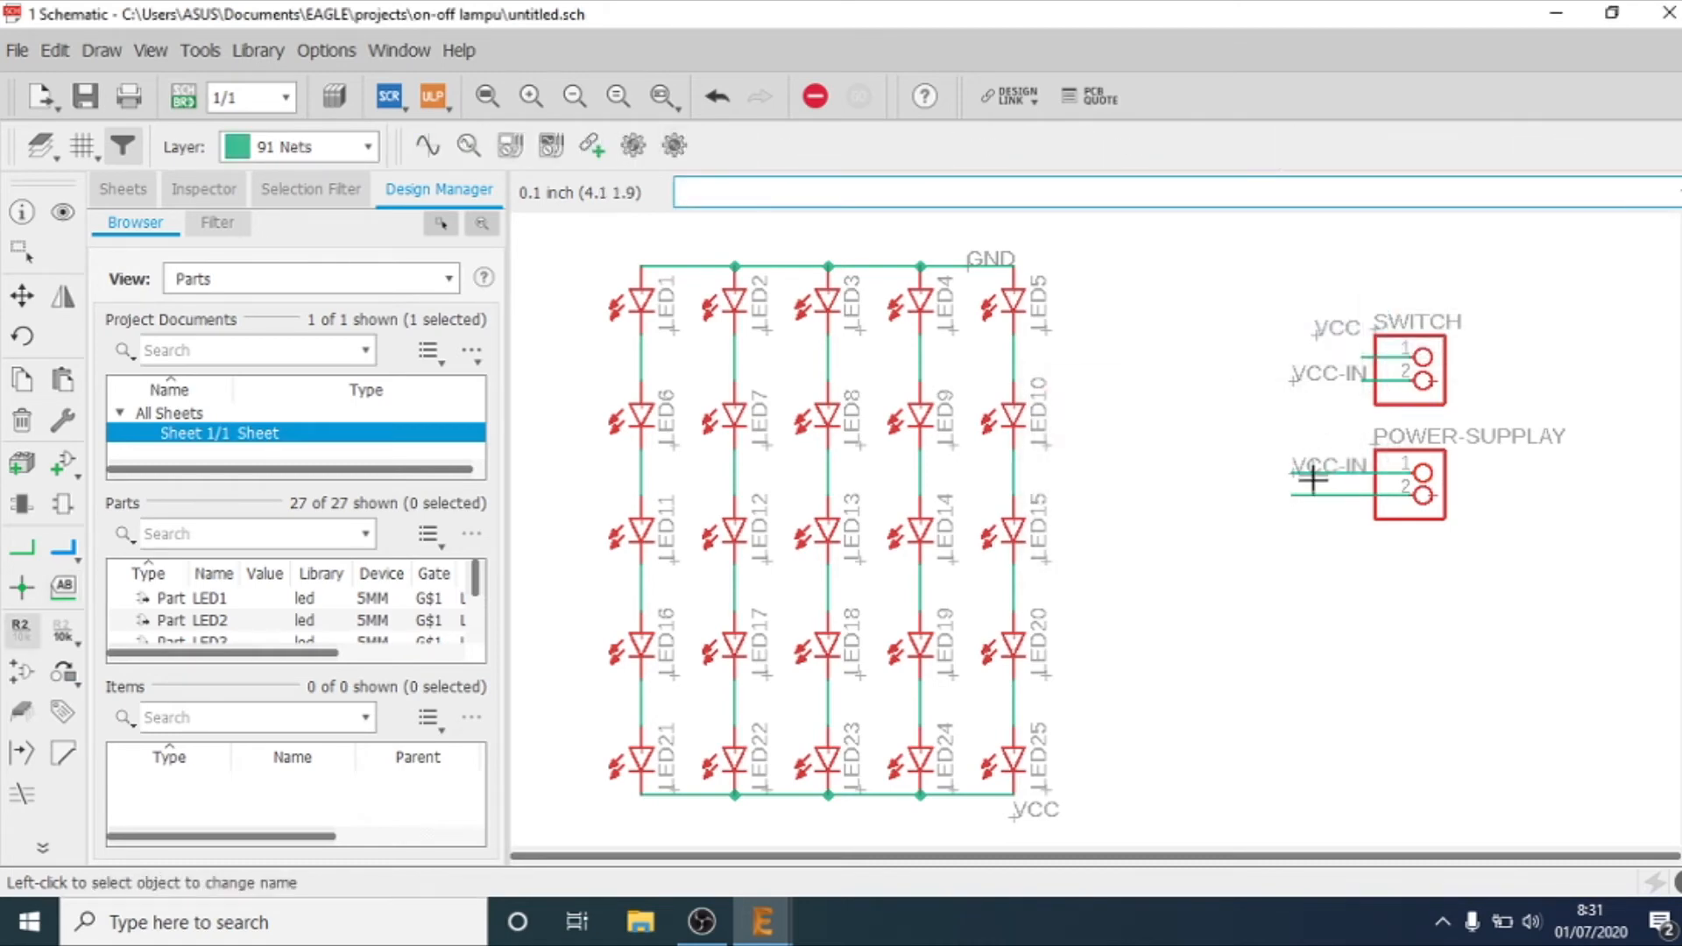
Step: Rename the net on POWER-SUPPLAY pin 2 to GND, connect it to the existing GND net, and place its label below the wire
right_click(1314, 495)
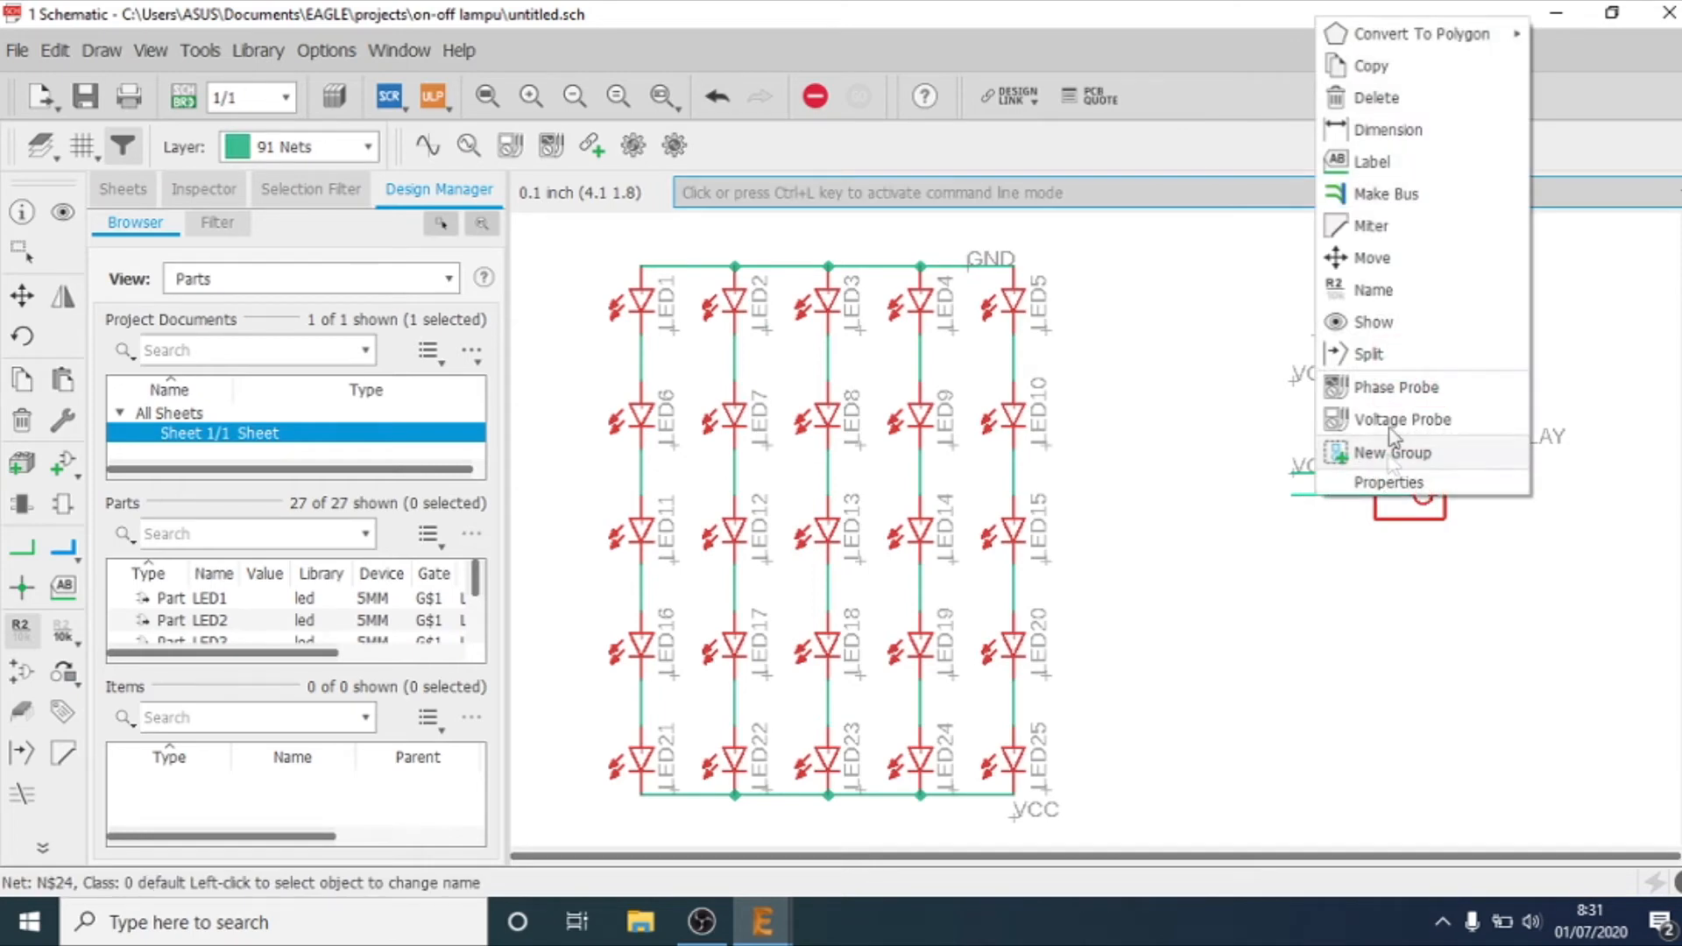
left_click(1374, 290)
type("GND")
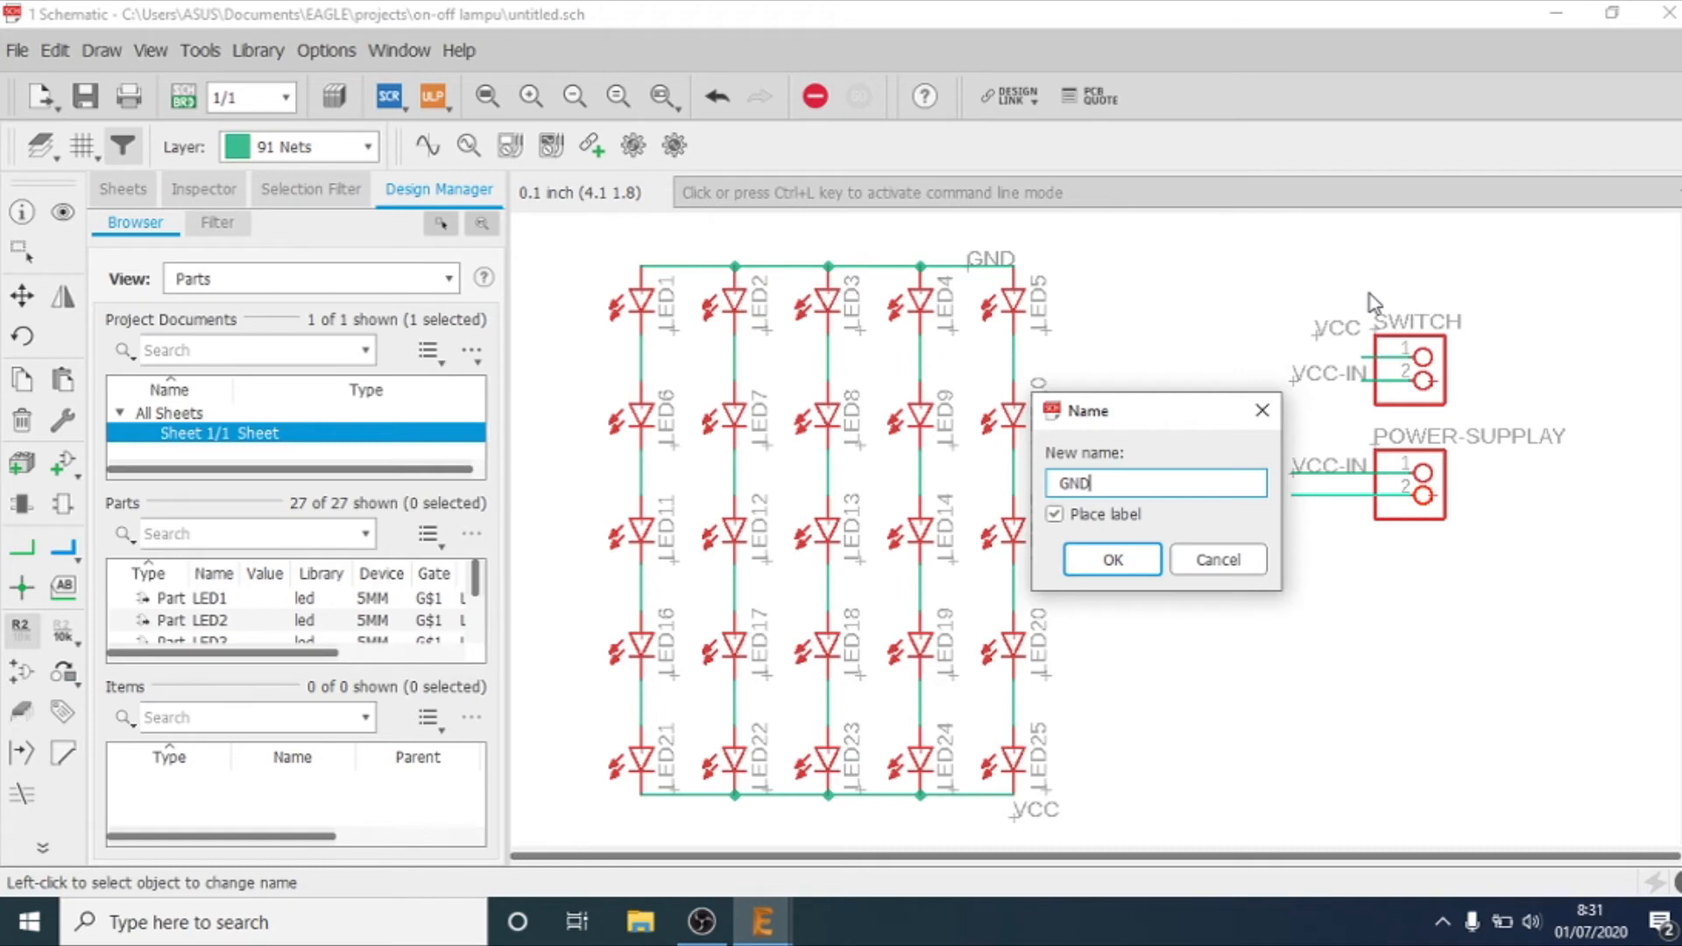
key("Return")
key("Return")
left_click(1310, 510)
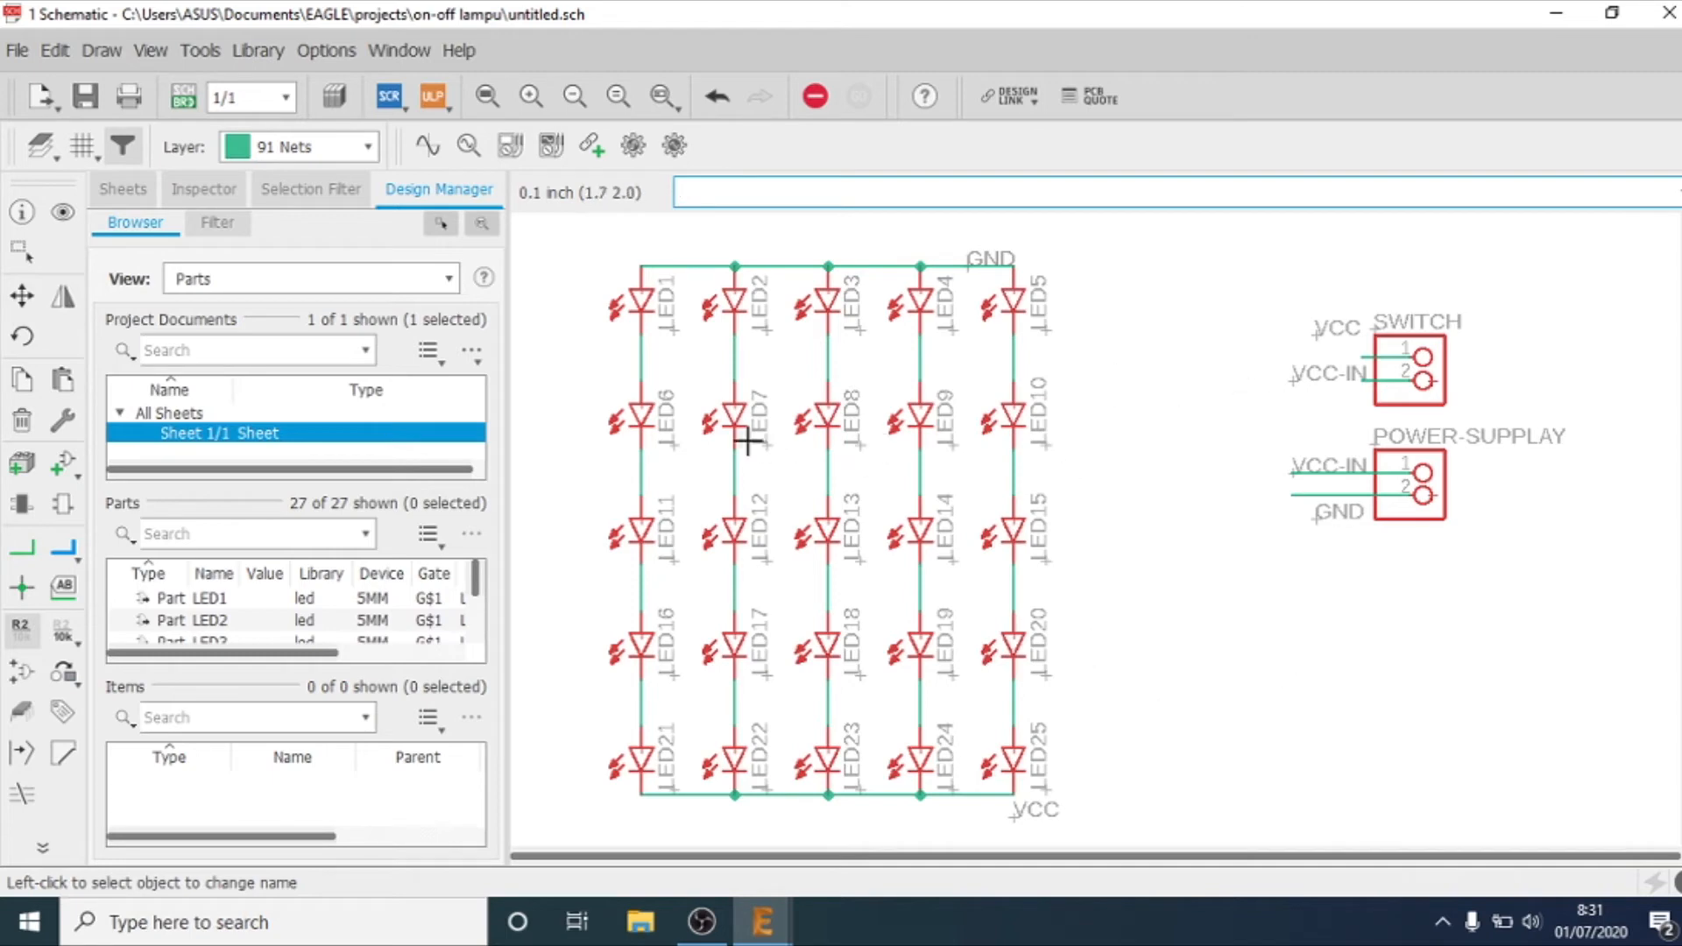
Step: In the net class rules, set the signal class to 1mm width, 1mm drill and 0.5mm clearance
left_click(56, 50)
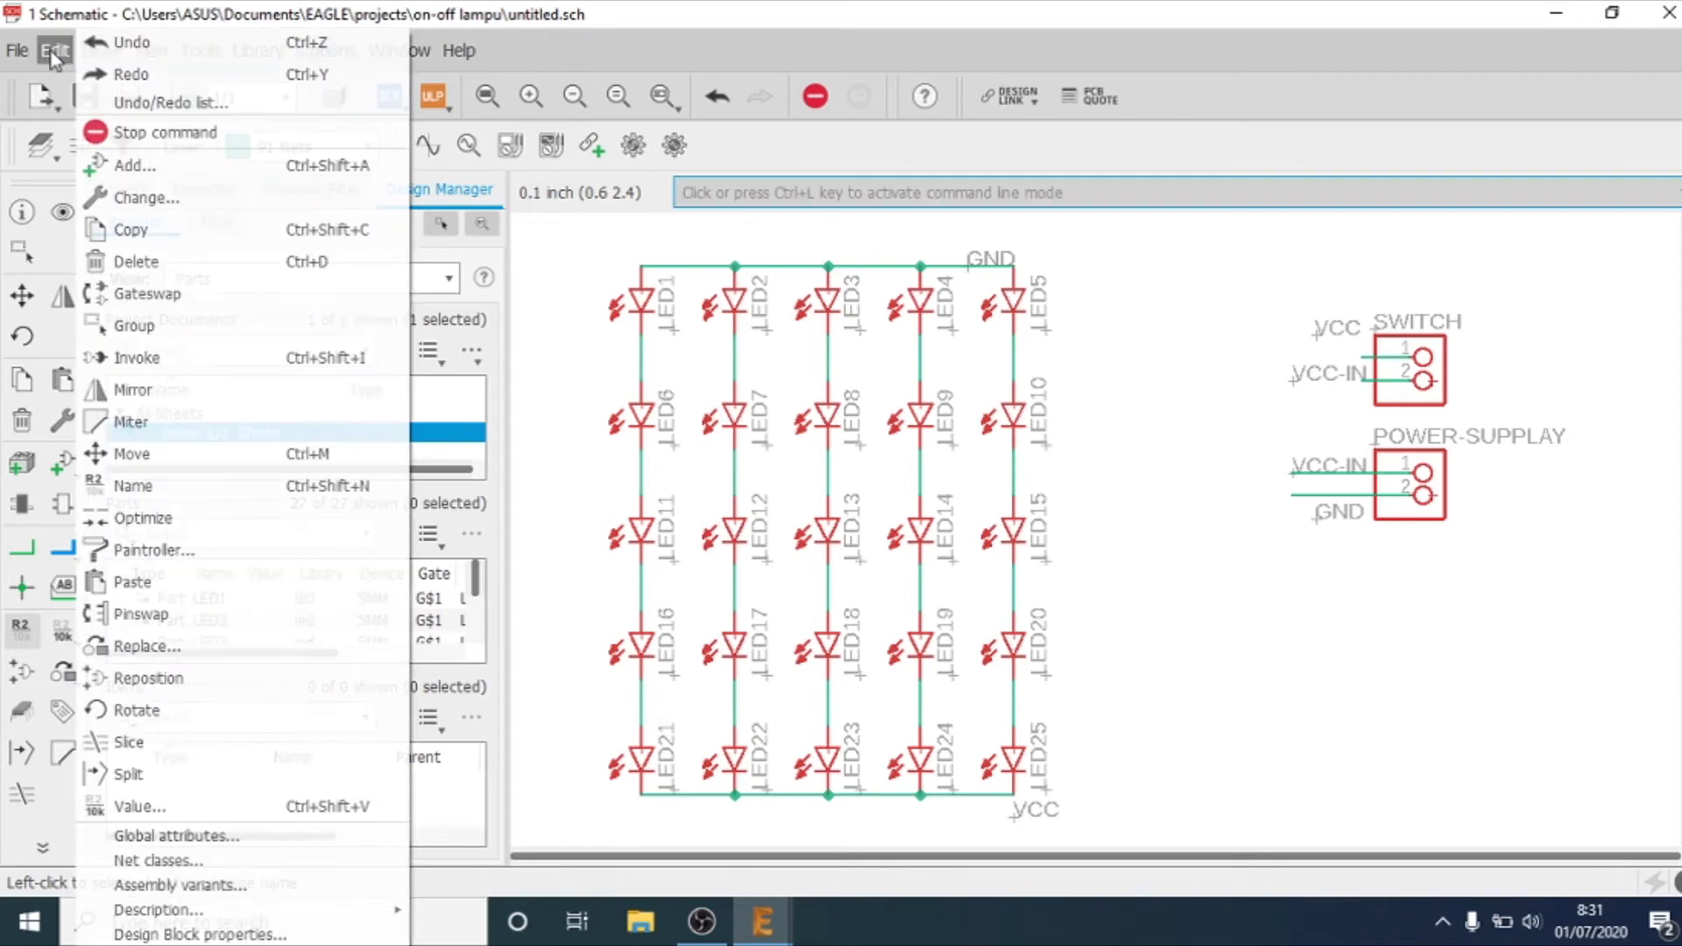
left_click(166, 862)
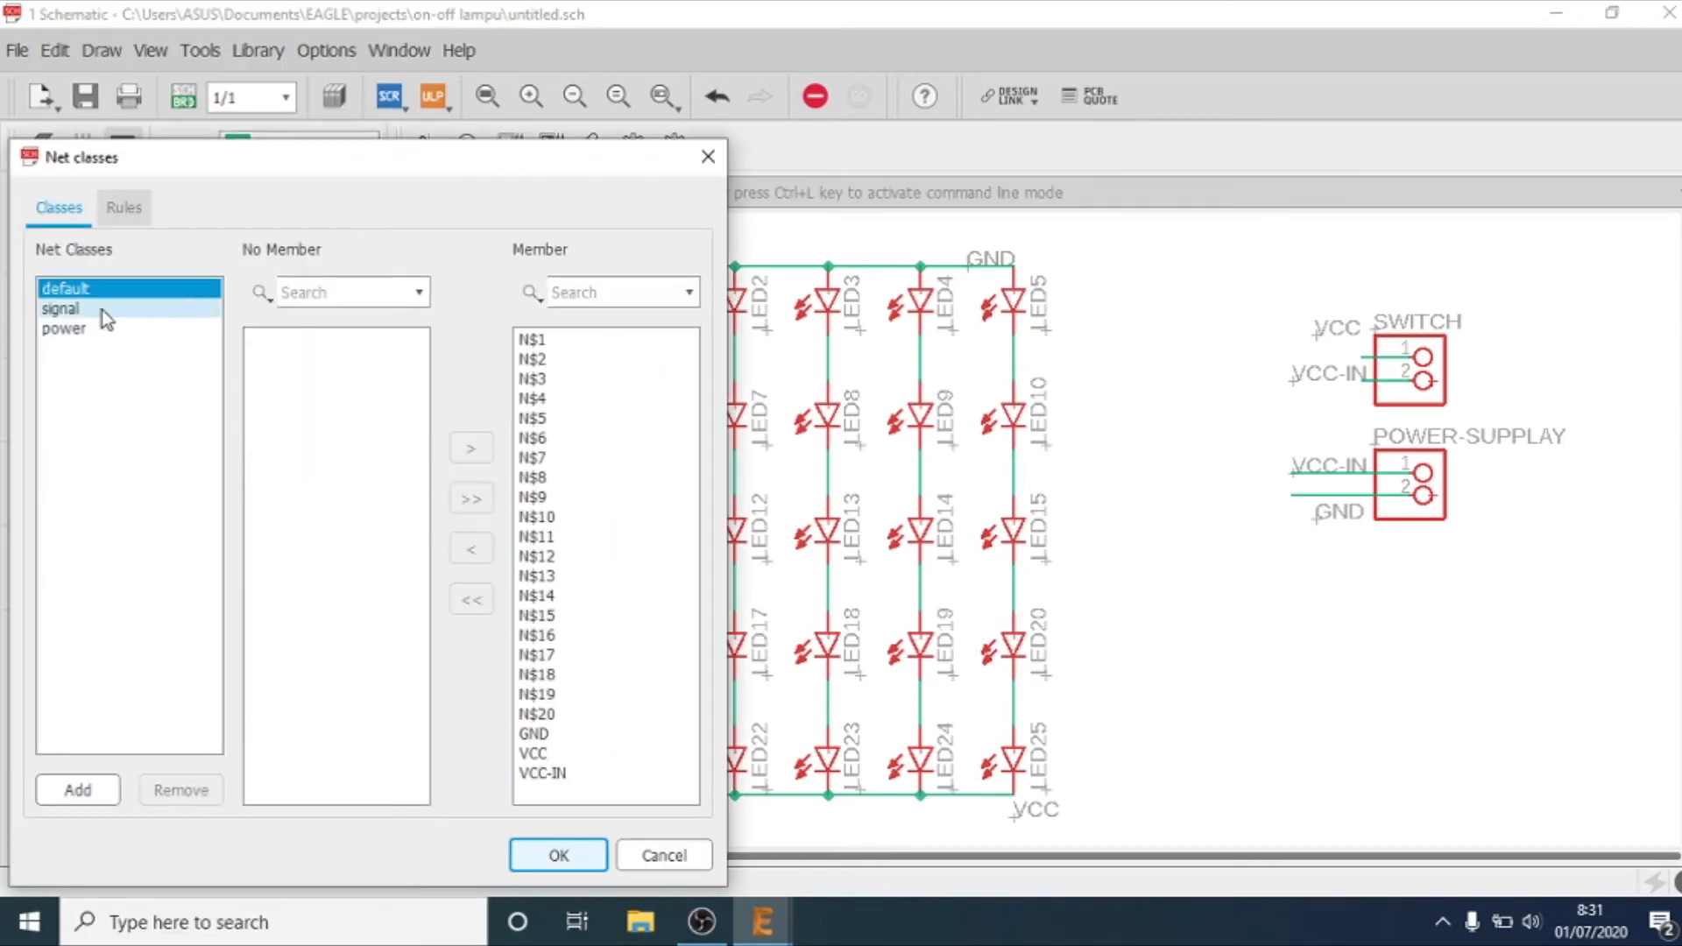
left_click(131, 210)
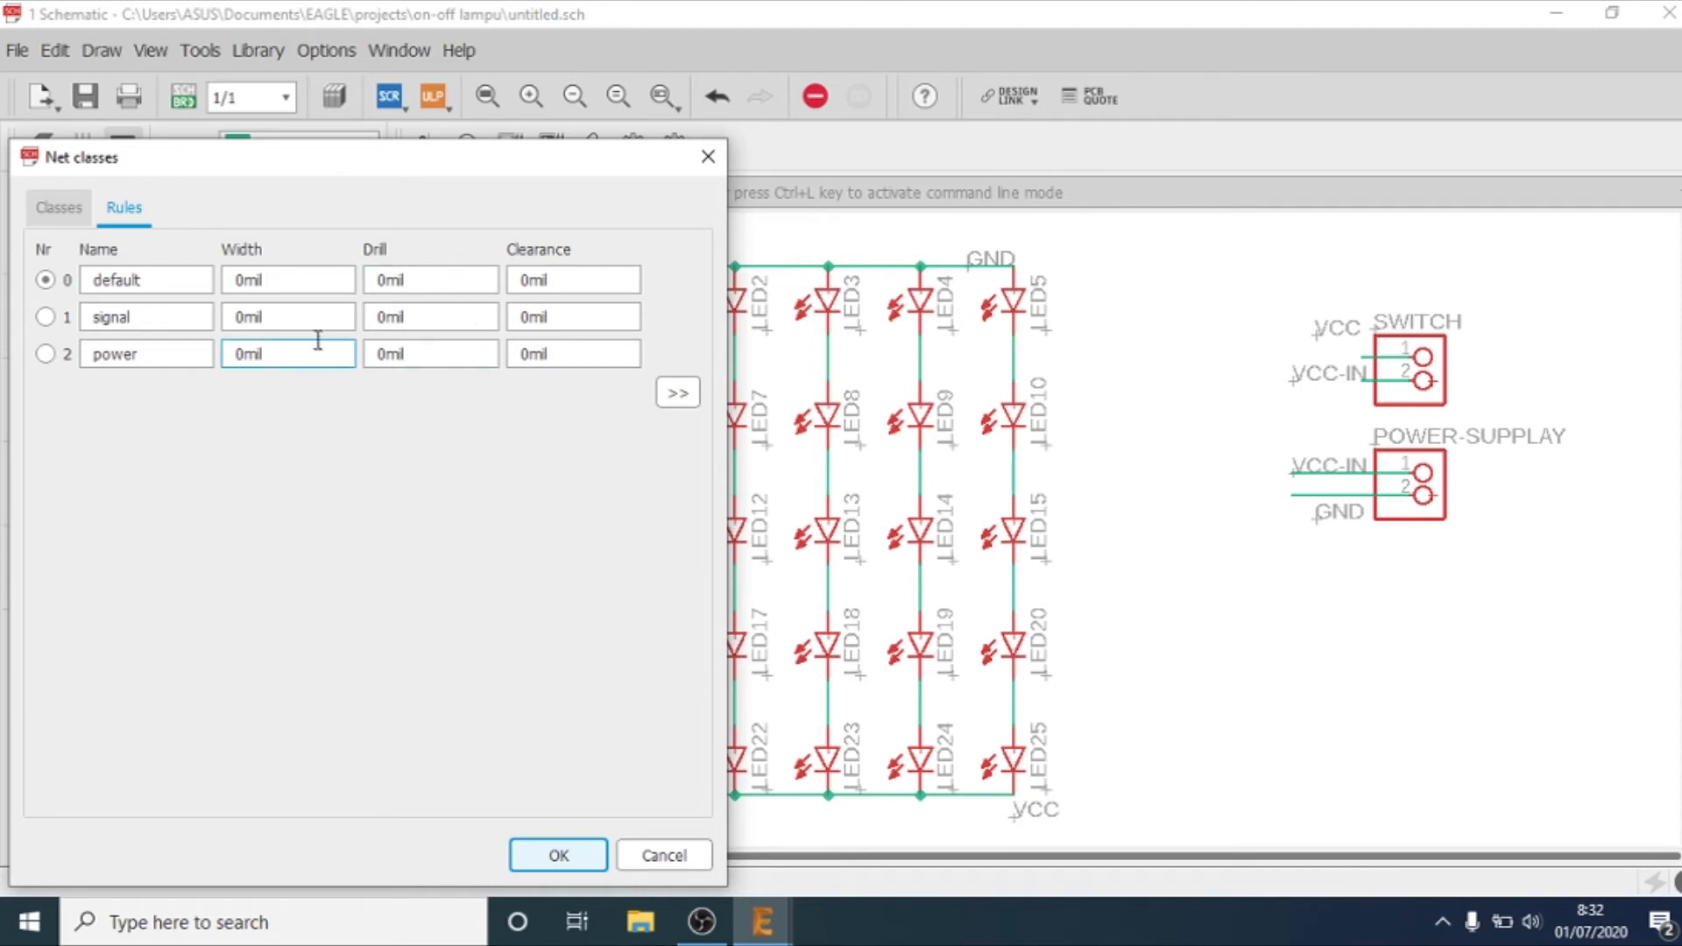
left_click(258, 322)
double_click(258, 322)
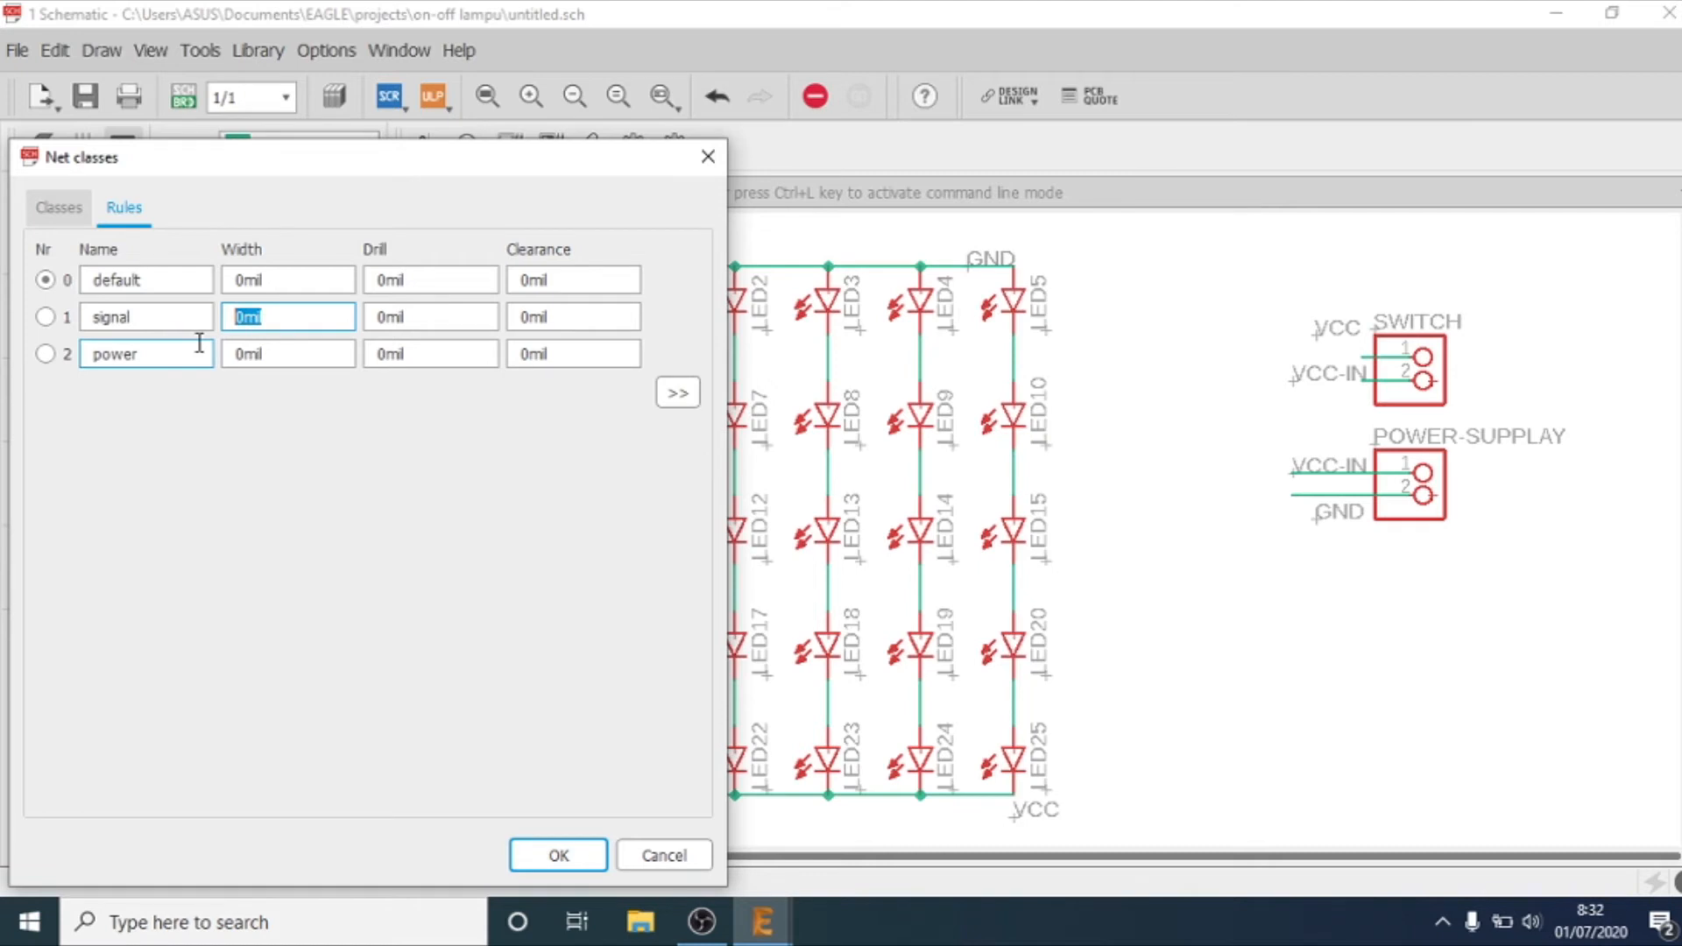
type("1mm")
key("ctrl+a")
key("Tab")
type("1mm")
key("Tab")
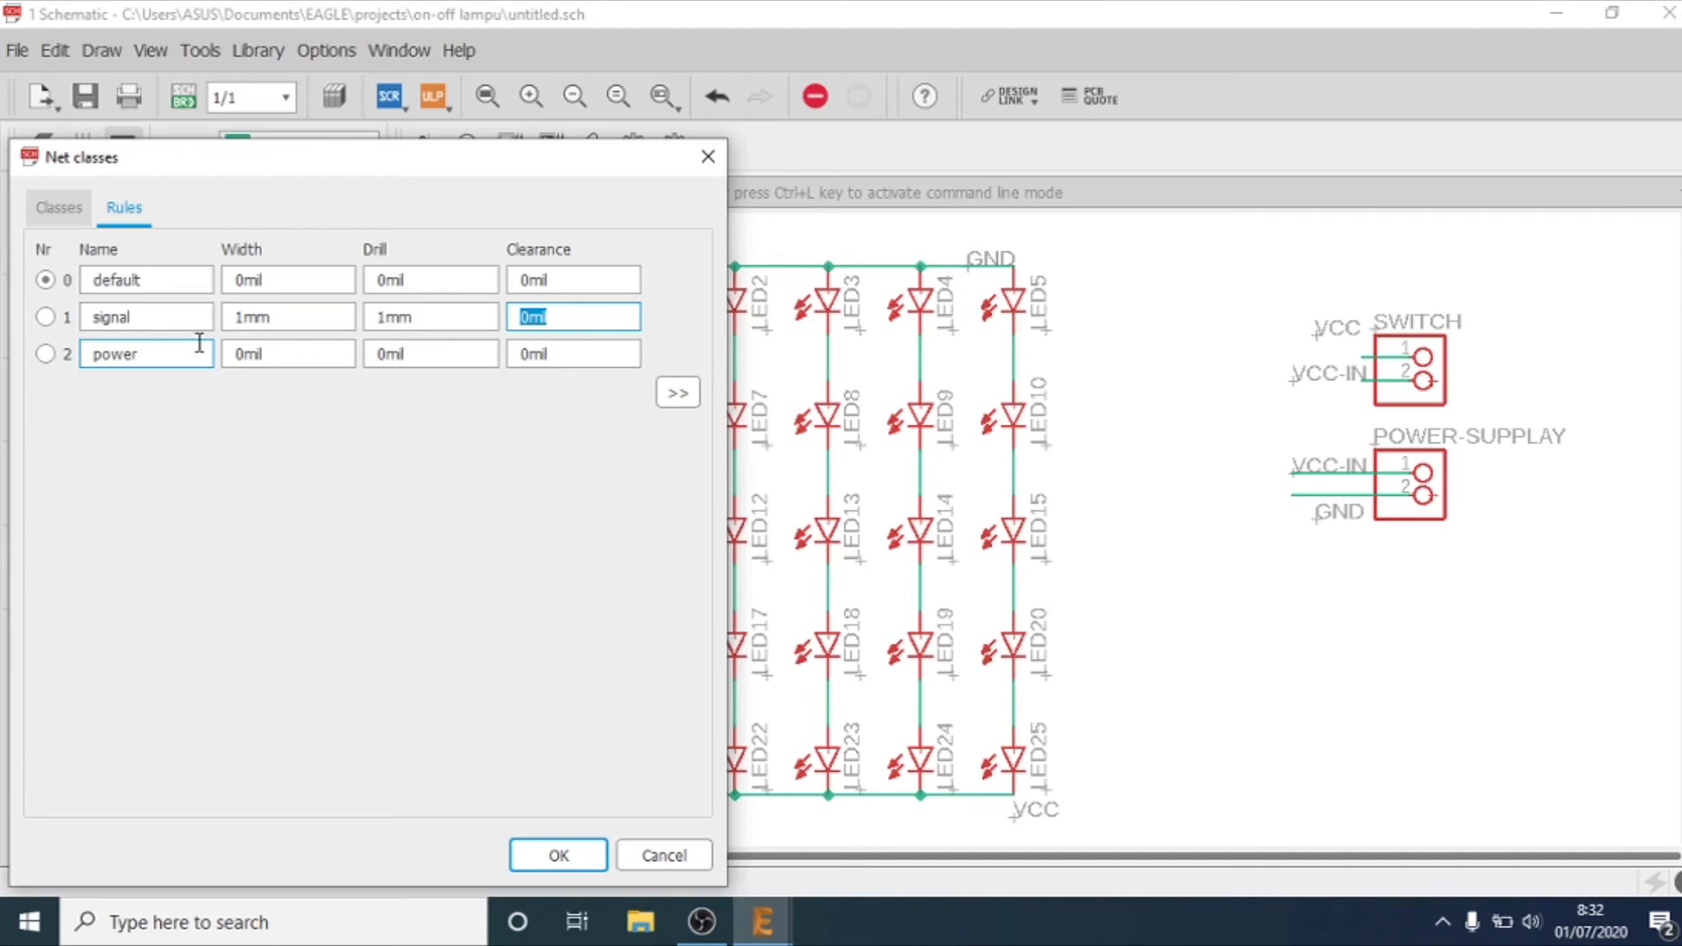
type("0.5mm")
key("Tab")
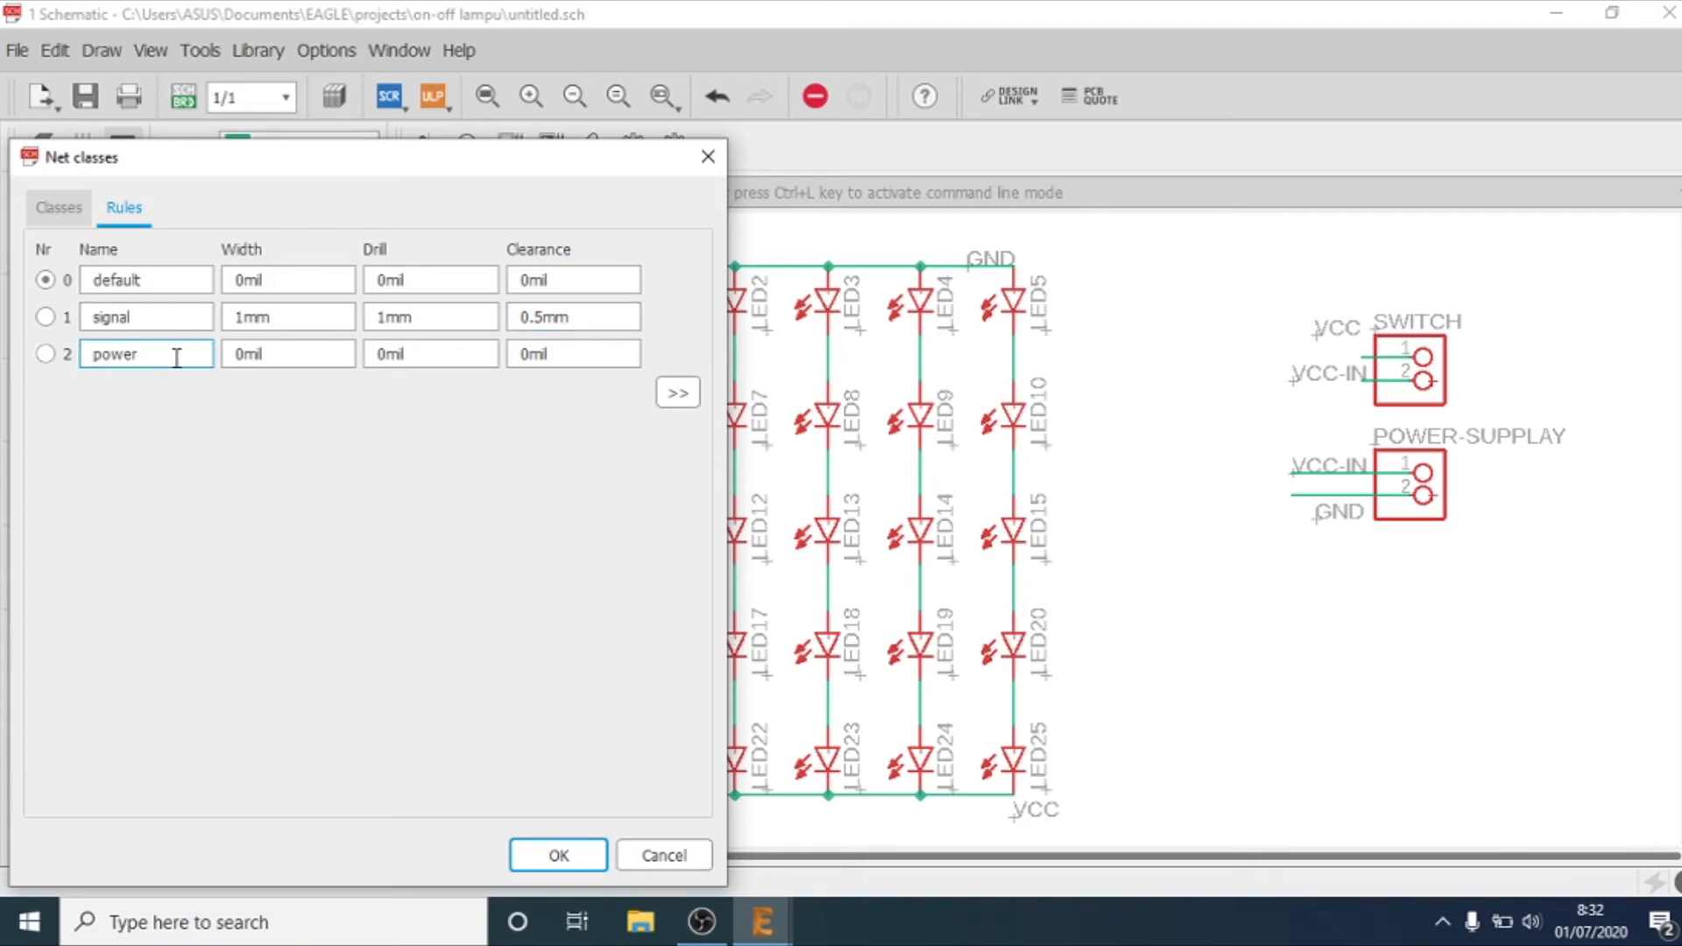
Step: Set the power net class to 1mm width, 1mm drill and 1mm clearance, and apply the net class rules
left_click_drag(281, 356, 200, 360)
type("1mm")
key("Tab")
type("1mm")
key("Tab")
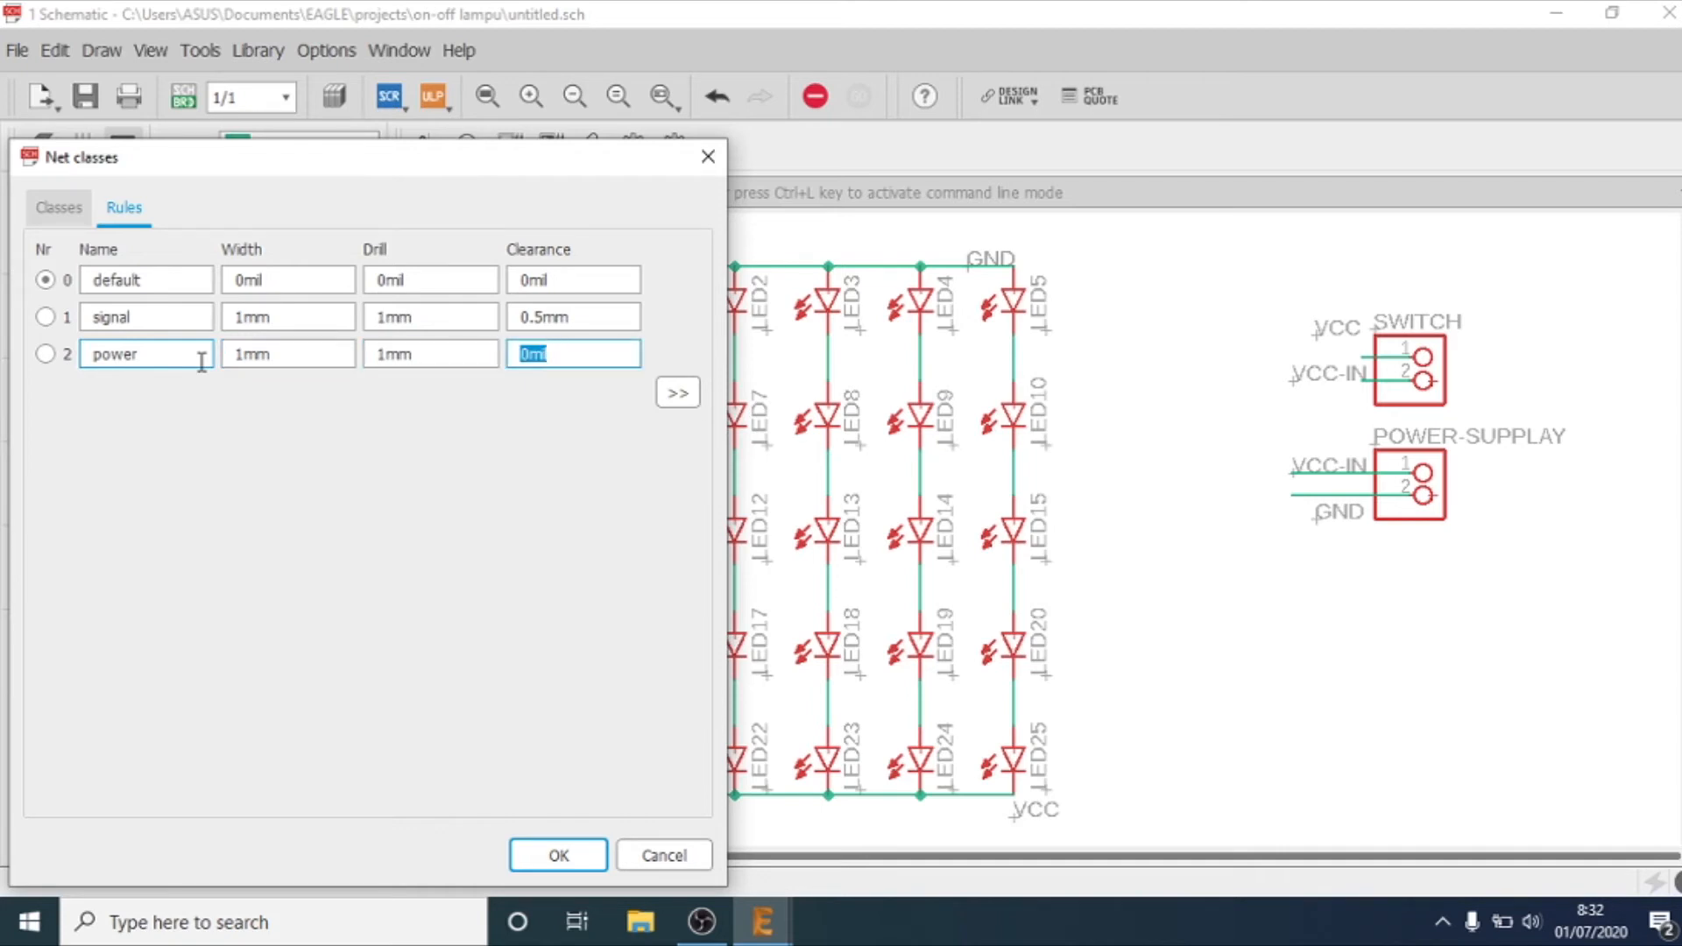
type("1mm")
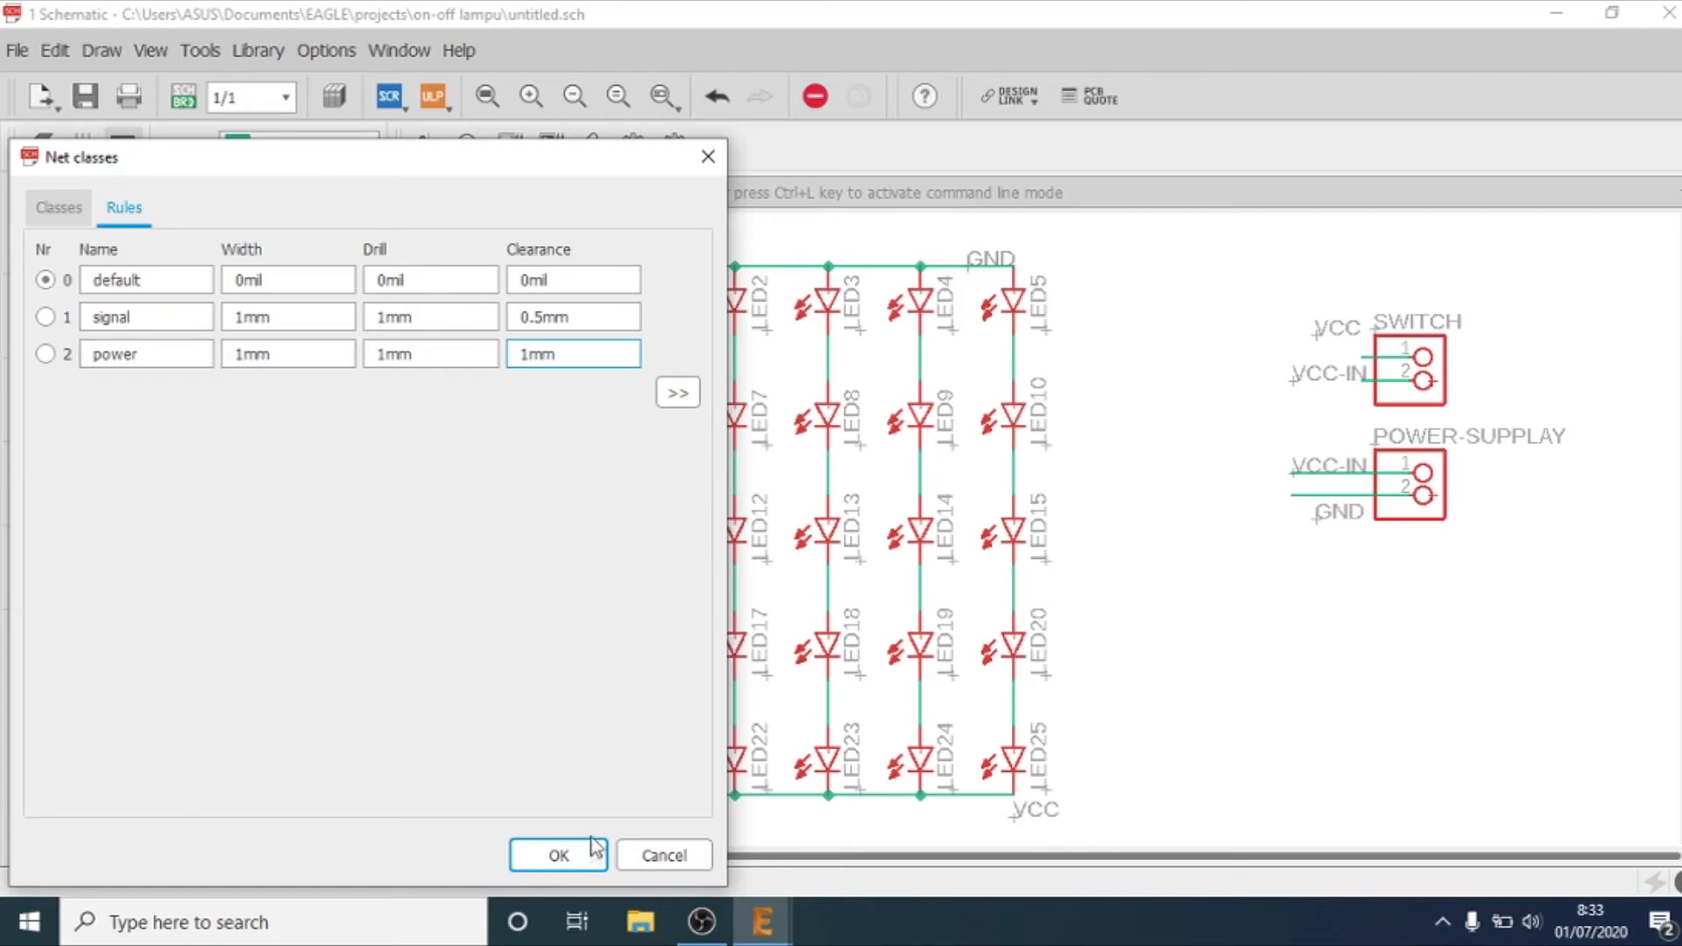
left_click(558, 855)
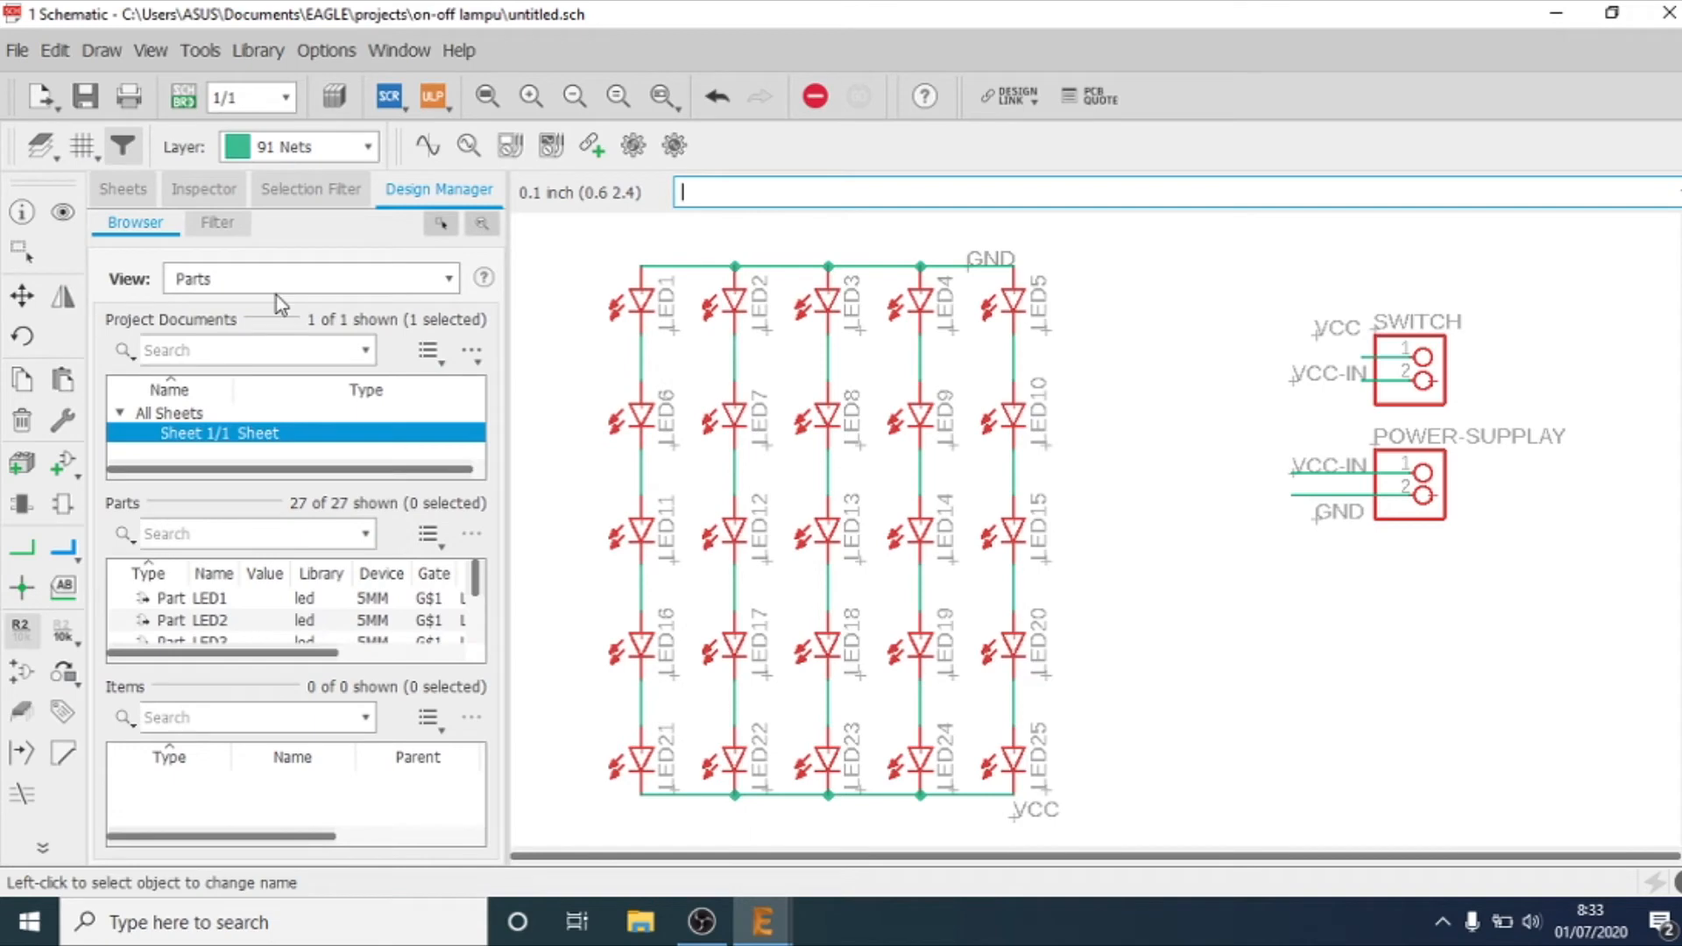
Step: Reopen the net classes, review their rules, and select the signal class to show its net membership
left_click(45, 52)
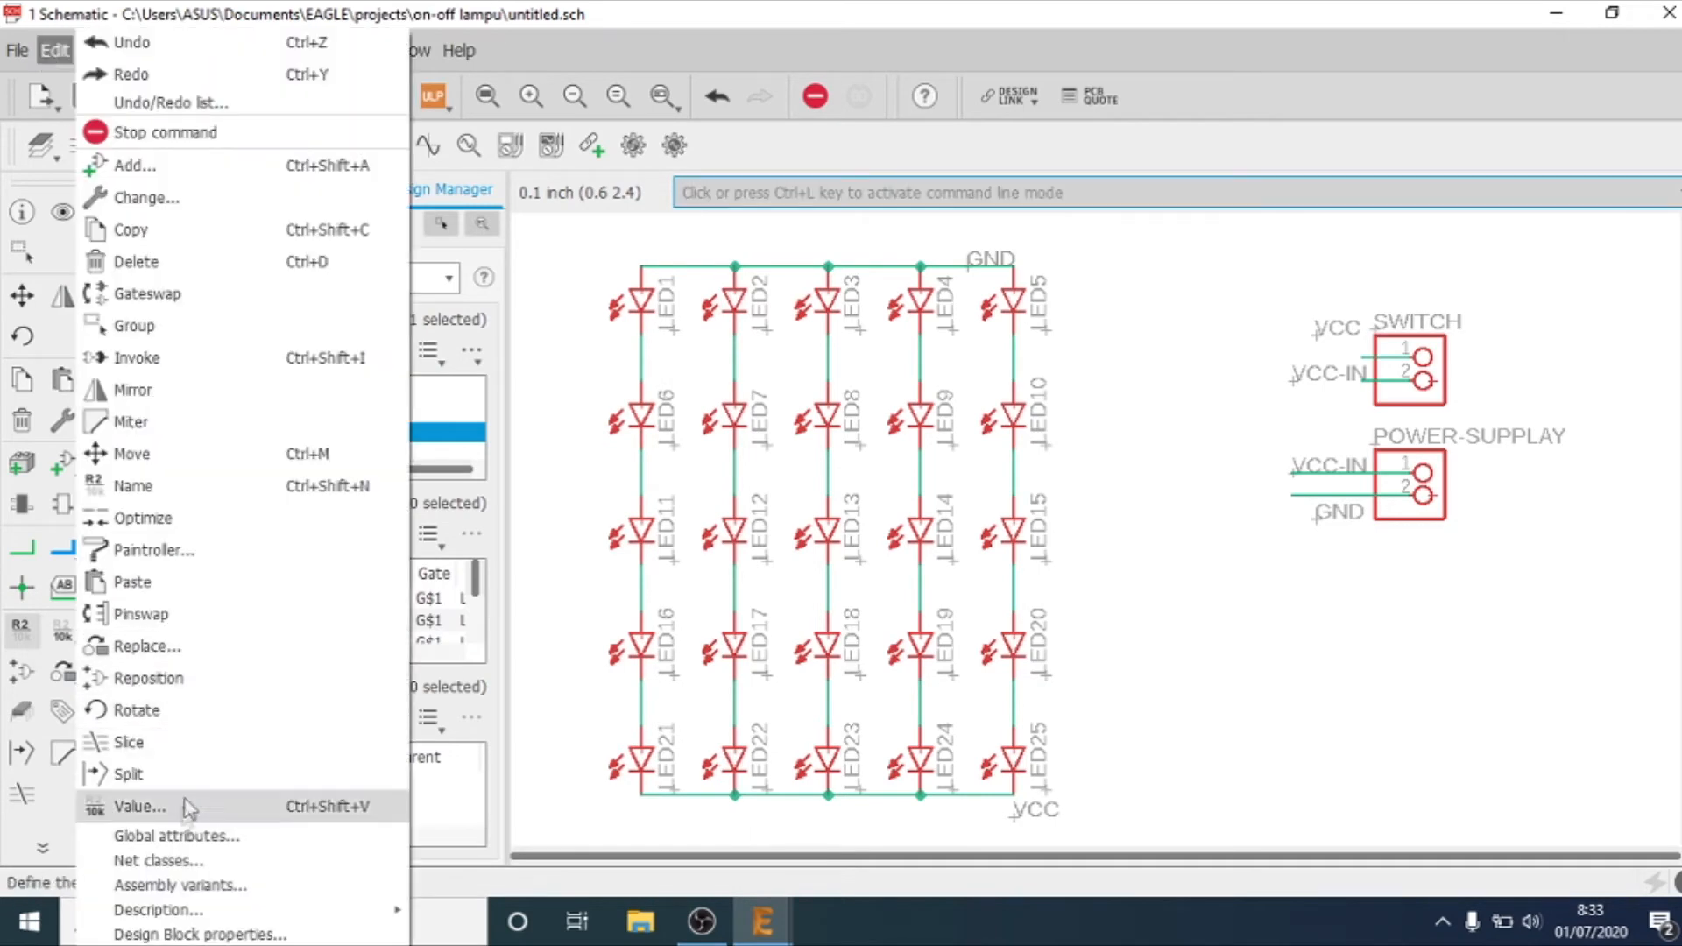
left_click(174, 862)
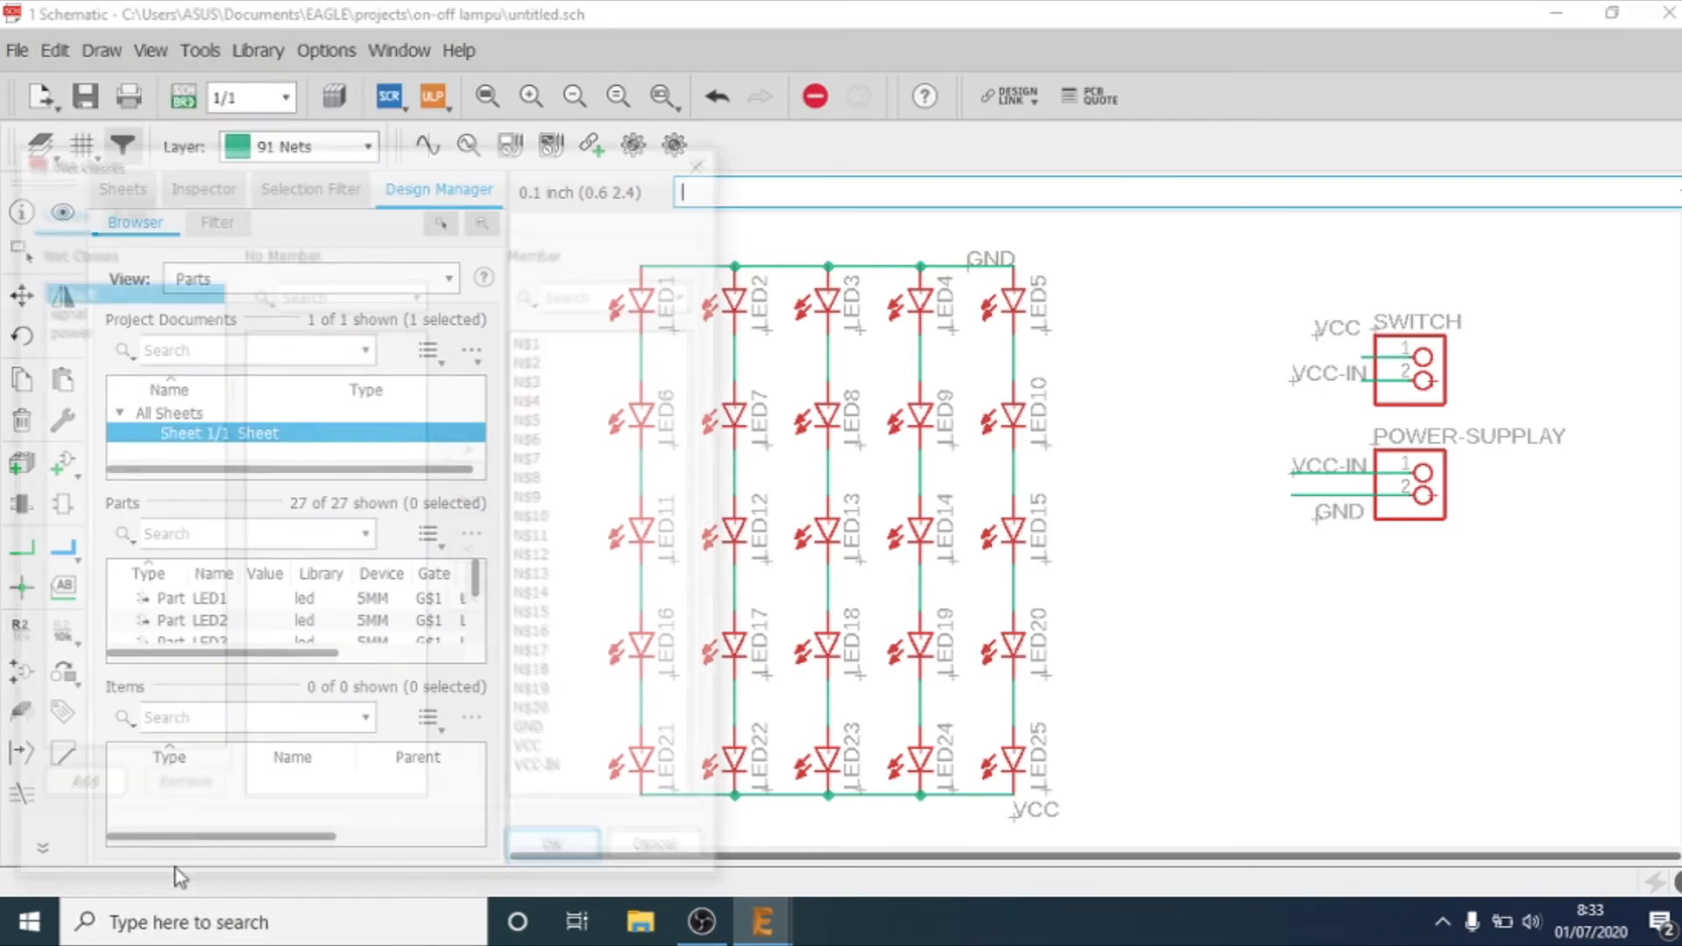
left_click(125, 209)
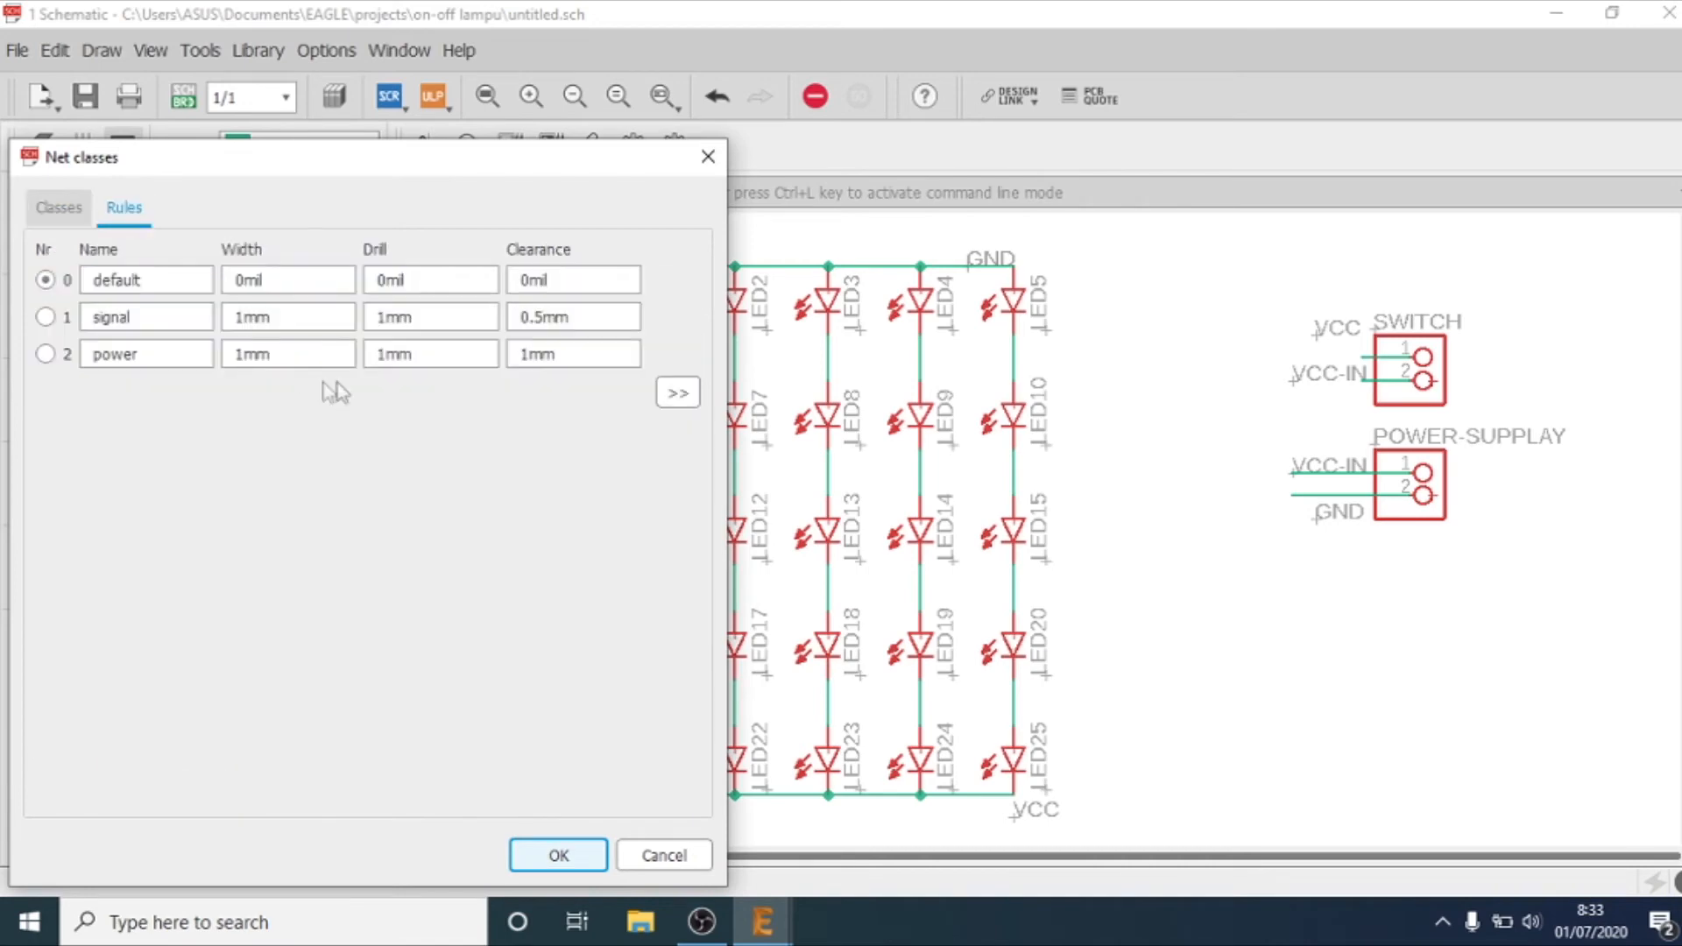
left_click(61, 211)
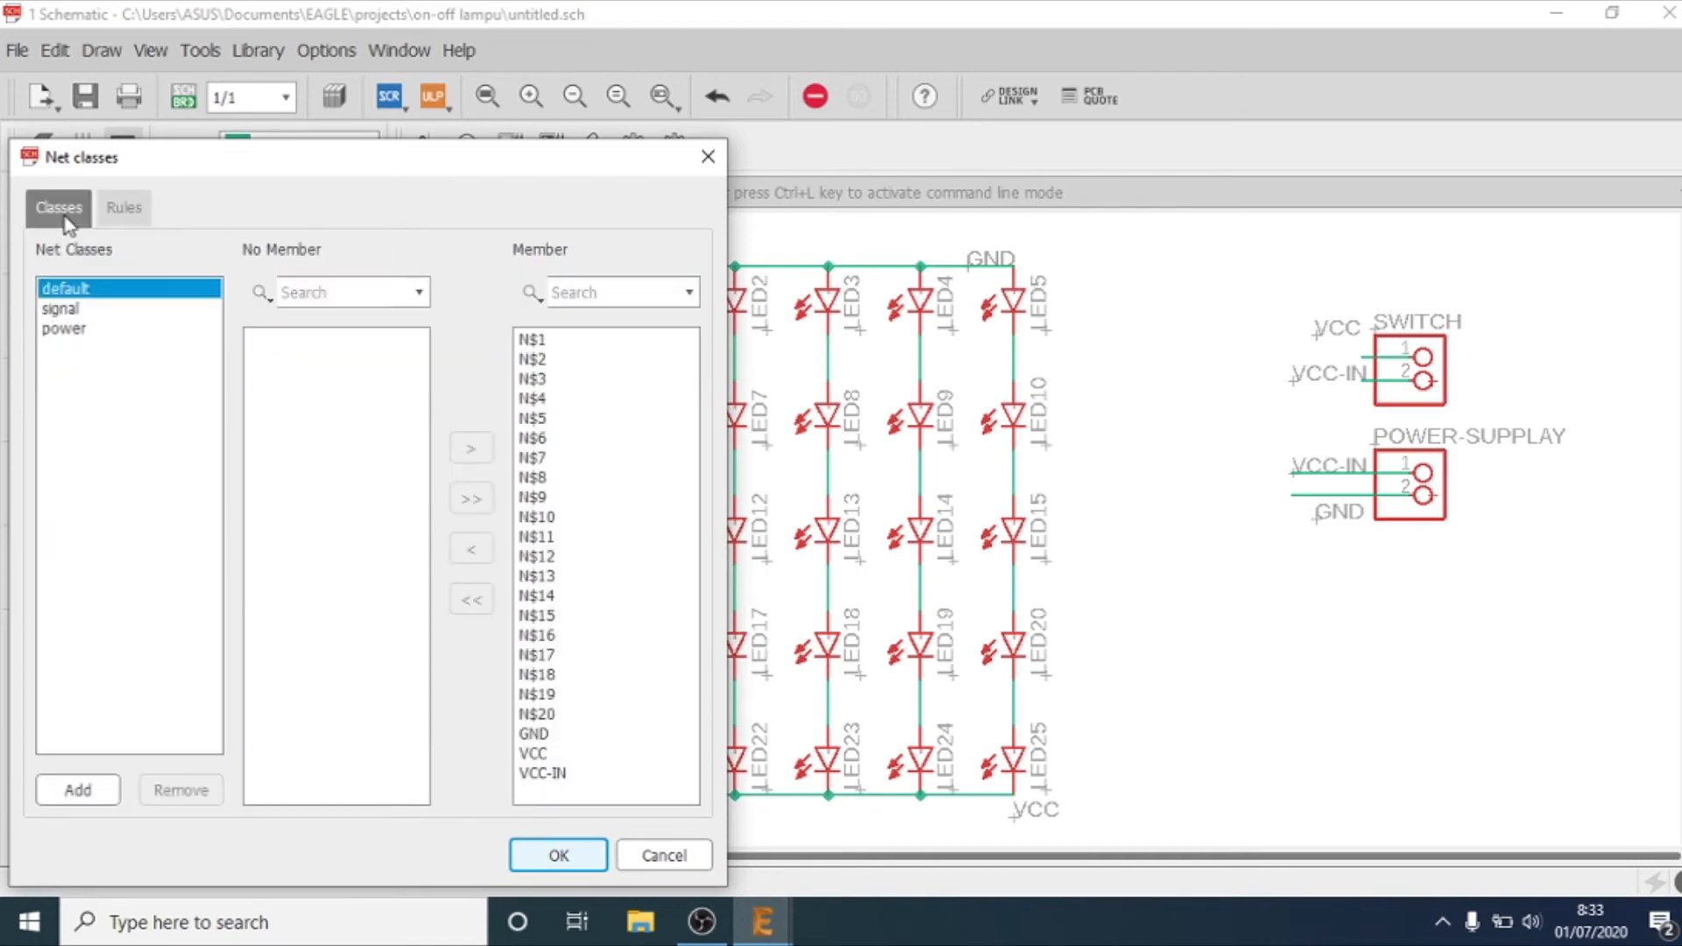
left_click(59, 309)
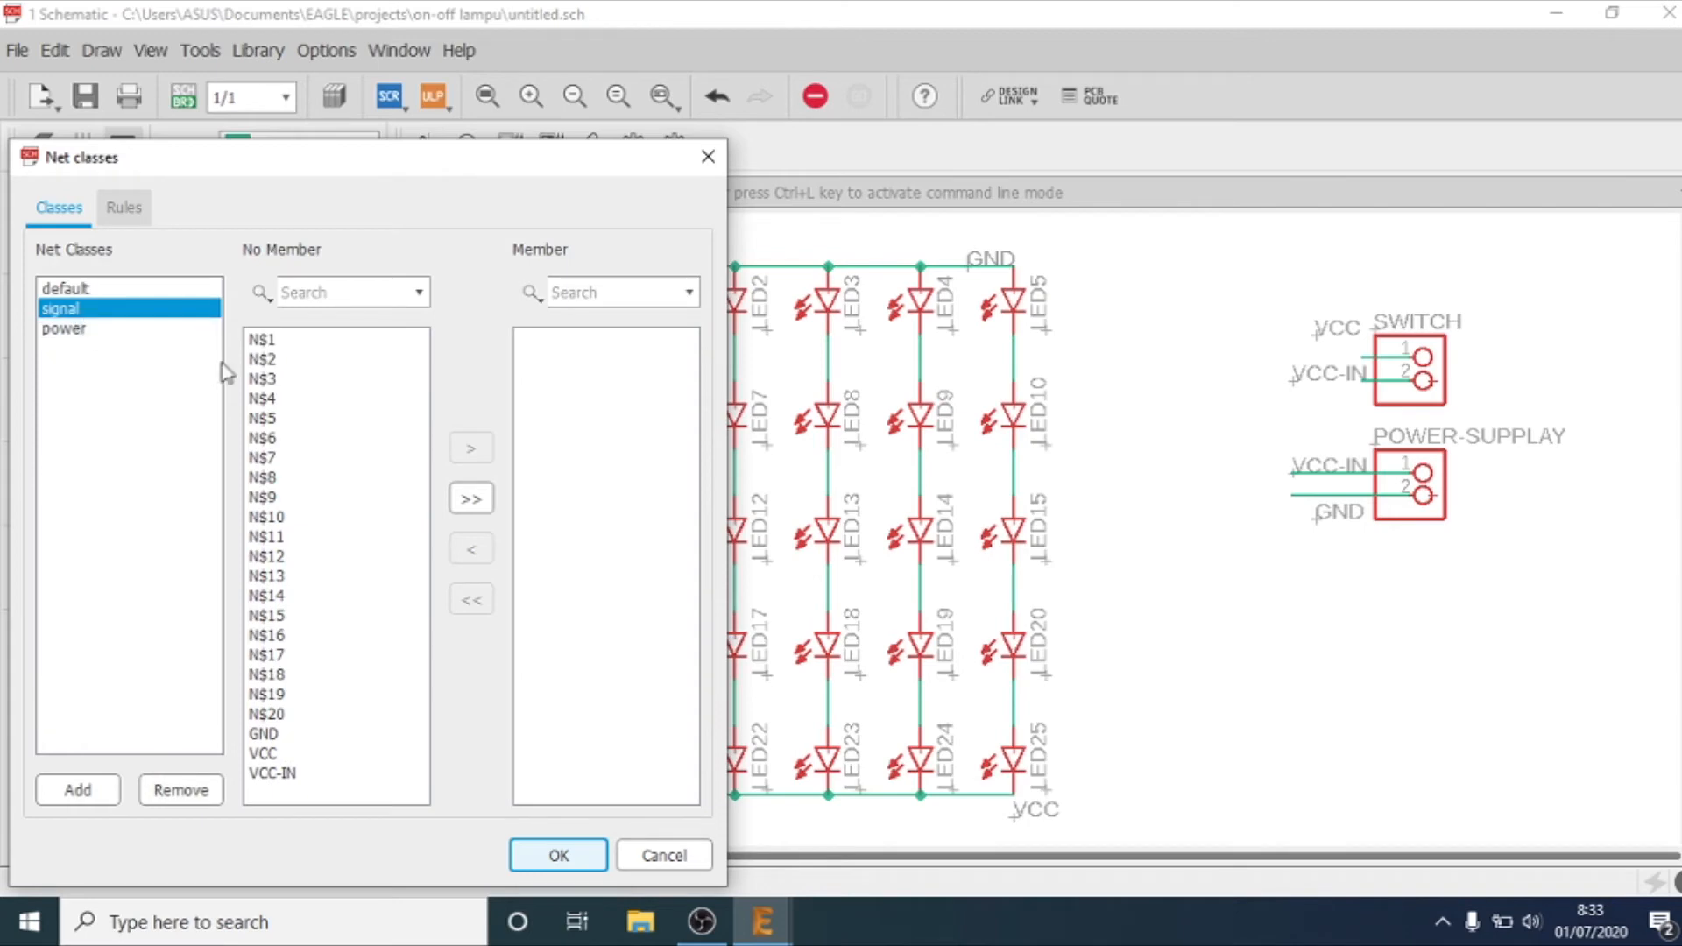
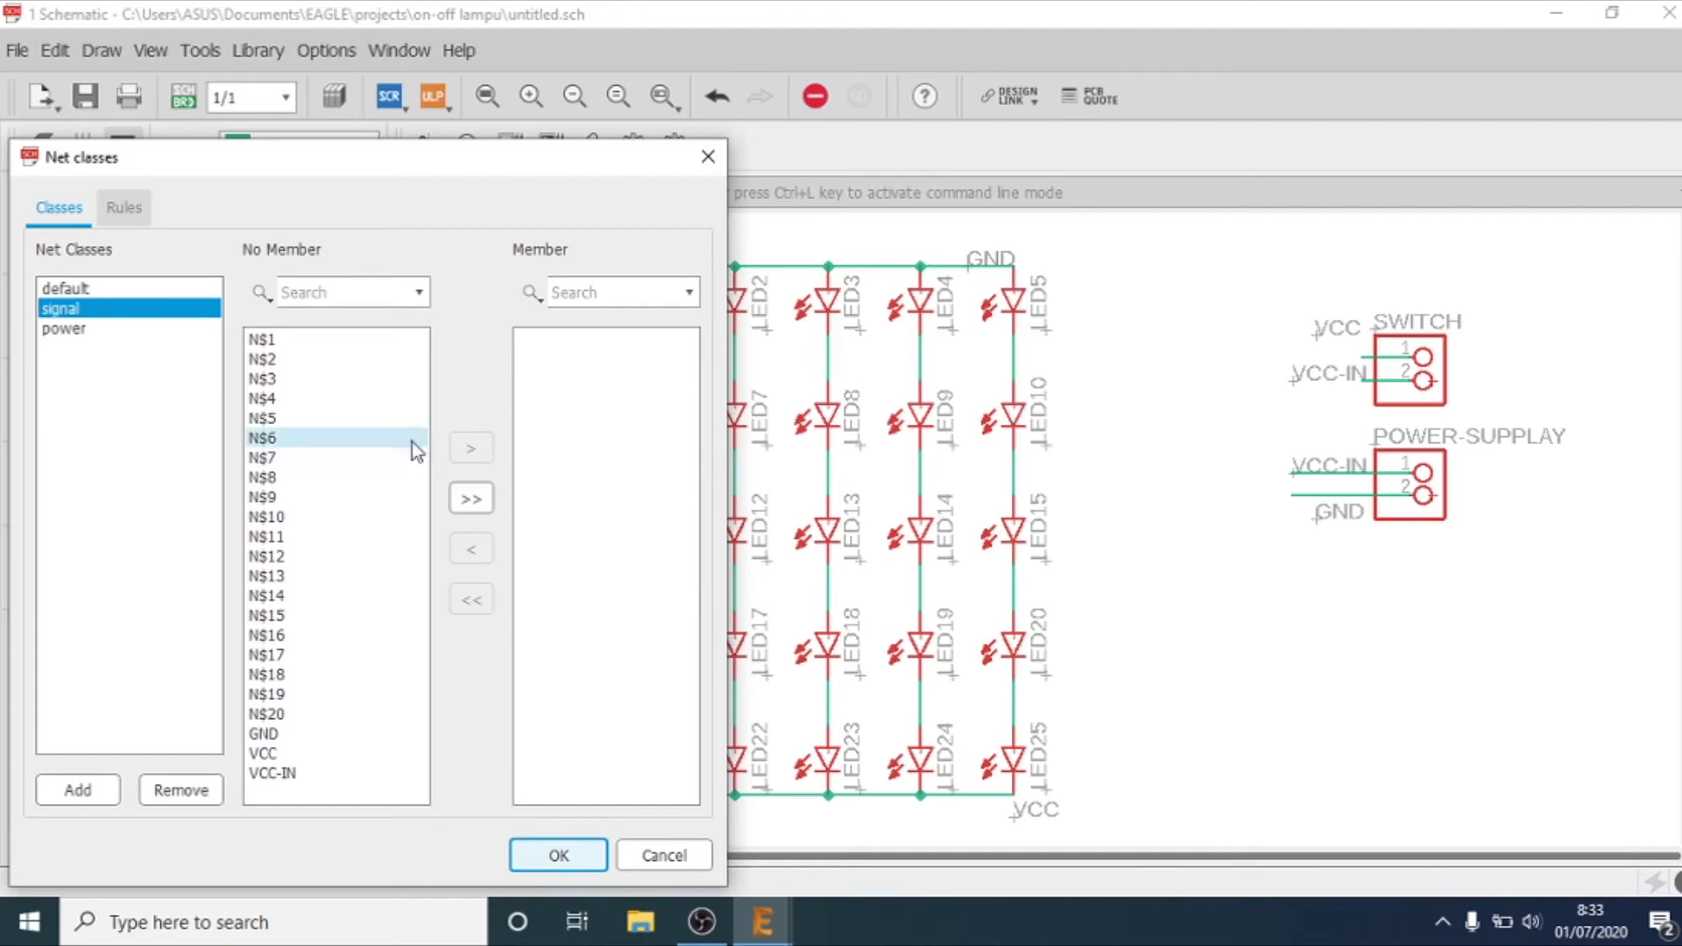
Step: Add nets N$1 through N$20 as members of the signal net class
left_click(326, 342)
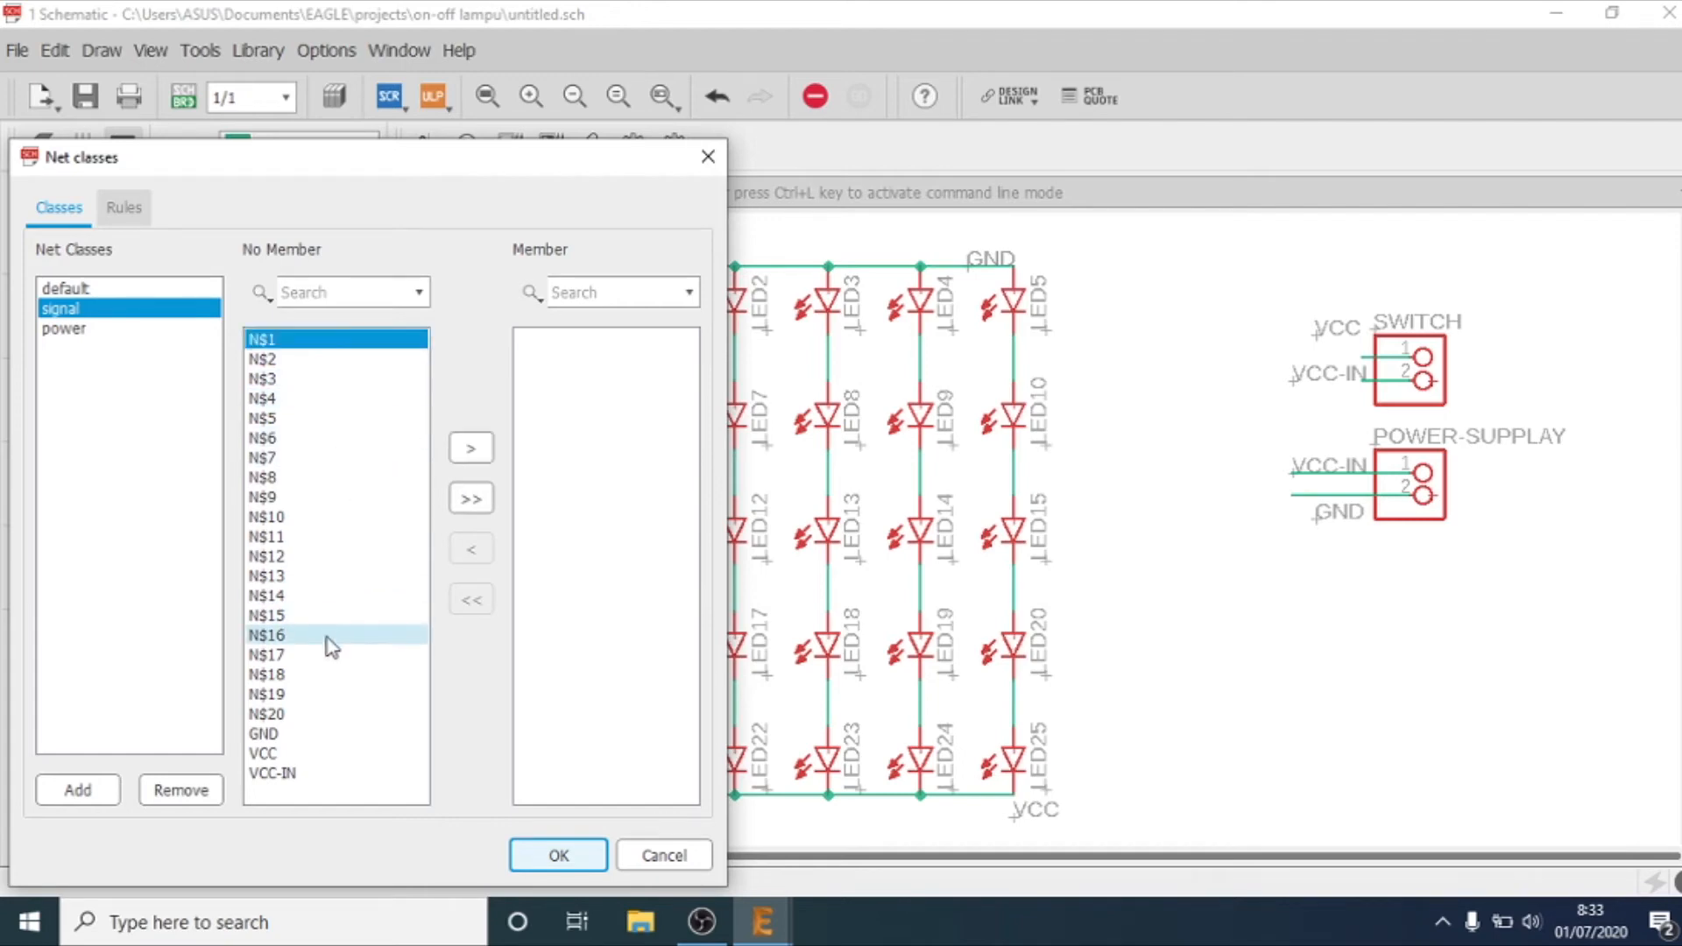
left_click(285, 714, "shift")
left_click(489, 453)
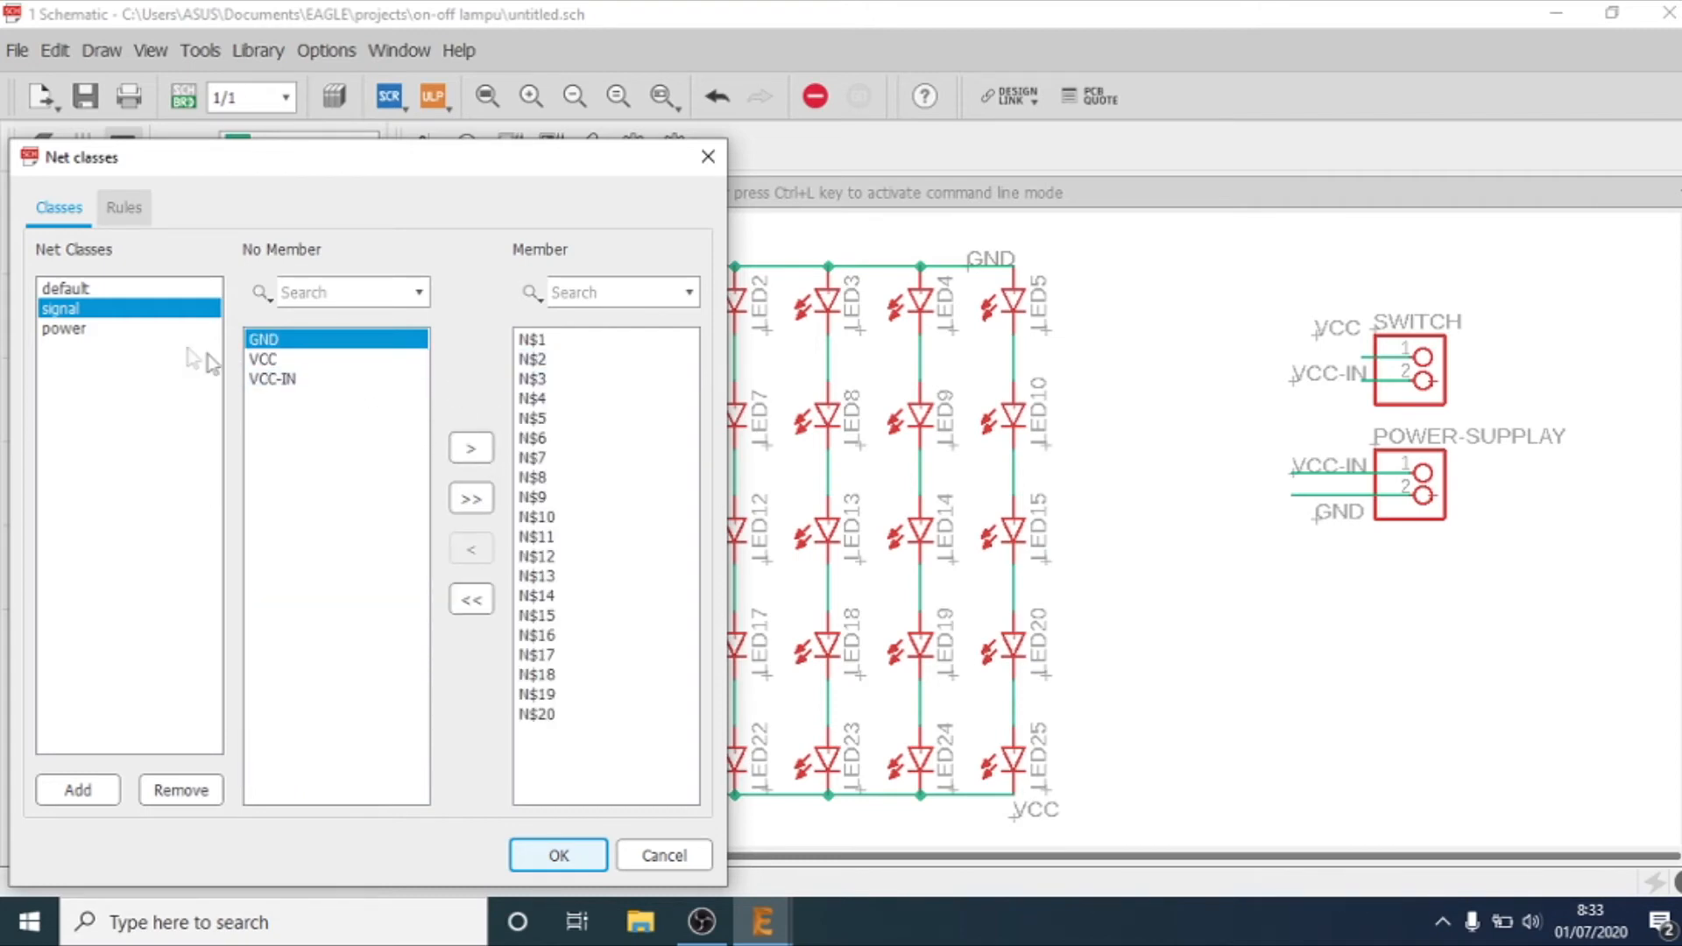
Step: Add the GND, VCC and VCC-IN nets to the power net class and apply the class memberships
left_click(102, 328)
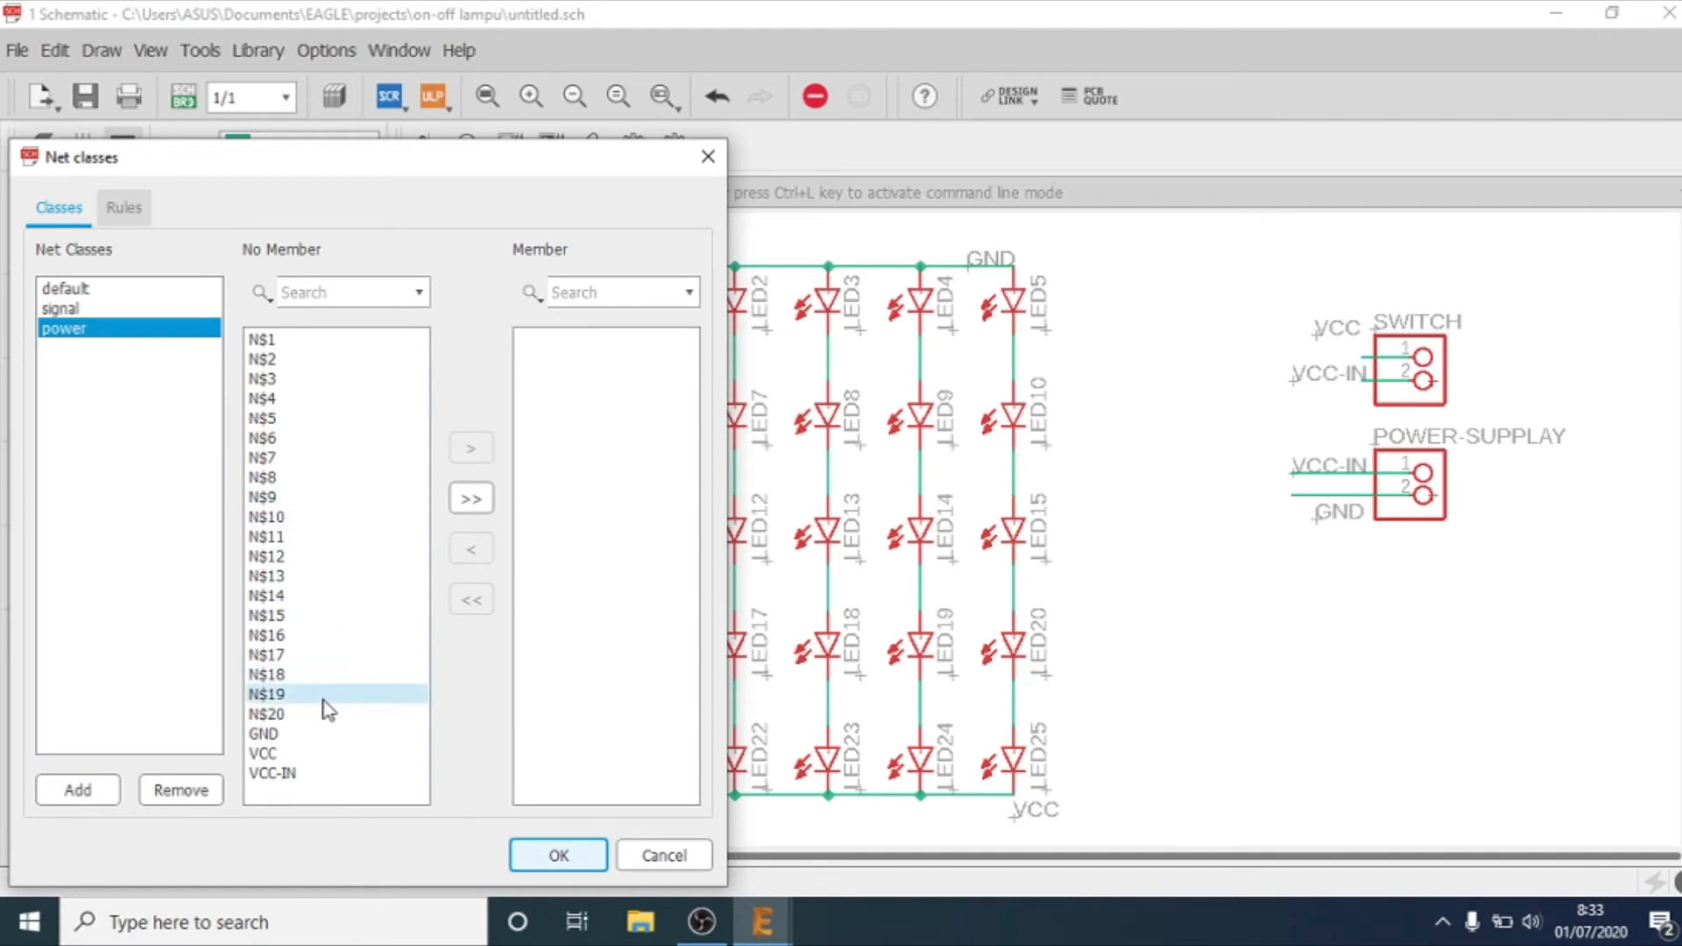
left_click(58, 312)
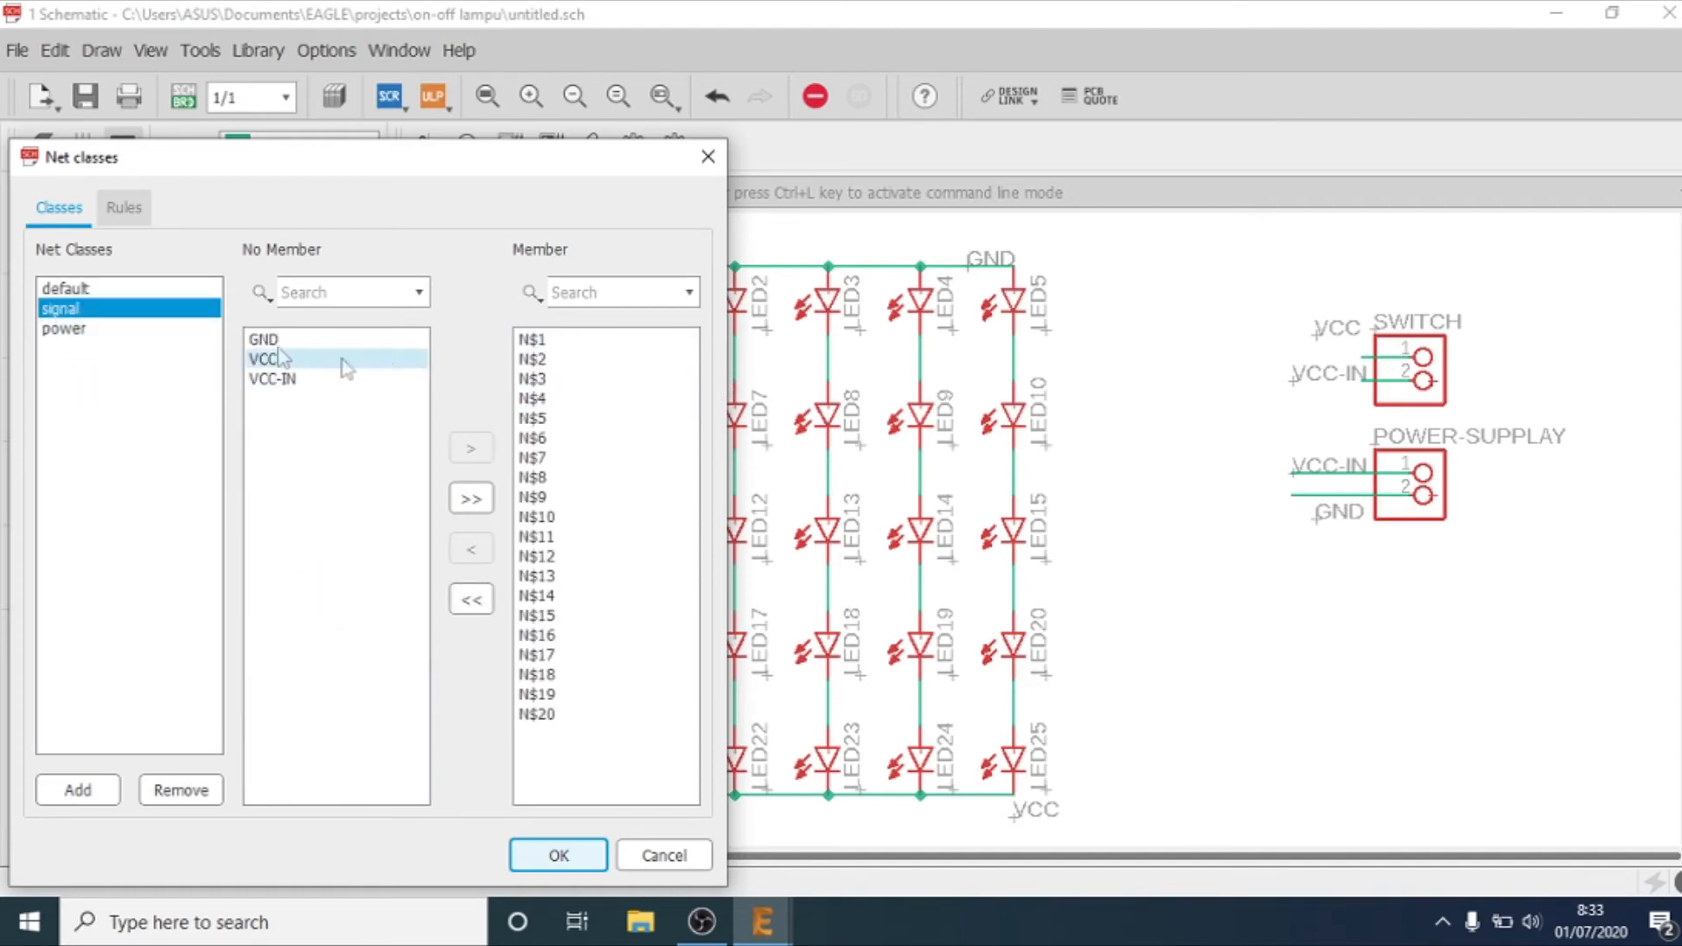
left_click(70, 329)
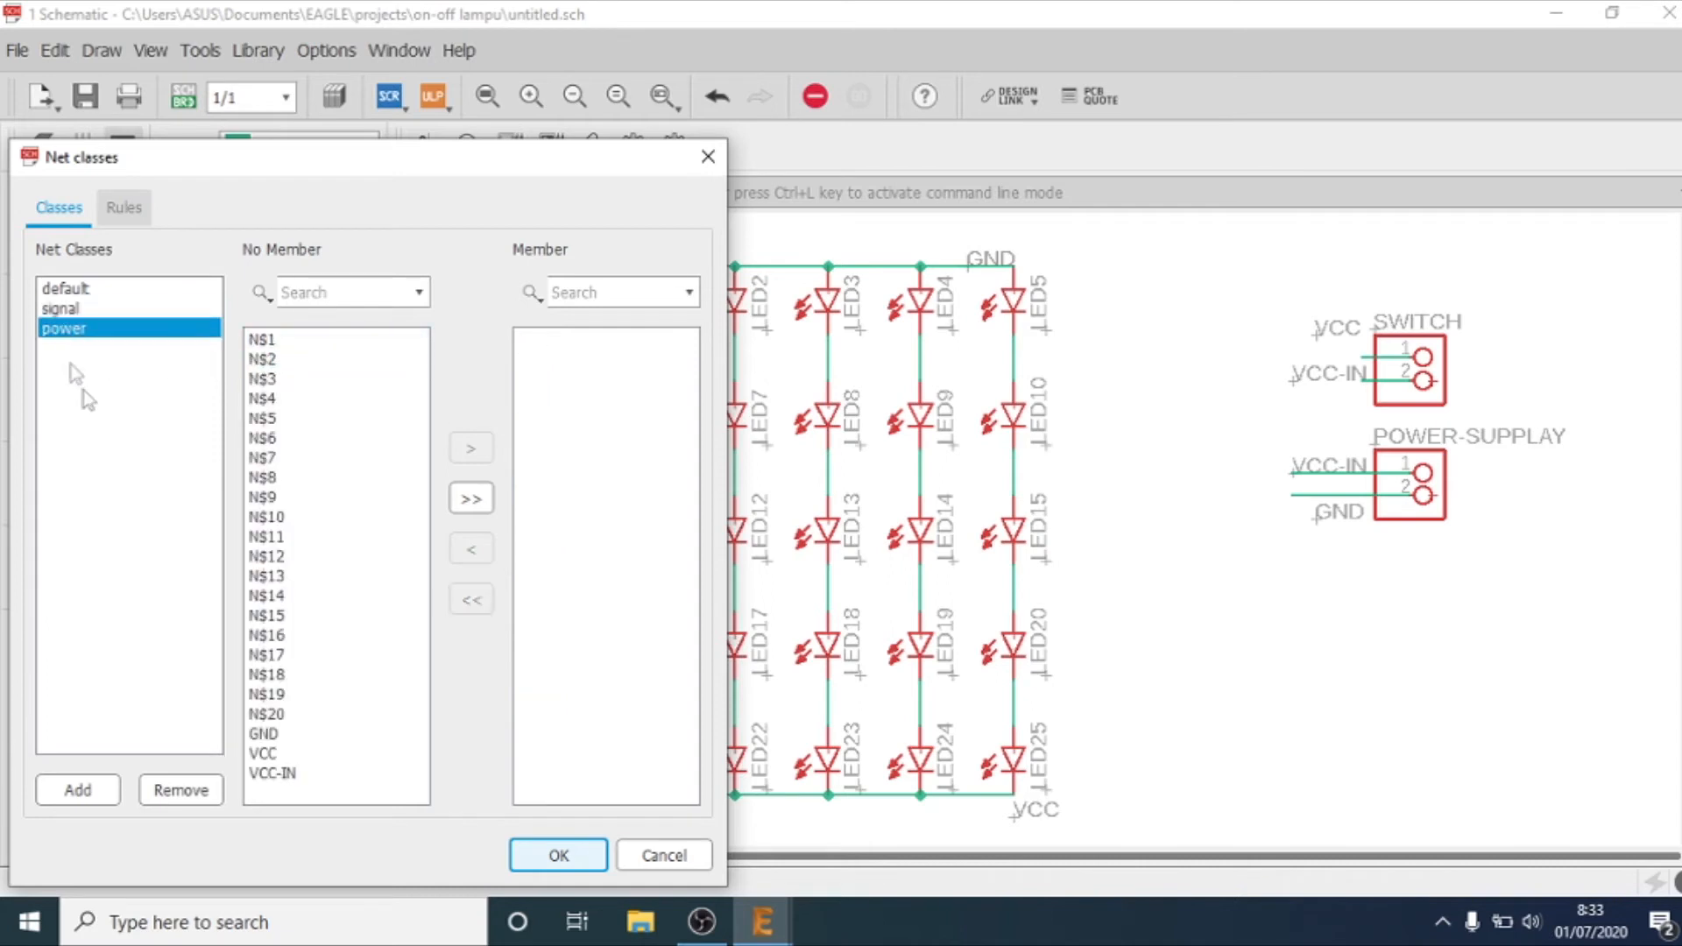
left_click(281, 738)
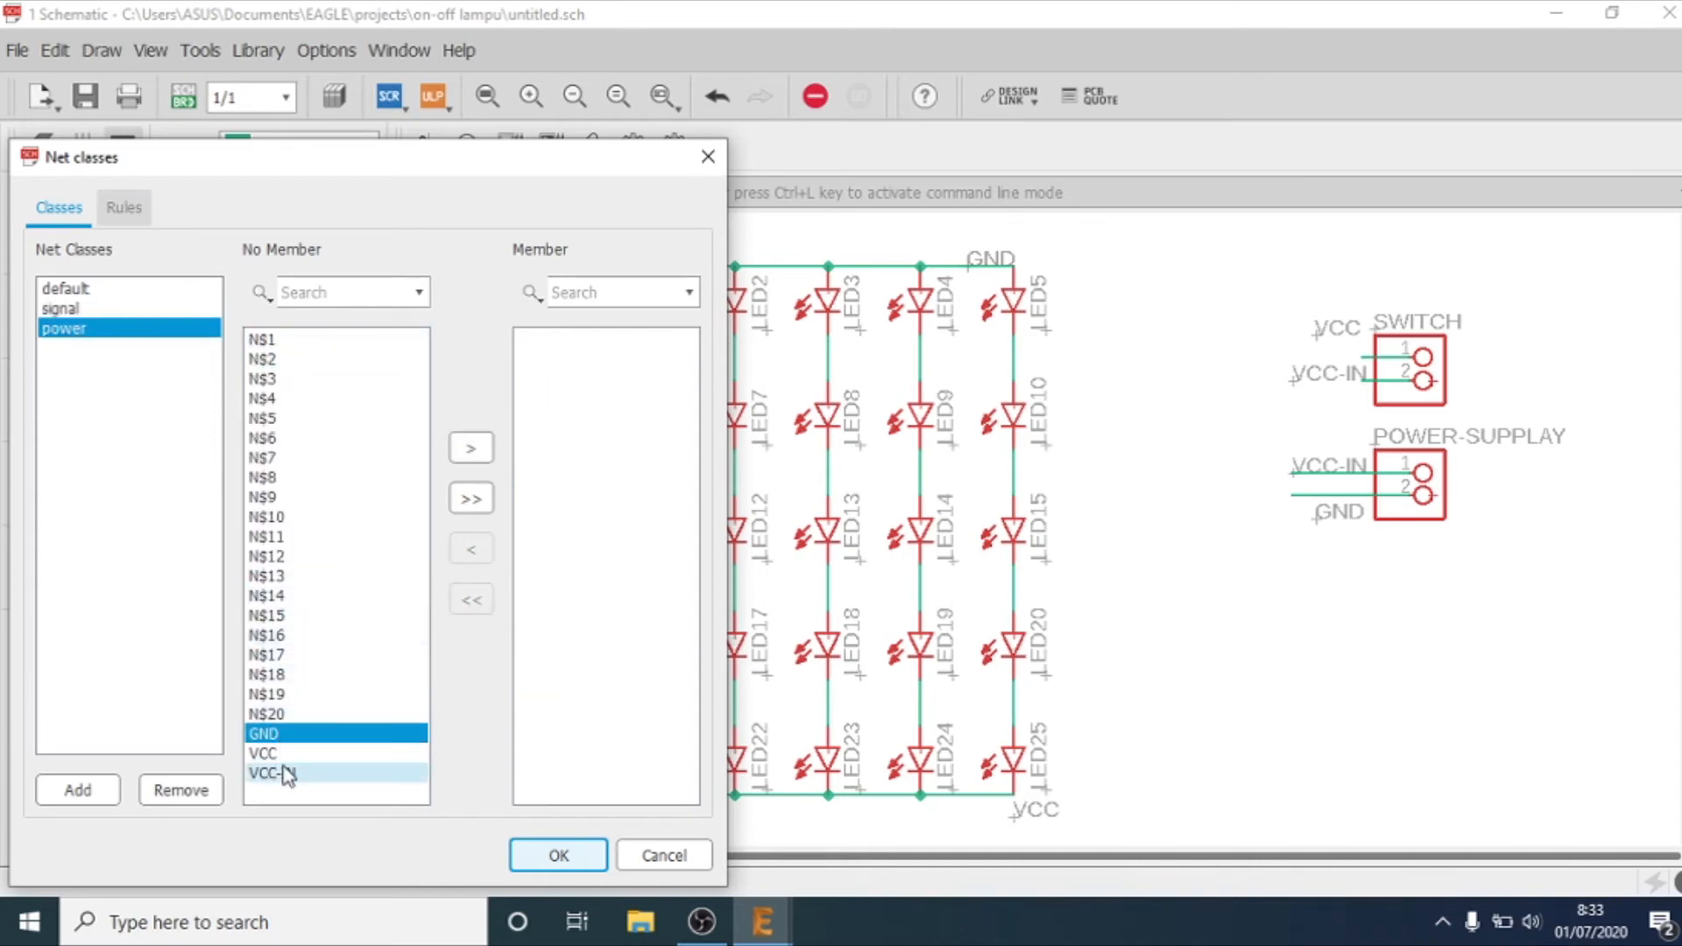
left_click(284, 774, "shift")
left_click(457, 454)
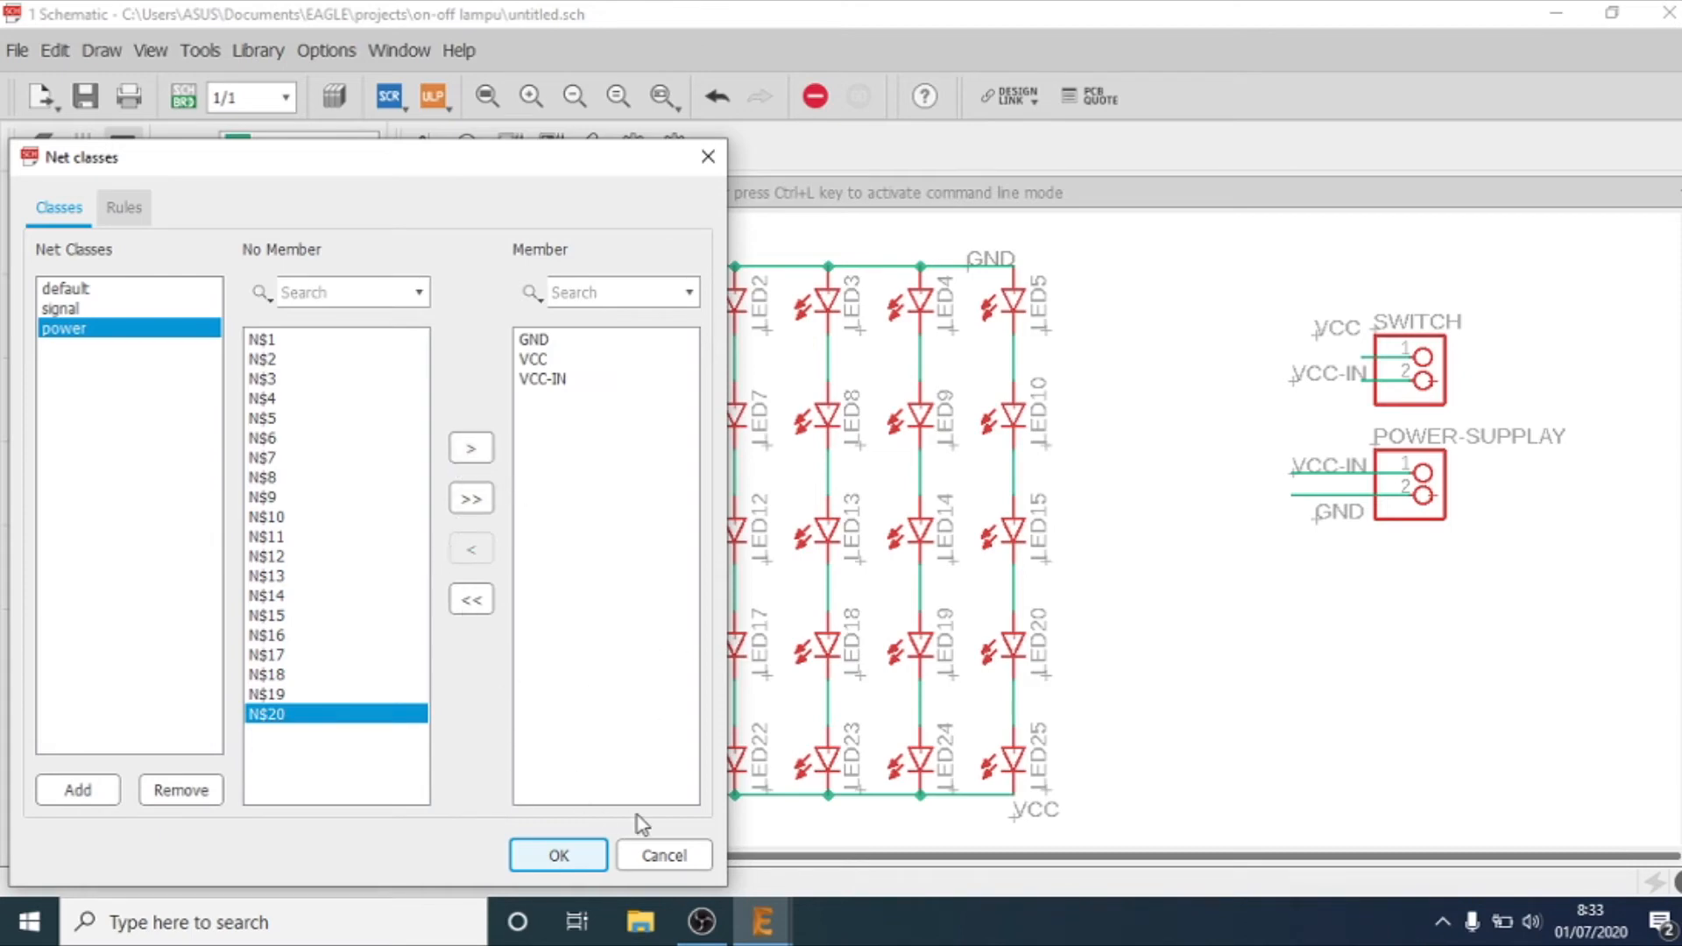
left_click(585, 856)
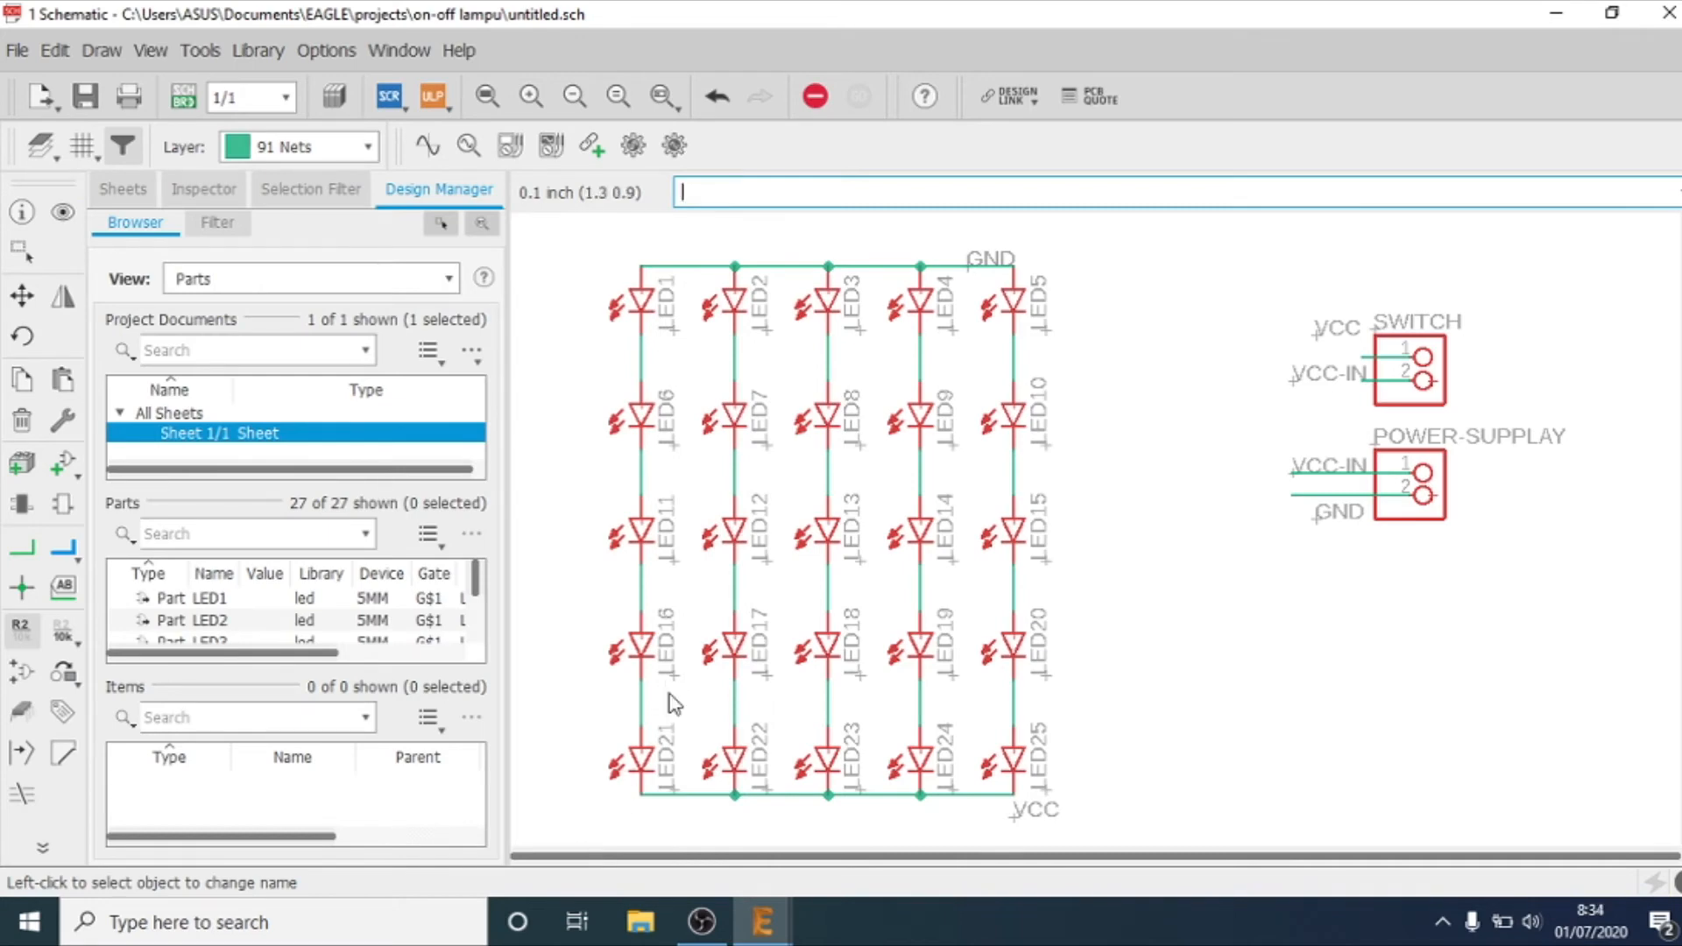
Step: Save the schematic as skema-on-off and create its board from the schematic
key("ctrl+s")
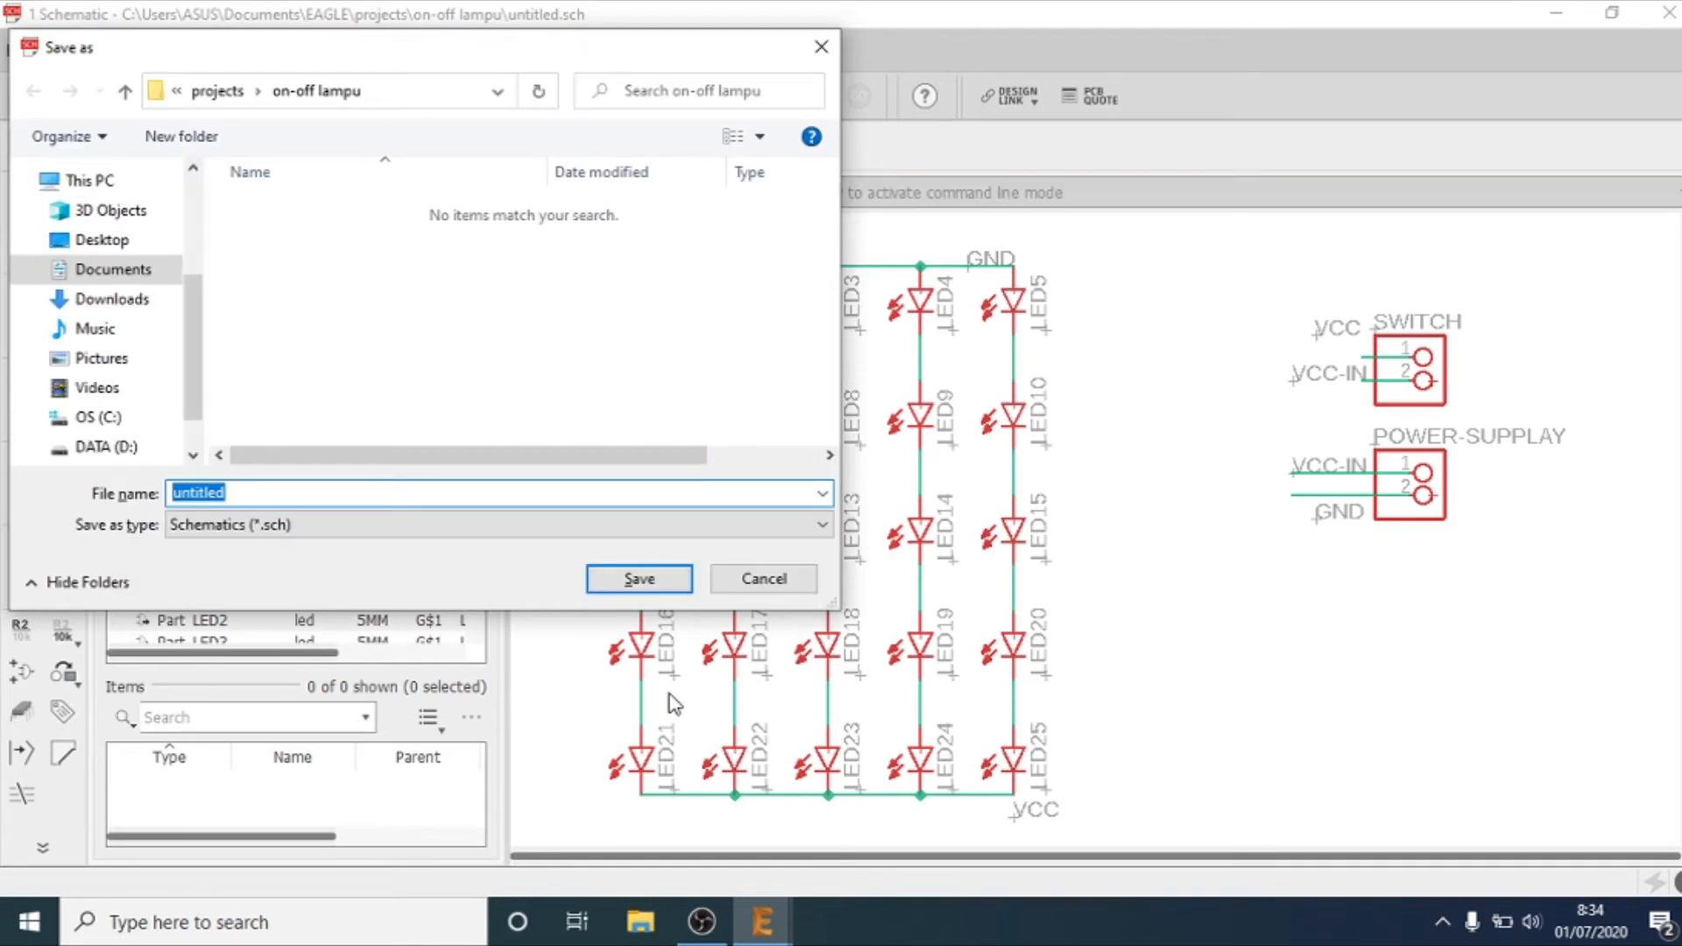
type("skema-on-off")
key("Return")
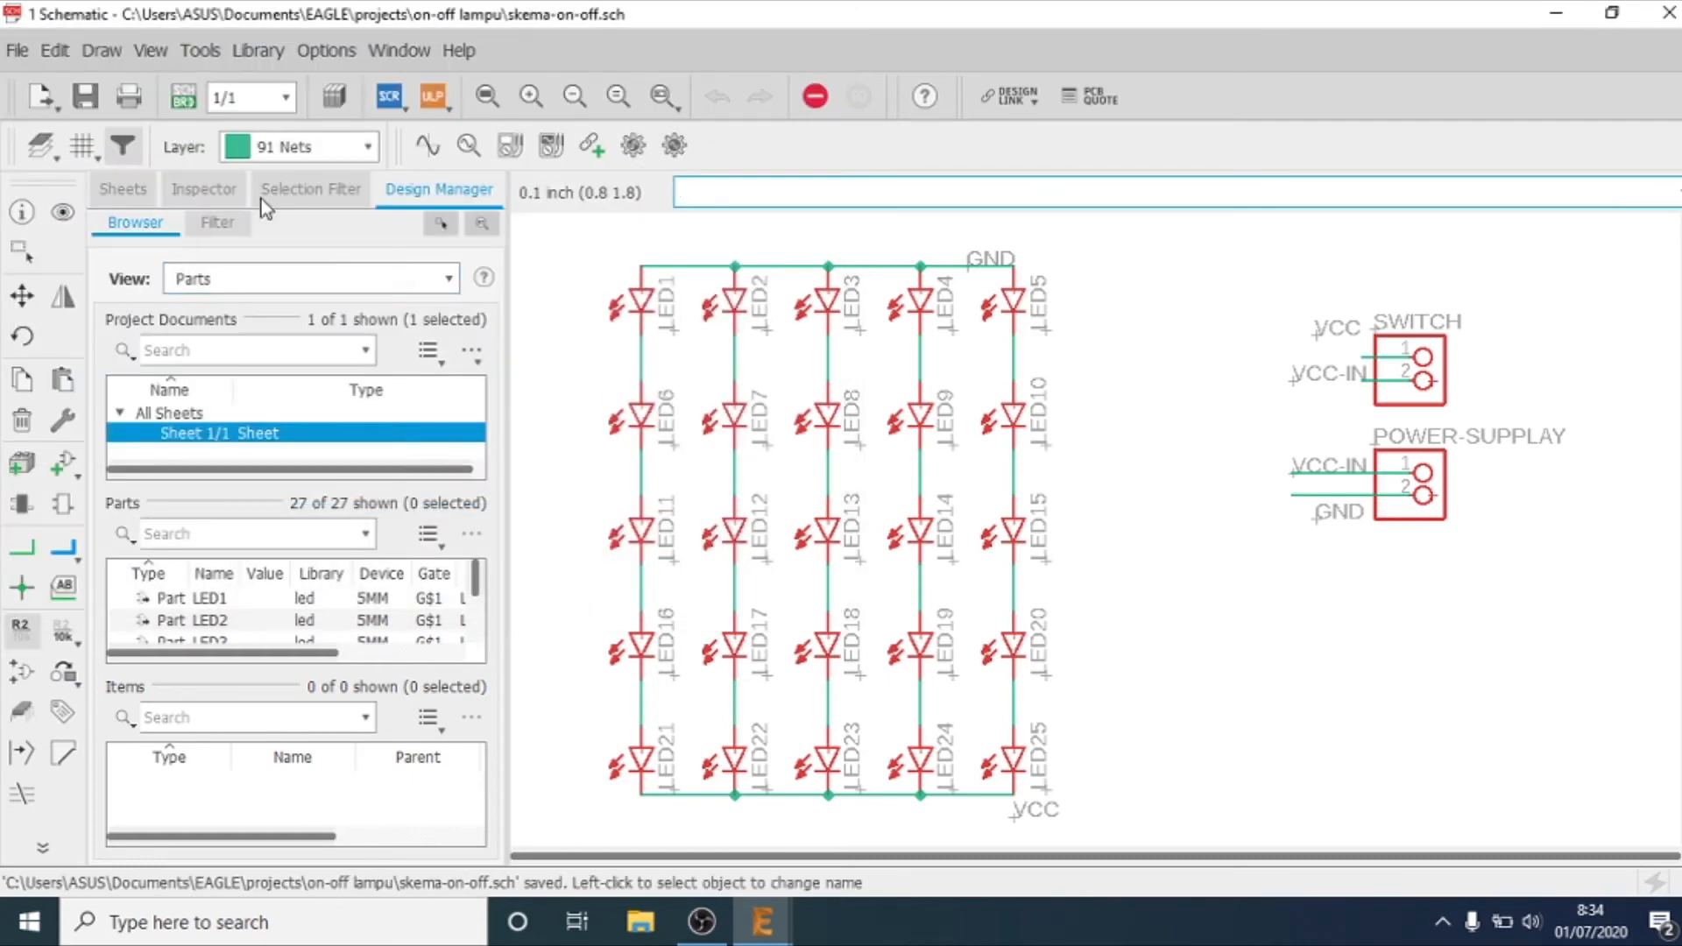
left_click(192, 97)
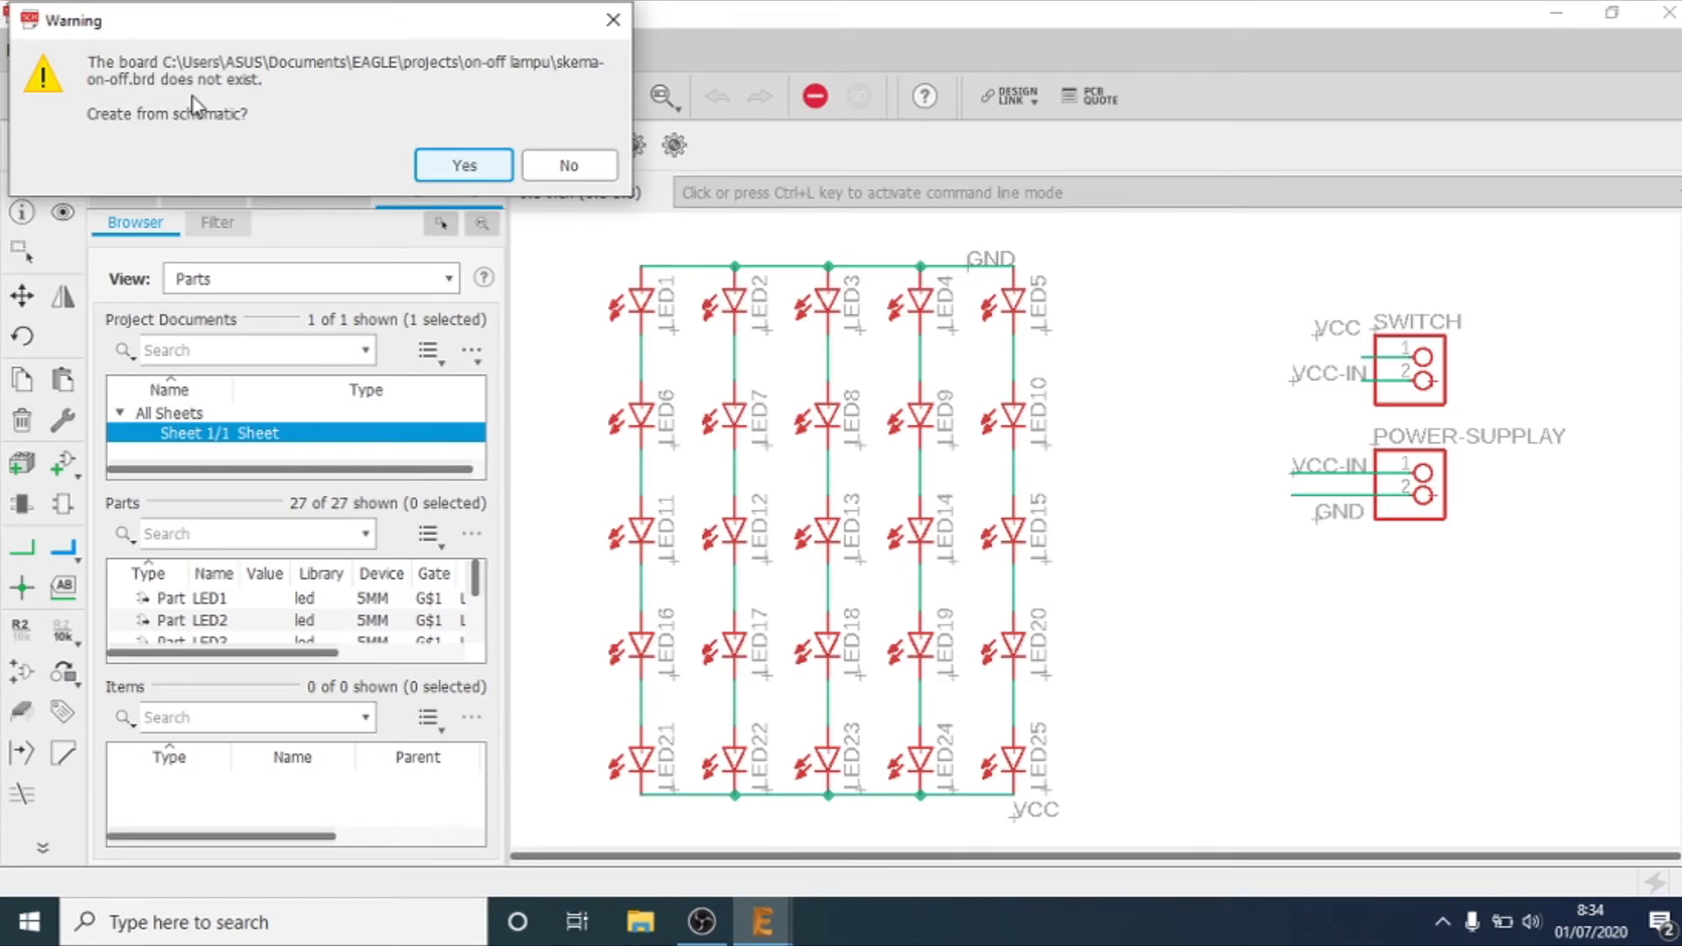
left_click(425, 168)
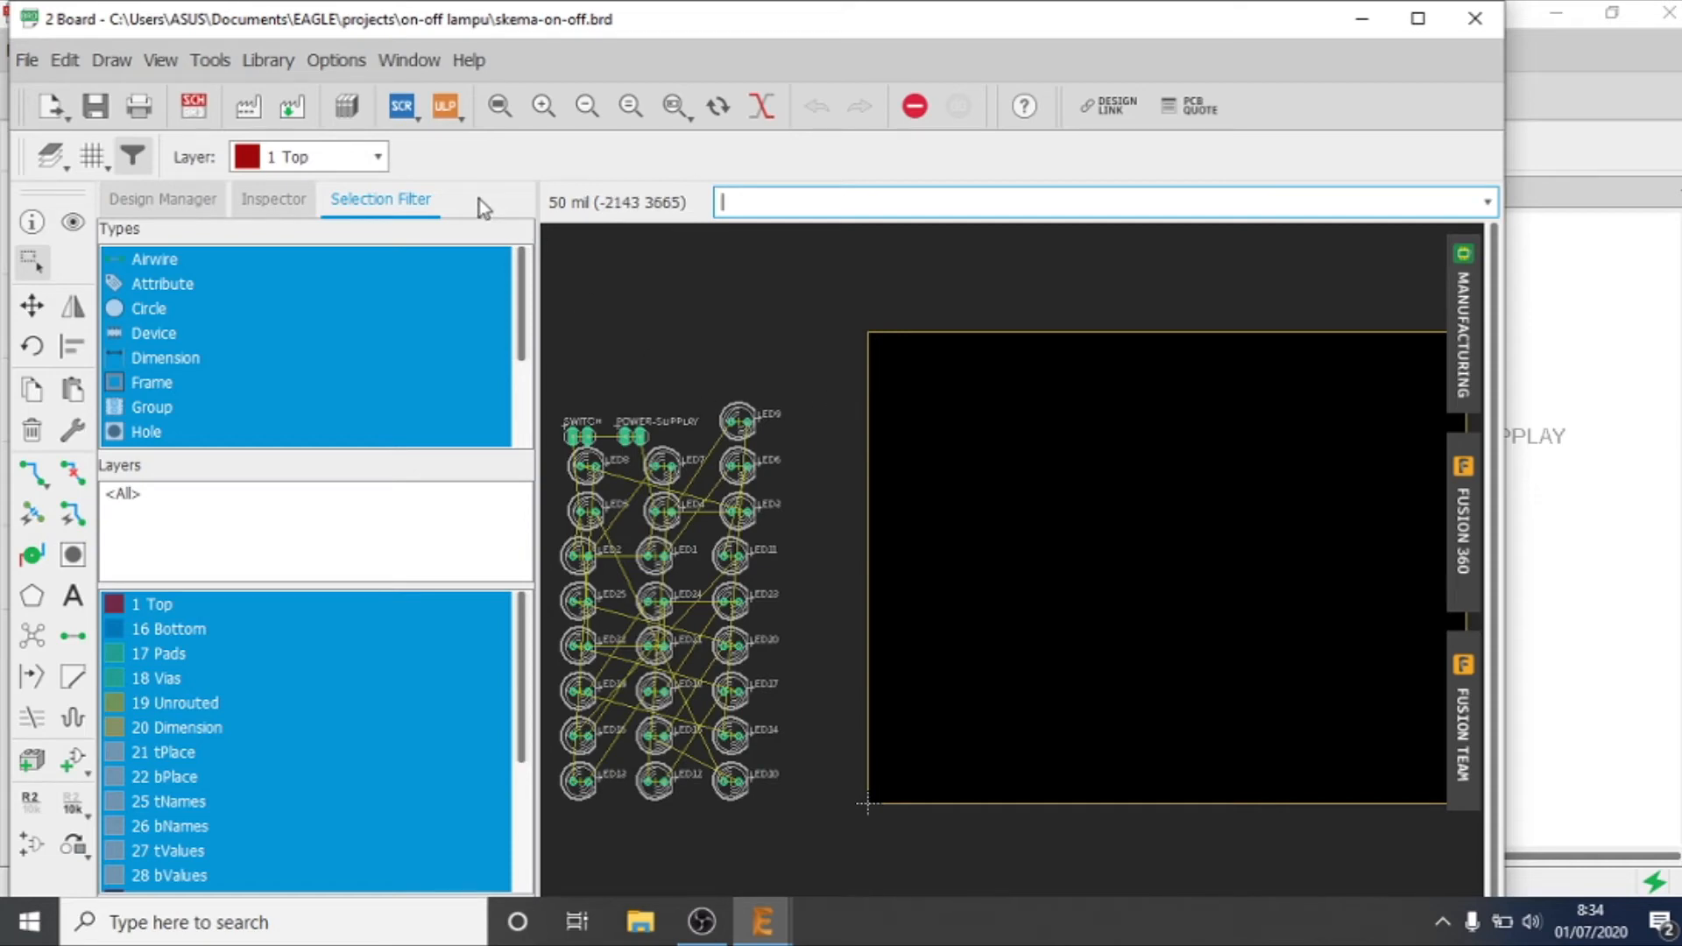
Step: Display the board grid with a size of 10 mm
left_click(93, 158)
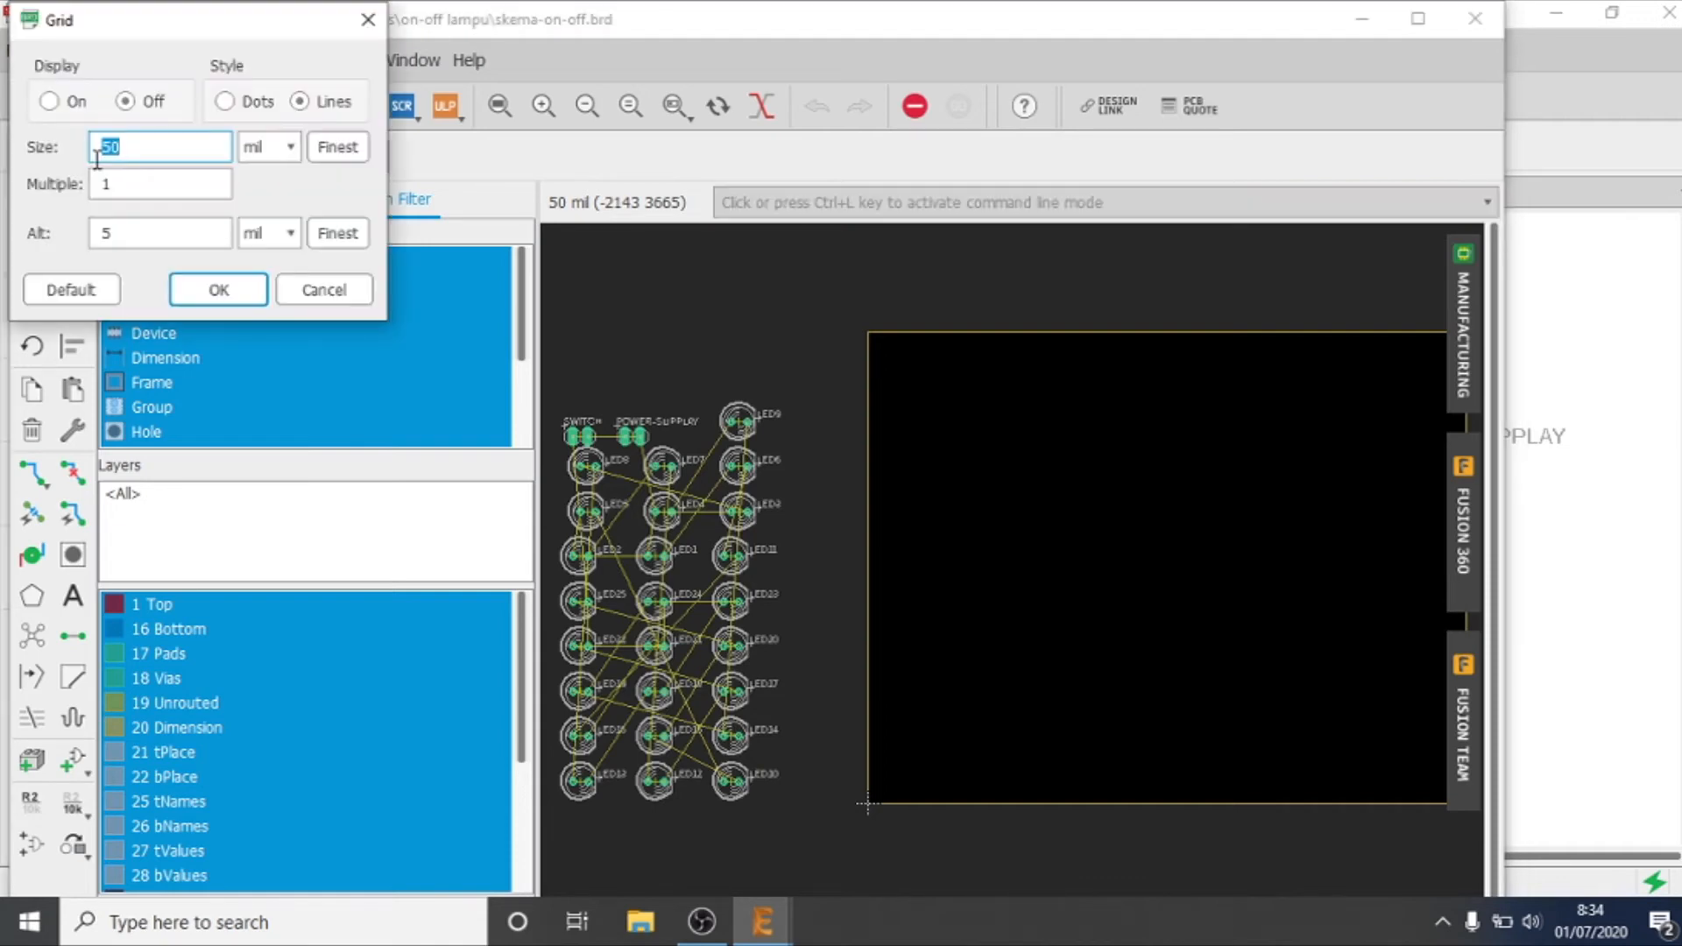
left_click(368, 20)
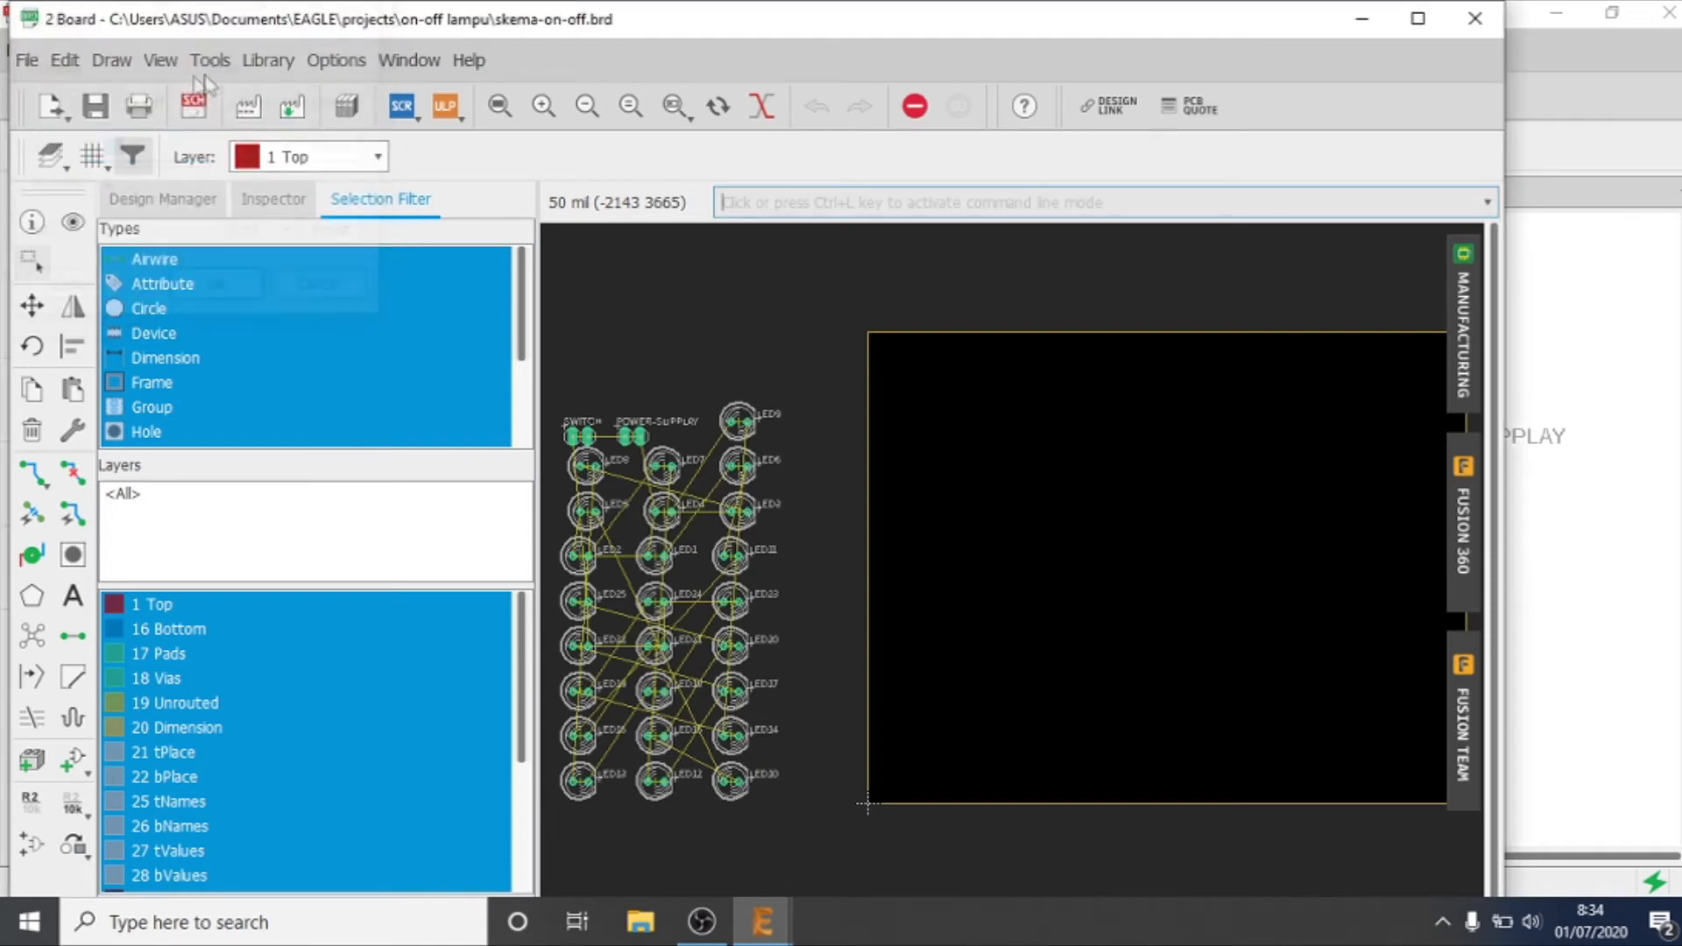
left_click(93, 156)
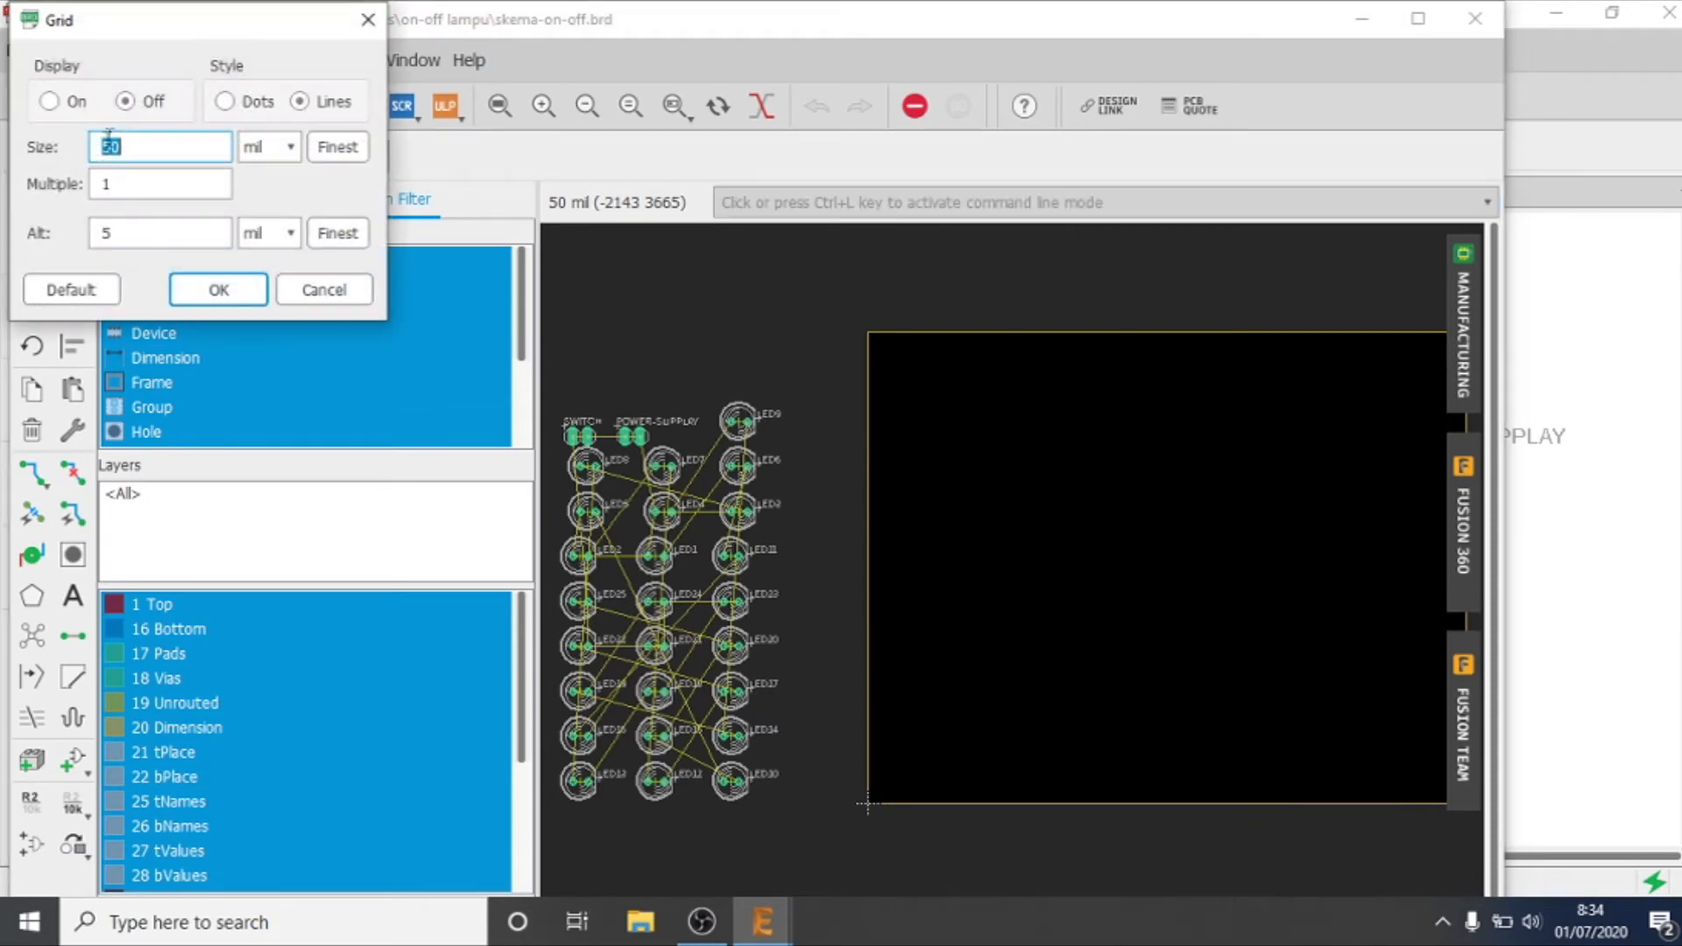
left_click(70, 104)
left_click(254, 149)
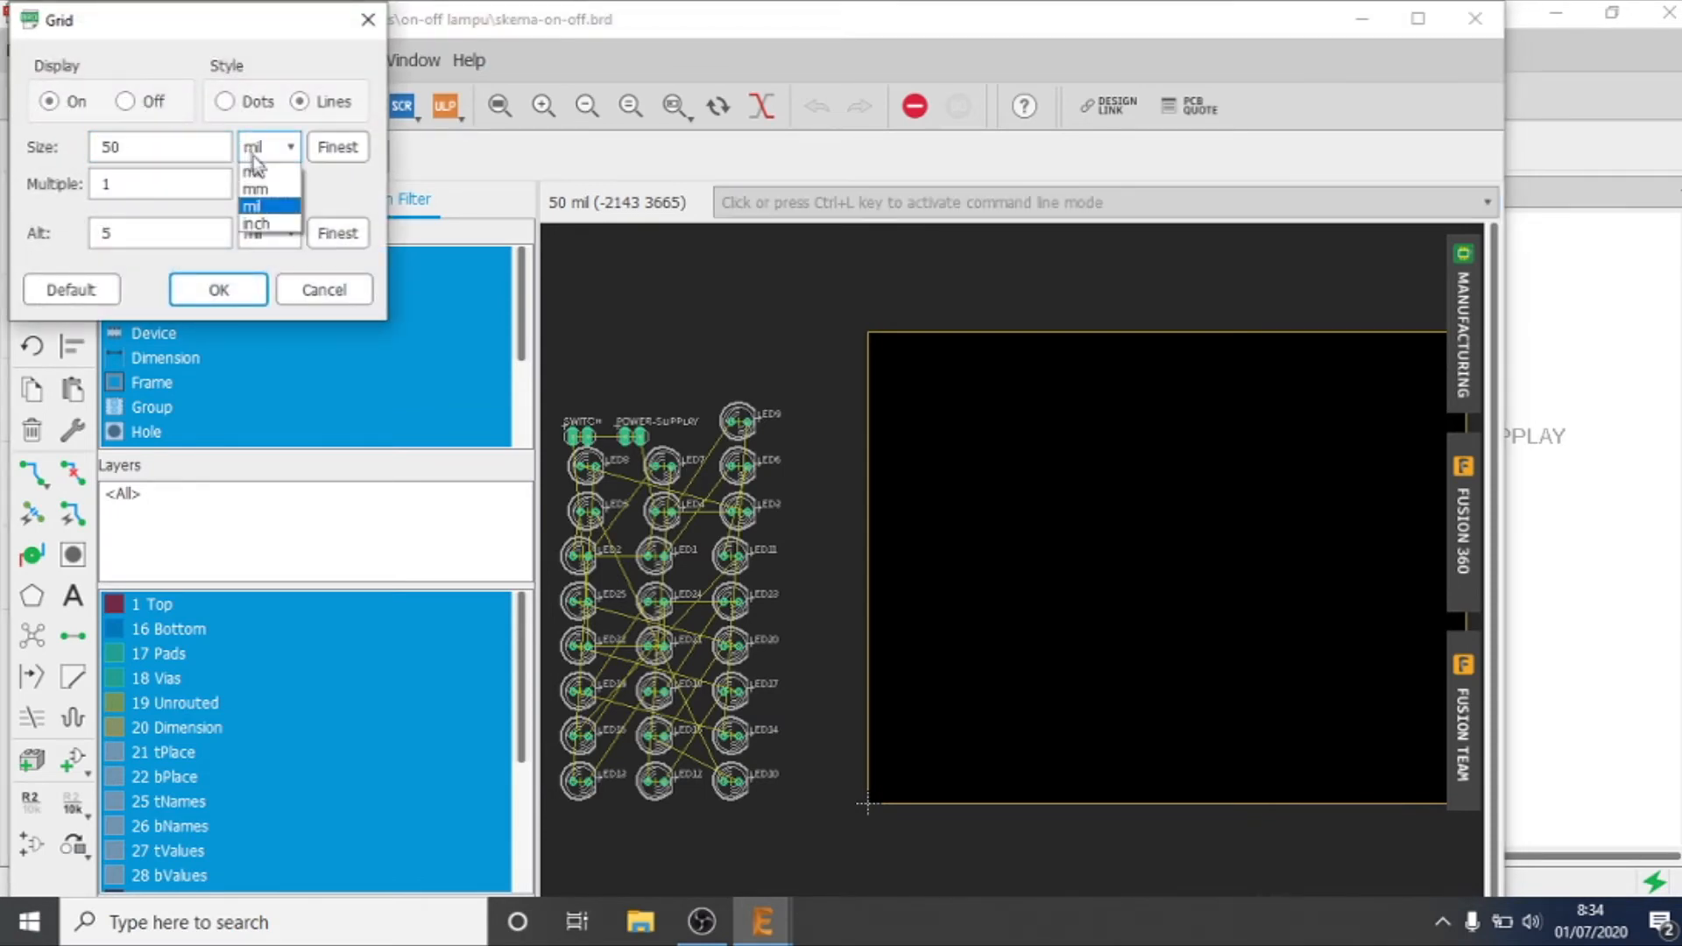
left_click(255, 190)
left_click_drag(199, 150, 95, 168)
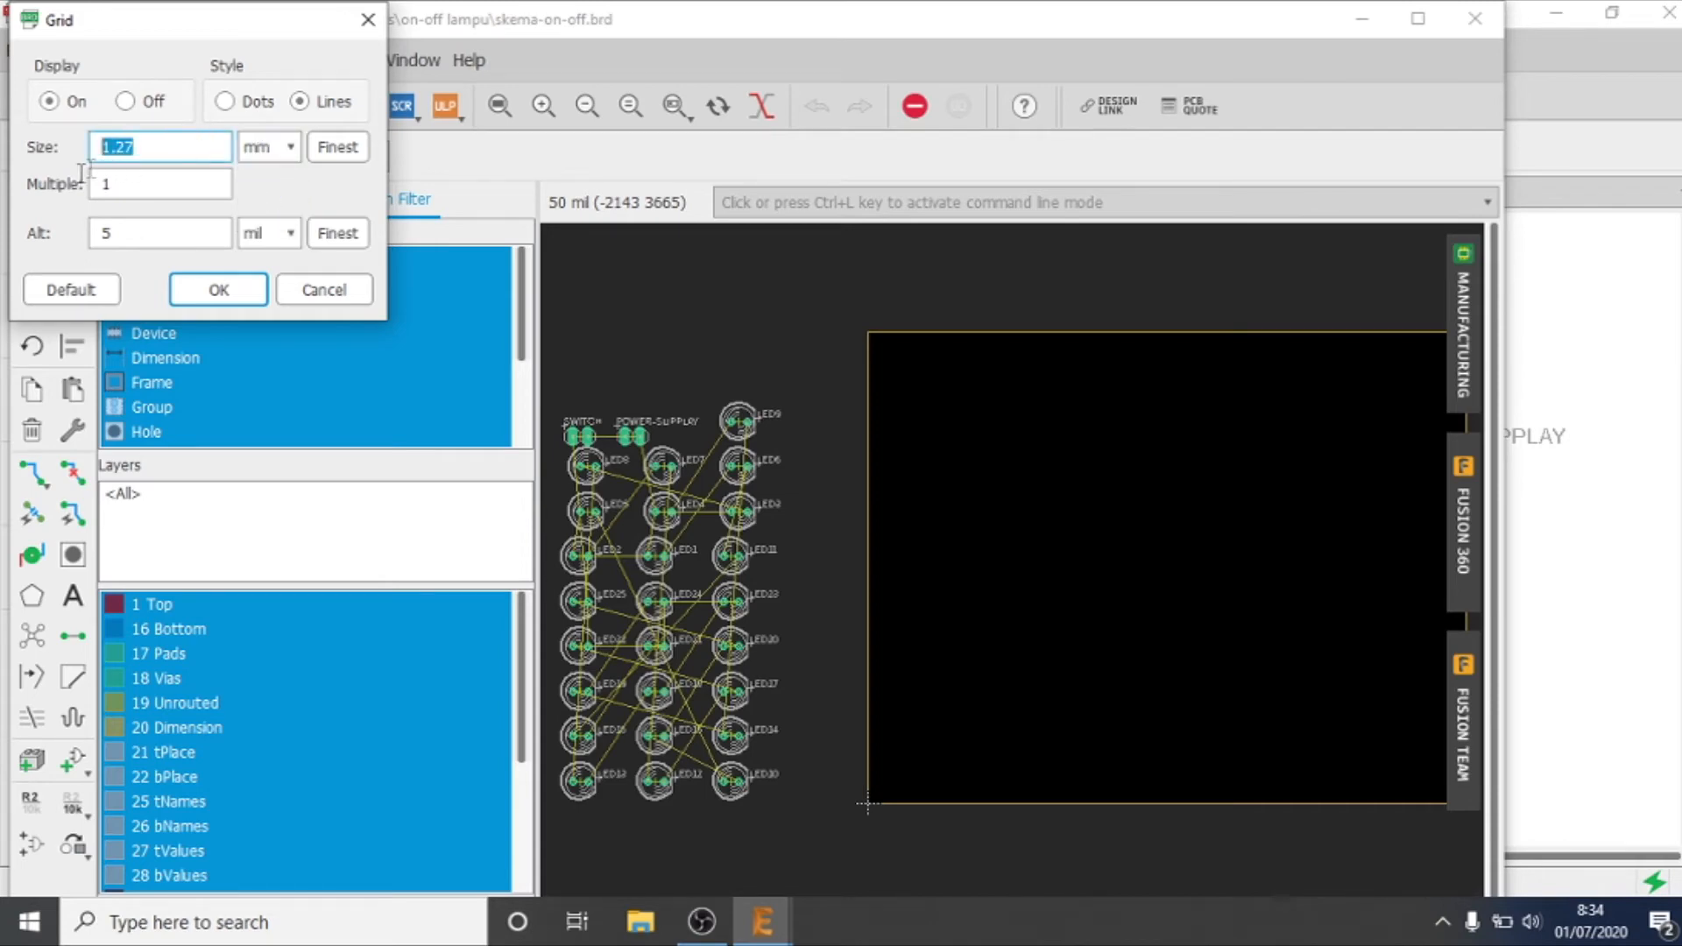
type("10")
key("Return")
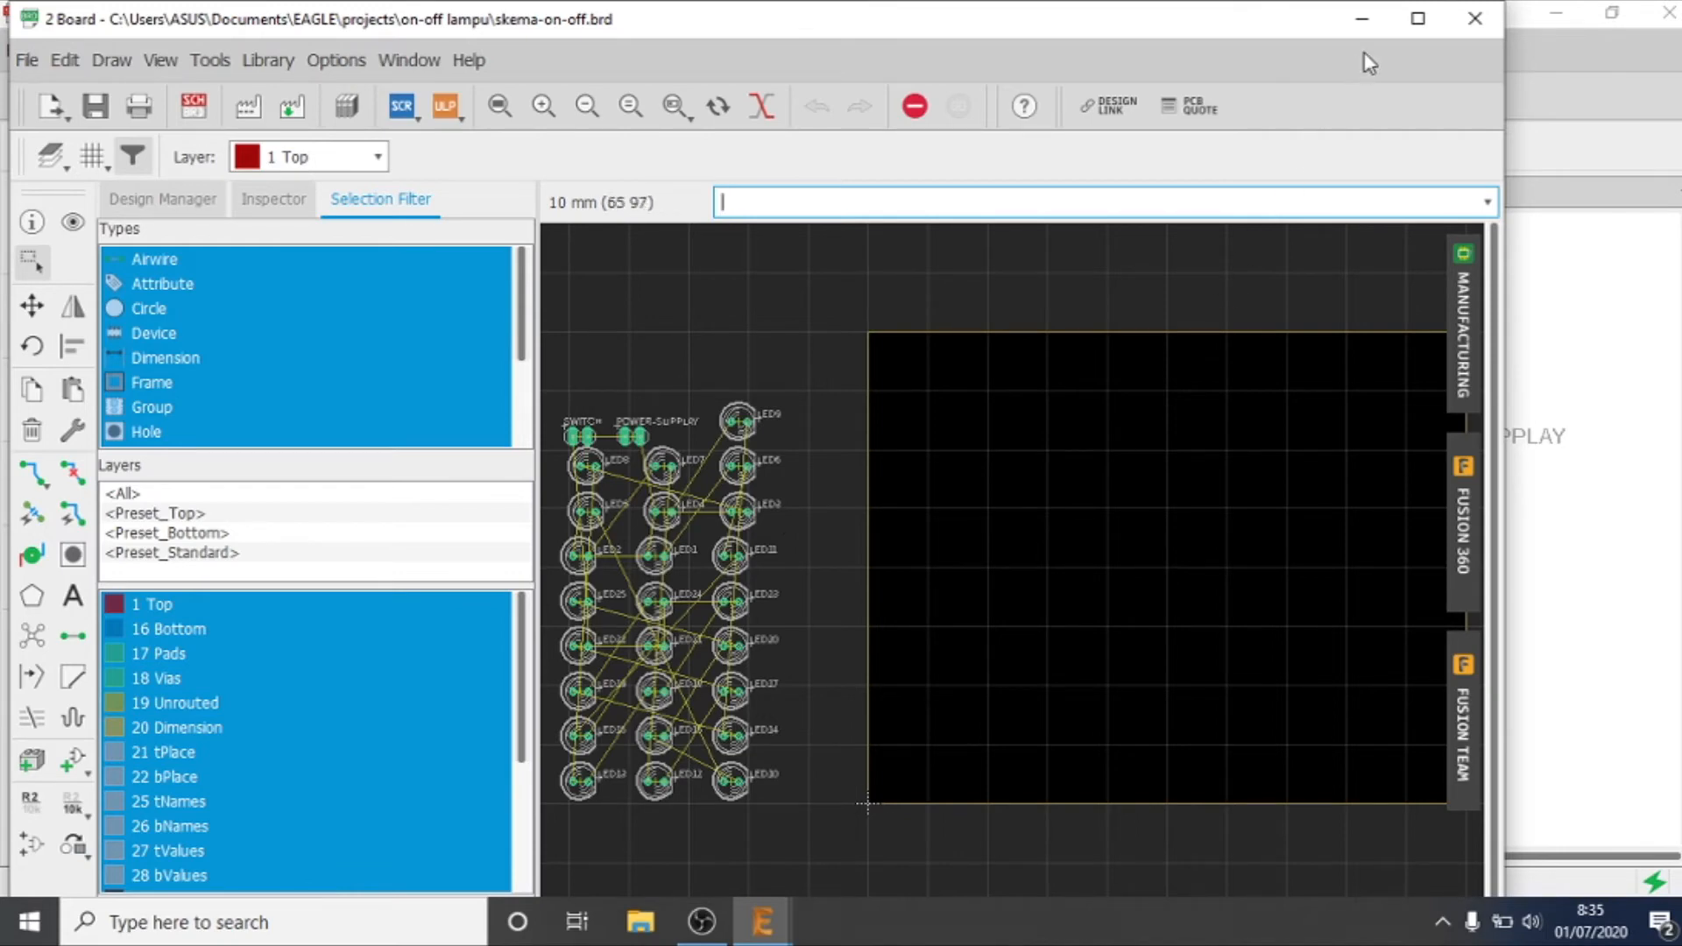
Step: Maximize the board window and move the board outline's upper edge down to make the board 50 mm high
left_click(1418, 18)
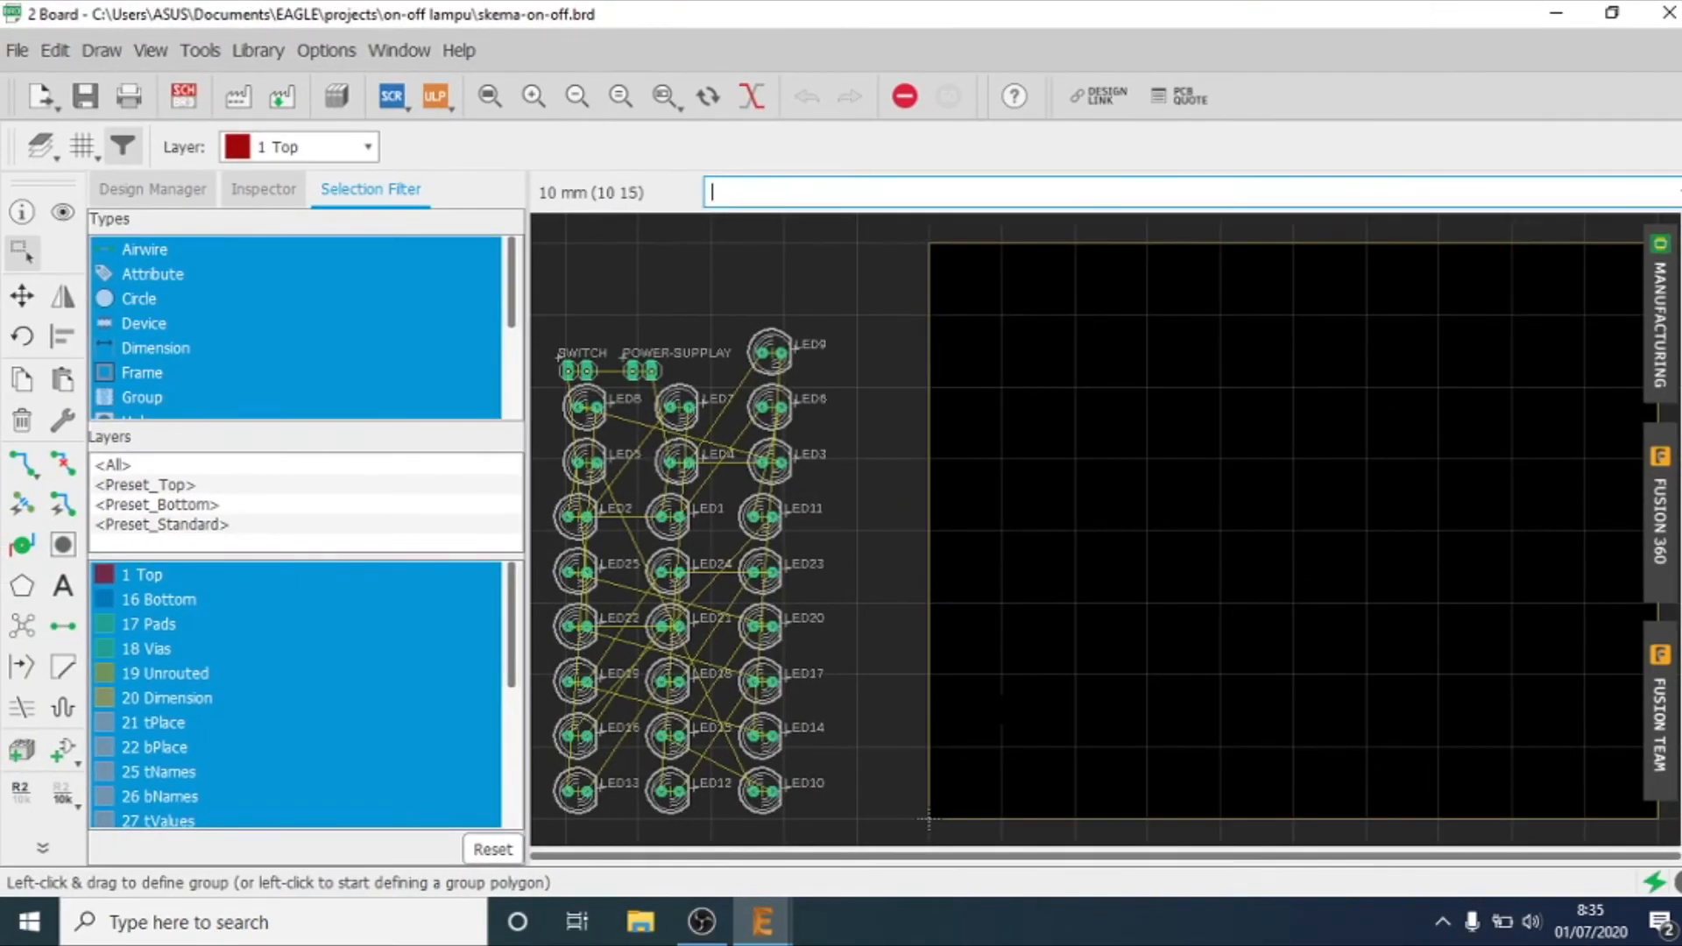
scroll(929, 819, "down", 1)
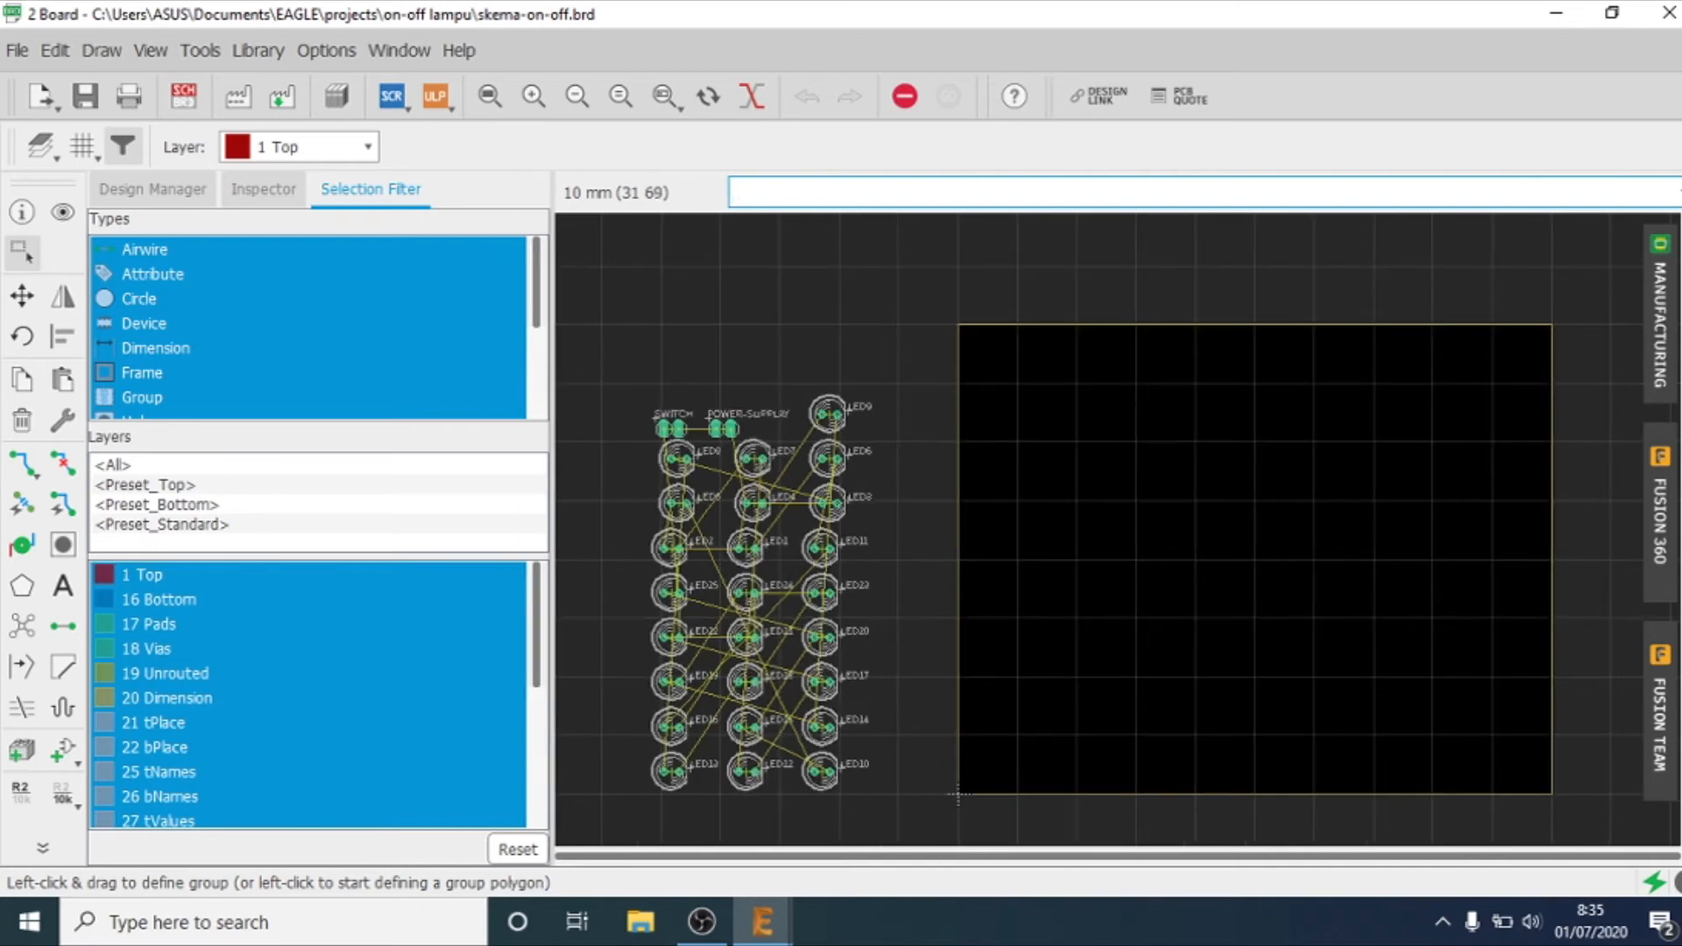
left_click(1172, 334)
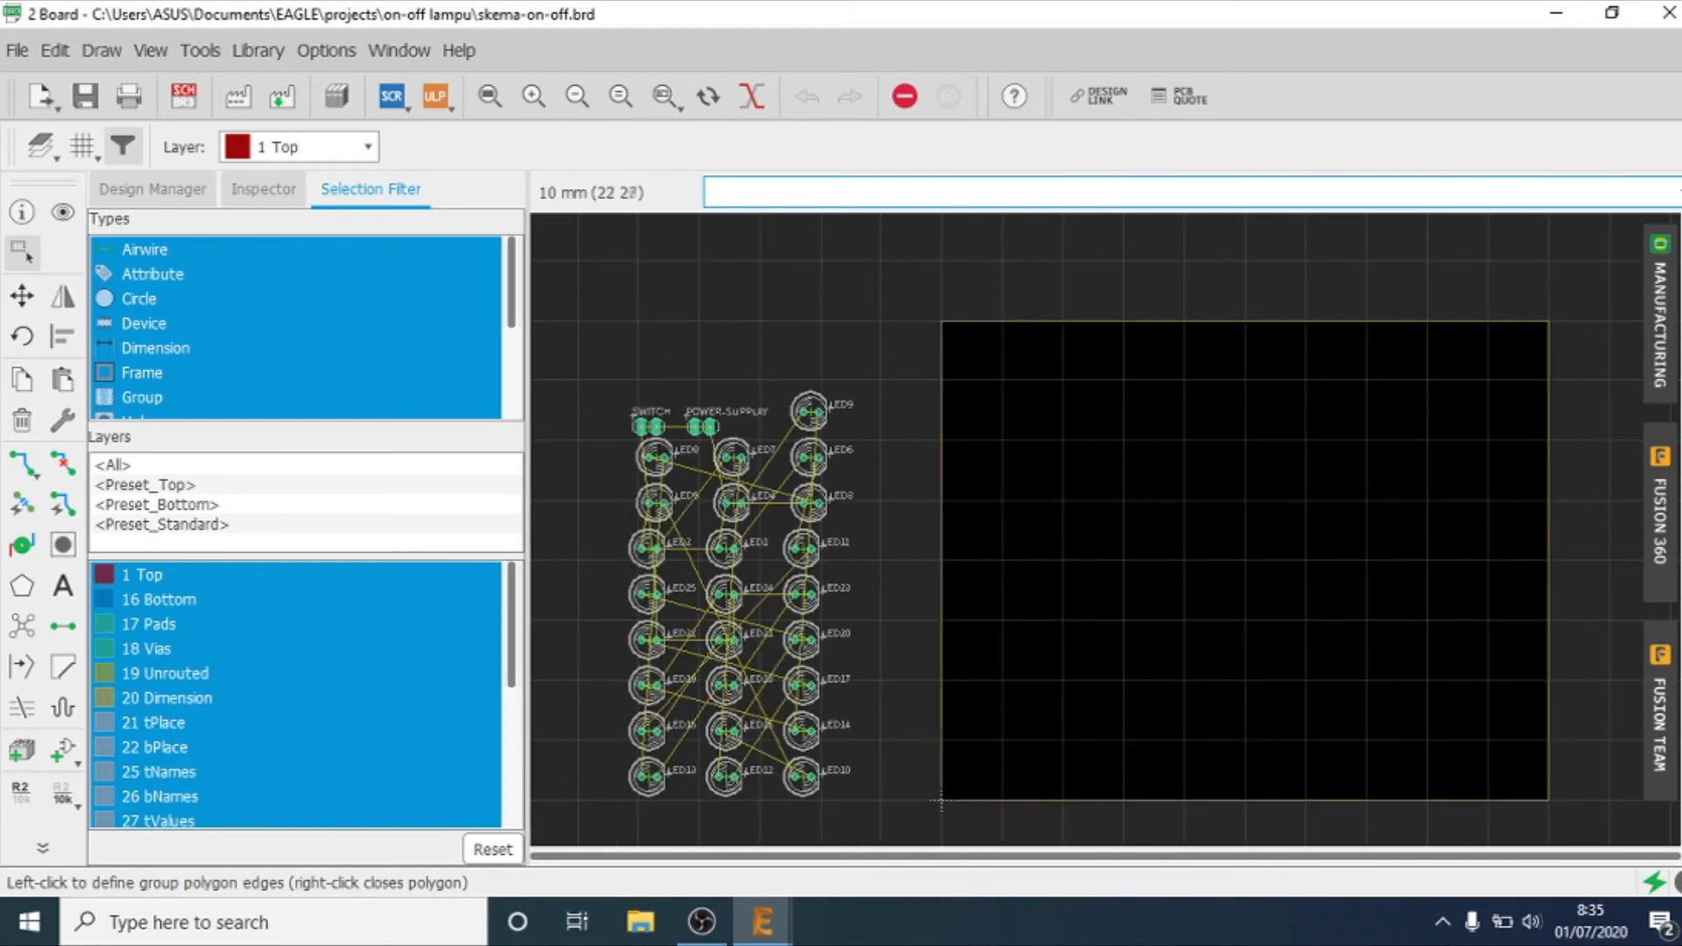
left_click(23, 297)
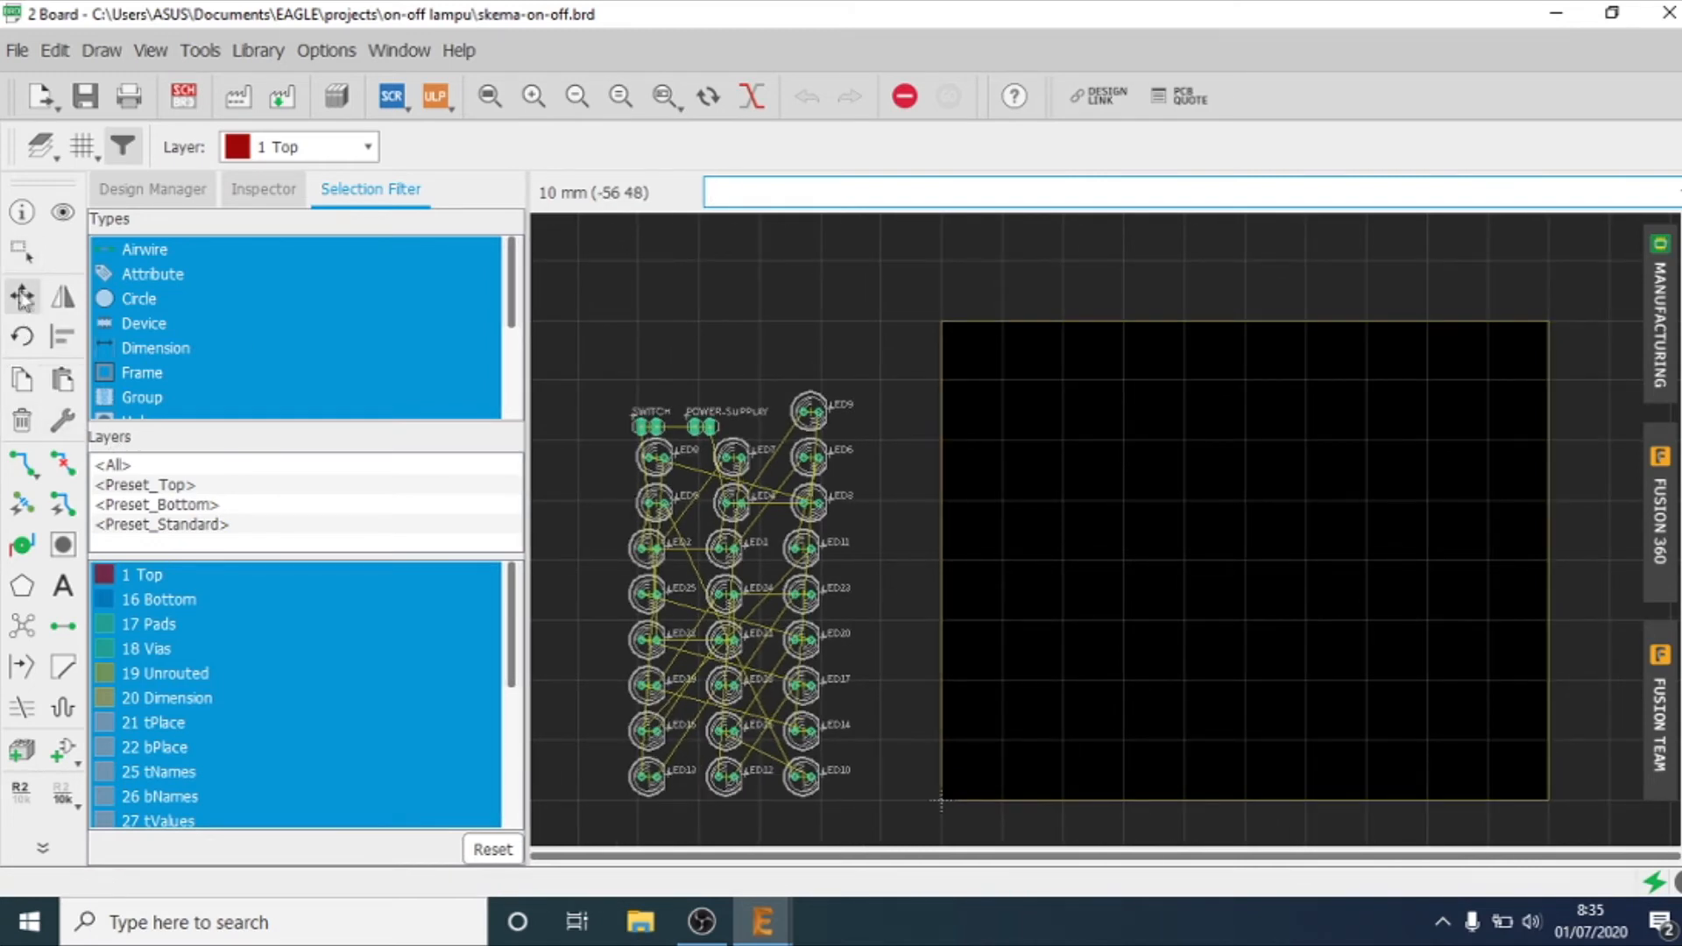
left_click(1288, 322)
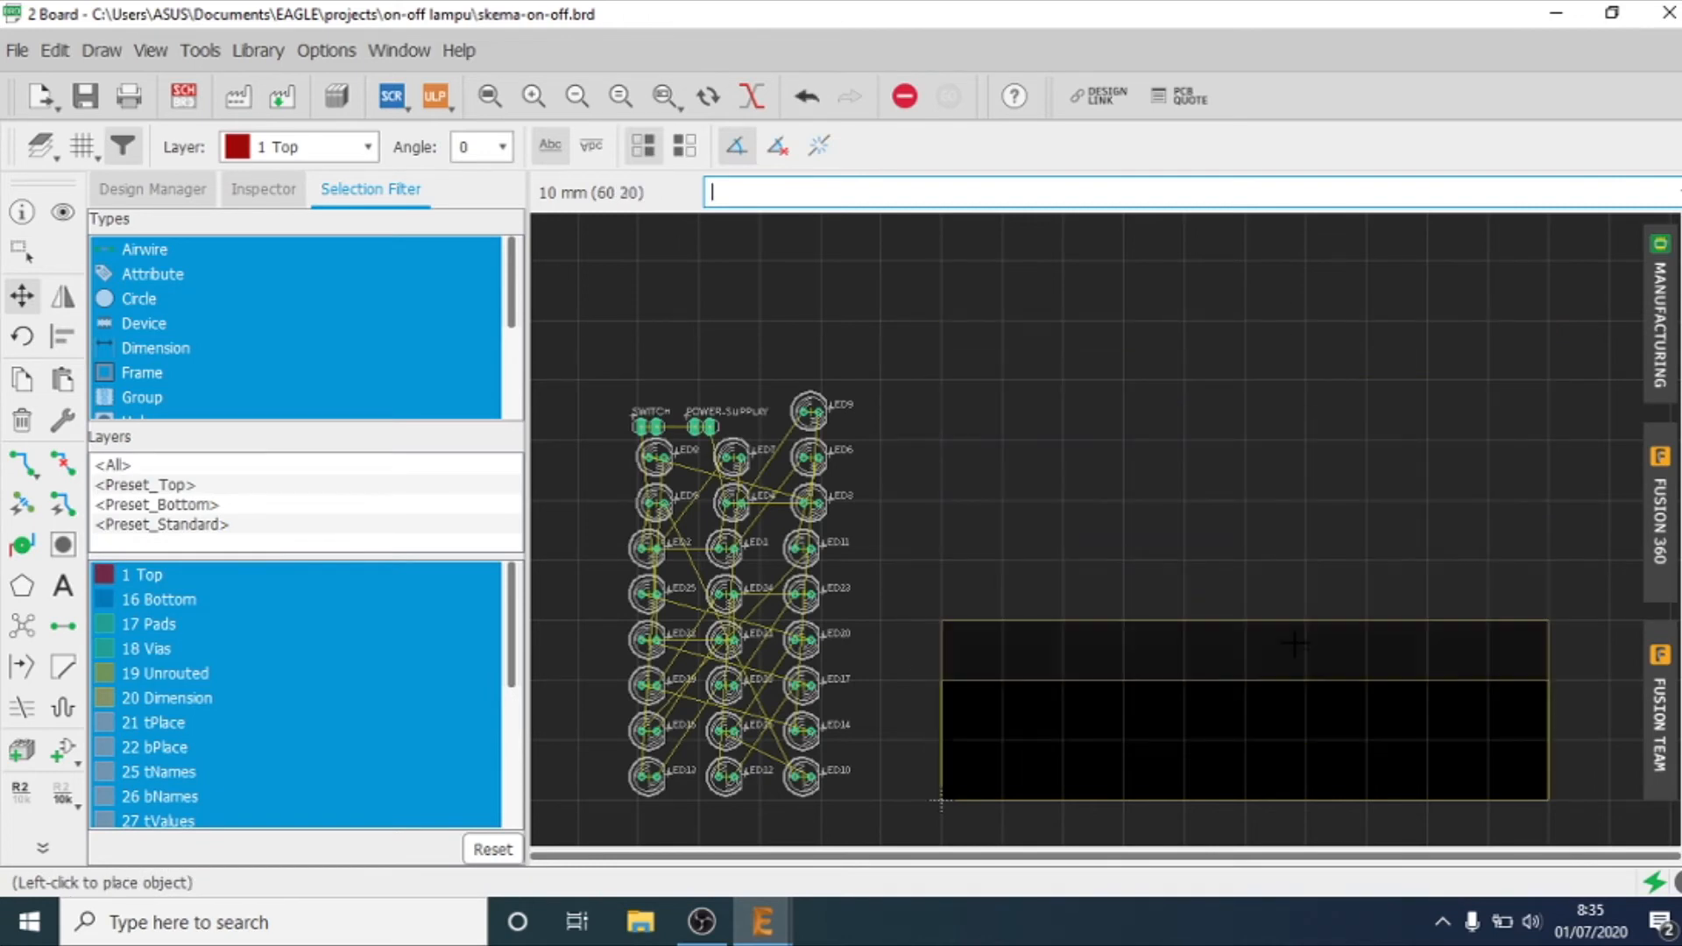
left_click(1303, 500)
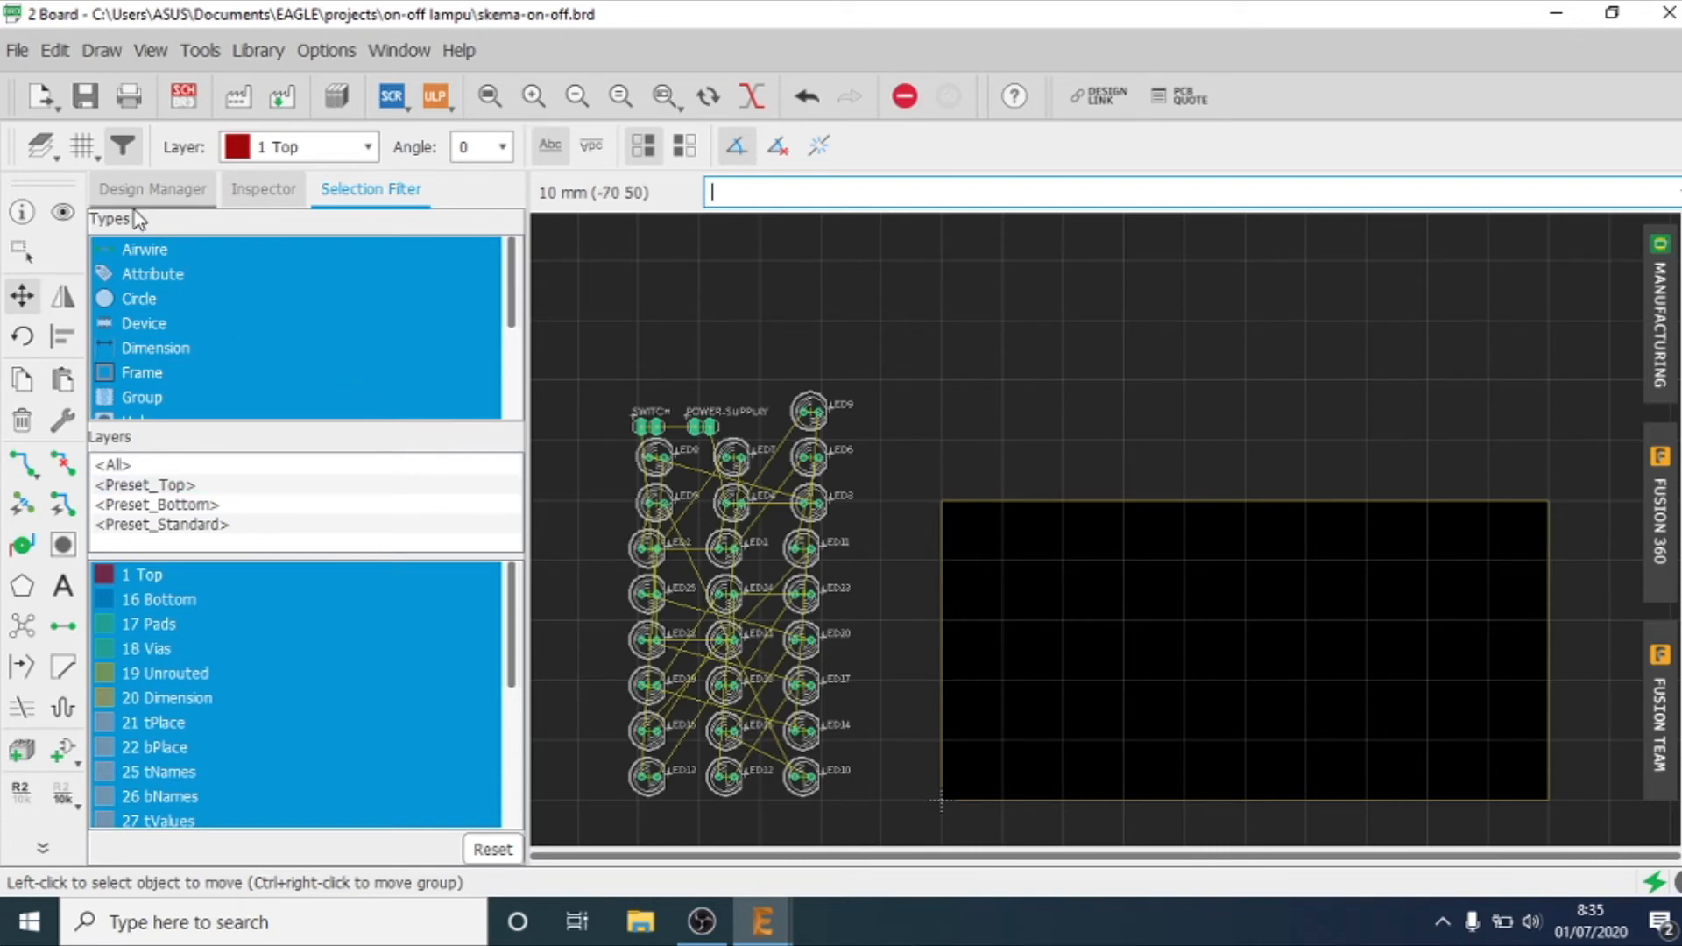
Step: Reset the board grid to its default settings of 50 mil with the display off
left_click(83, 147)
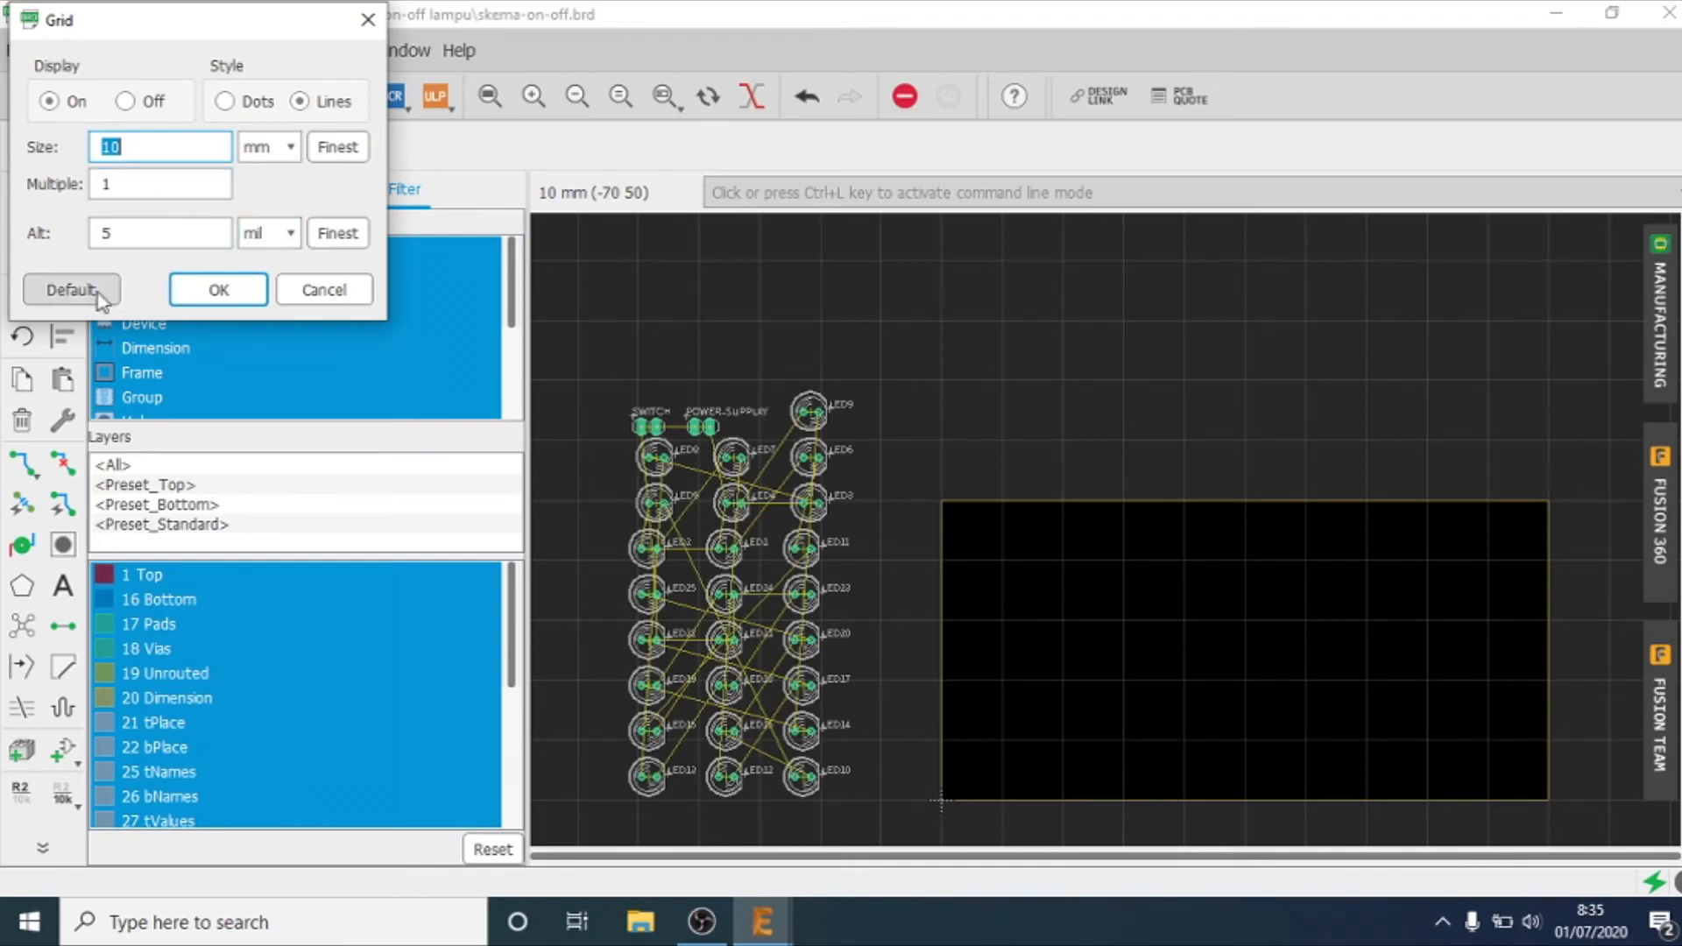
left_click(72, 290)
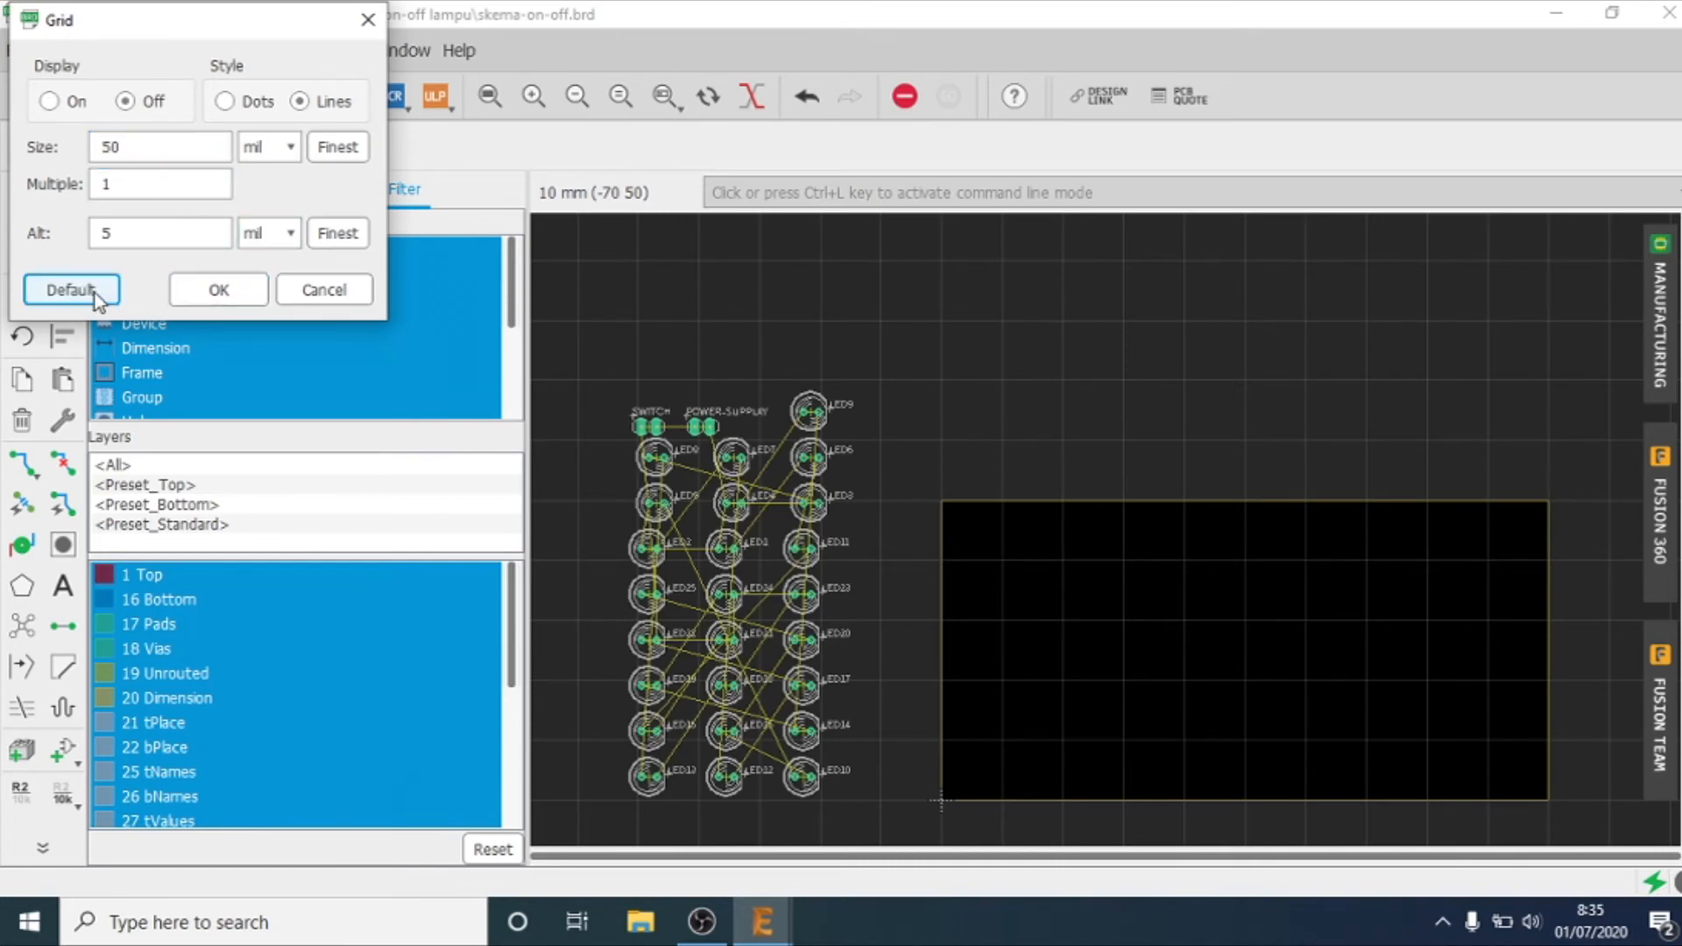
left_click(209, 298)
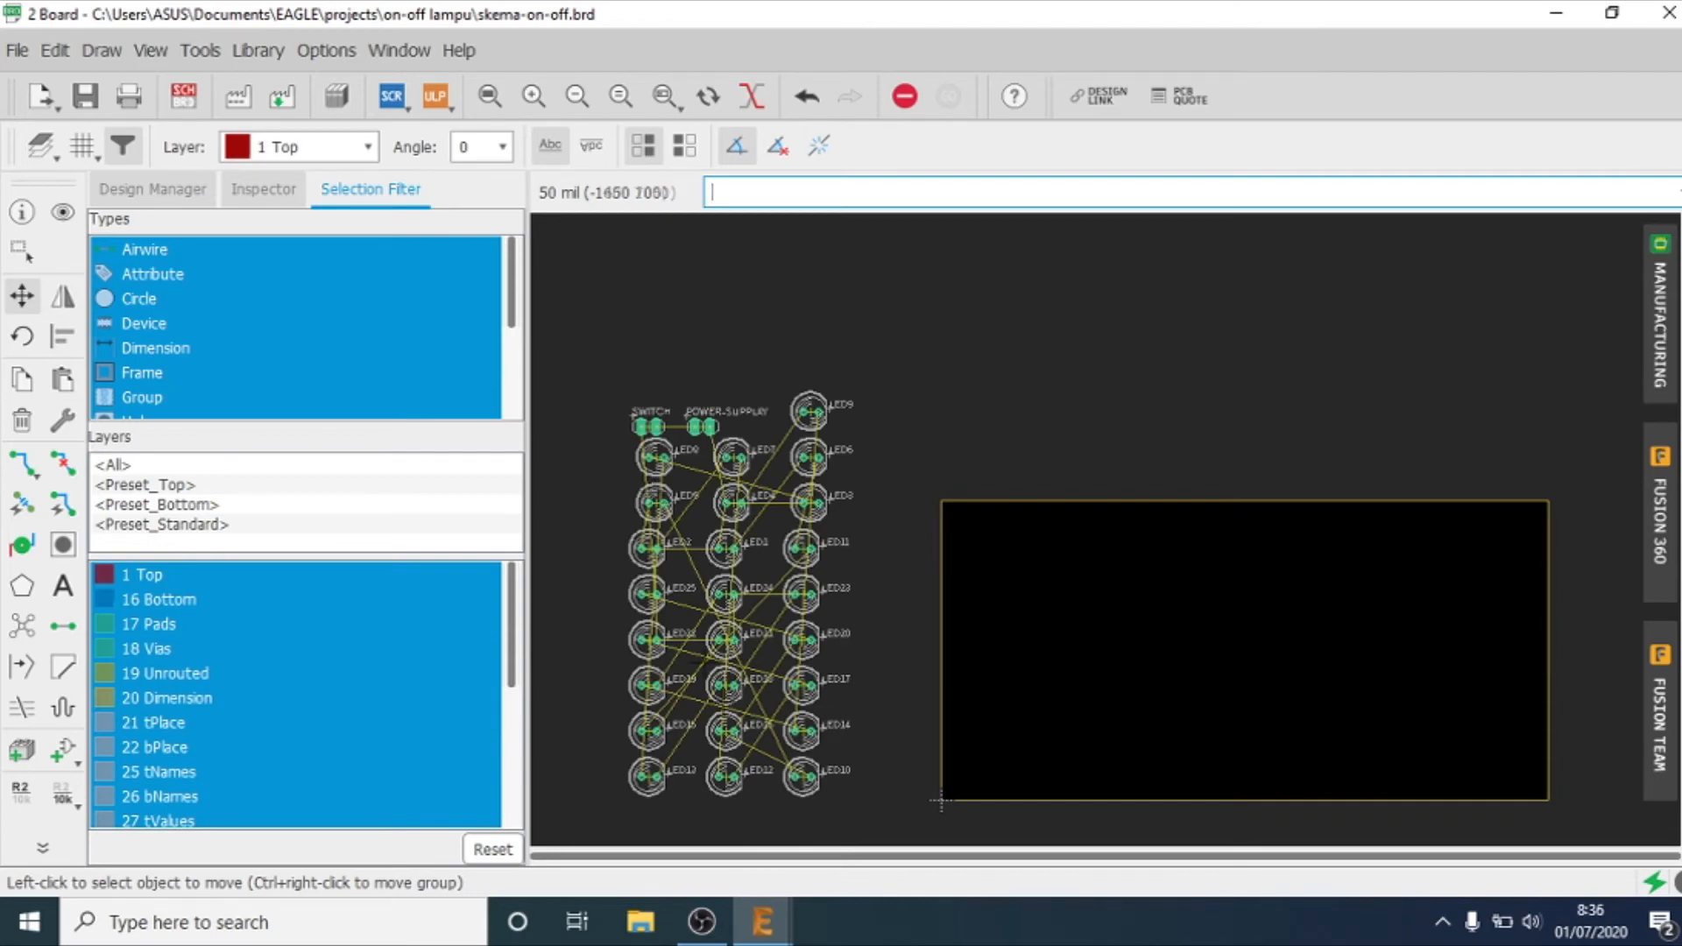
Step: Check the LED arrangement in the schematic and return to the board
left_click(762, 921)
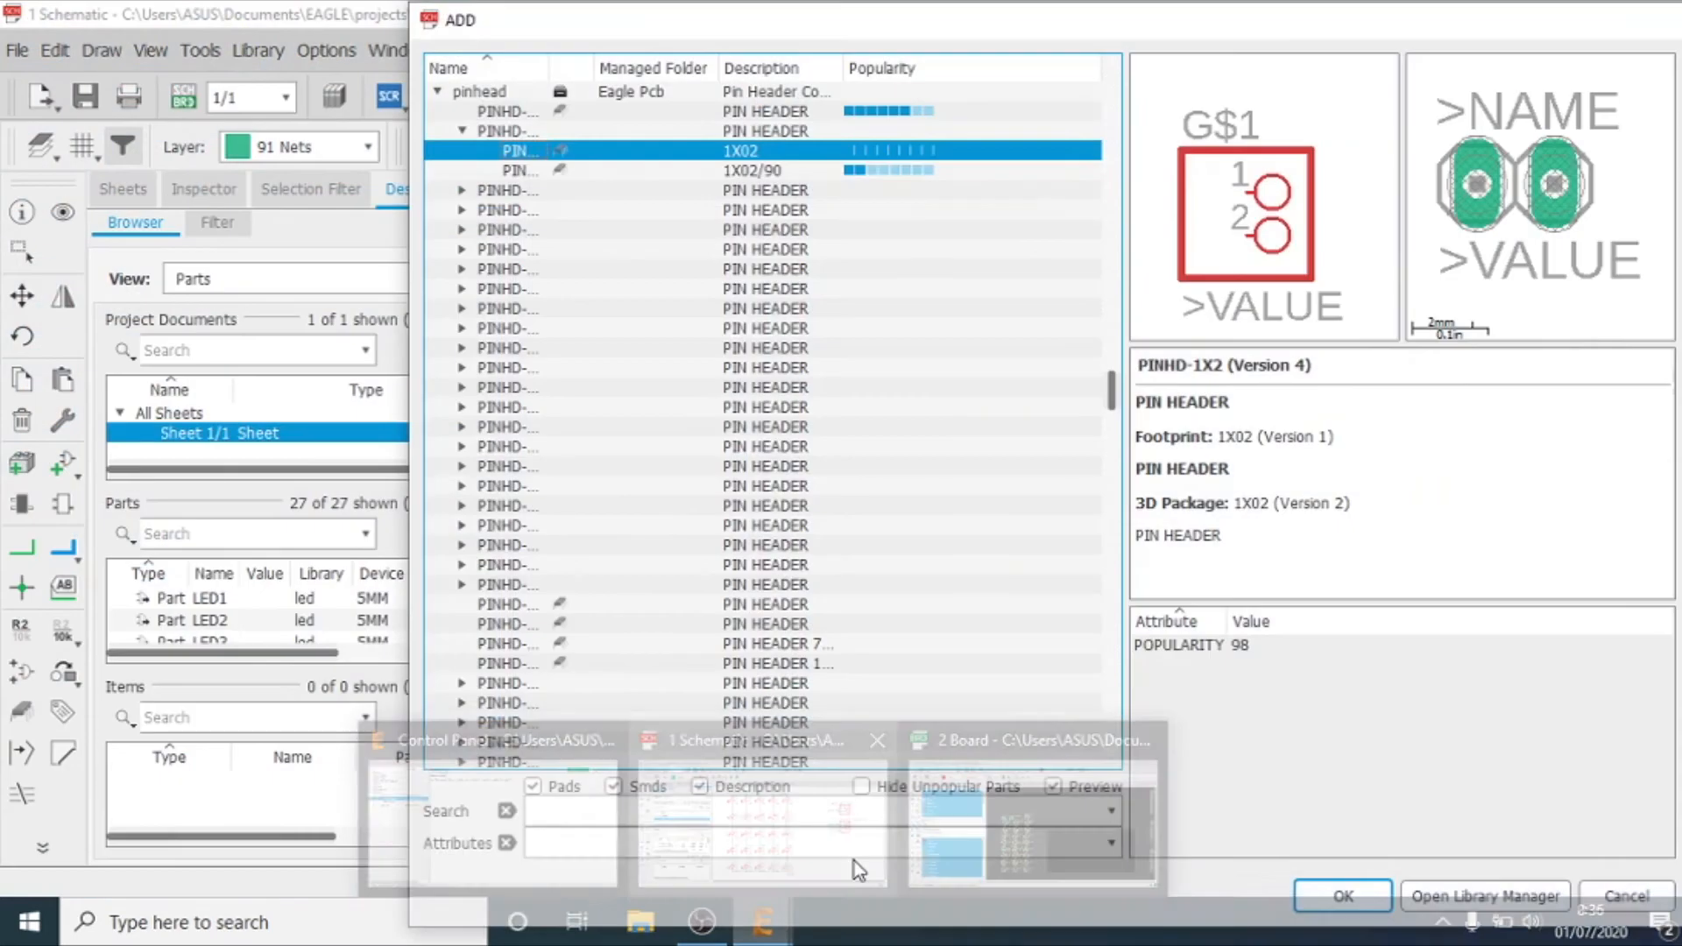
left_click(854, 861)
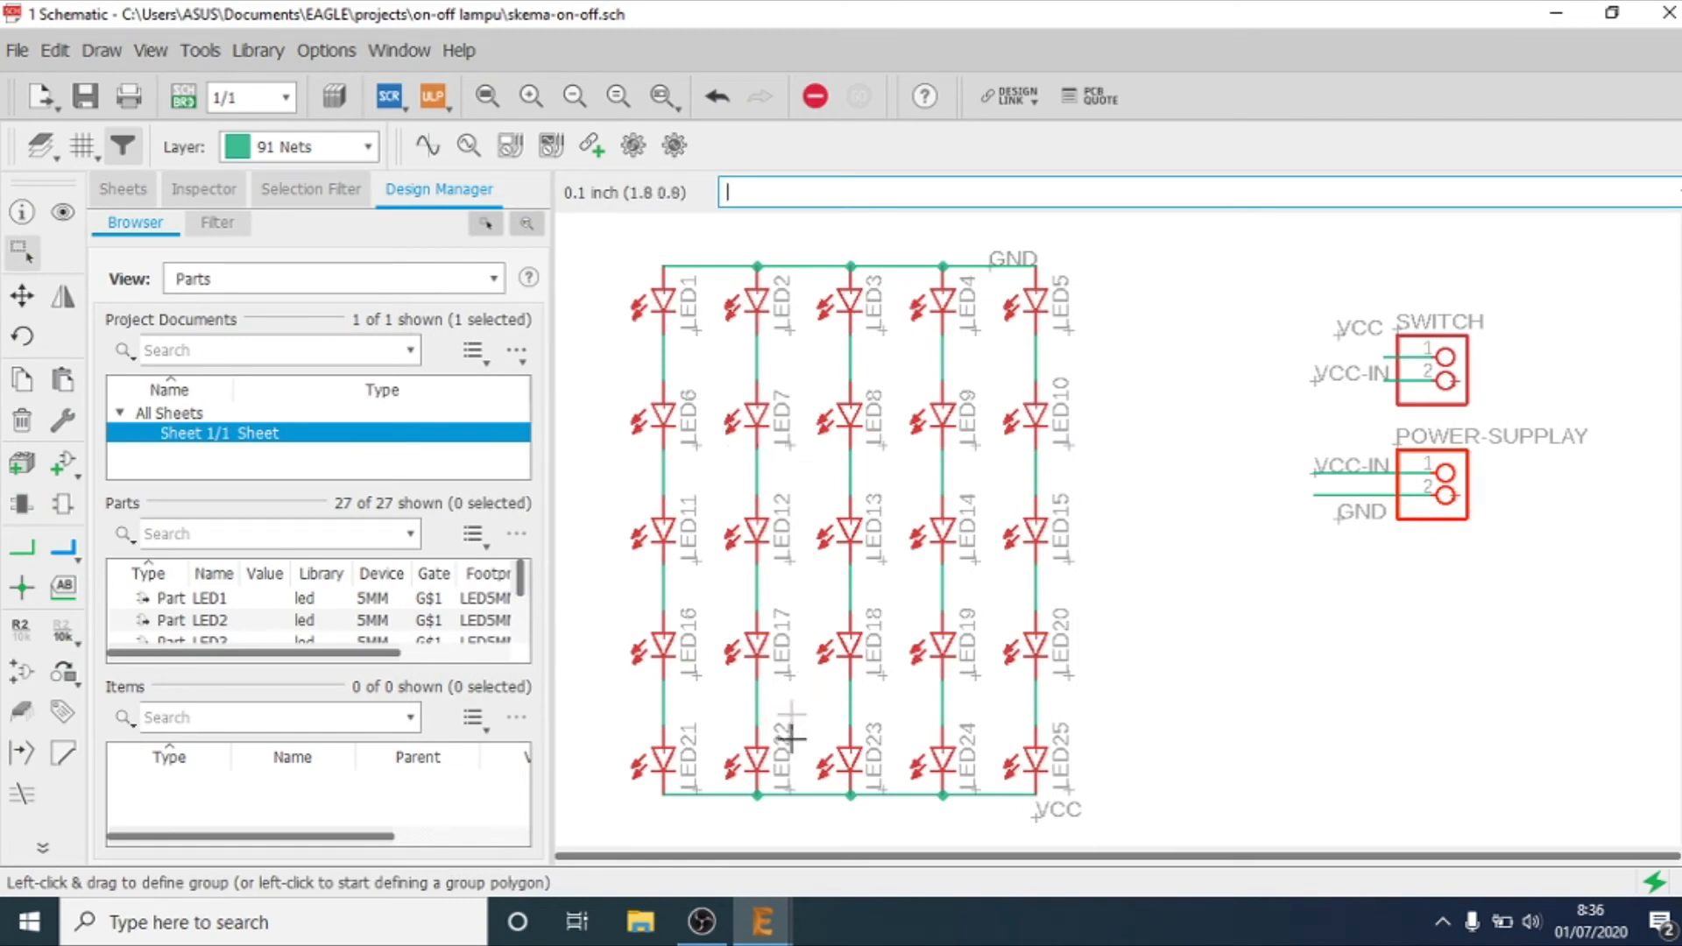
left_click(762, 922)
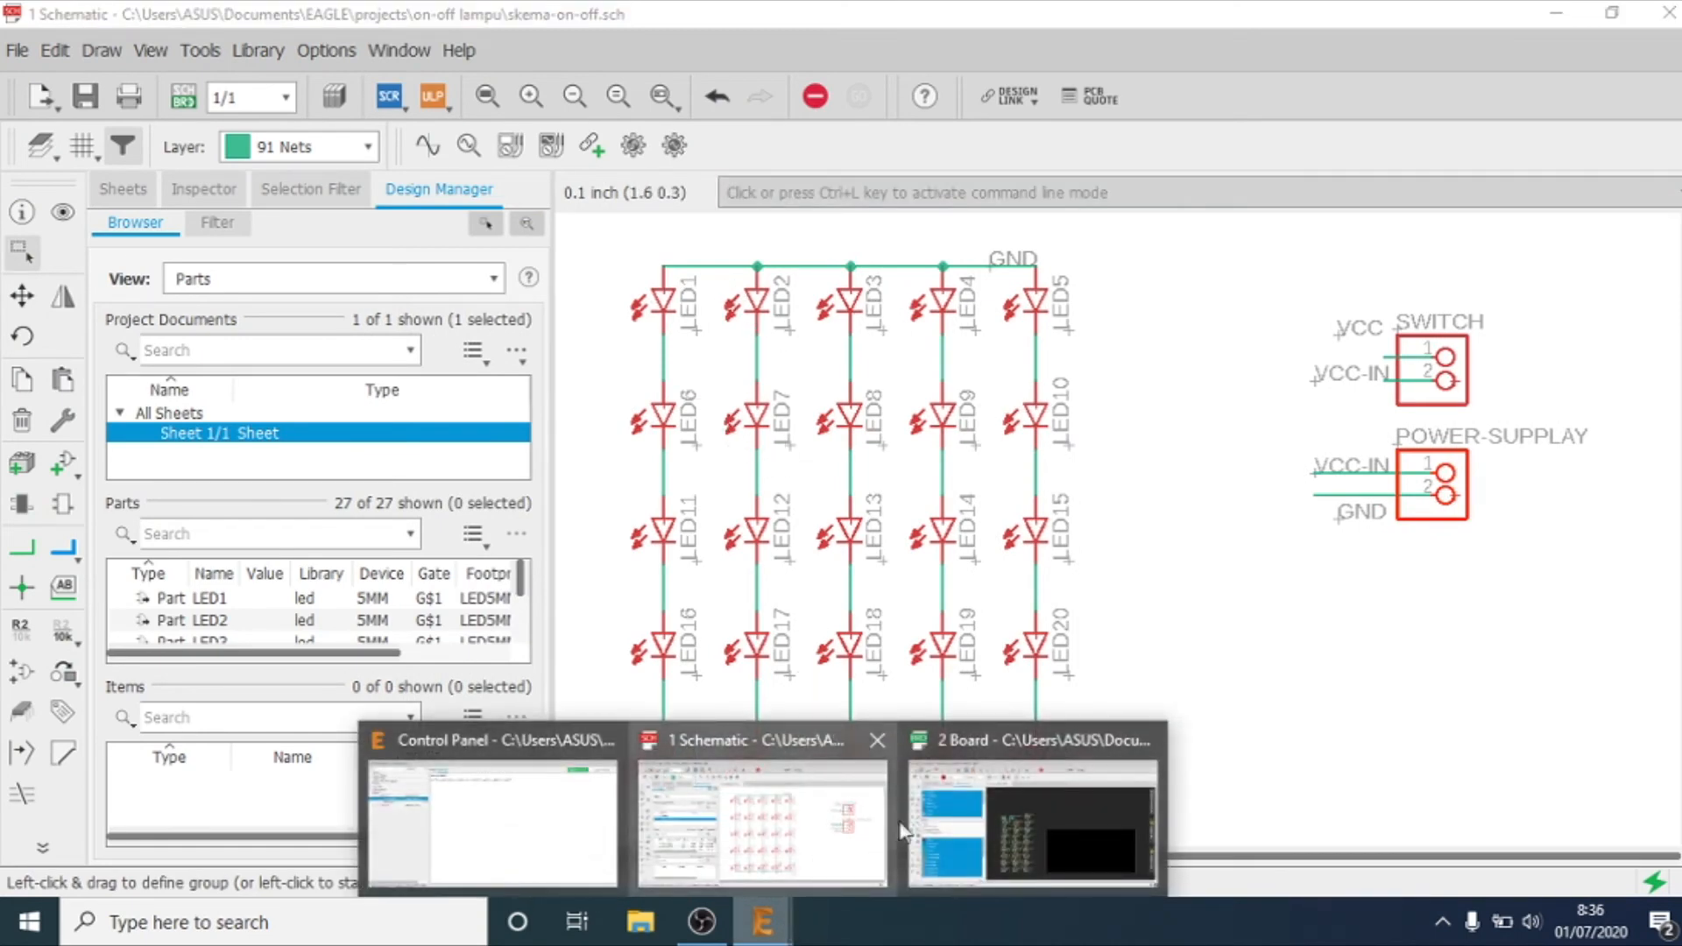
left_click(954, 820)
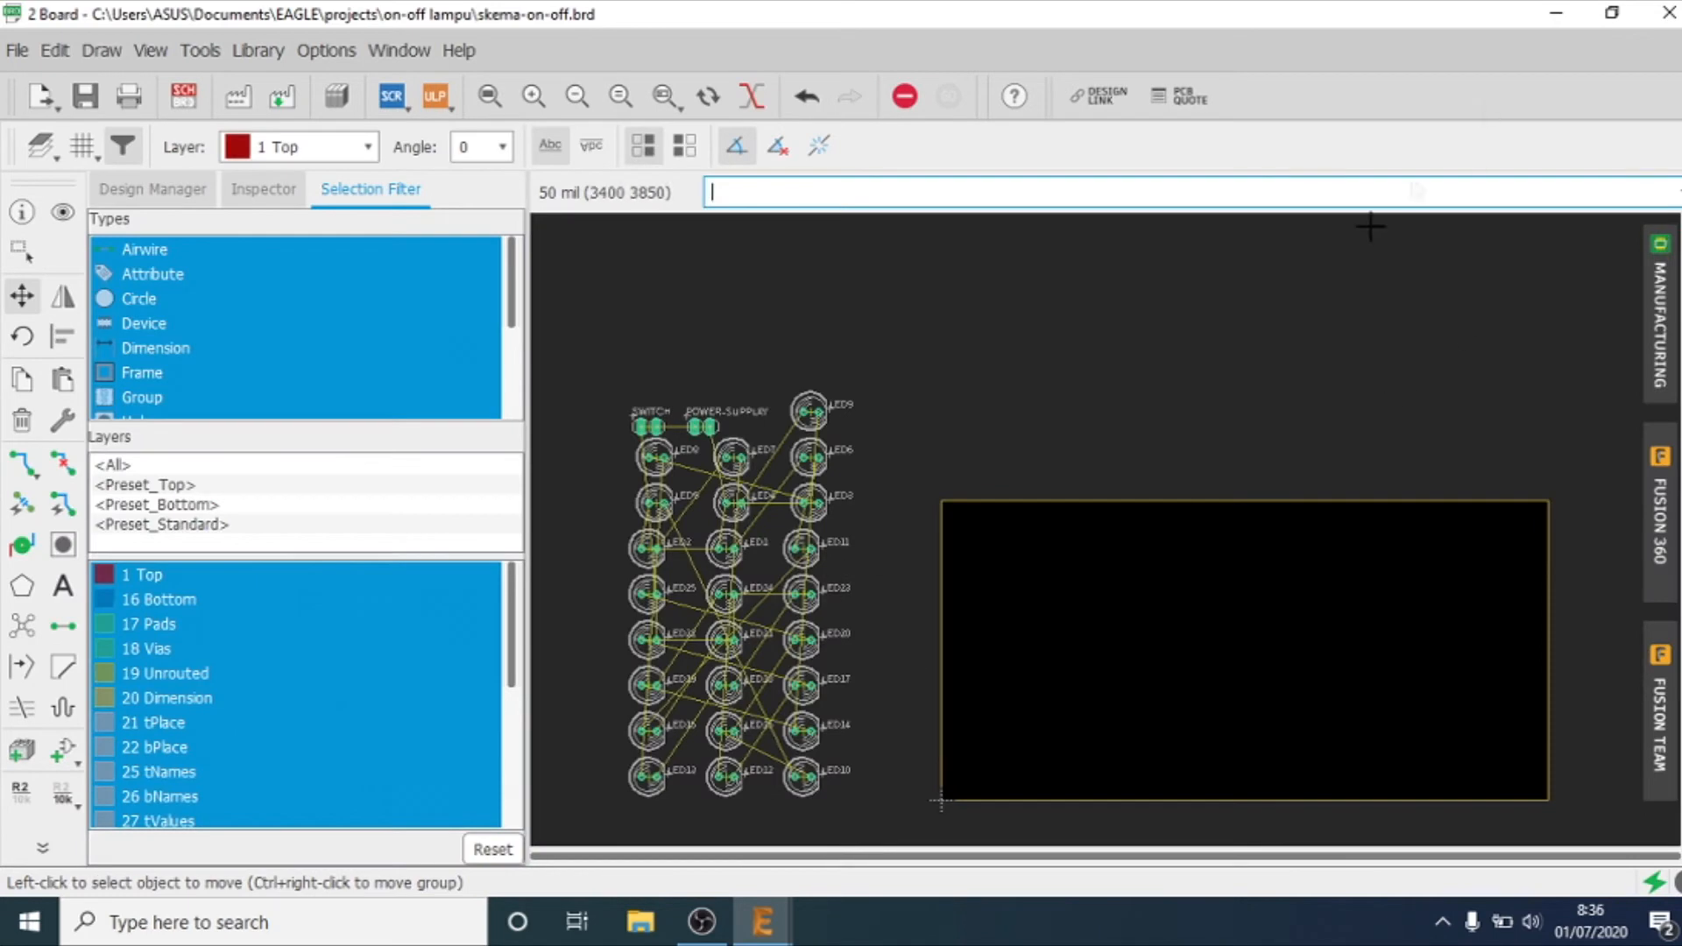
Step: Move LED1 to LED5 into an evenly spaced row along the board's upper edge, rotated so their pads stack vertically and labels sit below
left_click(479, 98)
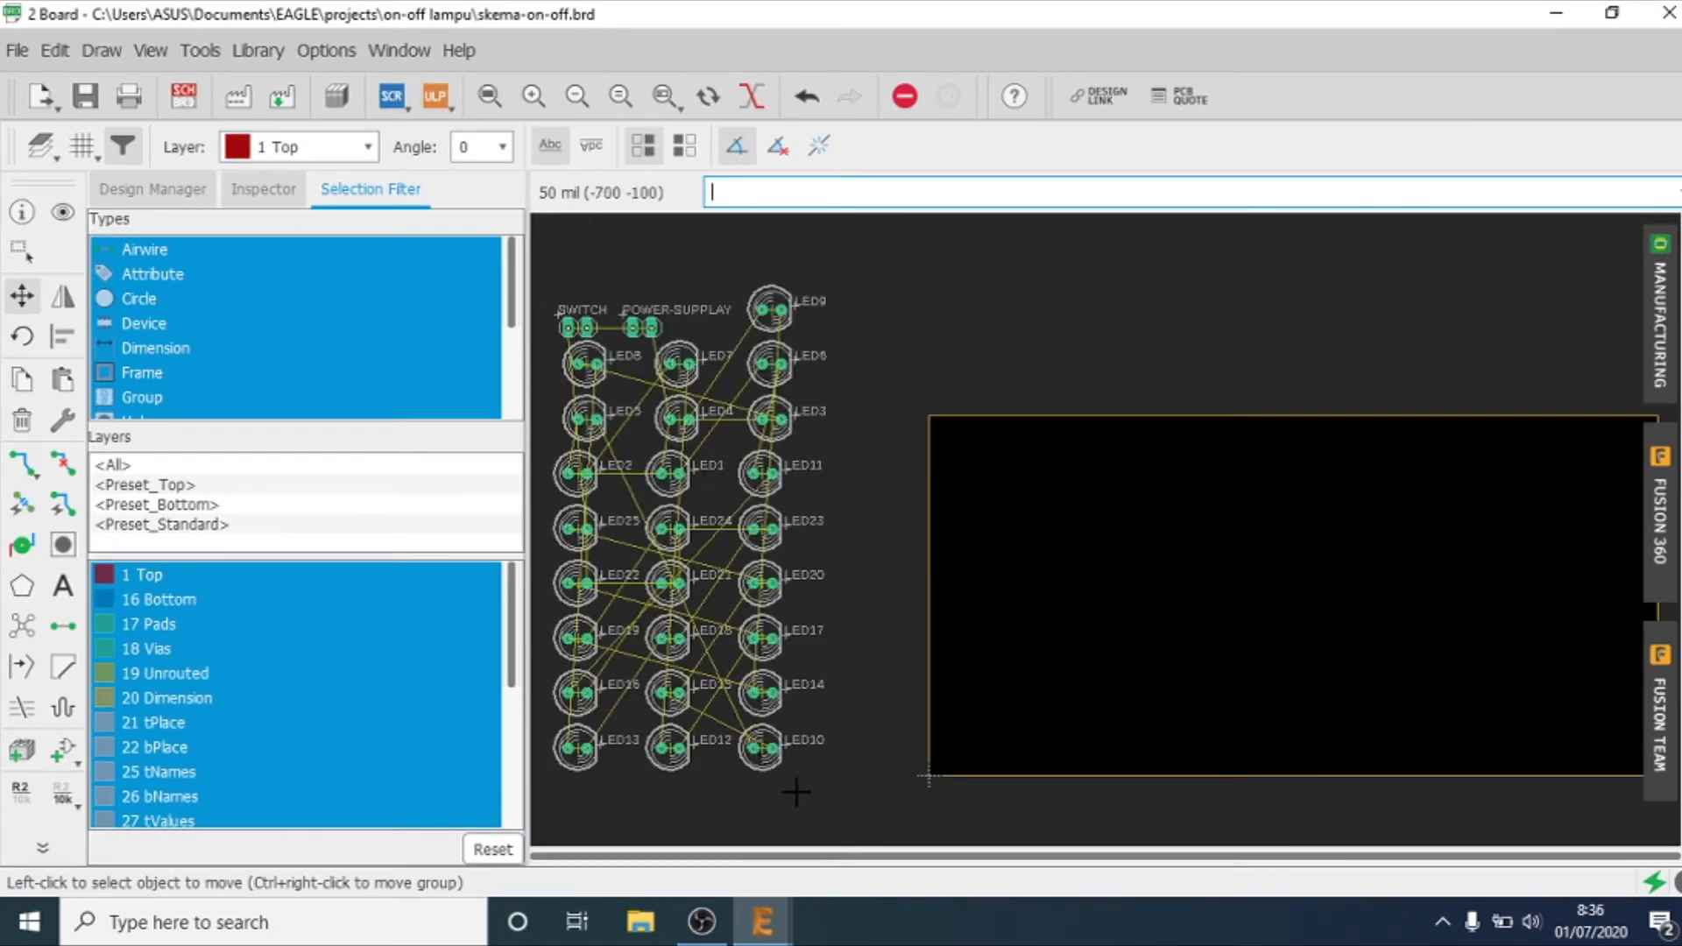
left_click(670, 473)
left_click(975, 454)
left_click(576, 473)
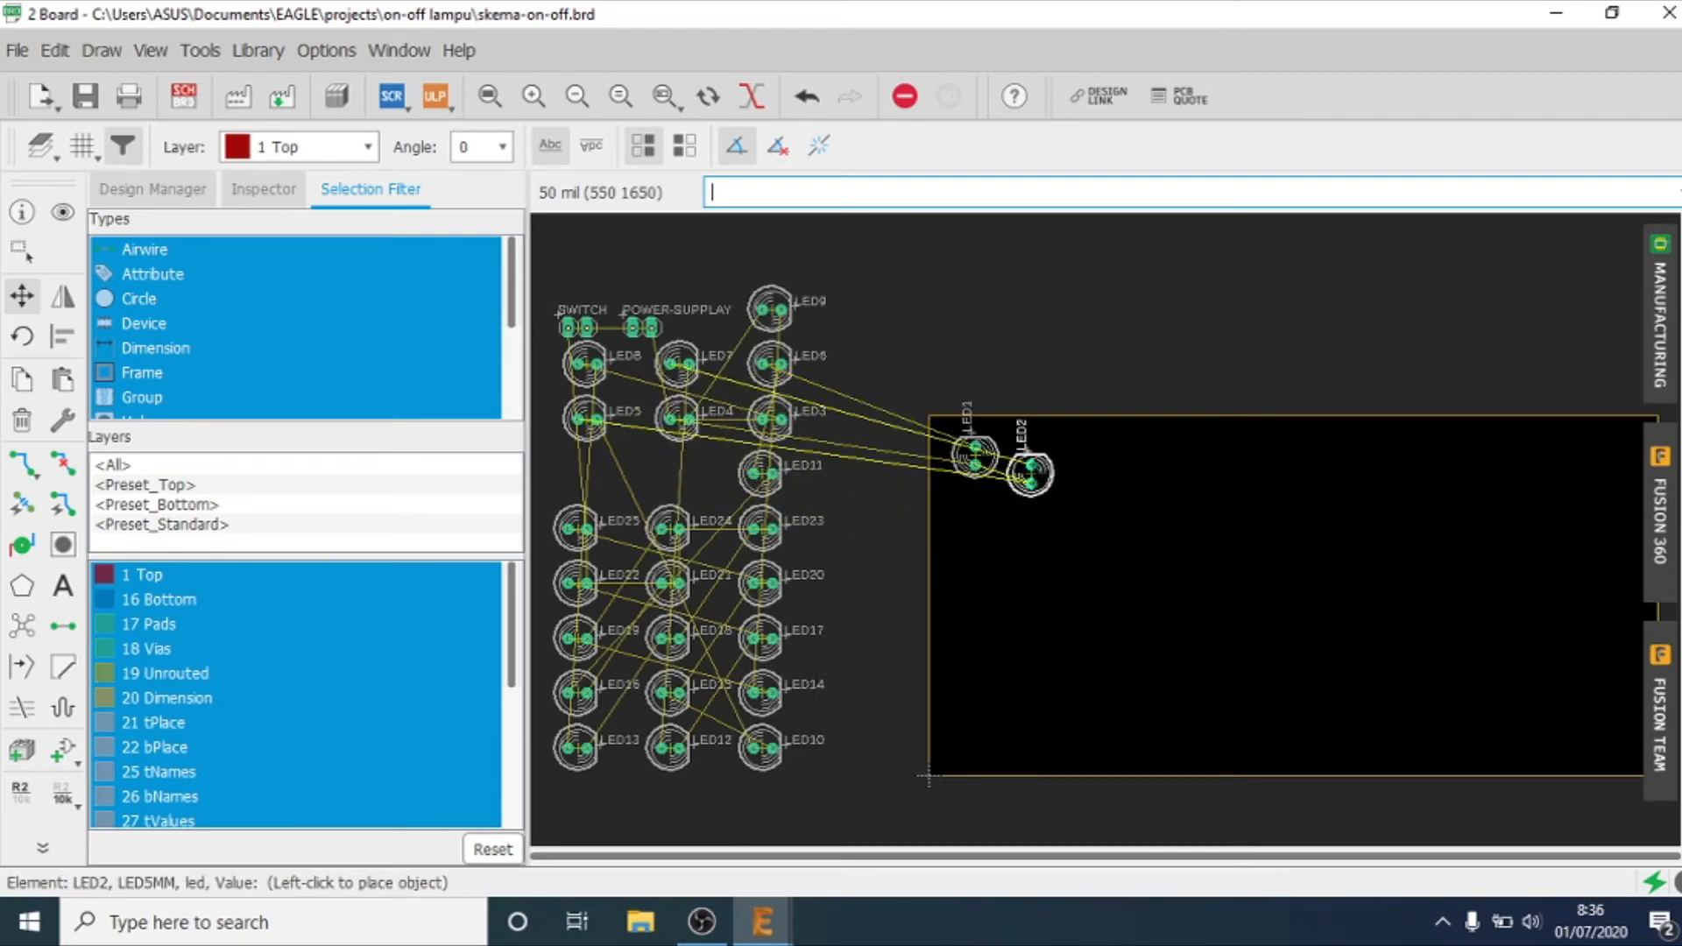
left_click(975, 453)
left_click(771, 419)
left_click(1104, 453)
left_click(679, 419)
left_click(1169, 453)
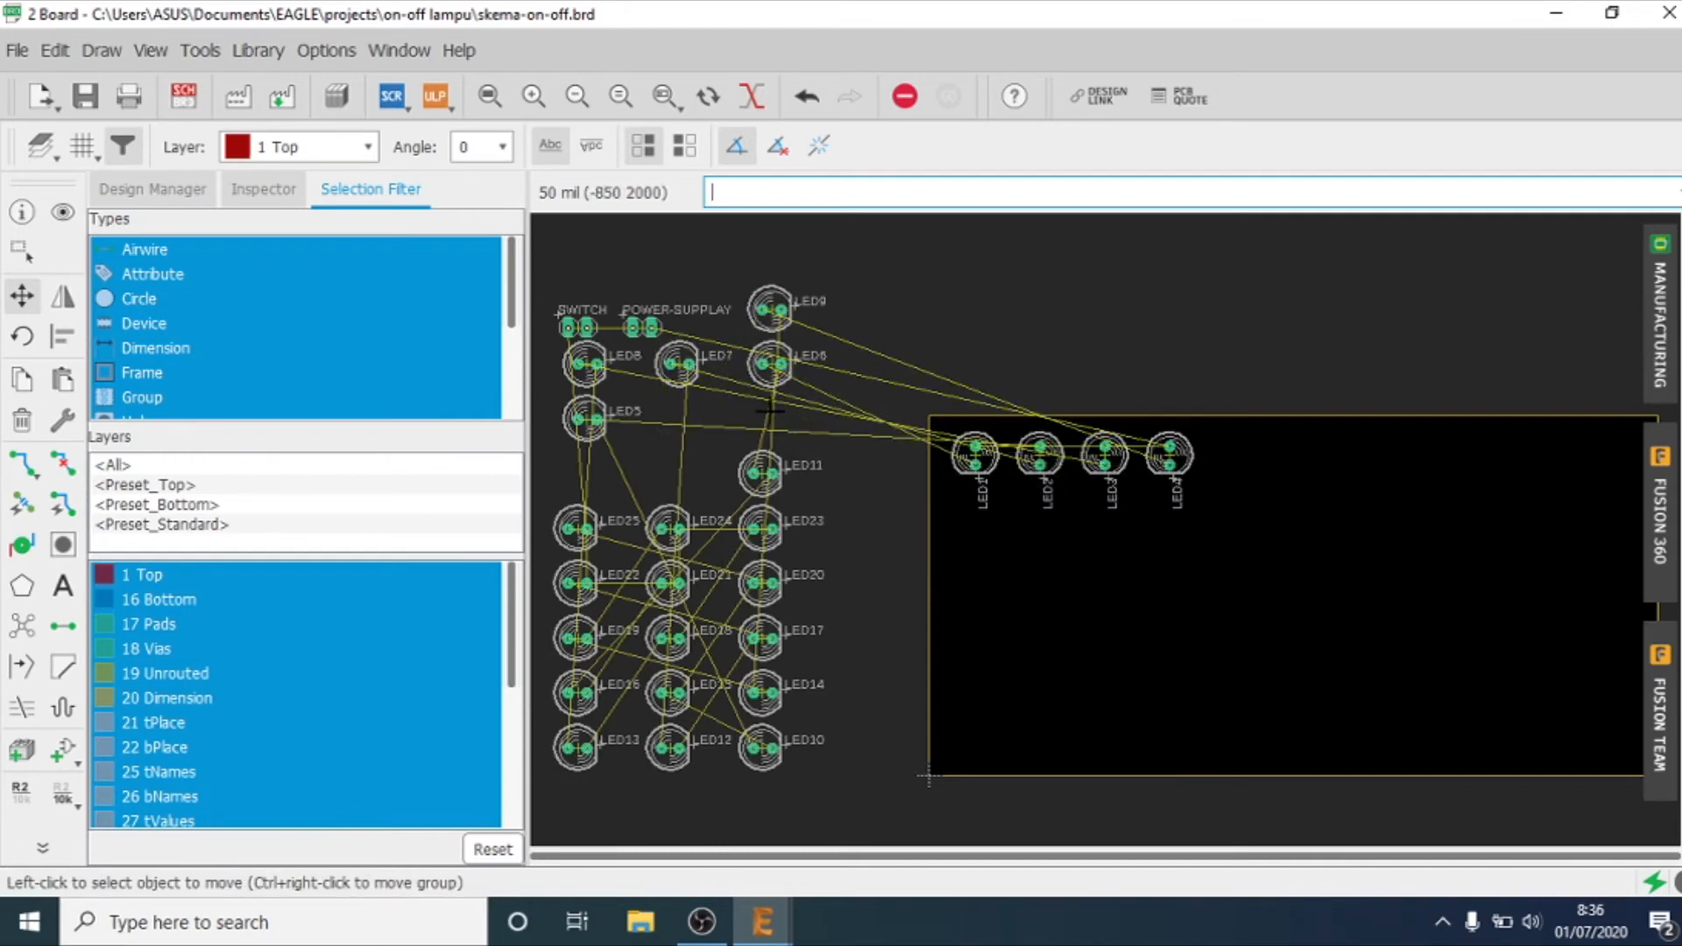
left_click(585, 419)
left_click(1234, 453)
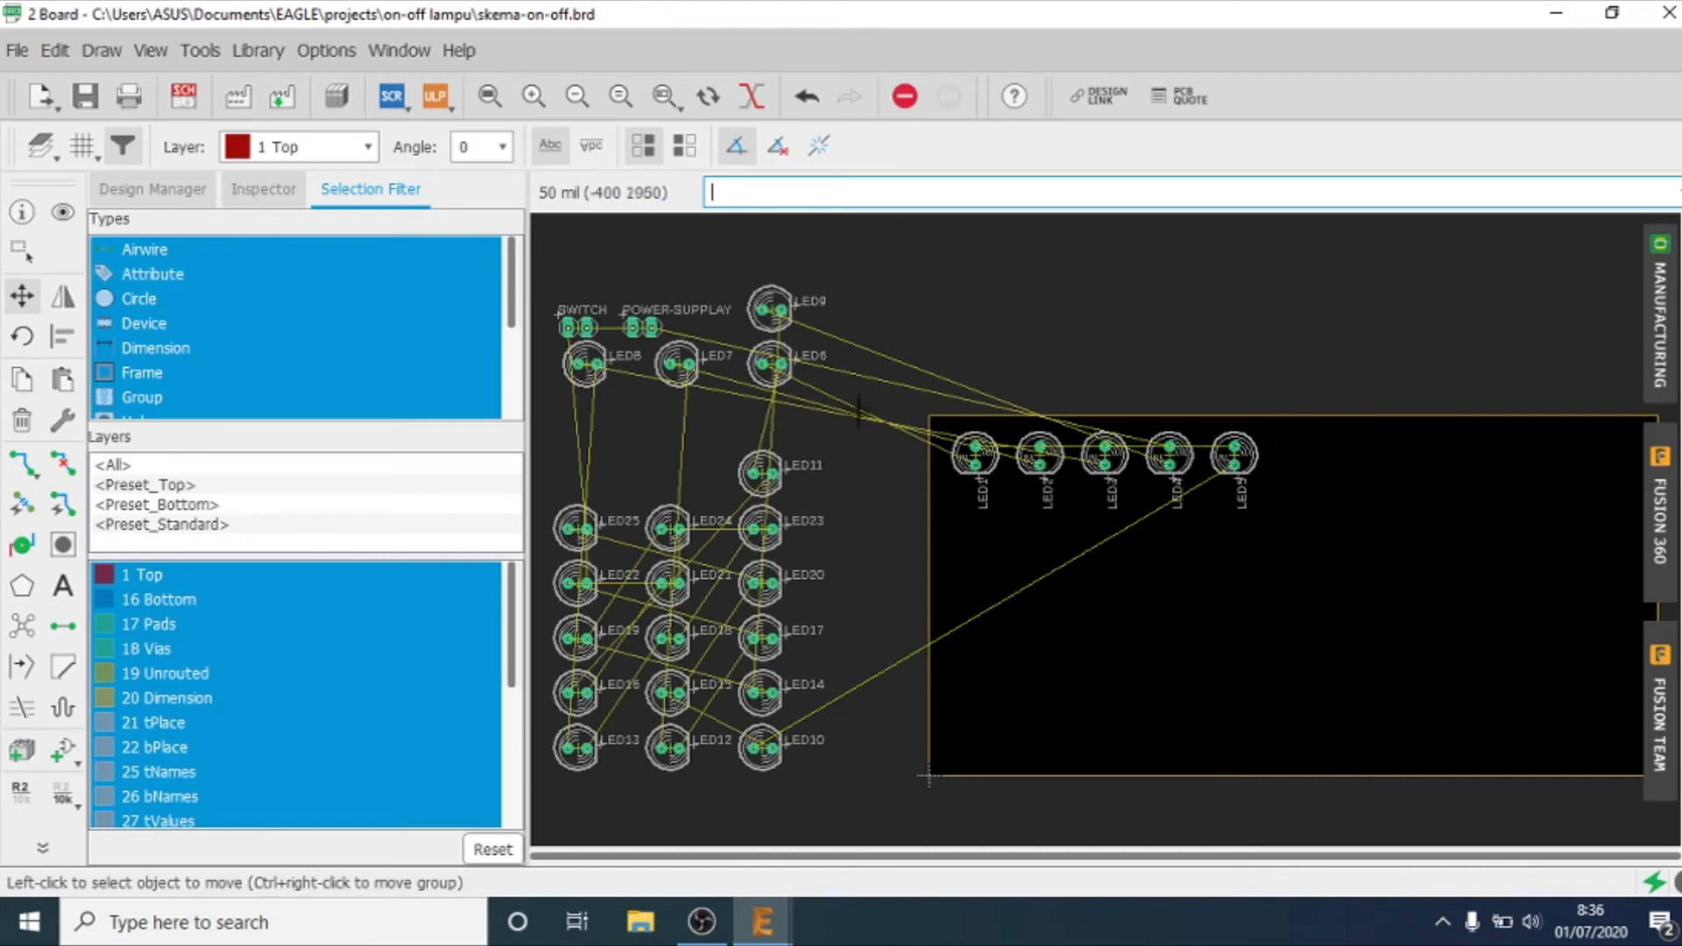
Step: Move LED6 to LED10 into a second row directly beneath LED1 to LED5, rotated so their pads stack vertically
left_click(770, 364)
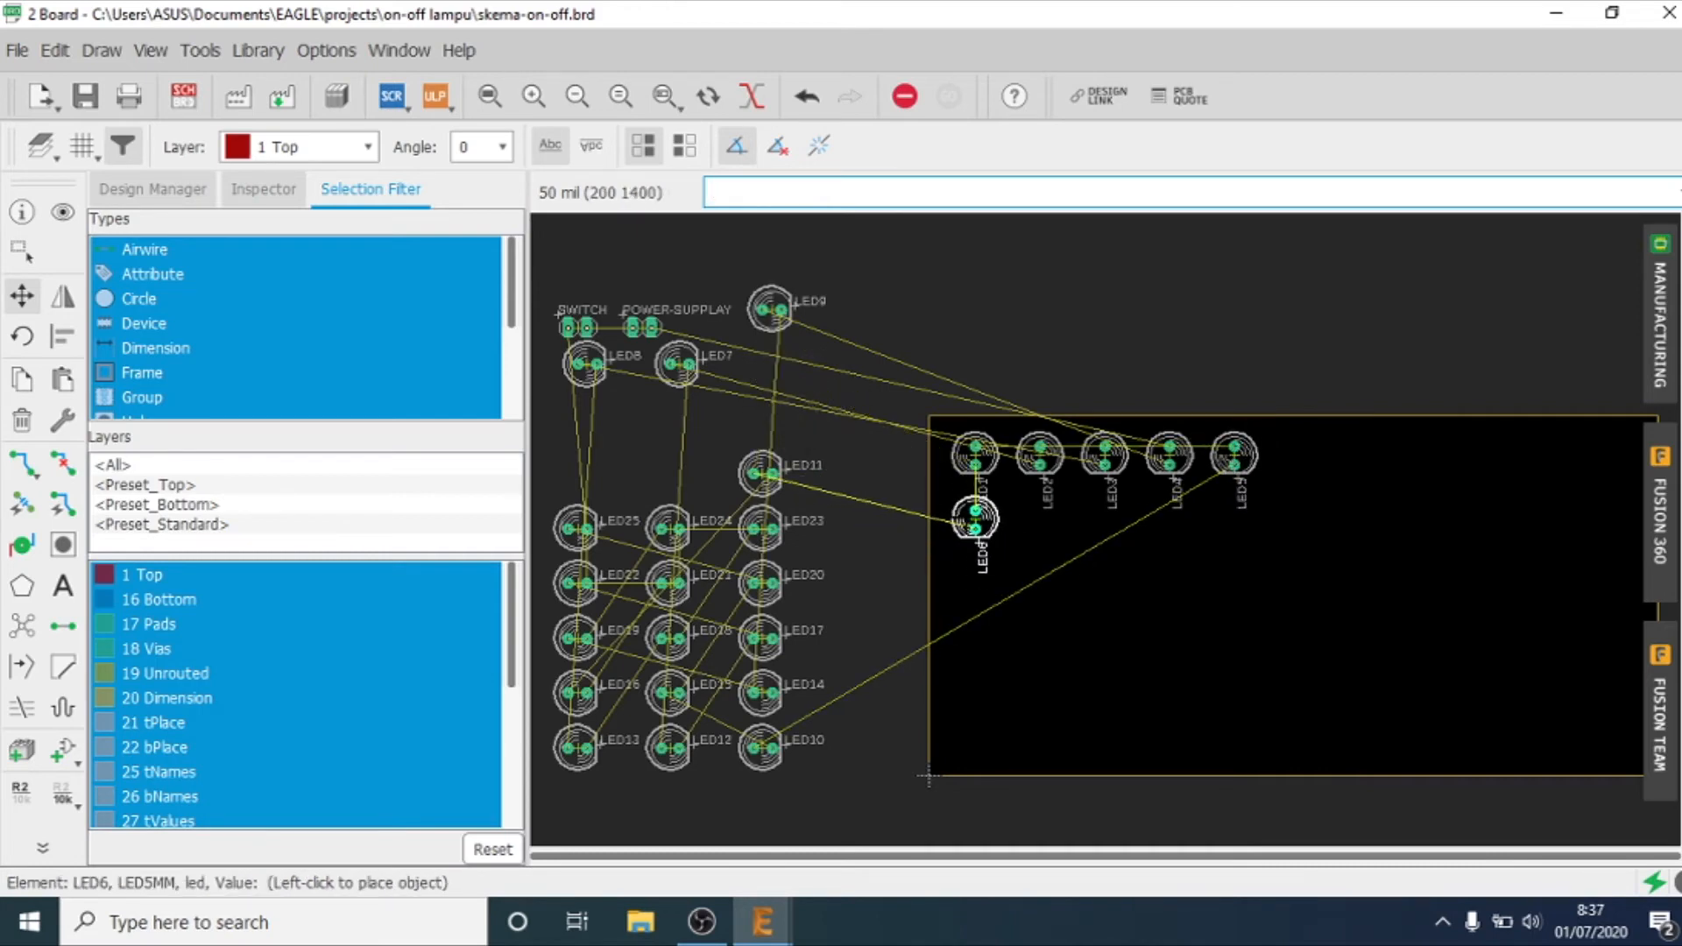
left_click(975, 509)
left_click(677, 365)
left_click(1040, 508)
left_click(585, 362)
left_click(1106, 508)
left_click(770, 310)
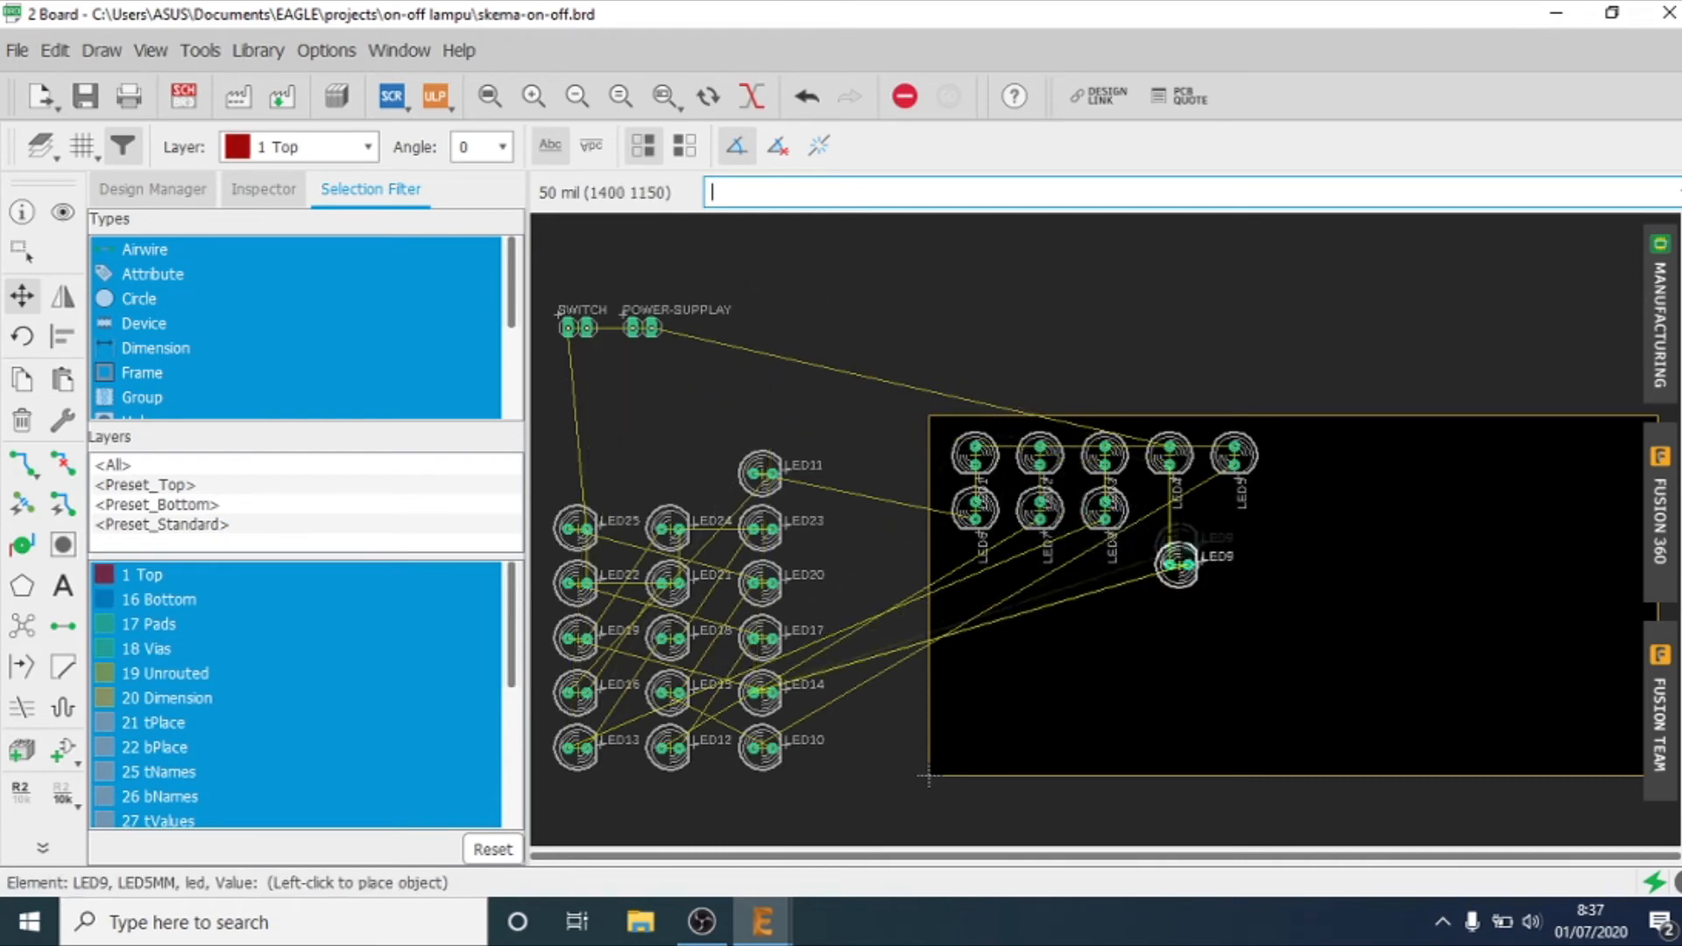
left_click(1169, 509)
left_click(760, 747)
left_click(1235, 509)
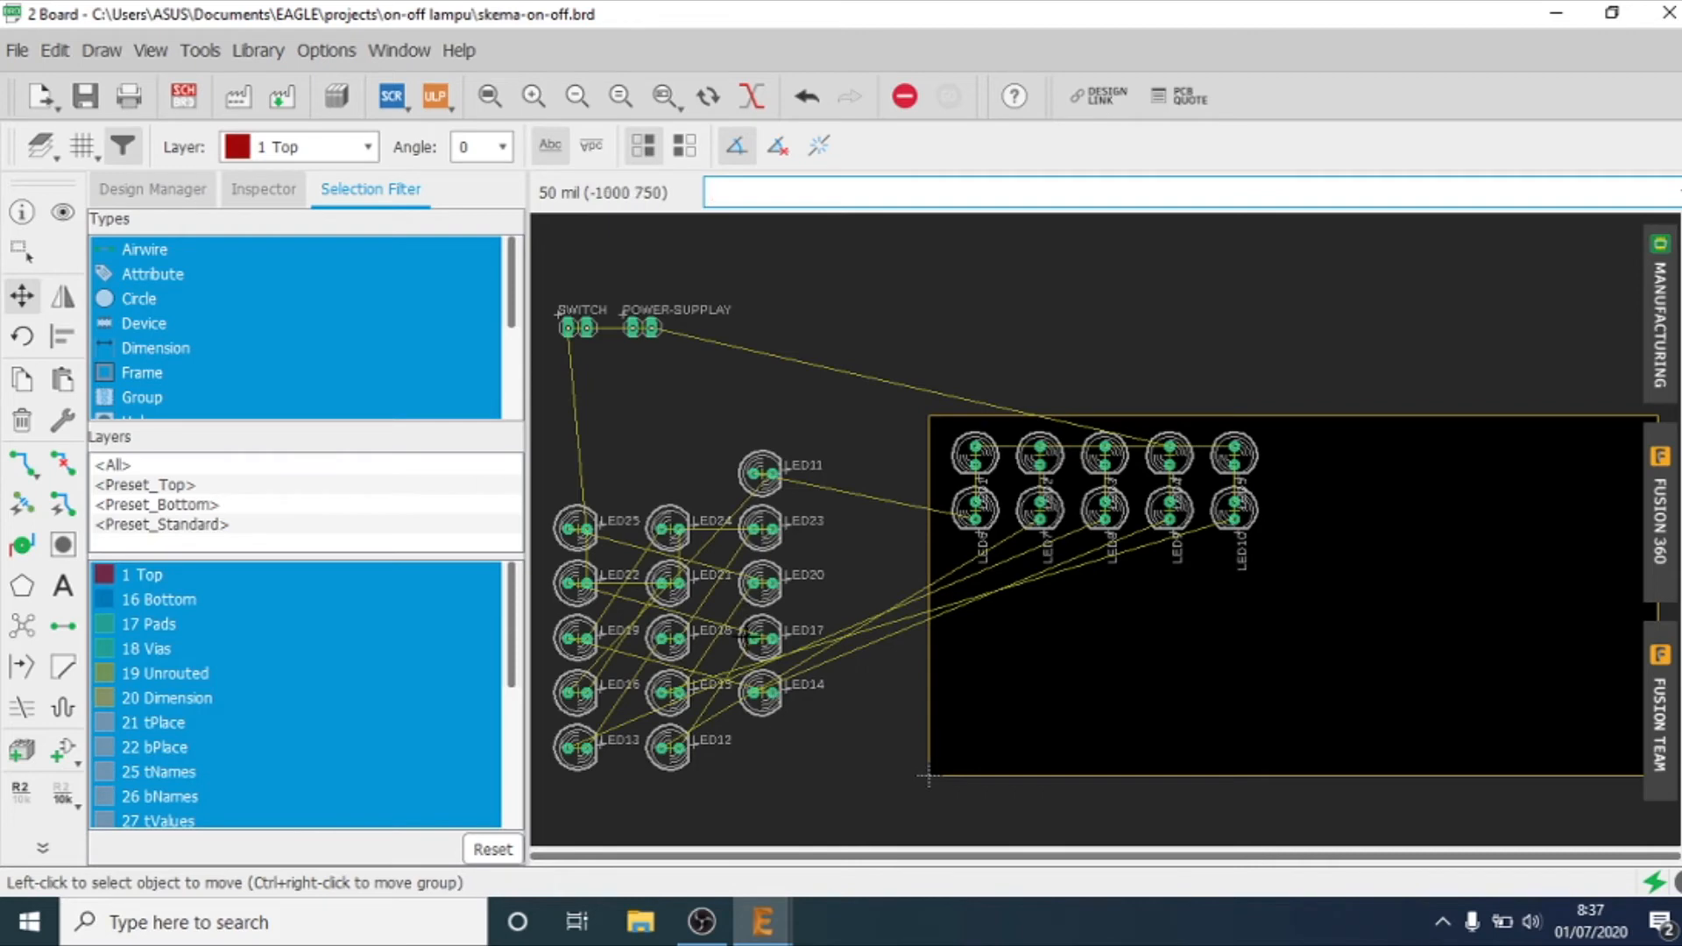
Step: Move LED11 to LED15 into a third row beneath LED6 to LED10, with the same rotation and column spacing
left_click(760, 473)
left_click(975, 574)
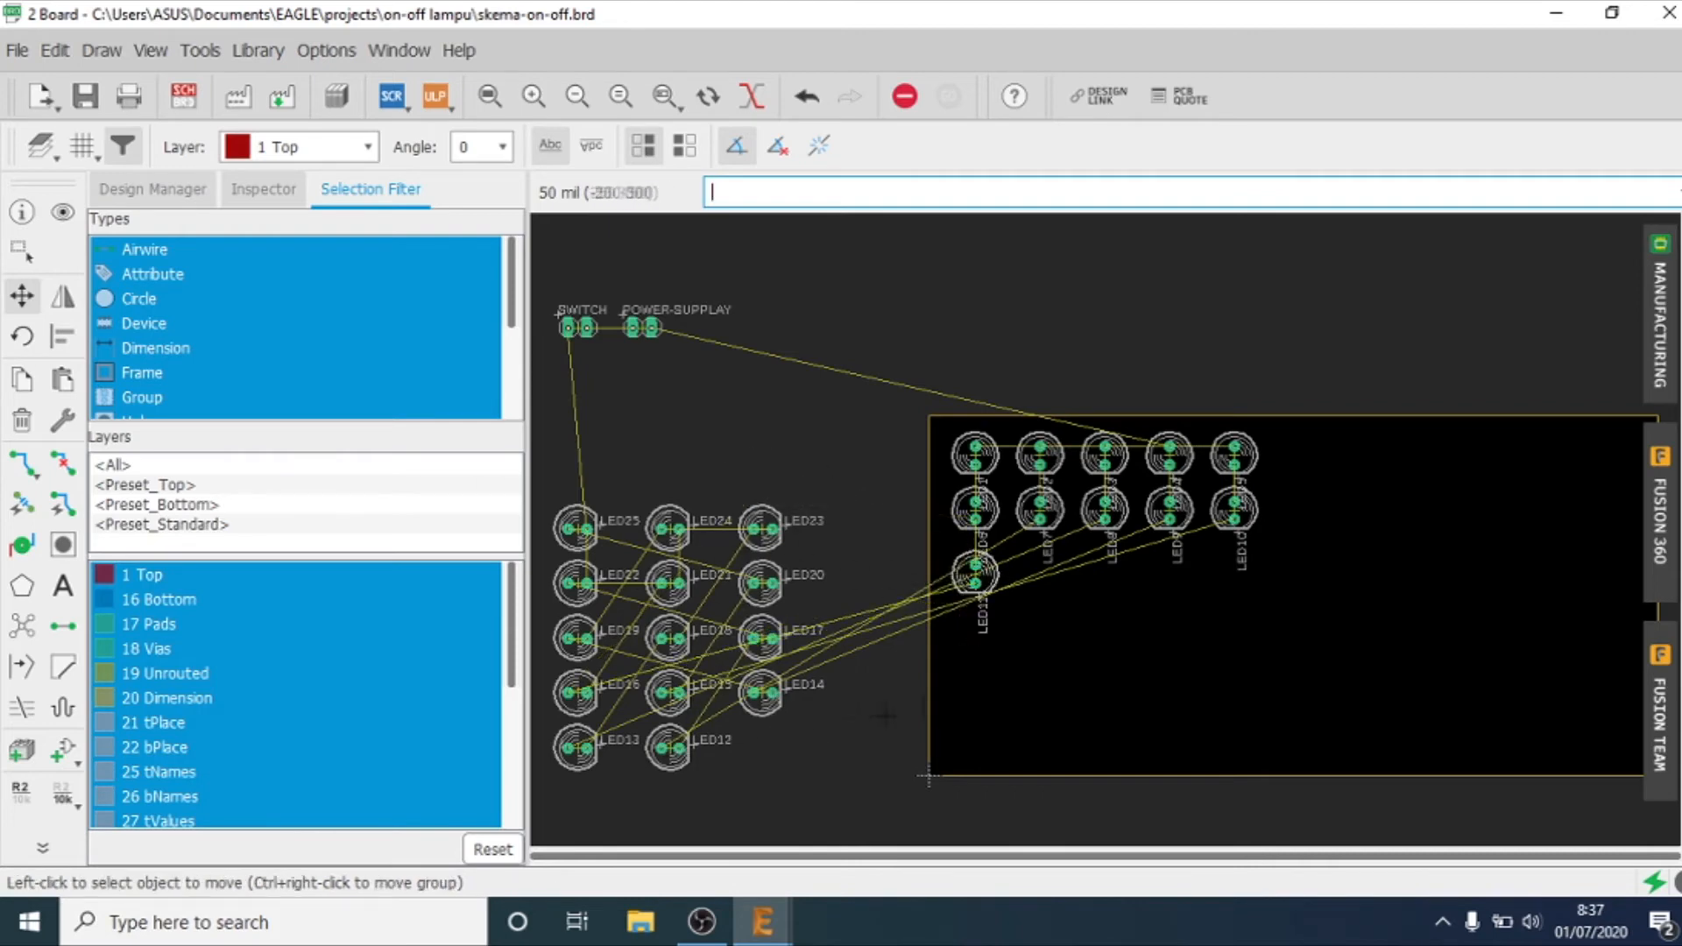
left_click(669, 748)
left_click(1040, 574)
left_click(577, 747)
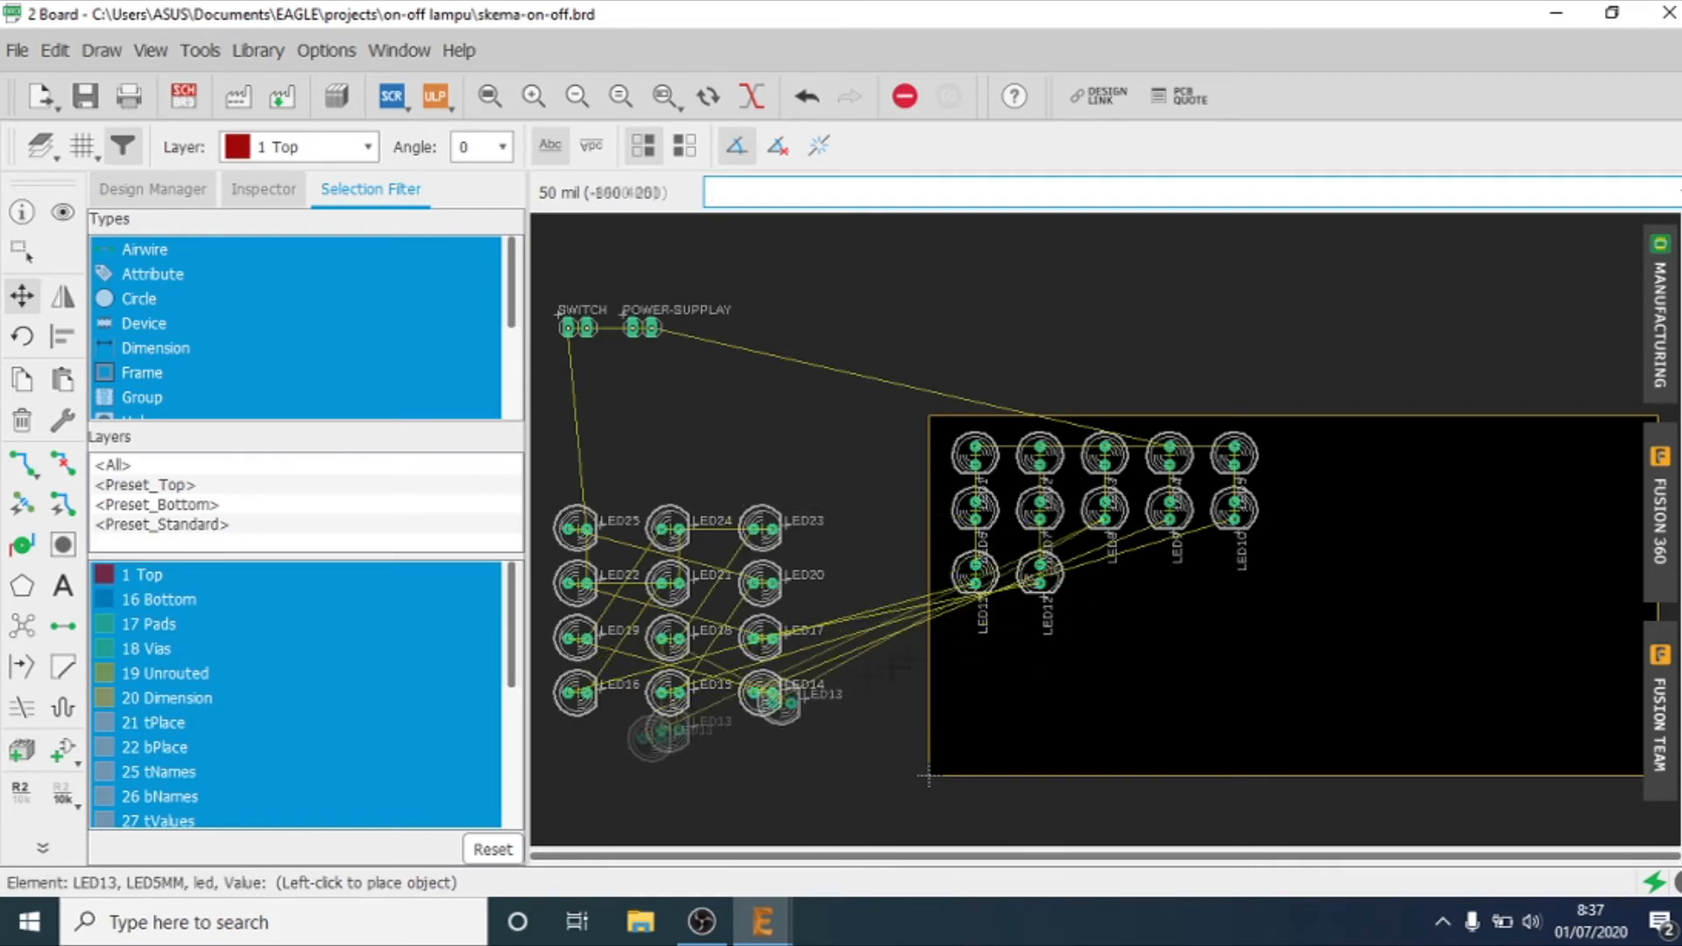
left_click(1105, 574)
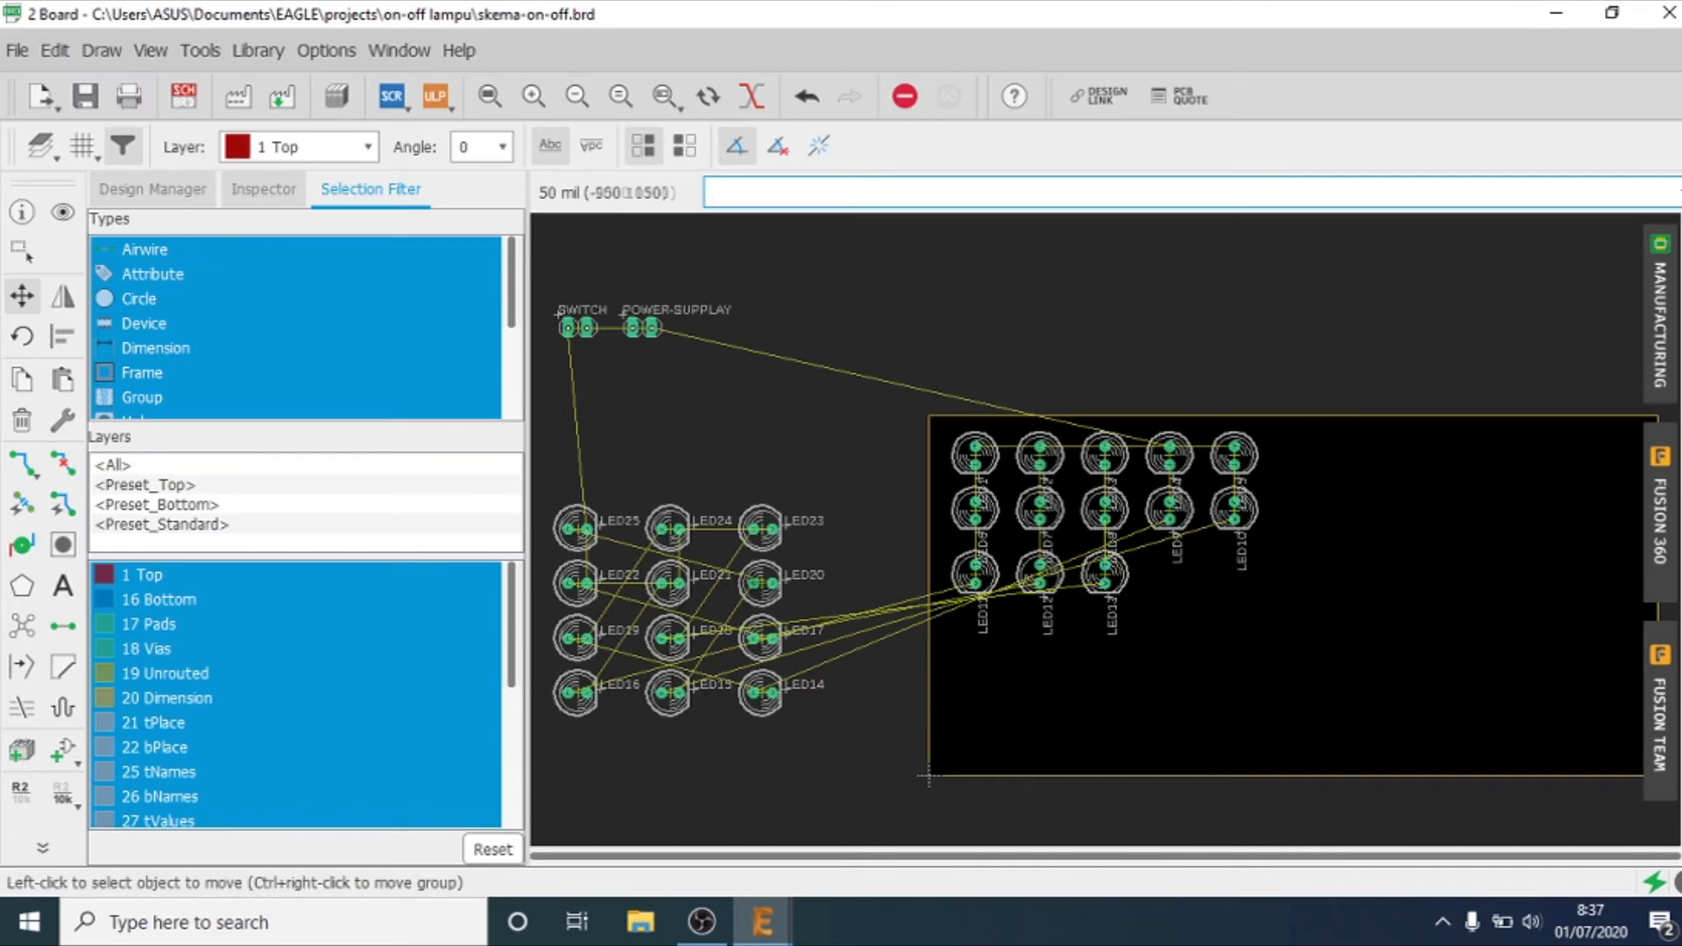
left_click(761, 692)
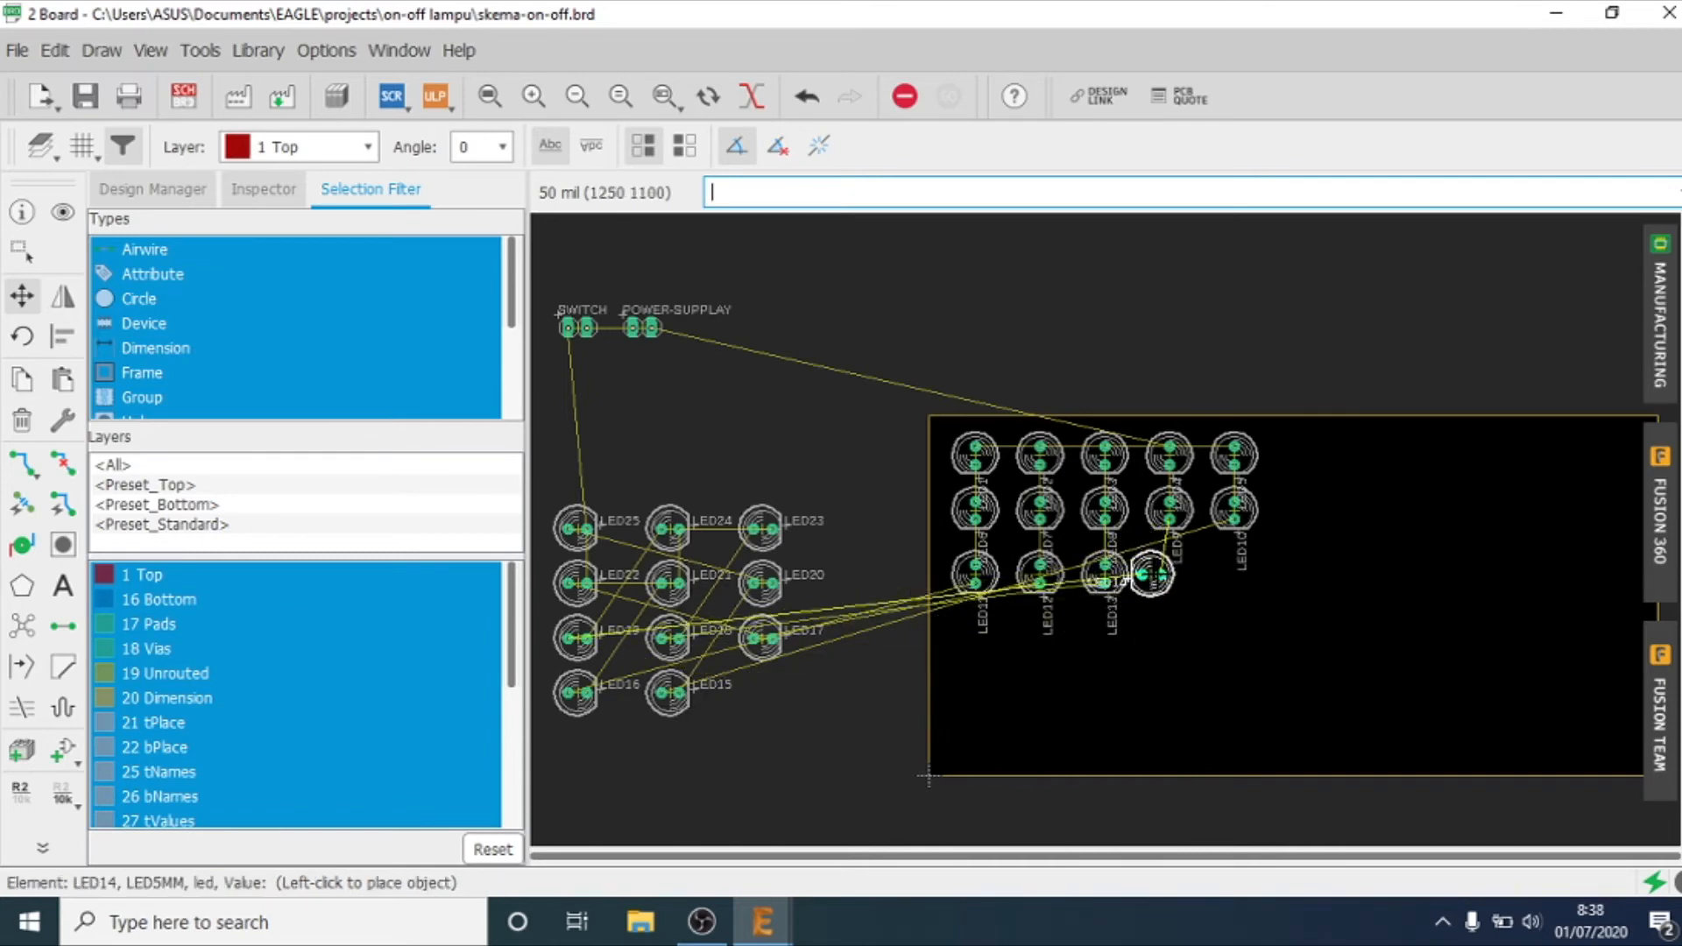
left_click(1170, 574)
left_click(670, 692)
left_click(1235, 574)
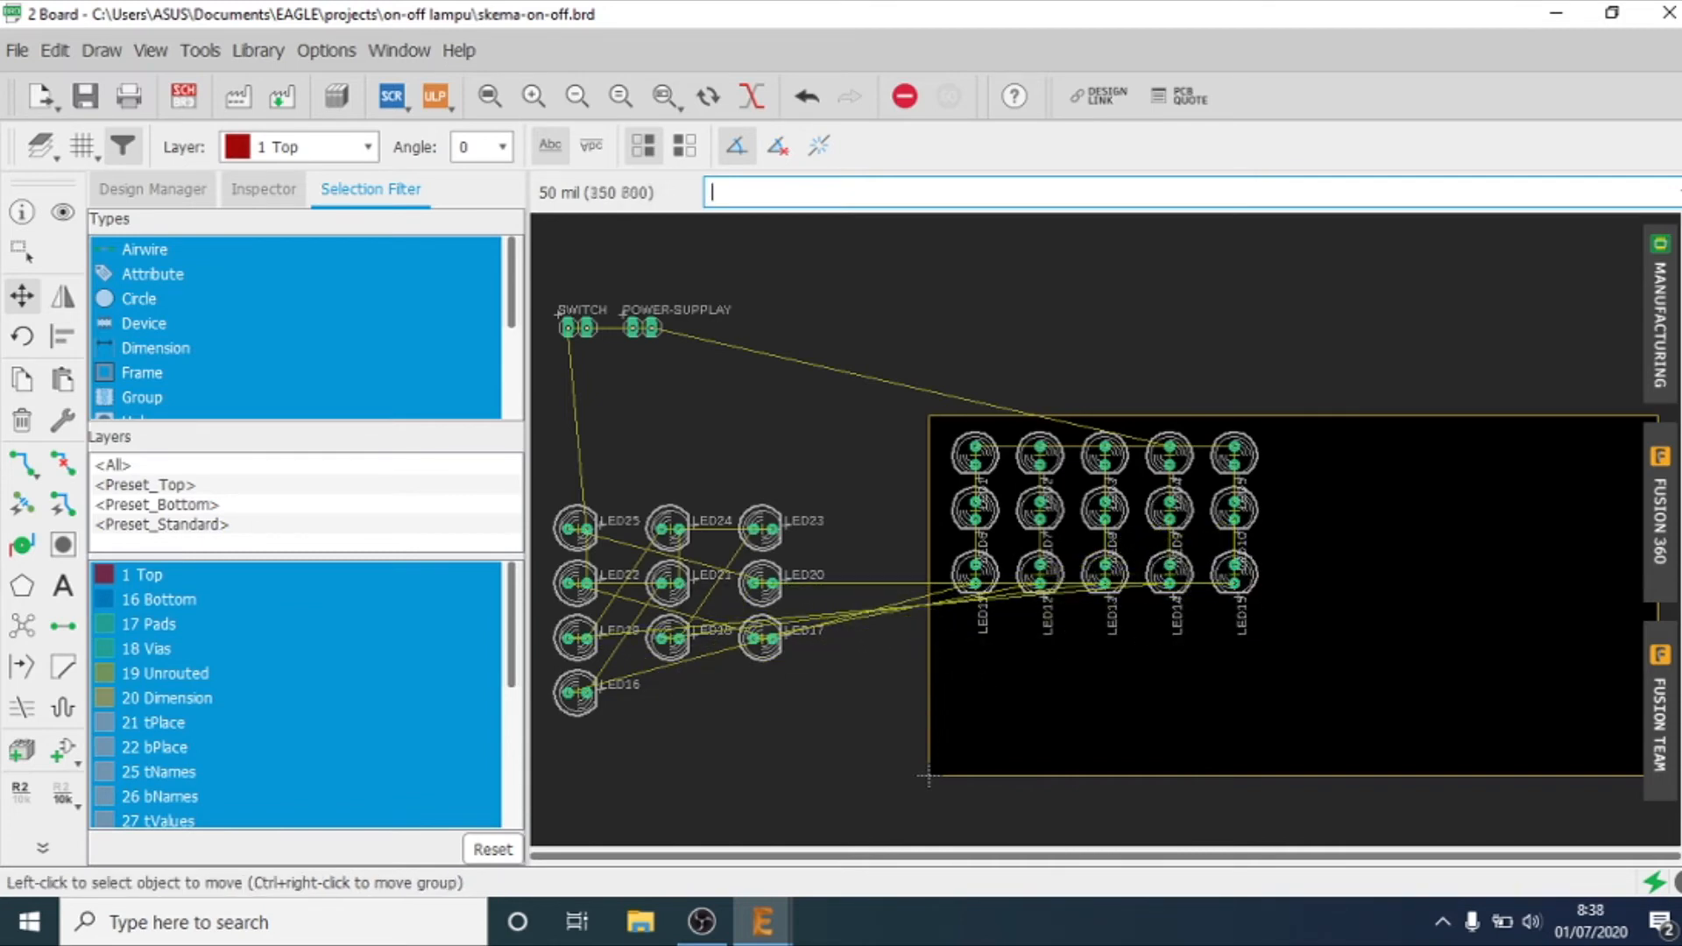
Step: Move LED16 to LED20 into a fourth row beneath LED11 to LED15, with their pads stacked vertically
left_click(576, 692)
left_click(975, 636)
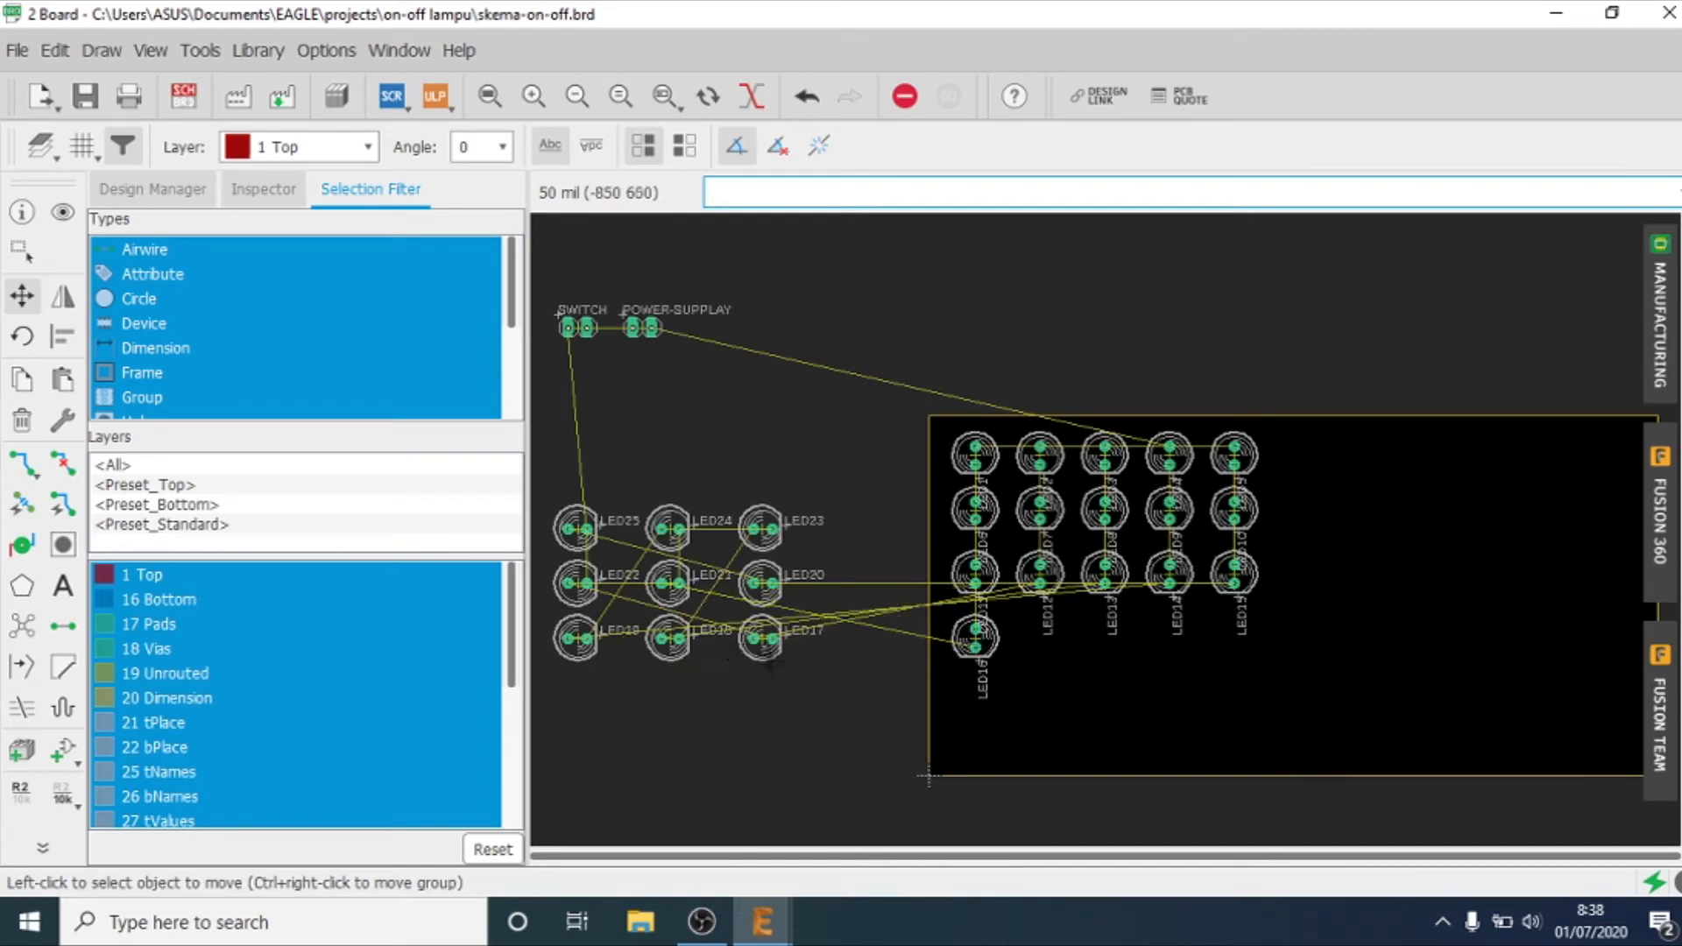
left_click(761, 638)
left_click(1040, 638)
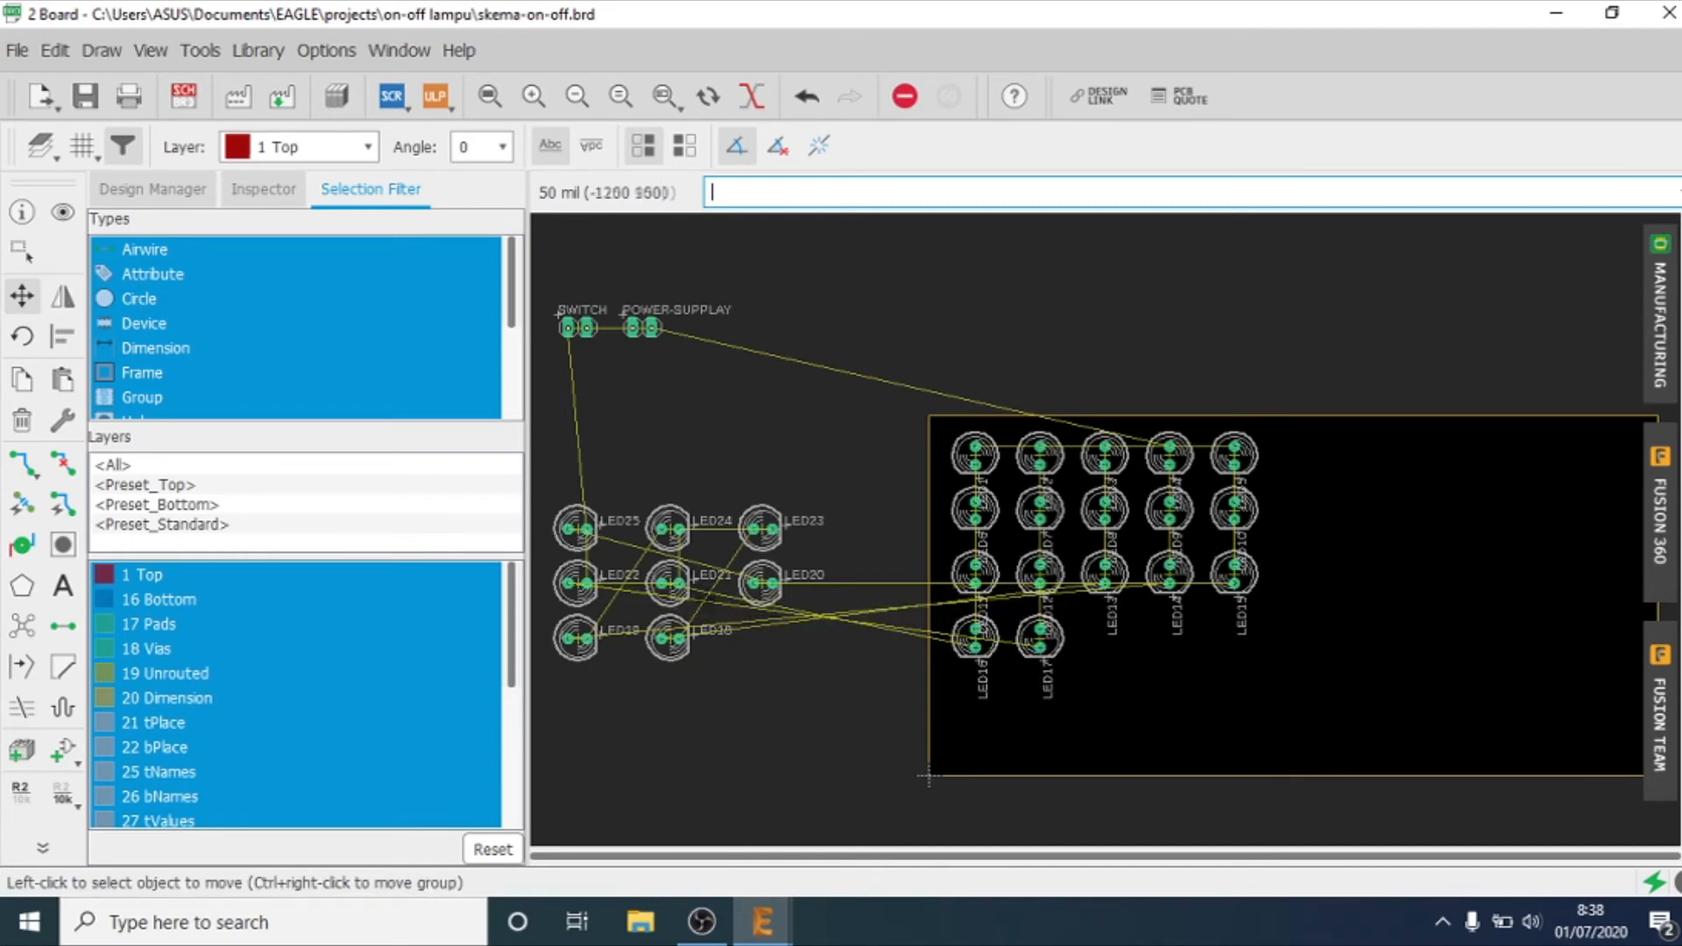
left_click(669, 637)
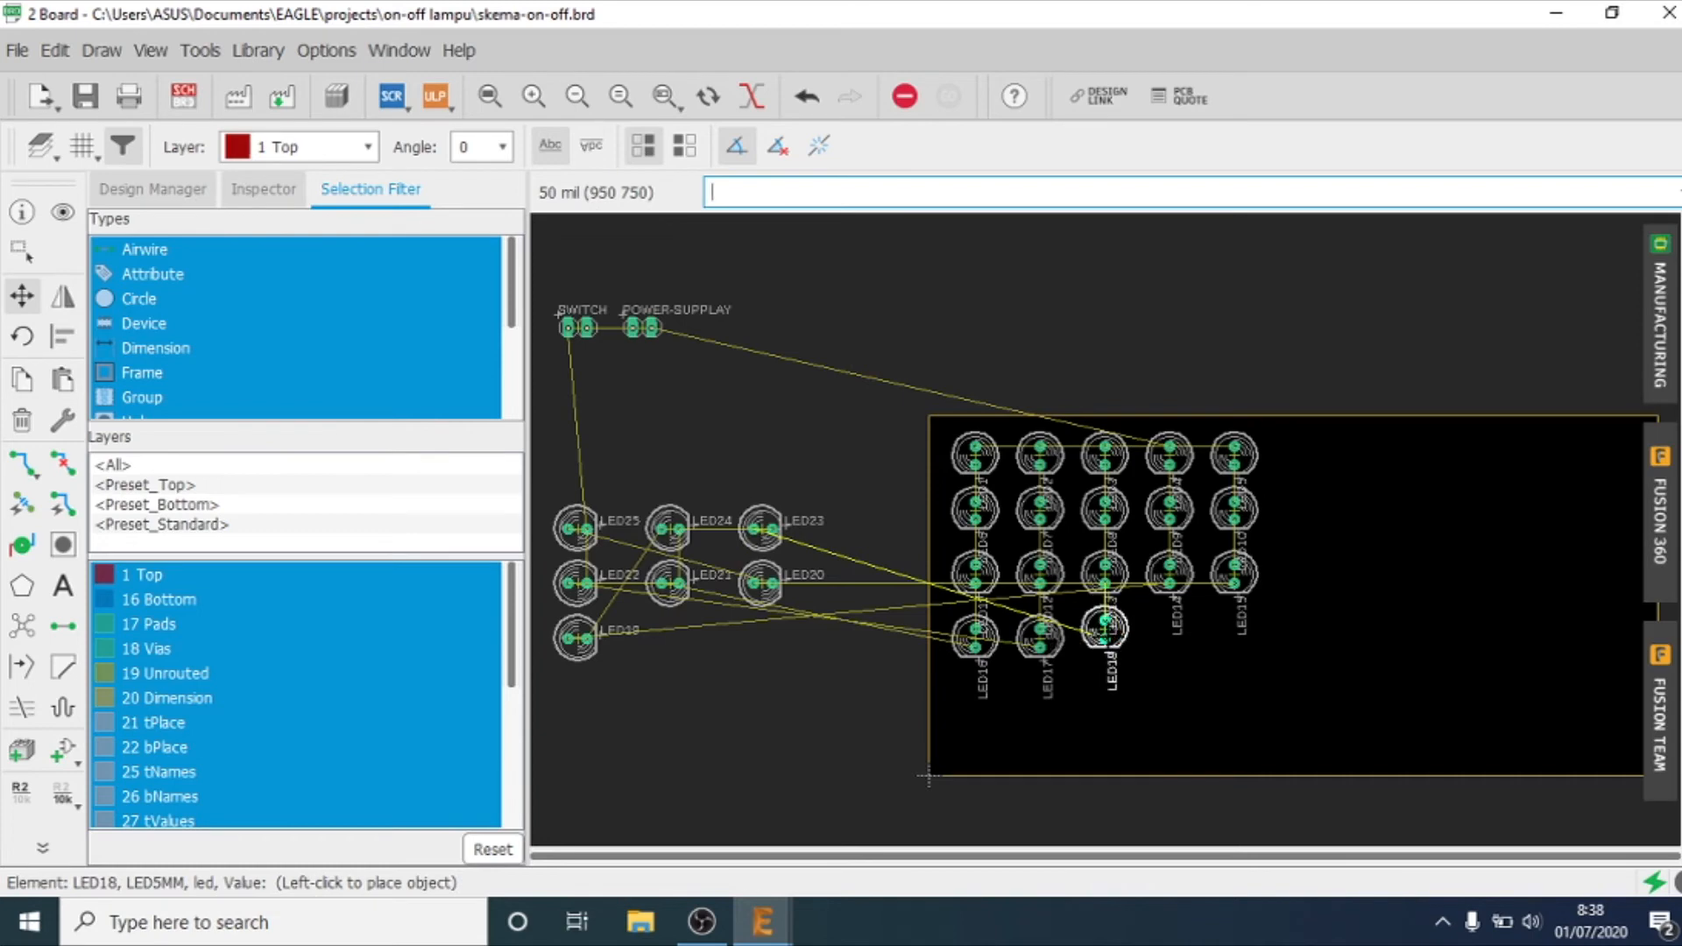
left_click(1105, 638)
left_click(576, 637)
left_click(1170, 638)
left_click(761, 582)
left_click(1234, 638)
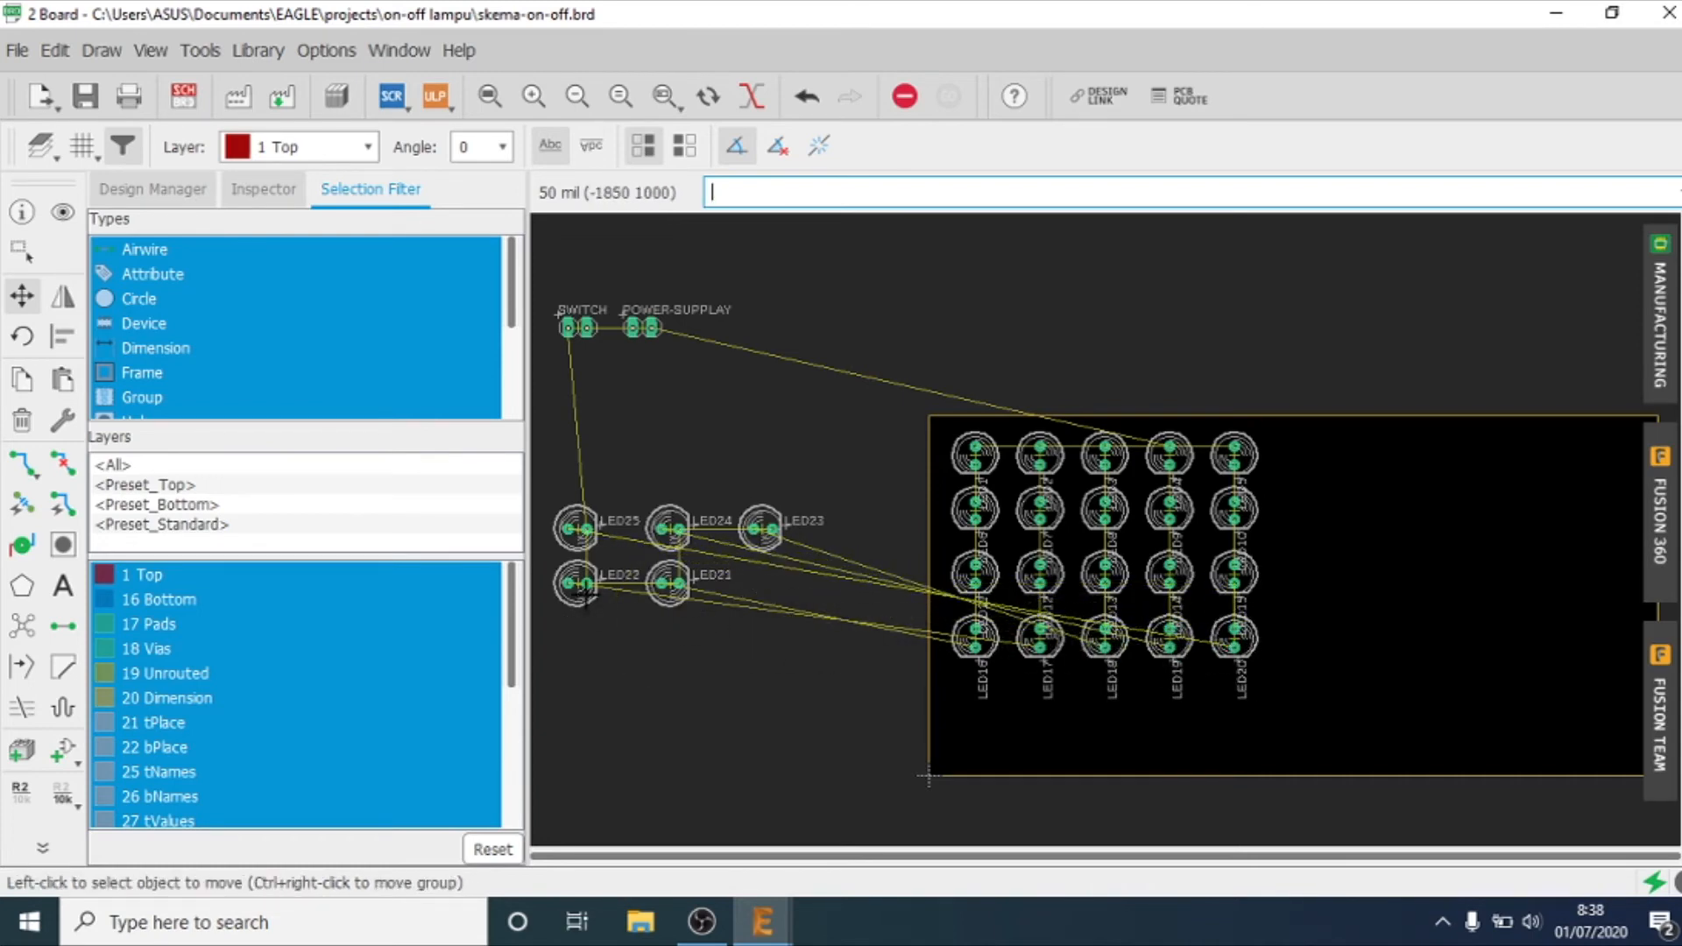
Step: Move LED21 to LED25 into a fifth row beneath LED16 to LED20, completing the 5 by 5 grid in matching orientation
left_click(669, 583)
left_click(975, 701)
left_click(576, 583)
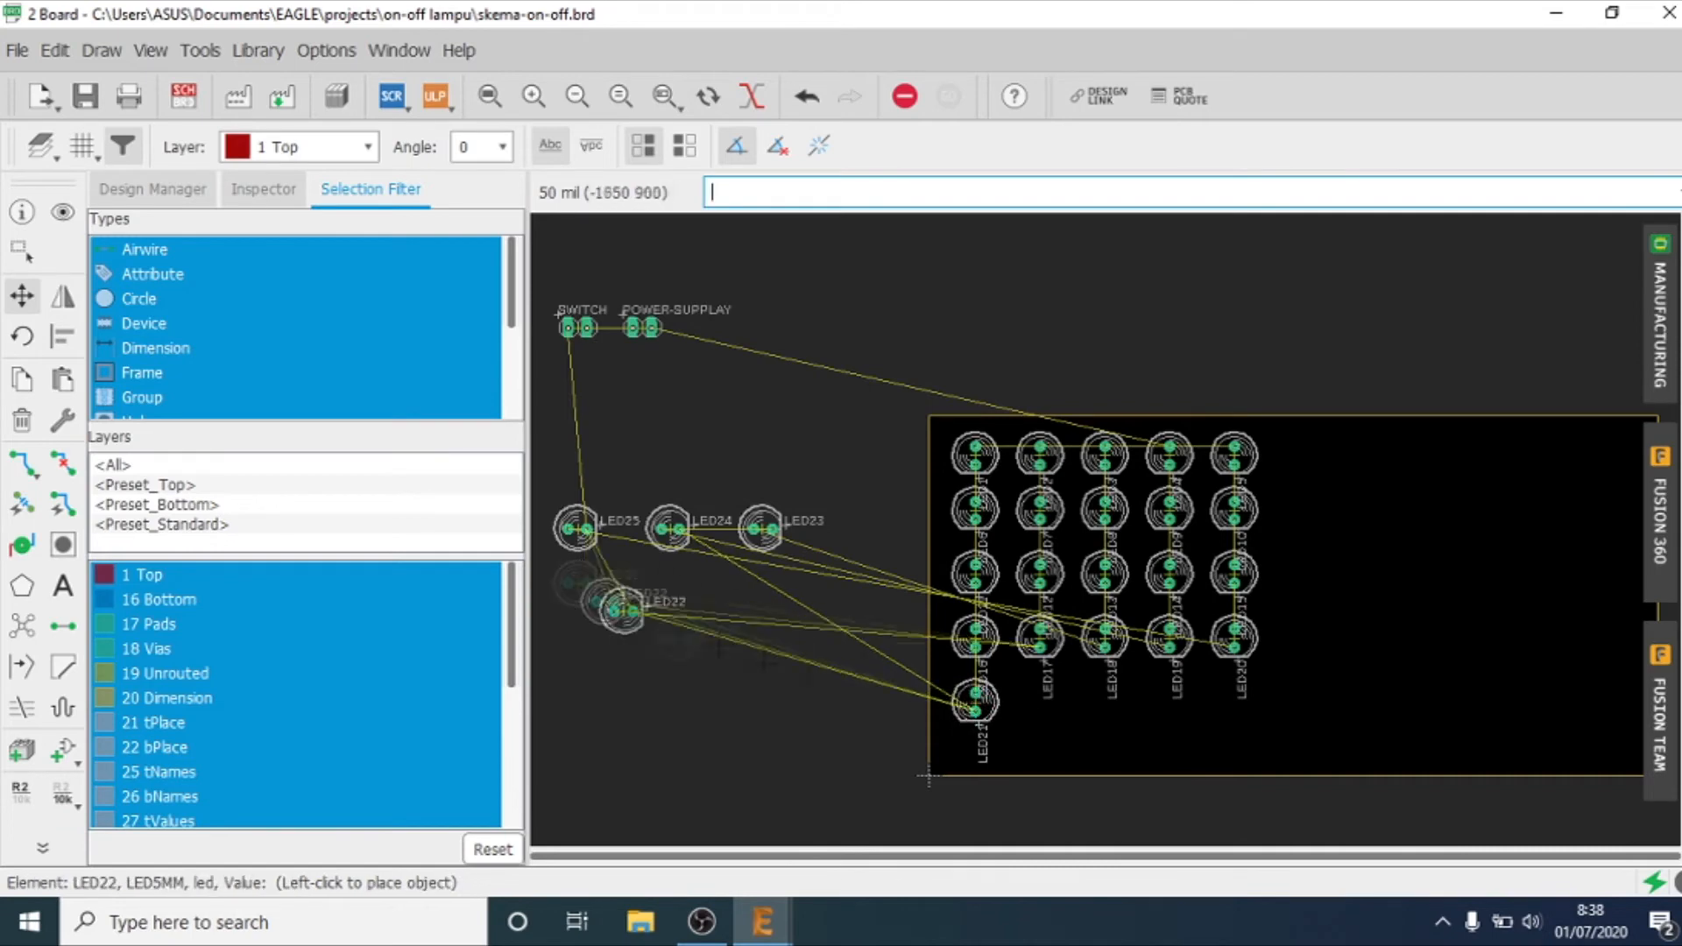
left_click(1039, 701)
left_click(761, 528)
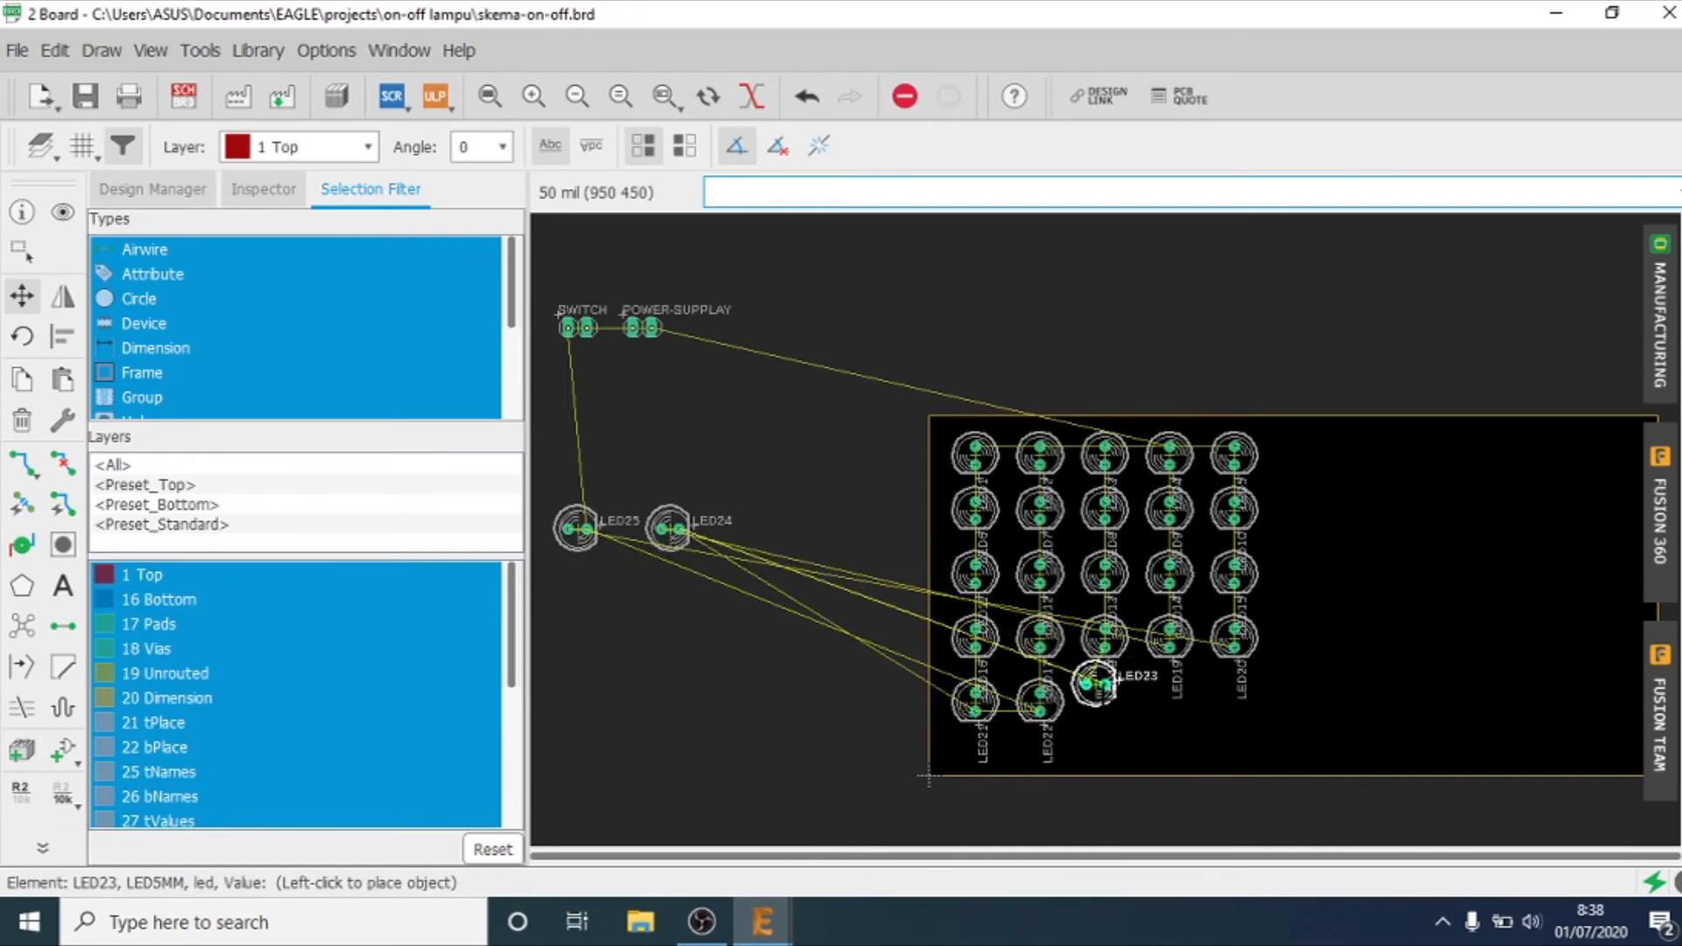
left_click(1105, 701)
left_click(669, 528)
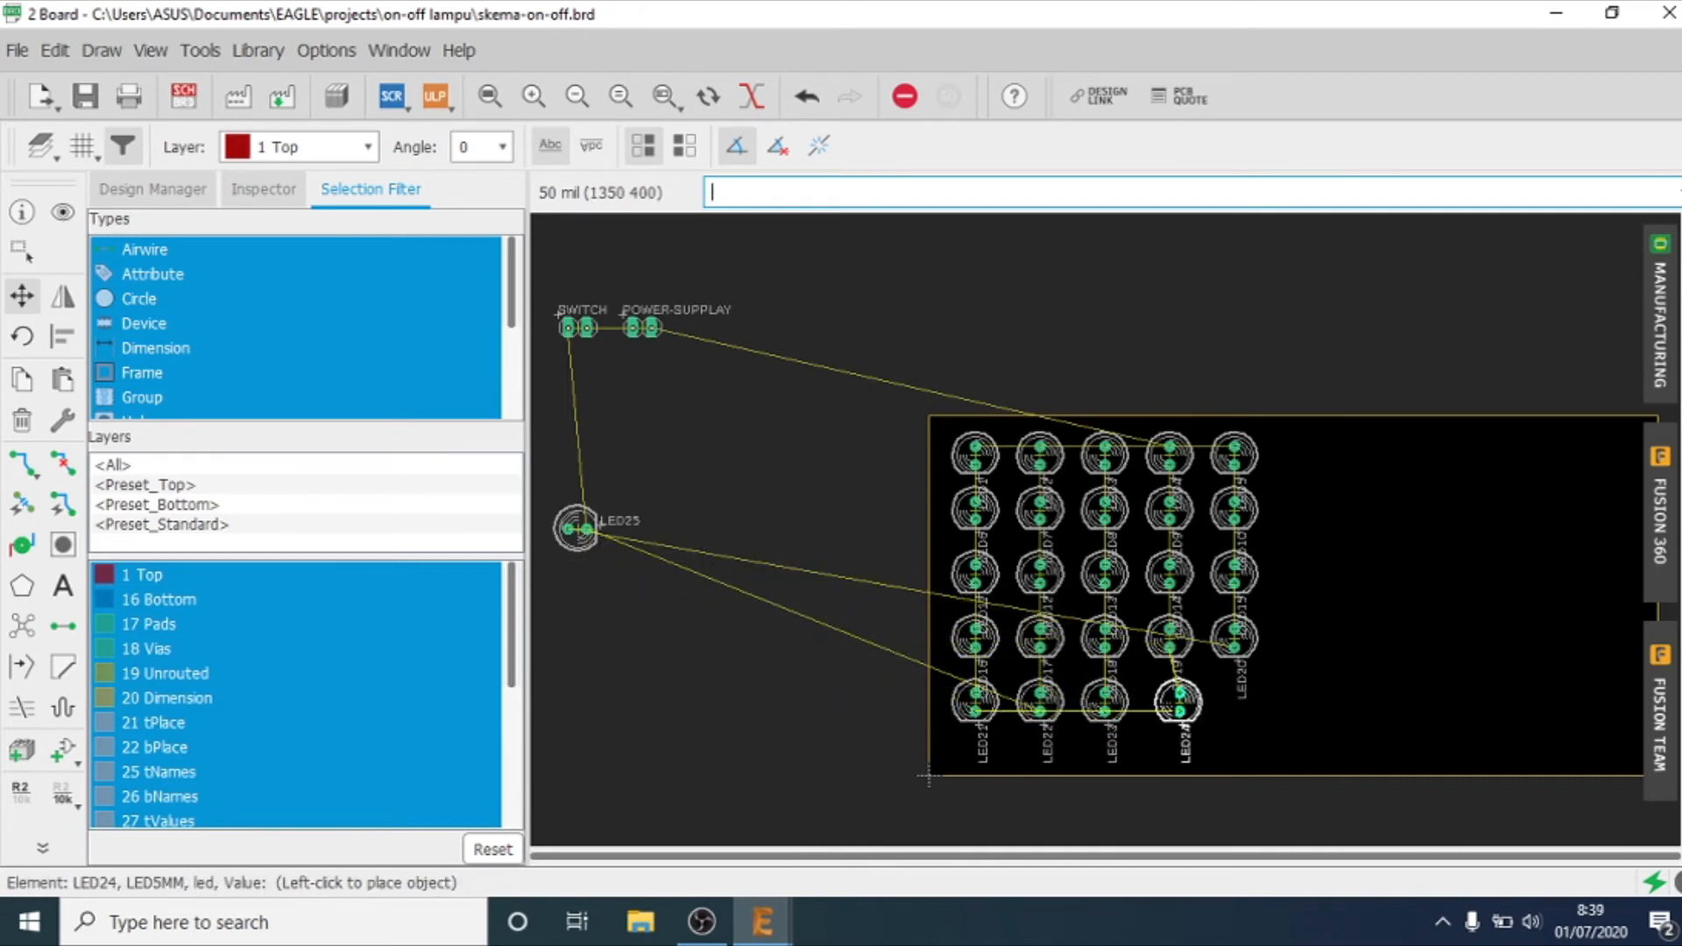
left_click(1170, 700)
left_click(575, 528)
left_click(1235, 701)
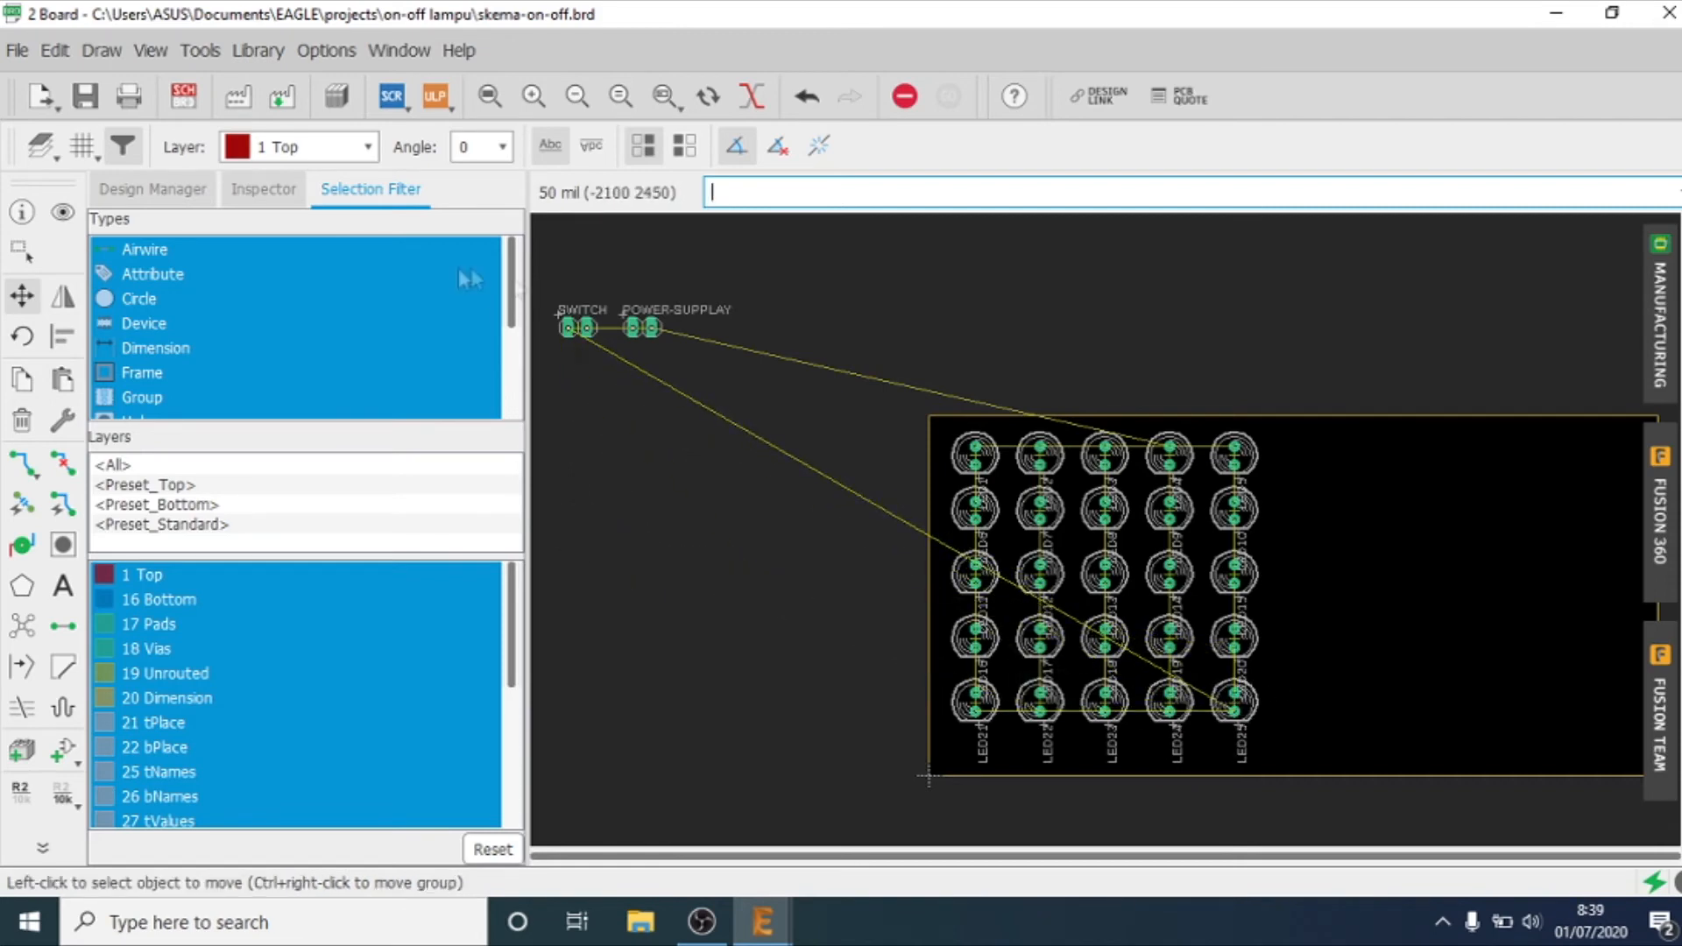
Step: Place SWITCH to the right of LED25 and POWER-SUPPLAY directly above it, both rotated so their pads stack vertically
left_click(567, 328)
left_click(1317, 702)
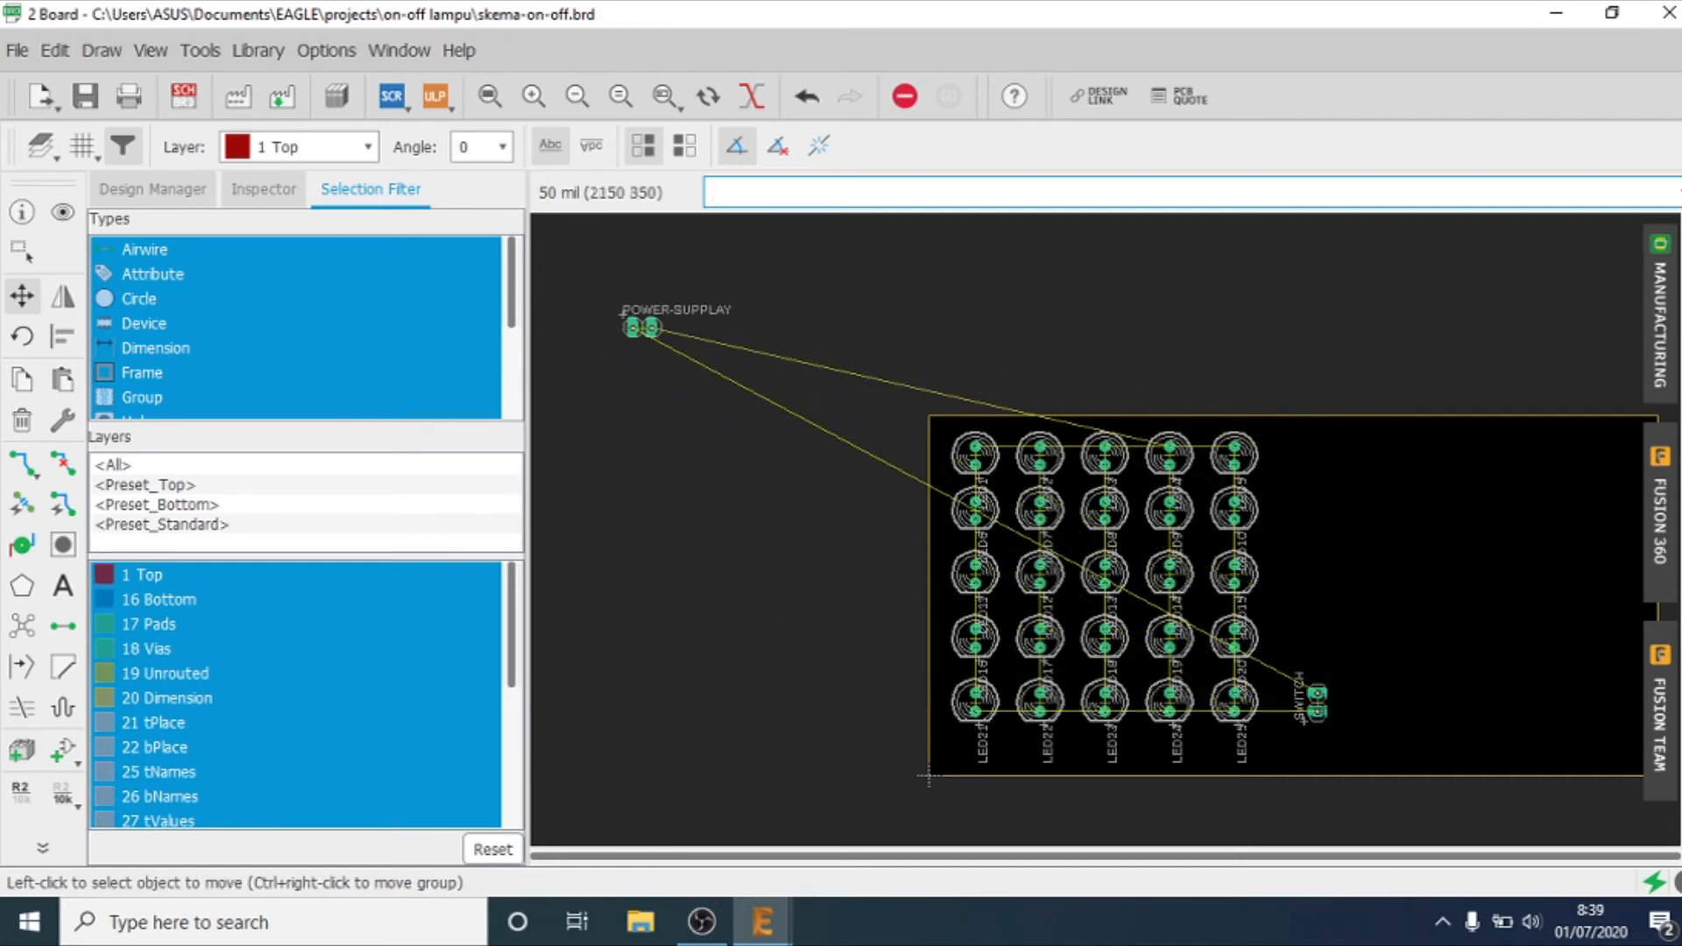
left_click(642, 328)
right_click(1306, 627)
left_click(1314, 631)
key("ctrl+z")
left_click(642, 328)
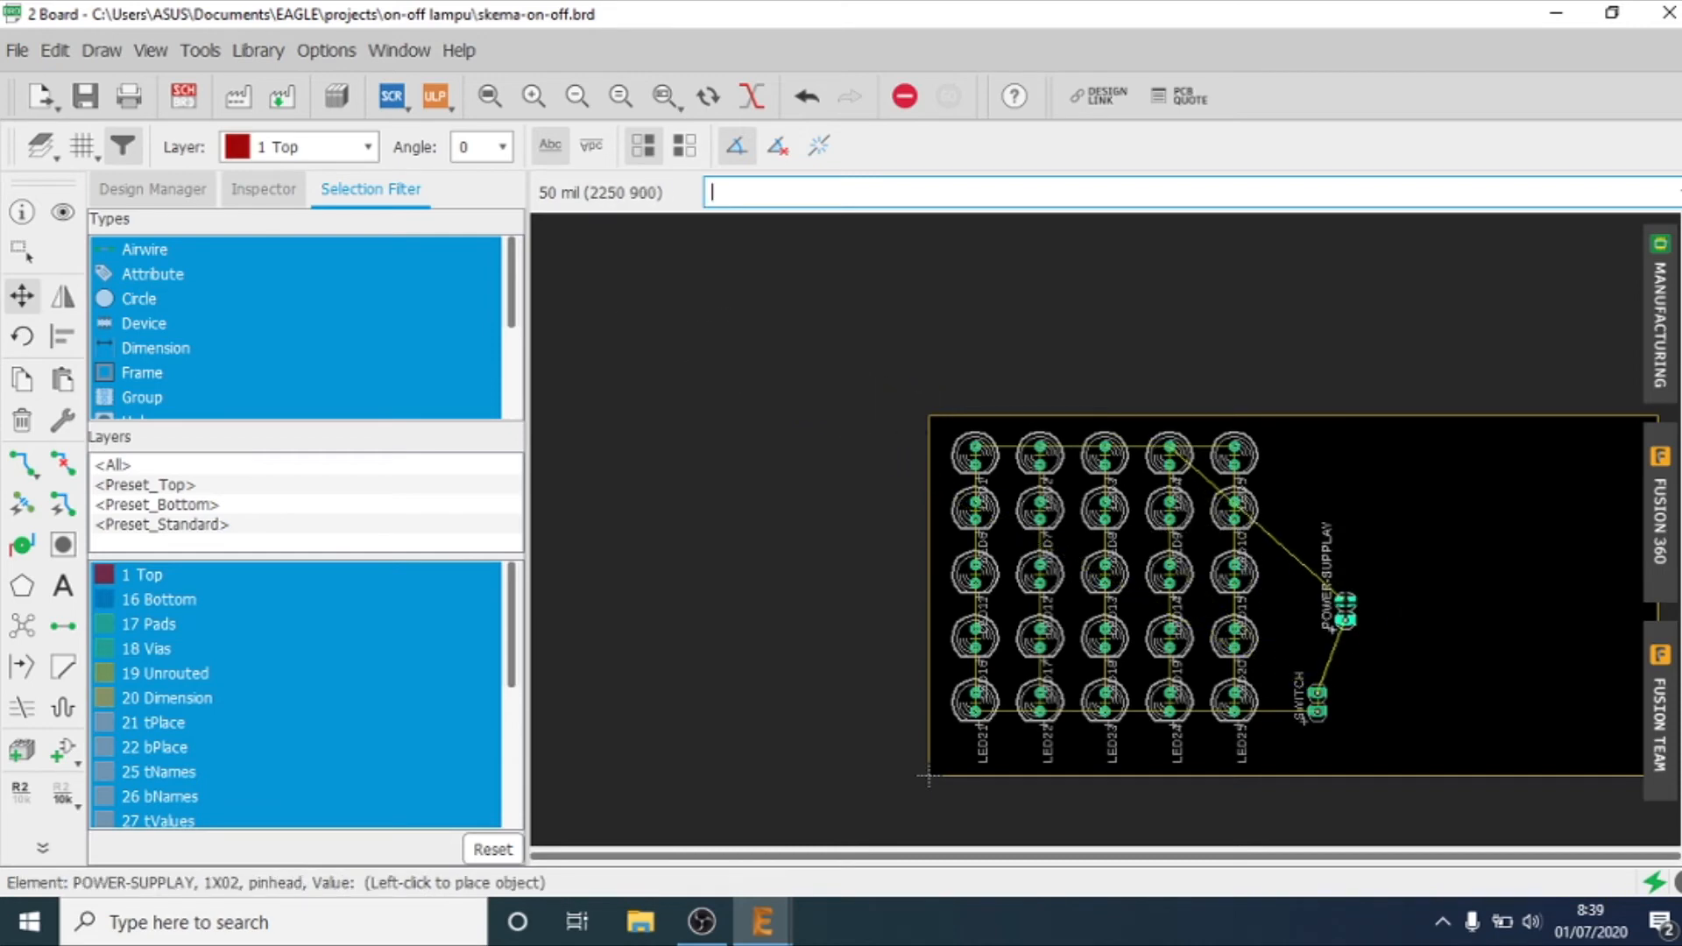
left_click(1302, 642)
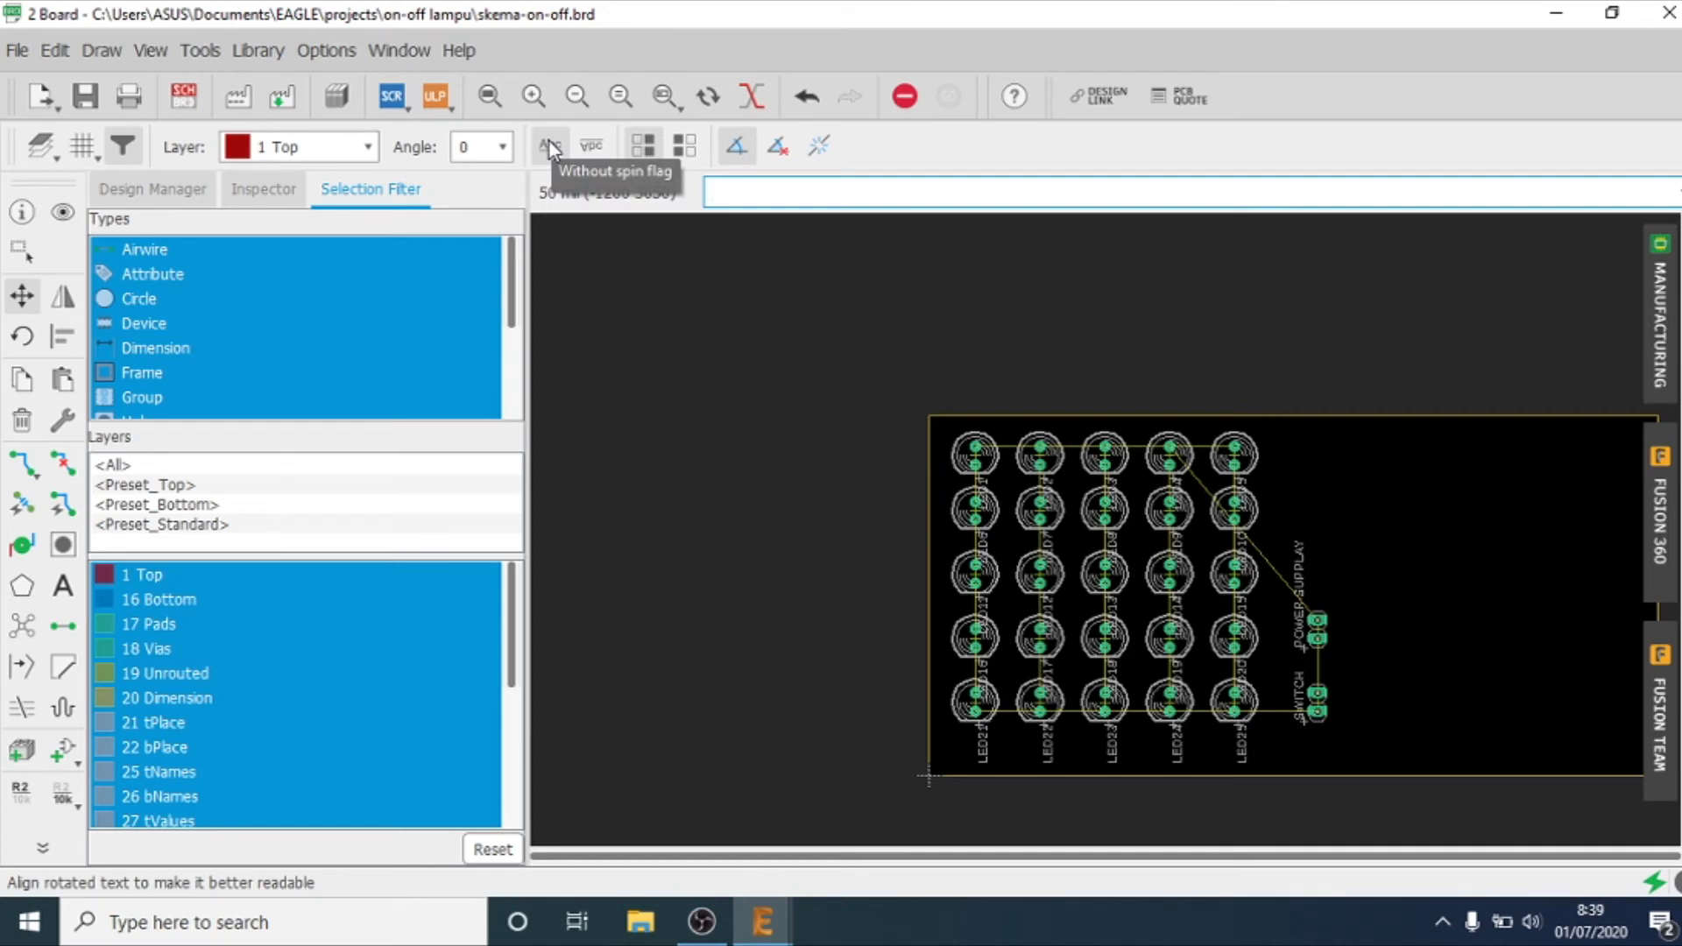
Step: Autoroute the board on layer 16 Bottom only, with the Top layer set to N/A, and accept the TopRouter variant
left_click(68, 511)
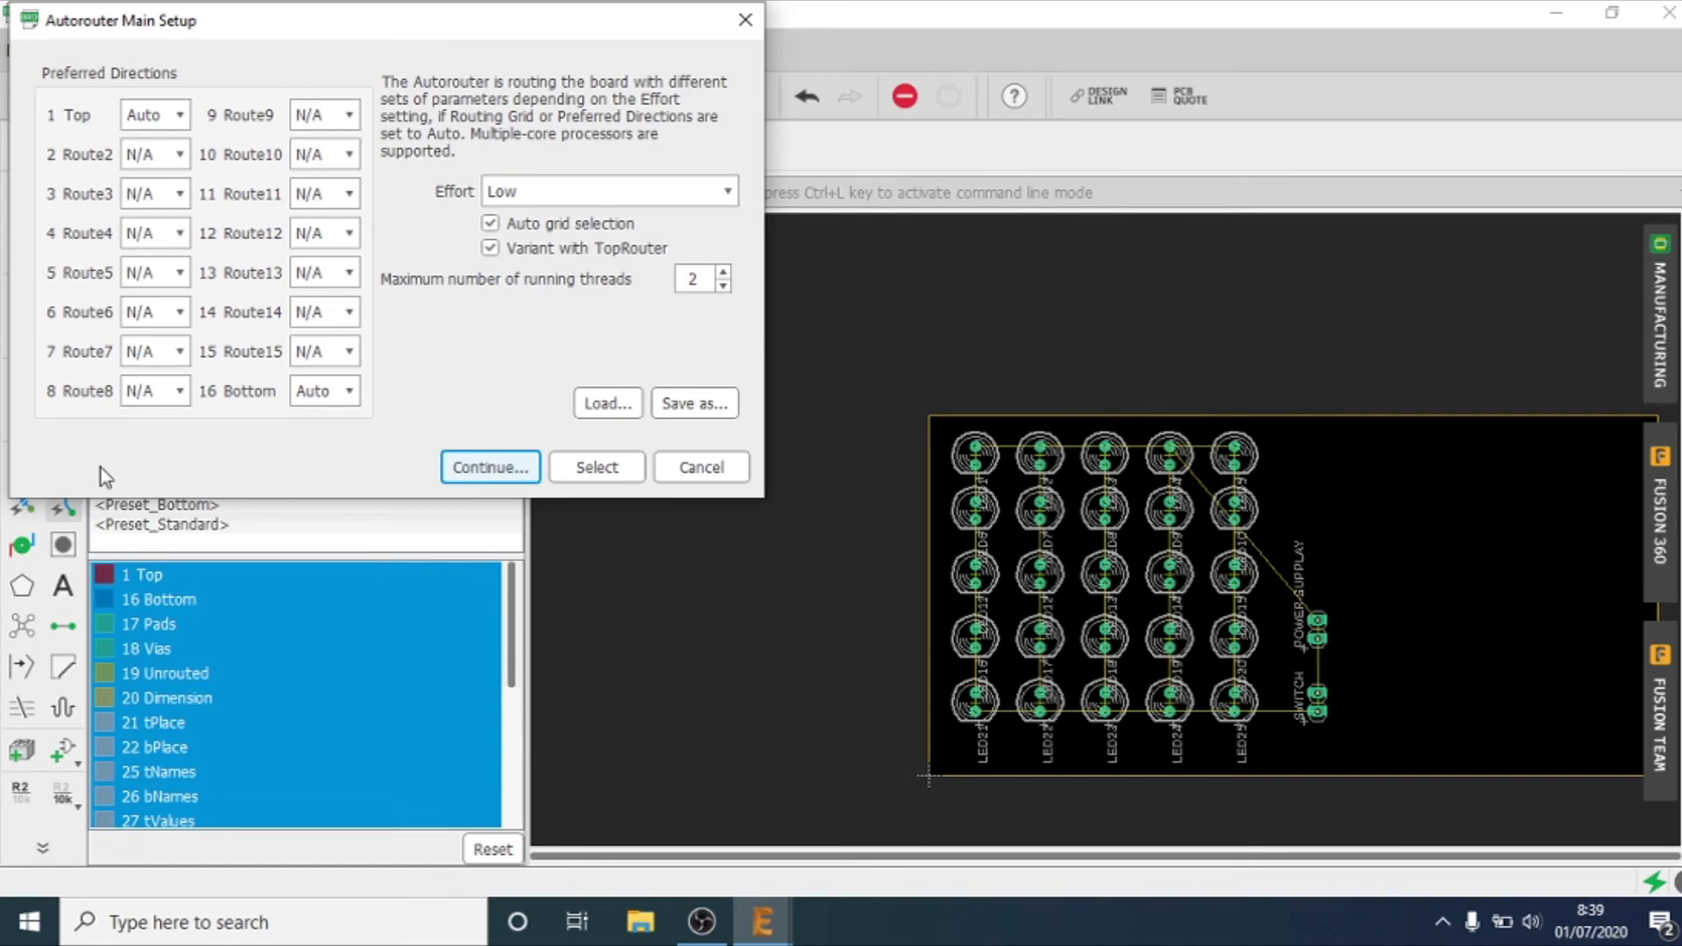
left_click(151, 114)
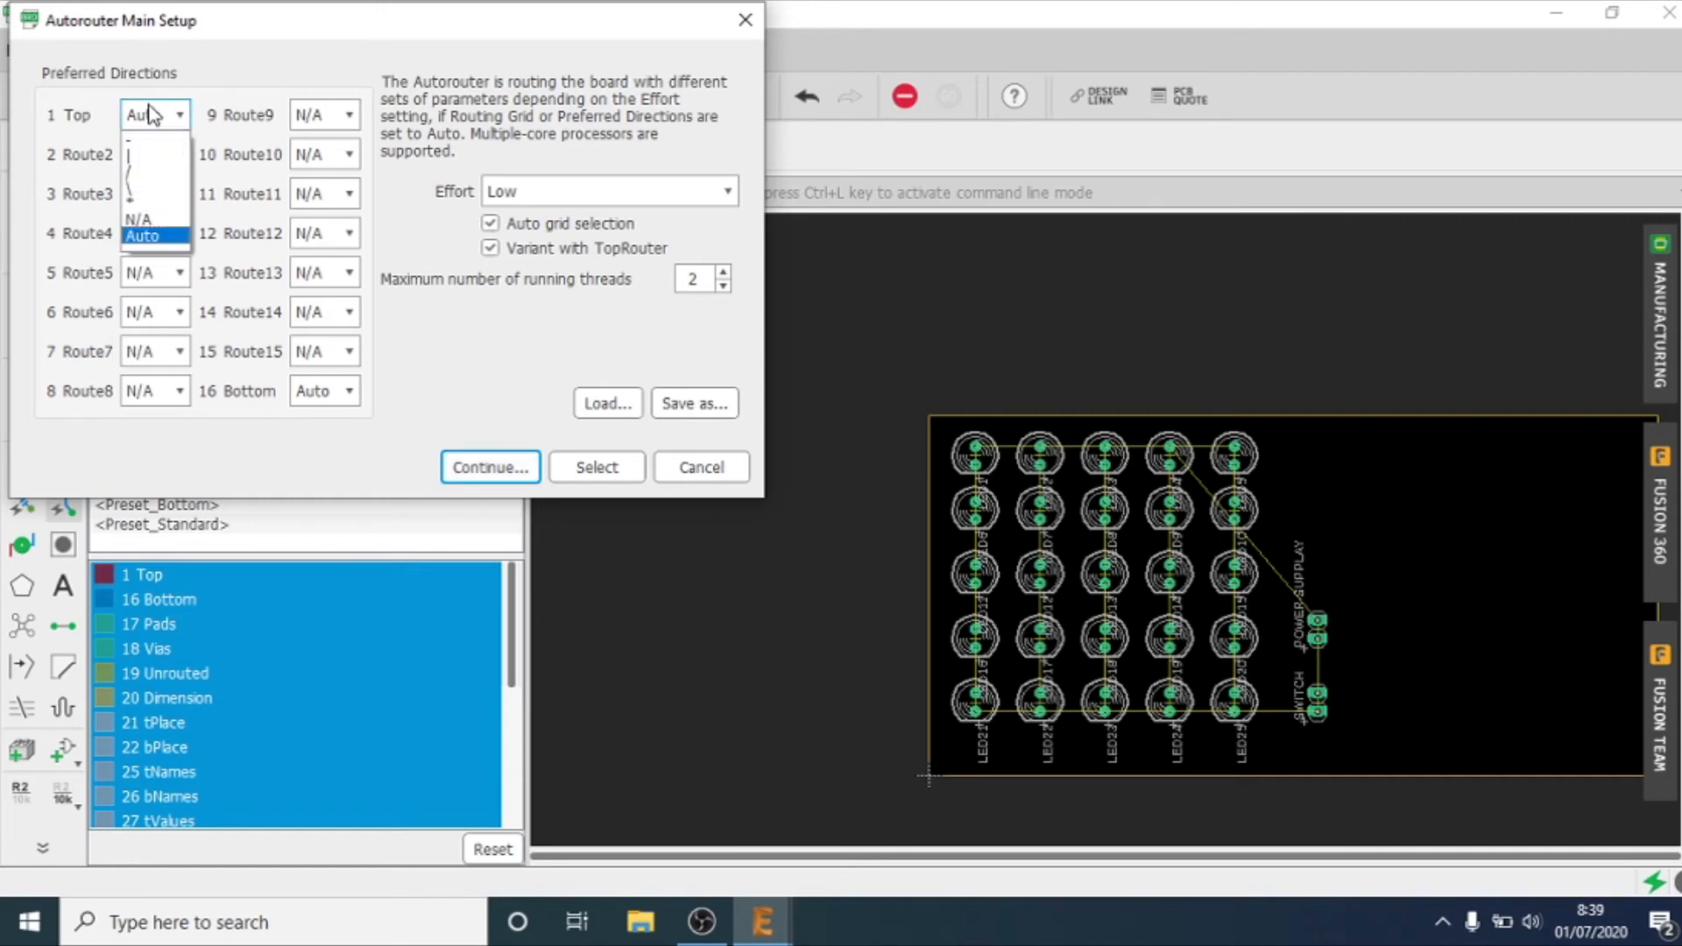
left_click(158, 221)
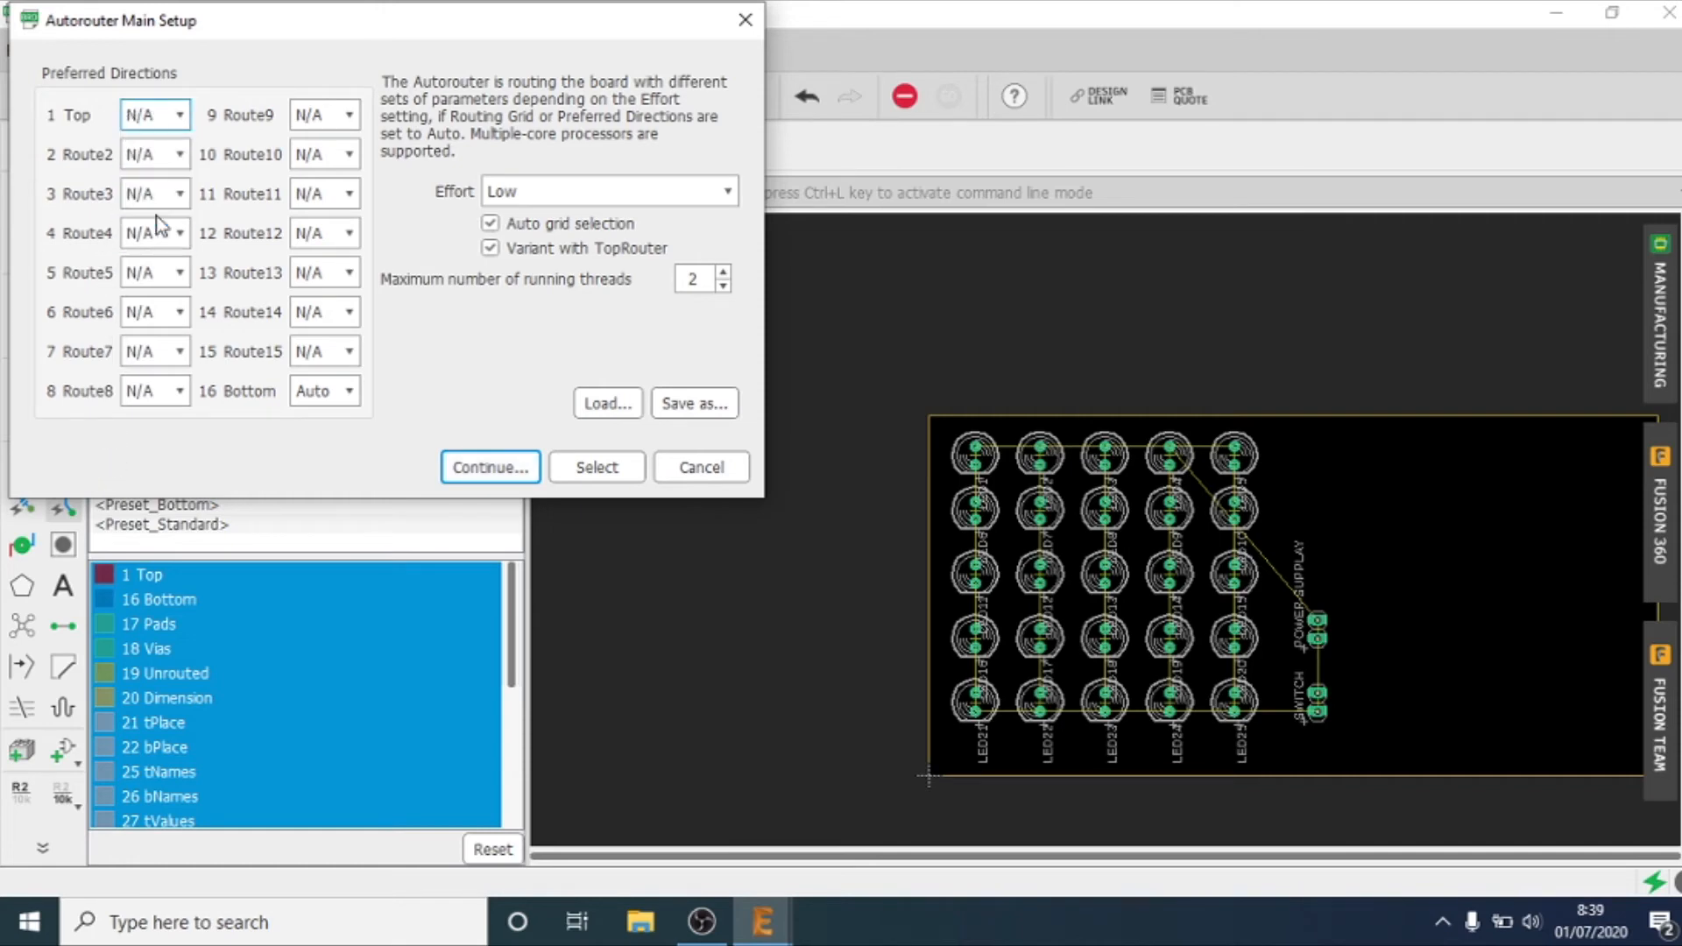
left_click(523, 469)
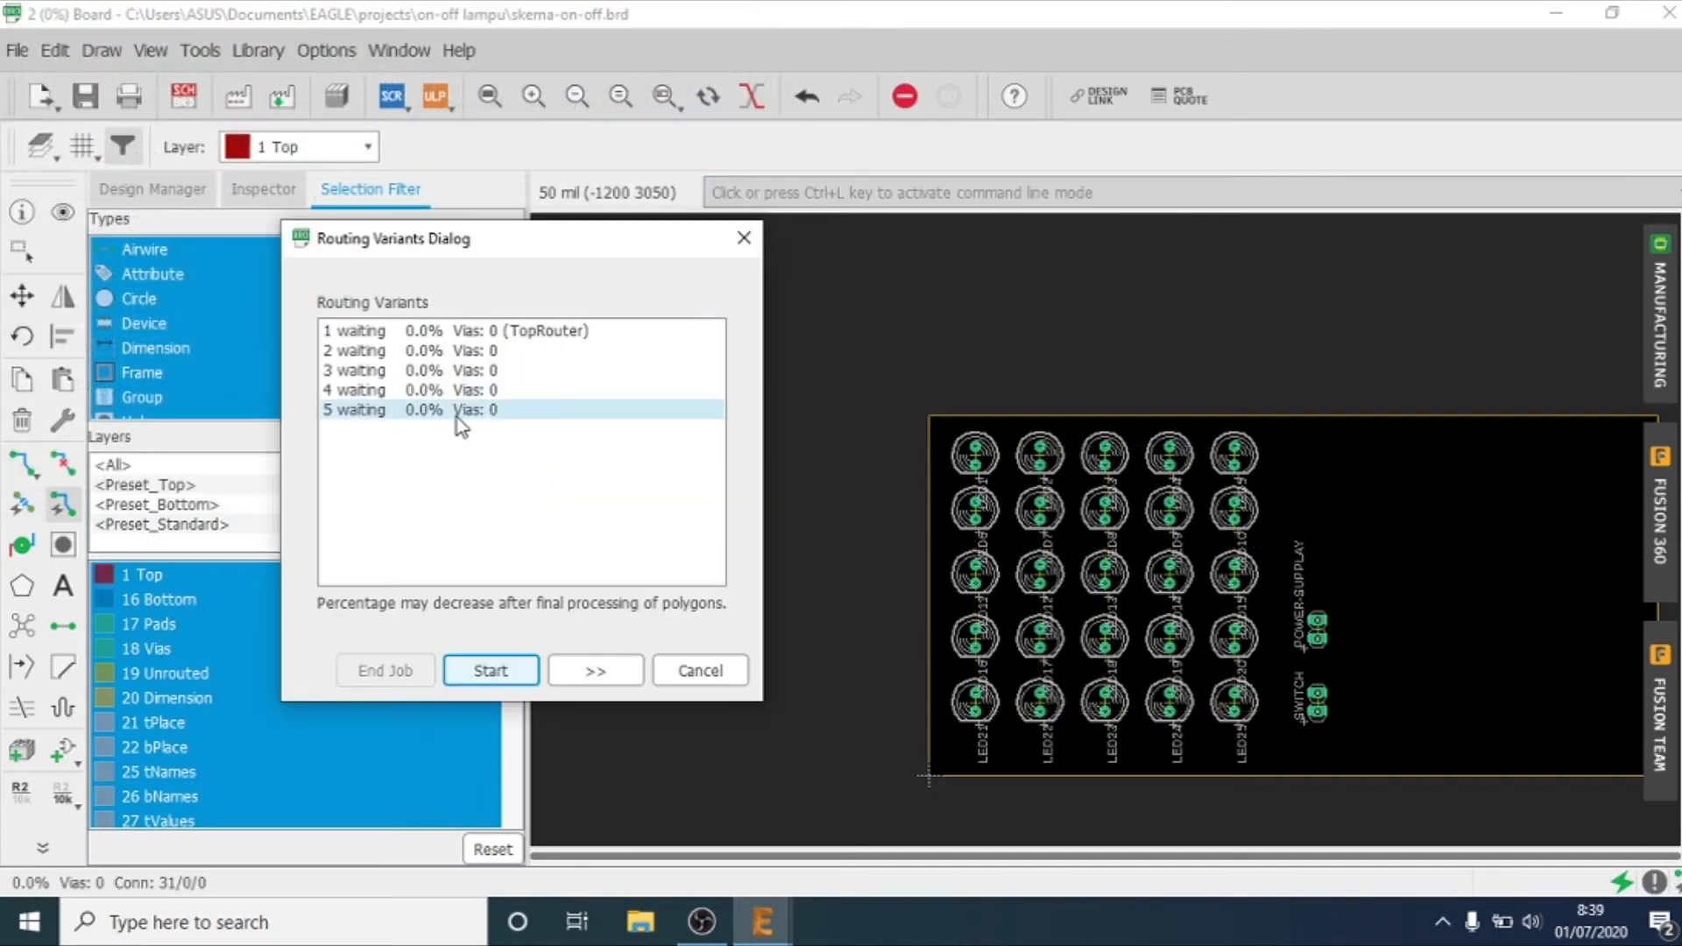
left_click(489, 671)
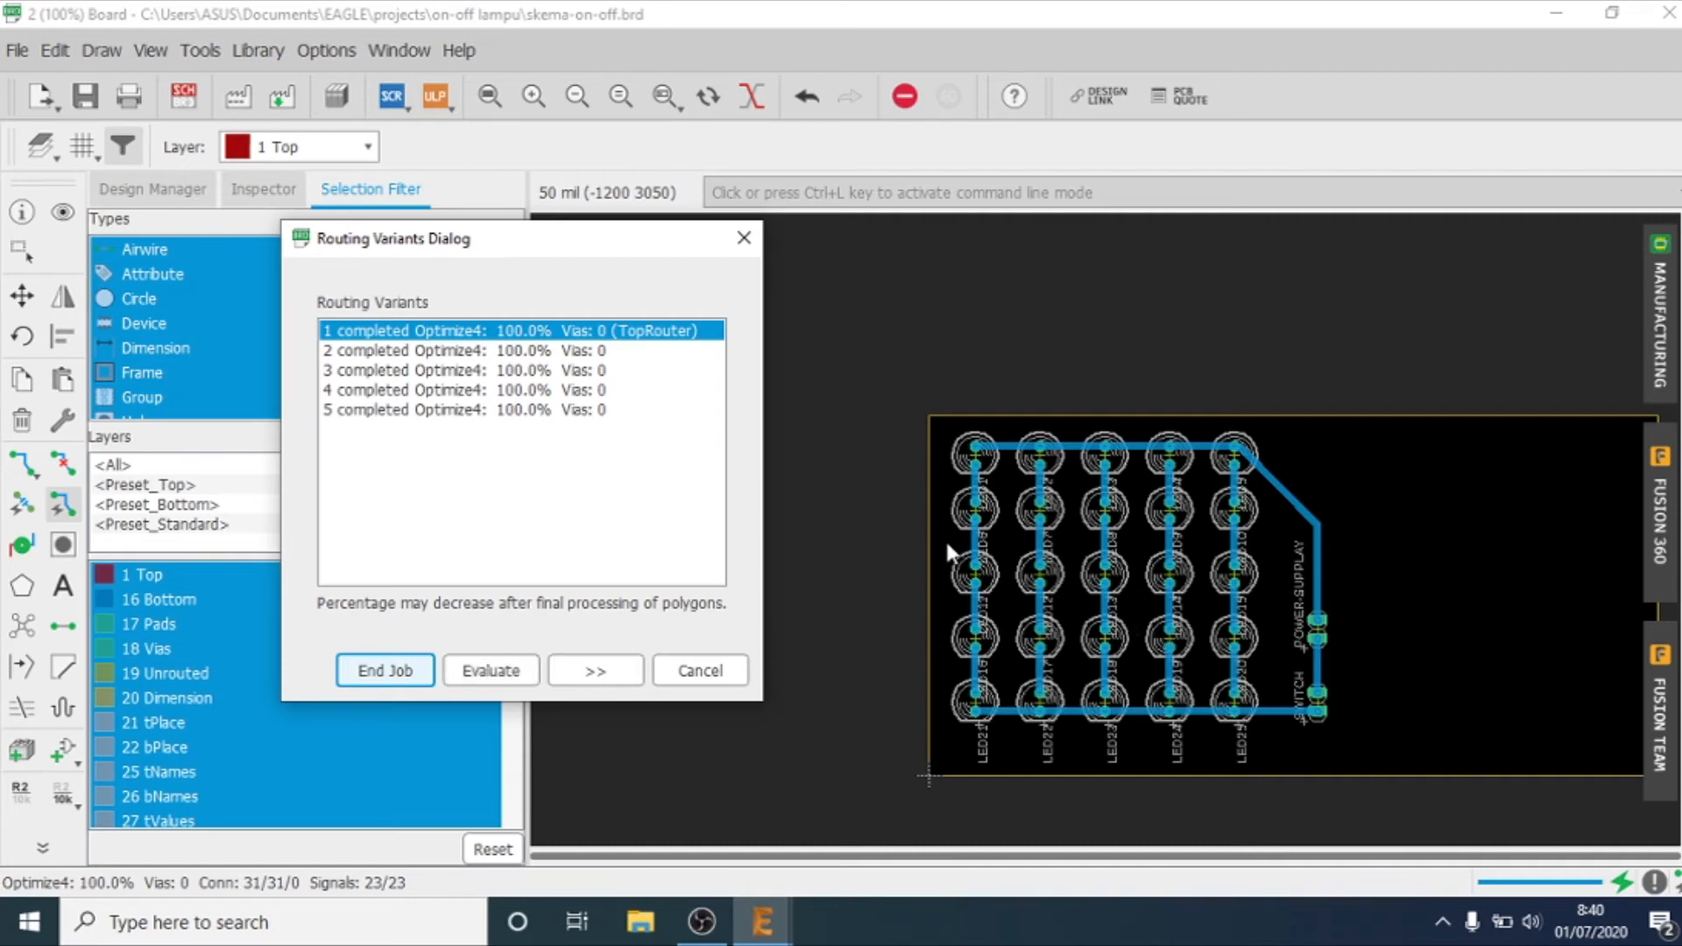
left_click(414, 679)
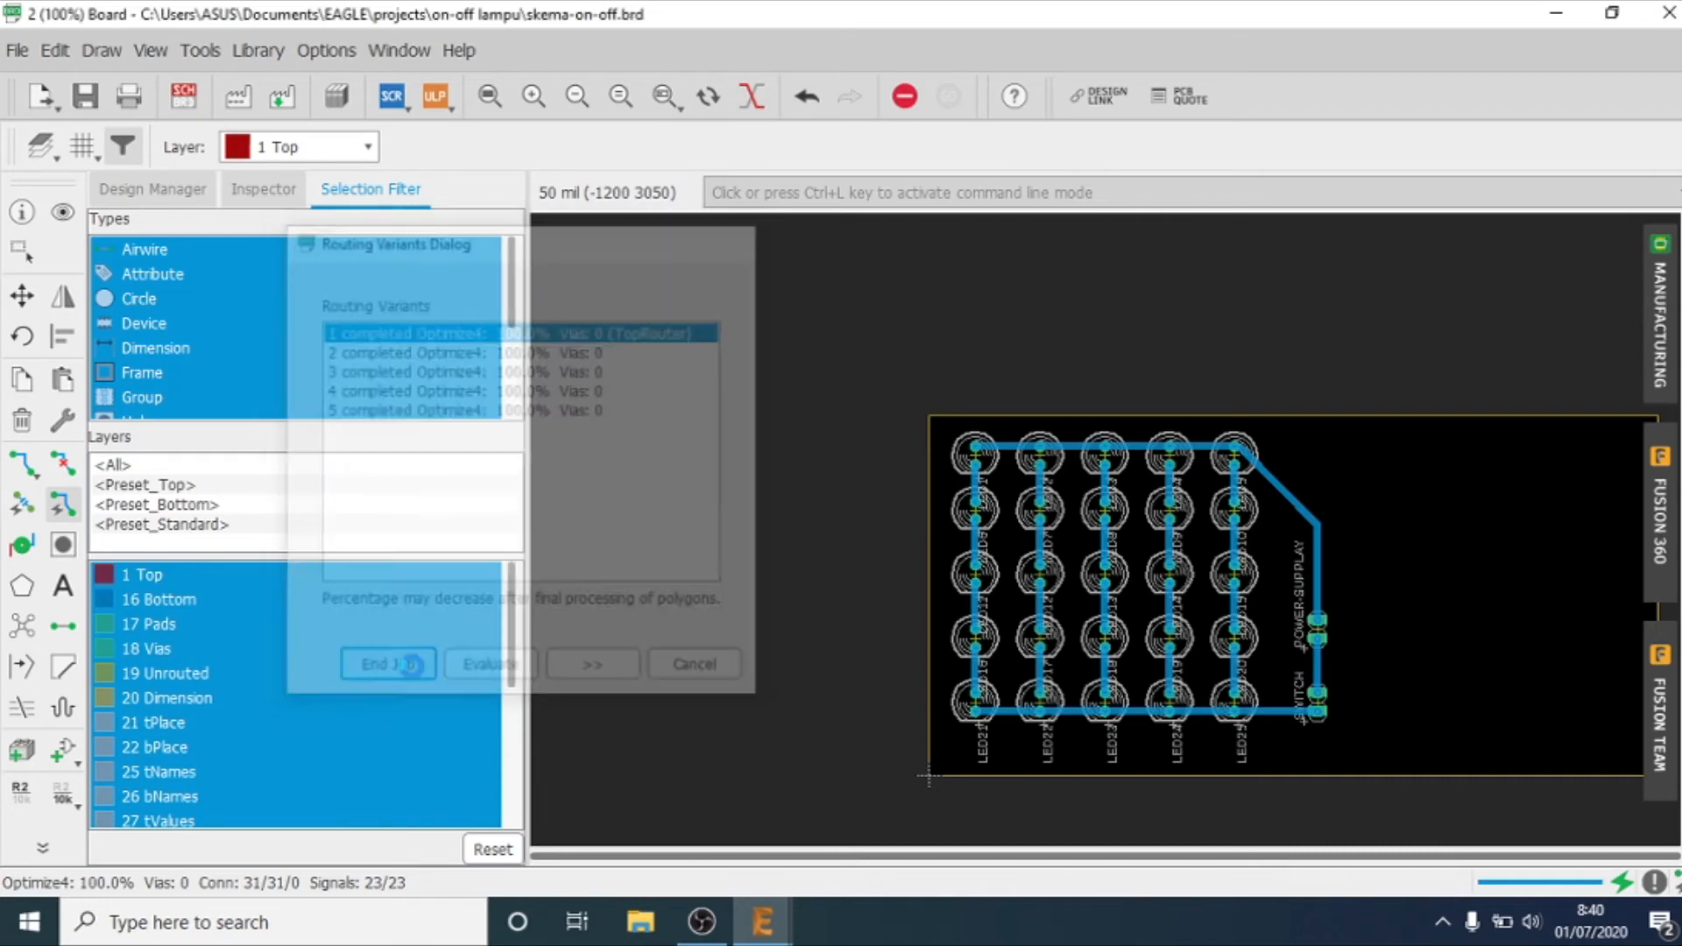
Step: Delete the GND trace segment between LED1 and LED2 at the top of the LED grid
scroll(683, 518, "up", 2)
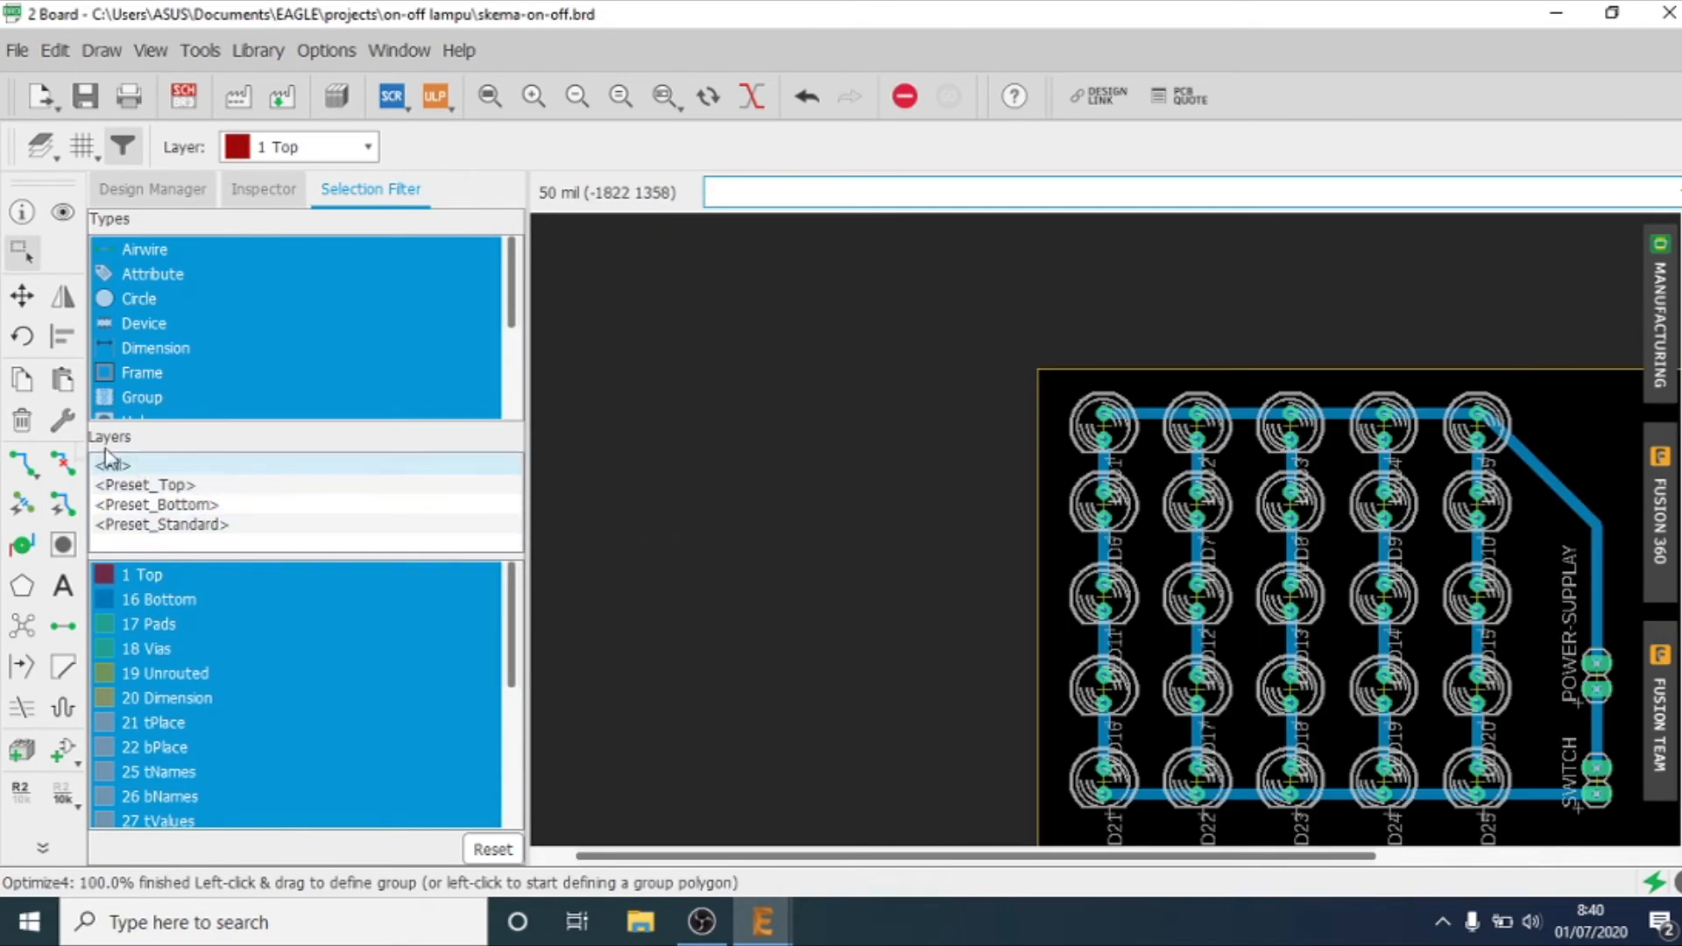
left_click(24, 465)
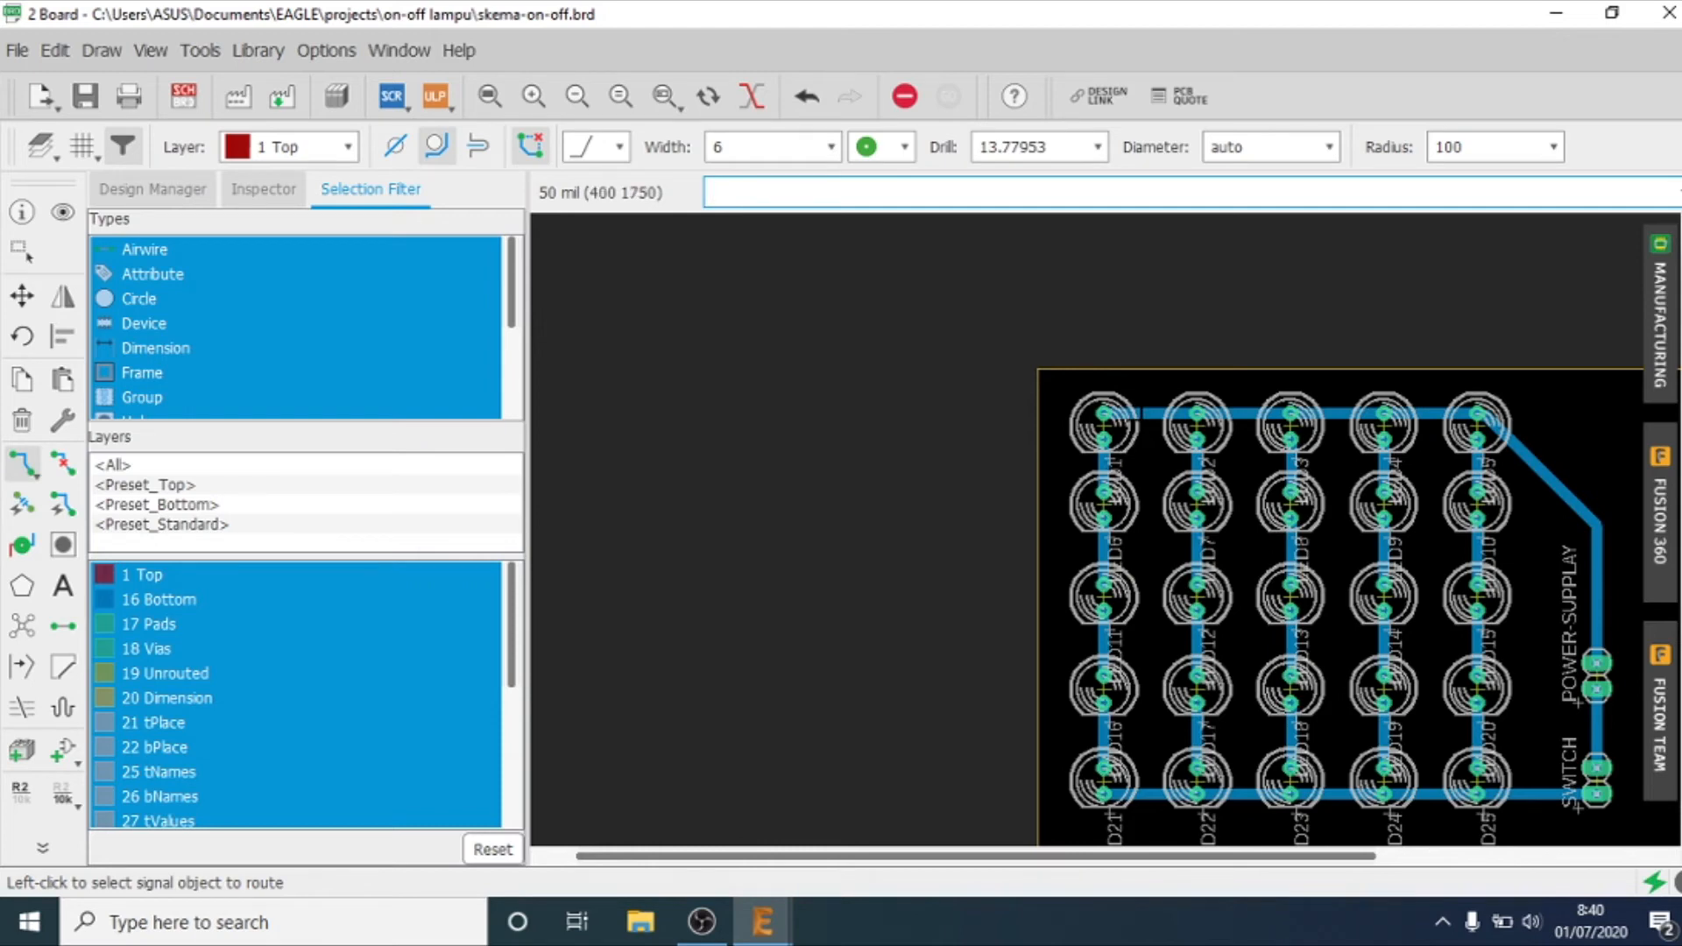
right_click(1142, 413)
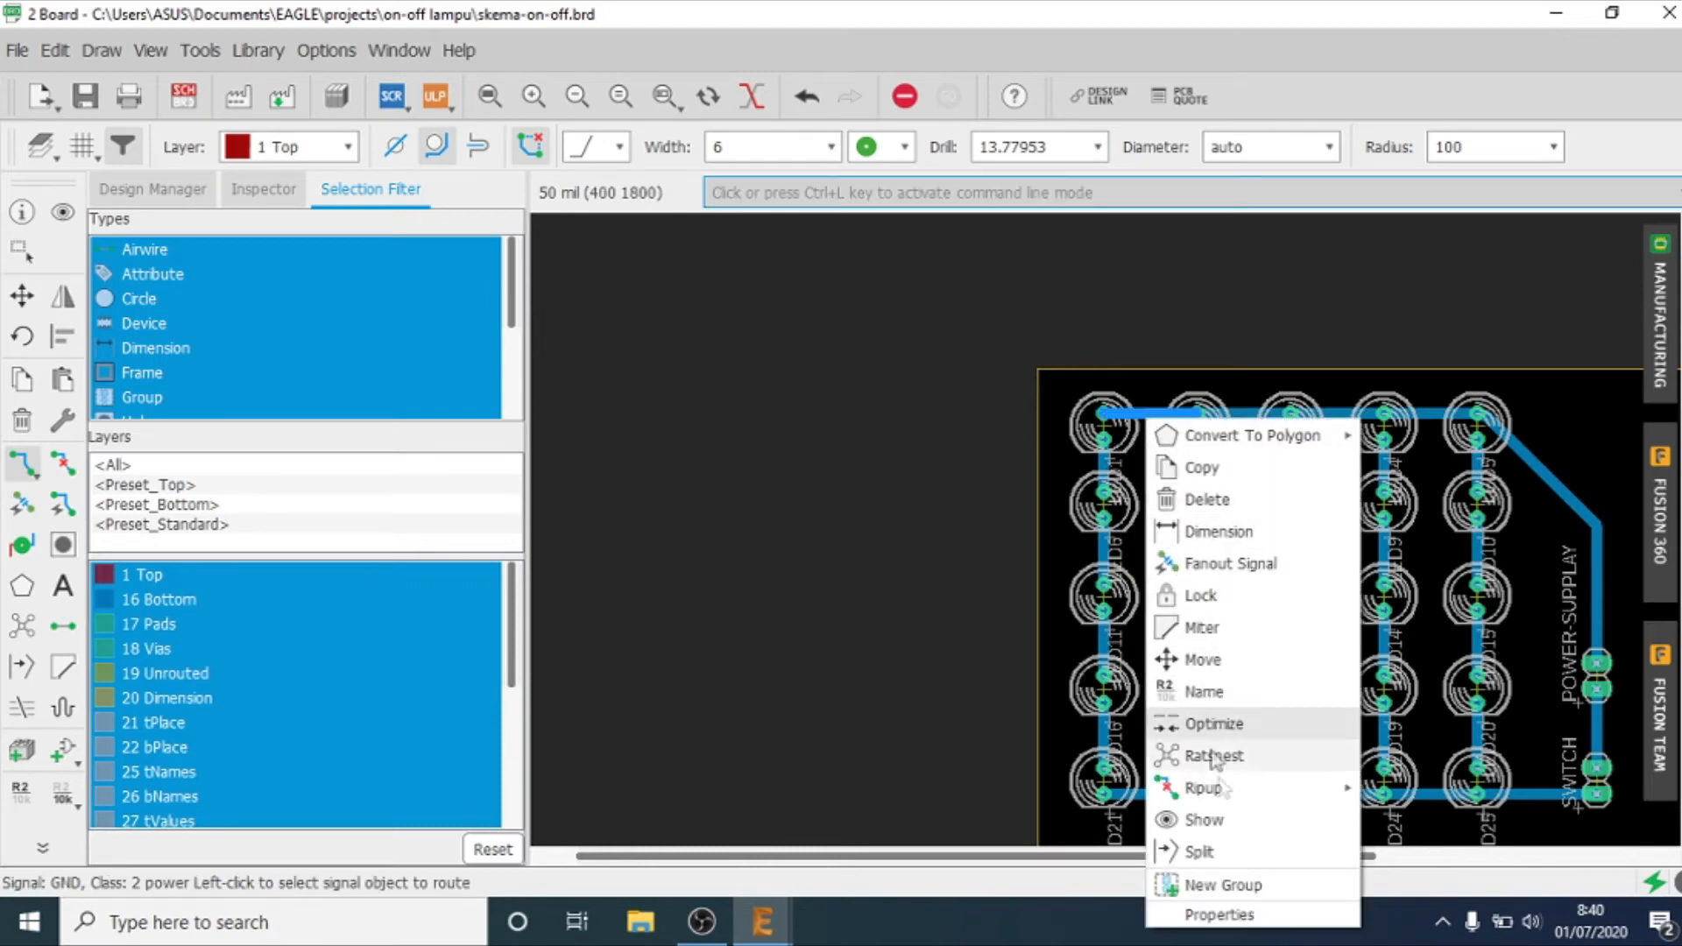
left_click(1207, 499)
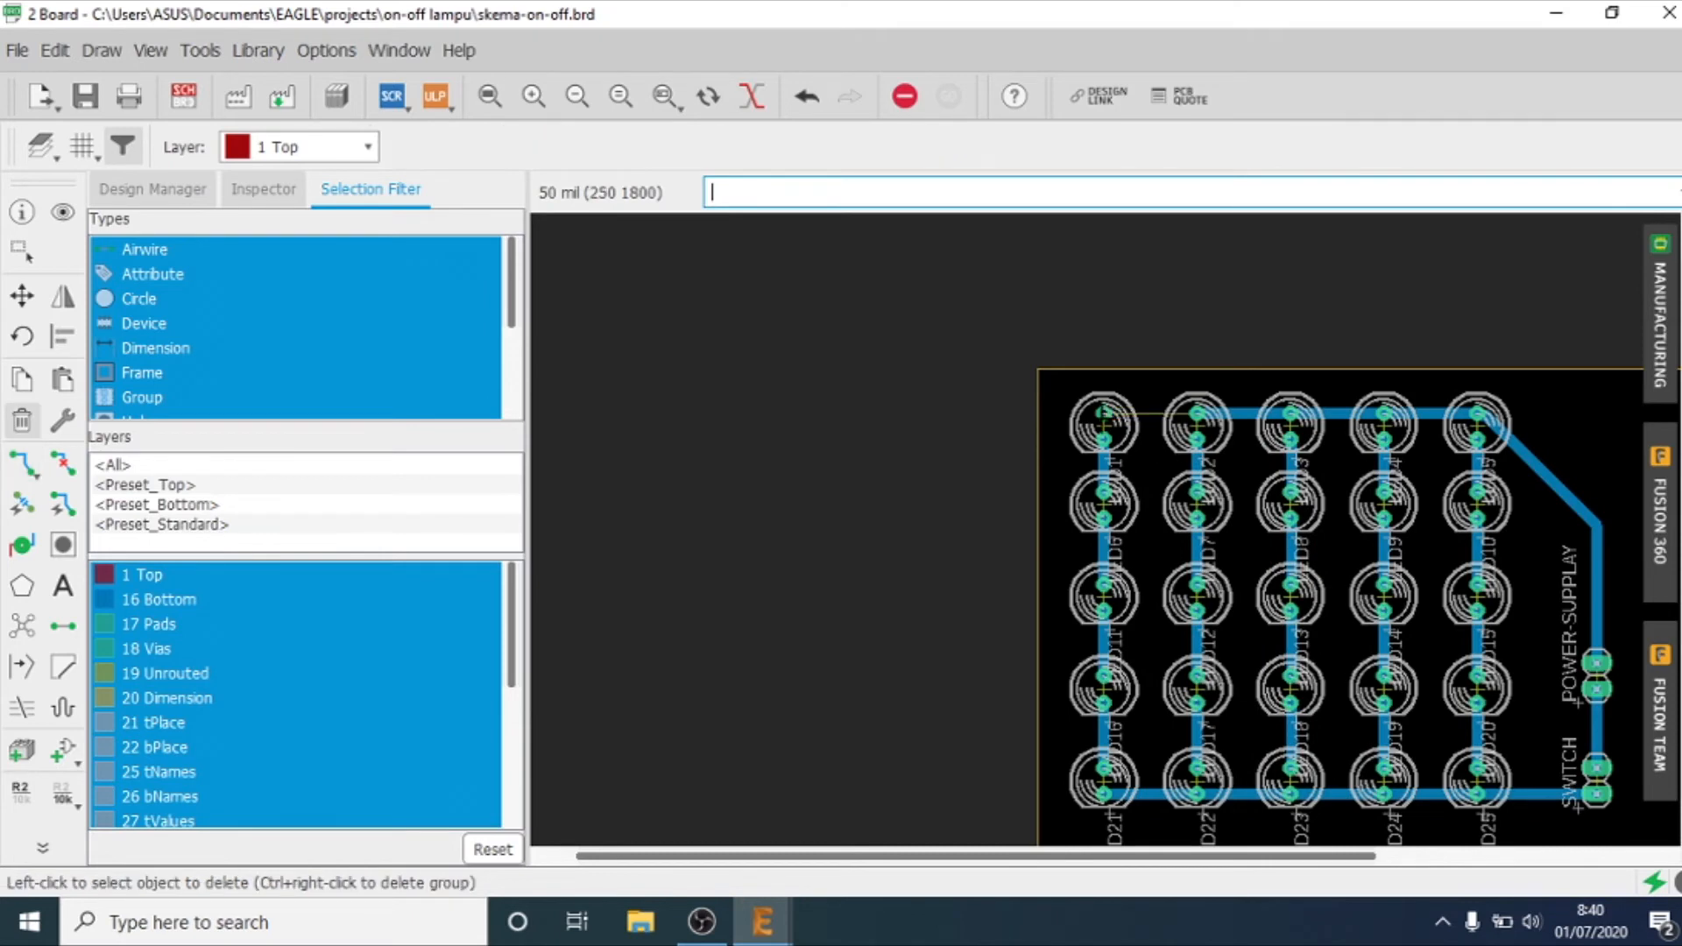
left_click(1102, 412)
left_click(1195, 455)
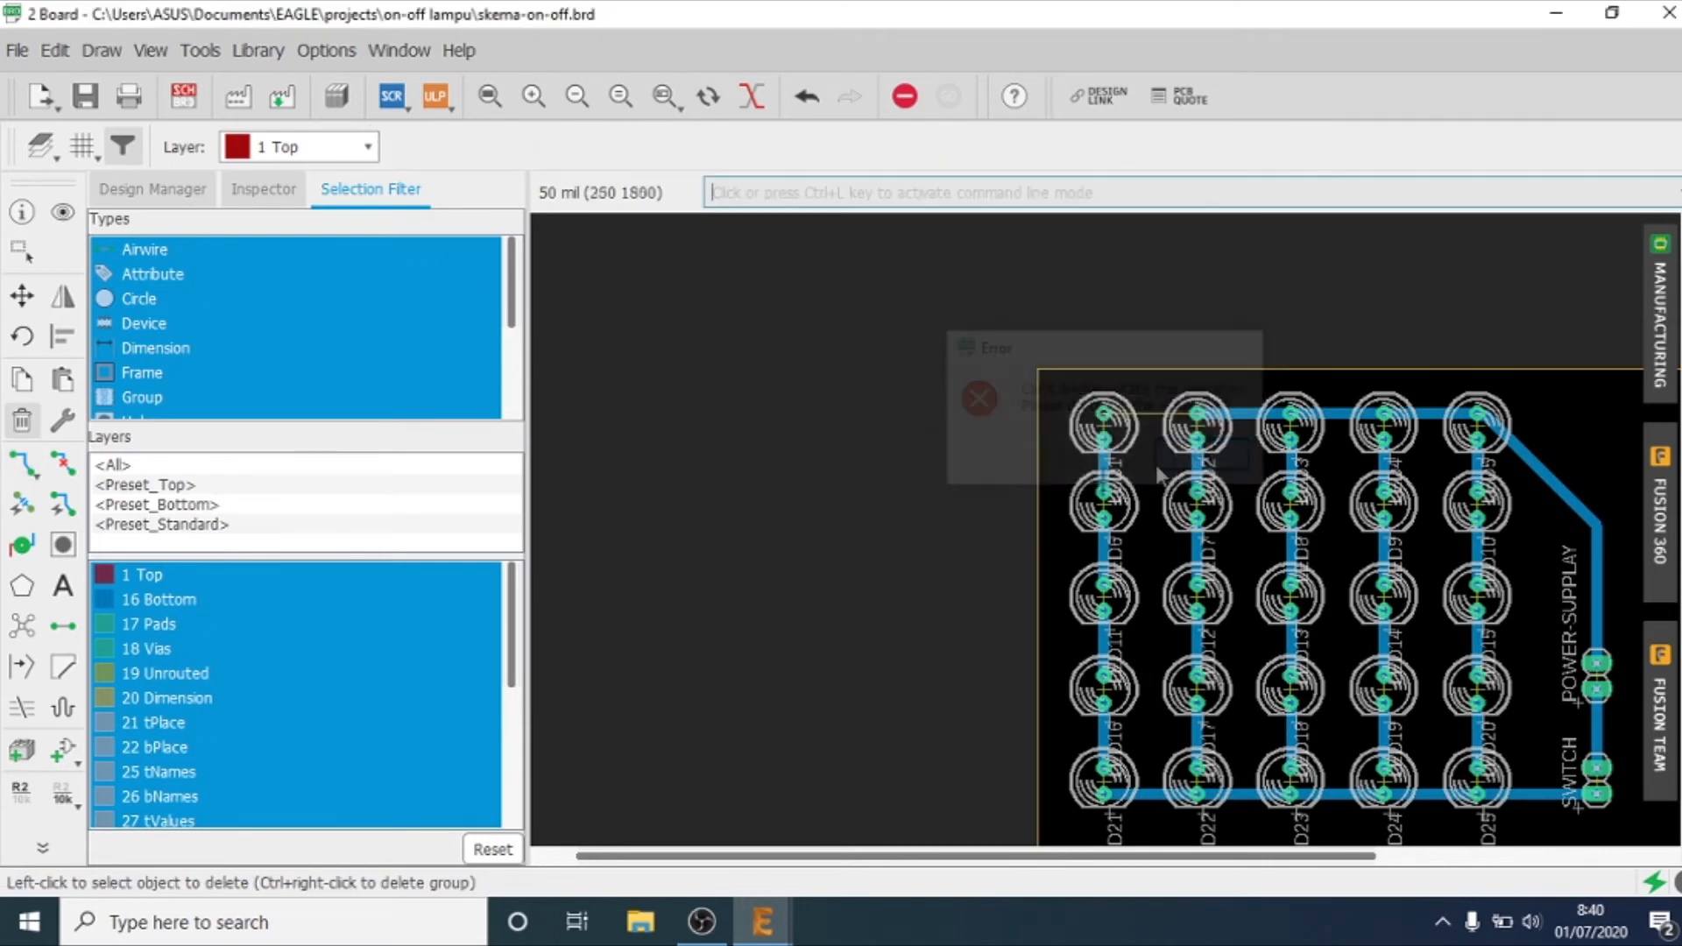
left_click(23, 464)
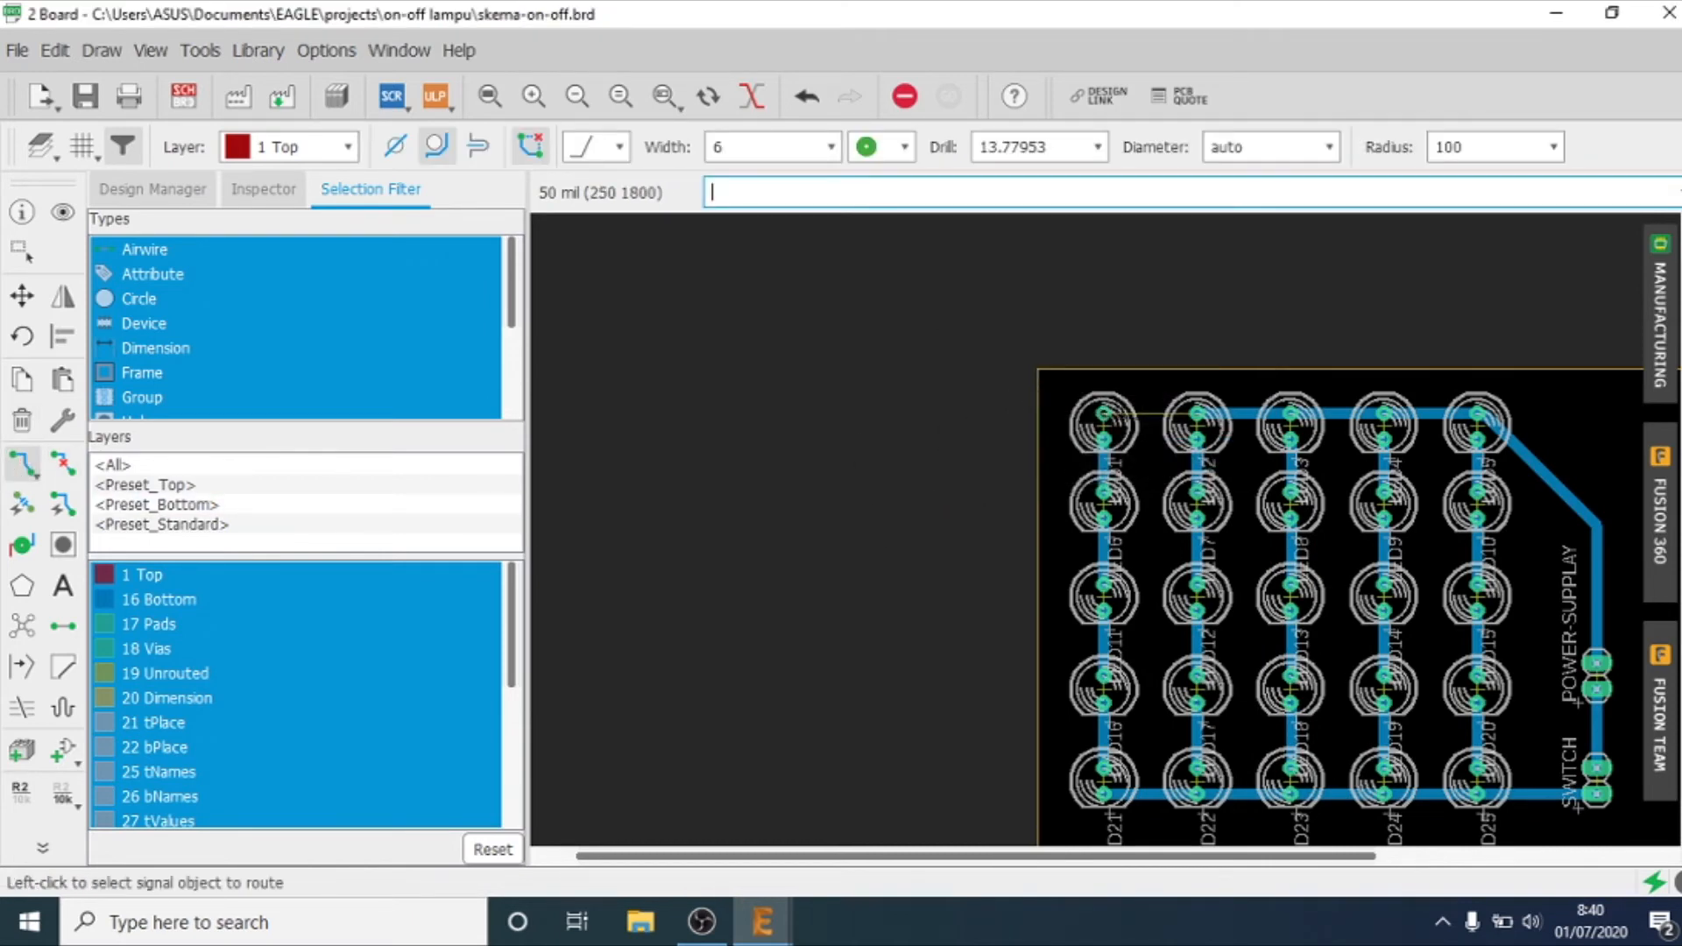
left_click(1117, 414)
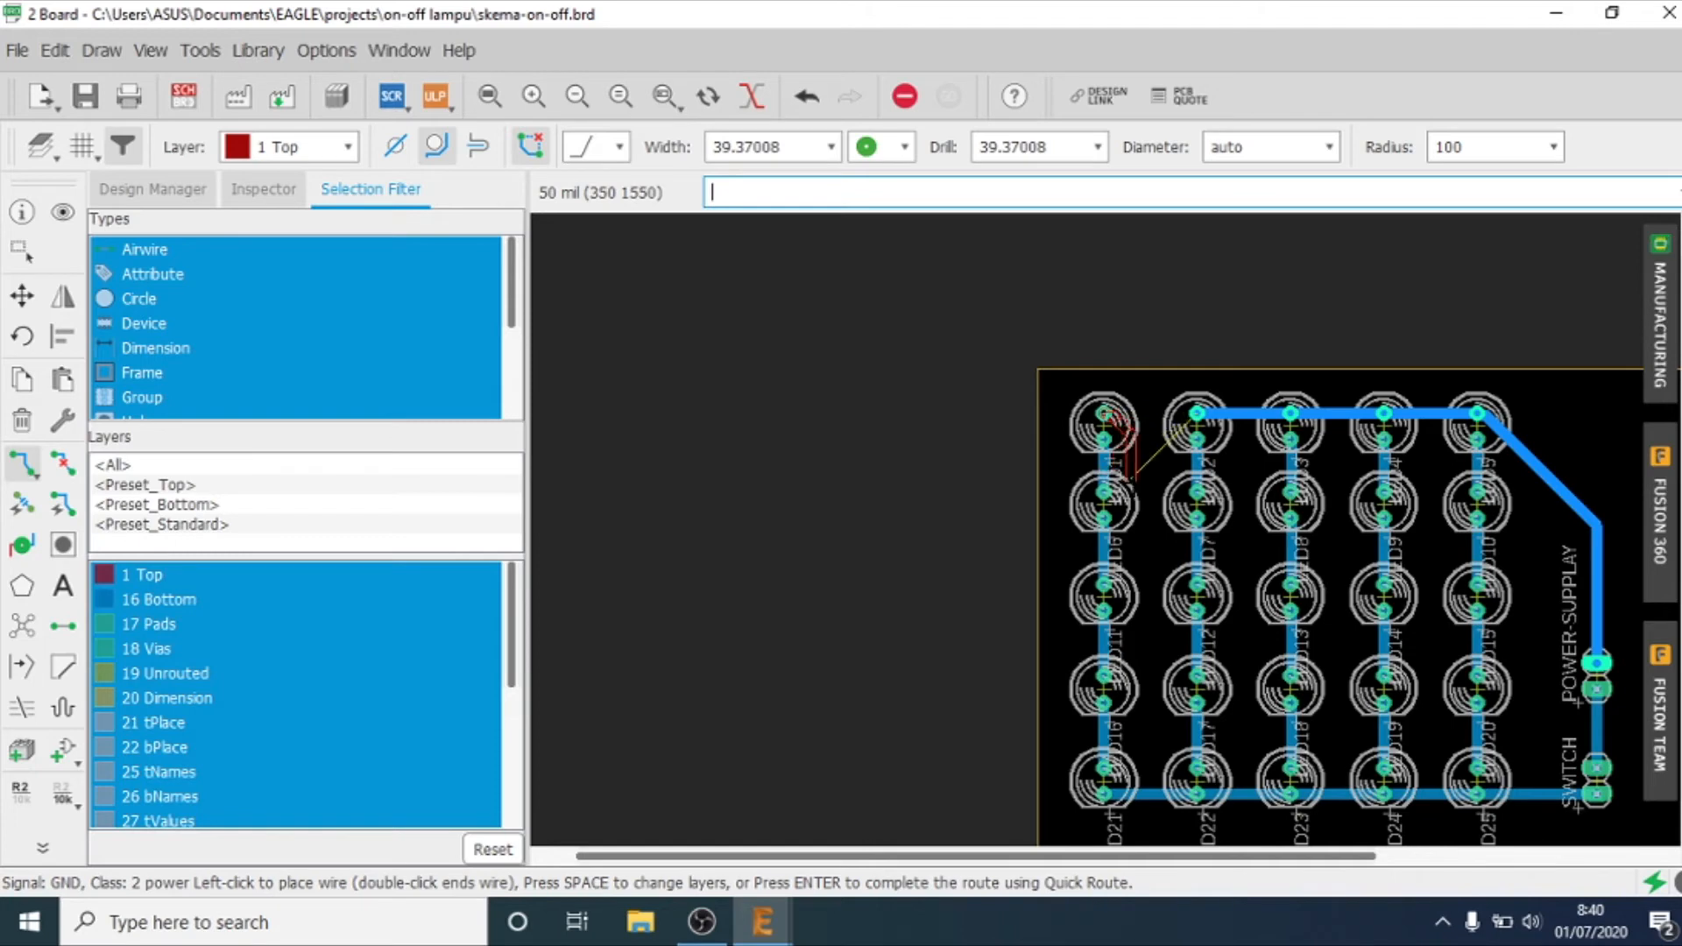
scroll(1133, 482, "up", 2)
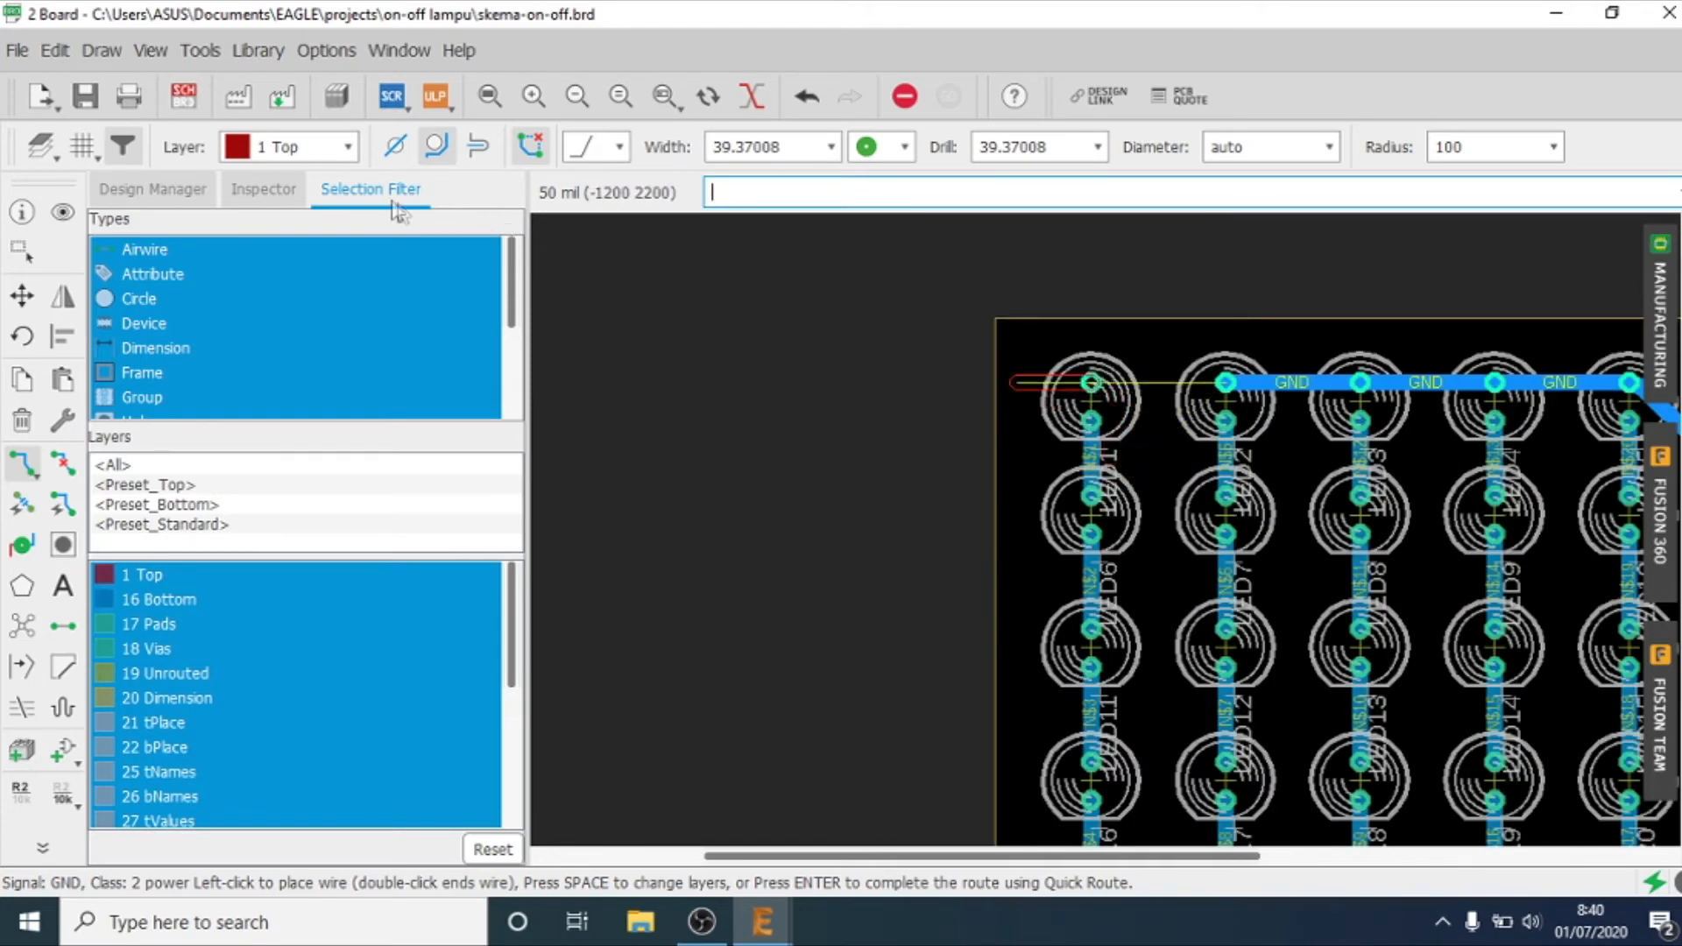
key("Escape")
Step: Route a short GND segment on layer 16 Bottom from LED1's GND pad towards LED2
left_click(332, 147)
left_click(336, 204)
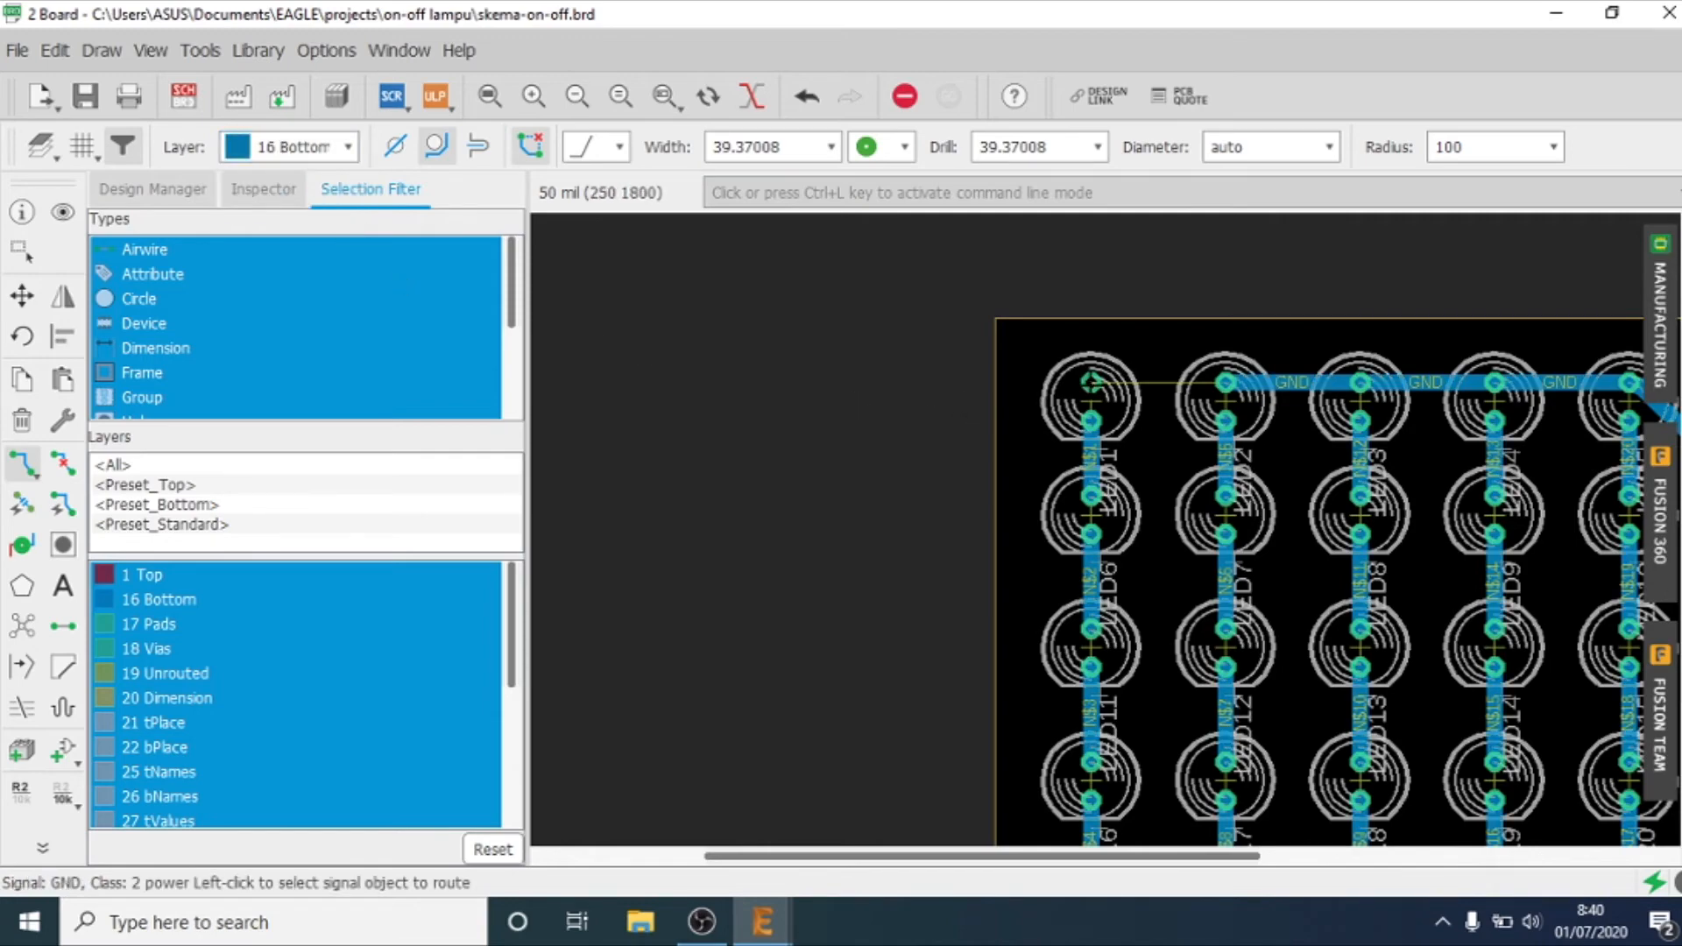
left_click(1091, 382)
scroll(1090, 382, "up", 1)
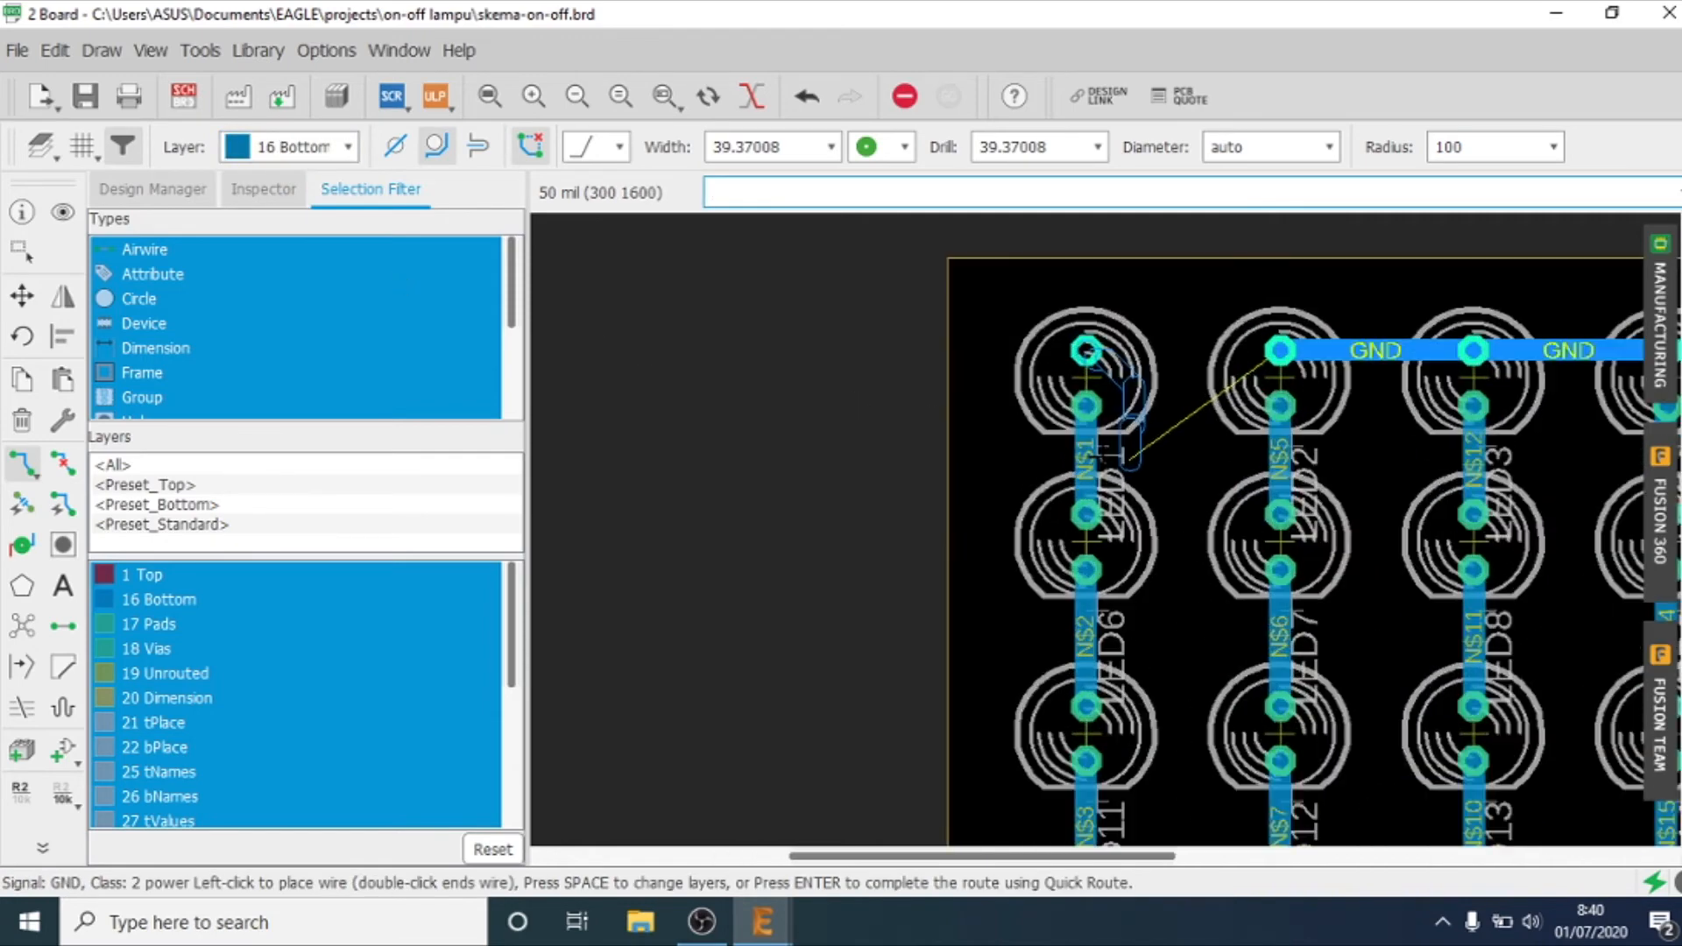
scroll(1085, 341, "up", 1)
scroll(1083, 303, "up", 1)
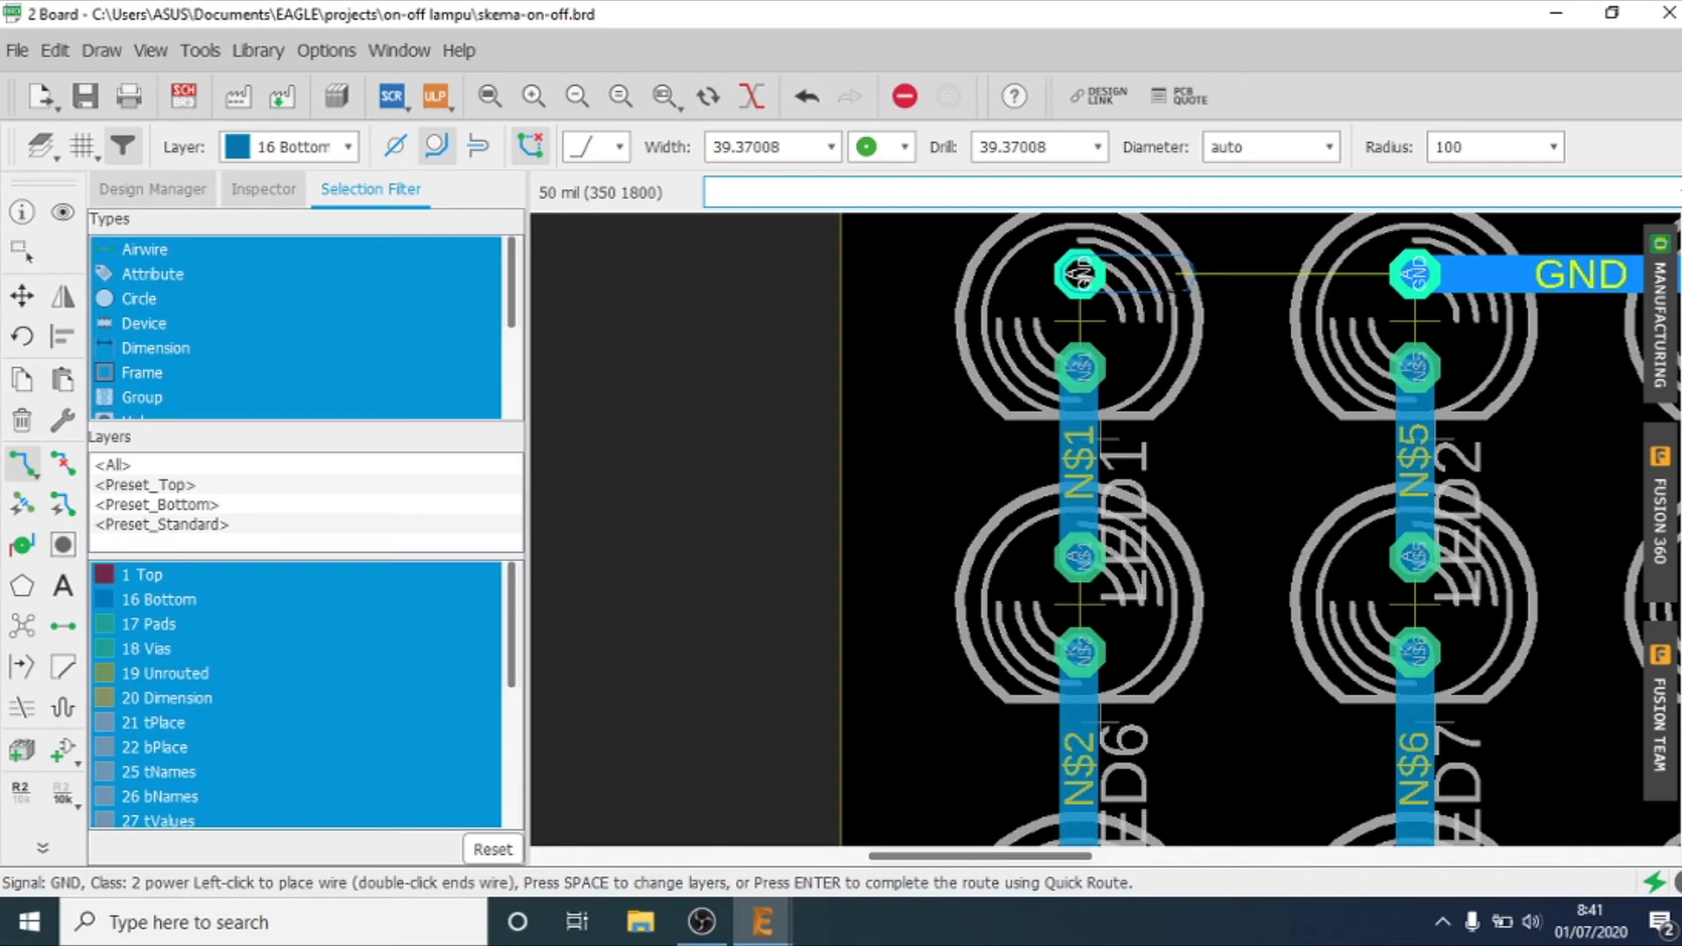
left_click(1179, 274)
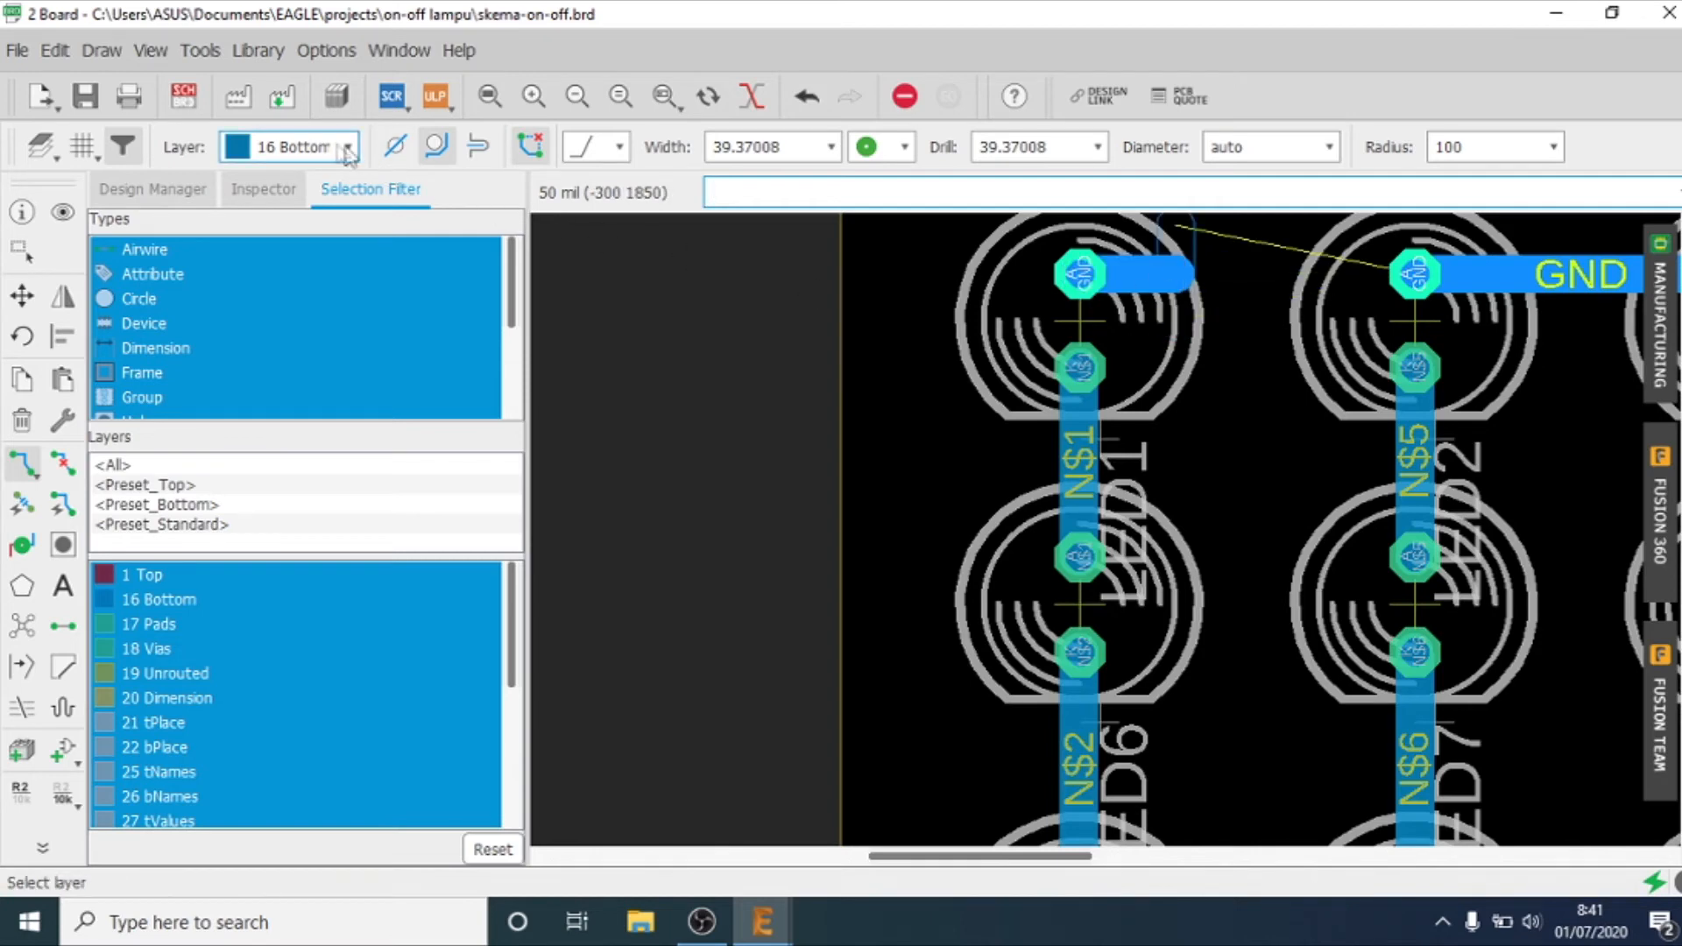
Step: Switch the route to layer 1 Top with a via at the segment's end and finish it at LED2's GND pad
left_click(310, 145)
left_click(303, 177)
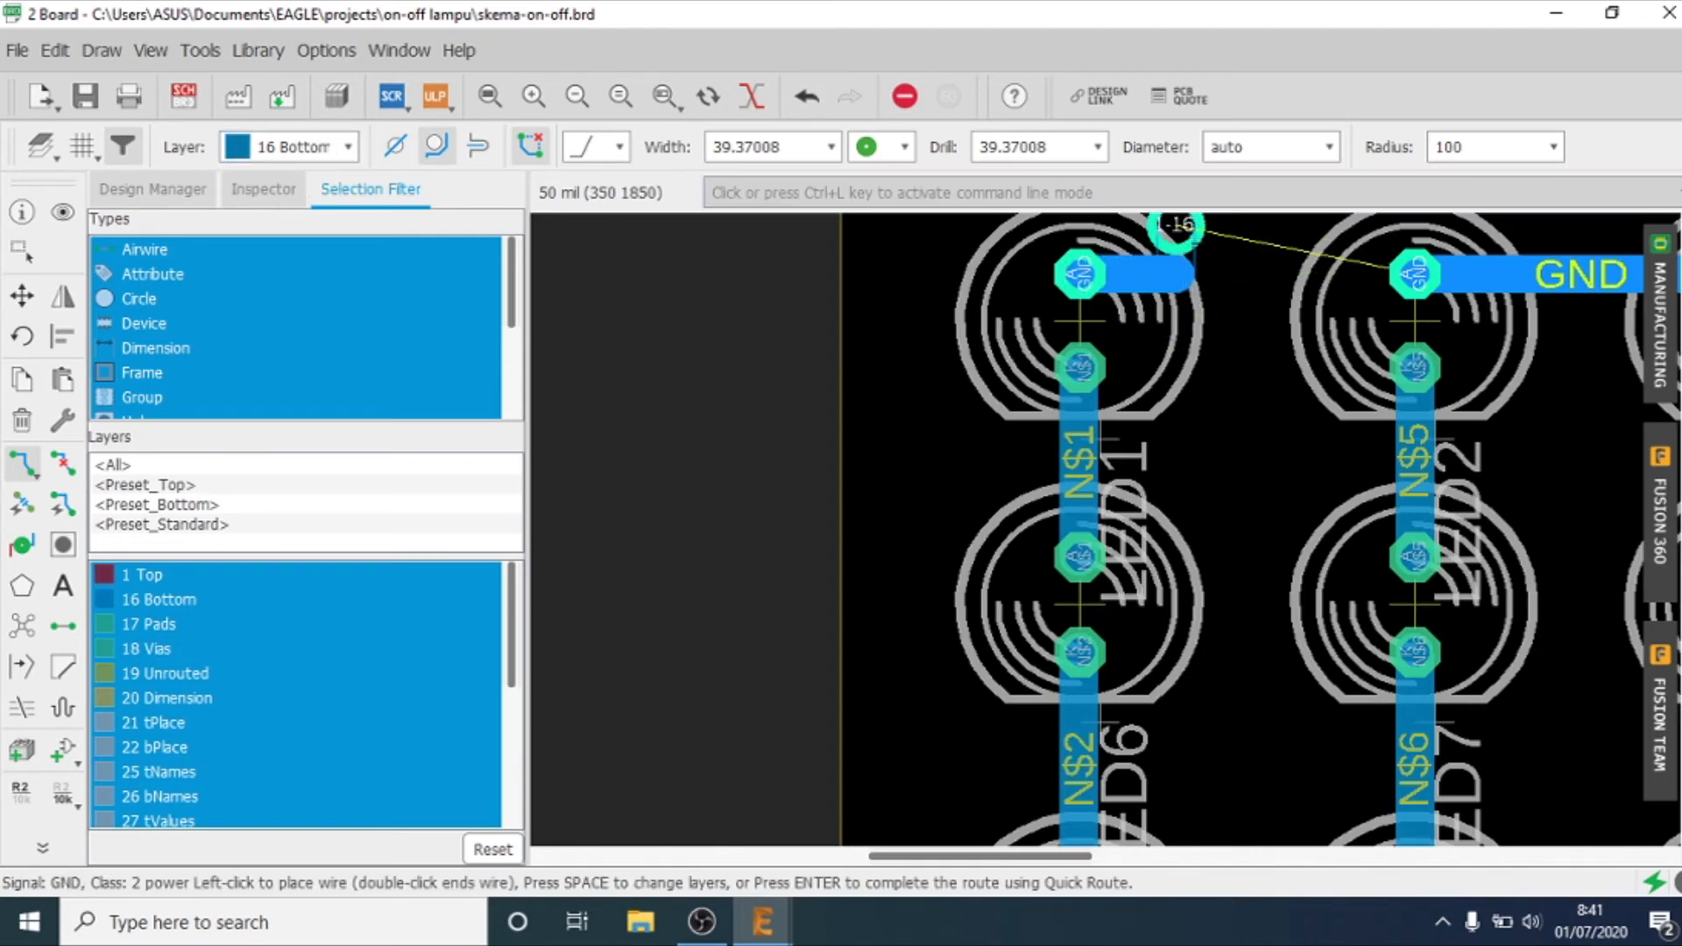
left_click(1181, 273)
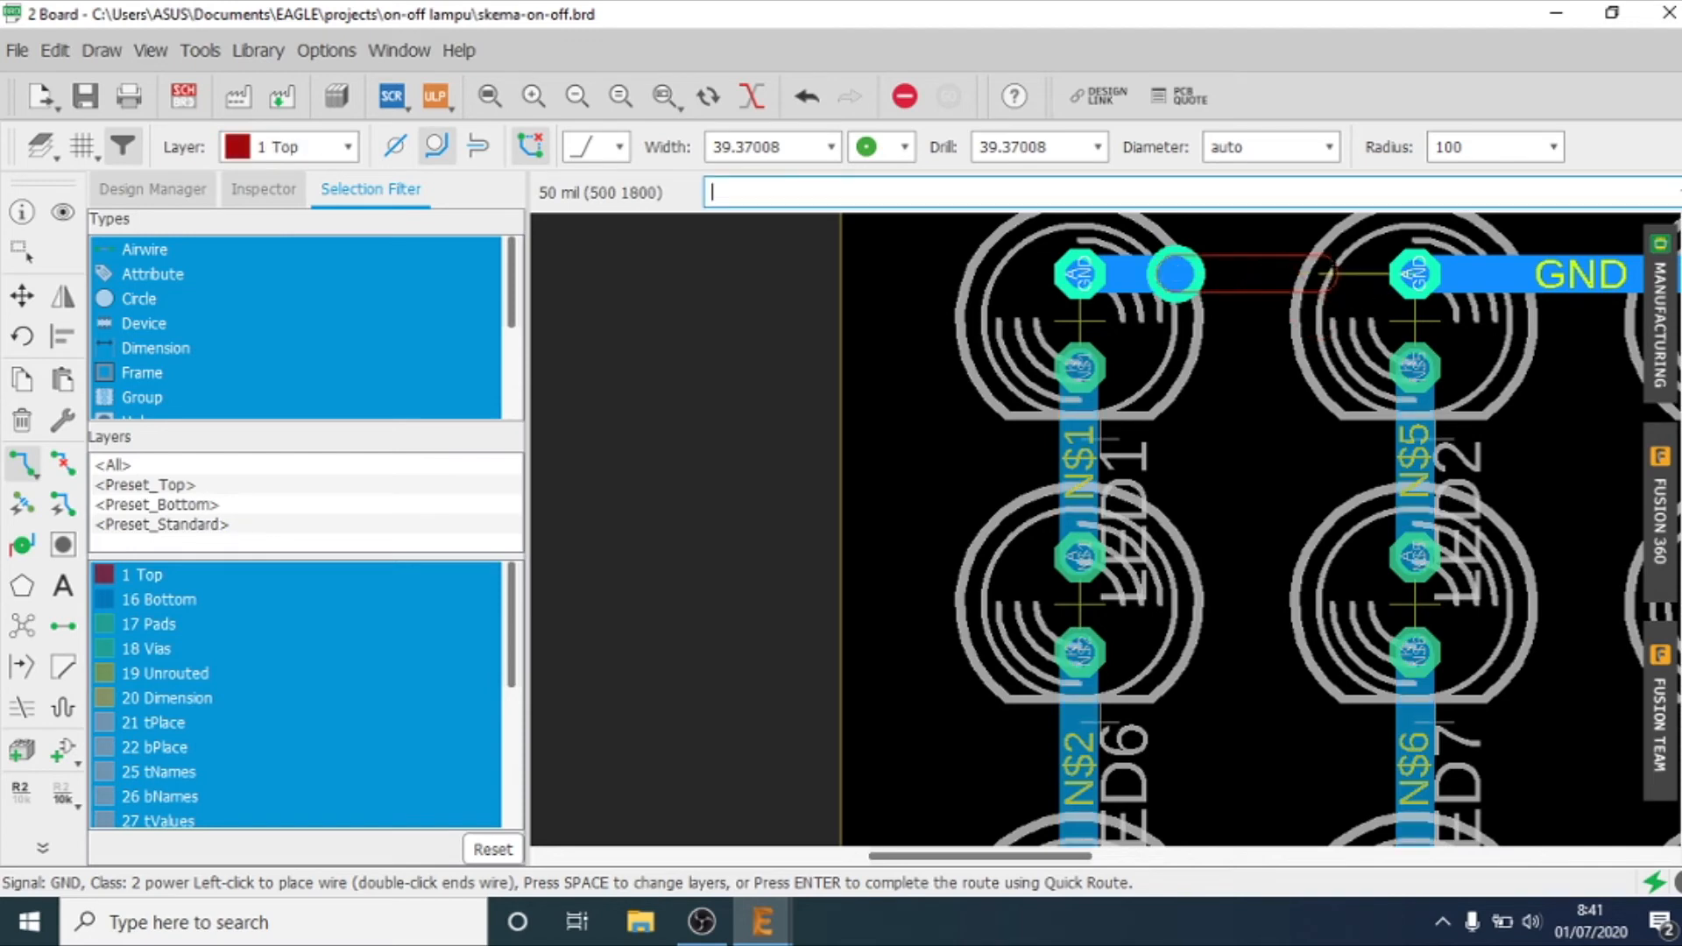
left_click(1415, 274)
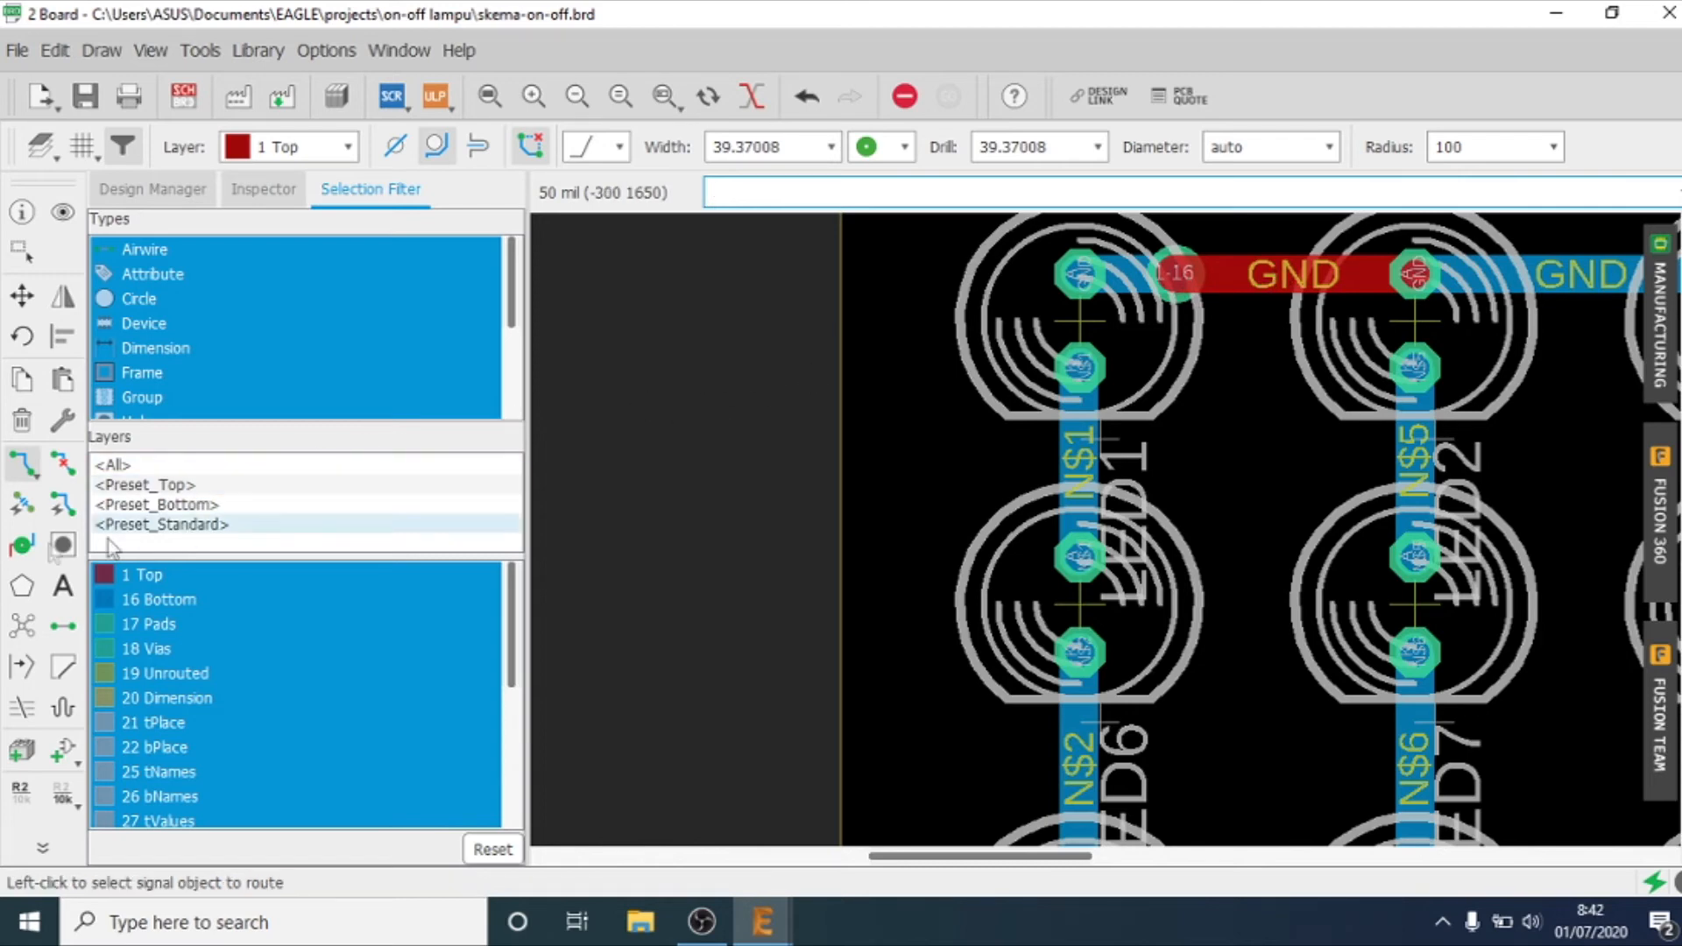
Step: Delete both GND trace segments between LED1 and LED2 and try to remove the leftover via
left_click(22, 423)
left_click(1178, 276)
left_click(1170, 275)
left_click(1169, 275)
left_click(1264, 311)
left_click(1286, 313)
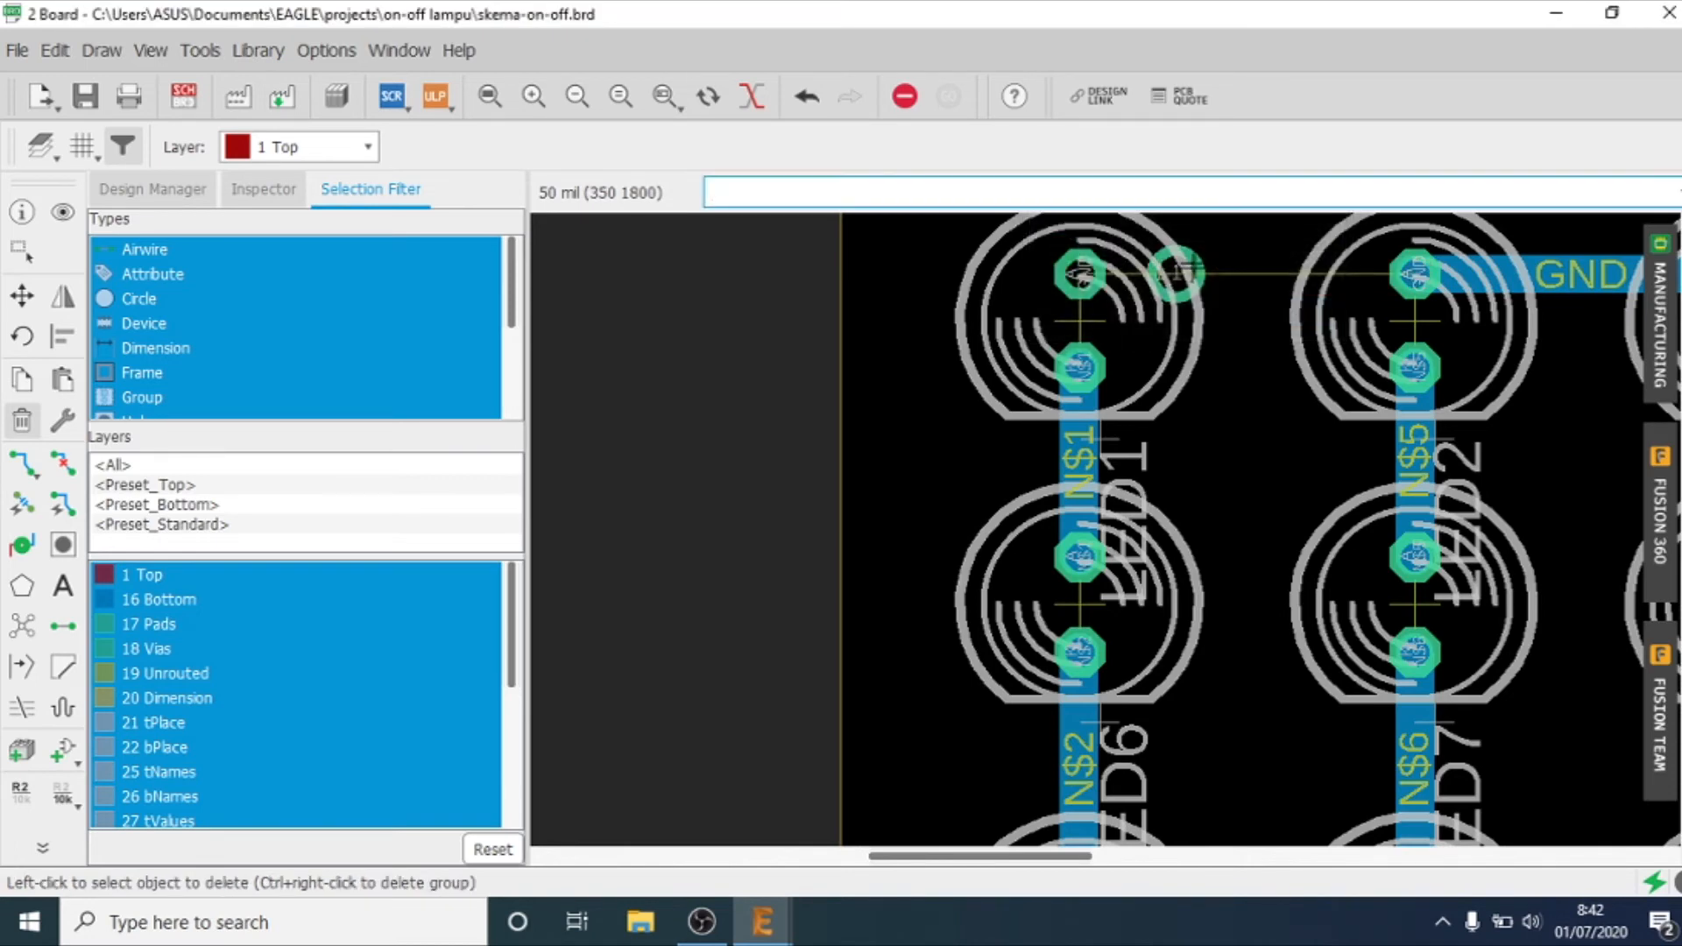
left_click(24, 297)
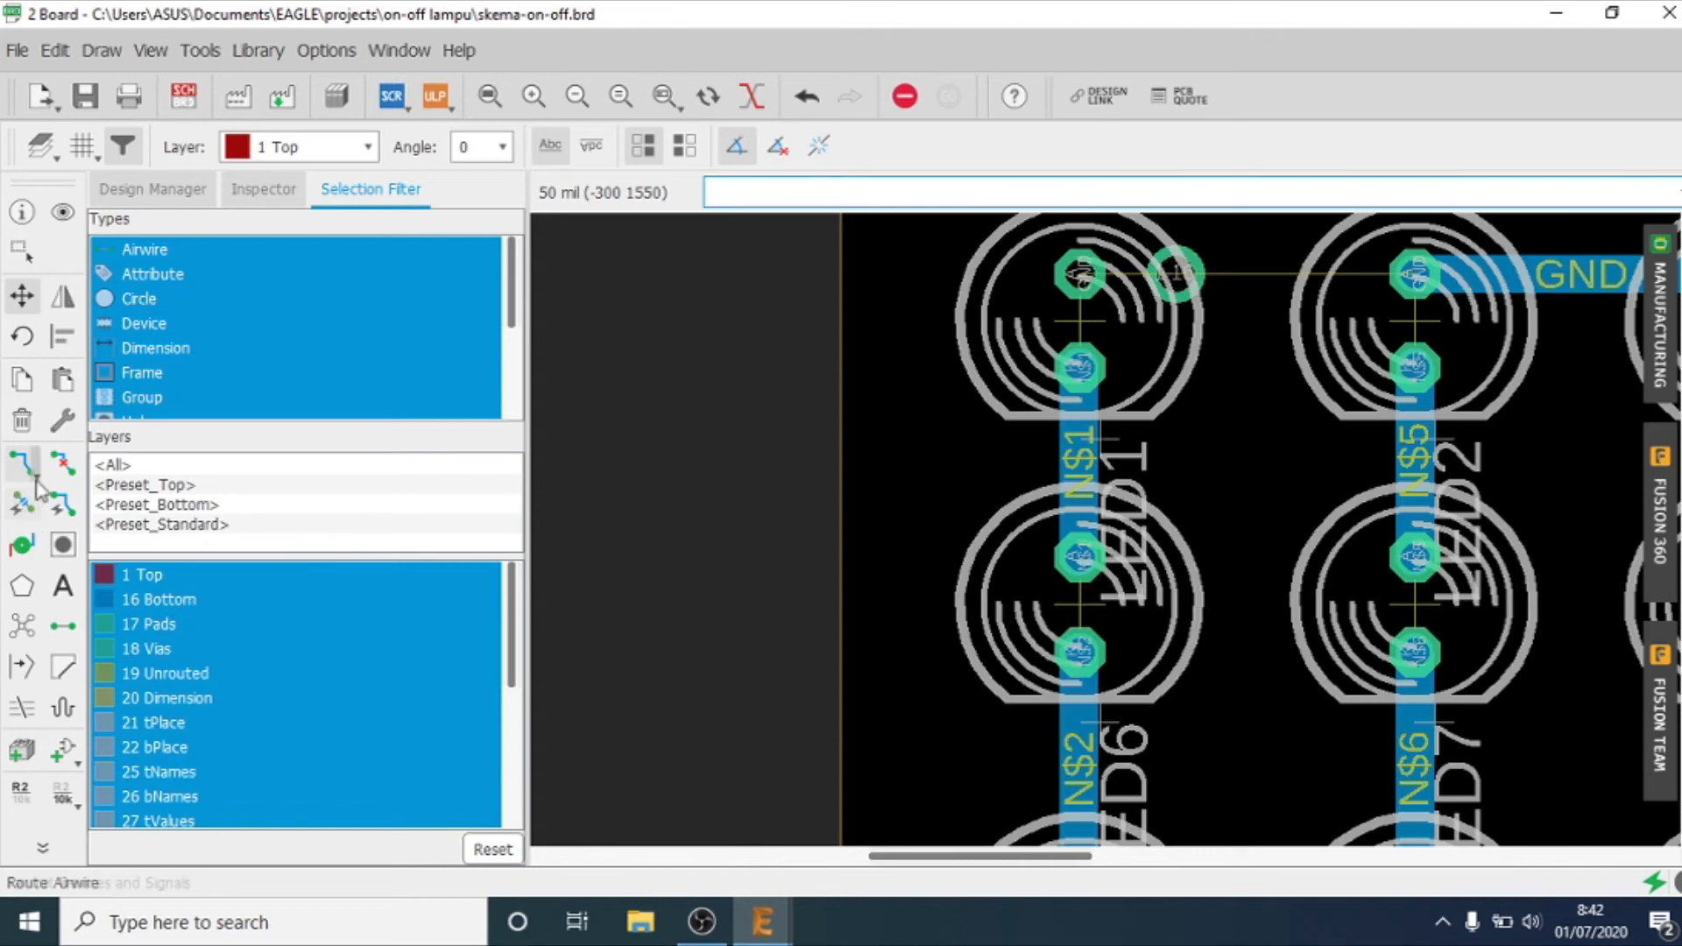
left_click(62, 463)
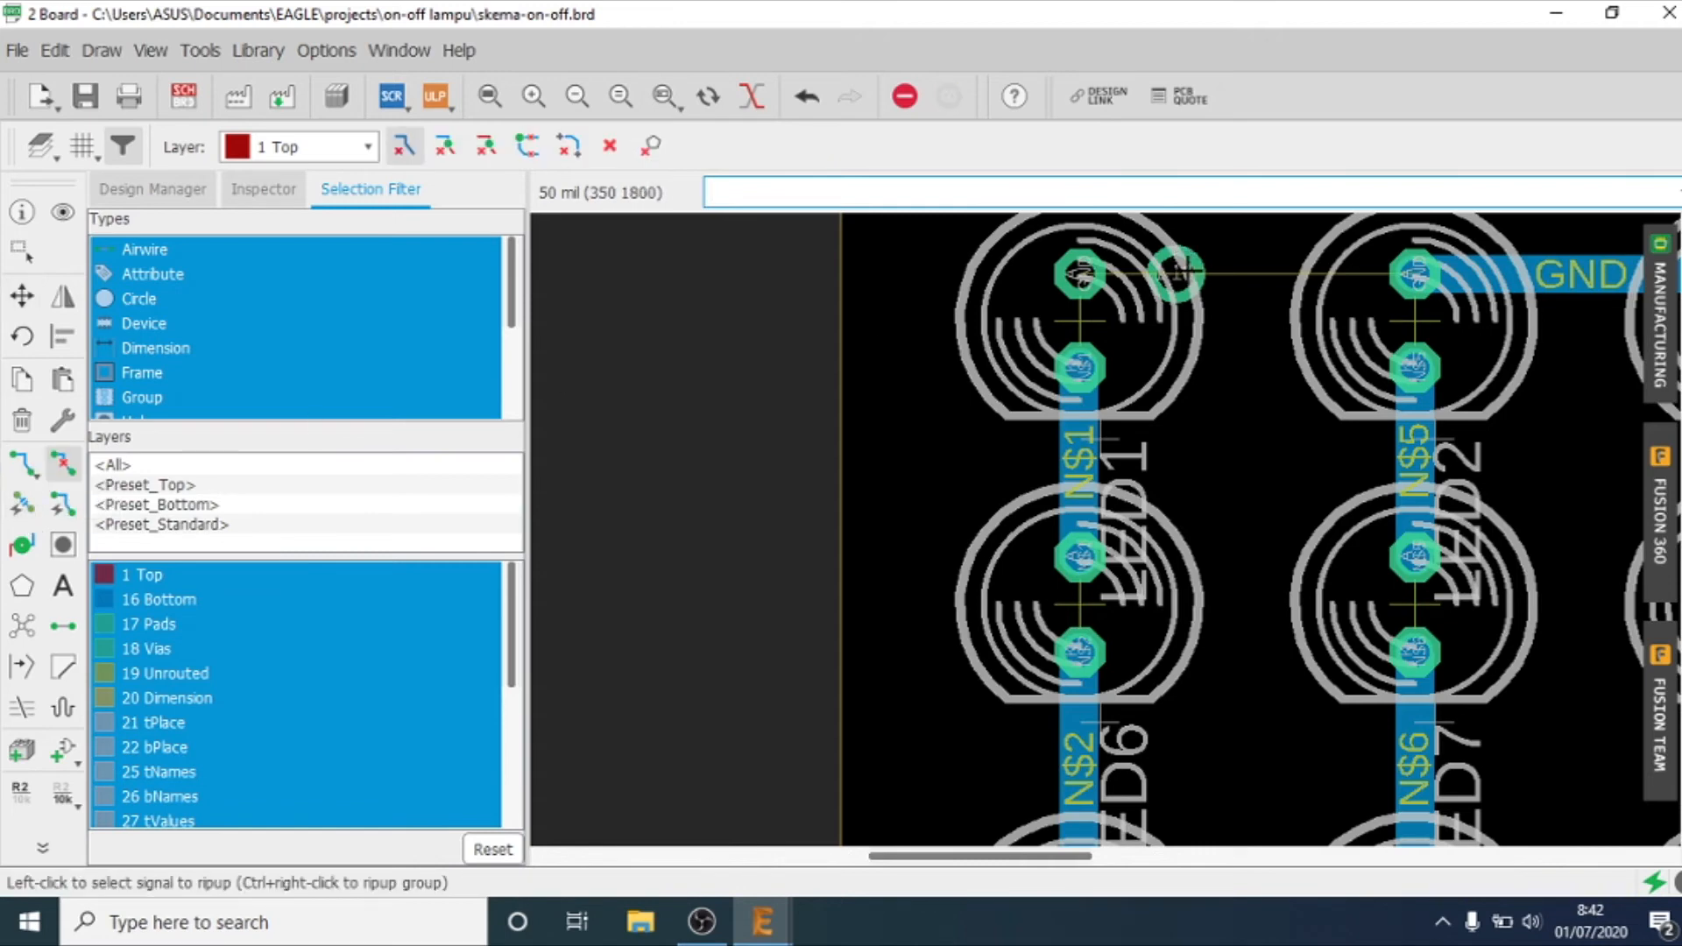
Step: Route GND on layer 16 Bottom from LED1's pad across the leftover via to LED2's pad
left_click(23, 464)
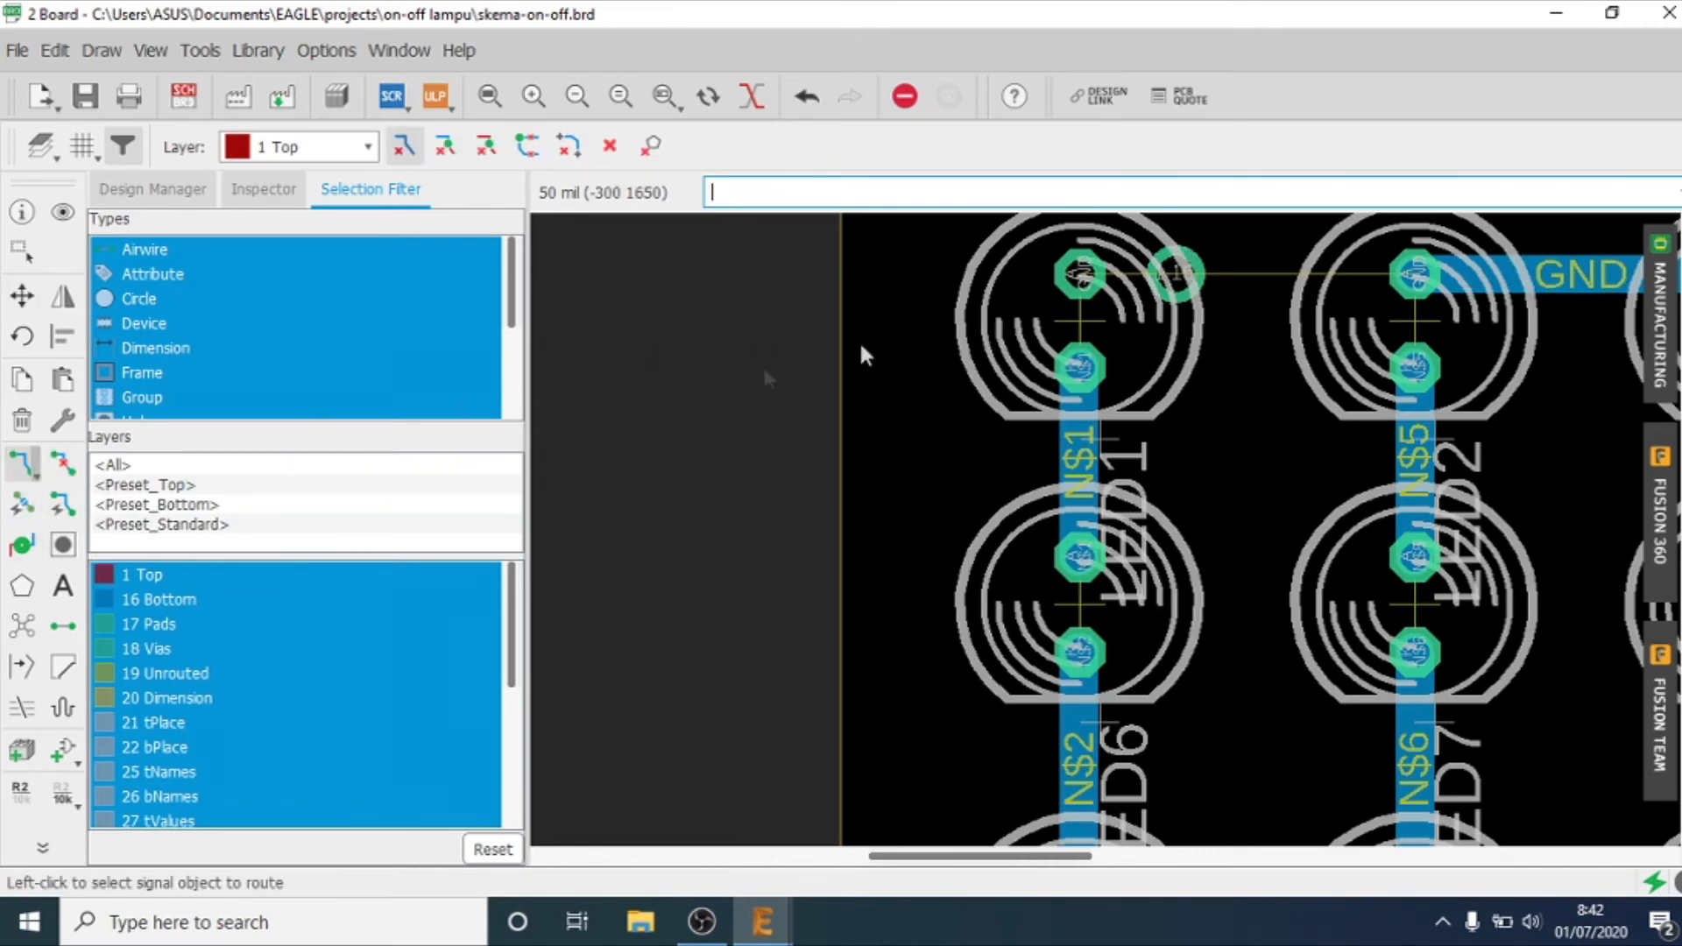
left_click(1081, 274)
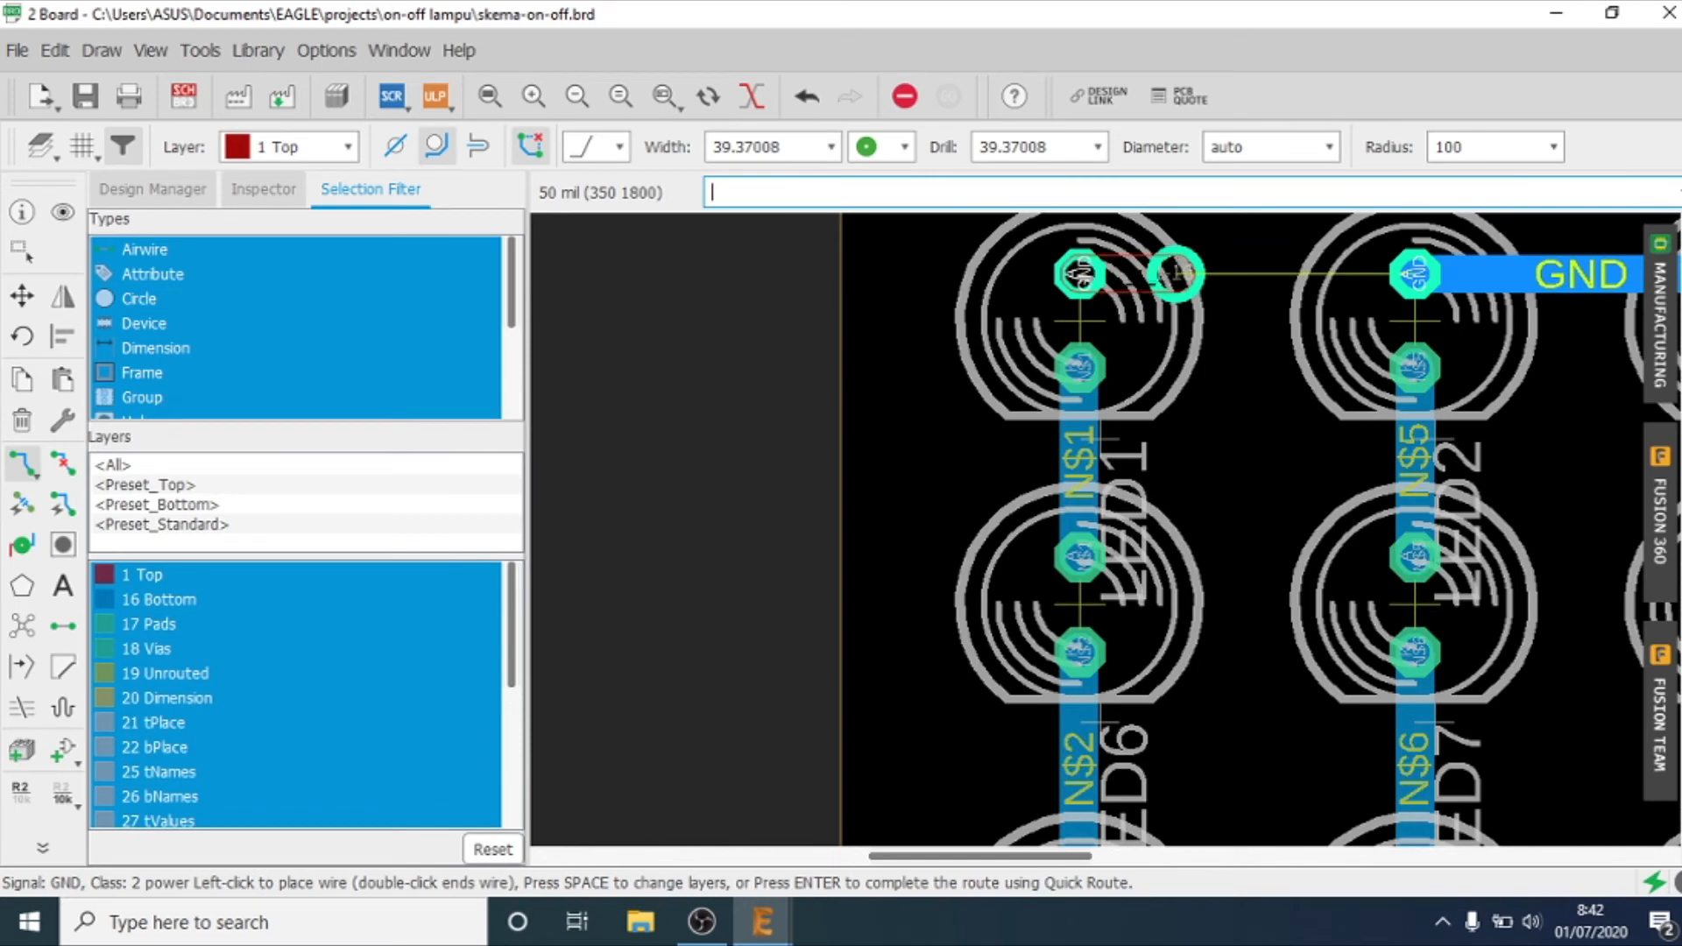
key("Escape")
left_click(289, 146)
left_click(282, 202)
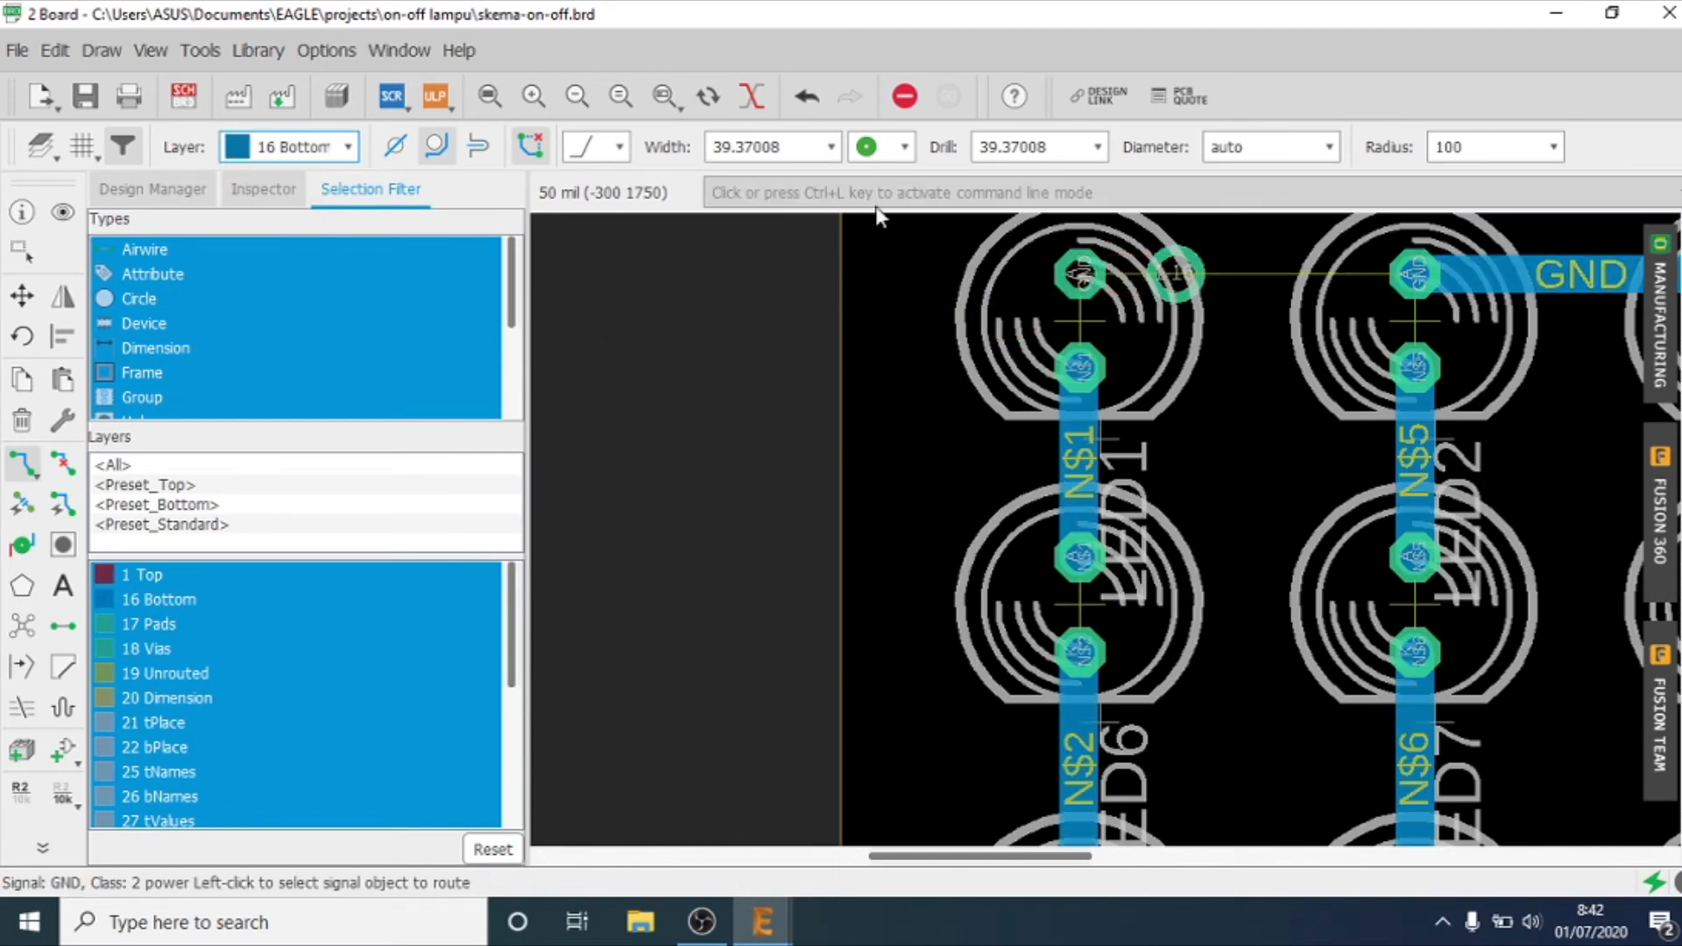
left_click(1081, 274)
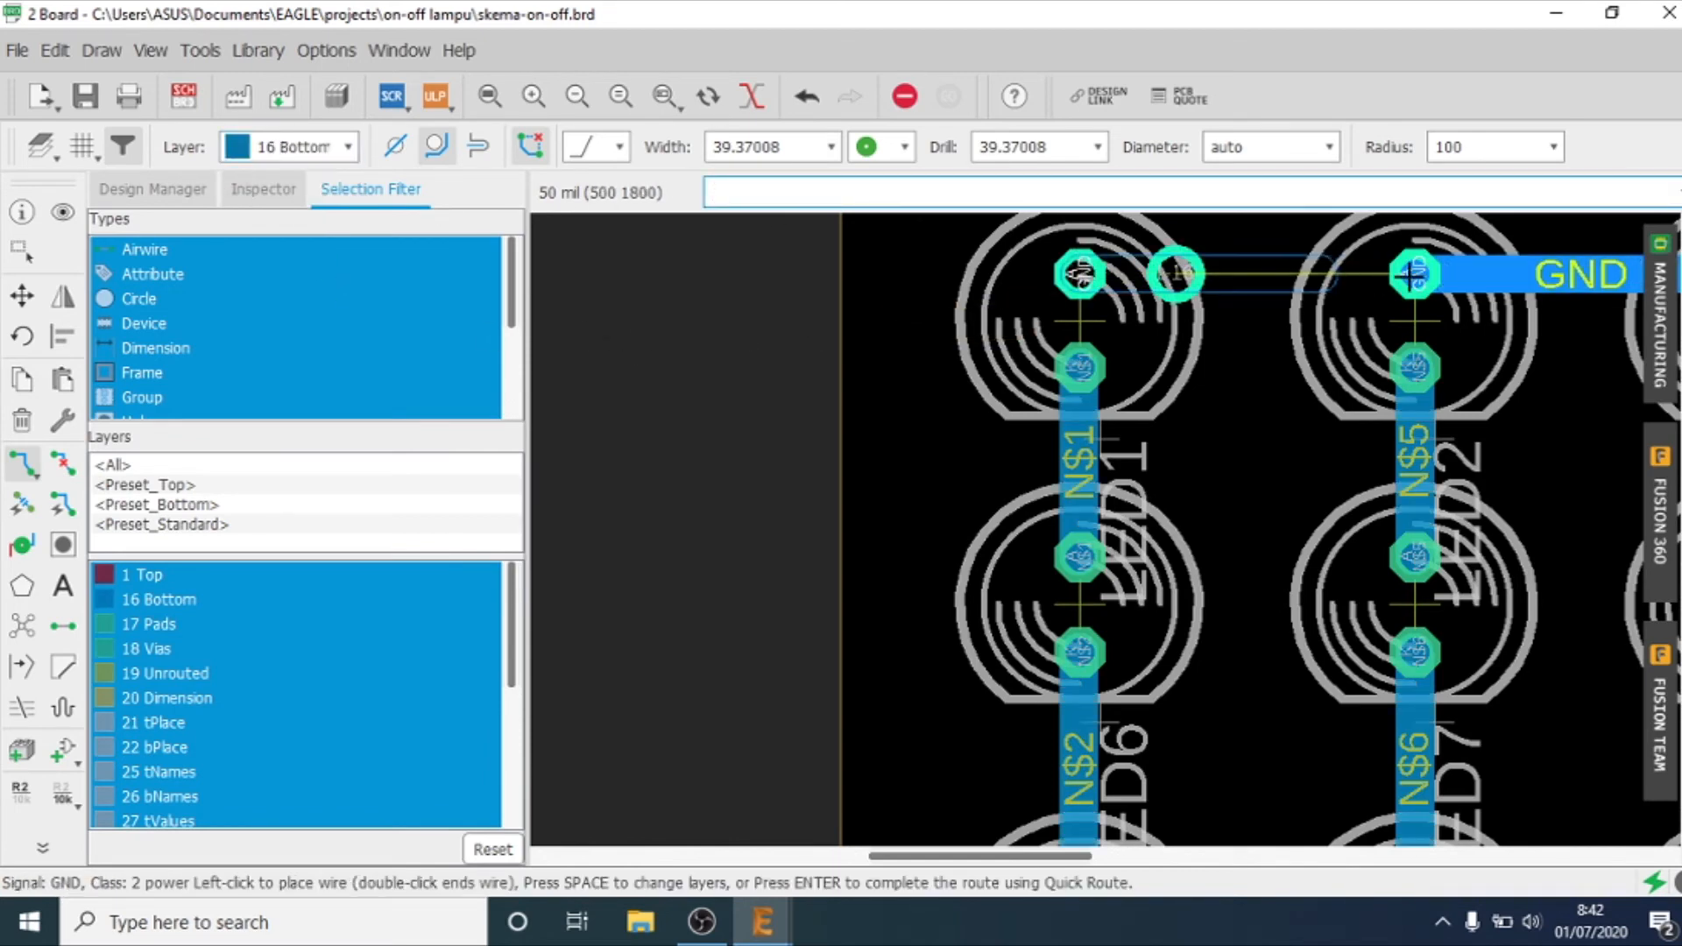
left_click(1408, 275)
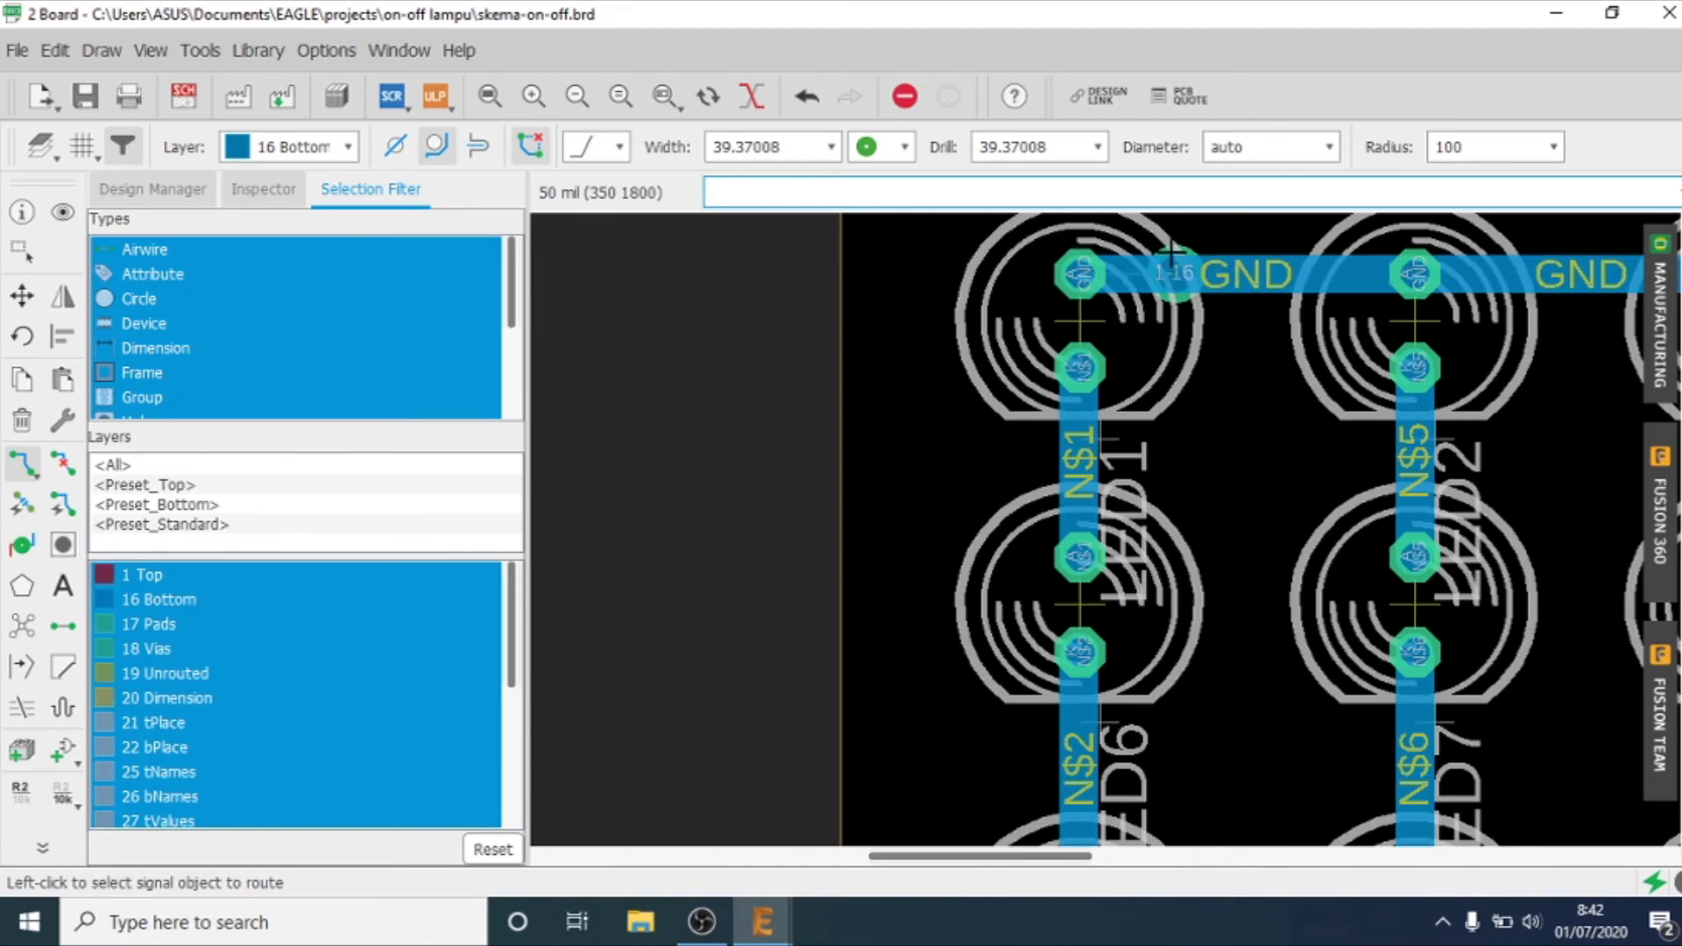
Step: Undo the edits back to before the via was placed, and route GND straight from LED1 to LED2 on layer 16 Bottom
key("ctrl+z")
key("ctrl+z")
key("ctrl+z")
key("ctrl+z")
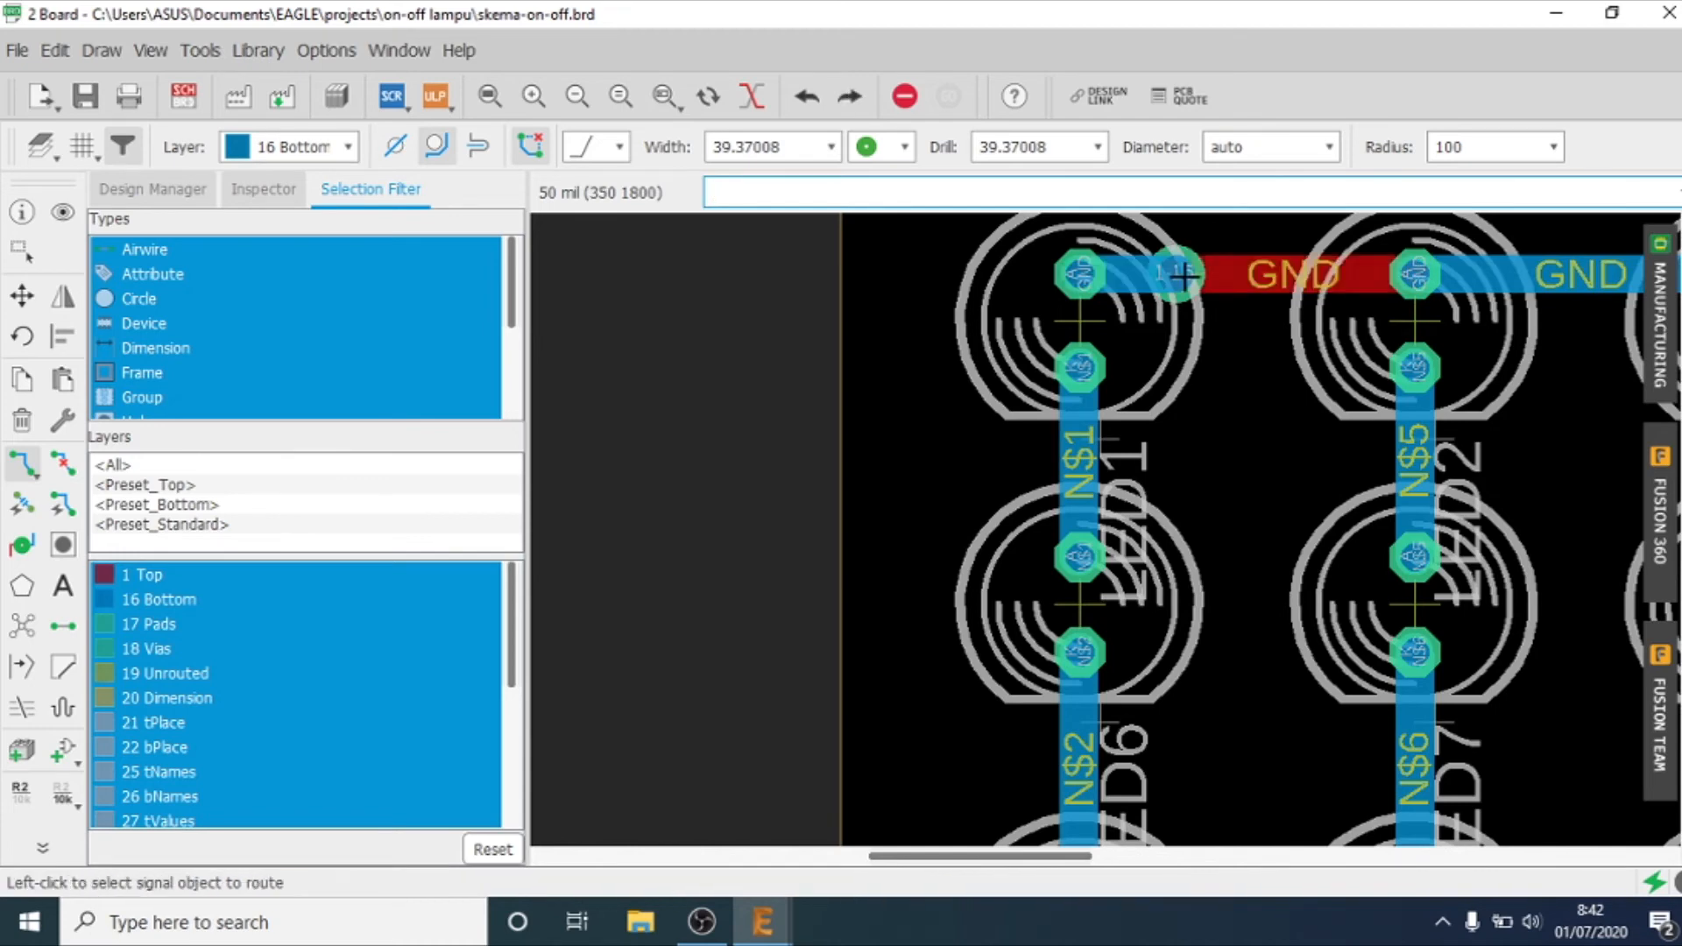
left_click(1081, 274)
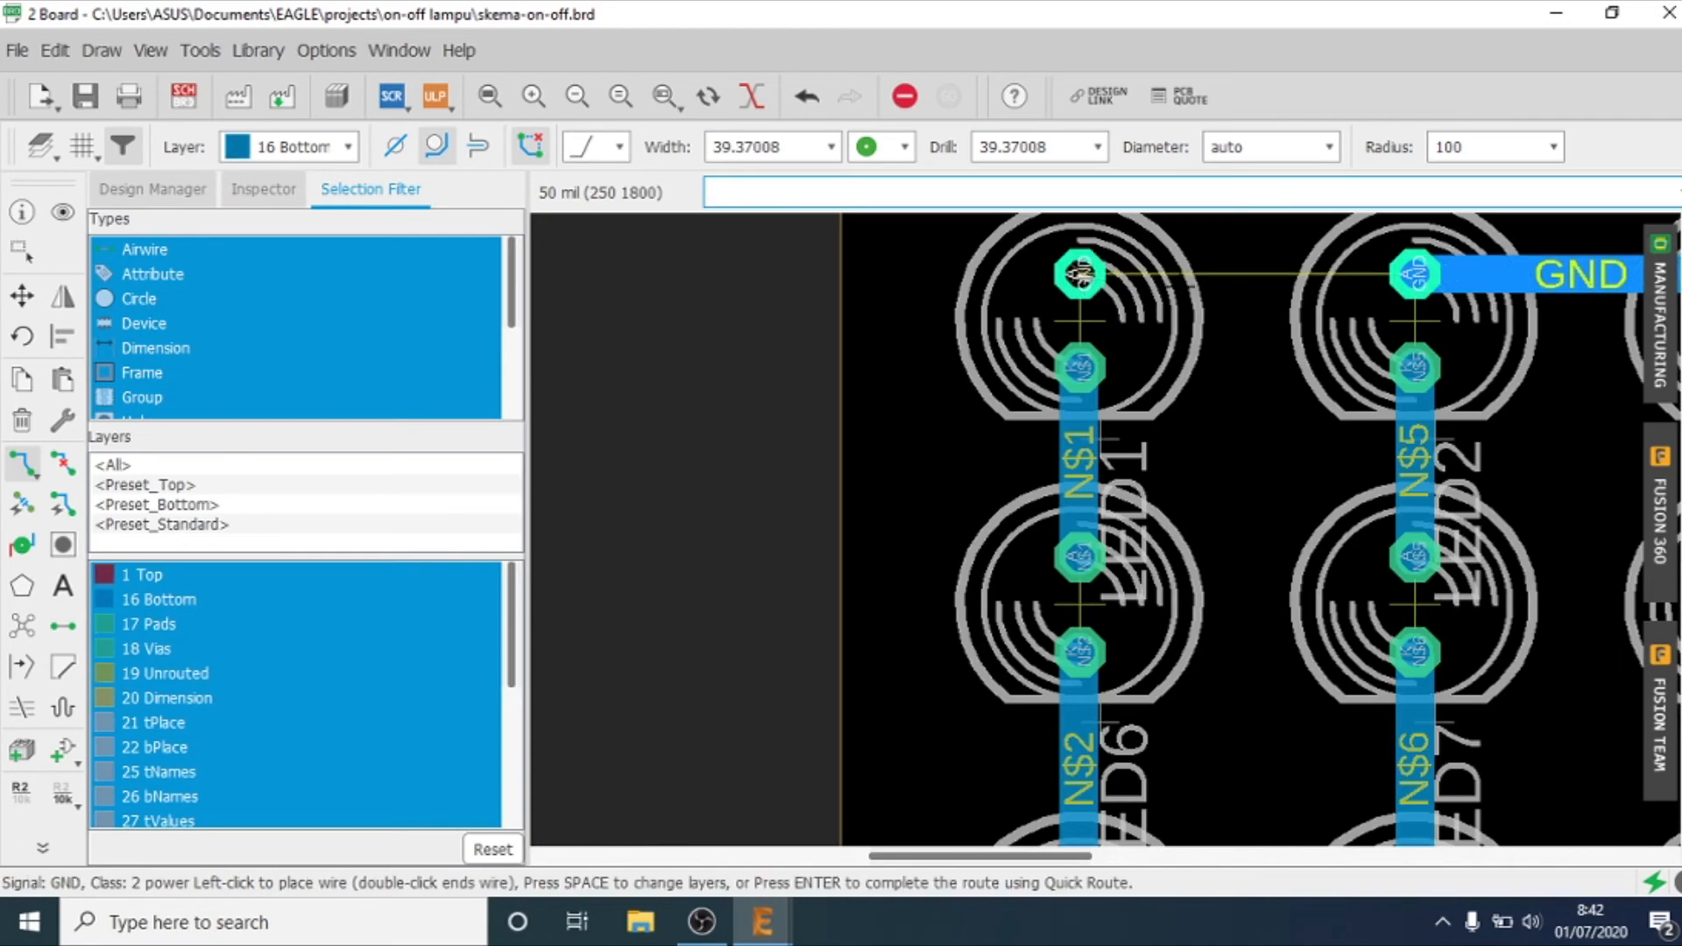
left_click(1409, 274)
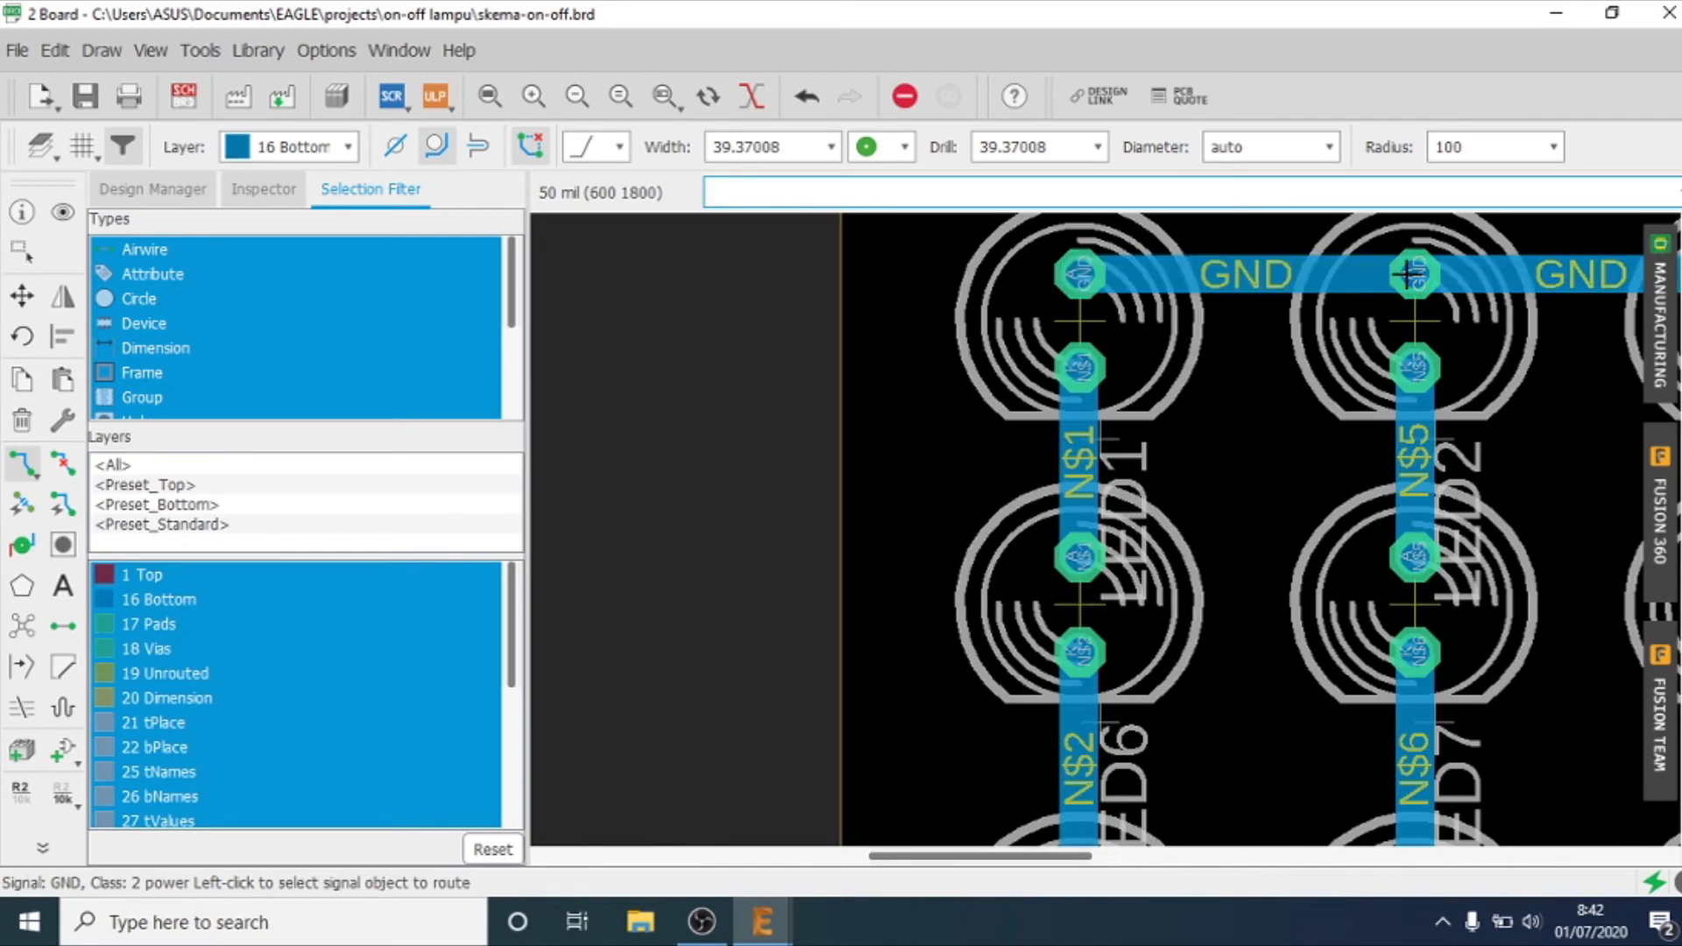
Step: Try adding a GND branch from the trace corner above POWER-SUPPLAY out towards the board's empty area, and undo it
scroll(1415, 294, "down", 5)
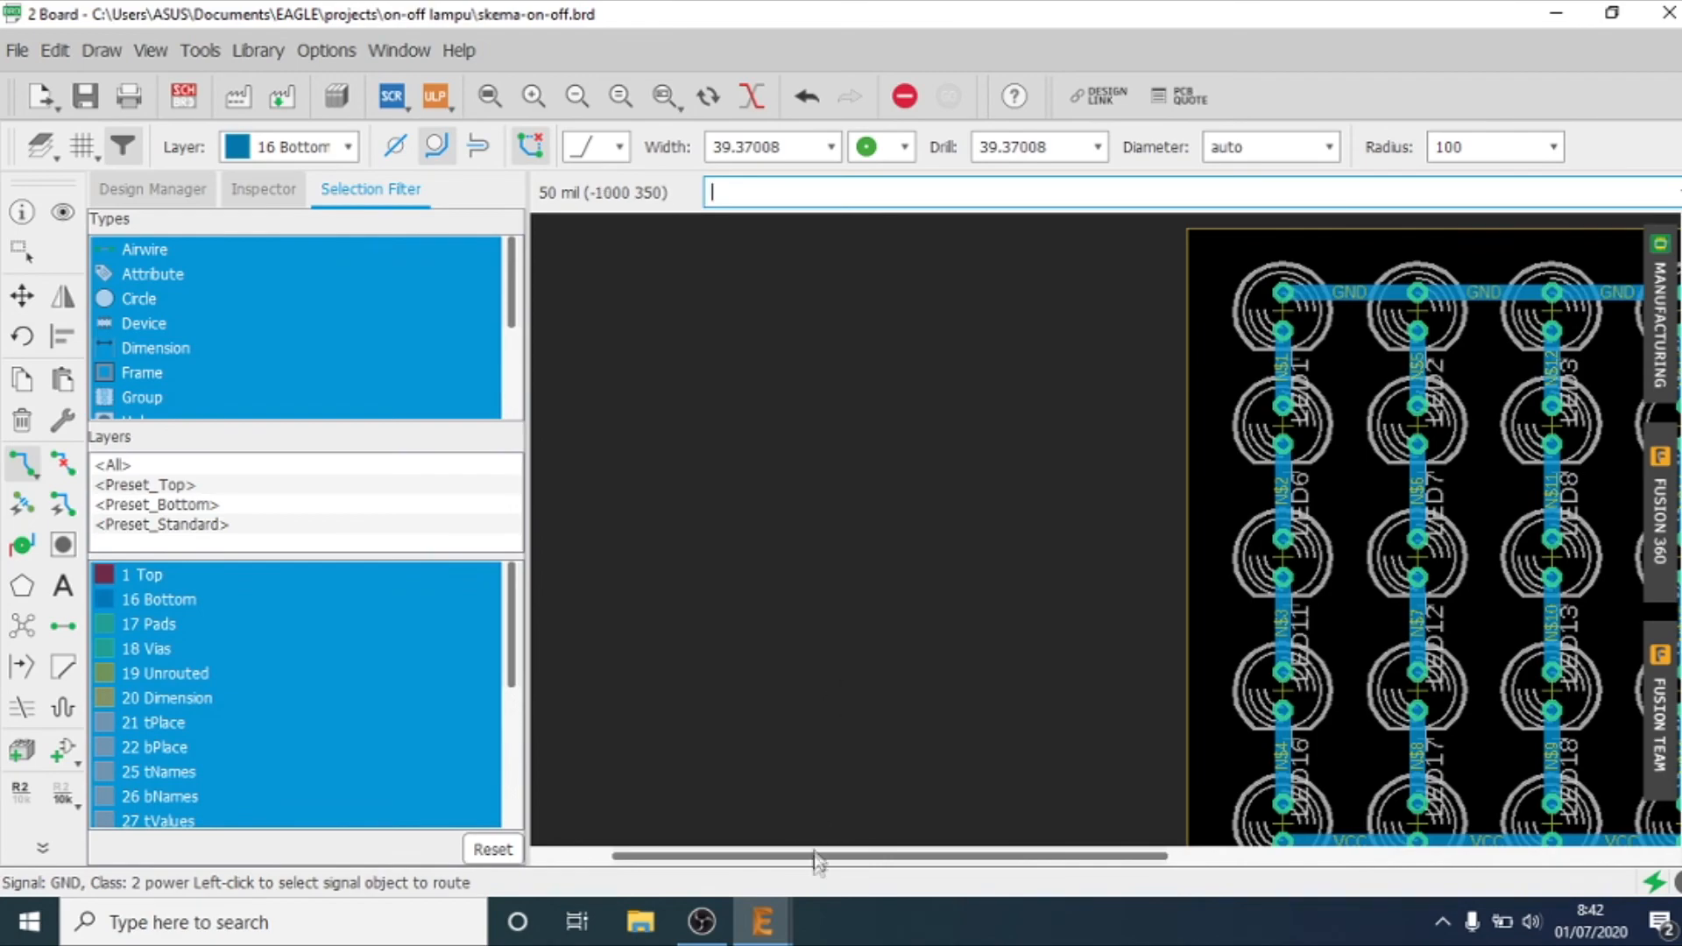
left_click_drag(821, 859, 1106, 856)
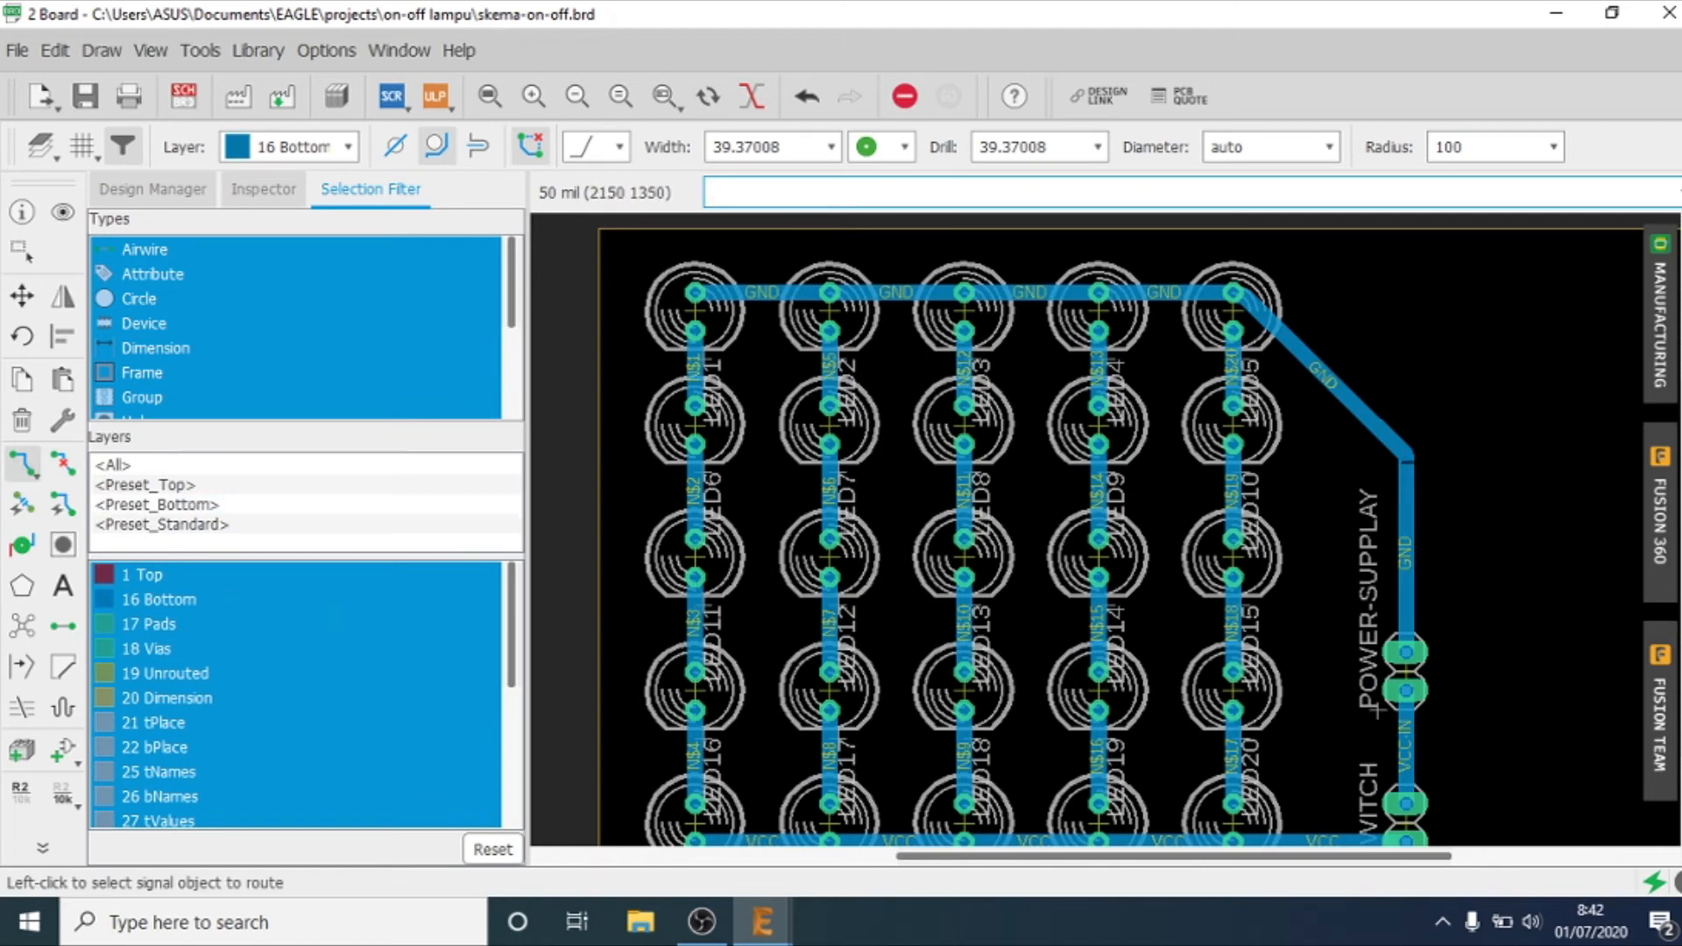
left_click(1406, 457)
left_click(1540, 523)
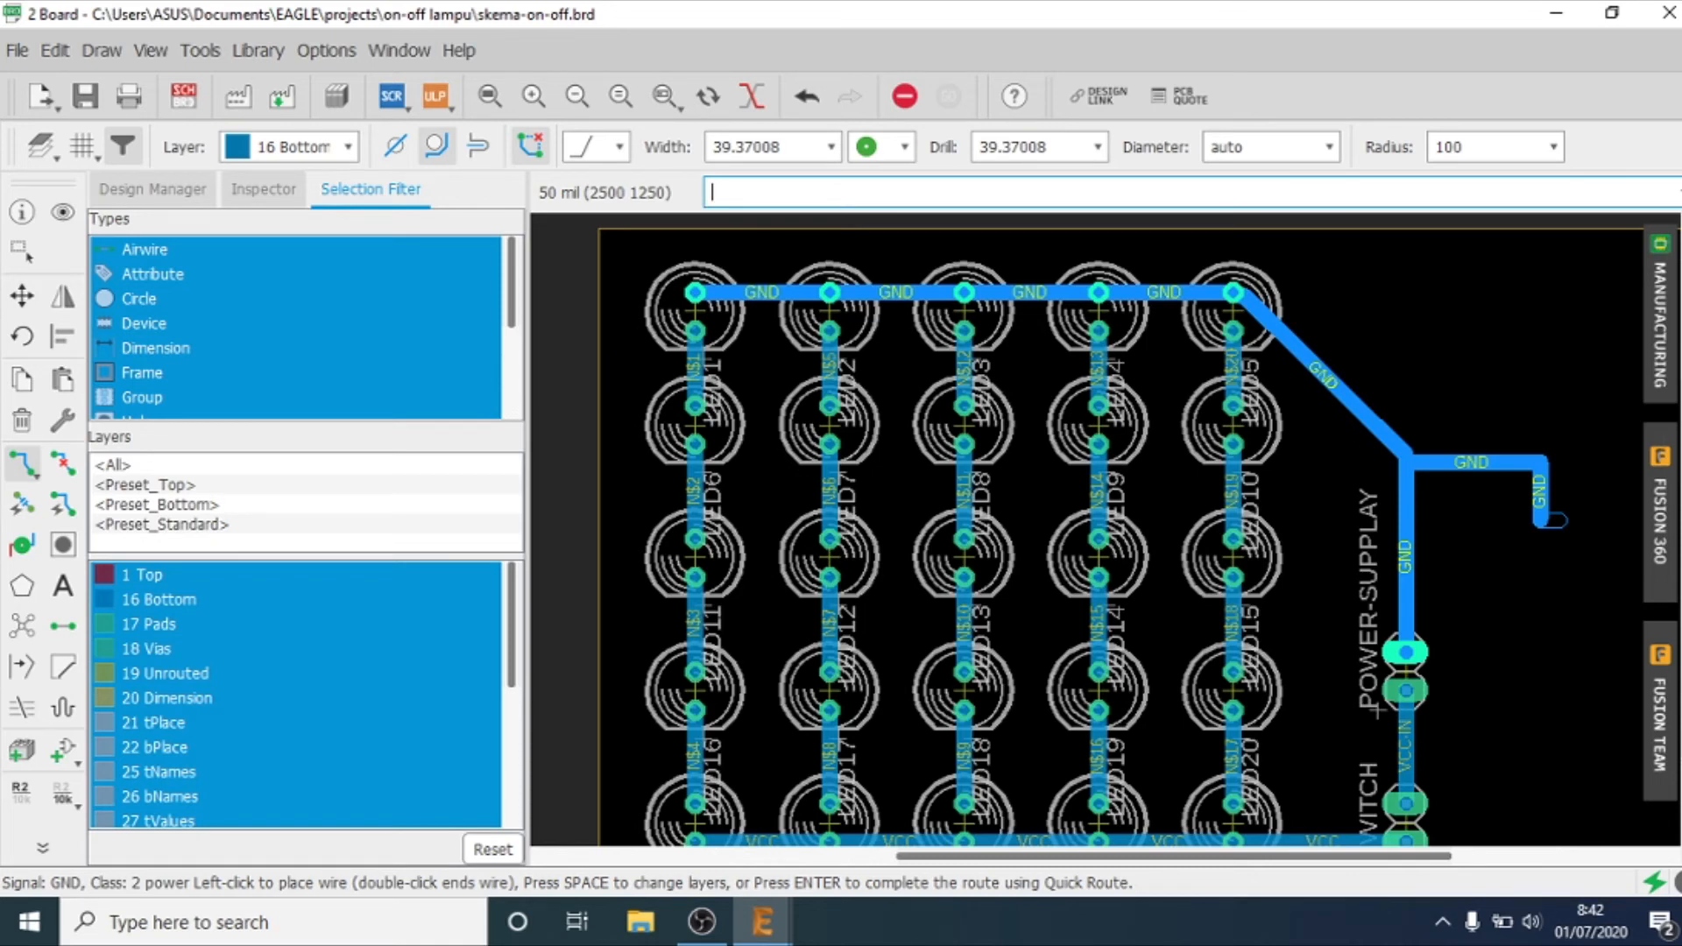
key("Escape")
key("ctrl+z")
key("ctrl+z")
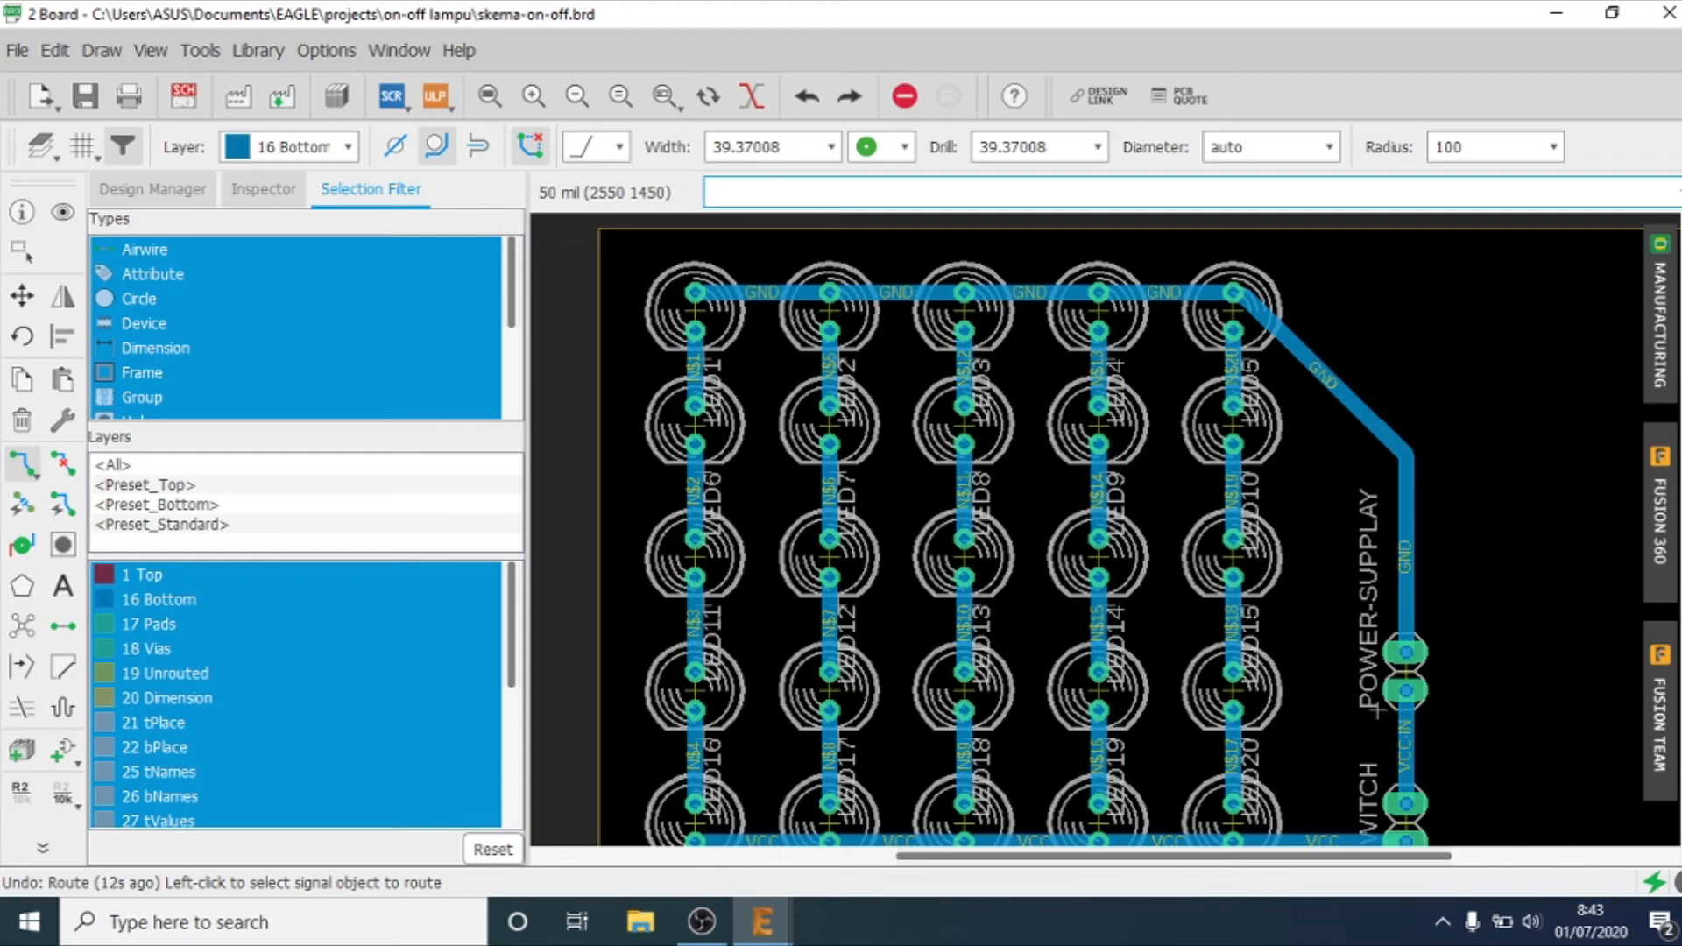
Step: Save the board and check the list of visible layers without changing it
scroll(1589, 590, "down", 2)
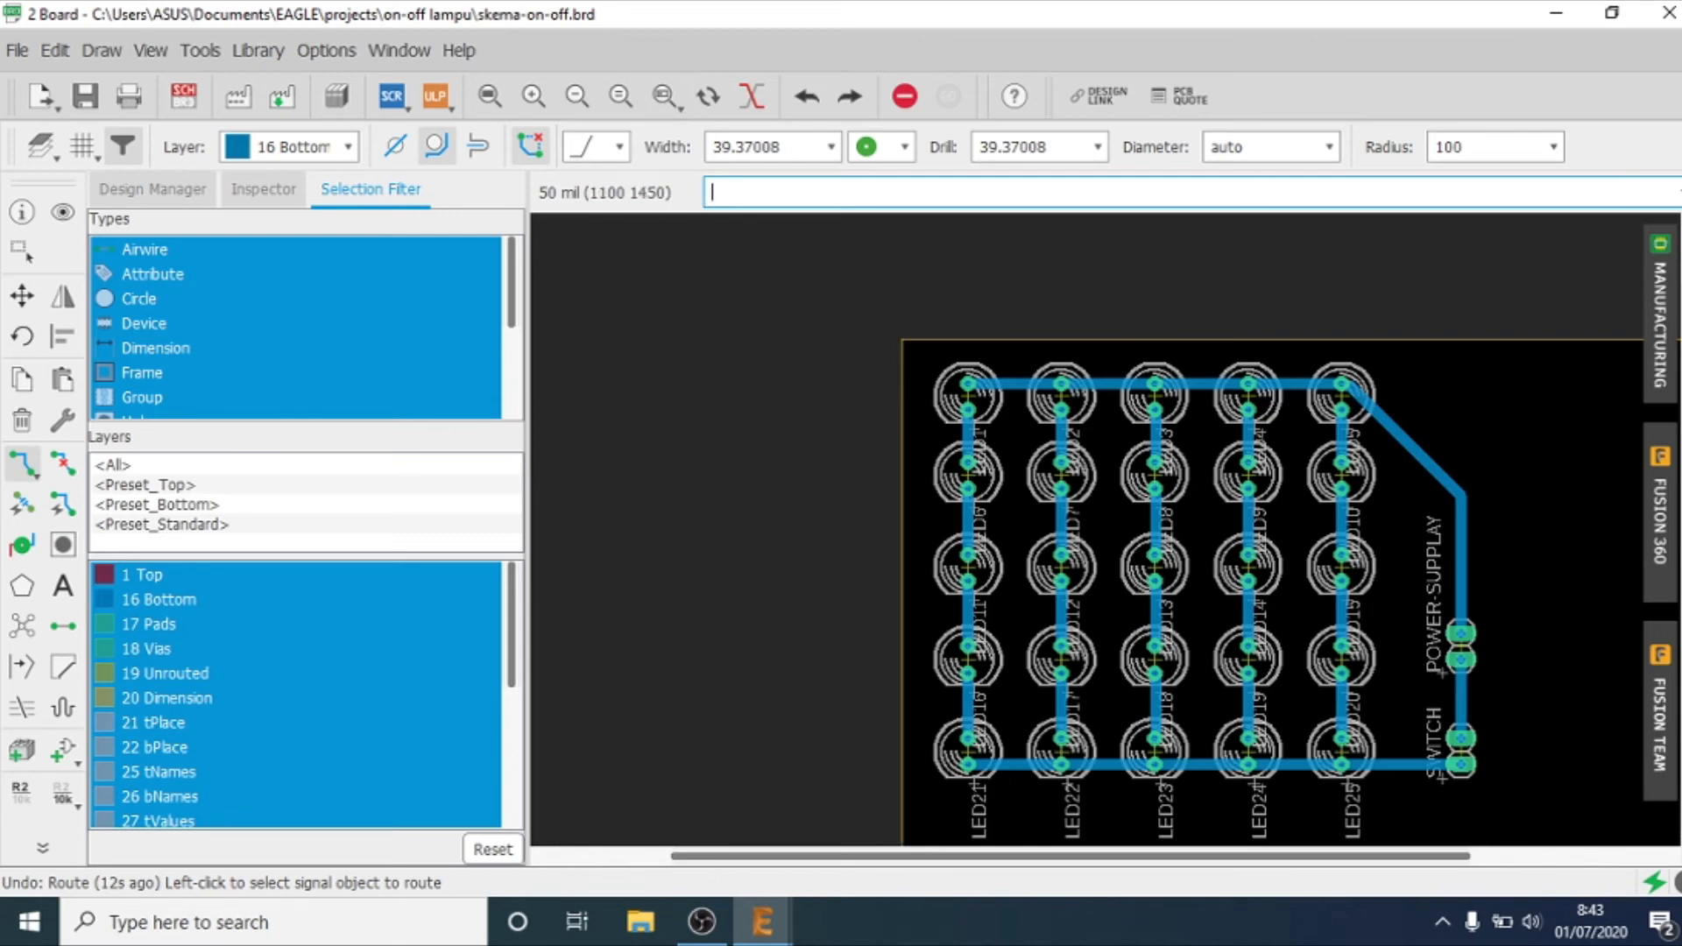
key("ctrl+s")
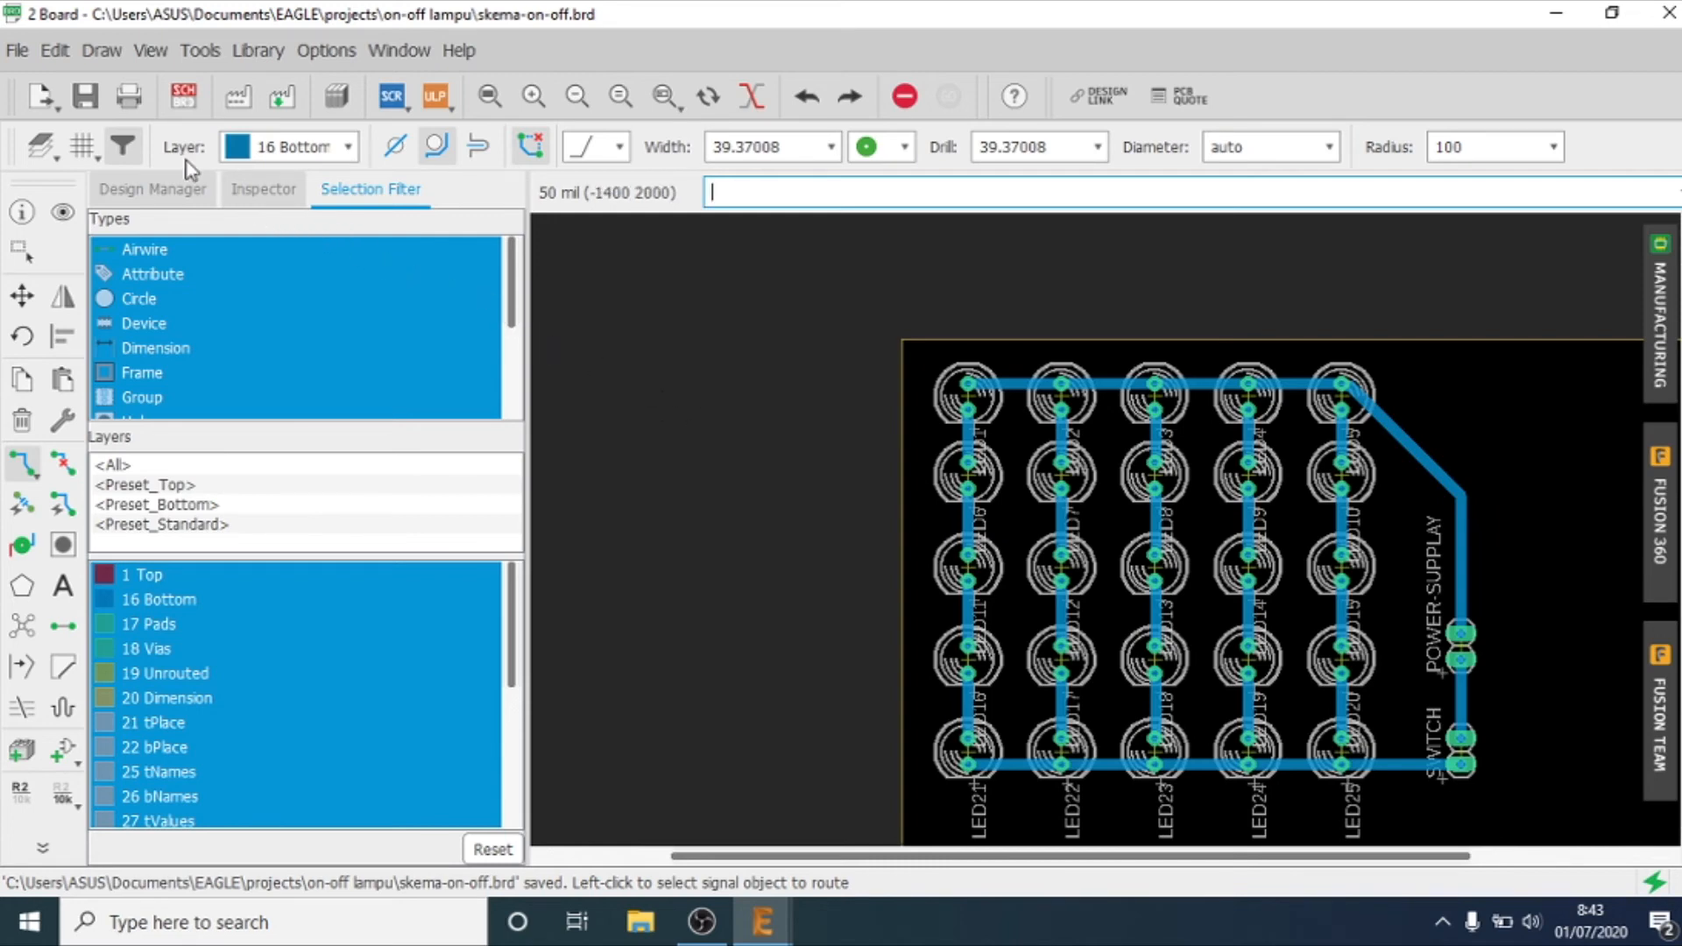
left_click(38, 139)
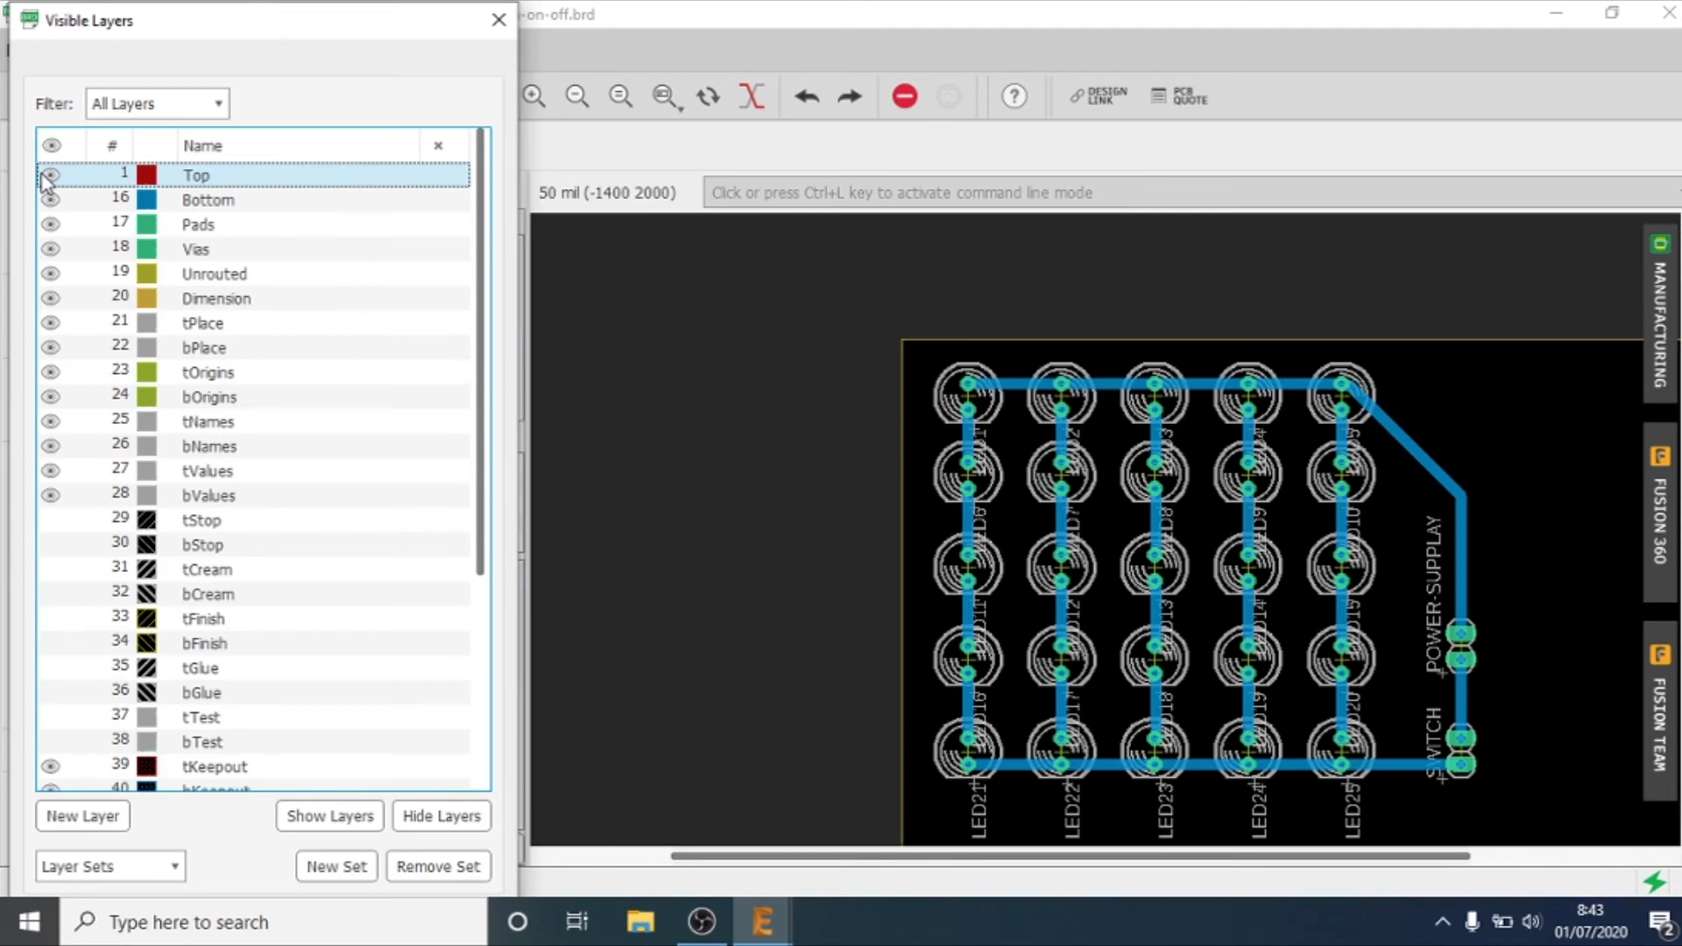
left_click(499, 19)
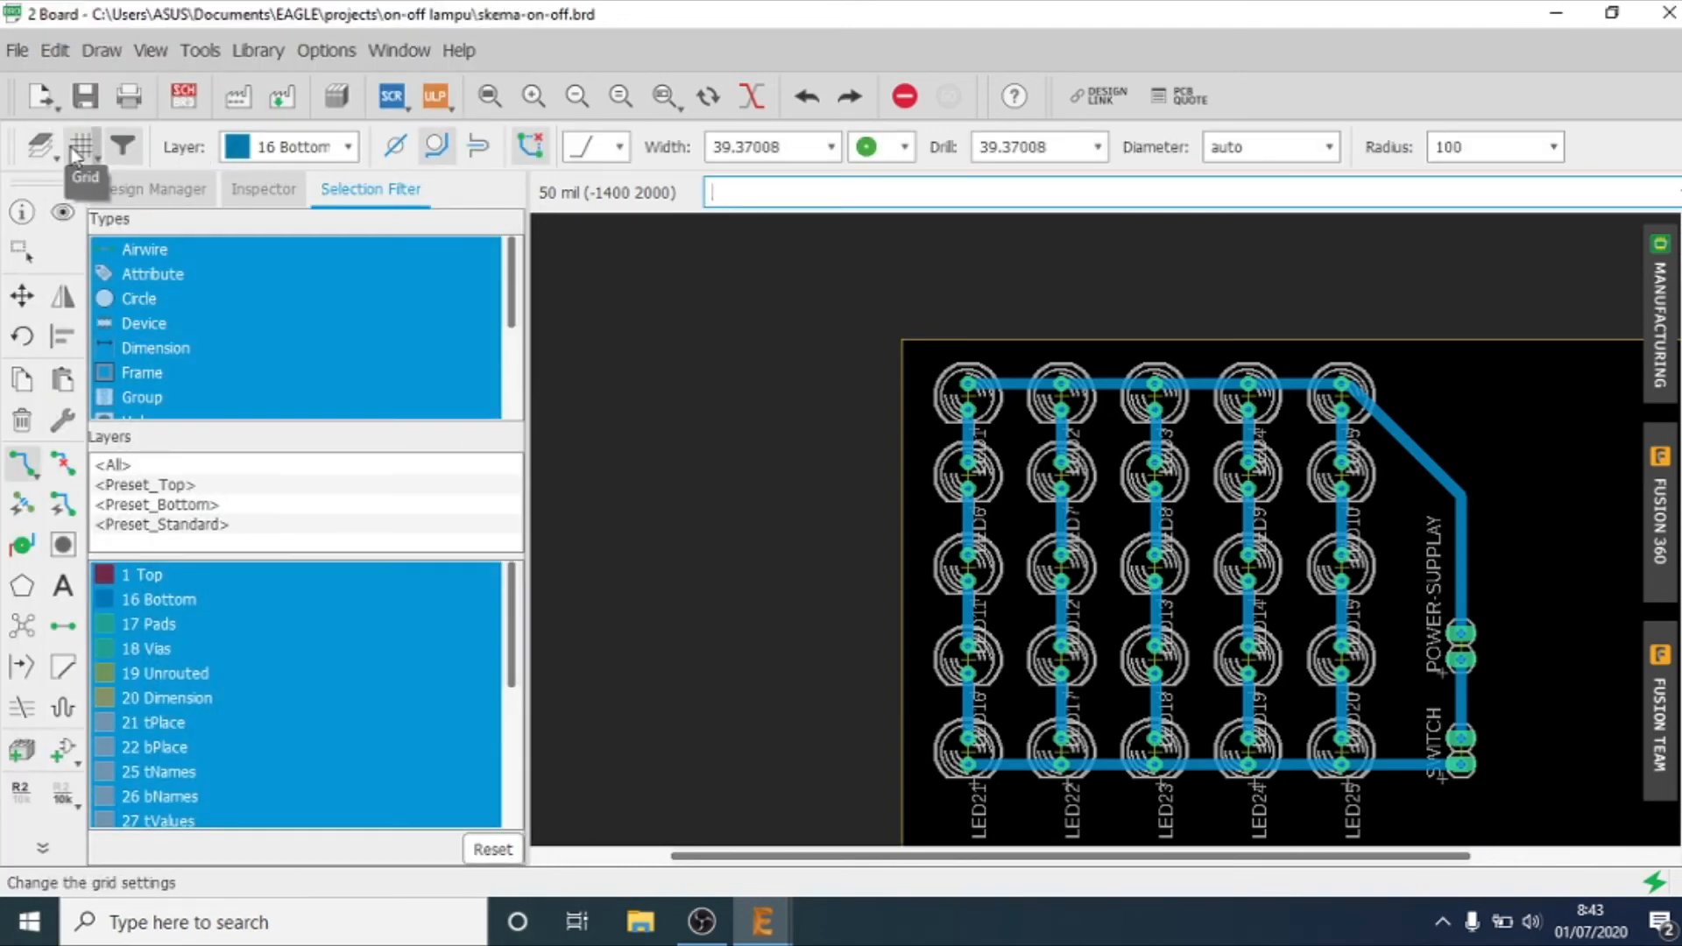
Step: Show the grid and set its size to 10 mm
left_click(82, 146)
left_click(58, 104)
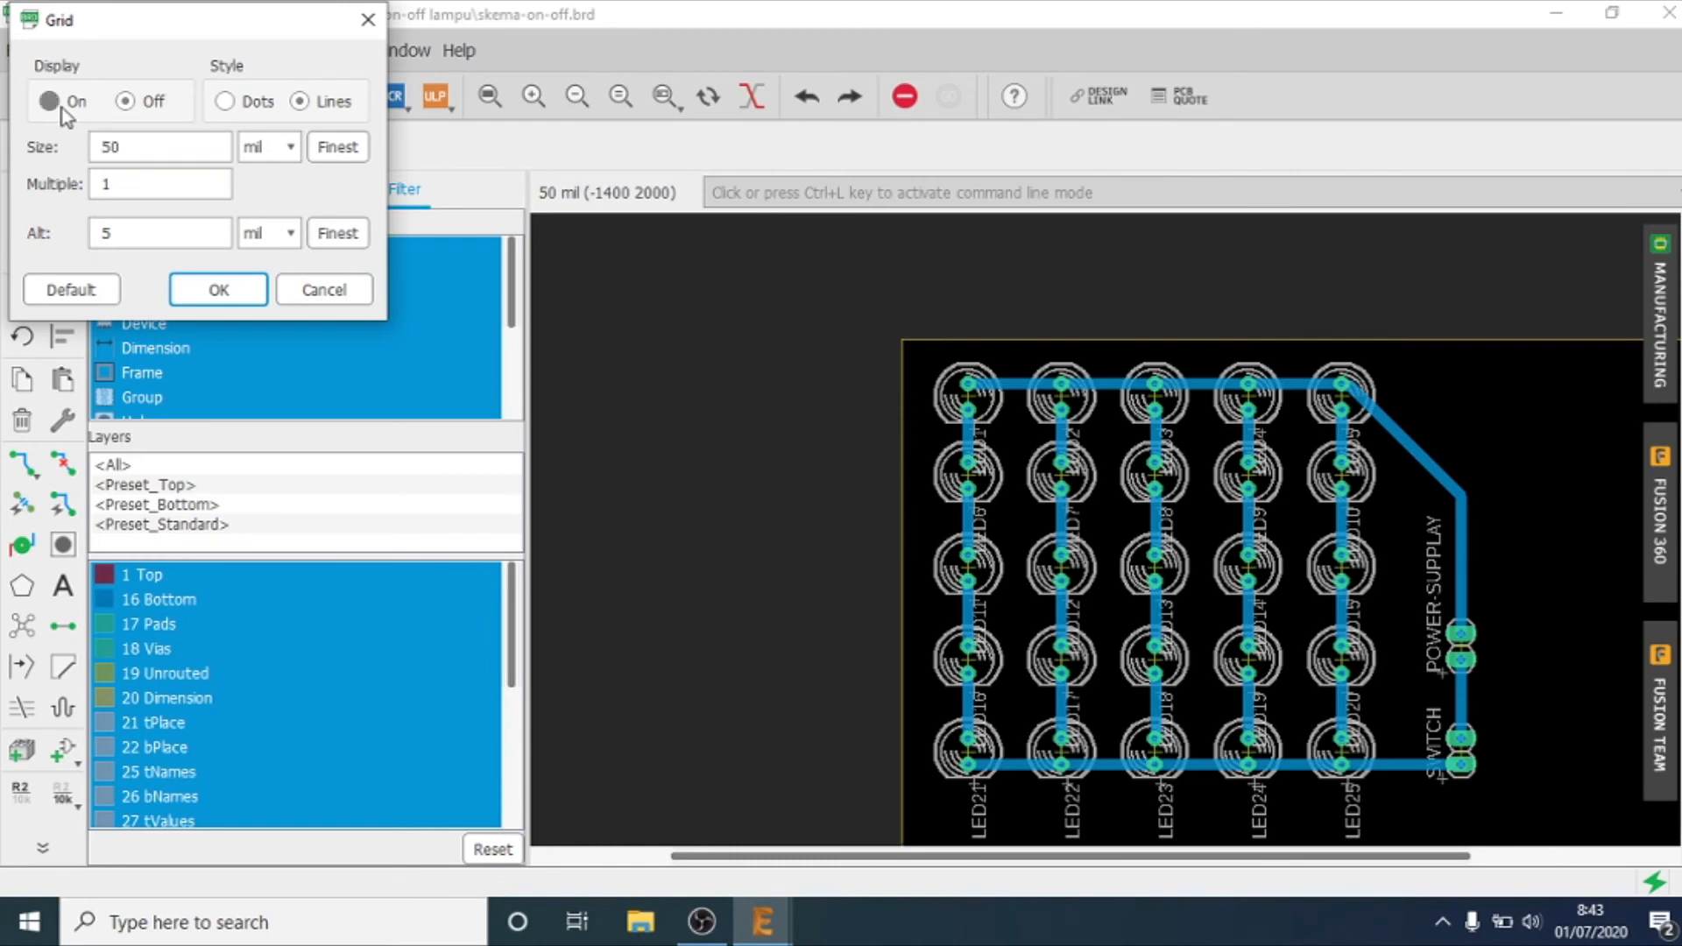
left_click(281, 147)
left_click(271, 181)
left_click_drag(189, 147, 94, 149)
type("10")
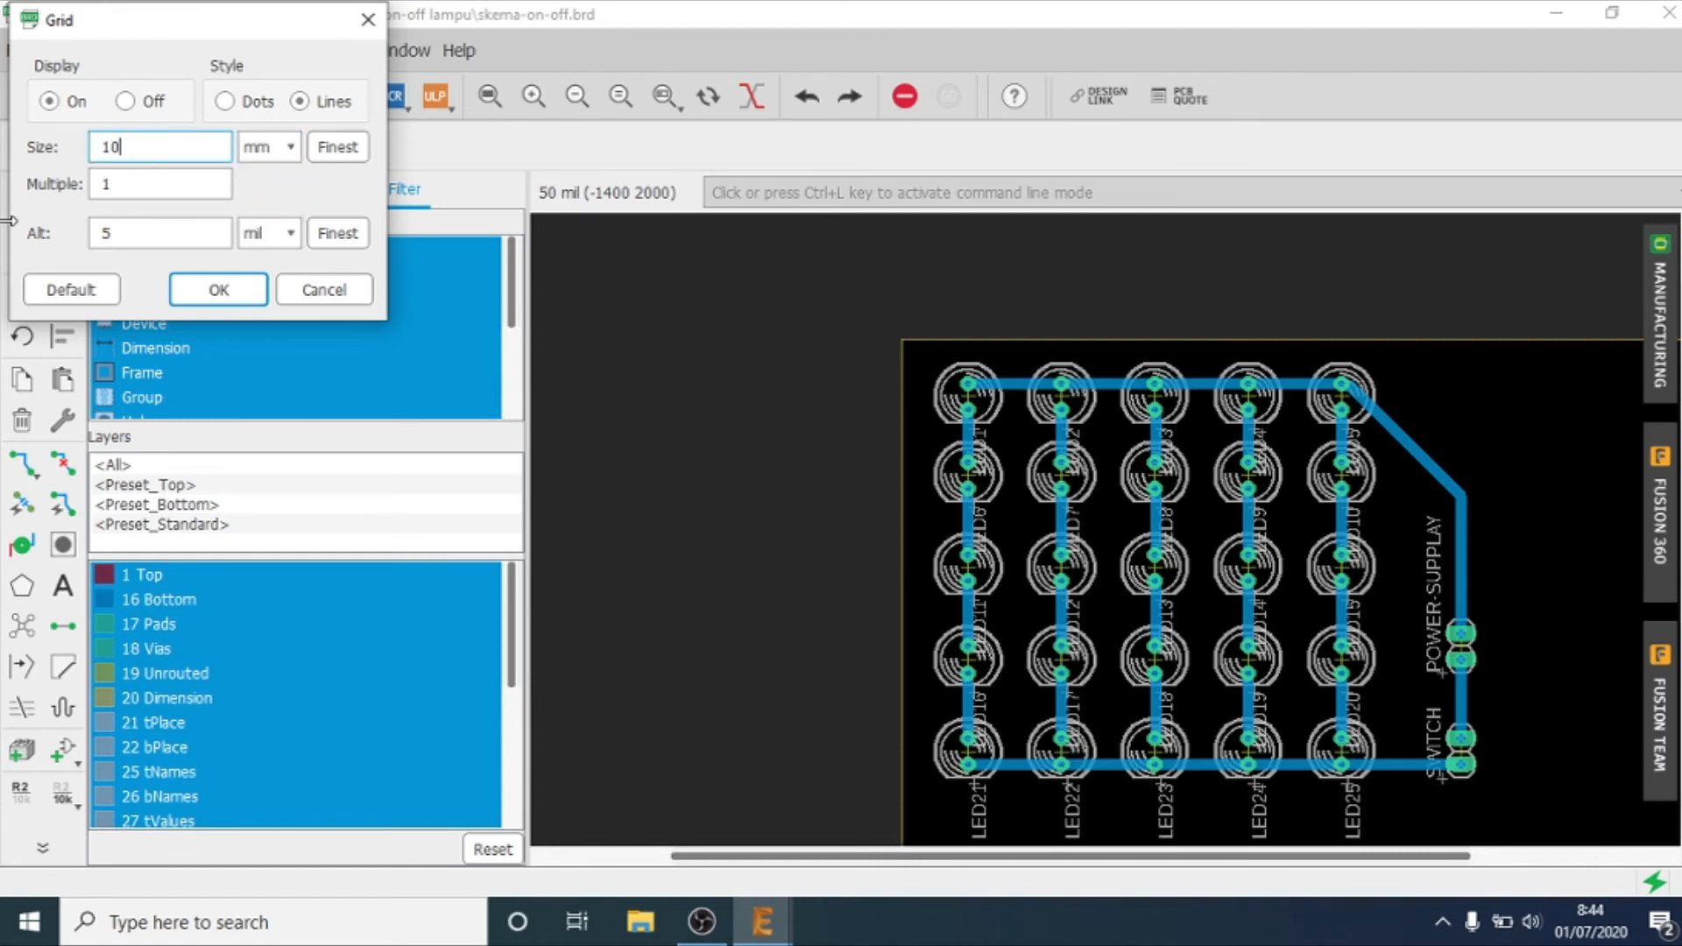
key("Return")
Step: Draw a 60 by 50 mm rectangular polygon on layer 16 Bottom around the whole circuit and assign it the signal name PP
scroll(169, 347, "down", 3)
scroll(974, 609, "down", 1)
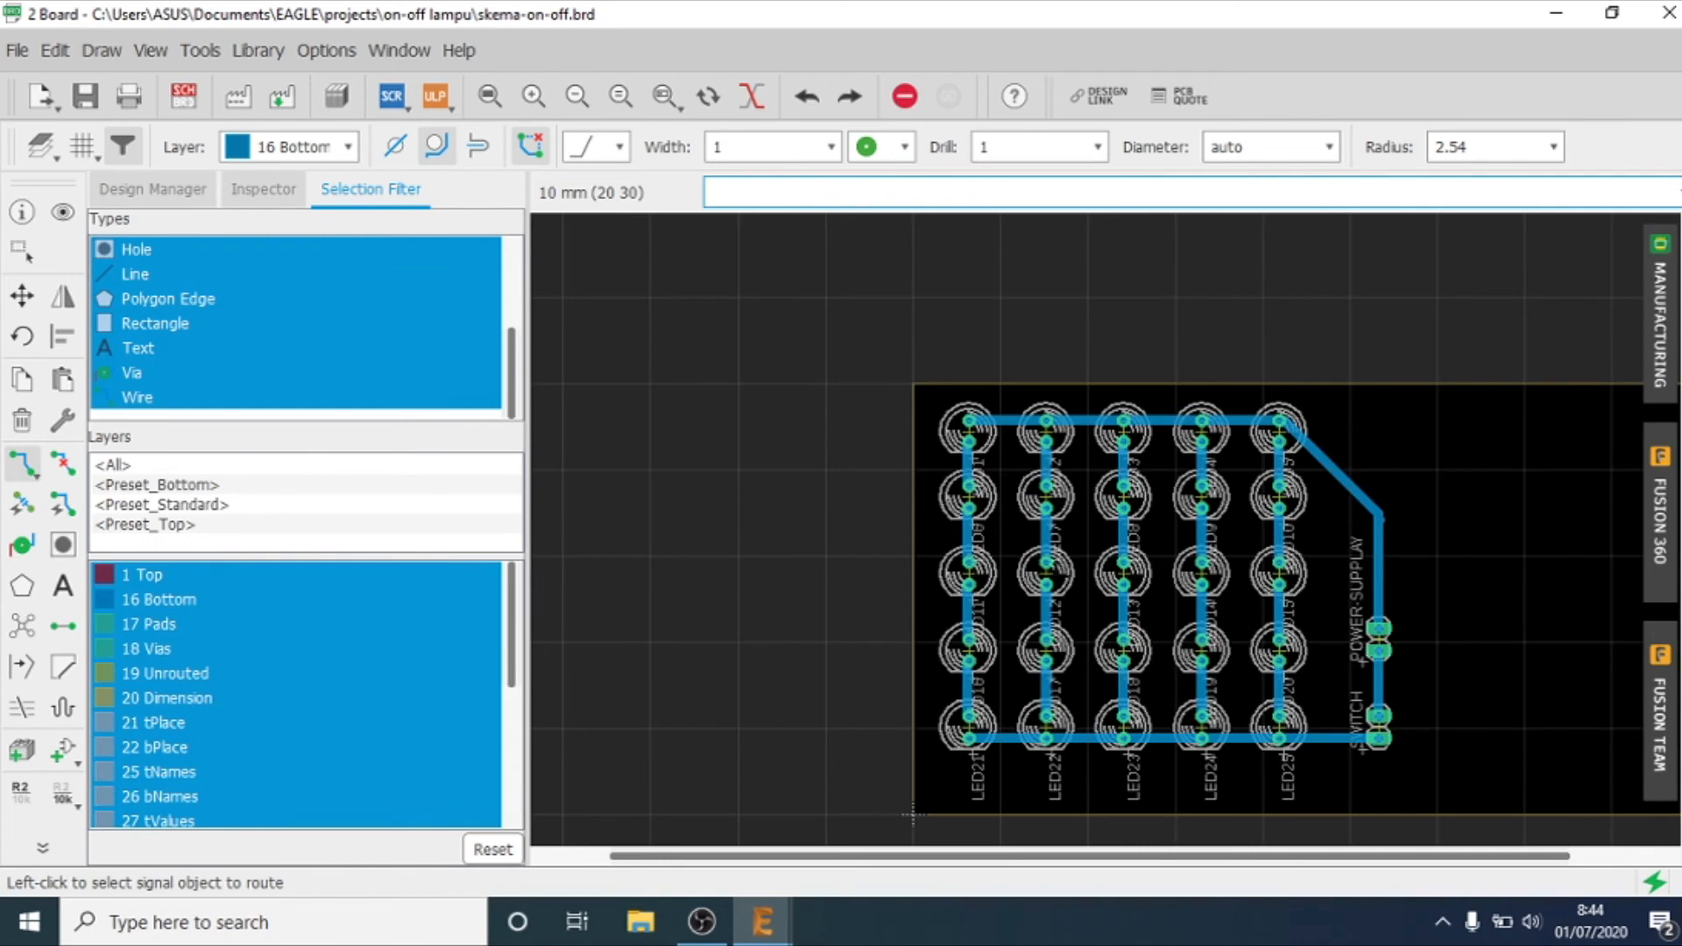
left_click(24, 587)
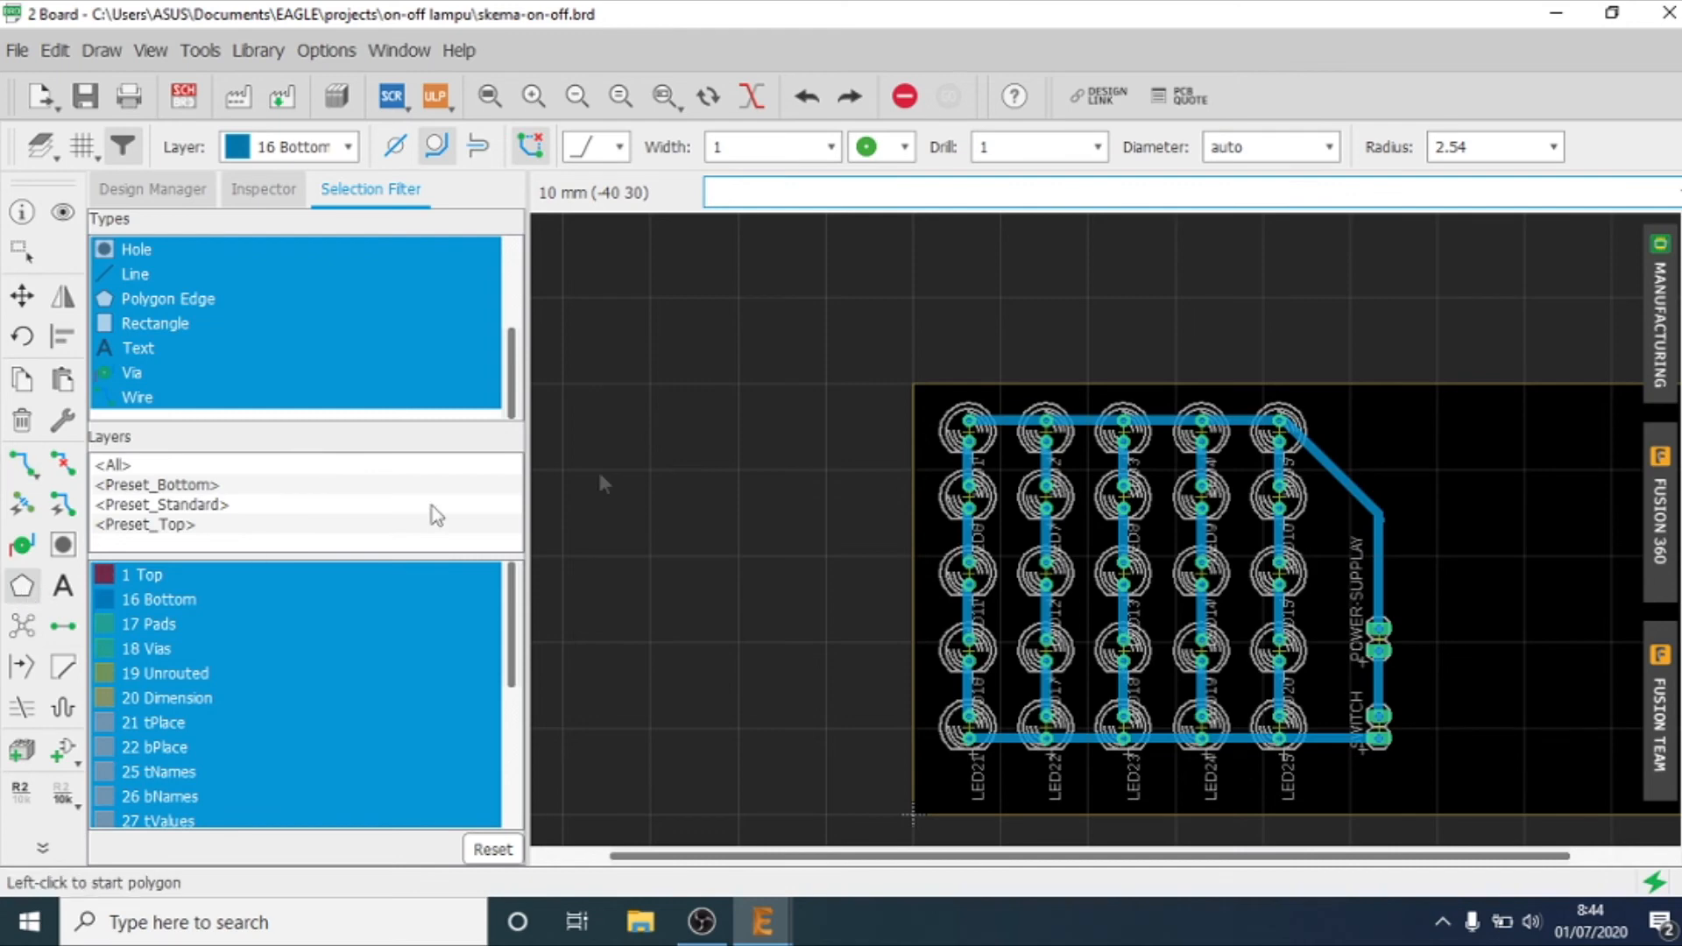
left_click(912, 383)
left_click(912, 815)
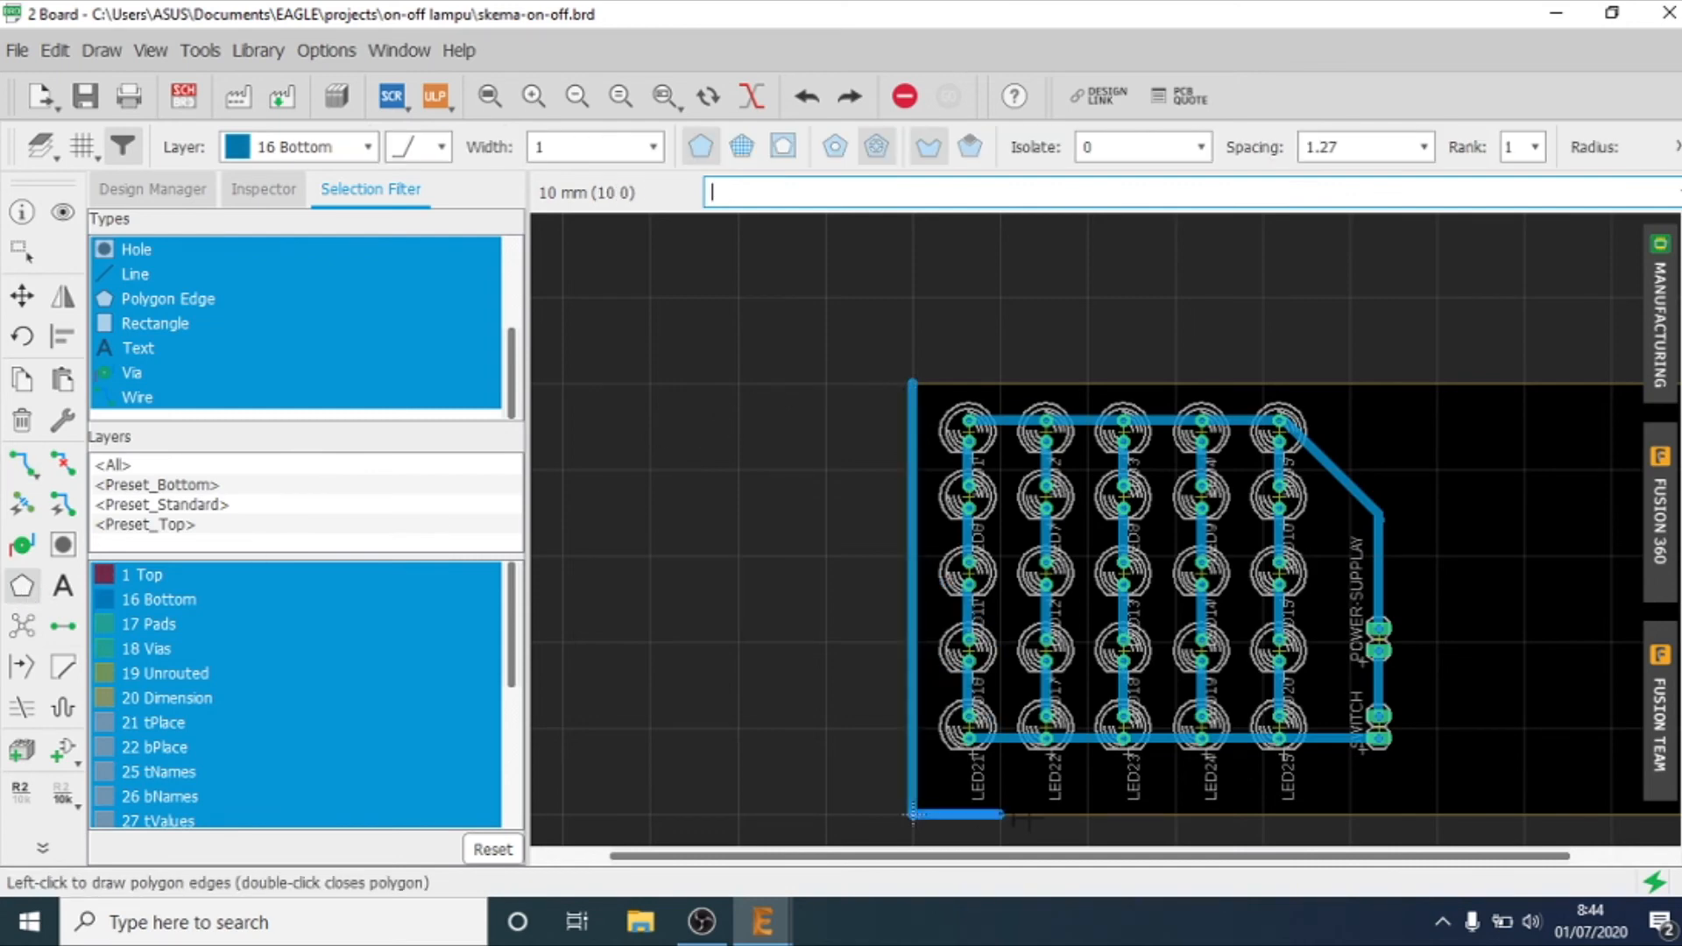
left_click(1437, 814)
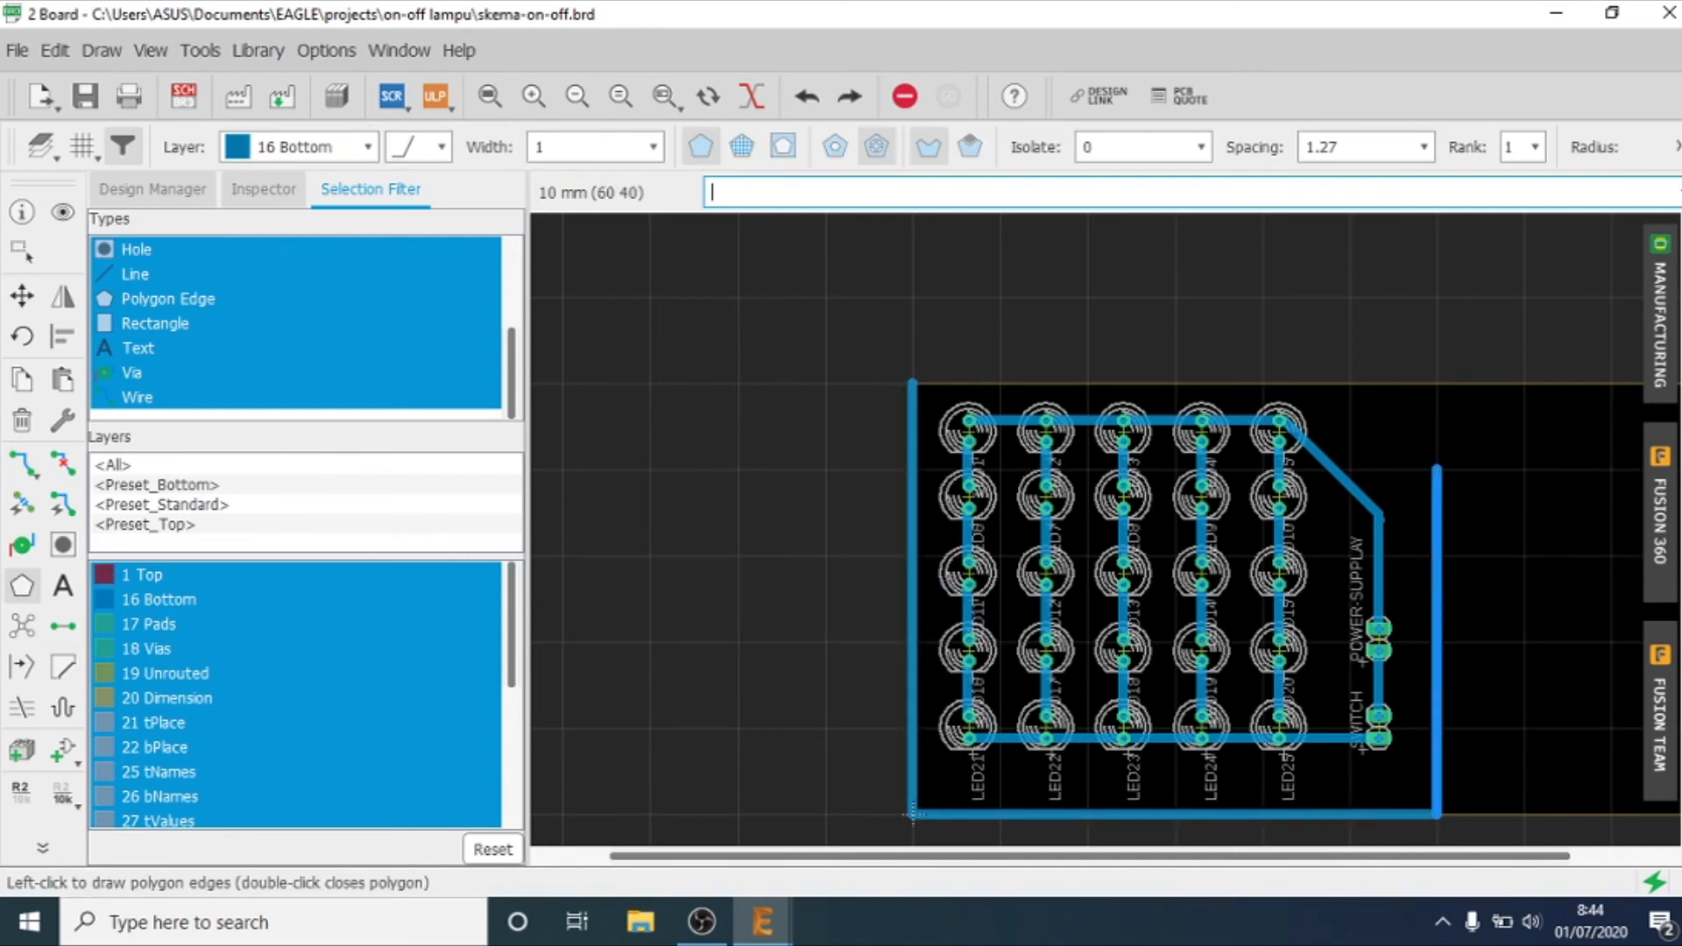
left_click(1437, 383)
left_click(912, 382)
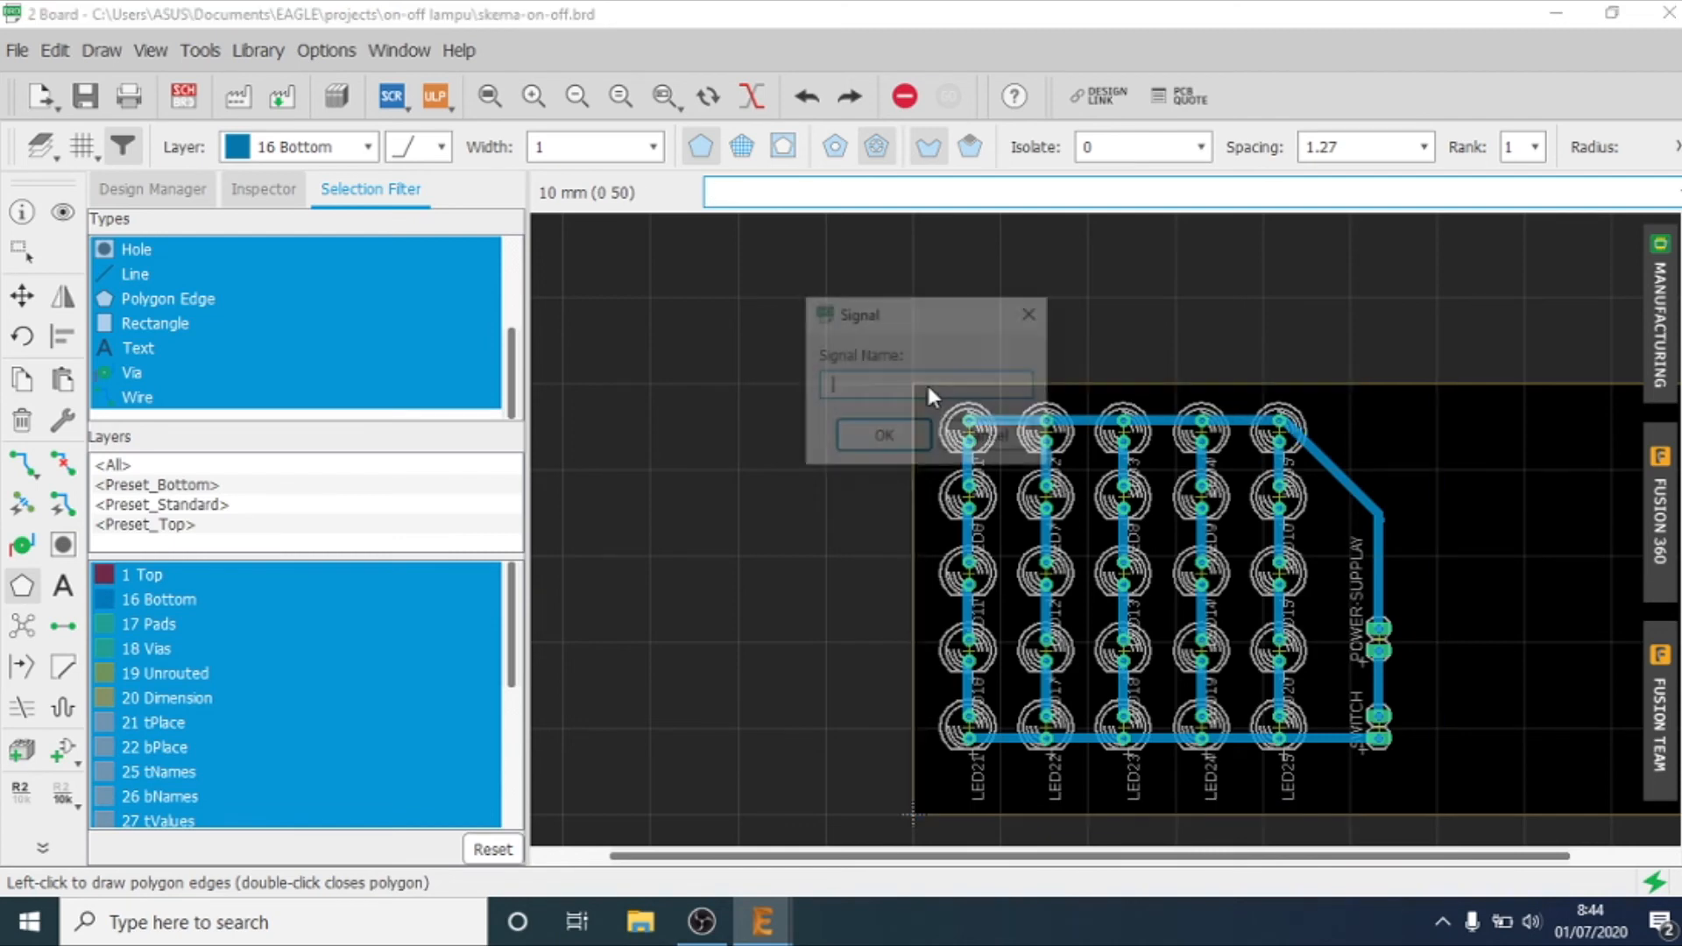
type("GND")
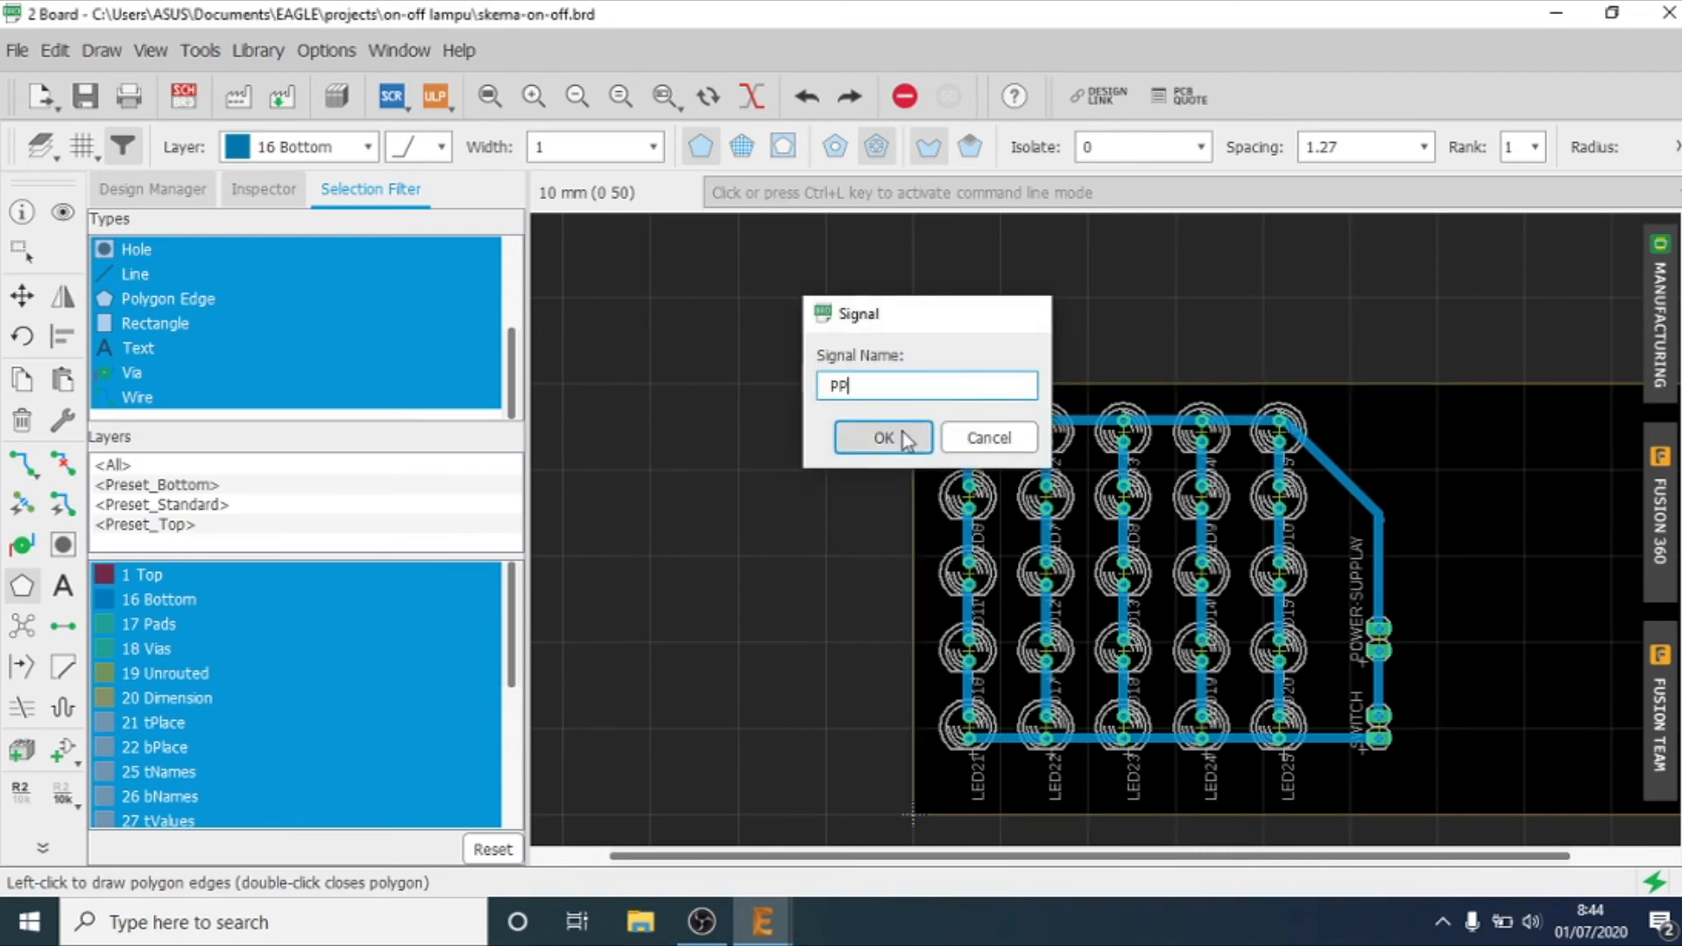
left_click(906, 439)
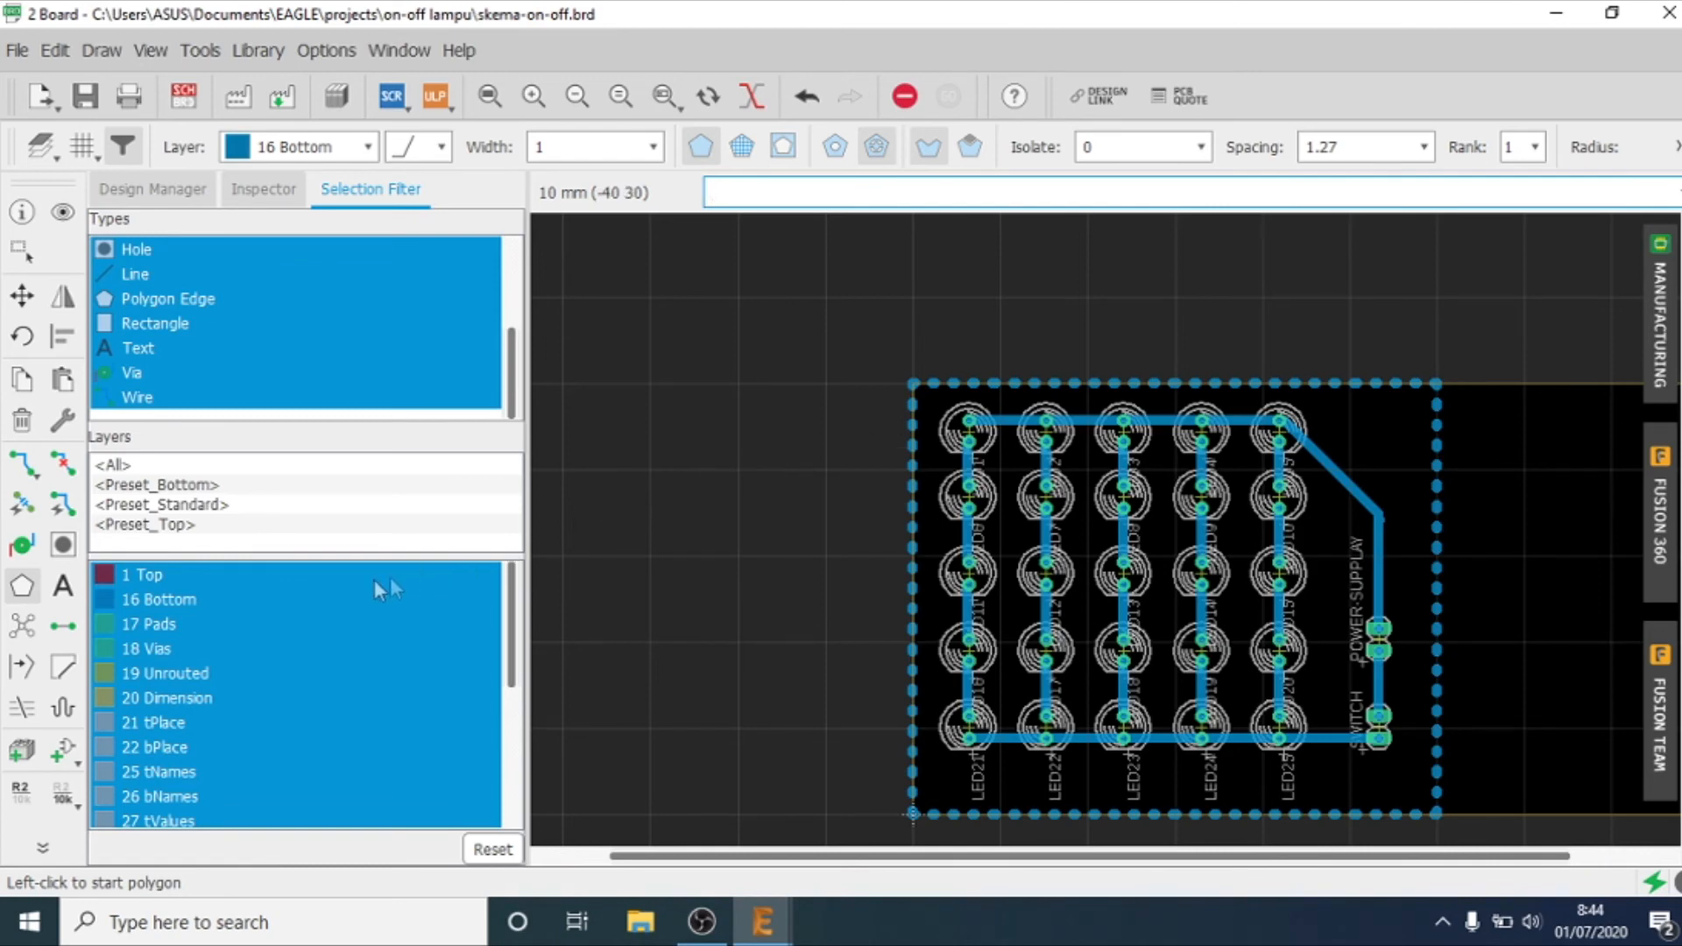
Step: Fill the PP polygon on the Bottom layer with Ratsnest and set its Isolate distance to 2 mm
left_click(26, 629)
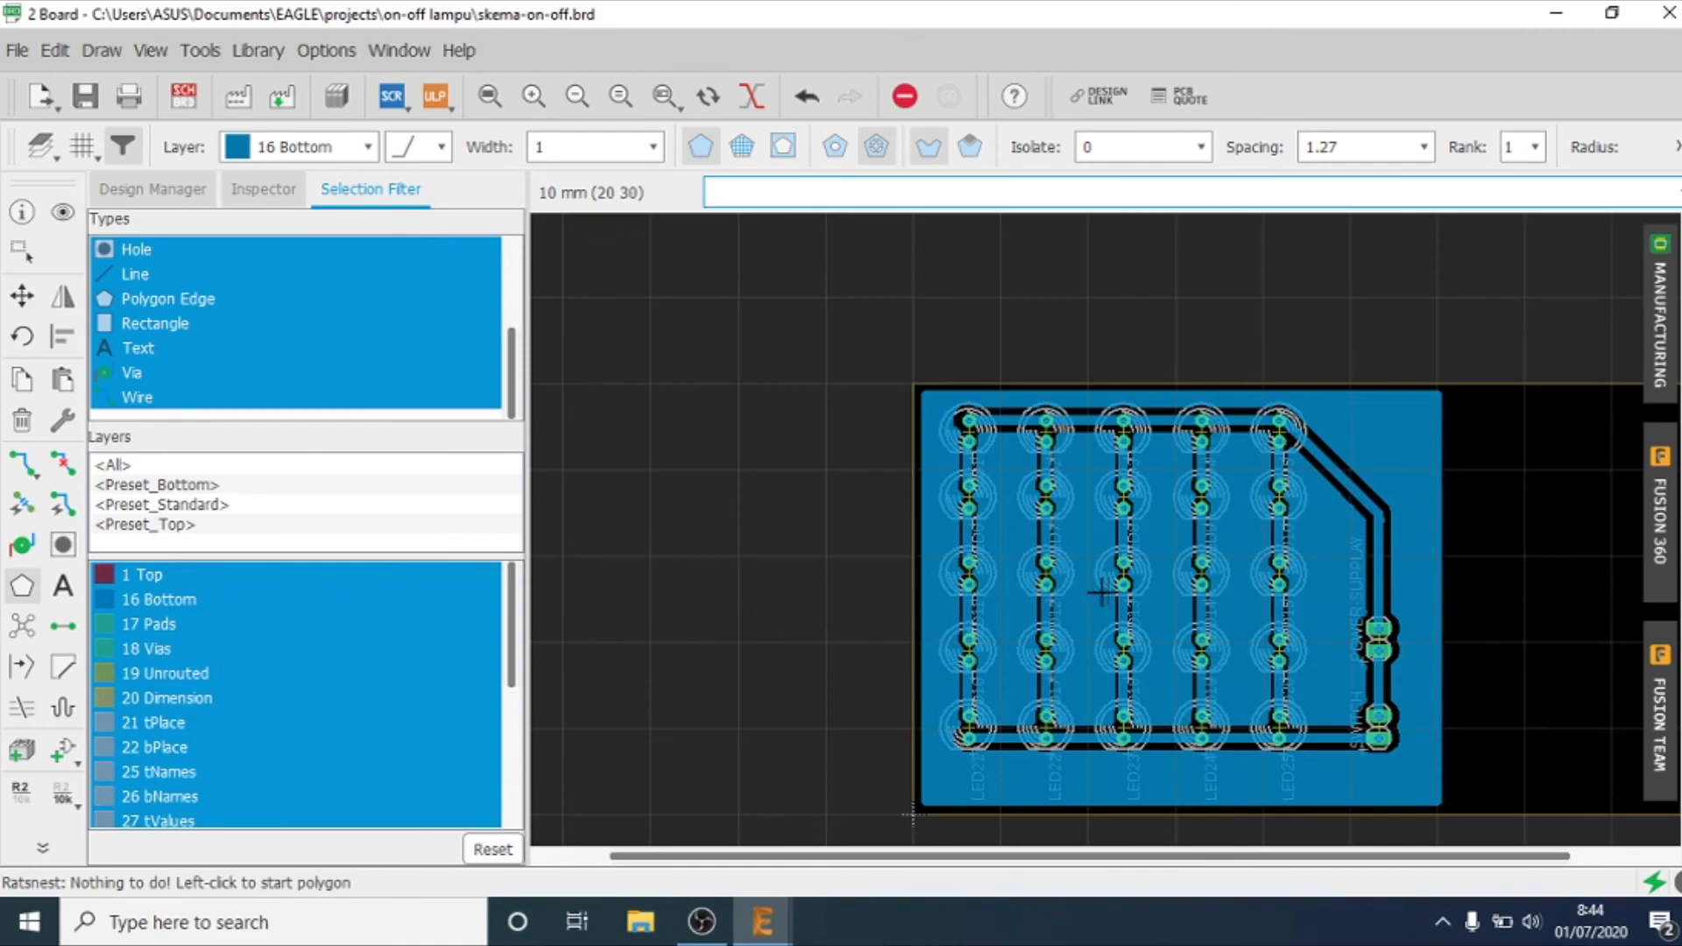
scroll(1063, 592, "up", 2)
scroll(925, 530, "up", 2)
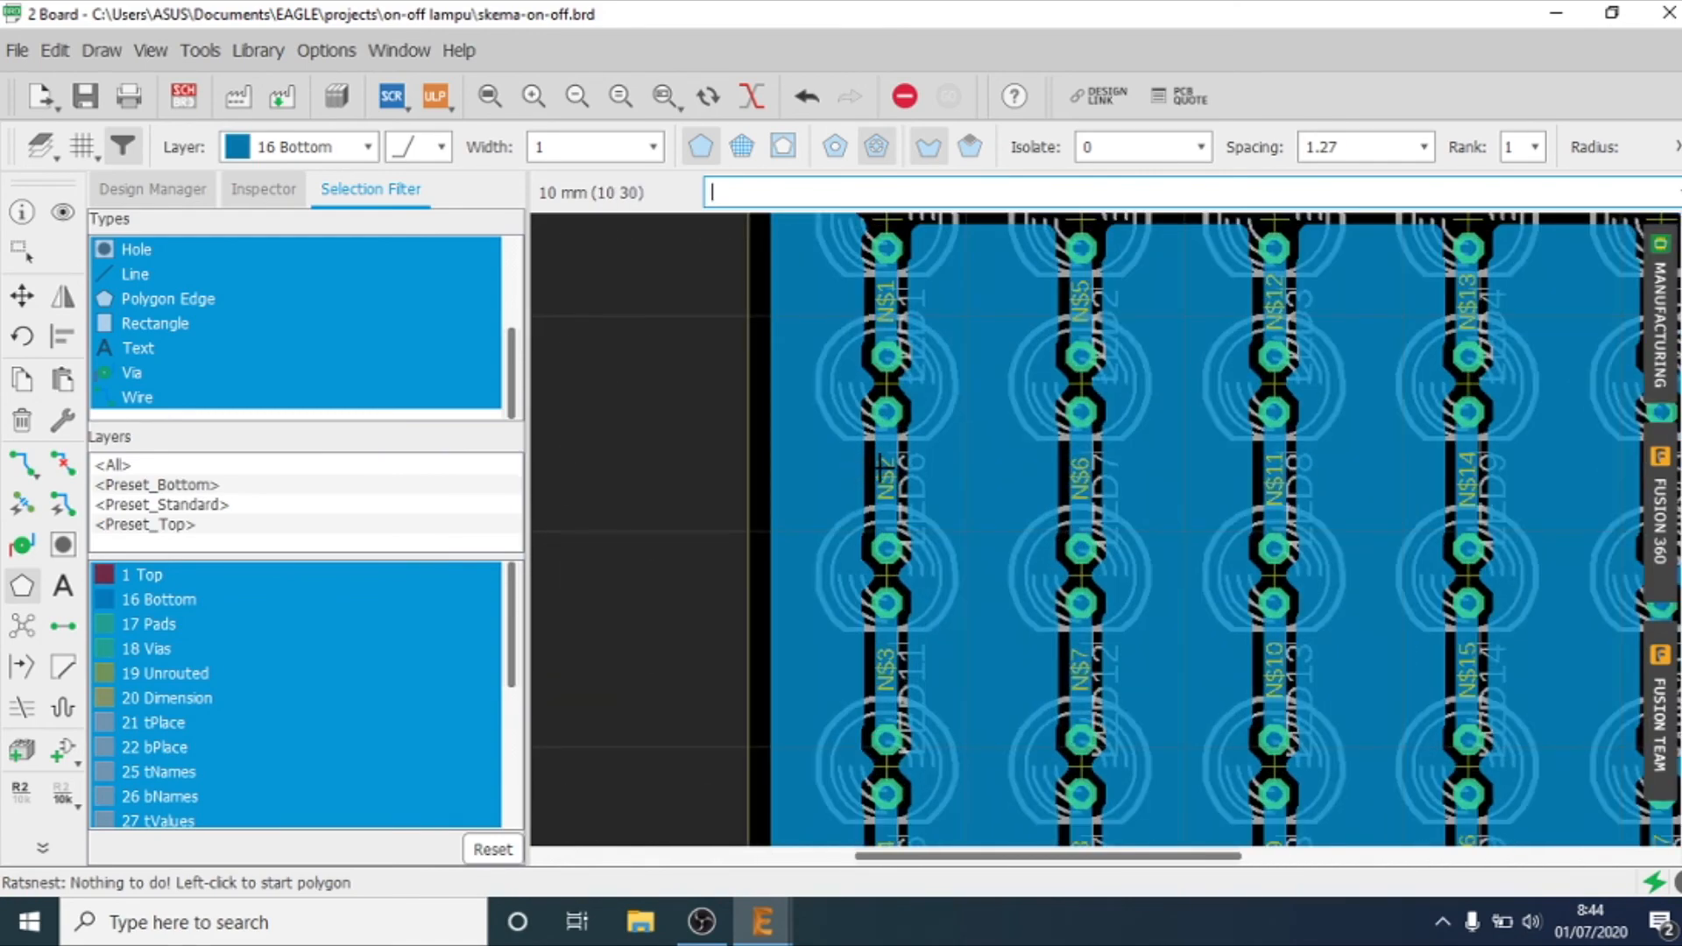
right_click(745, 506)
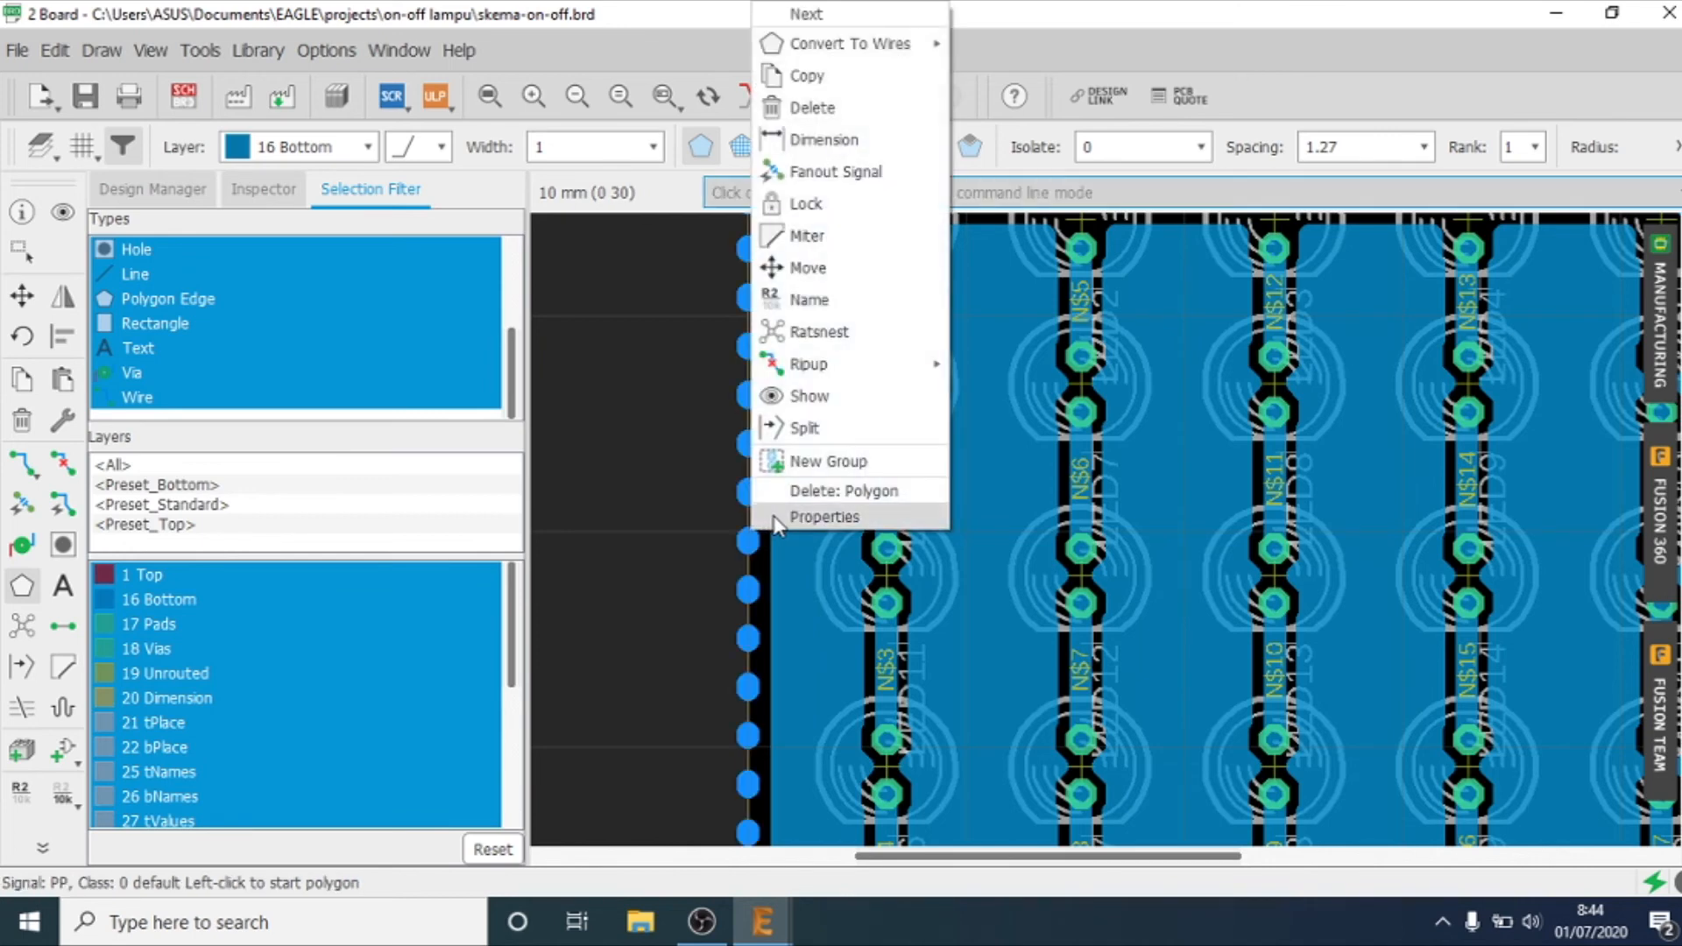
left_click(777, 519)
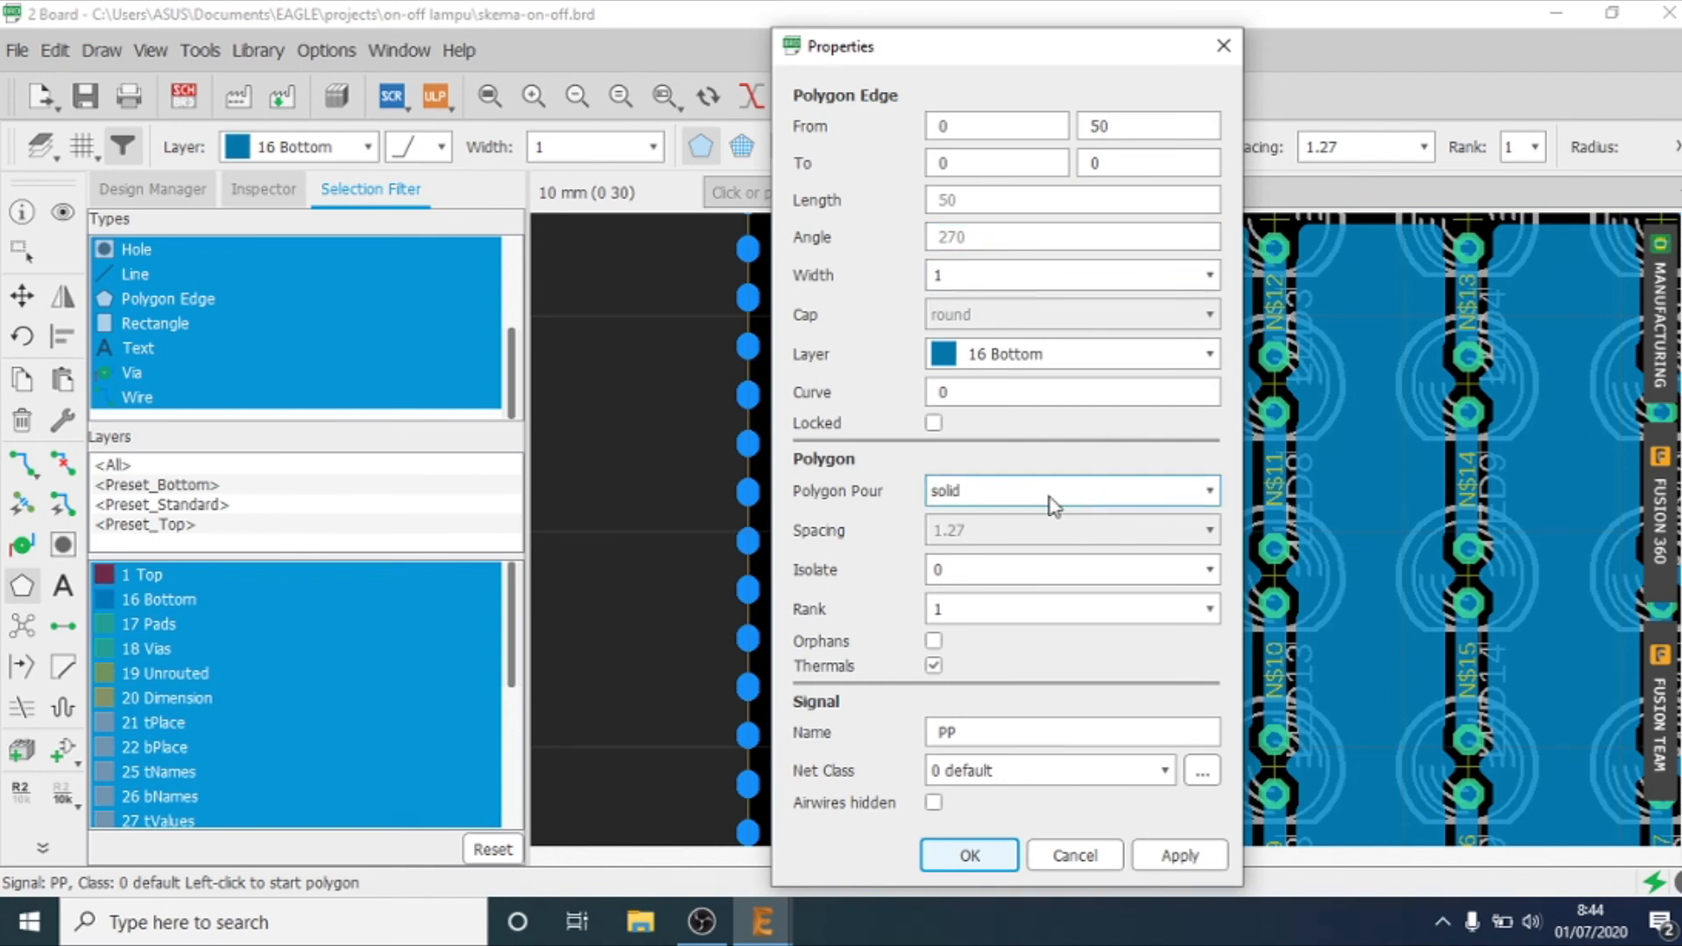
left_click(1211, 571)
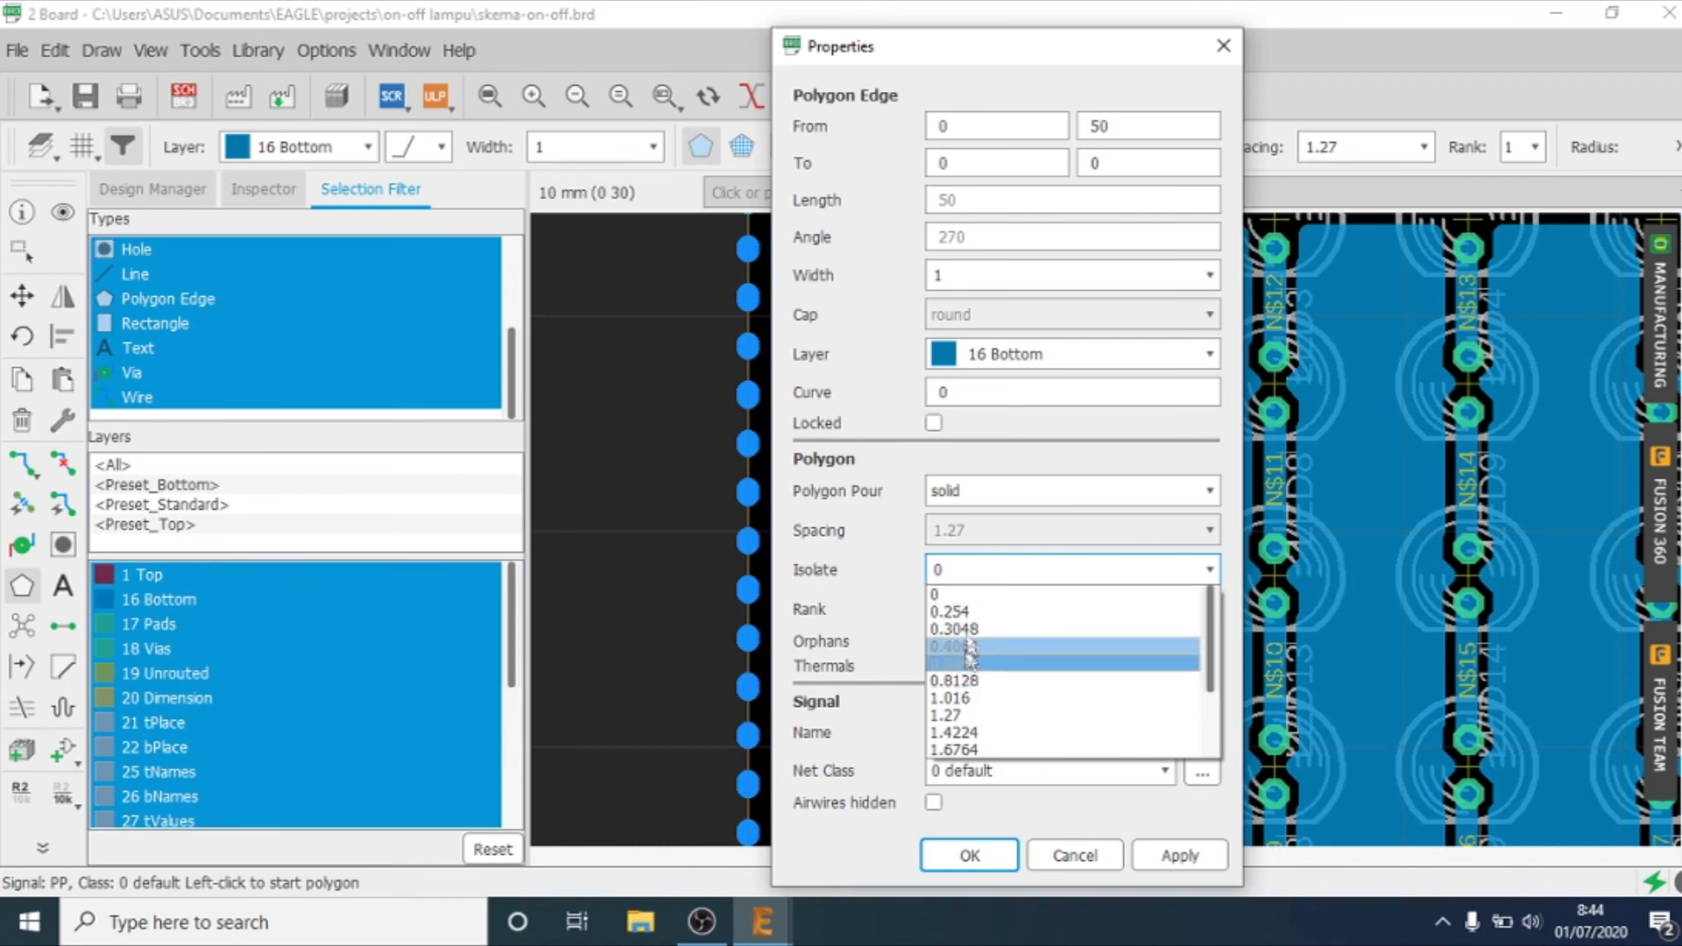
left_click(951, 576)
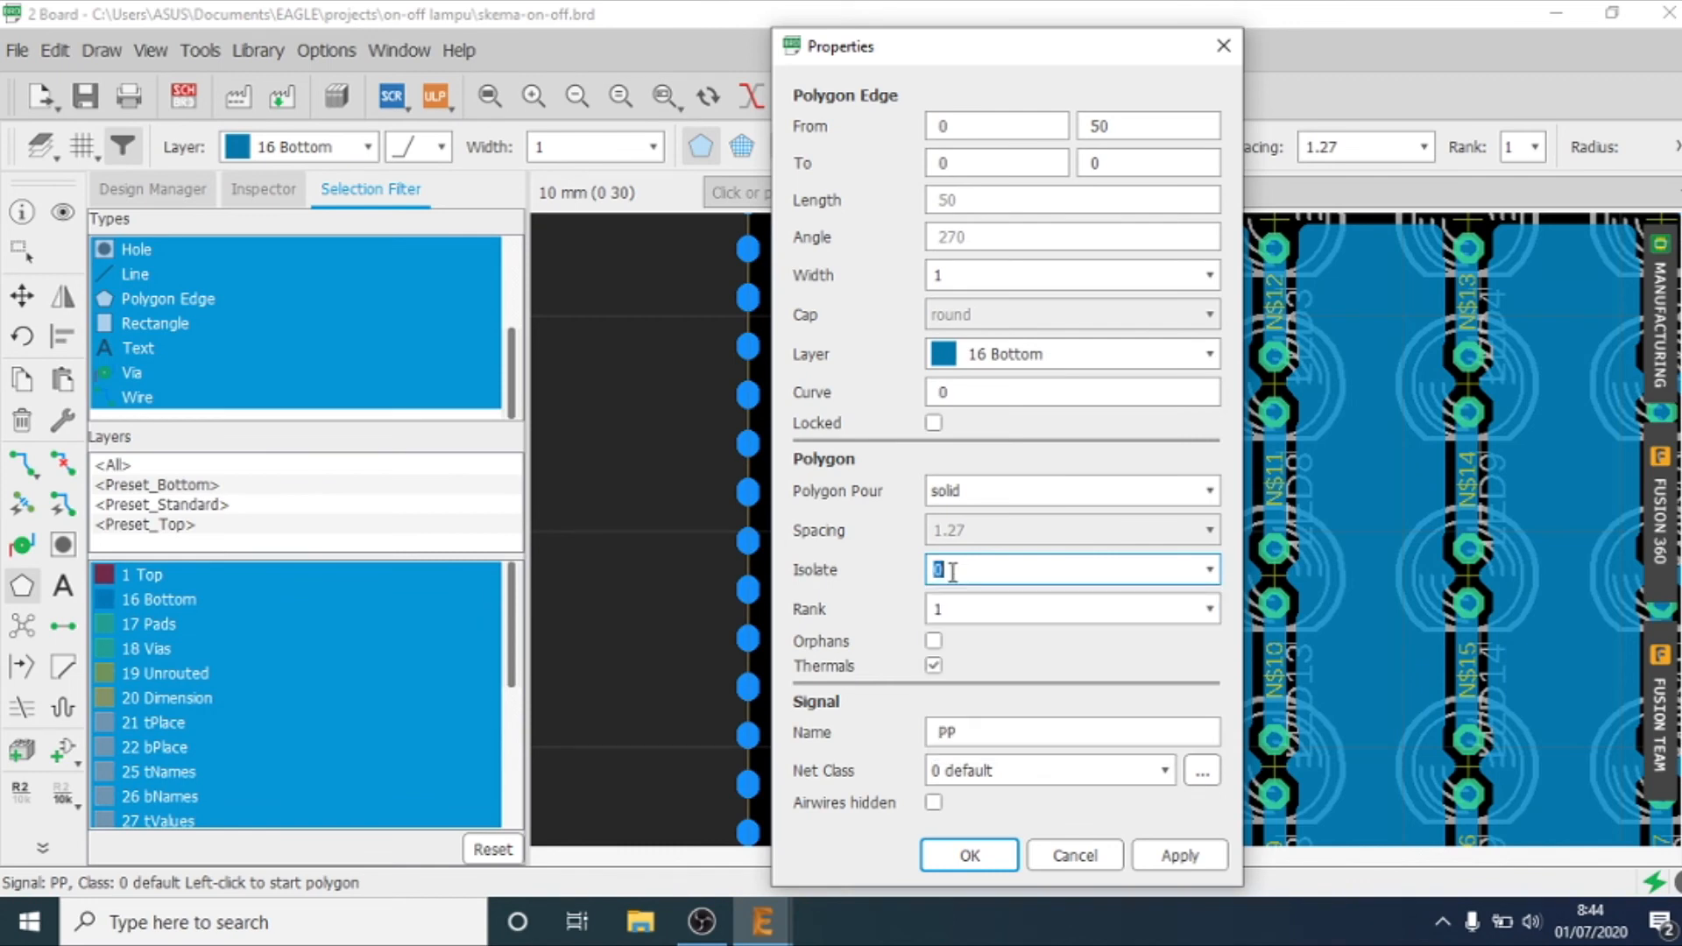
type("2mm")
key("Return")
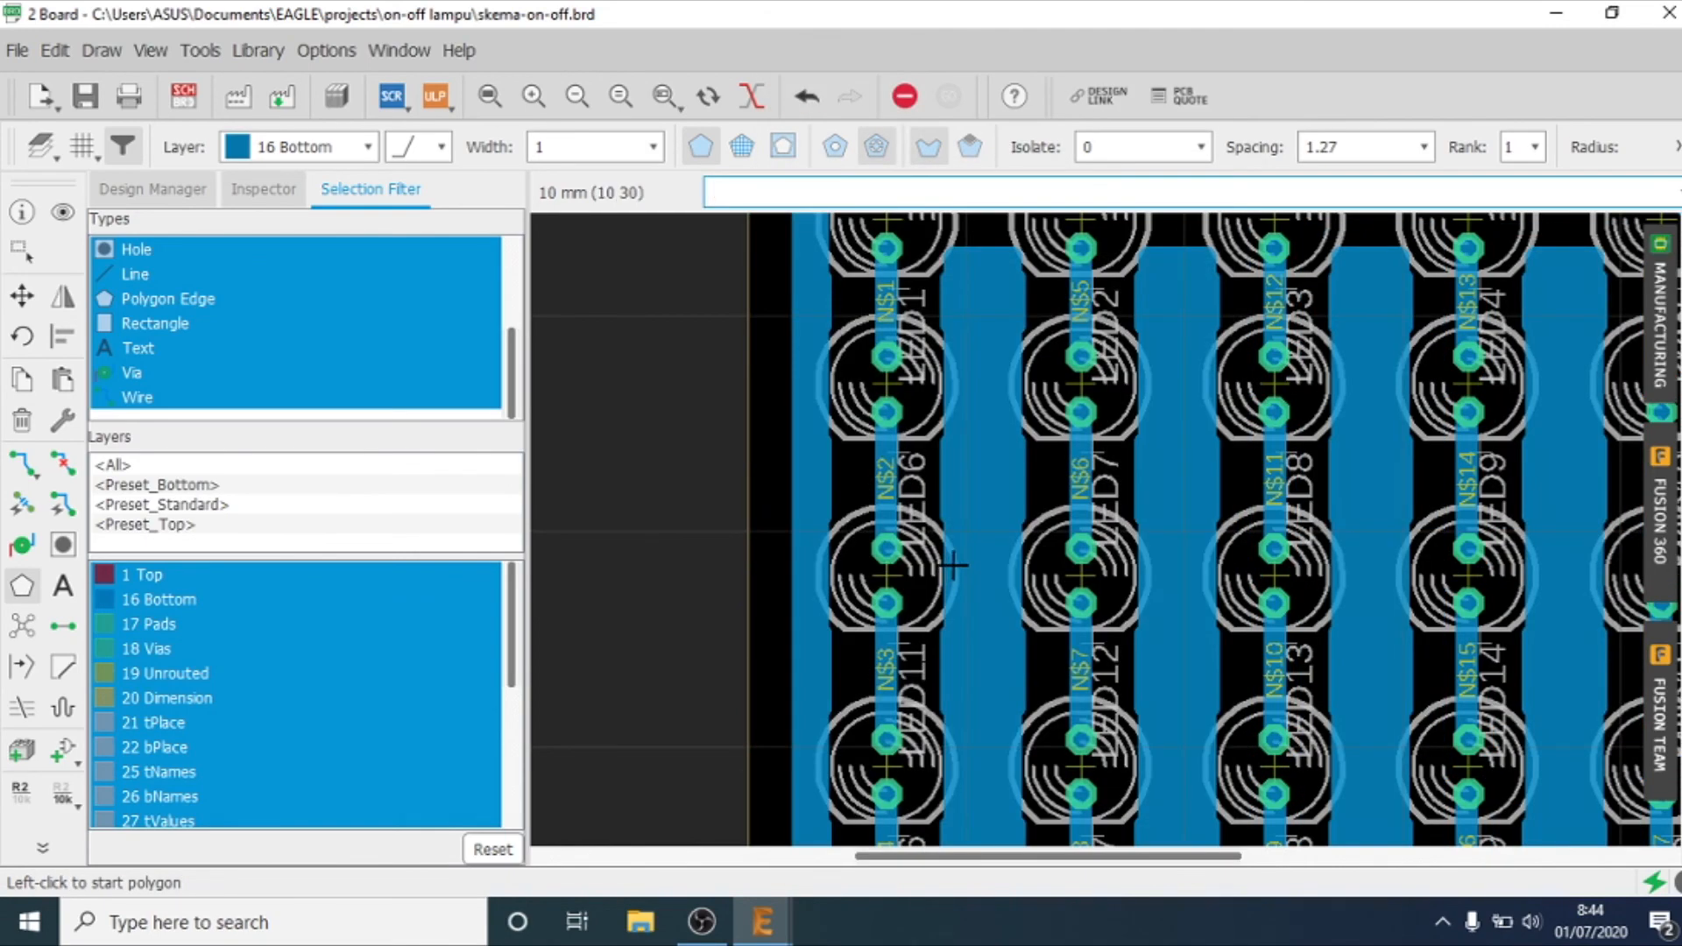
Step: Hide layer 1 Top in the list of visible layers
scroll(946, 568, "down", 3)
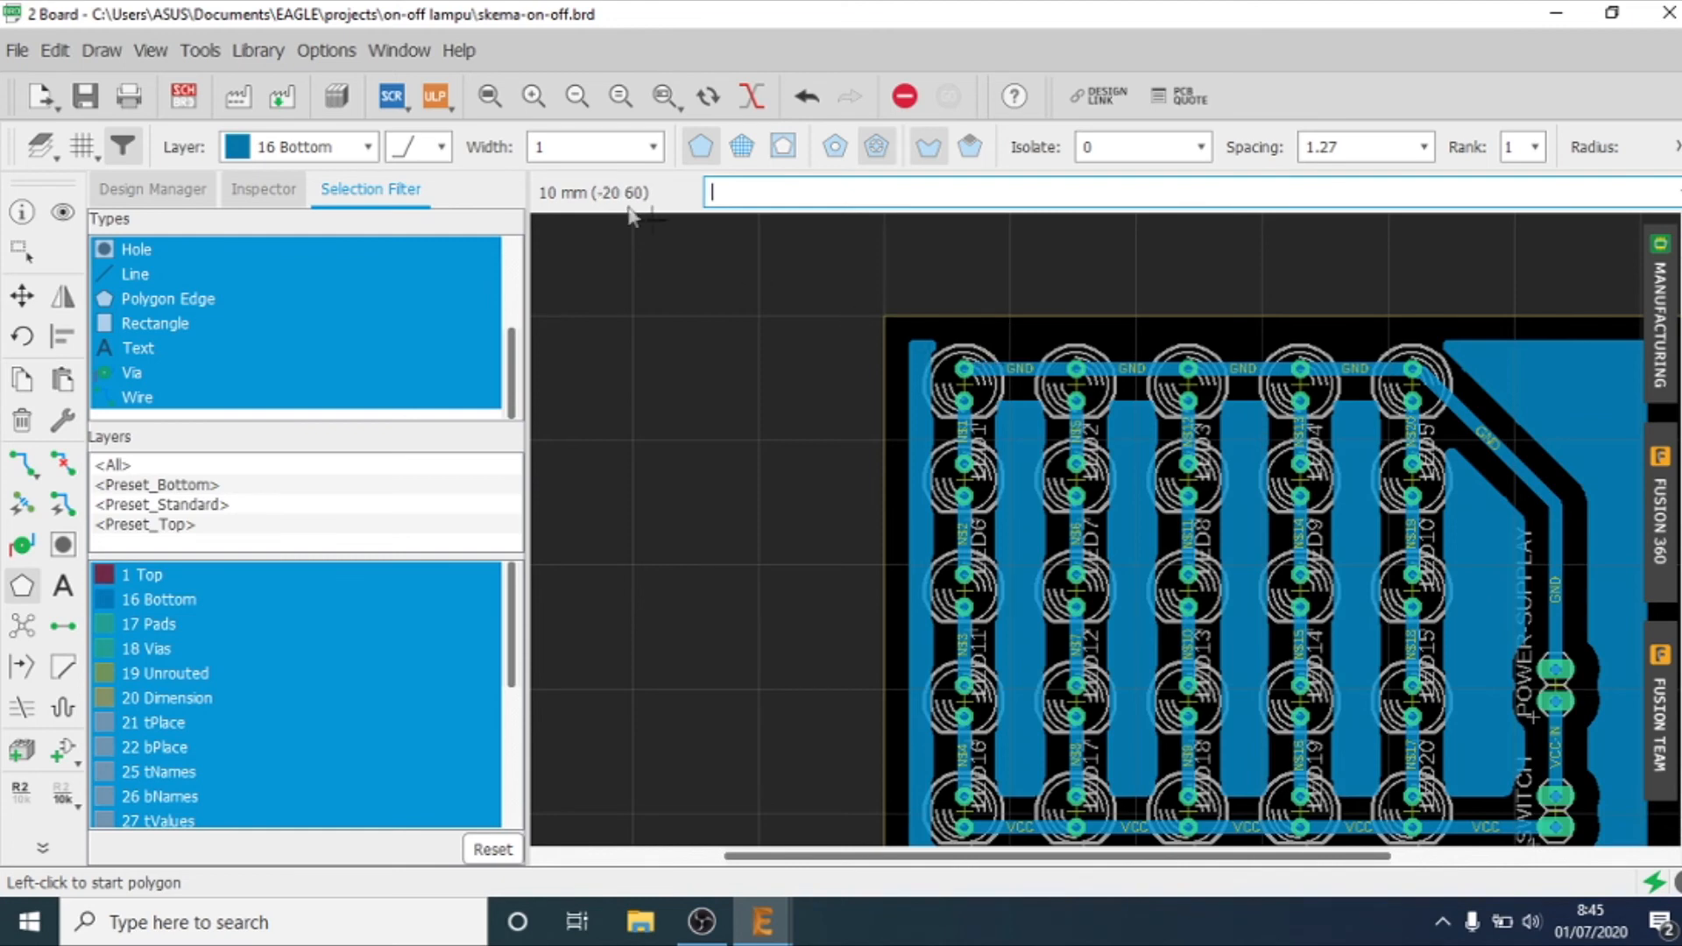
left_click(497, 100)
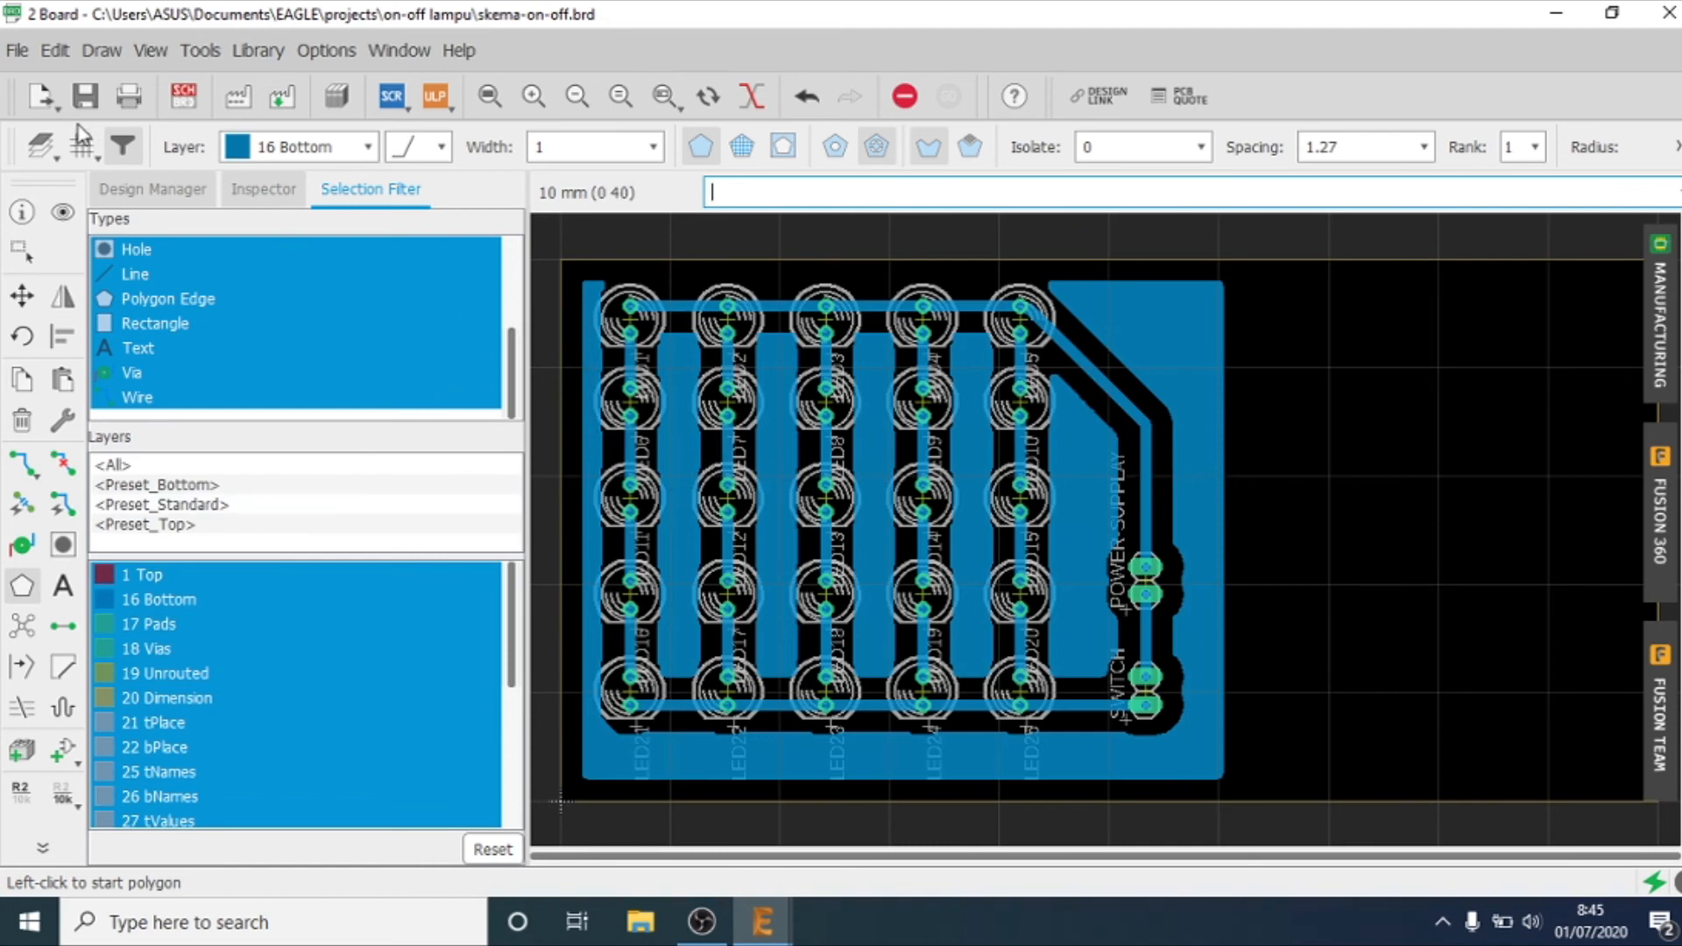
left_click(41, 154)
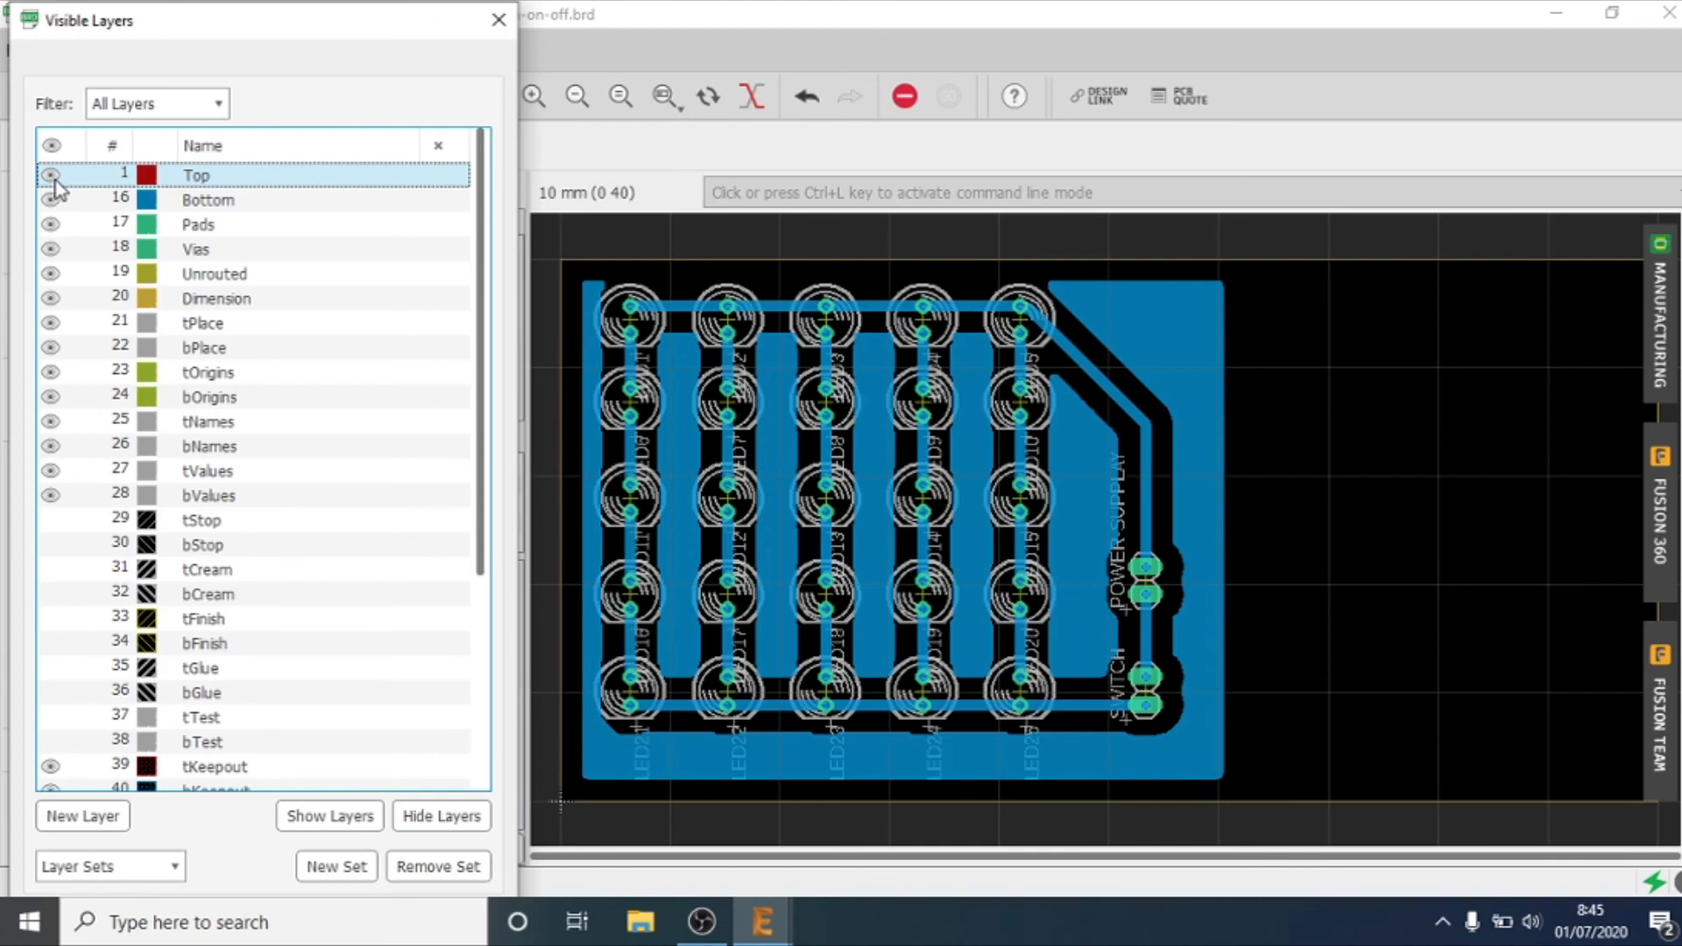
left_click(50, 176)
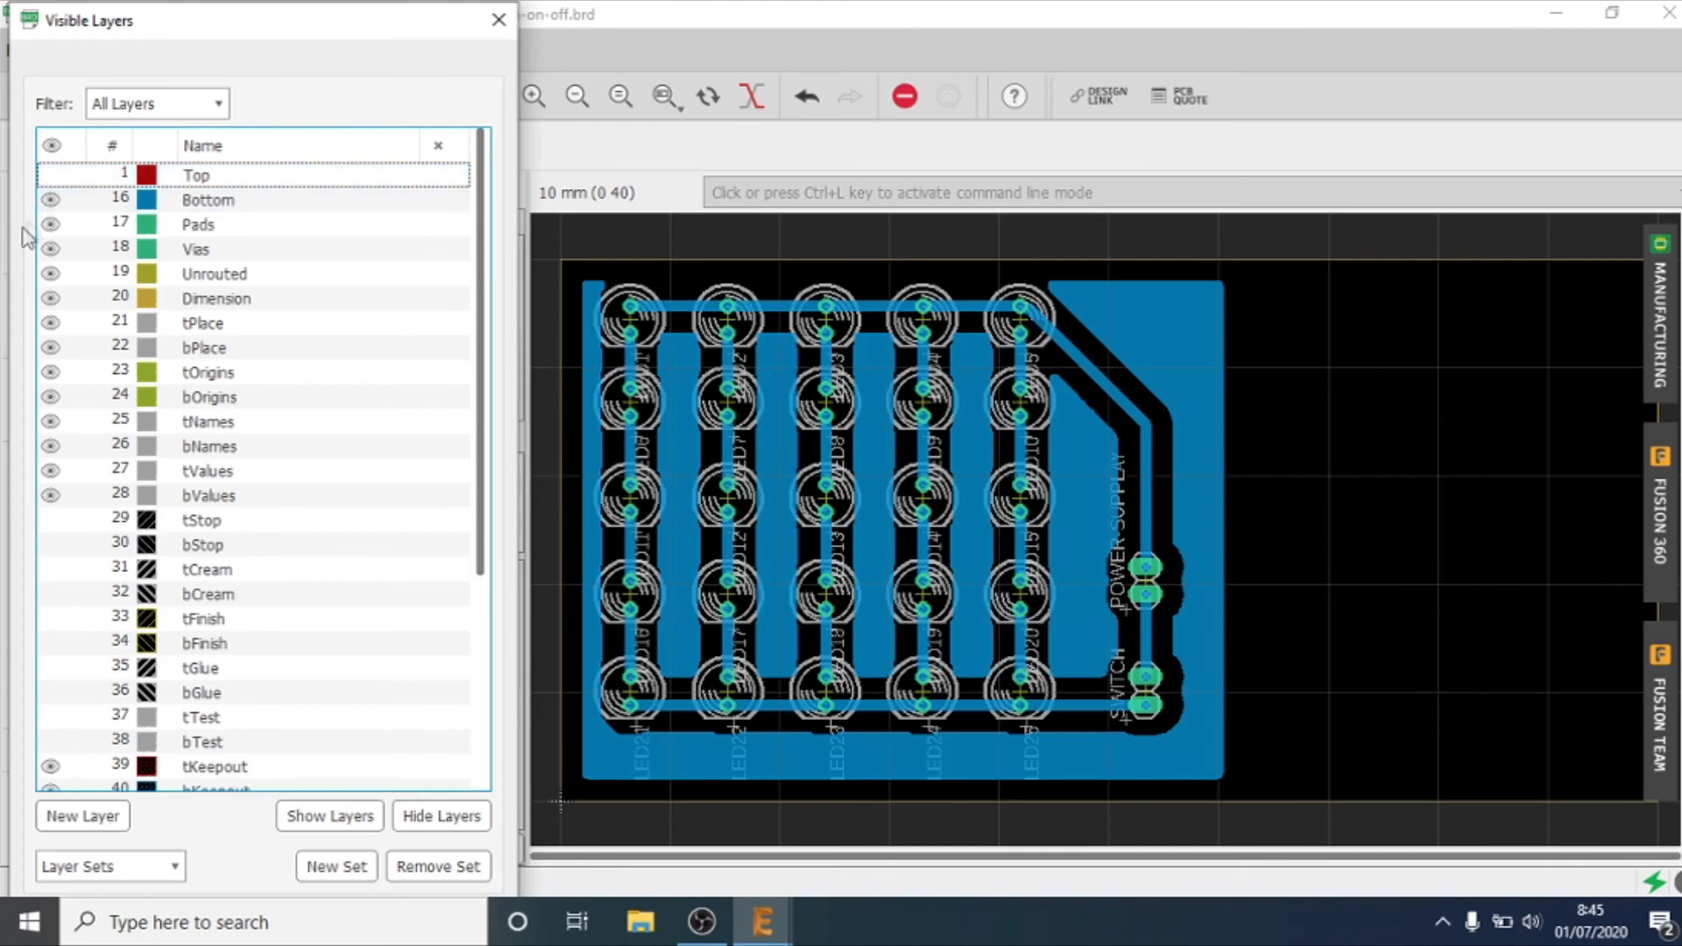
left_click(49, 277)
left_click(50, 275)
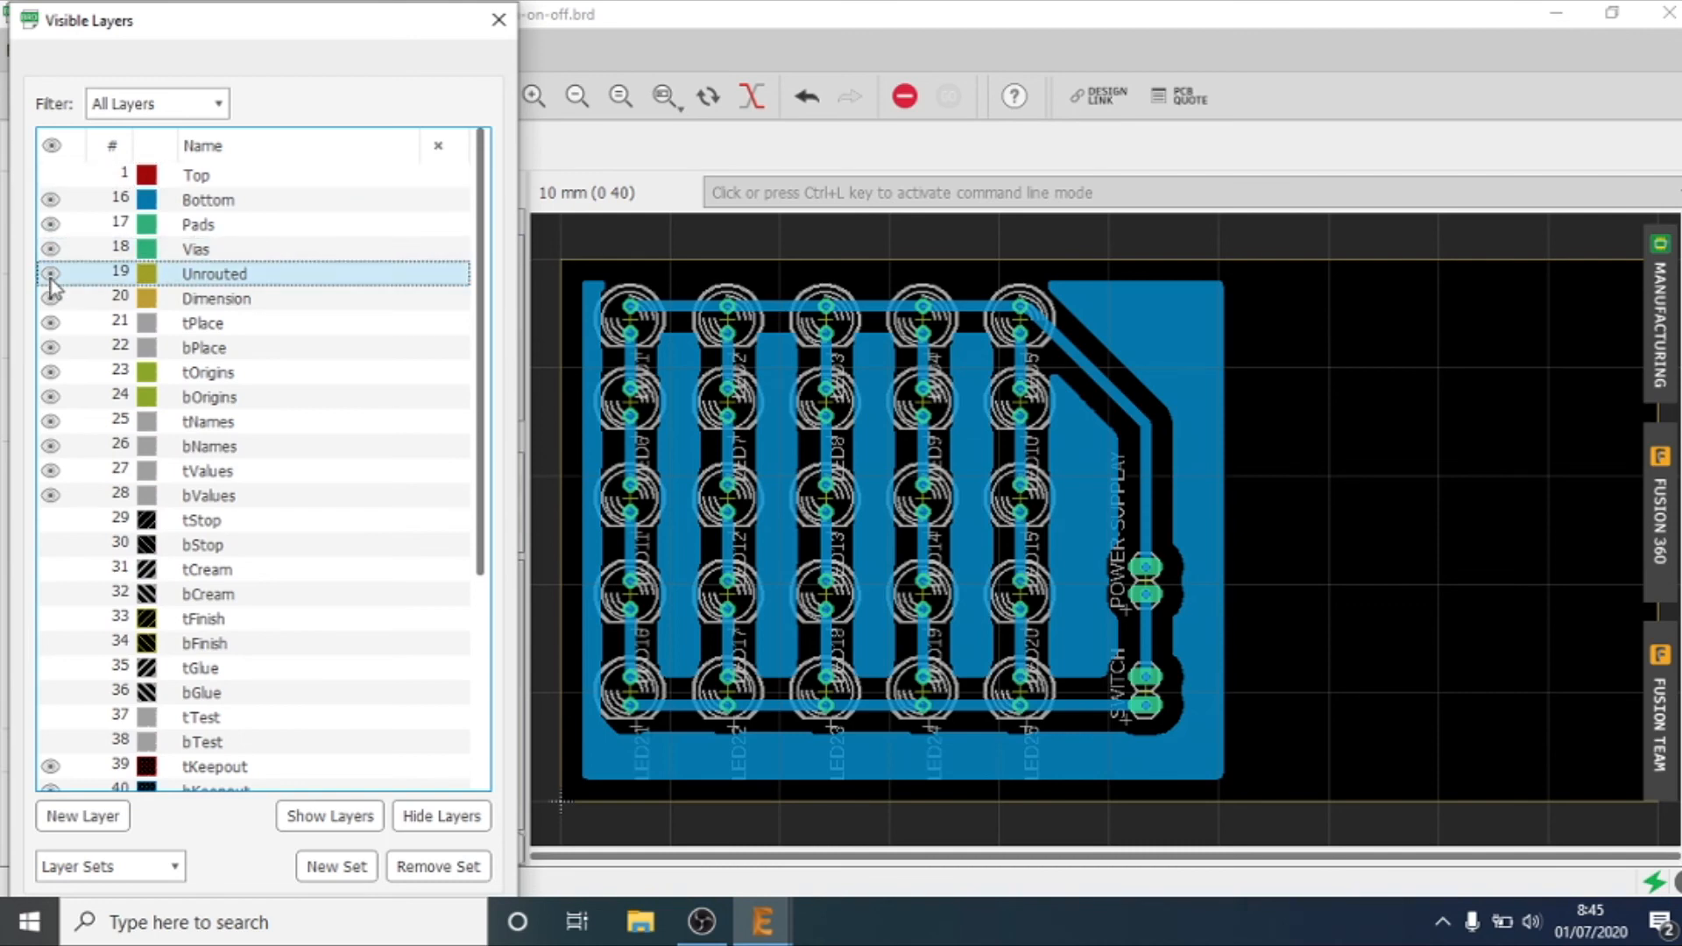
Step: Hide the placement, name and value layers: tPlace, bPlace, tNames, bNames, tValues and bValues
left_click(48, 324)
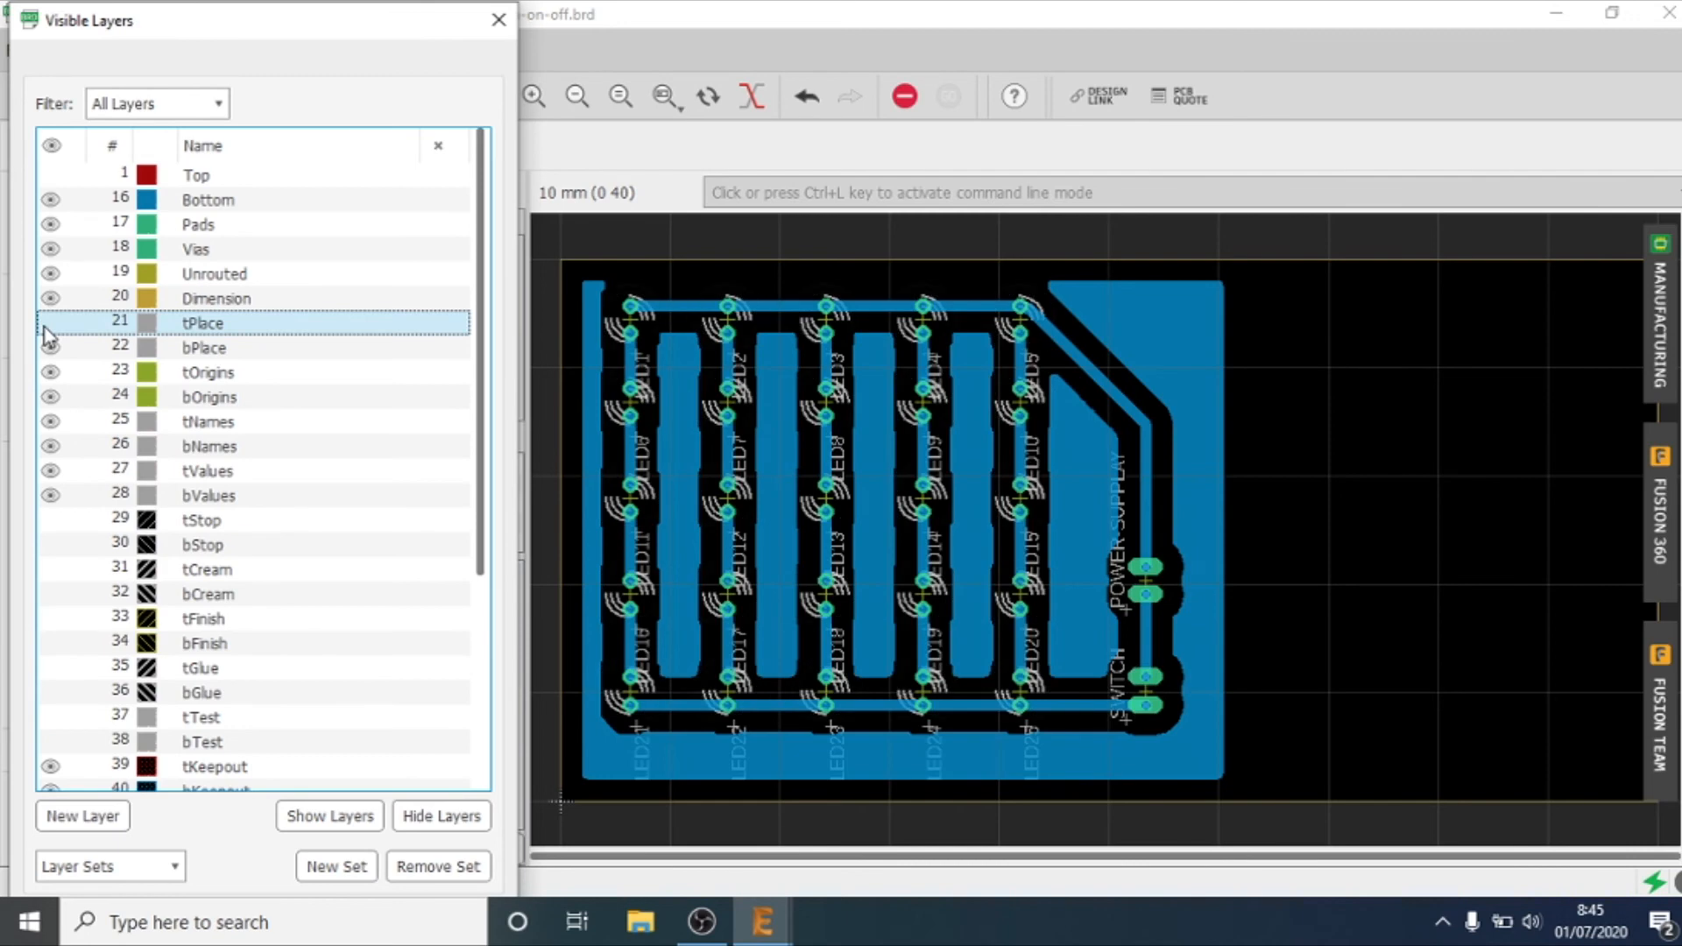
double_click(45, 330)
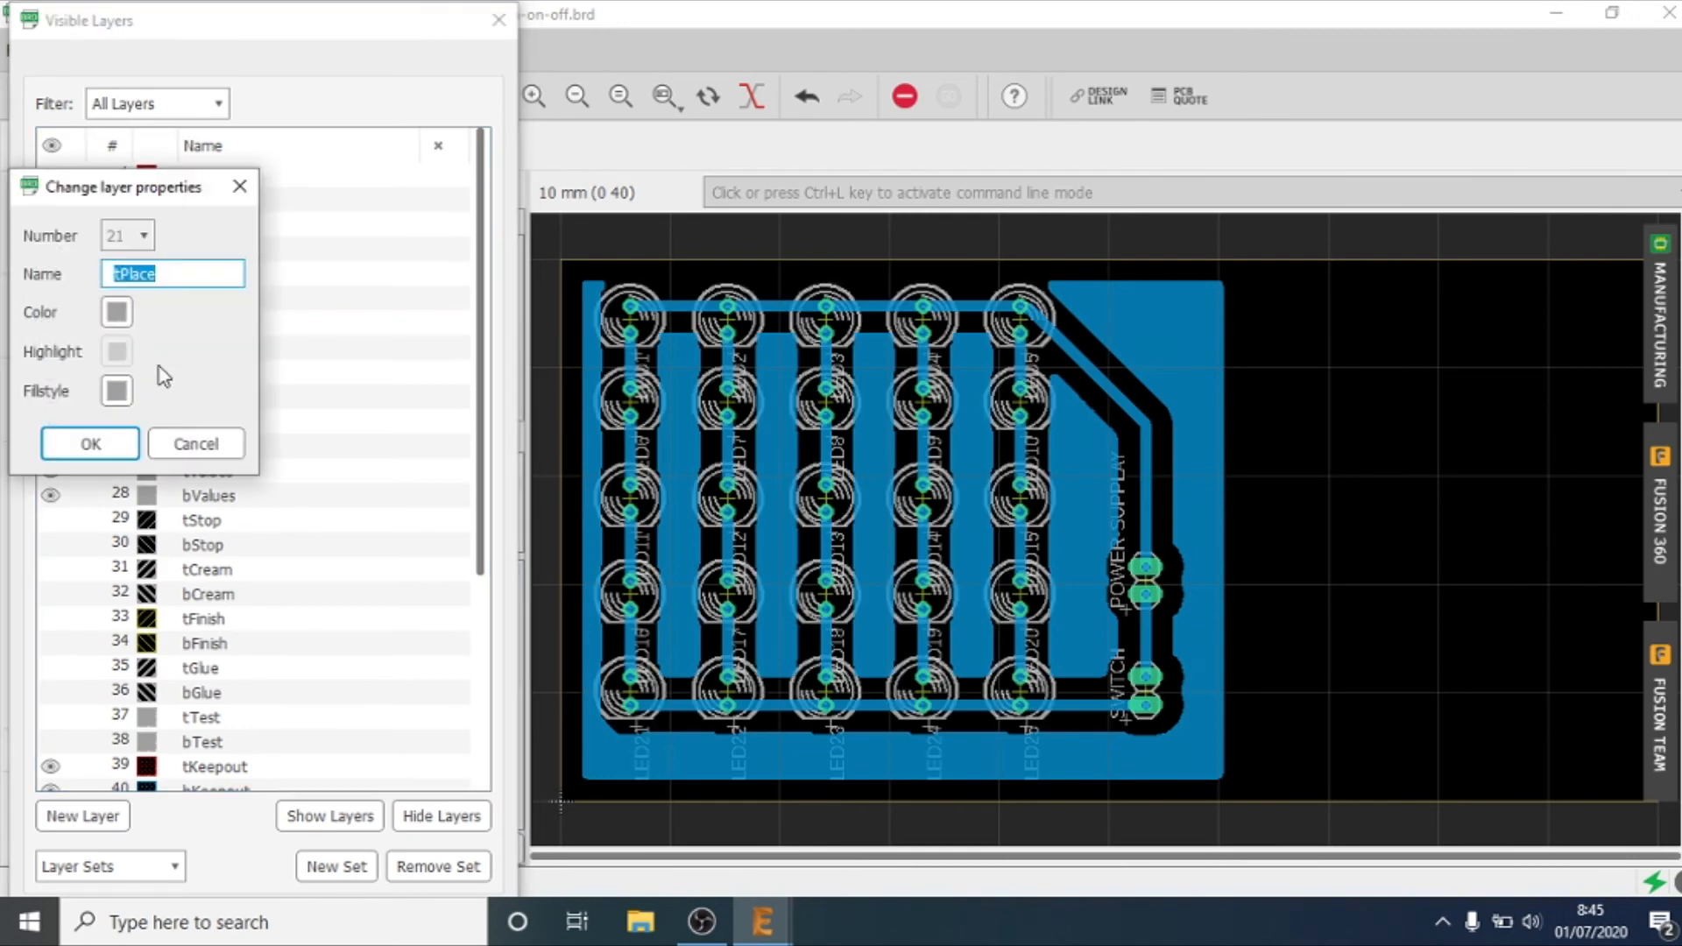
left_click(186, 444)
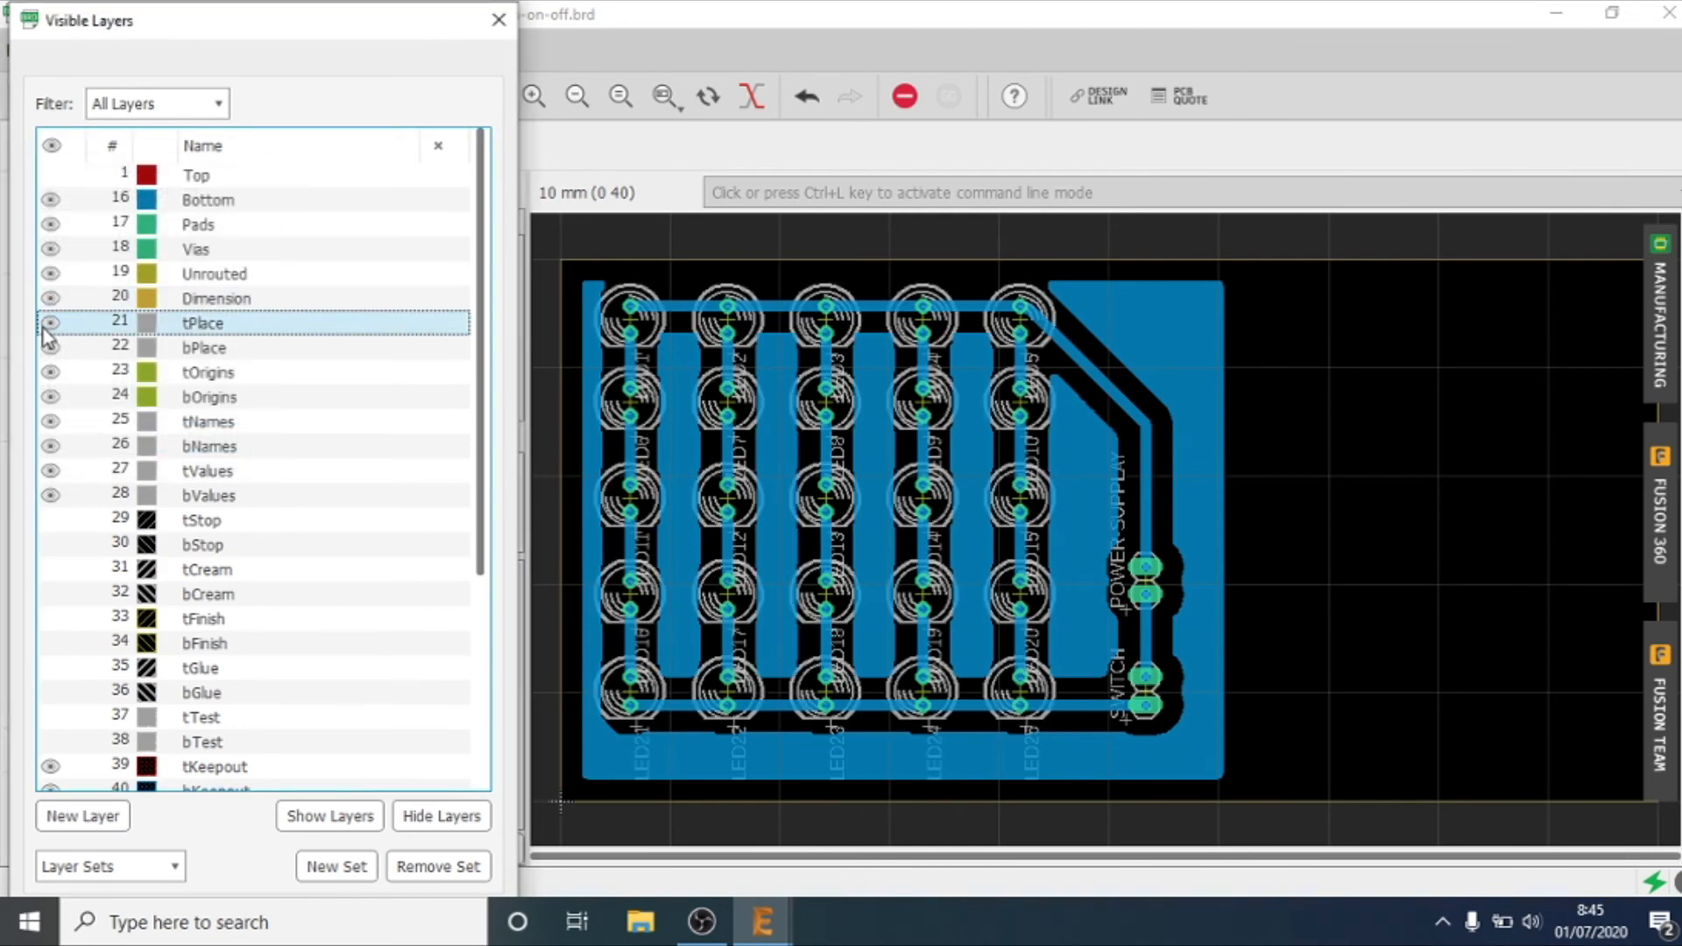
left_click(49, 324)
left_click(50, 348)
scroll(50, 368, "down", 1)
left_click(50, 351)
left_click(50, 372)
left_click(50, 397)
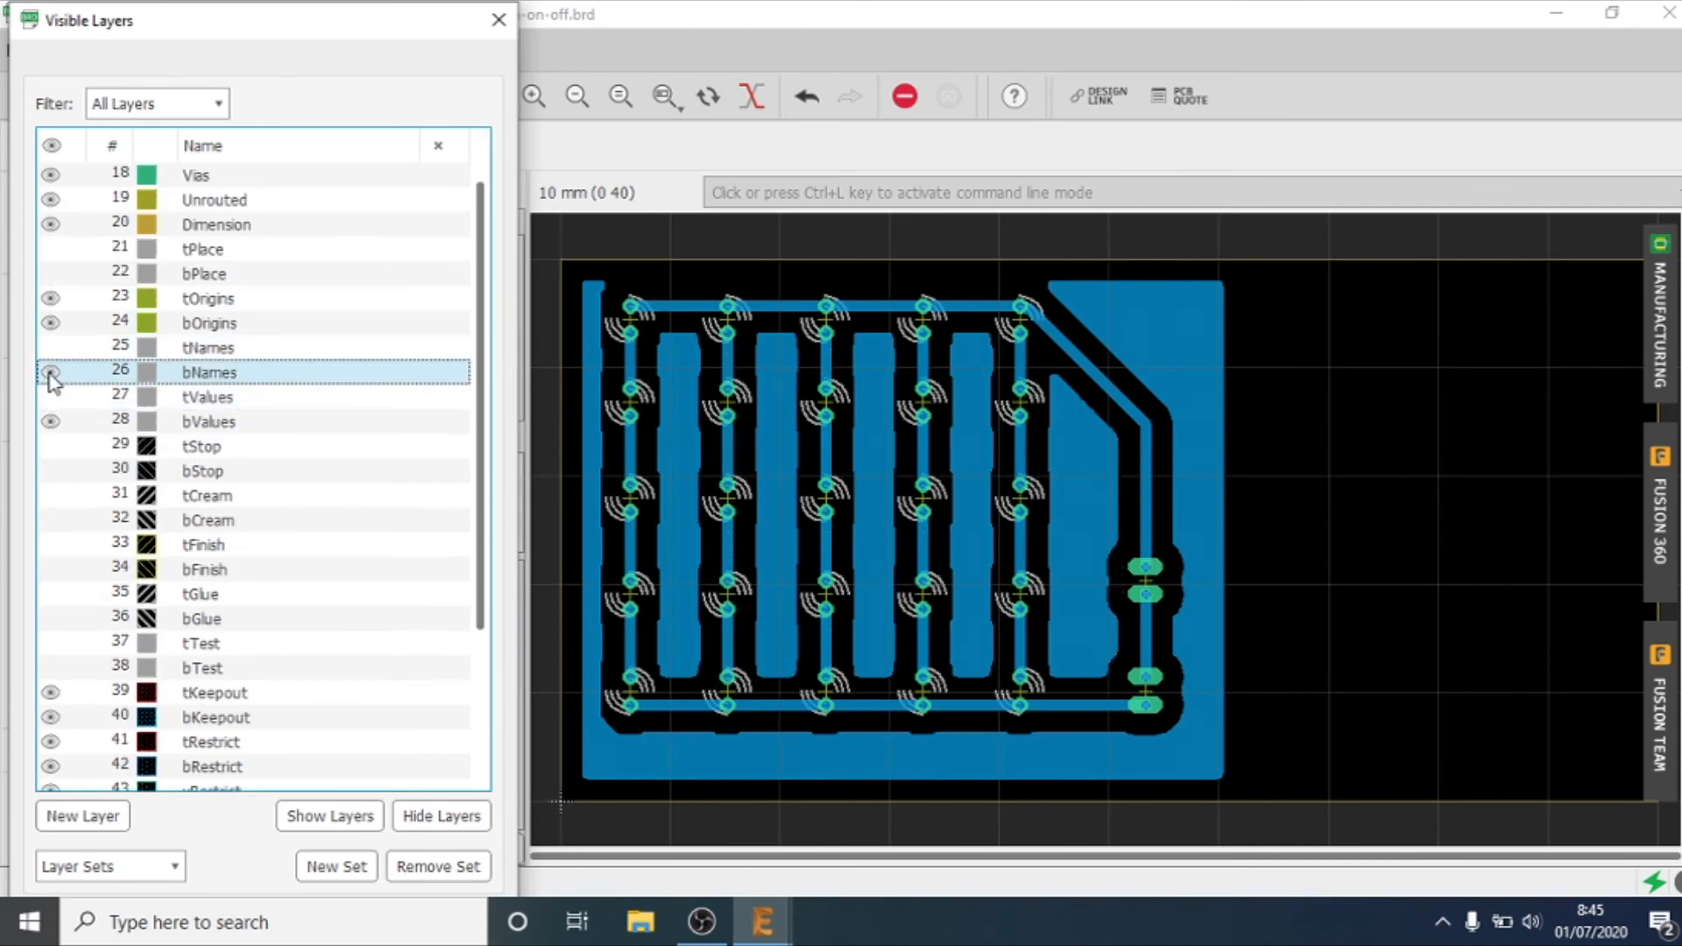
left_click(50, 422)
Step: Hide layers 49 Reference and 51 tDocu so the LED documentation graphics are excluded from the layout
scroll(66, 438, "down", 2)
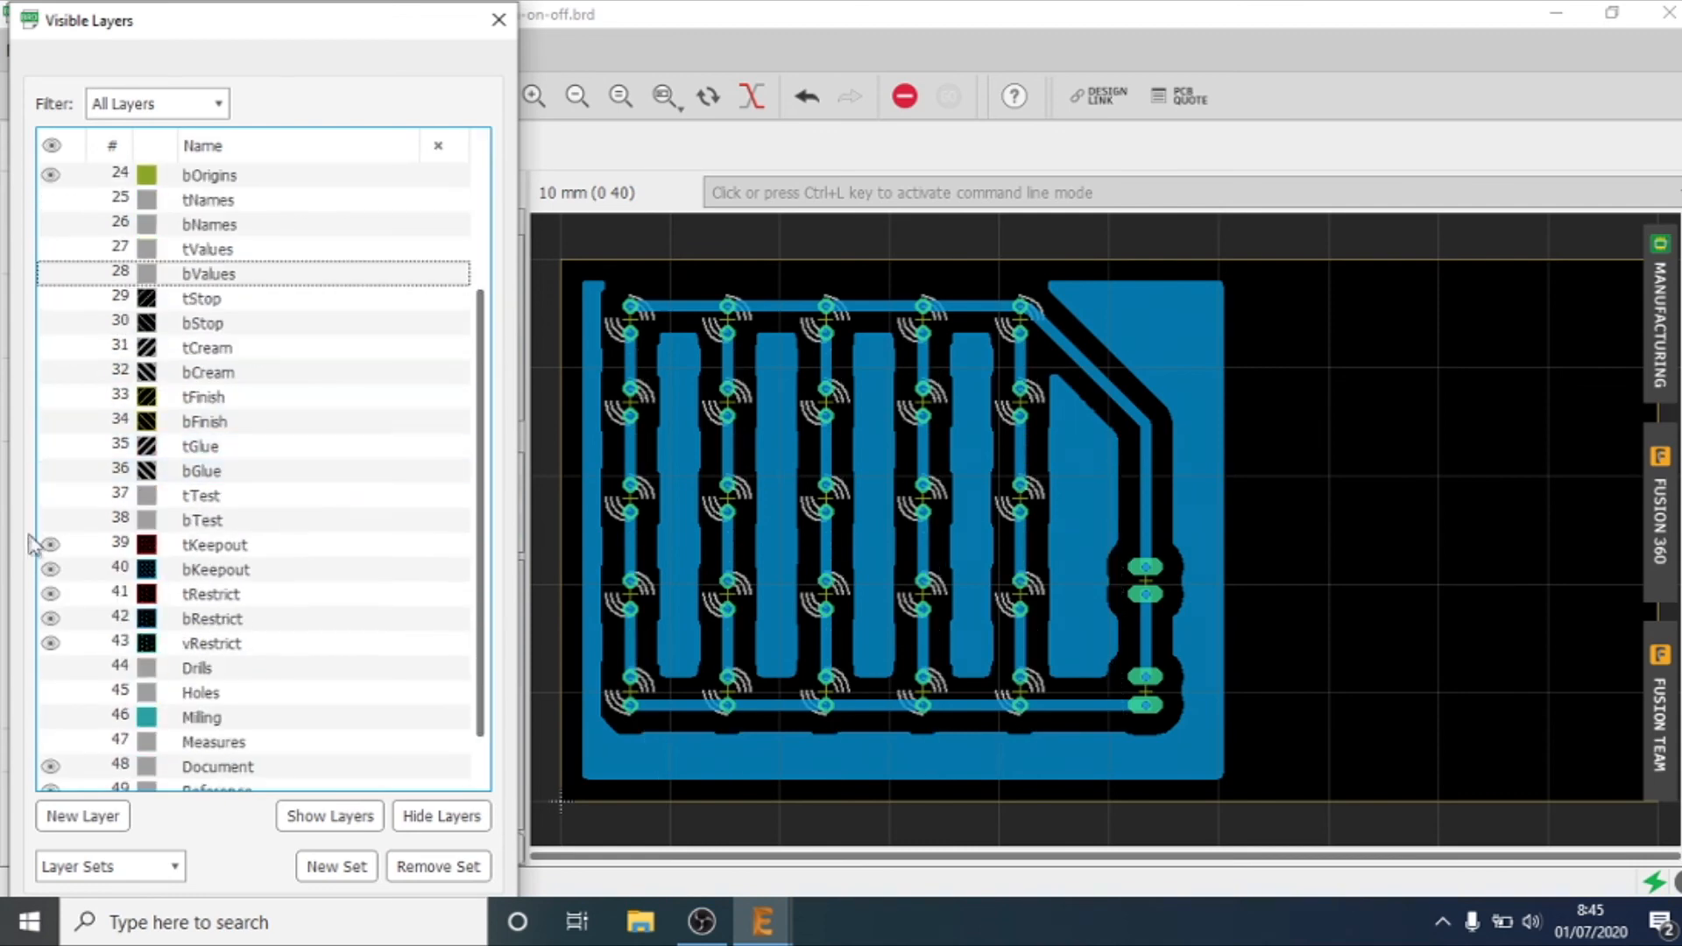
left_click(50, 772)
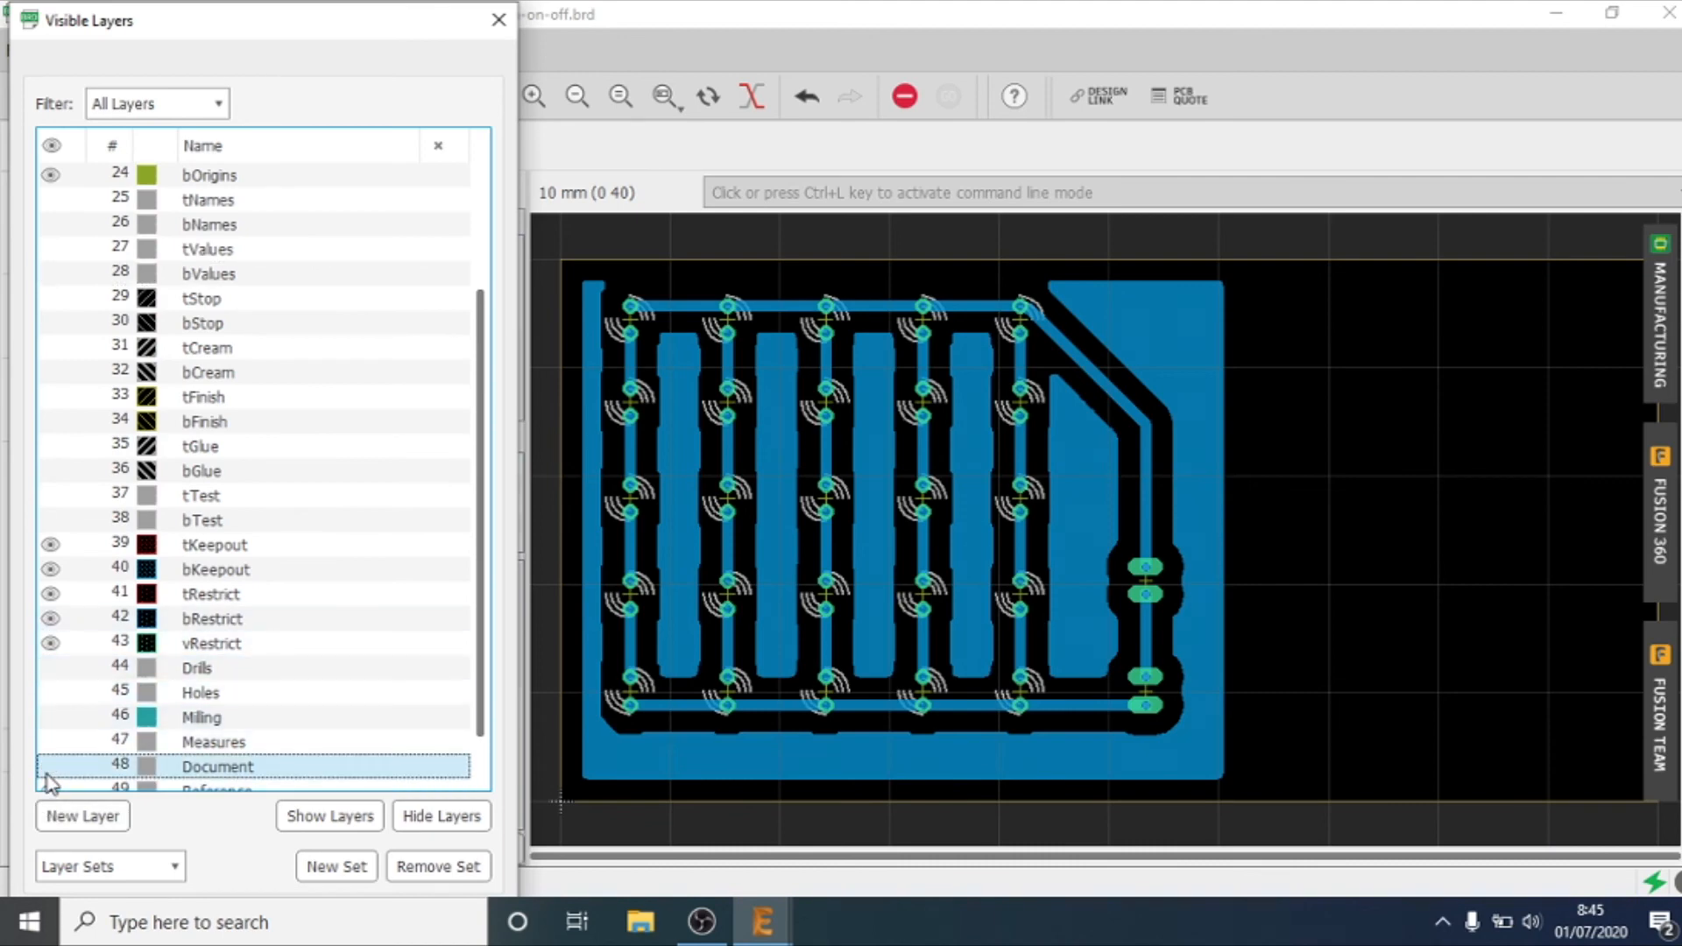
scroll(49, 762, "down", 1)
left_click(50, 720)
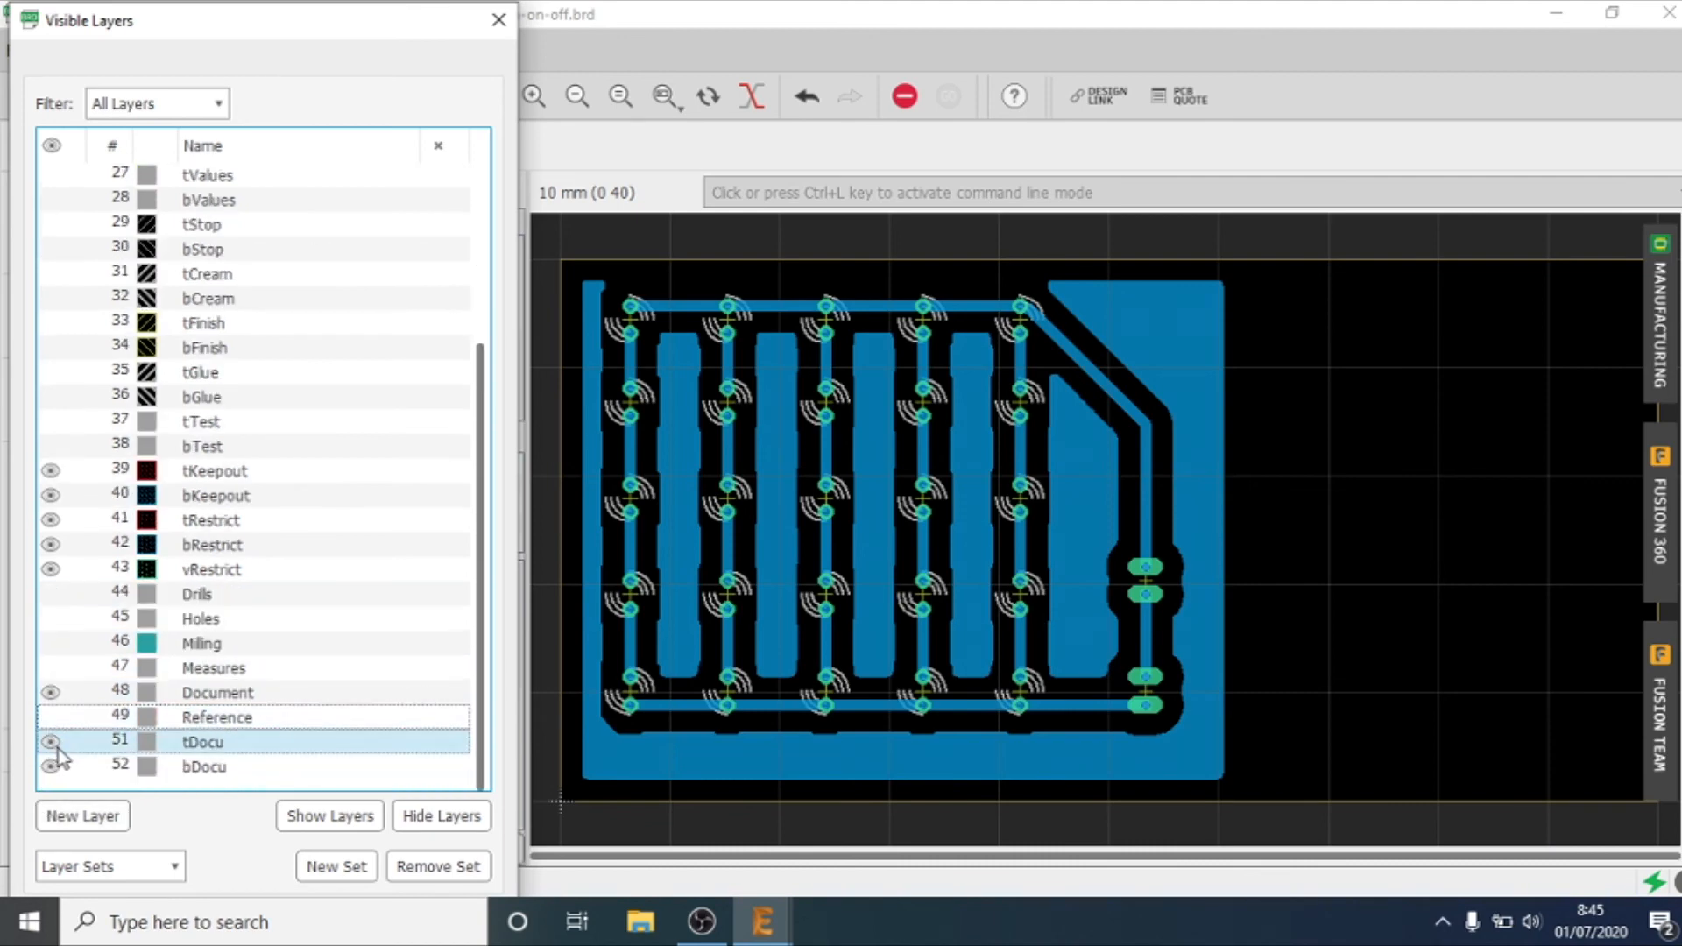
left_click(54, 747)
scroll(110, 473, "up", 4)
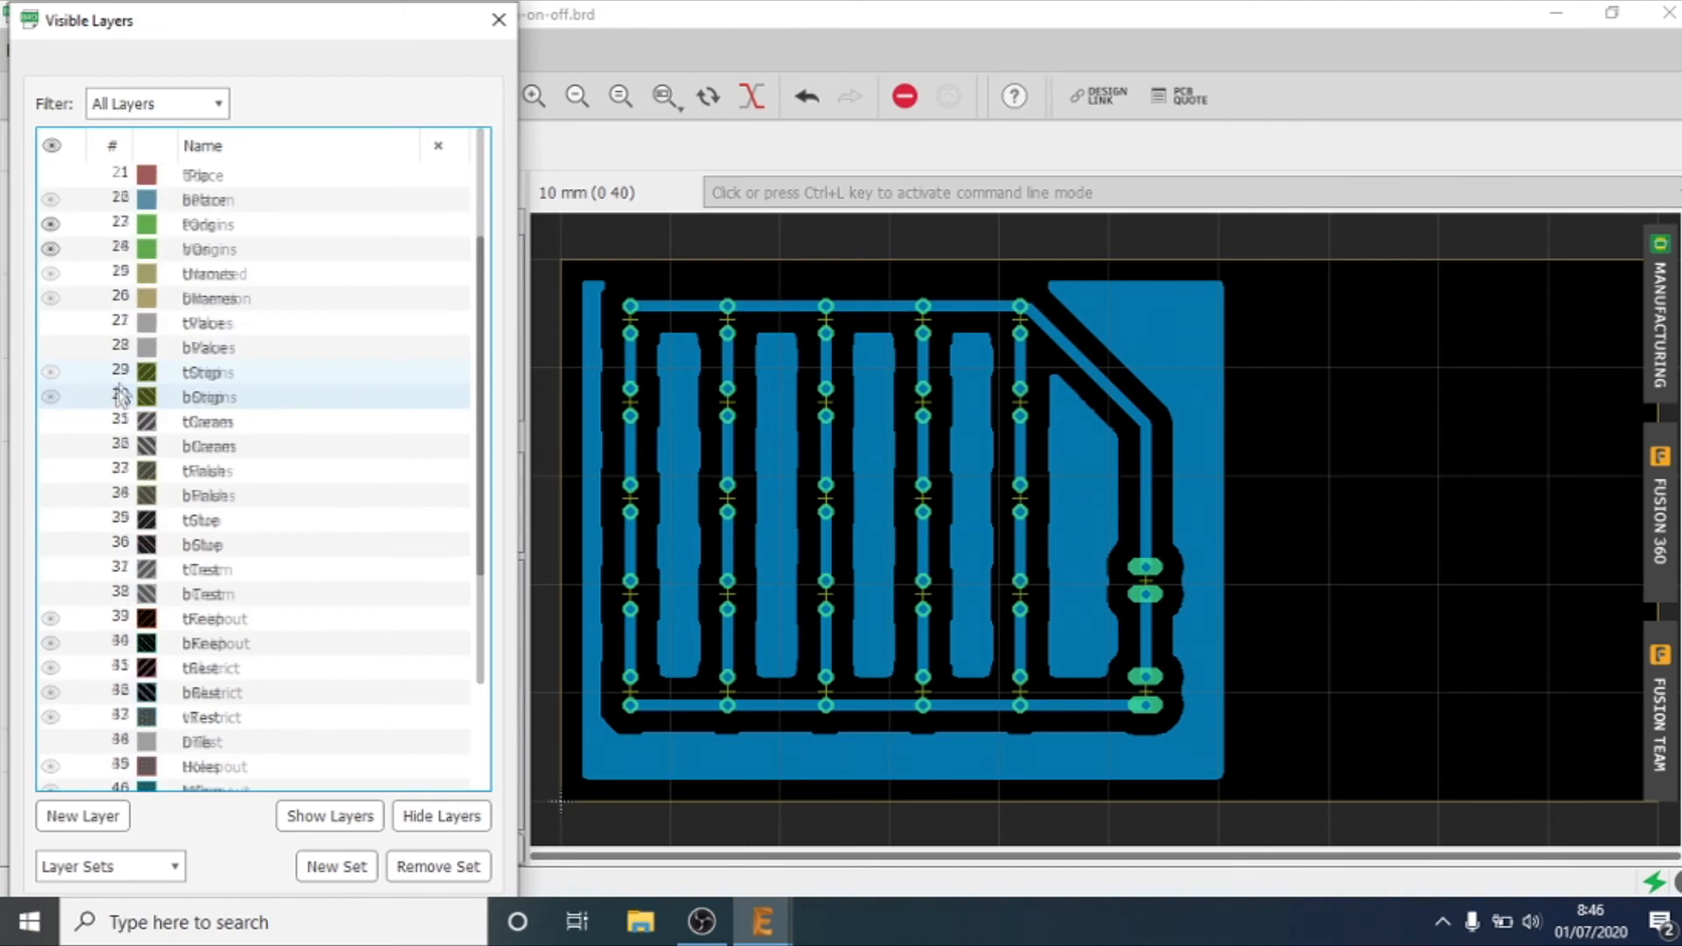
Step: Try hiding the Unrouted, Vias and Pads layers and show them again
left_click(48, 274)
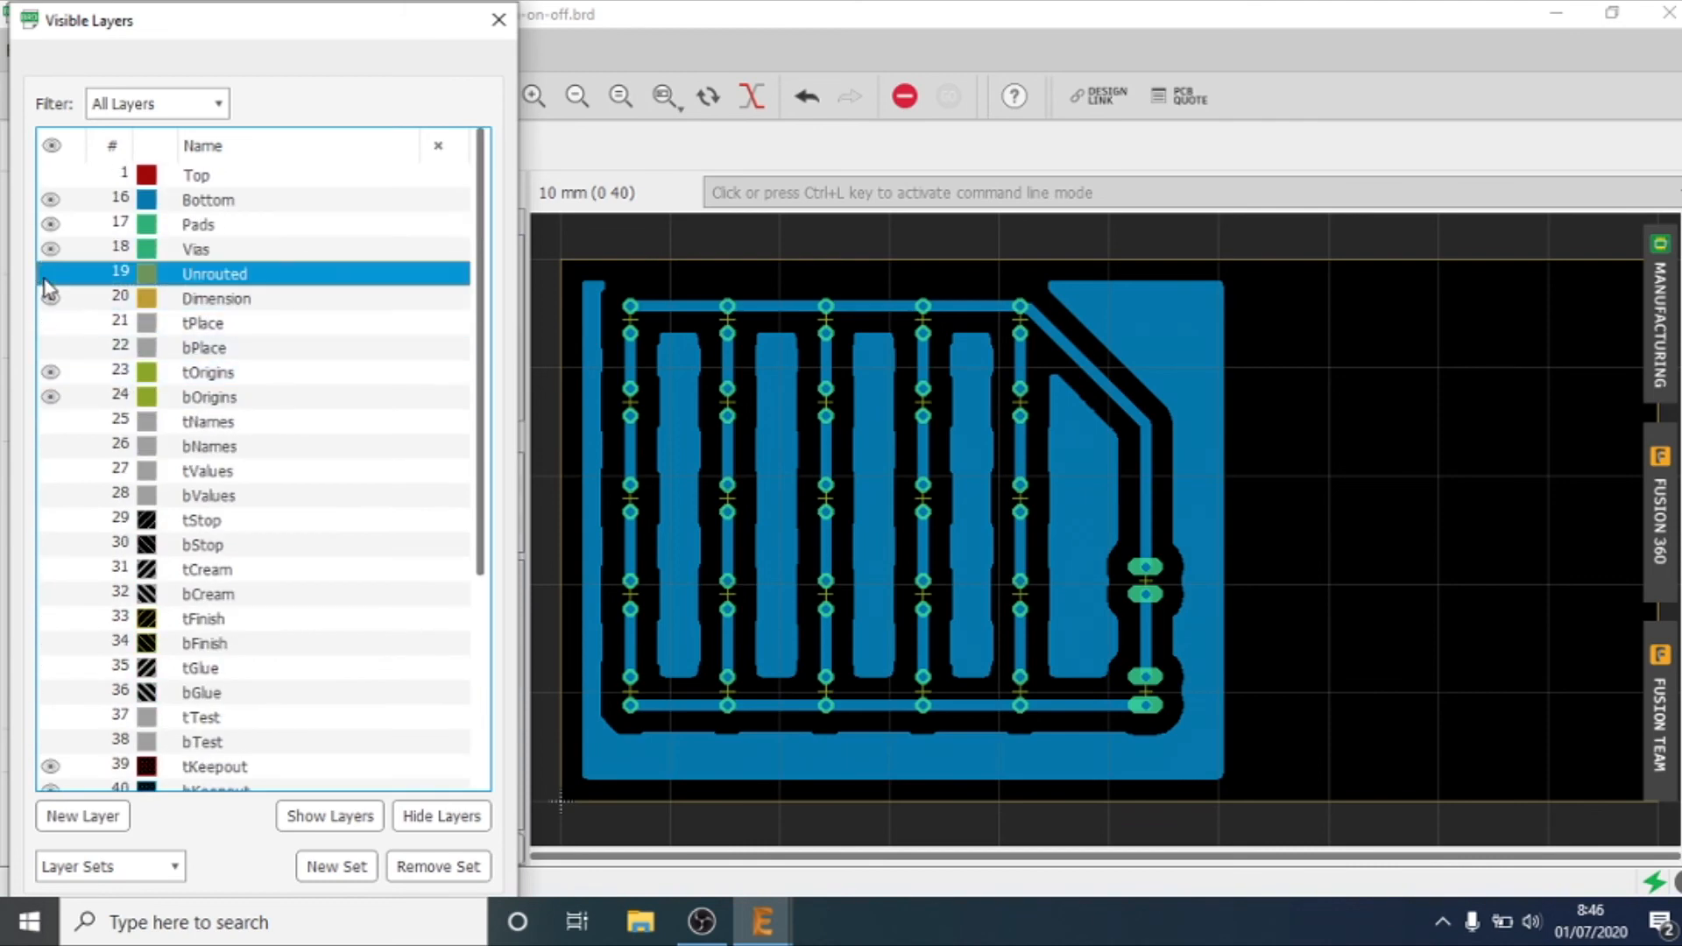
left_click(53, 251)
left_click(53, 251)
left_click(52, 231)
left_click(52, 230)
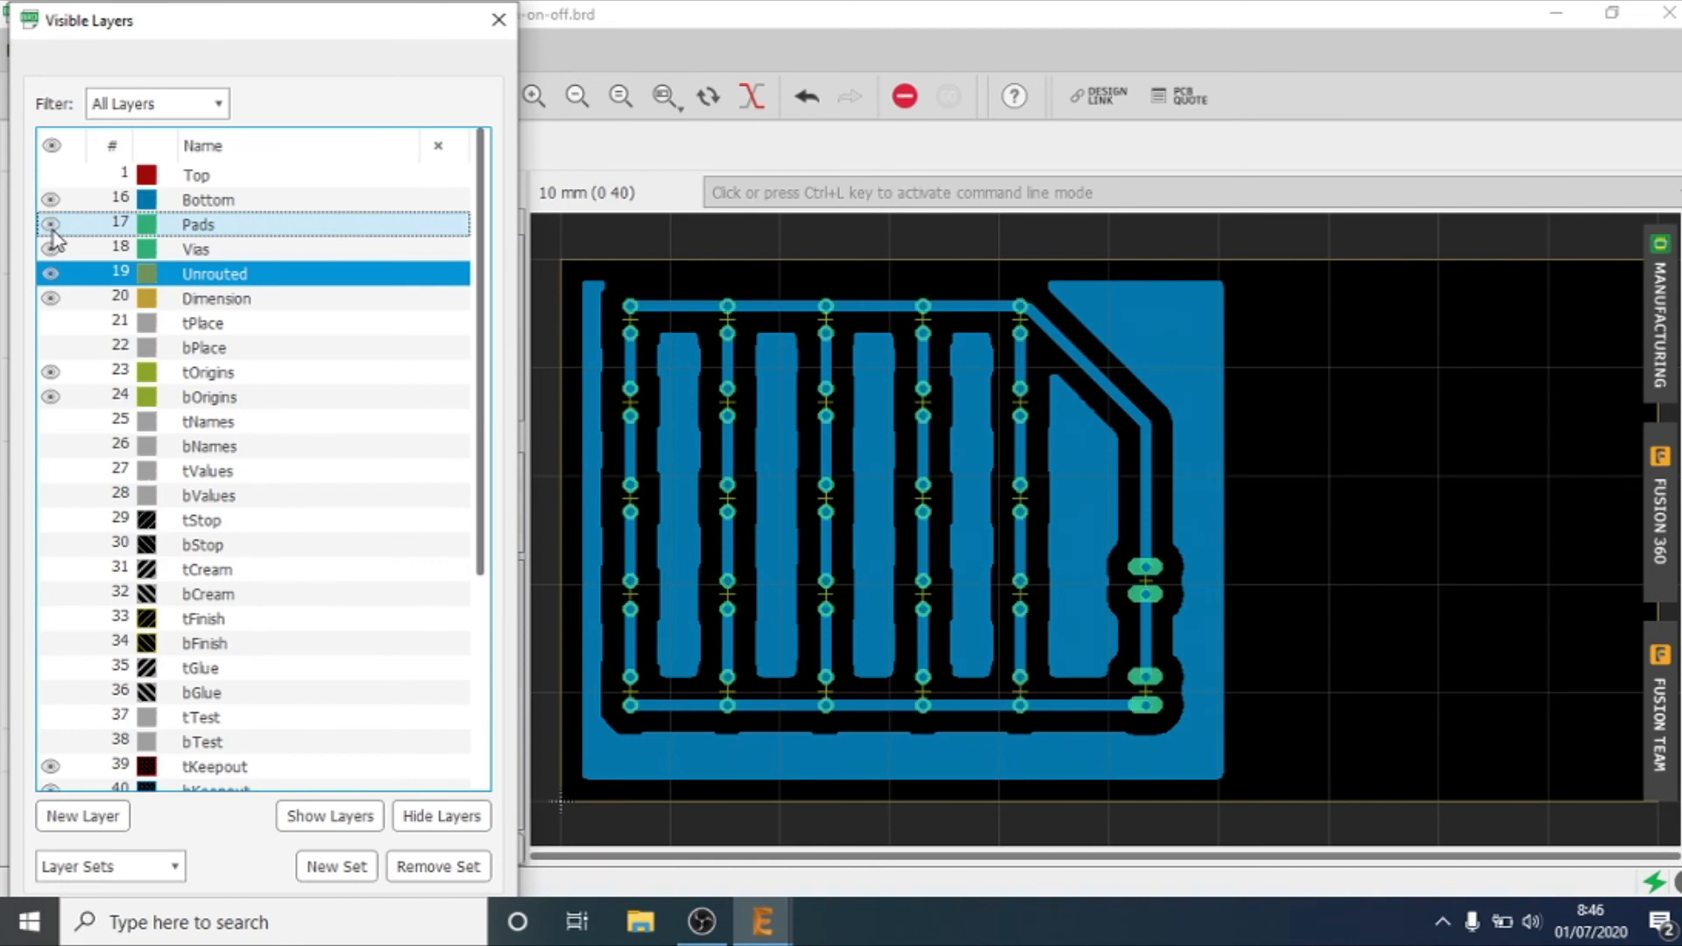
Step: Hide layer 23 tOrigins and close the list of visible layers
left_click(48, 401)
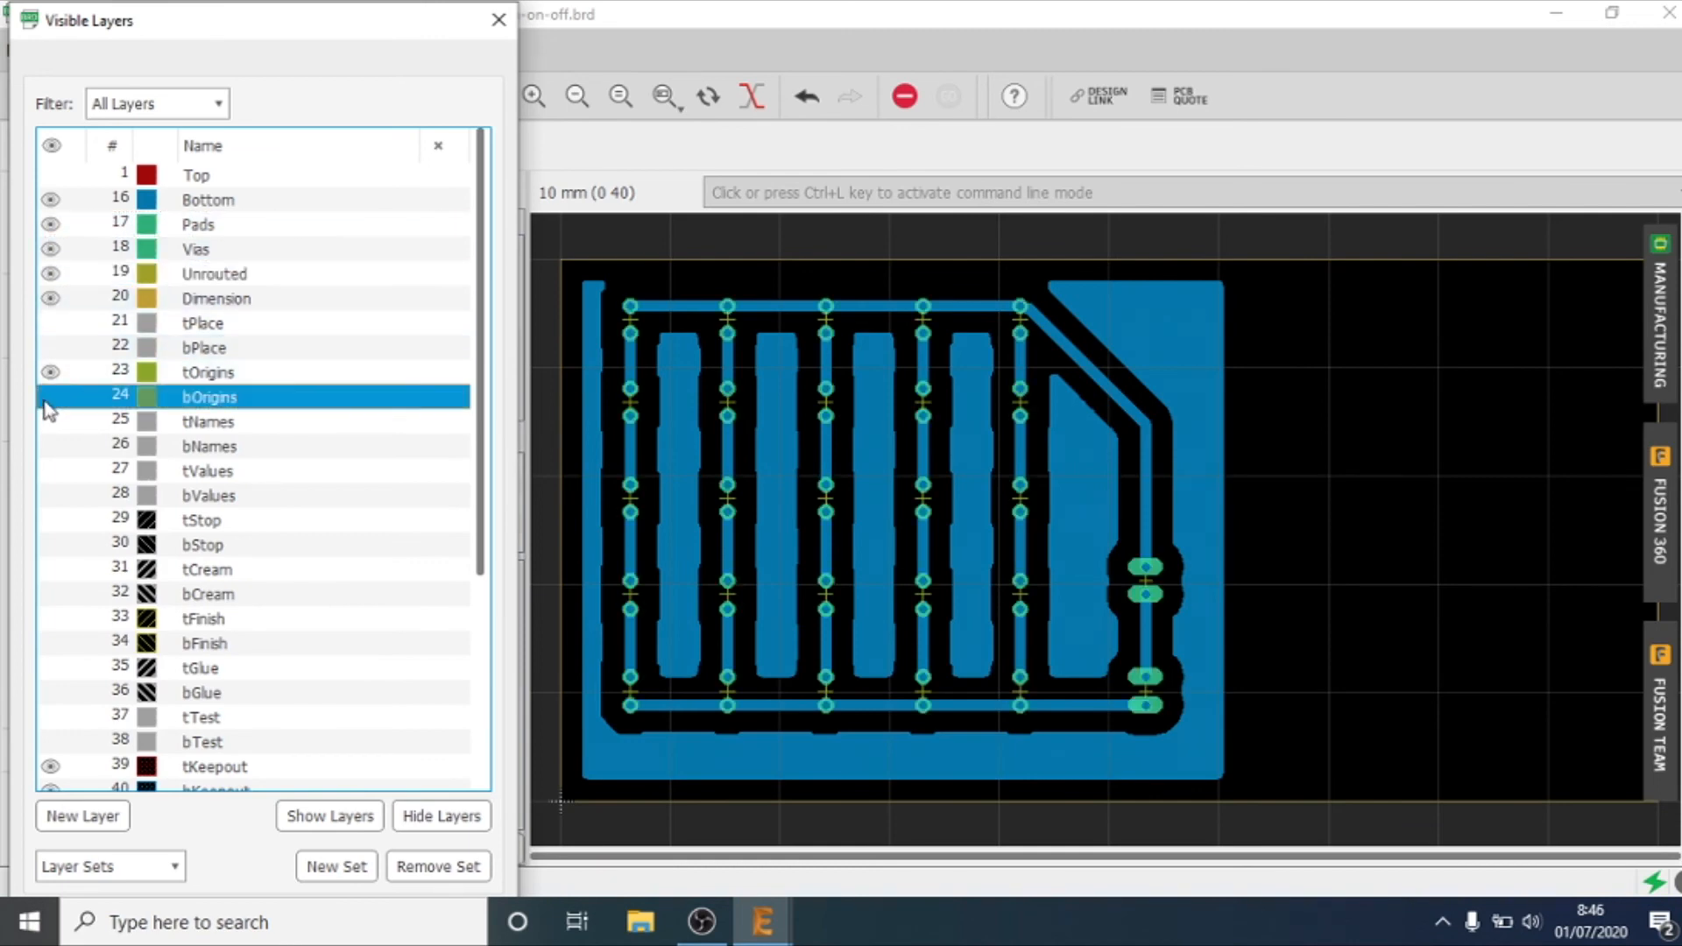
double_click(46, 402)
left_click(195, 443)
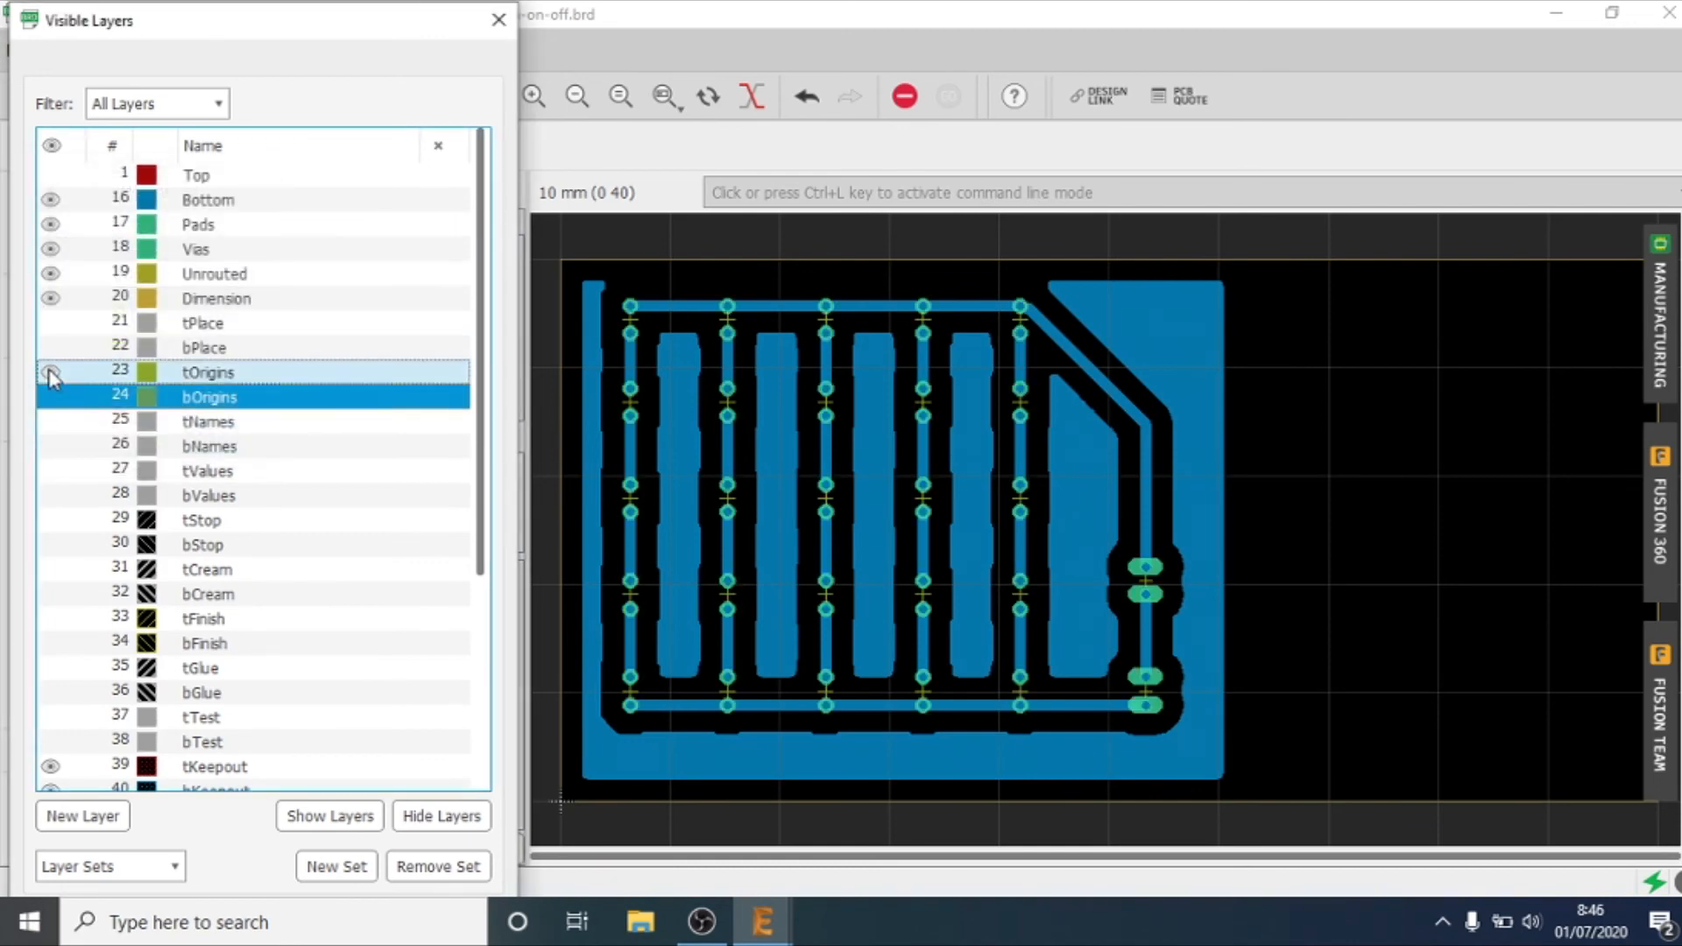
left_click(51, 377)
left_click(48, 392)
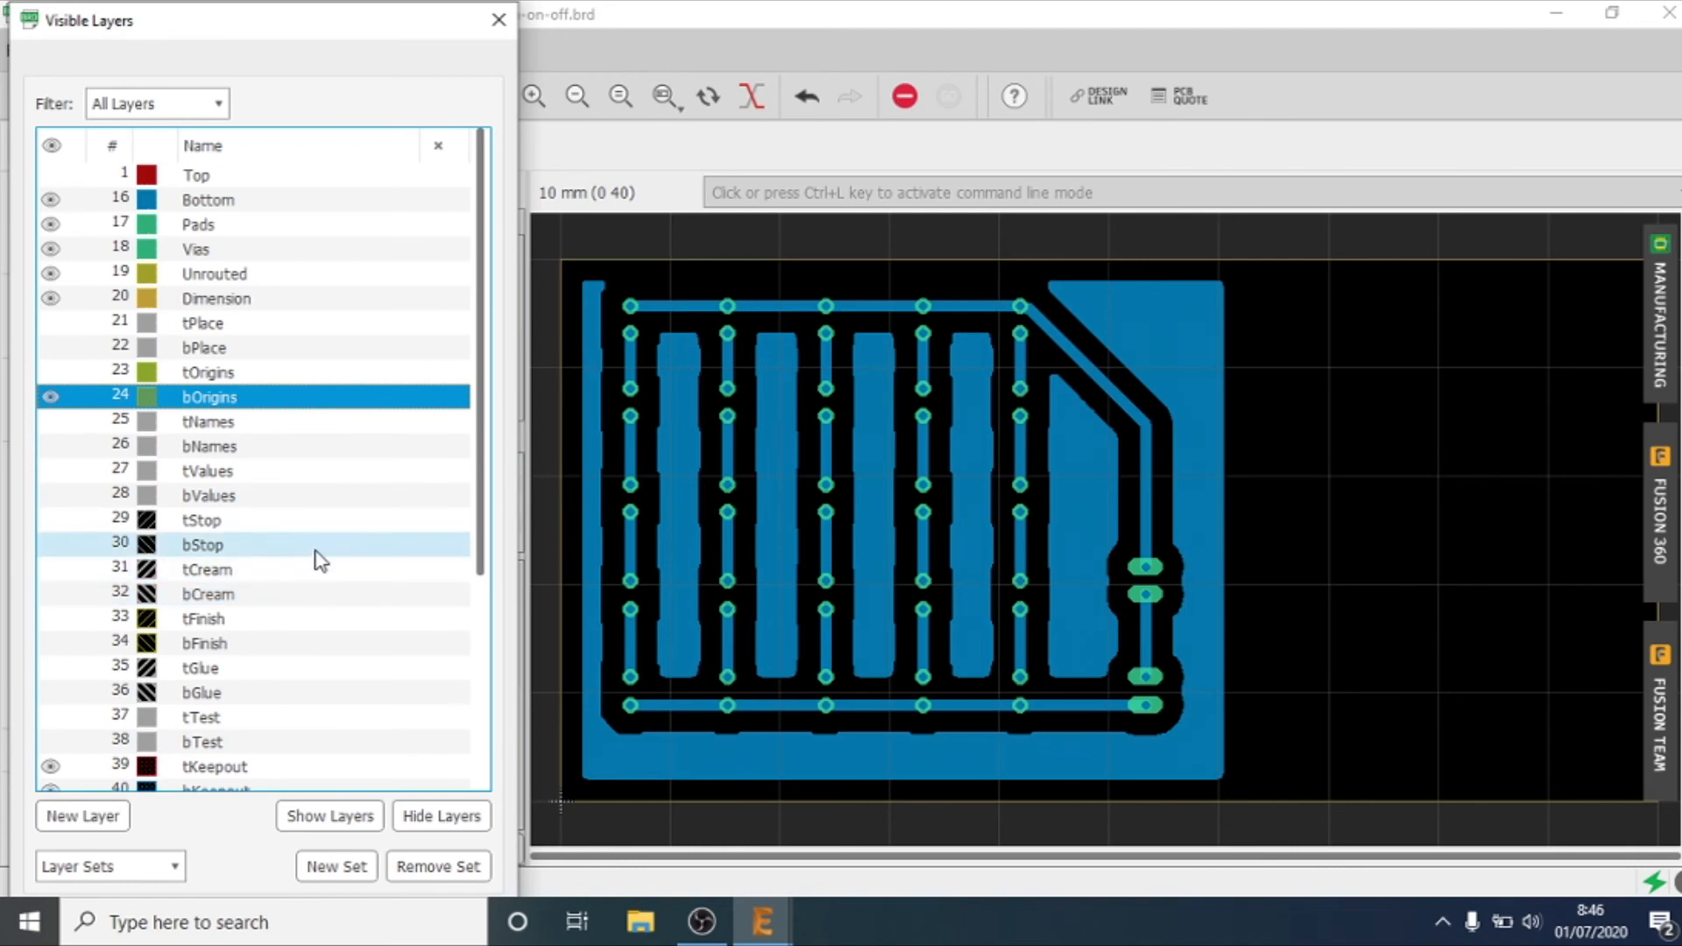
key("Escape")
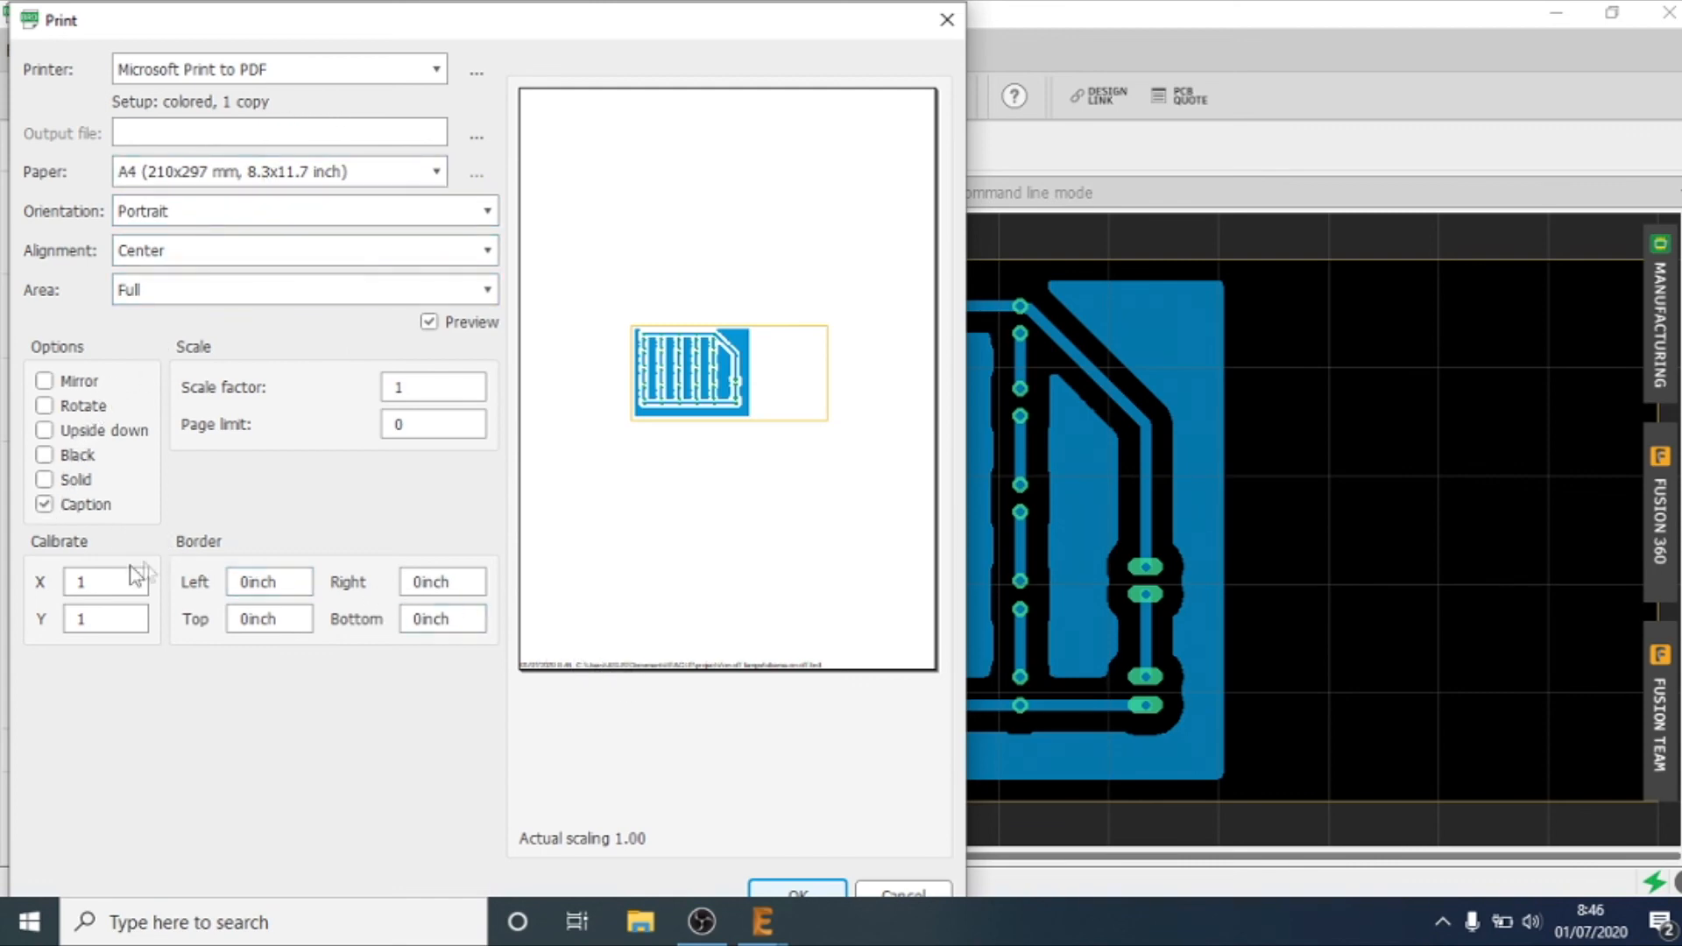
Step: Set the board print to Black and Solid without Caption, using Print to File (PDF) as the printer
left_click(42, 510)
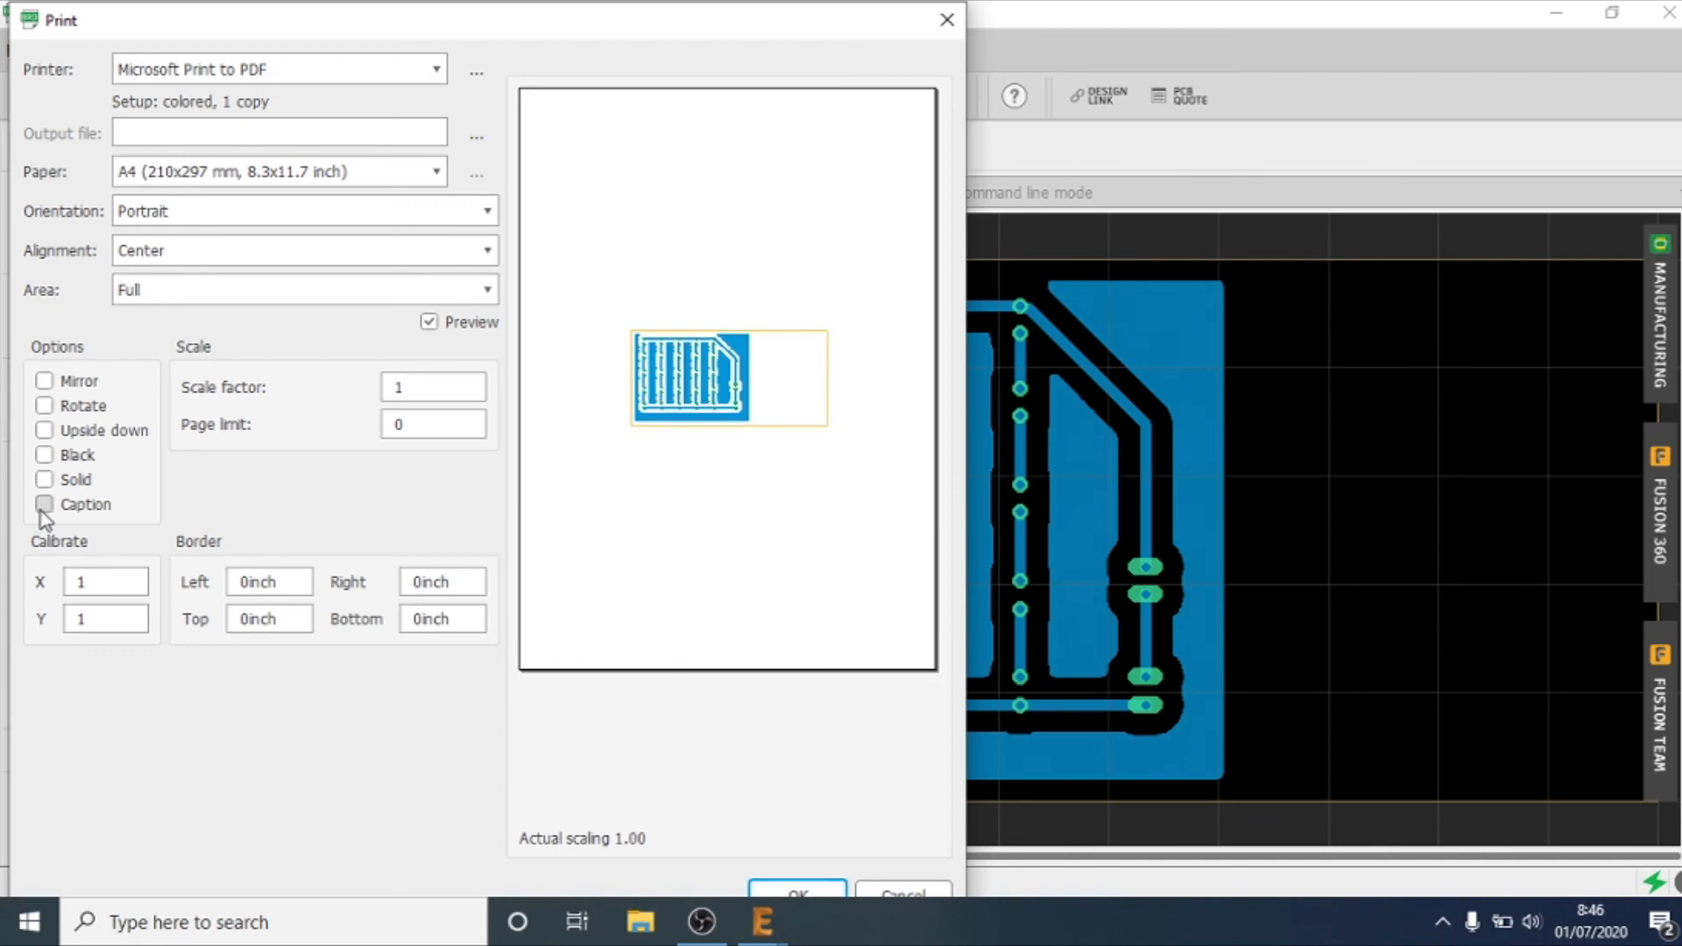
left_click(45, 456)
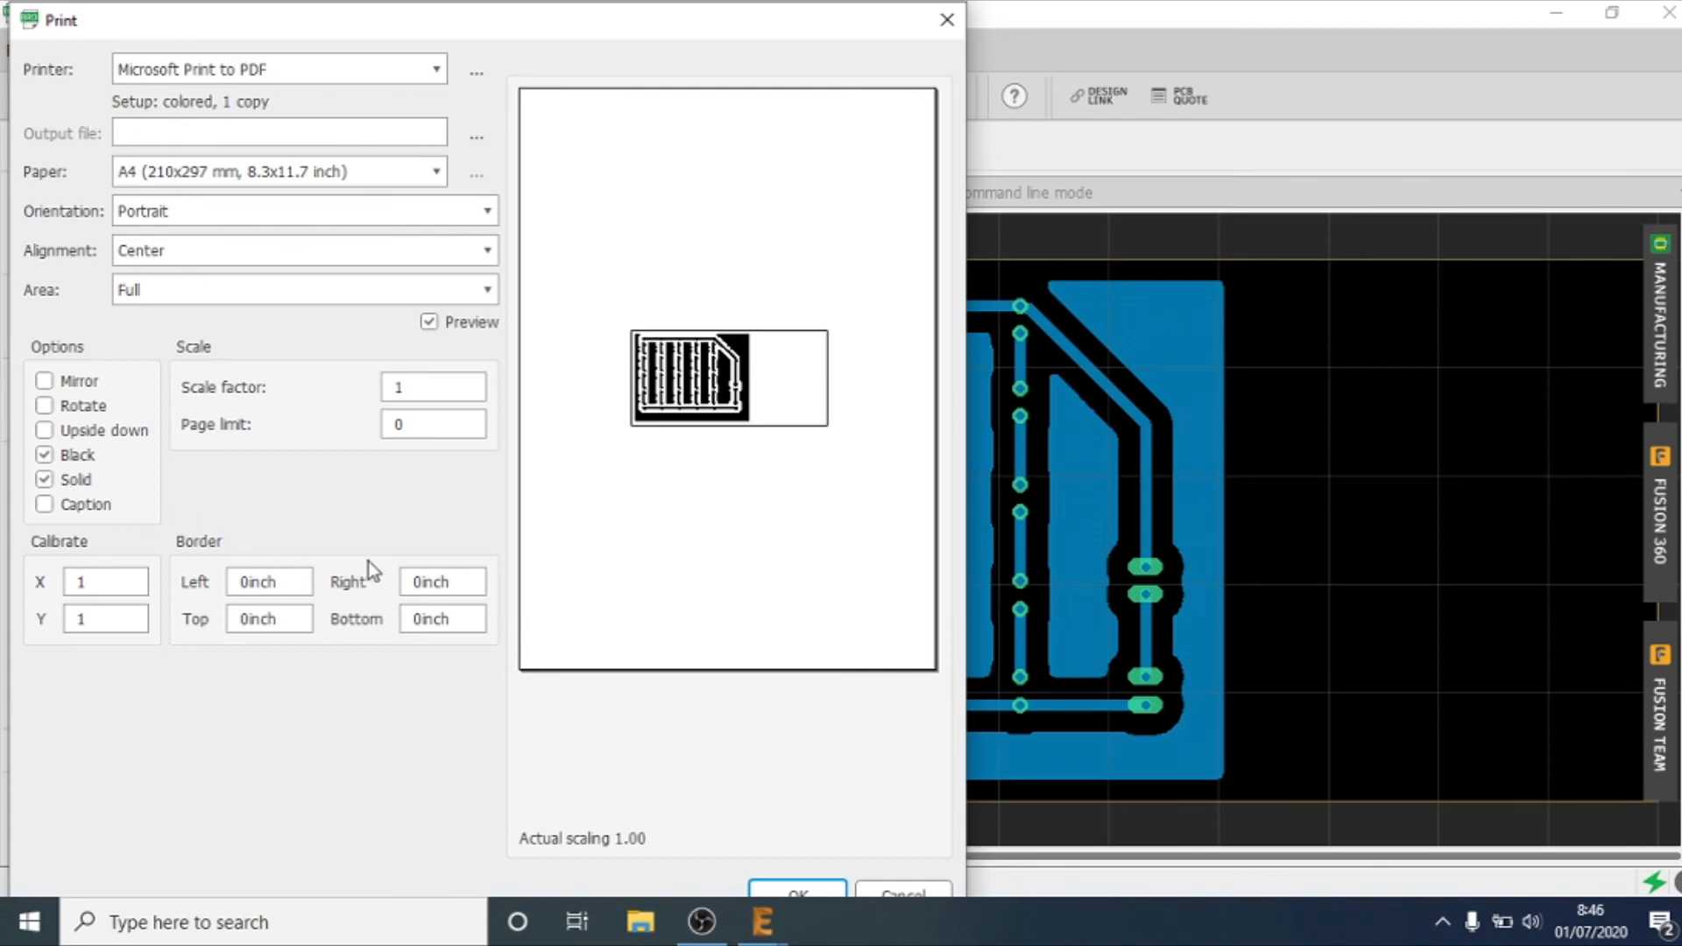
left_click(355, 72)
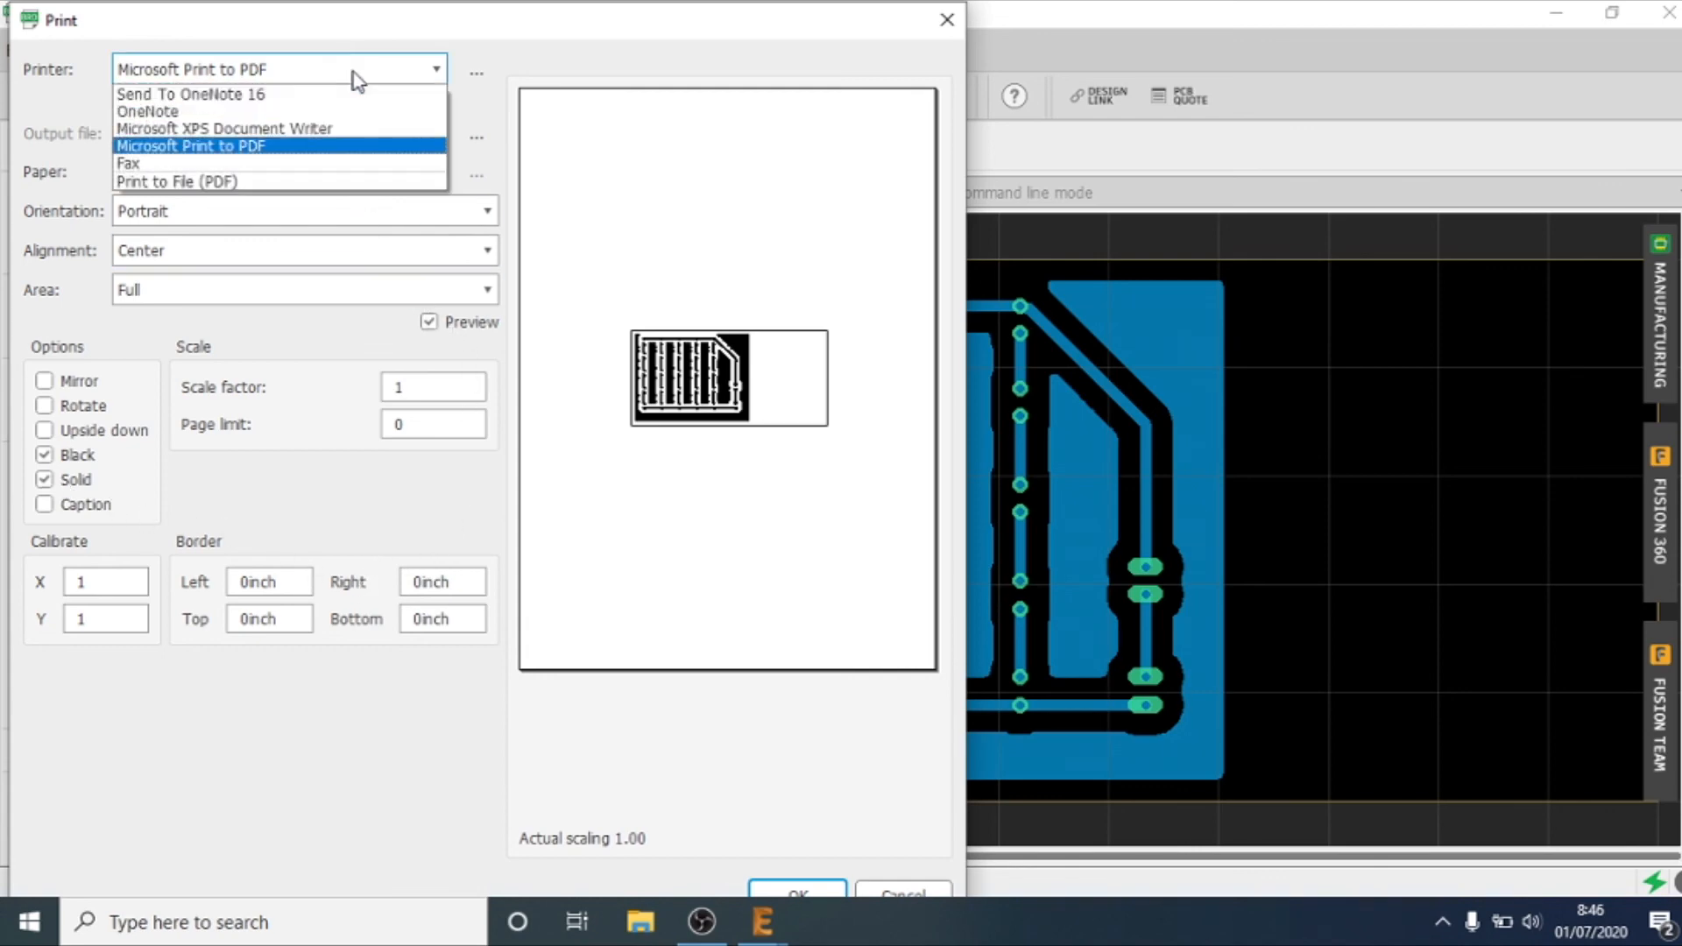
left_click(276, 184)
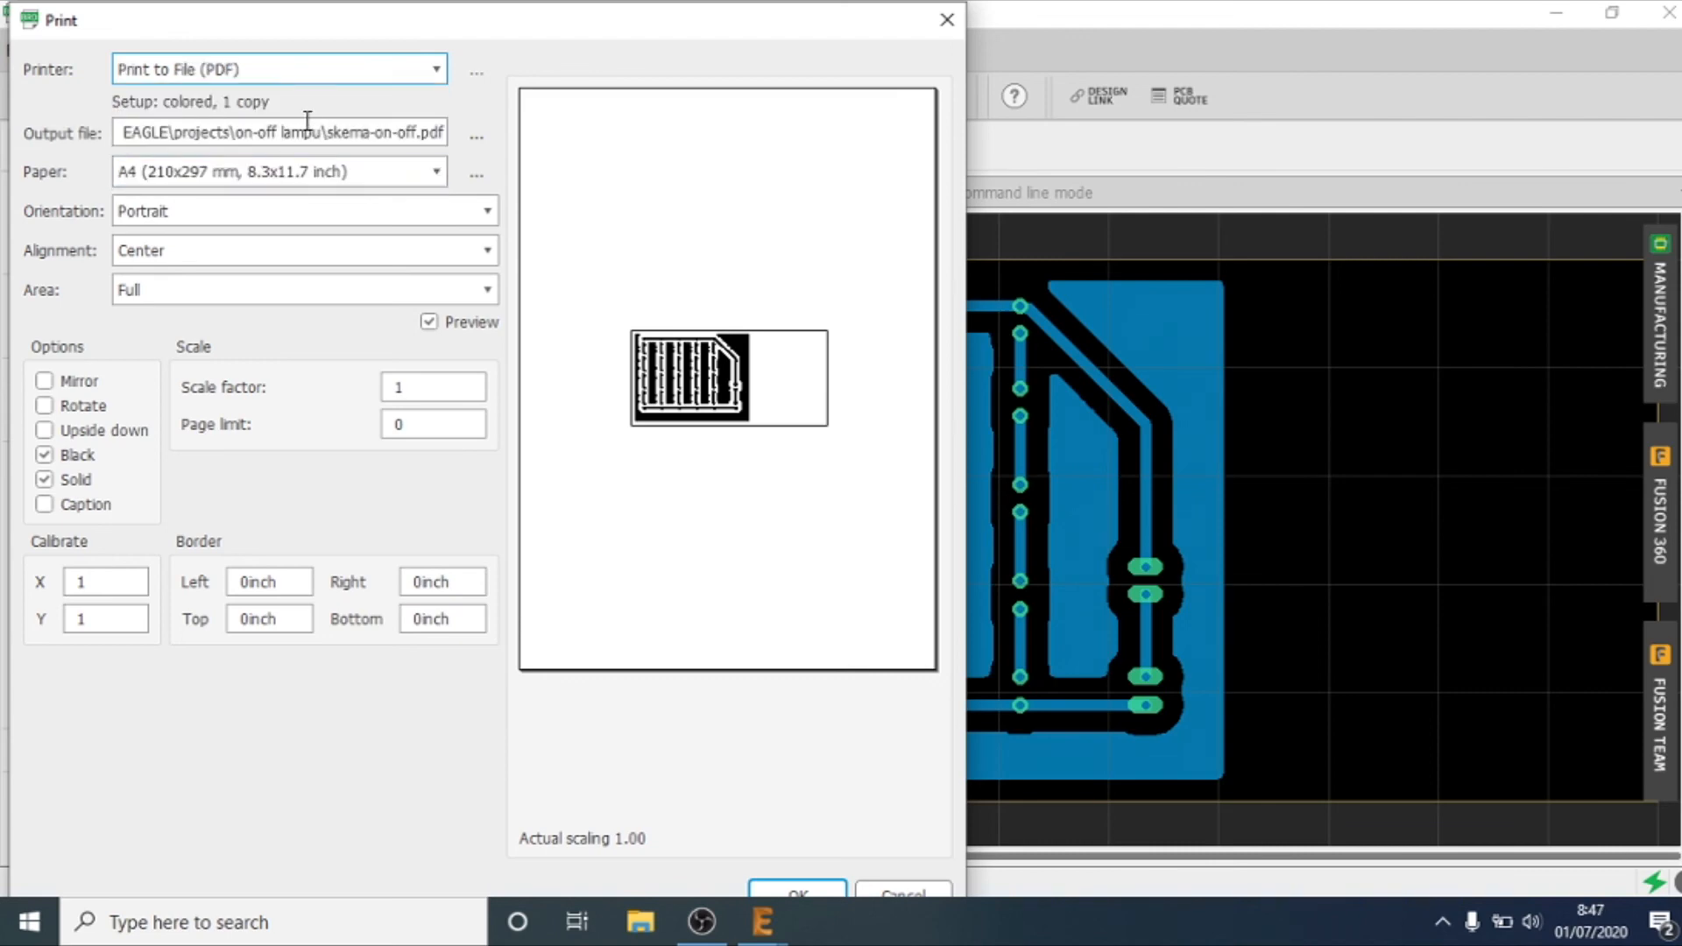
Step: Name the PDF output file skema-on-off-layout and print the bottom-layer layout
key("Right")
key("Right")
key("Right")
key("Right")
key("Right")
key("Right")
key("Right")
key("Right")
key("Right")
key("Right")
key("Right")
key("Right")
key("Right")
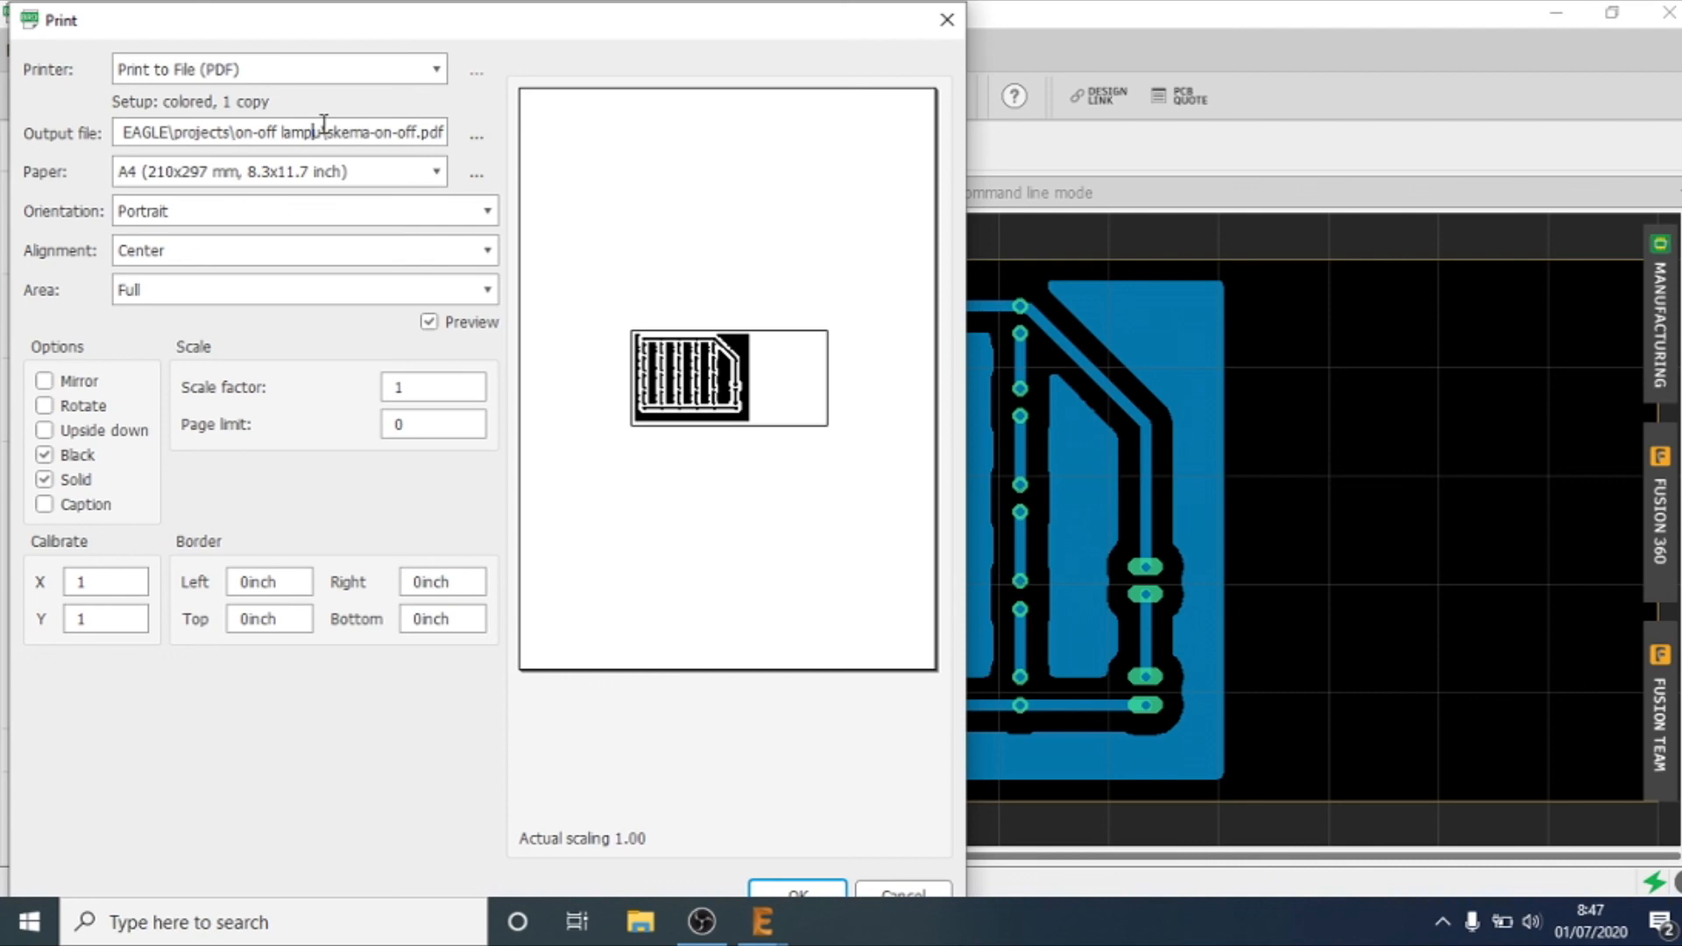
key("Right")
key("Right")
type("-layout")
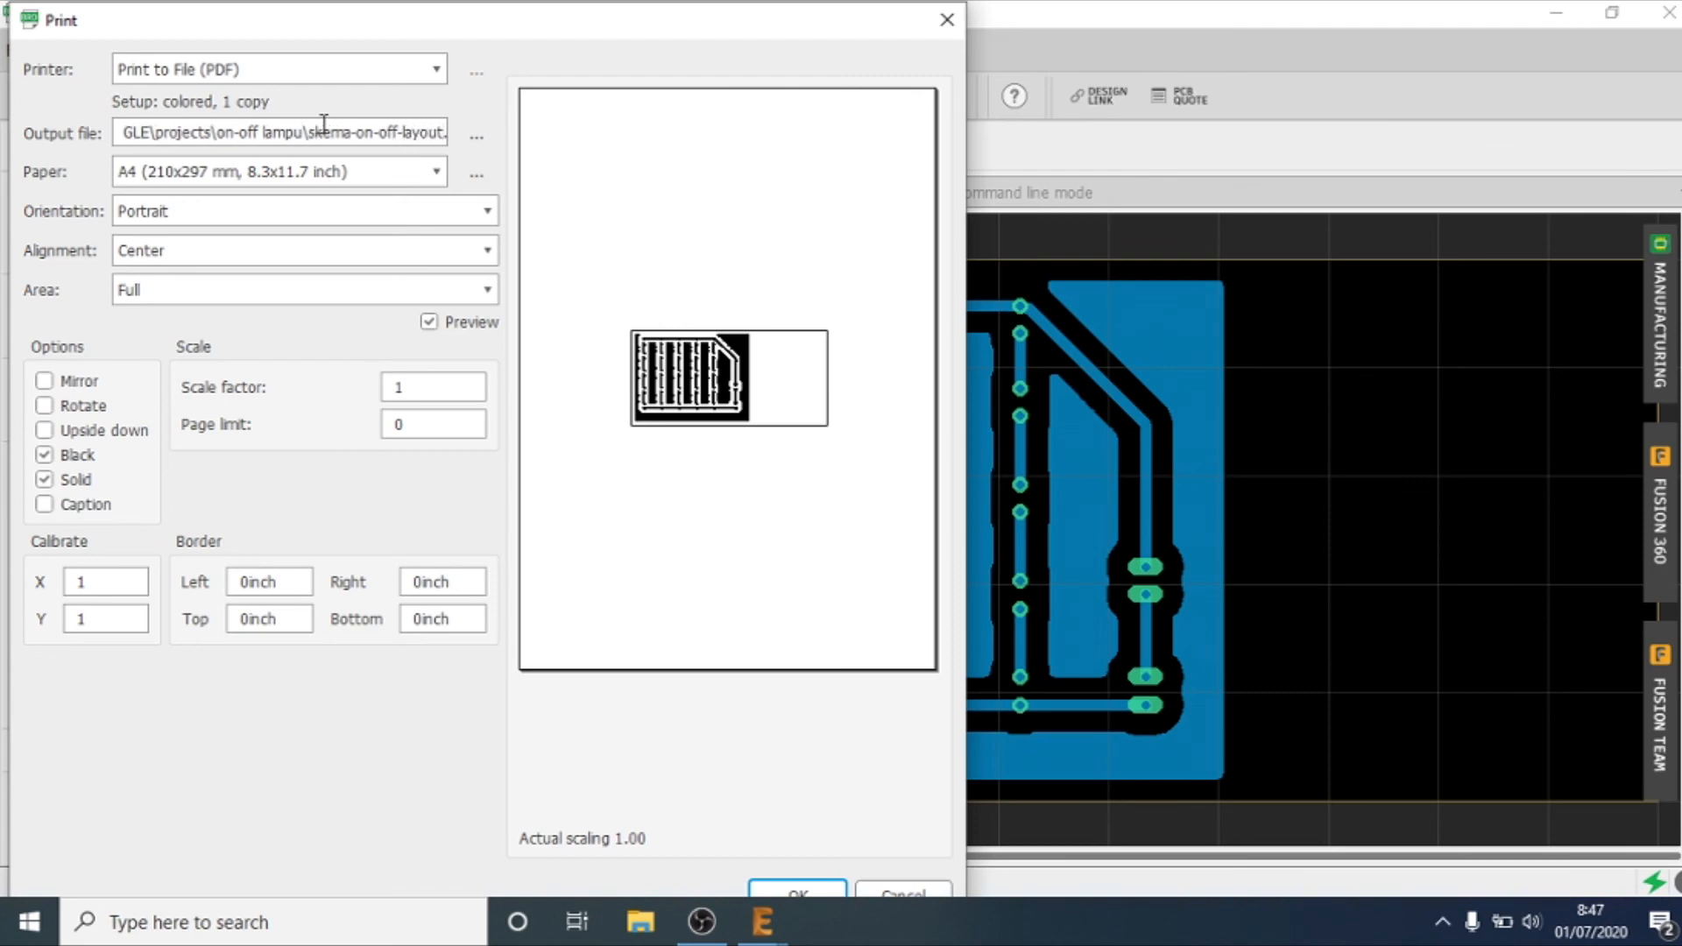
key("Return")
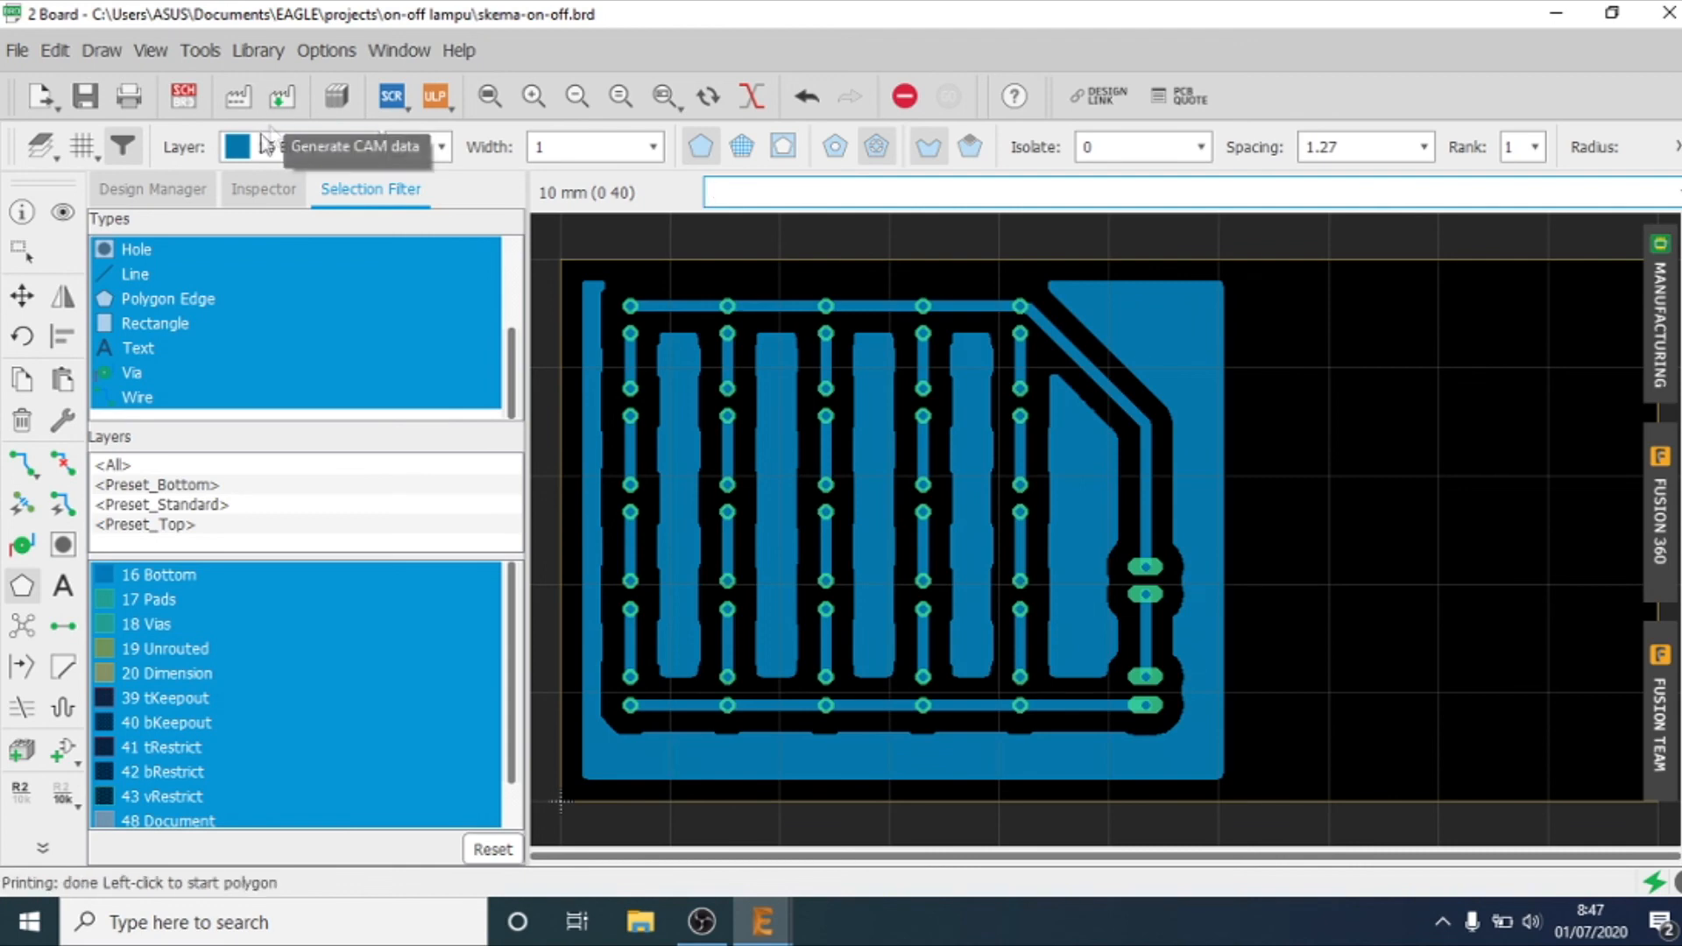
Step: Hide the Bottom layer and make the tPlace and bPlace layers visible on the board
left_click(45, 153)
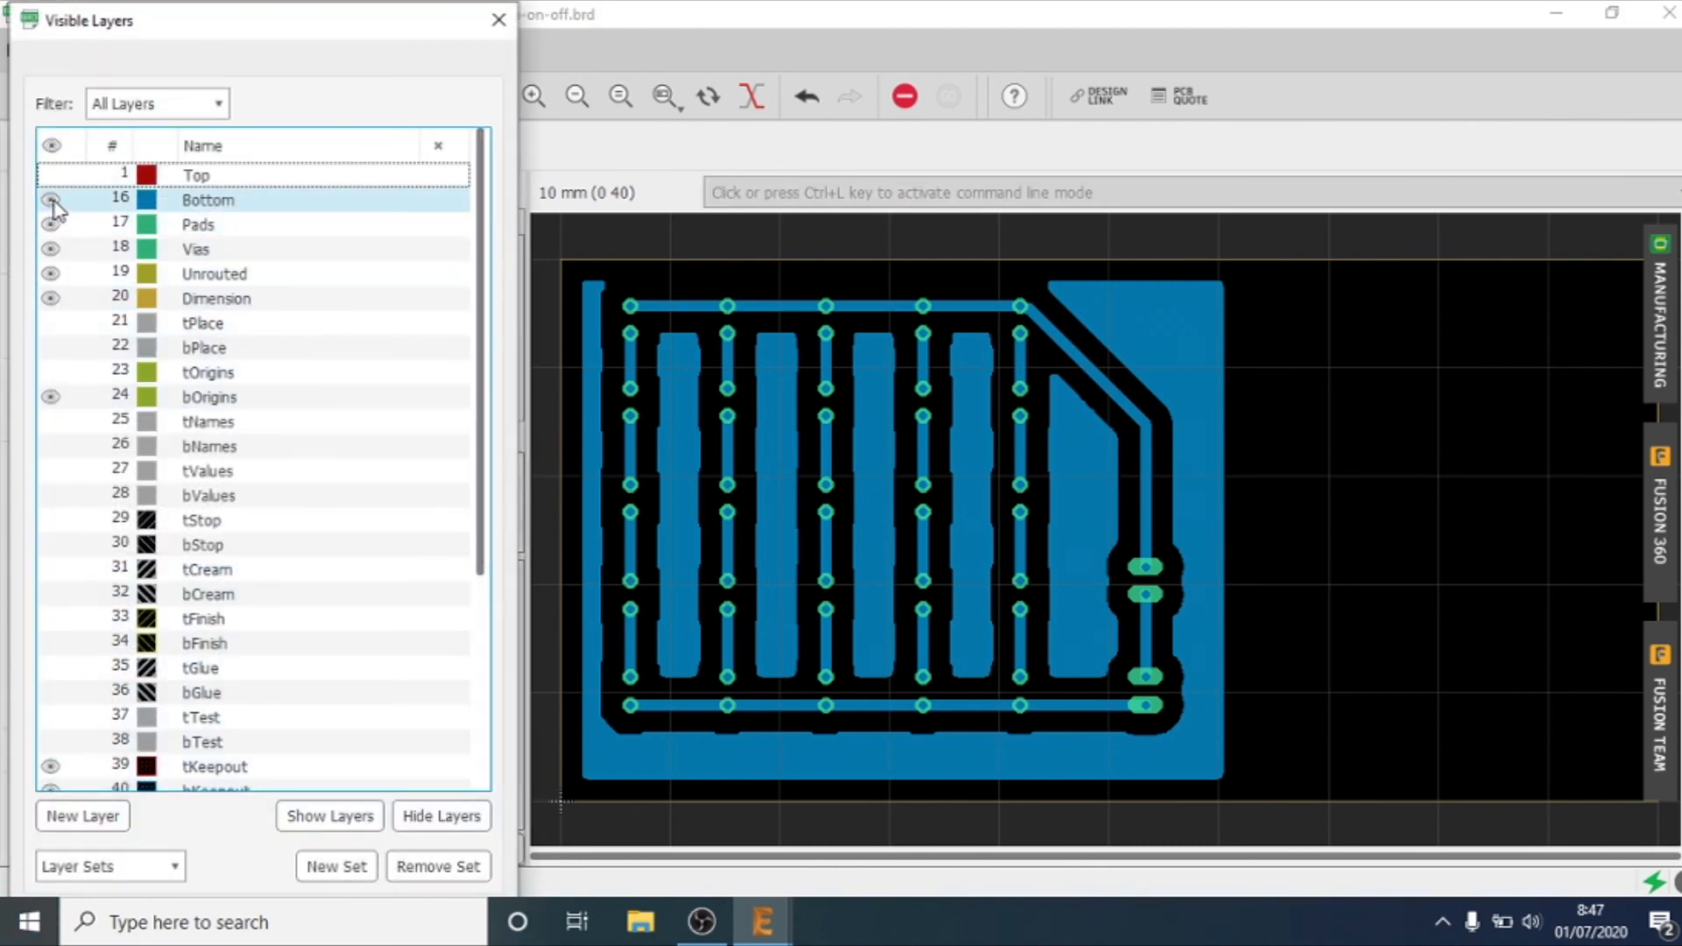
left_click(51, 200)
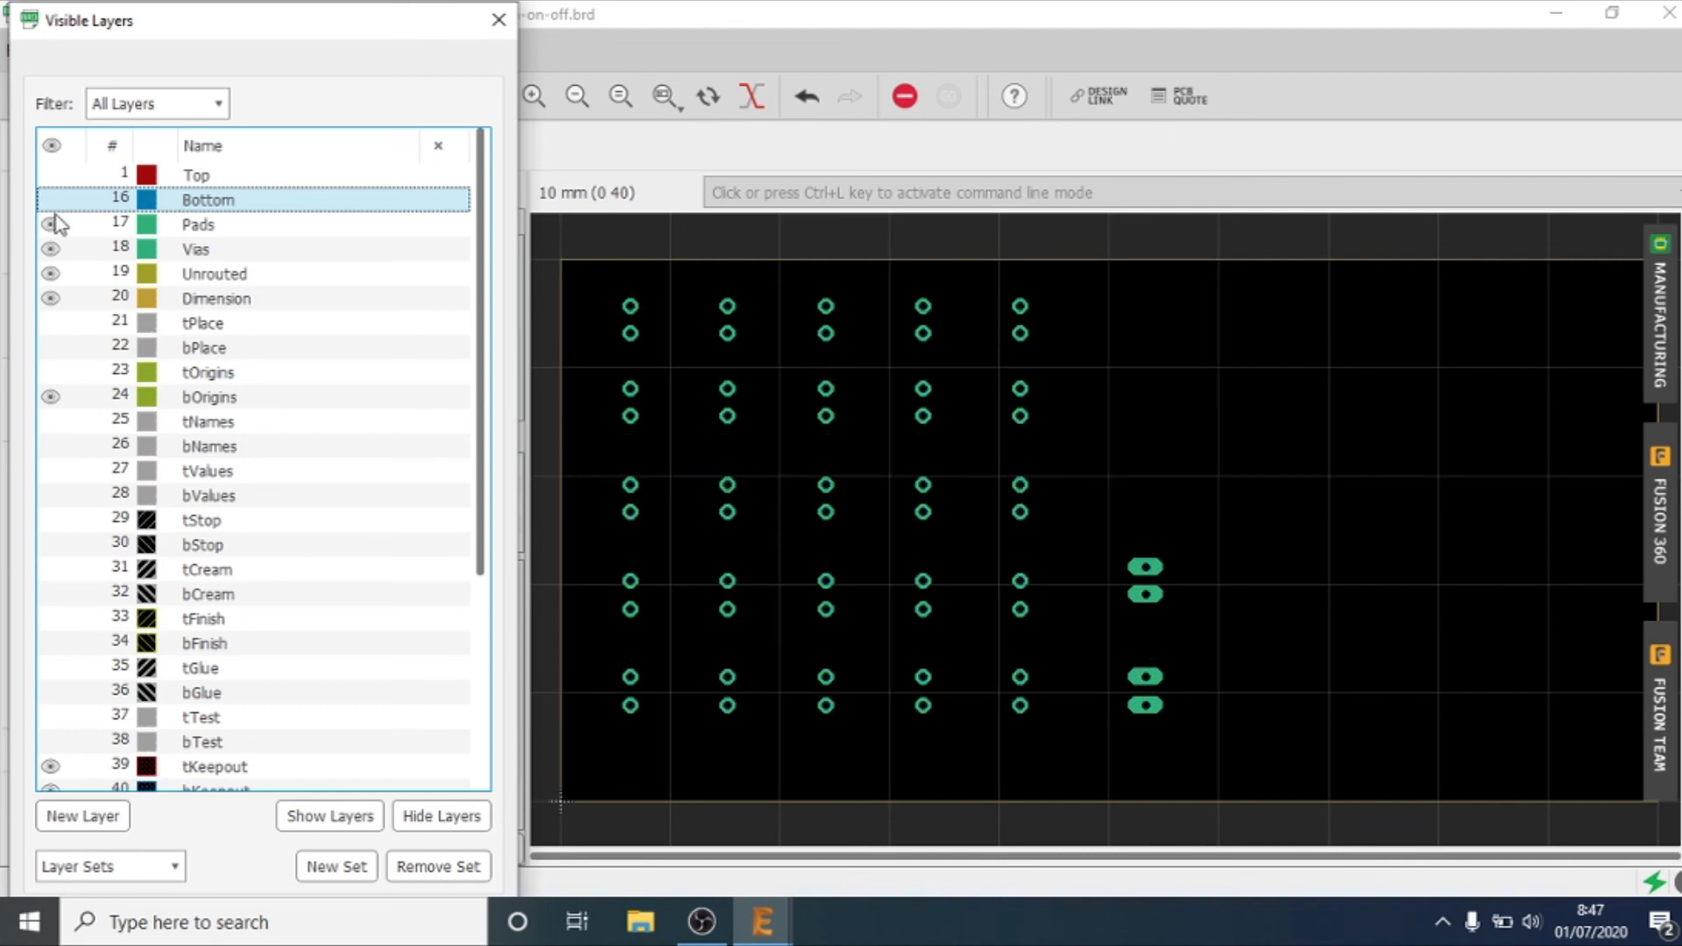
left_click(62, 328)
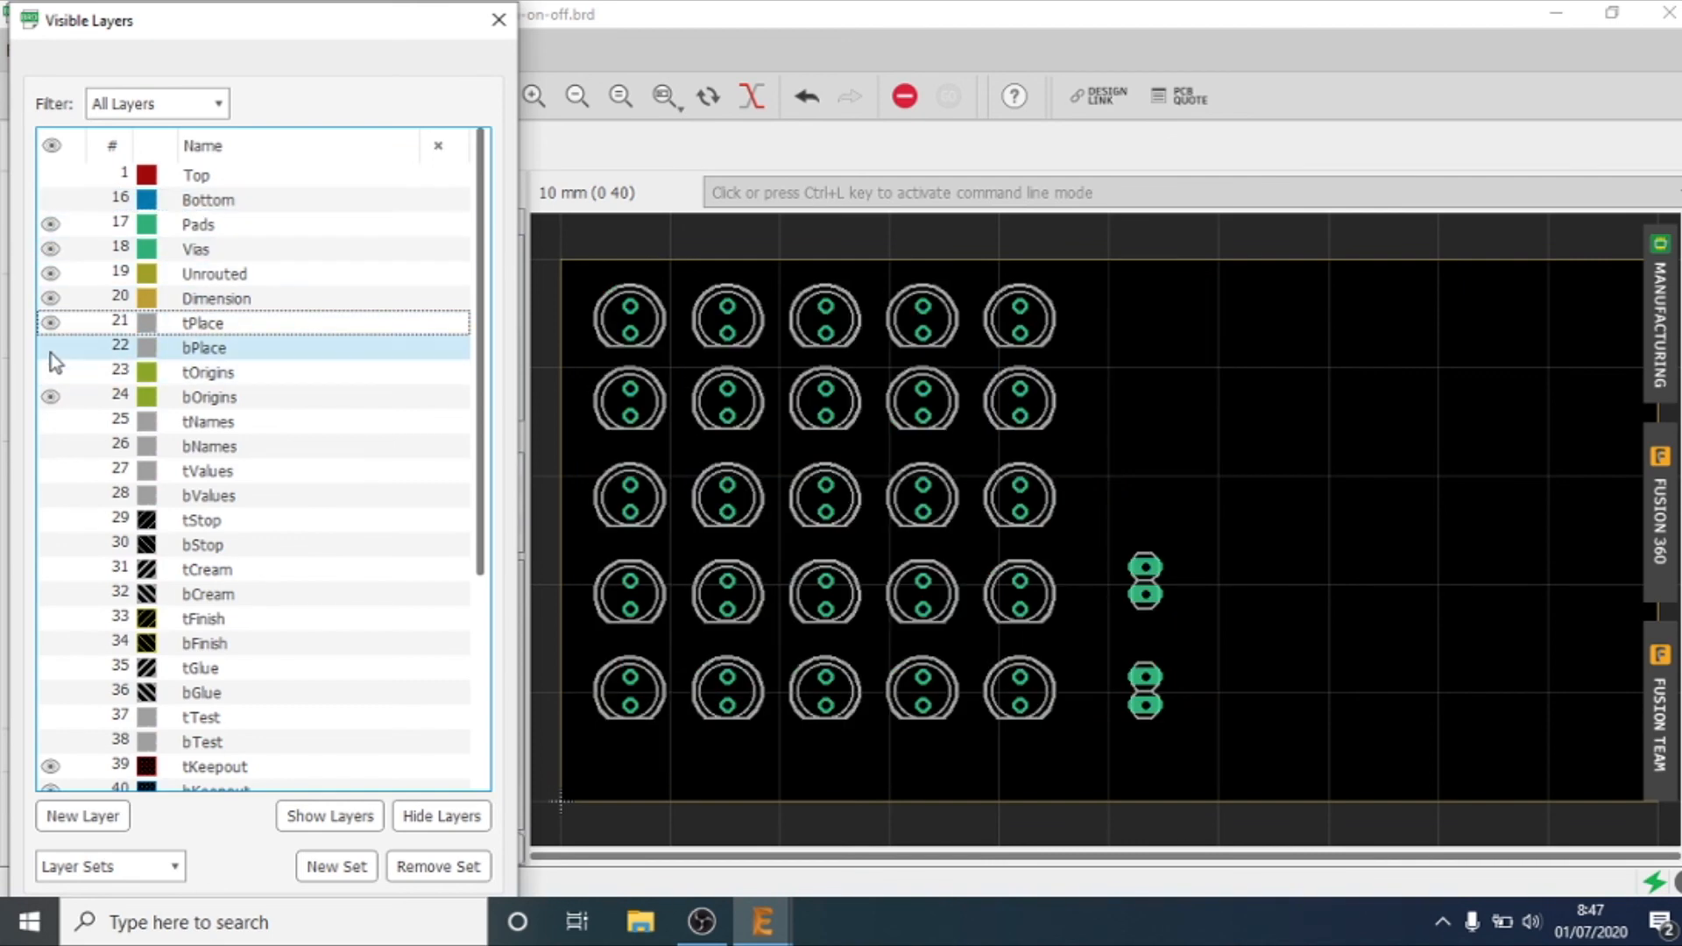
left_click(50, 348)
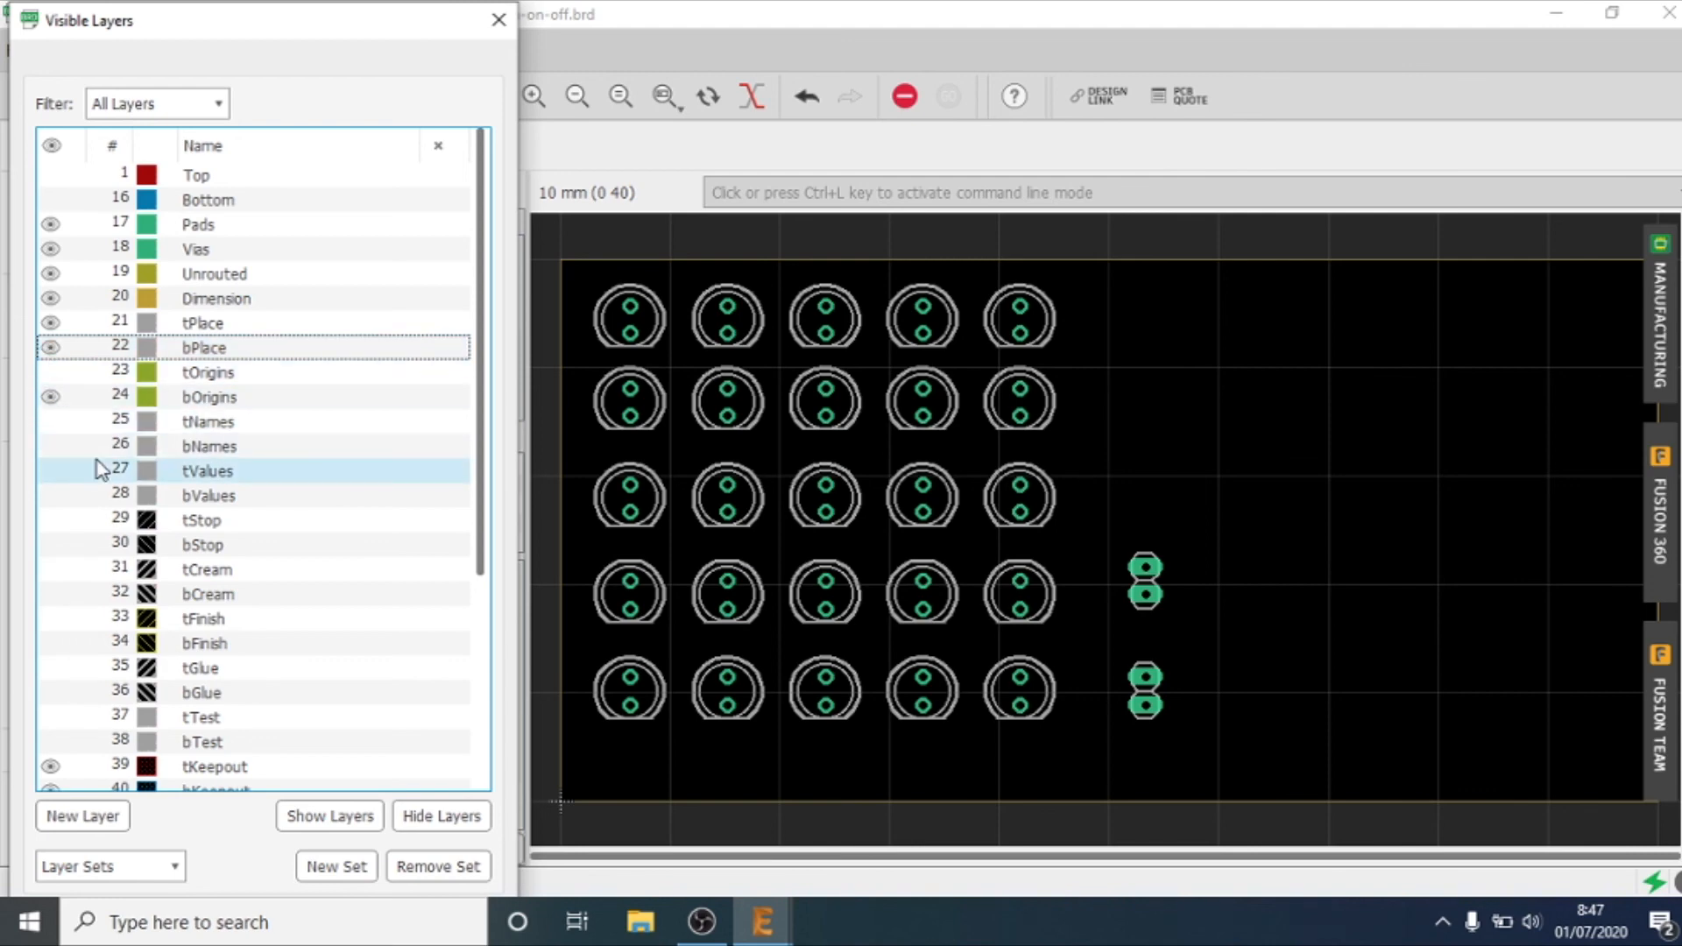
Step: Try showing the component names on layer 25 tNames and hide them again
left_click(46, 431)
left_click(46, 433)
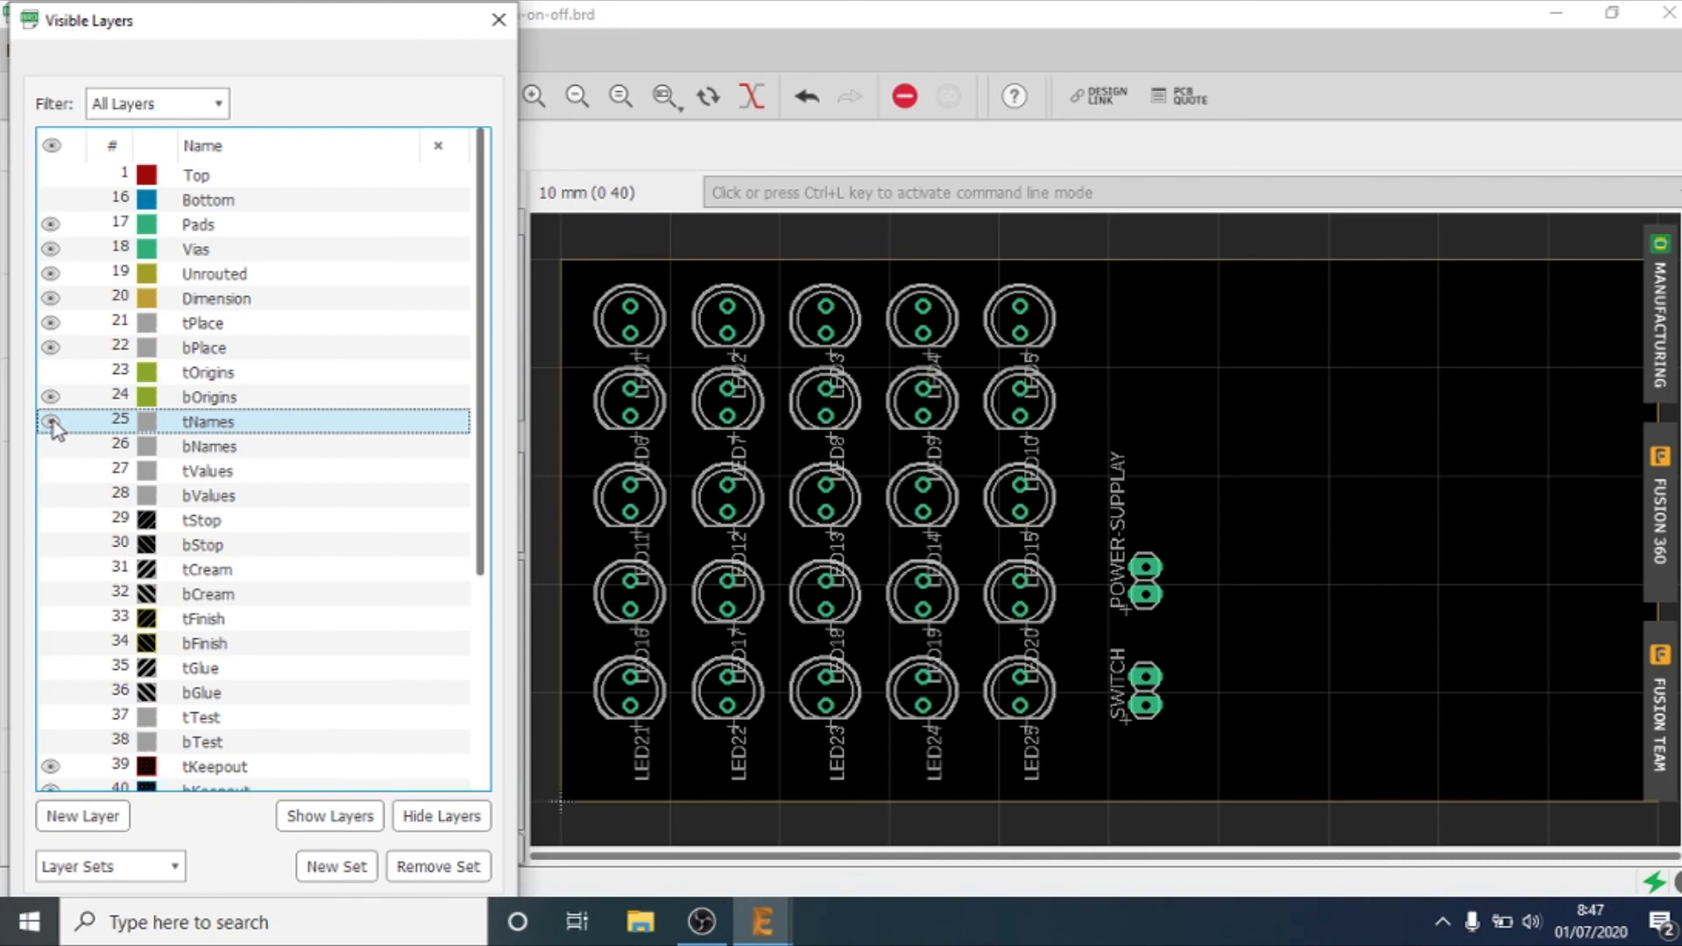
left_click(51, 424)
left_click(52, 424)
left_click(52, 424)
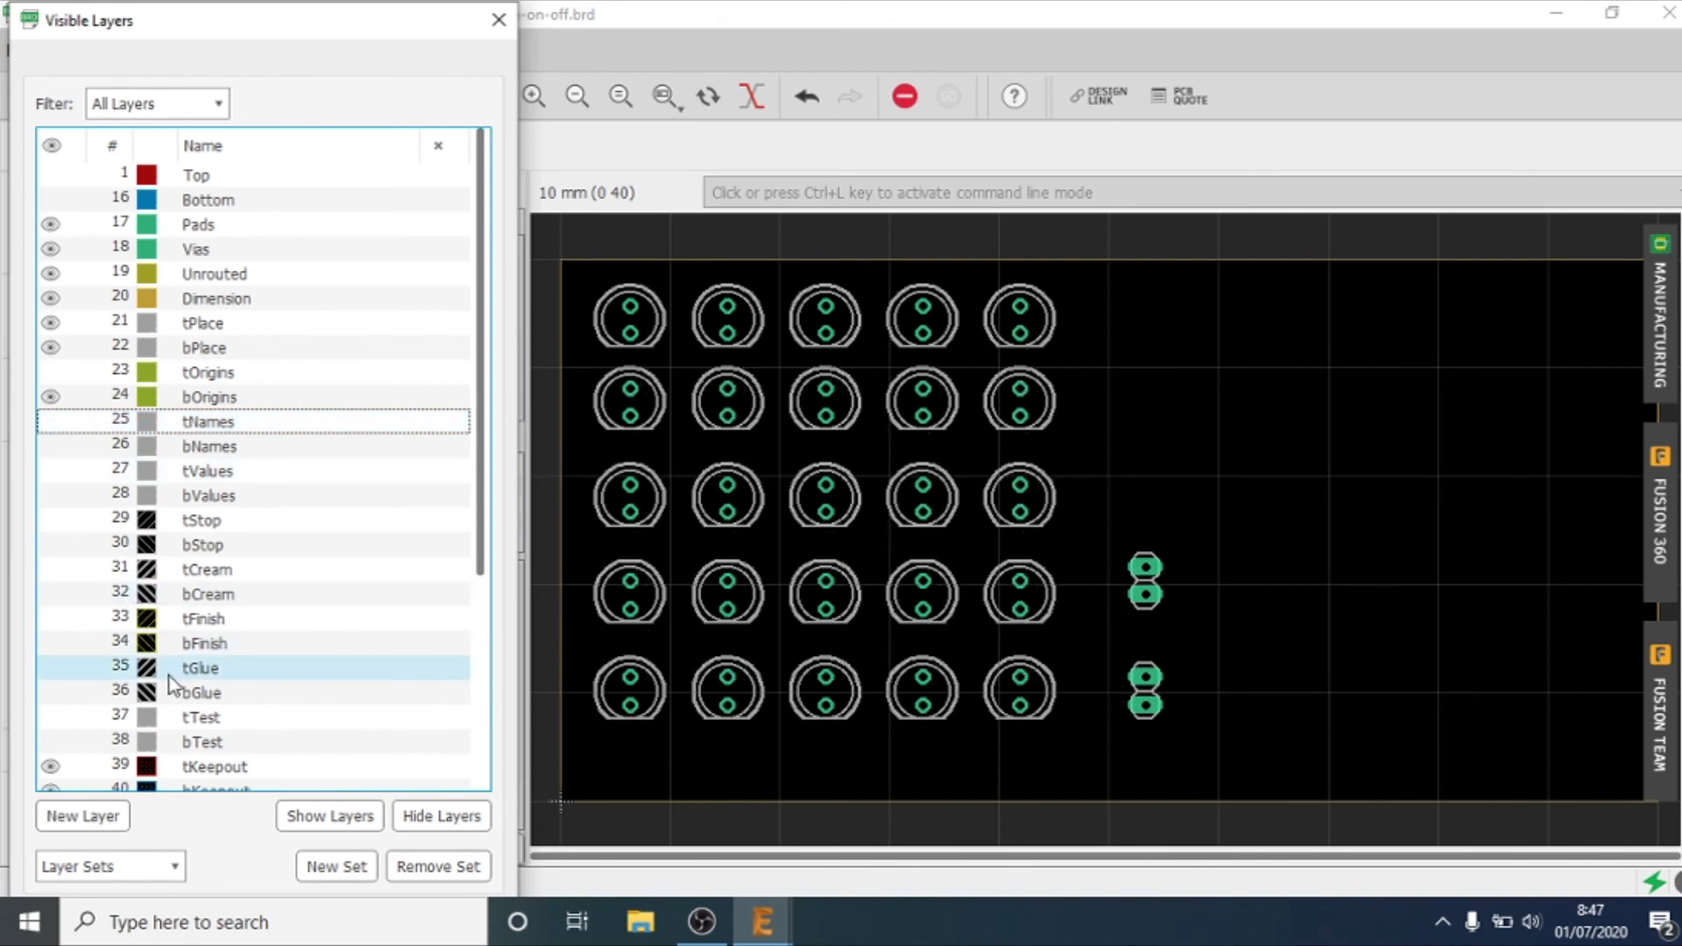
Step: Close the list of visible layers and turn on Mirror for the board's PDF print
key("Escape")
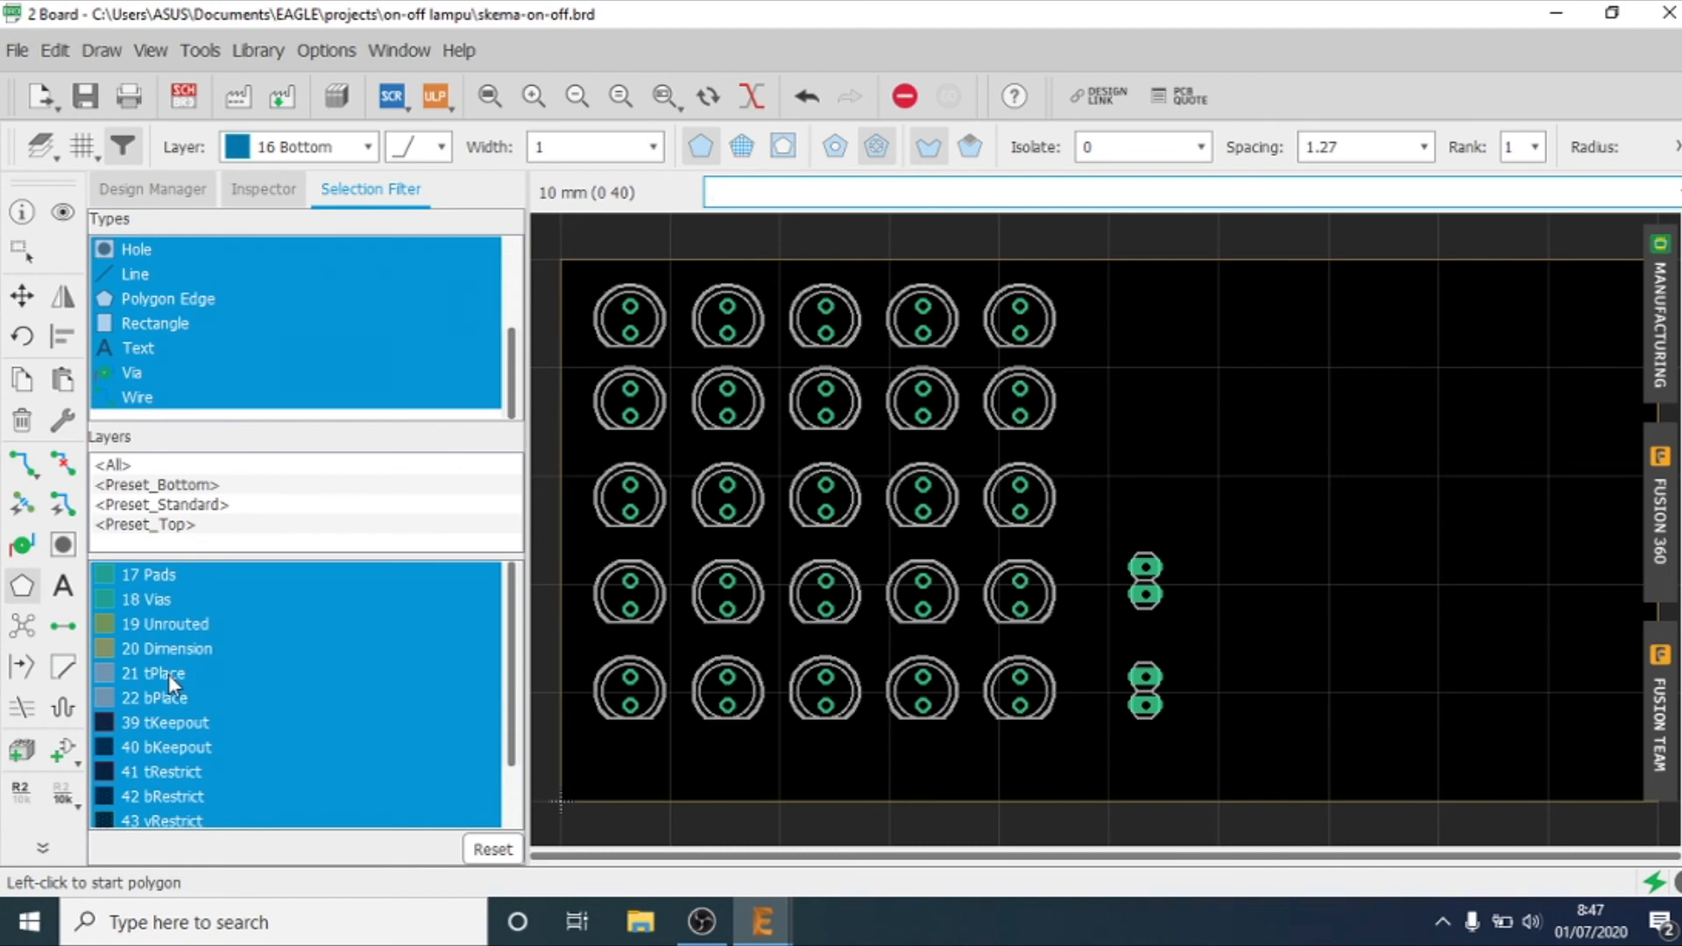
type("Package")
left_click(1111, 478)
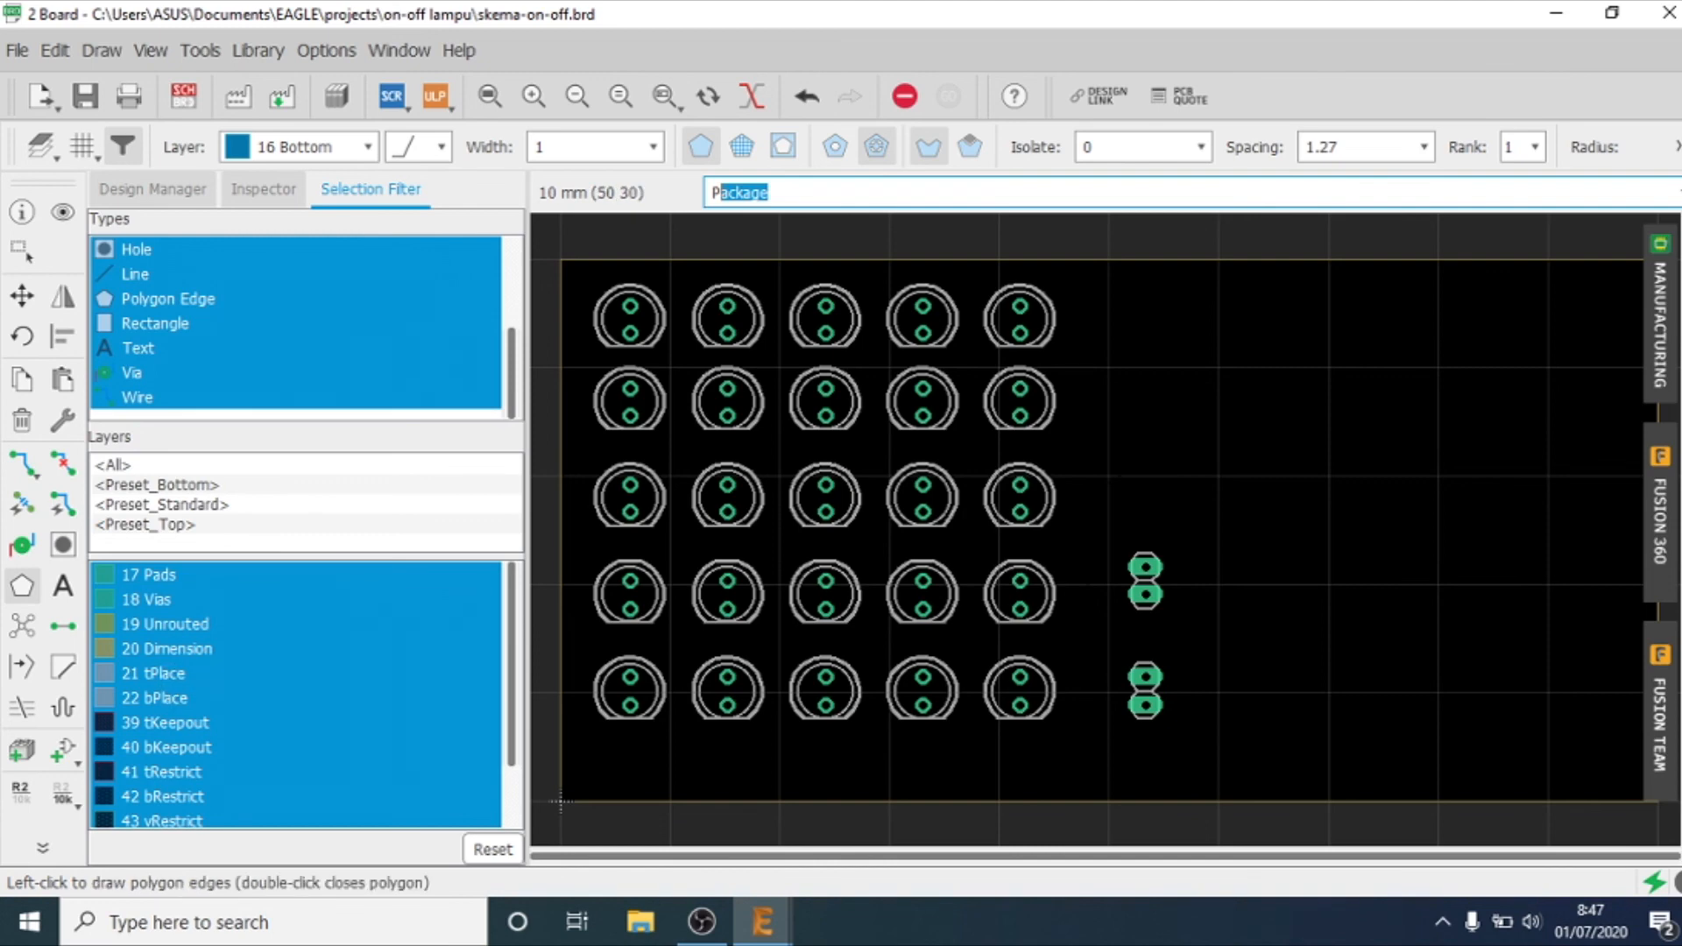
left_click(134, 100)
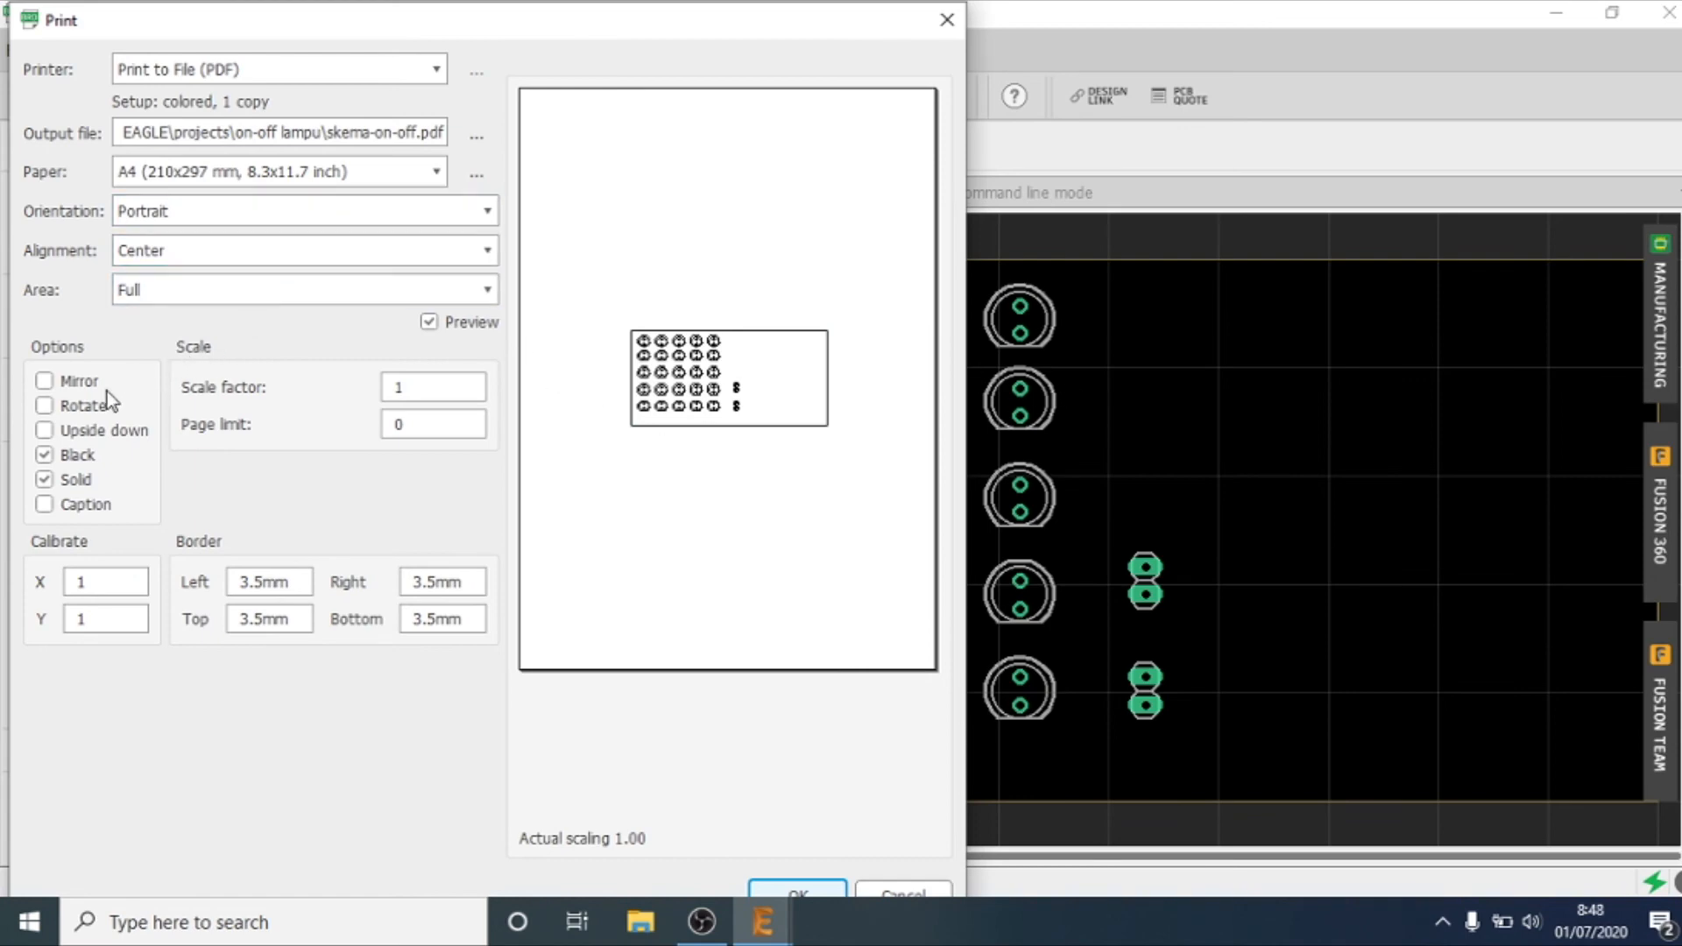
left_click(45, 382)
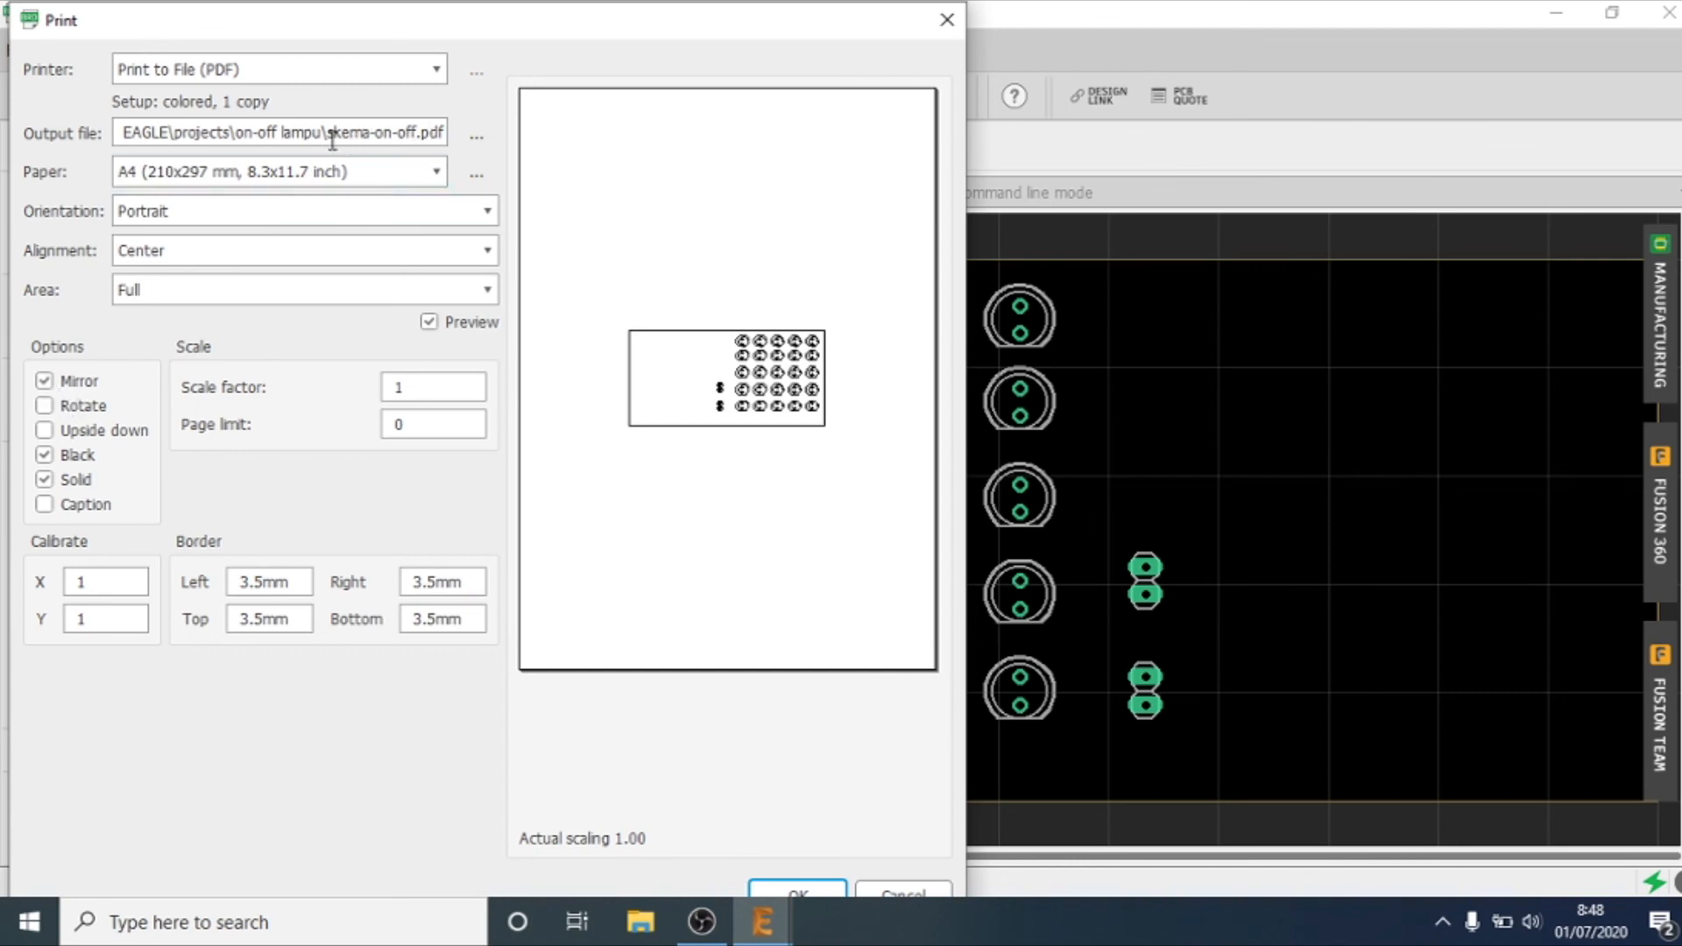
Step: Name the PDF output file skema-on-off-tanpak atas and print the mirrored component placement view
left_click(418, 133)
type("-tanpak atas")
key("Return")
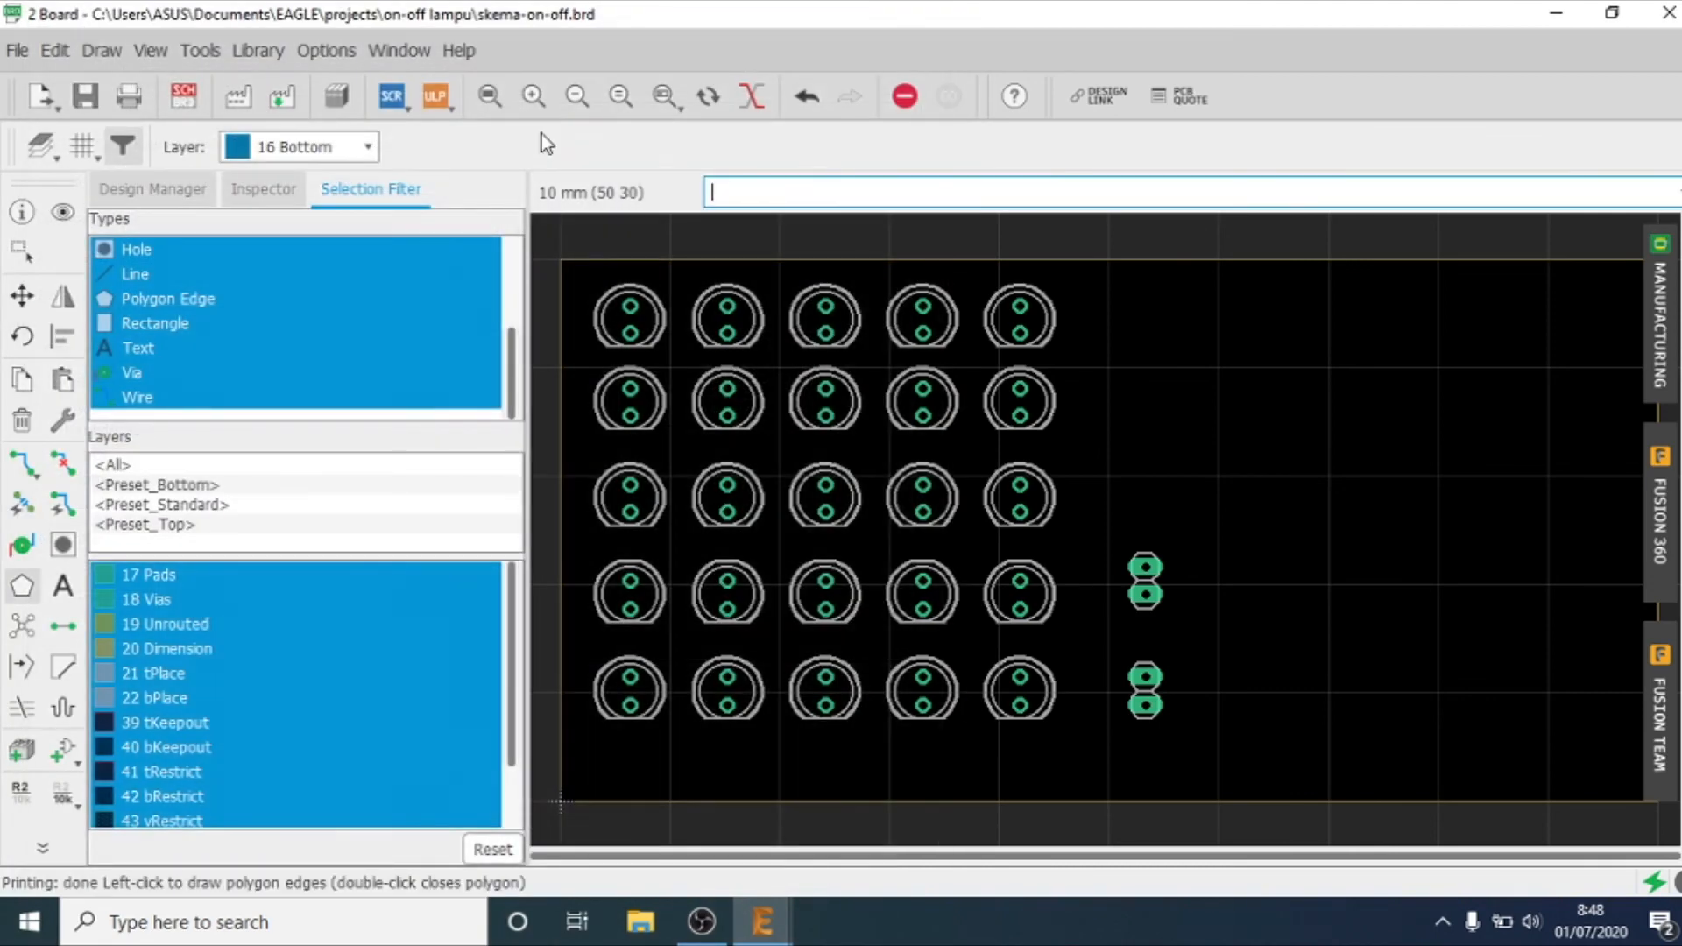